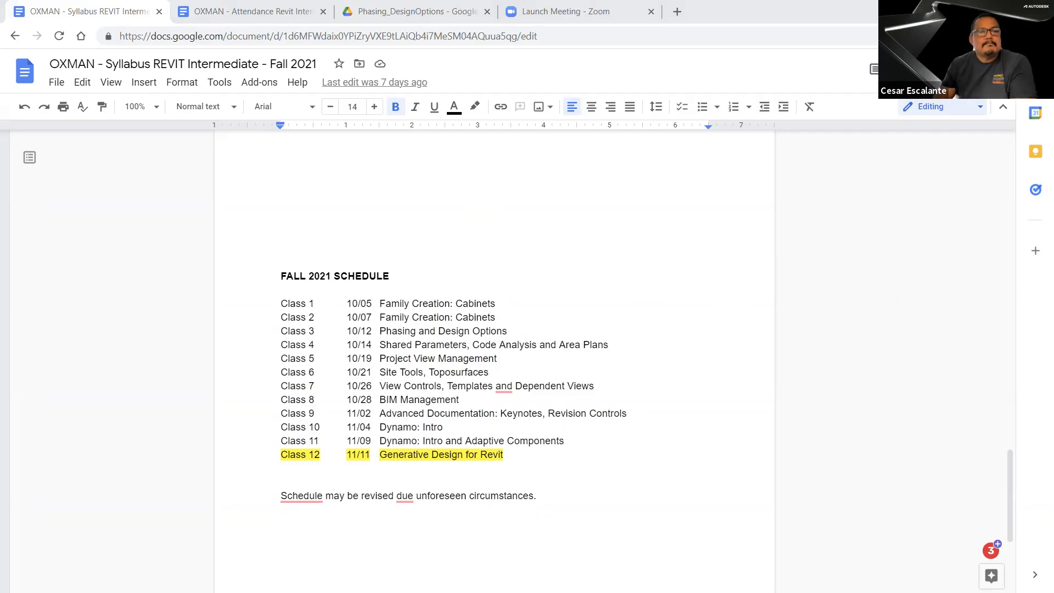
Review the Revit Intermediate syllabus from its title page through the course links to the Fall 2021 schedule
{"action": "scroll", "coordinate": [645, 433], "scroll_direction": "up", "scroll_amount": 5}
{"action": "scroll", "coordinate": [645, 432], "scroll_direction": "up", "scroll_amount": 20}
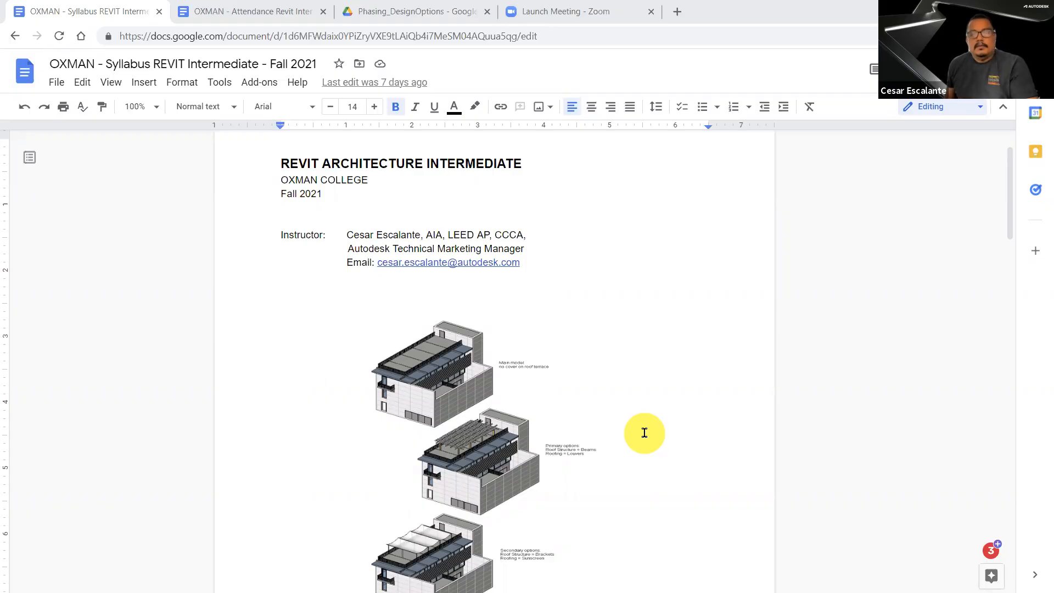
{"action": "scroll", "coordinate": [730, 276], "scroll_direction": "down", "scroll_amount": 10}
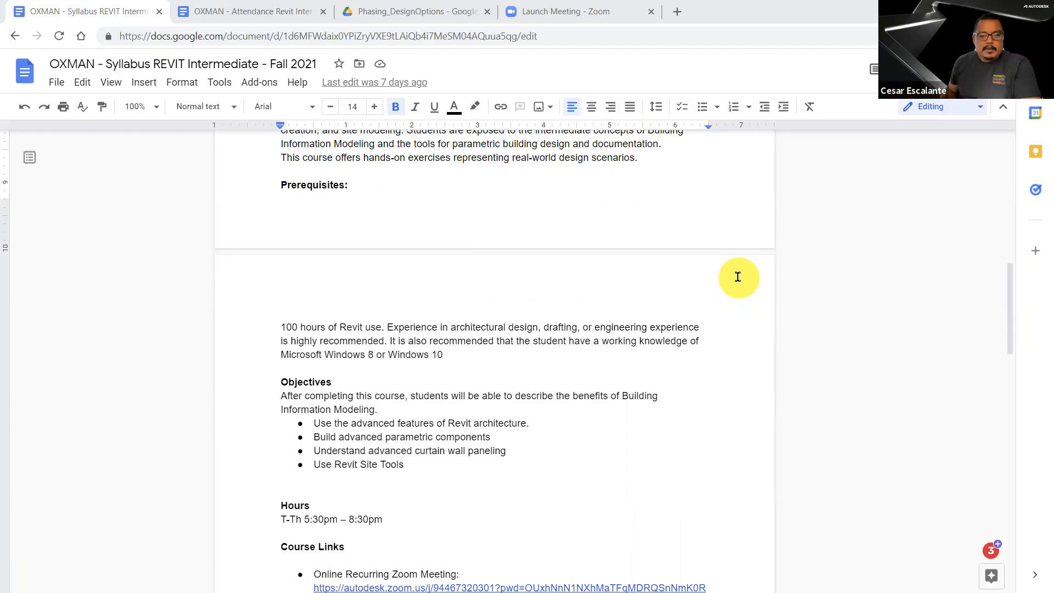
{"action": "scroll", "coordinate": [758, 337], "scroll_direction": "down", "scroll_amount": 12}
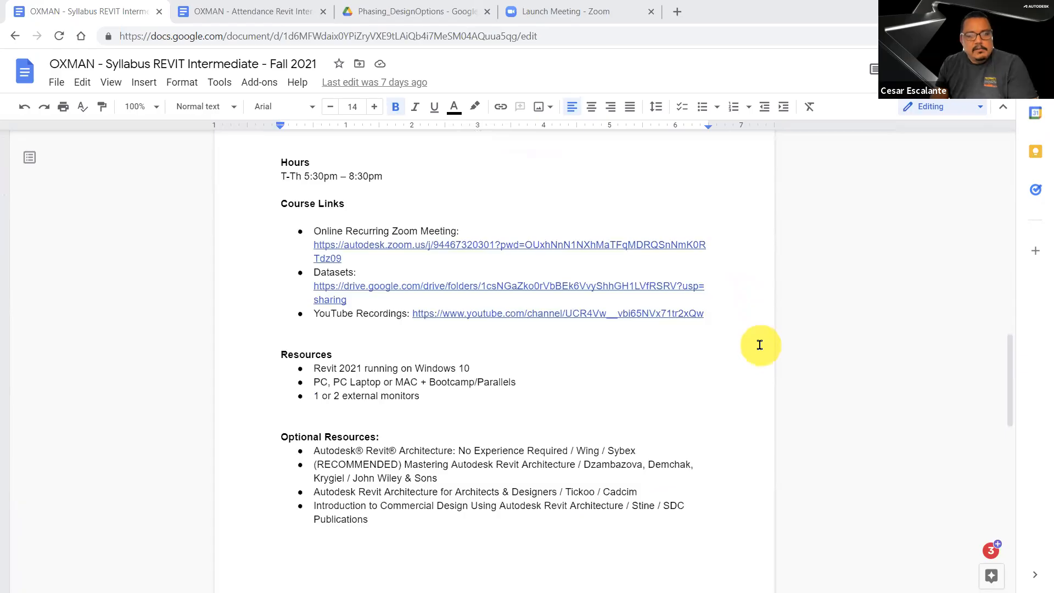
{"action": "scroll", "coordinate": [760, 351], "scroll_direction": "down", "scroll_amount": 6}
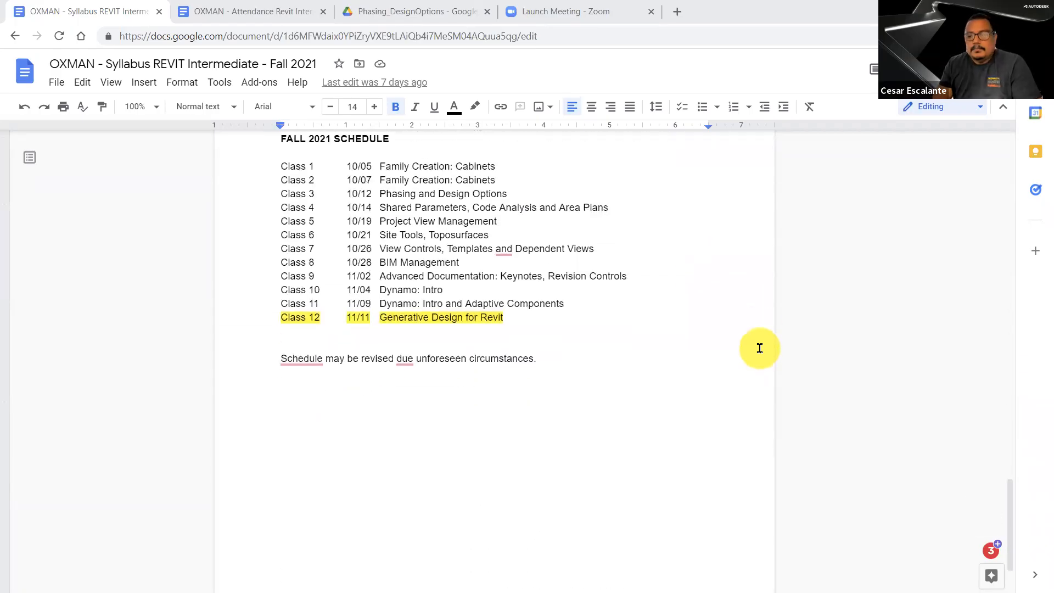
{"action": "scroll", "coordinate": [760, 348], "scroll_direction": "up", "scroll_amount": 5}
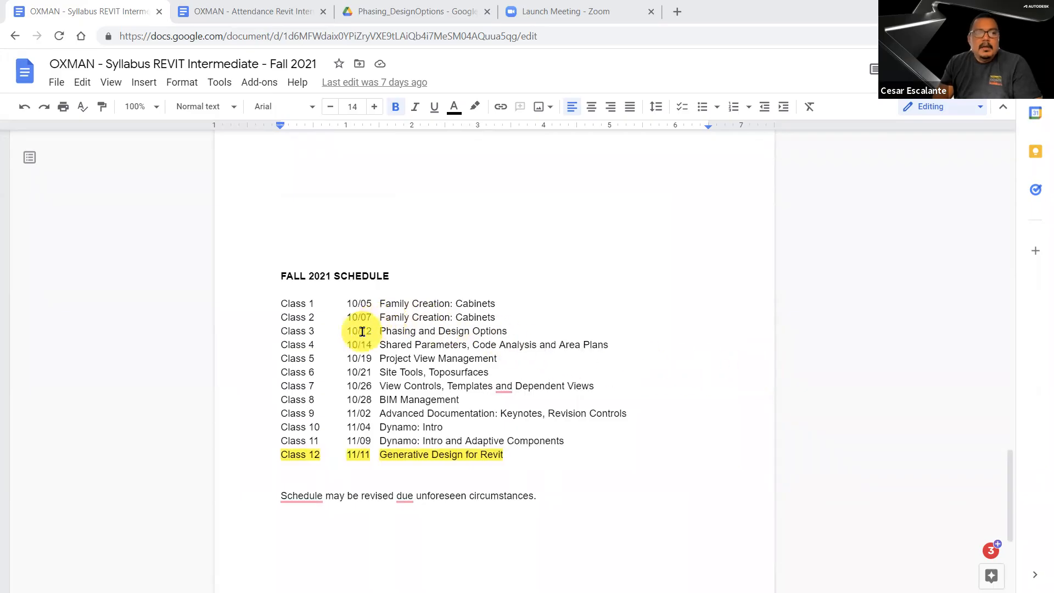
Point out Class 3, Classes 7 and 8, and the Phasing and Design Options topic by selecting their text in the schedule
{"action": "left_click_drag", "start_coordinate": [278, 330], "coordinate": [508, 331]}
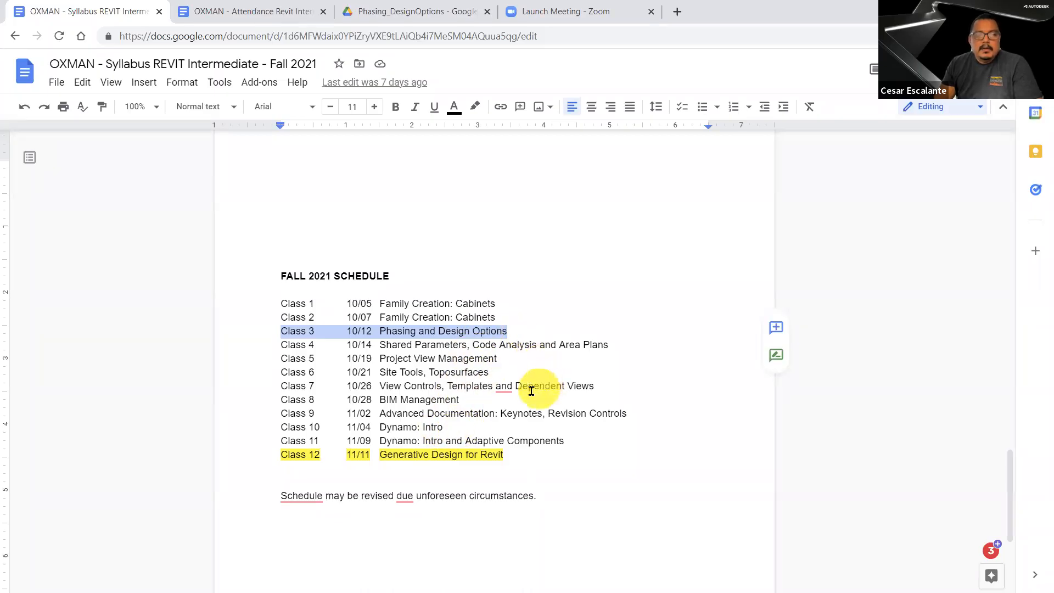
{"action": "left_click_drag", "start_coordinate": [473, 398], "coordinate": [278, 388]}
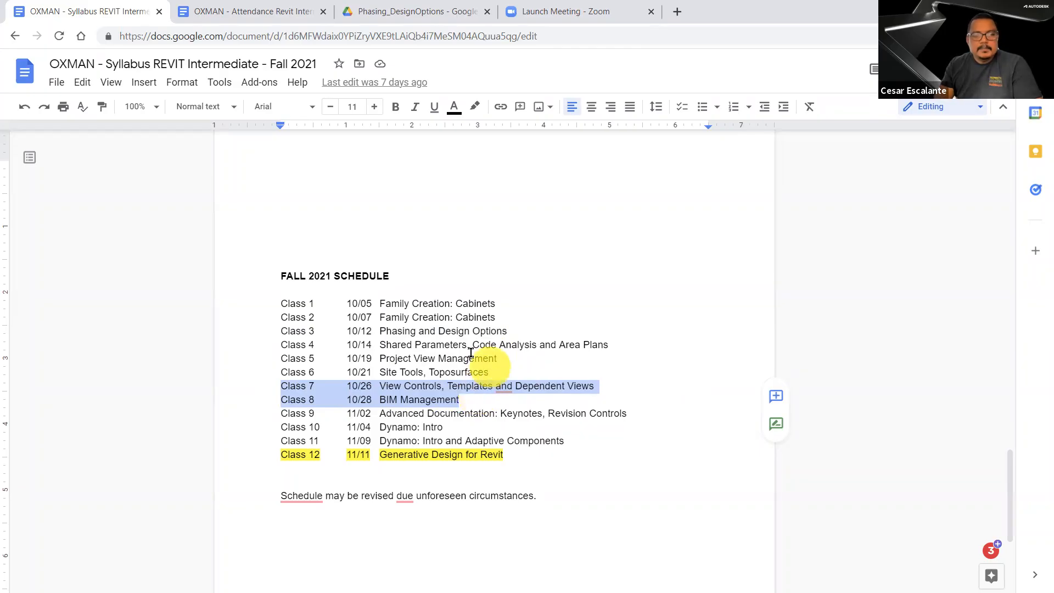
{"action": "left_click_drag", "start_coordinate": [379, 331], "coordinate": [513, 330]}
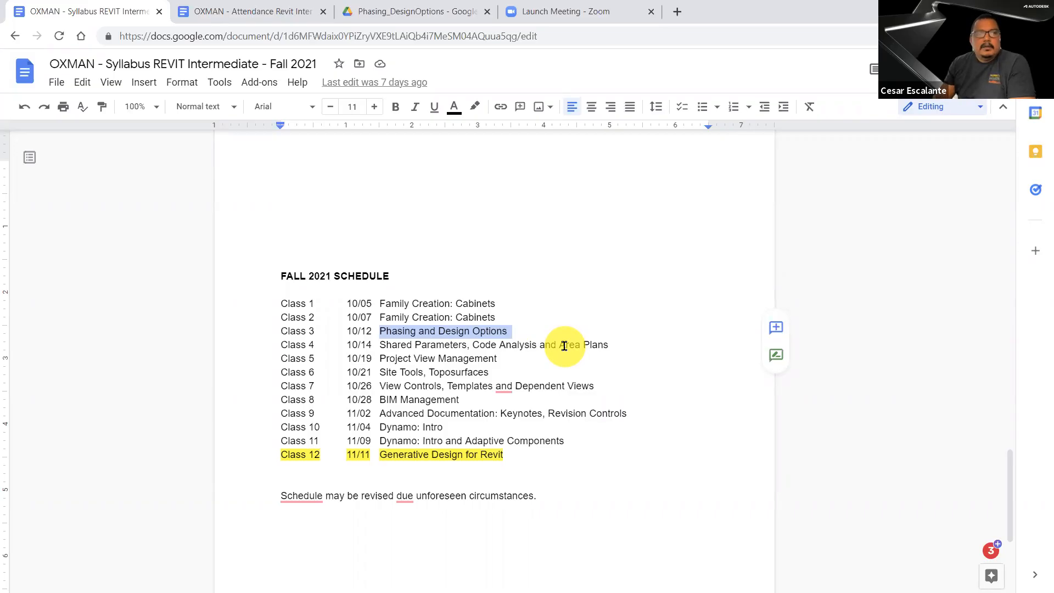
Copy the web address of the Attendance Revit Intermediate document
{"action": "left_click", "coordinate": [267, 13]}
{"action": "left_click", "coordinate": [592, 38]}
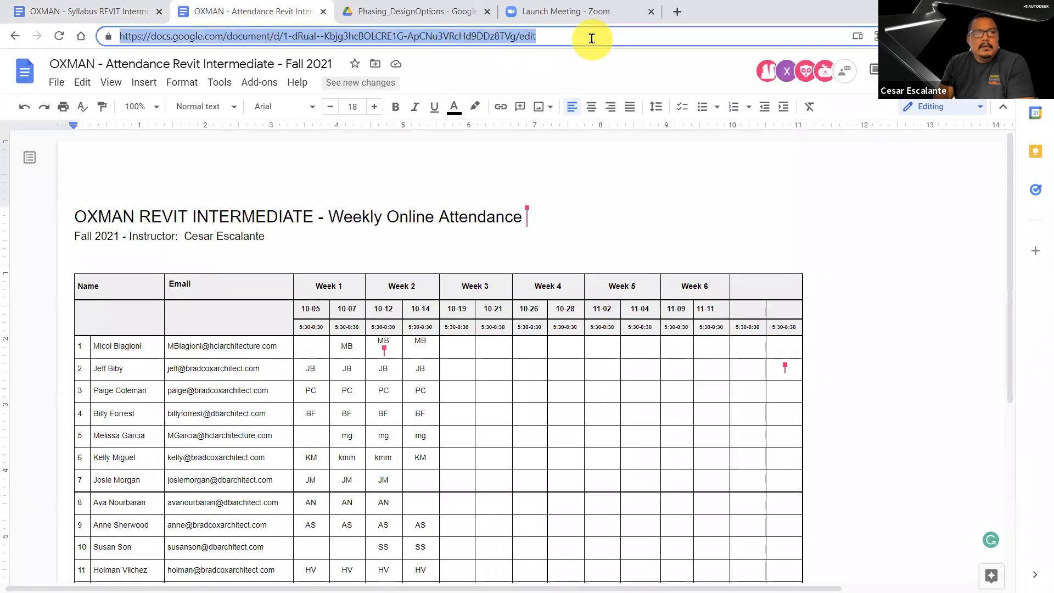
{"action": "right_click", "coordinate": [588, 40]}
{"action": "left_click", "coordinate": [640, 118]}
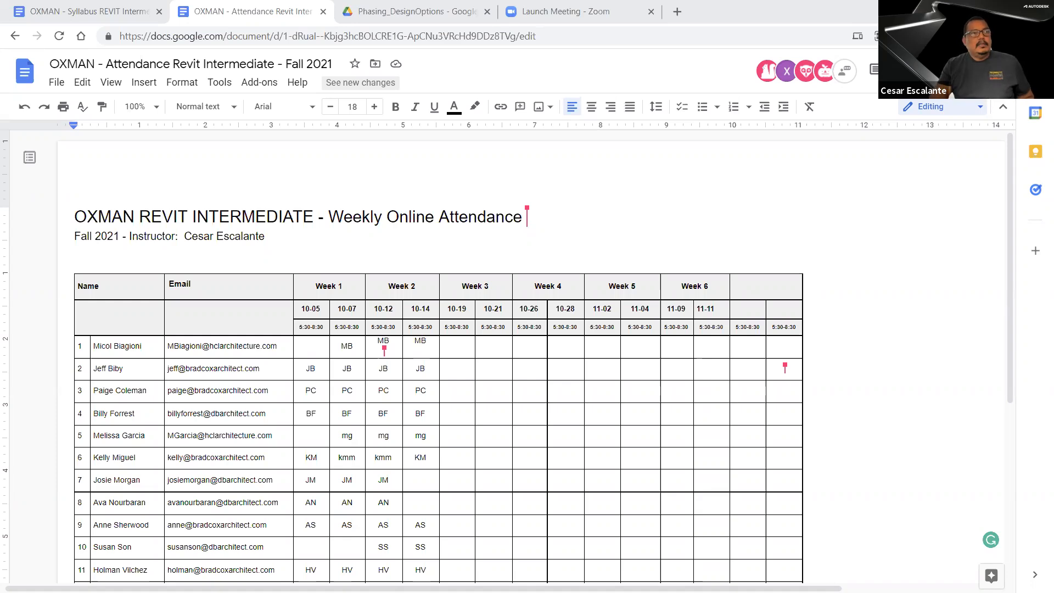
Copy the sharing link of the Phasing_DesignOptions folder in RAC Fall 2021, and return to the syllabus document
{"action": "left_click", "coordinate": [400, 13]}
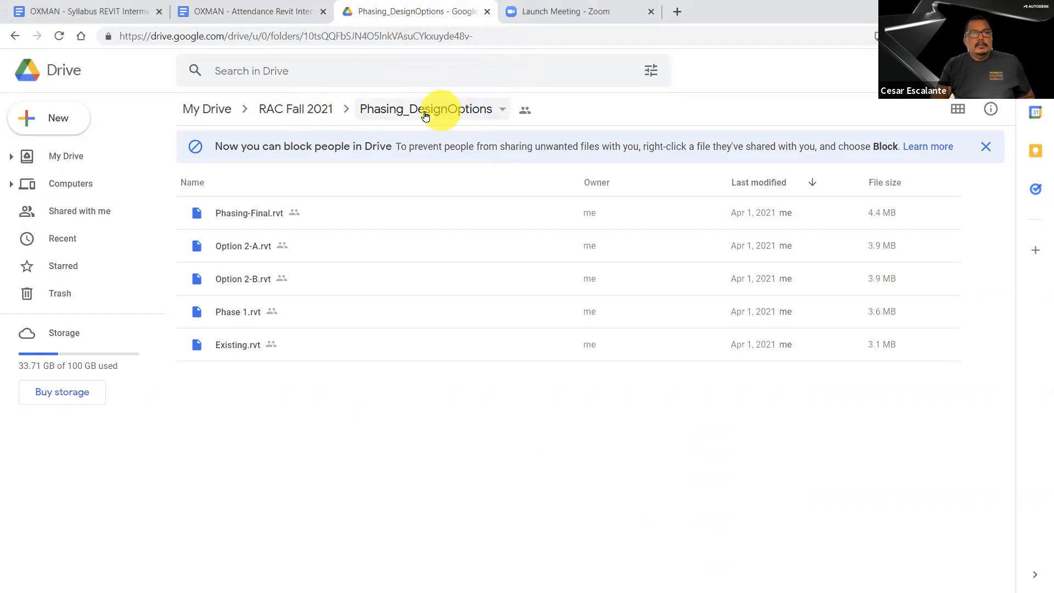
{"action": "left_click", "coordinate": [305, 111]}
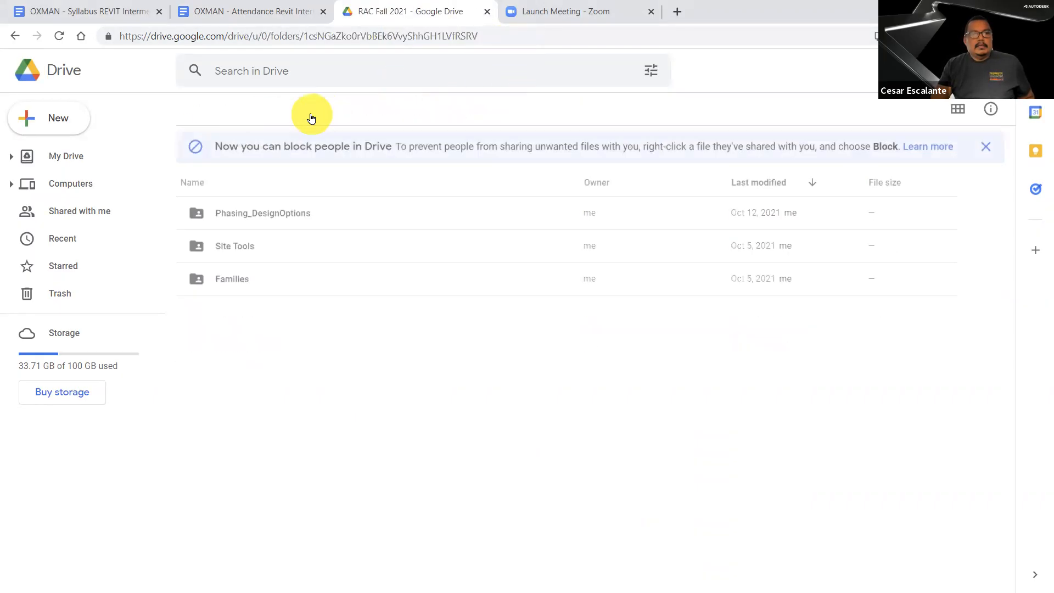
{"action": "left_click", "coordinate": [292, 220]}
{"action": "right_click", "coordinate": [292, 220]}
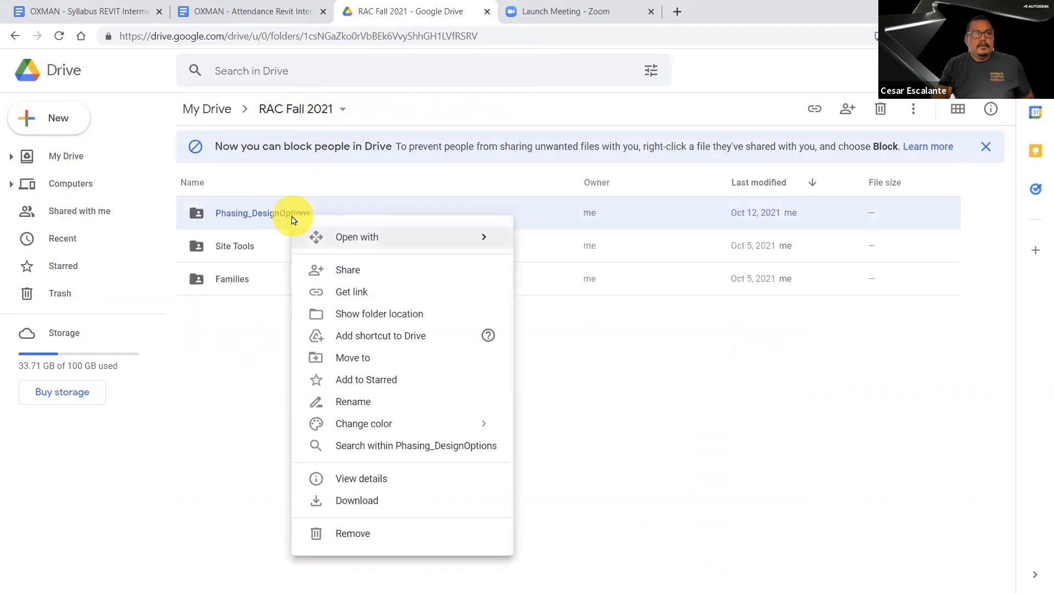
{"action": "left_click", "coordinate": [353, 299]}
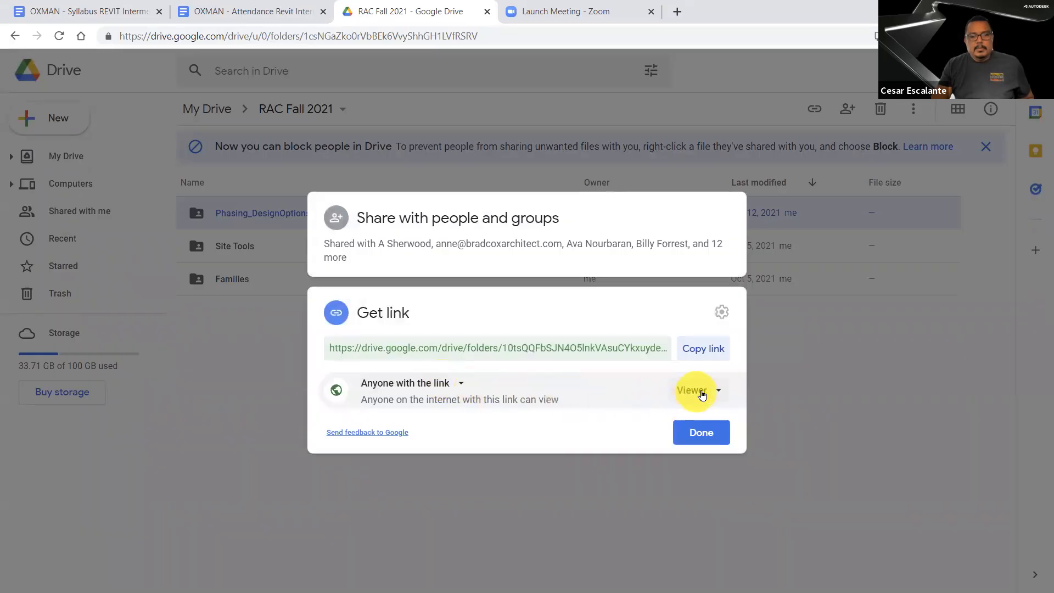
{"action": "left_click", "coordinate": [704, 348]}
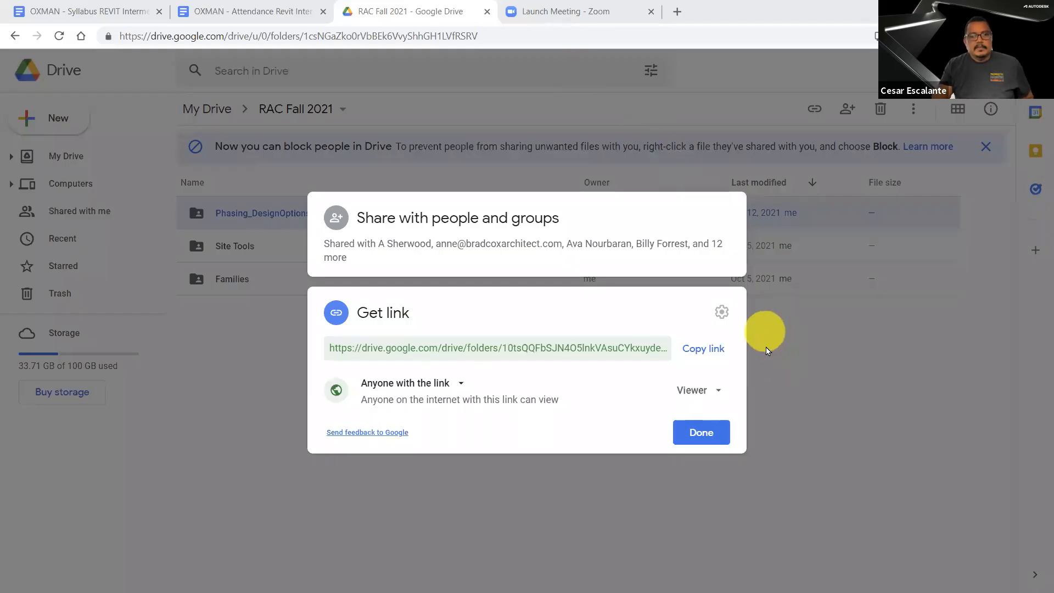
{"action": "left_click", "coordinate": [697, 437]}
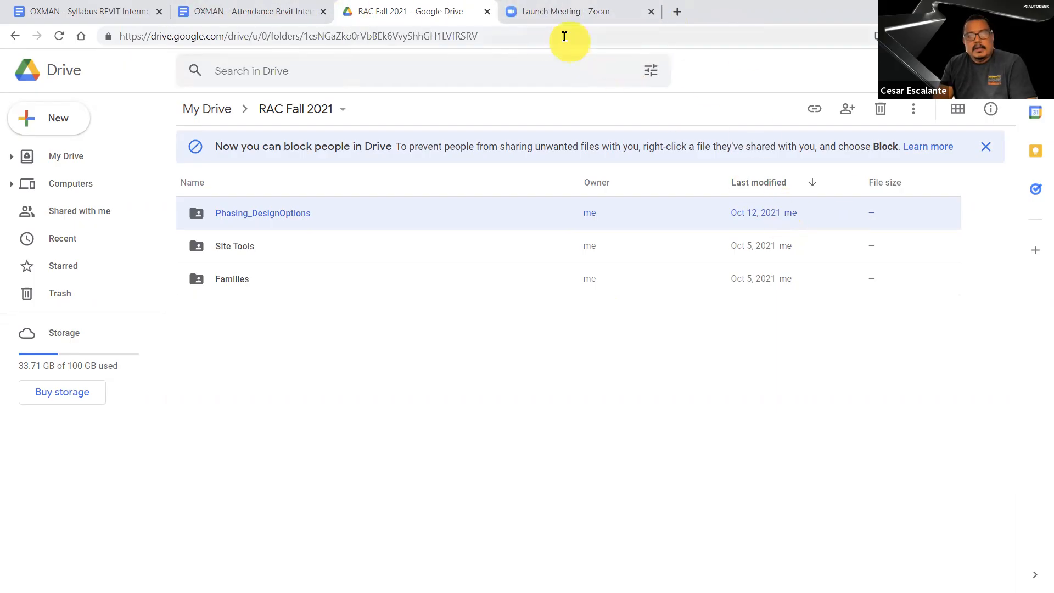
{"action": "left_click", "coordinate": [286, 11]}
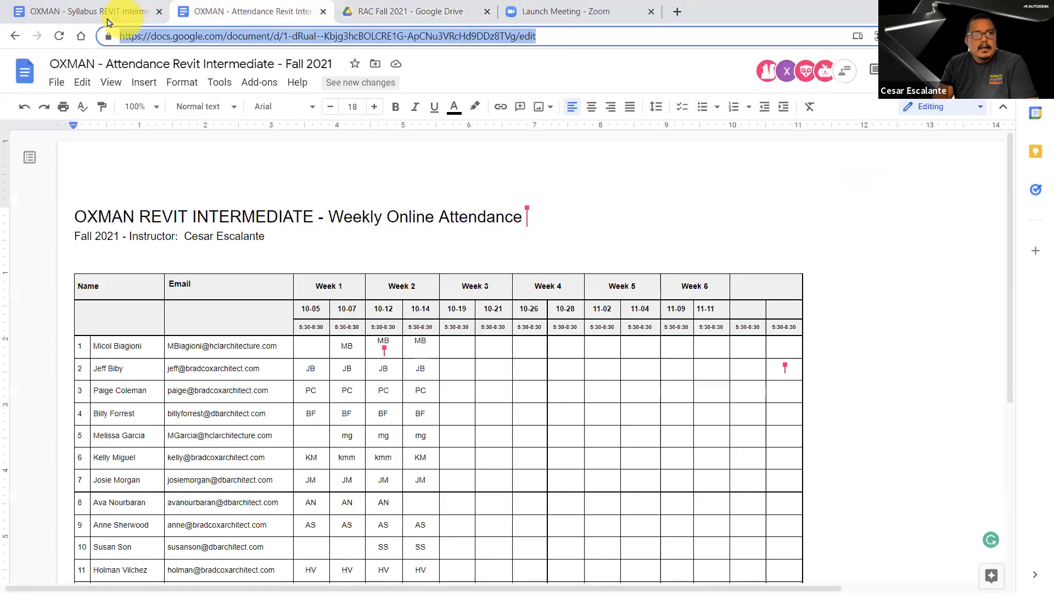
{"action": "left_click", "coordinate": [94, 11]}
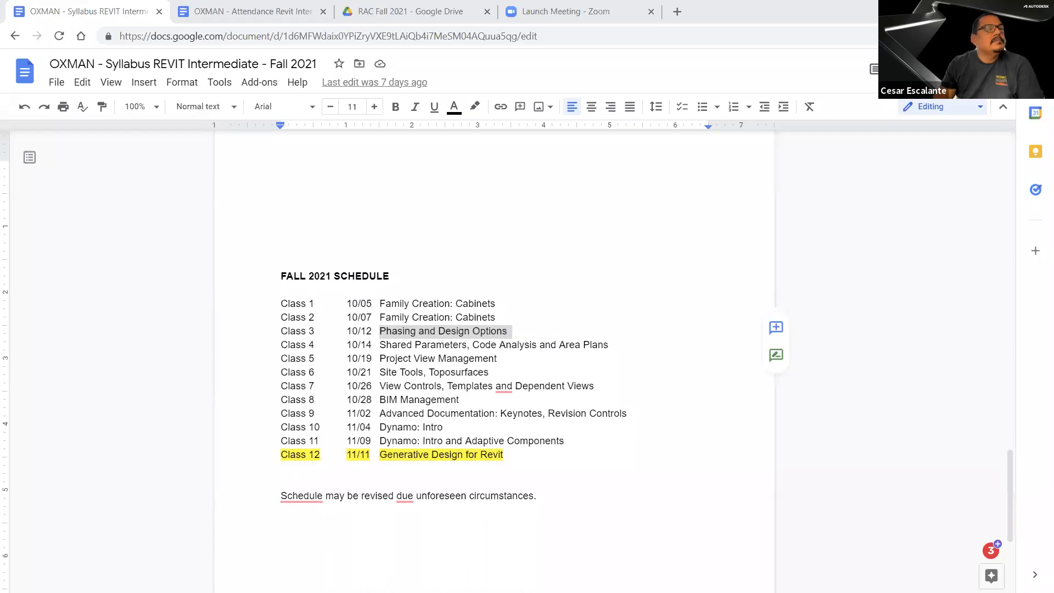
Switch to File Explorer and create a folder named Phasing_Old inside Oxman_Fall on the C: drive
{"action": "key", "text": "alt+Tab"}
{"action": "left_click", "coordinate": [679, 187]}
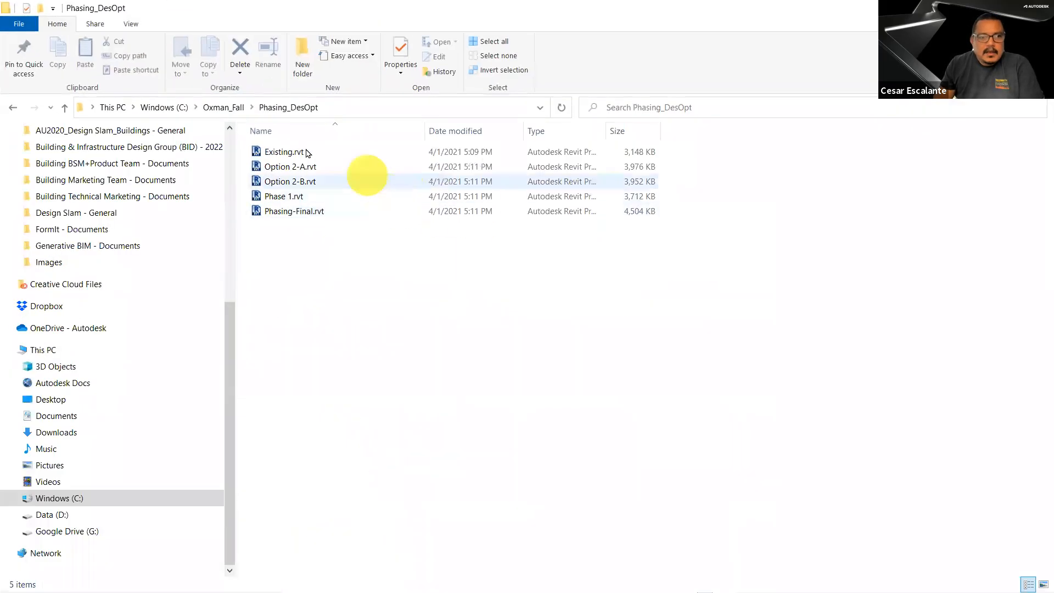
{"action": "left_click", "coordinate": [225, 108]}
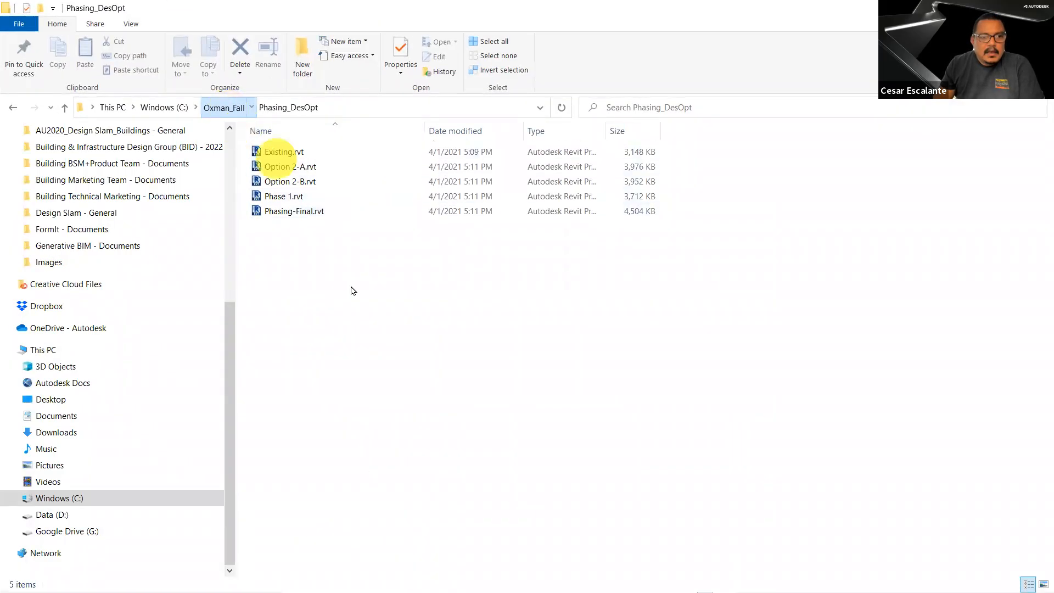
{"action": "right_click", "coordinate": [318, 299]}
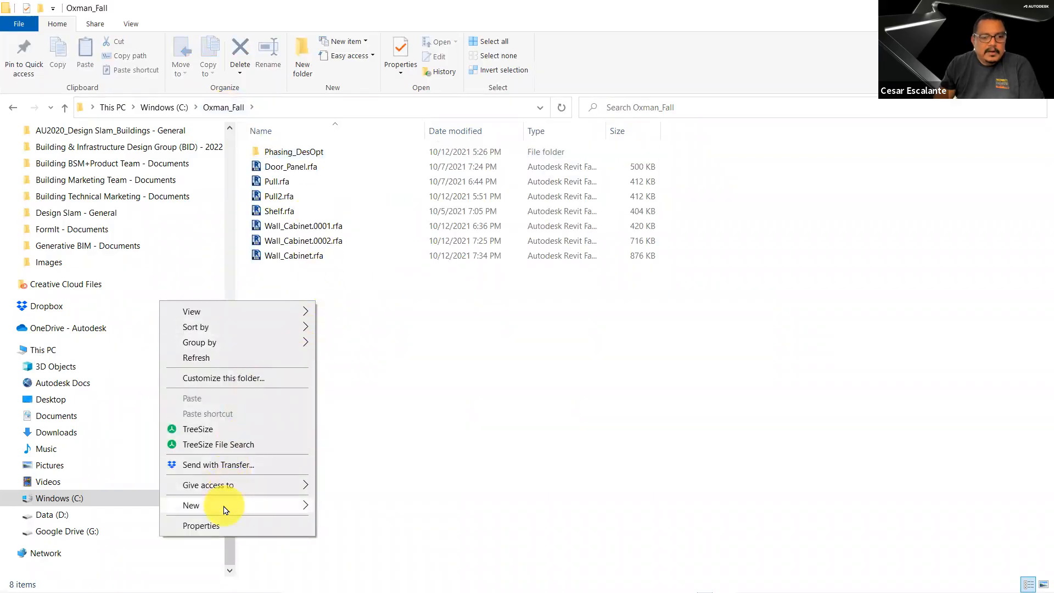
{"action": "mouse_move", "coordinate": [220, 505]}
{"action": "left_click", "coordinate": [348, 283]}
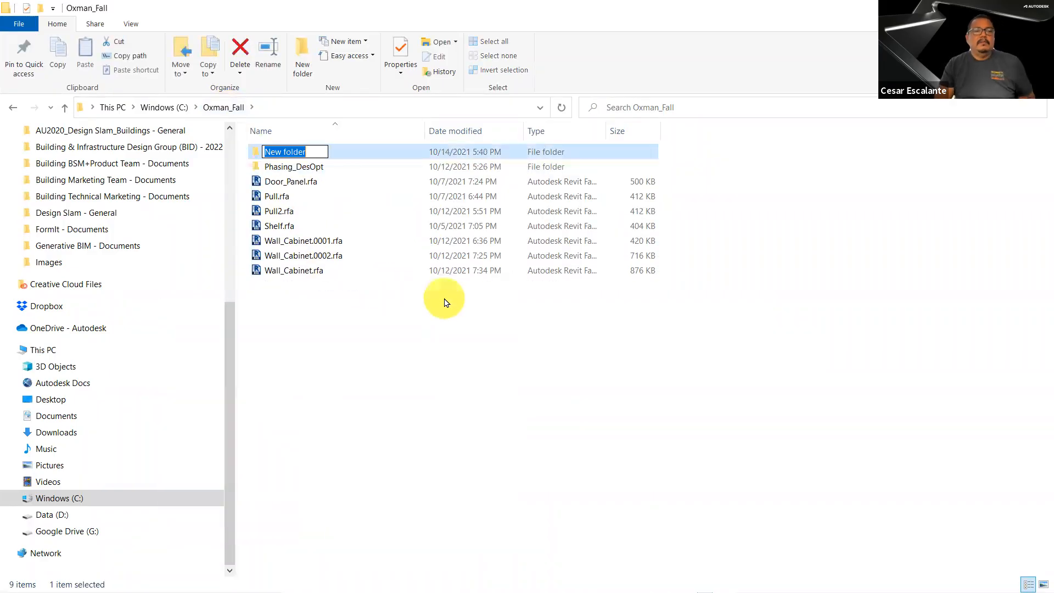
{"action": "type", "text": "Pha"}
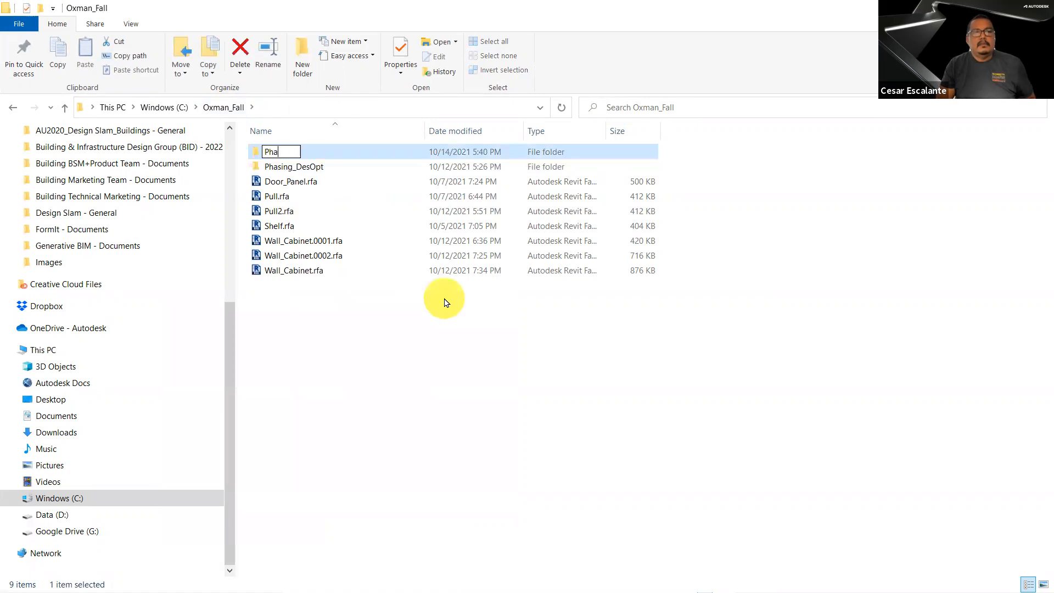
{"action": "type", "text": "sing_Old"}
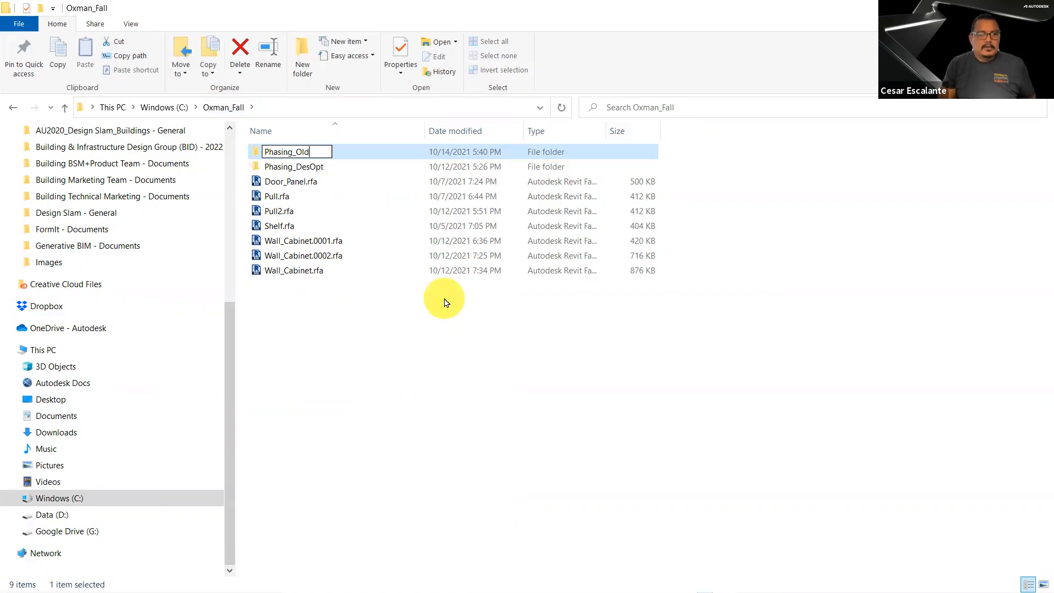
Look through the Phasing_DesOpt folder and the top-level contents of the D: and C: drives
{"action": "double_click", "coordinate": [301, 165]}
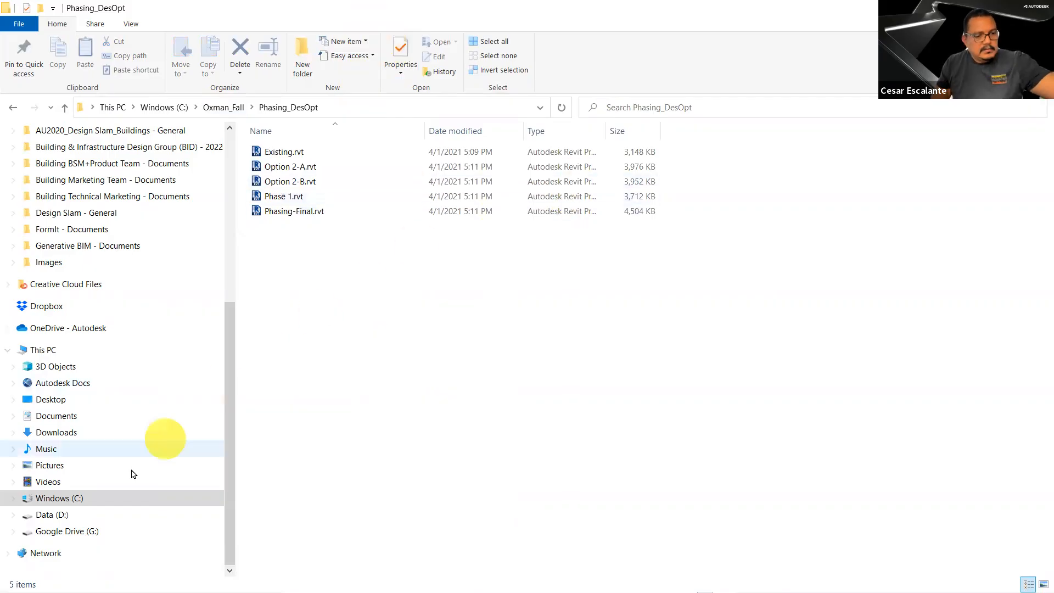
{"action": "left_click", "coordinate": [73, 518]}
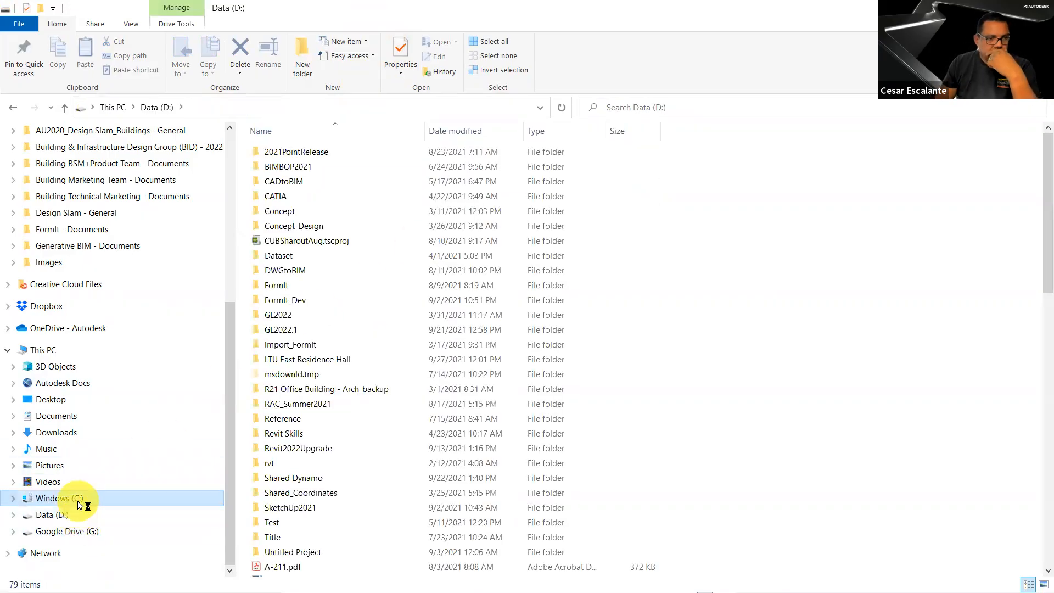
{"action": "left_click", "coordinate": [81, 499]}
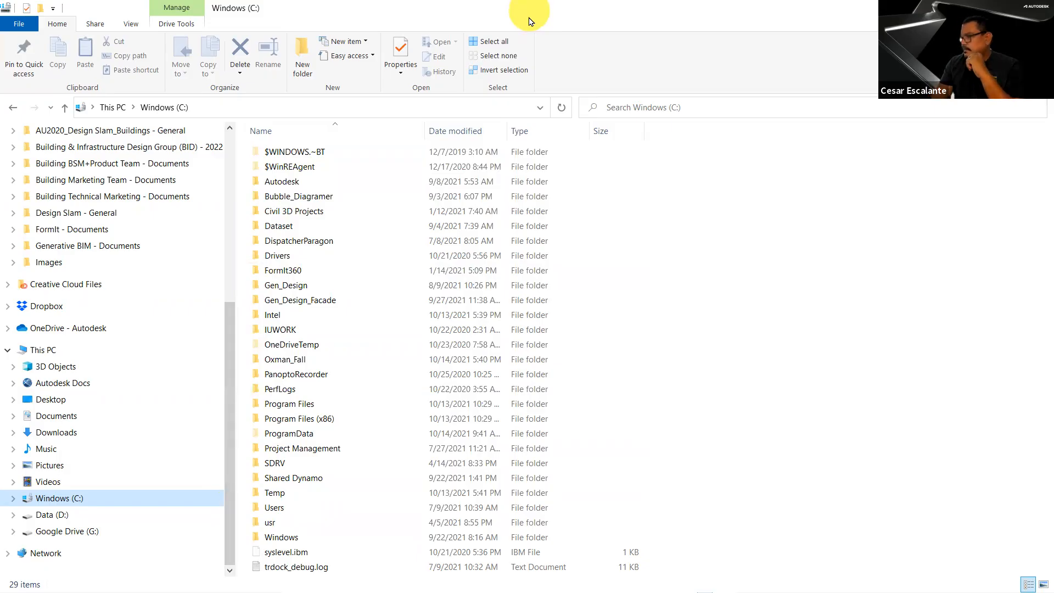
Switch to Chrome and open the Phasing_DesignOptions folder inside RAC Fall 2021 on Google Drive
{"action": "key", "text": "alt+Tab"}
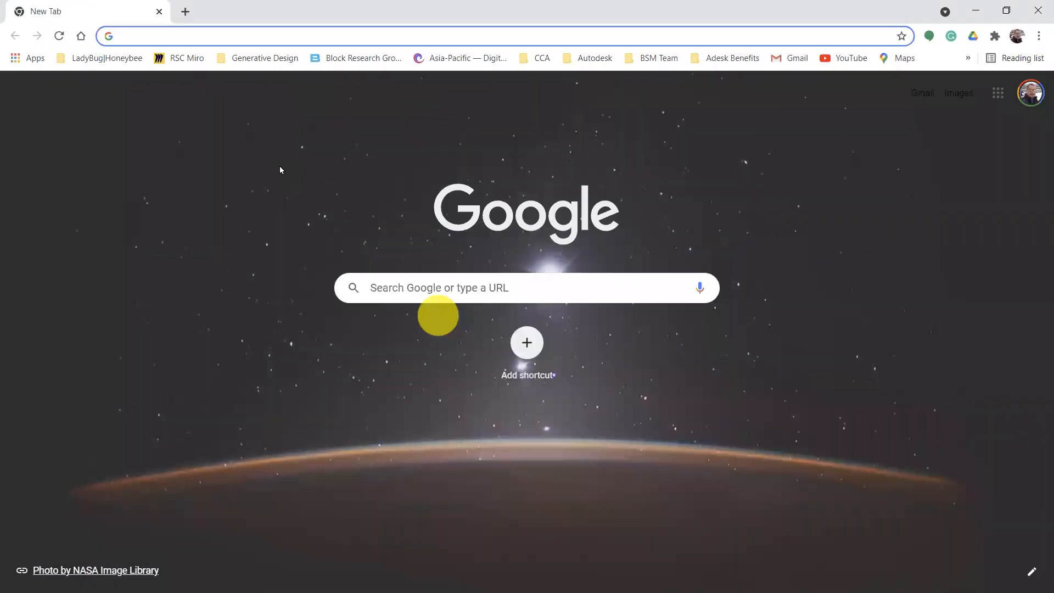
{"action": "type", "text": "dri"}
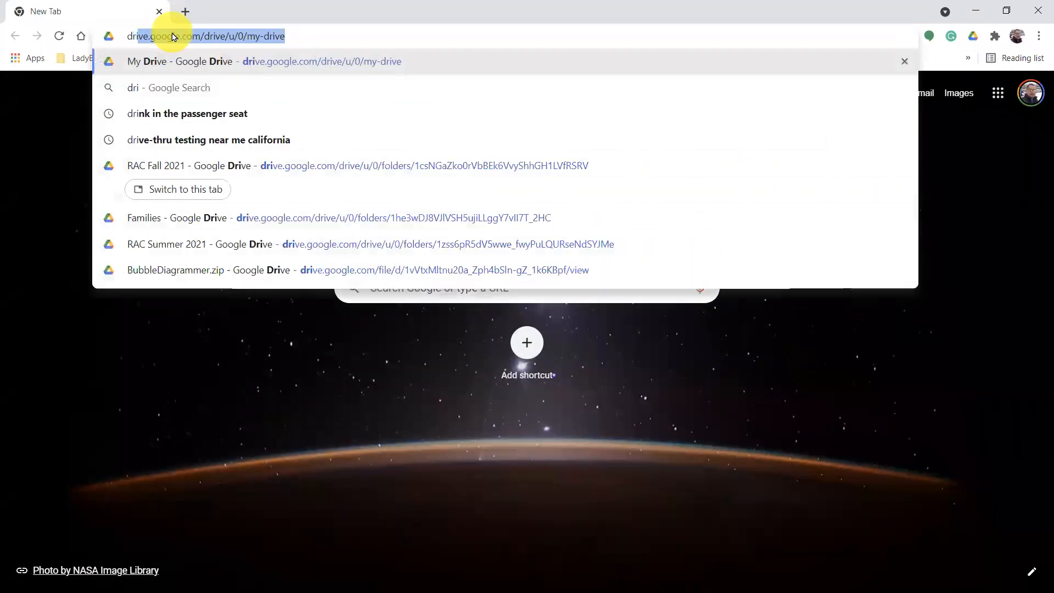
{"action": "key", "text": "Return"}
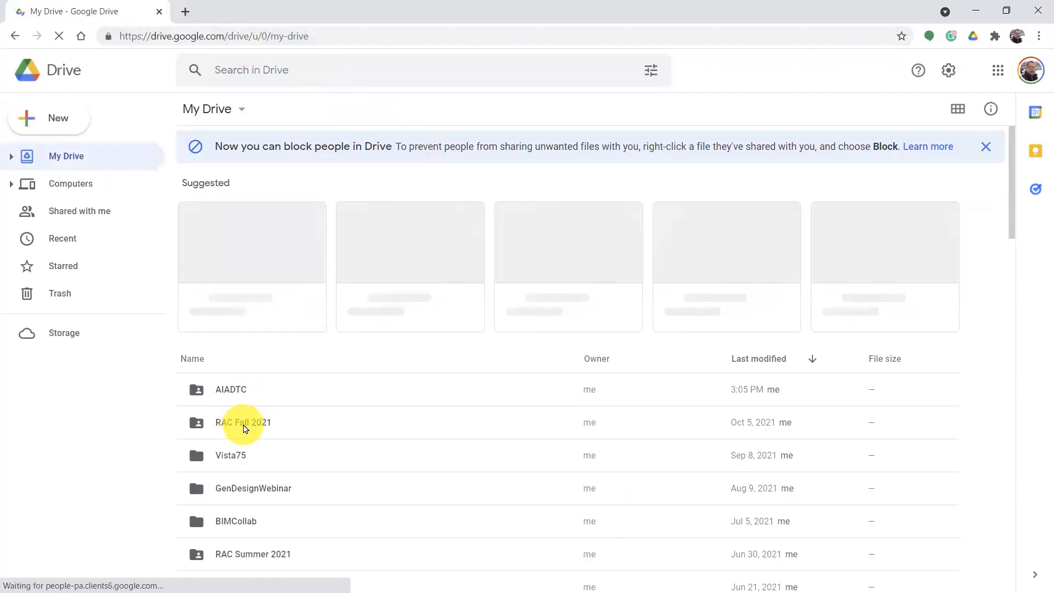
{"action": "double_click", "coordinate": [240, 424]}
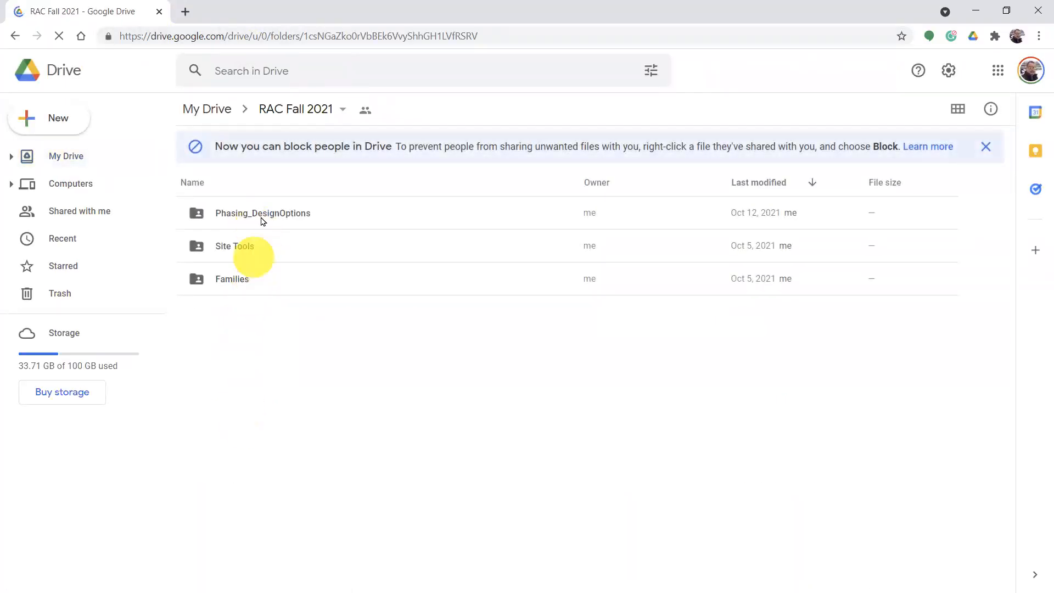
{"action": "double_click", "coordinate": [262, 216]}
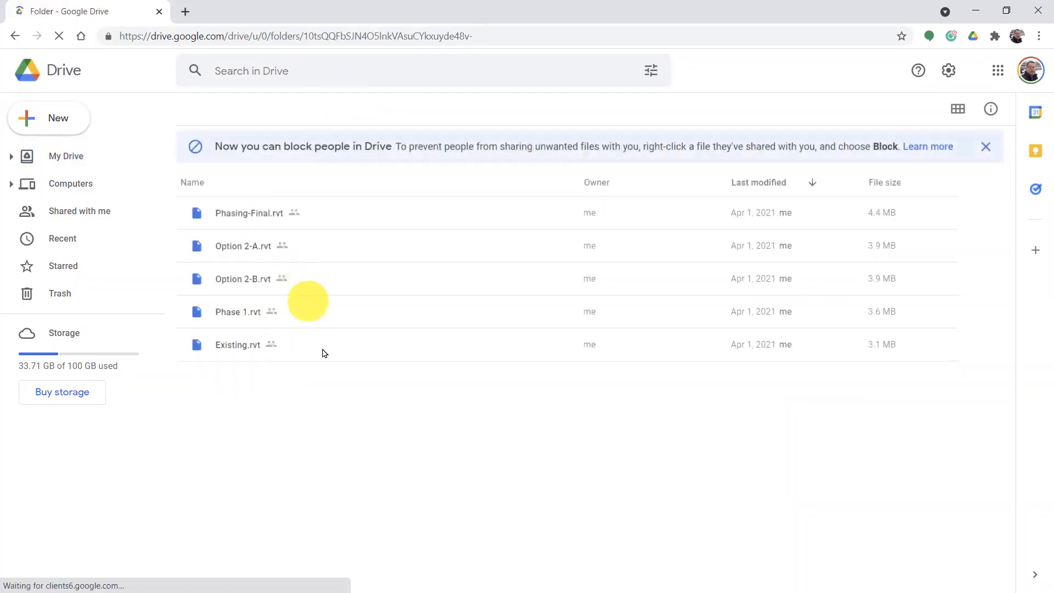
Create a PhasingOld folder inside RAC Fall 2021 and upload the Existing, Option 2-A, Option 2-B, Phase 1 and Phasing-Final Revit files into it
{"action": "left_click", "coordinate": [16, 36]}
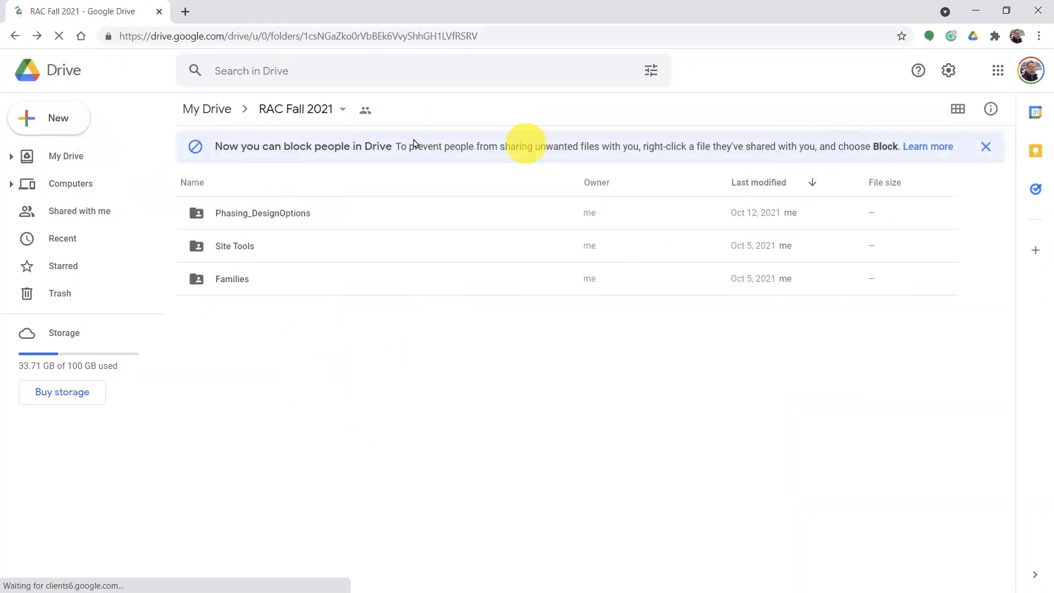
{"action": "left_click", "coordinate": [344, 110]}
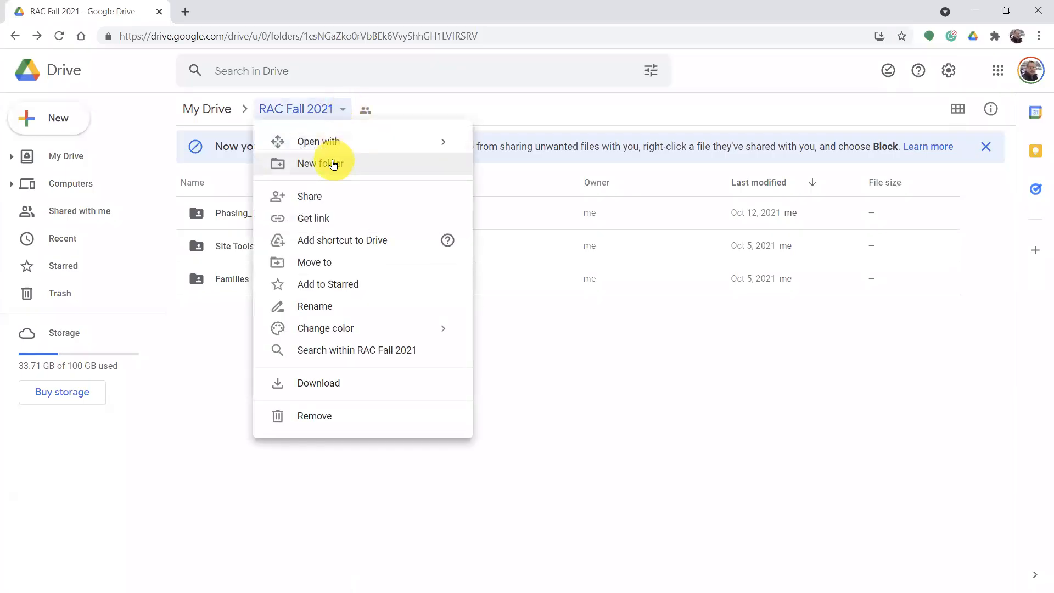
{"action": "left_click", "coordinate": [330, 161]}
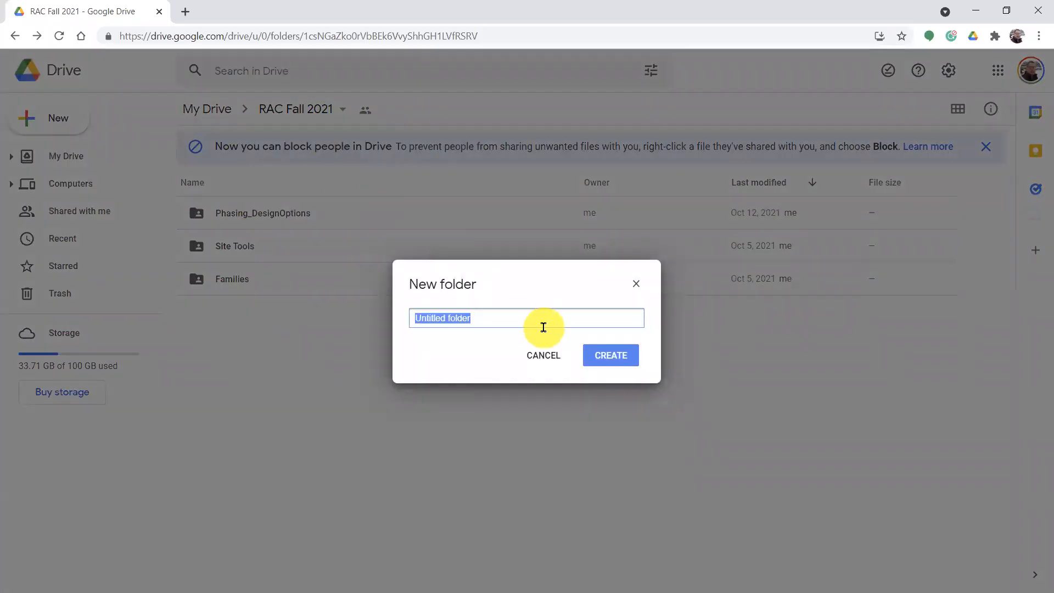
{"action": "type", "text": "P"}
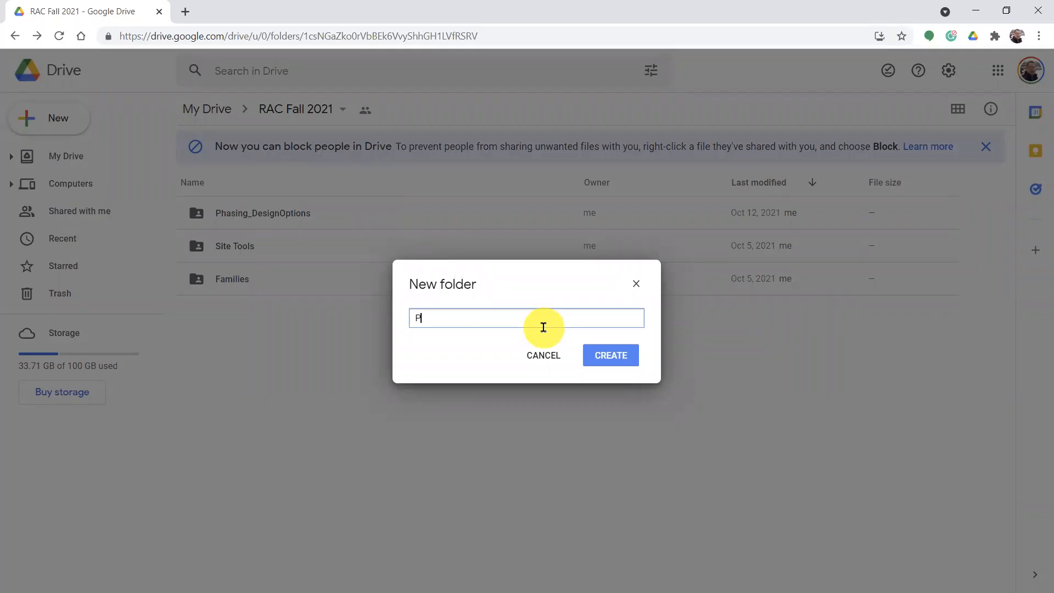
{"action": "type", "text": "hasingOld"}
{"action": "left_click", "coordinate": [624, 356]}
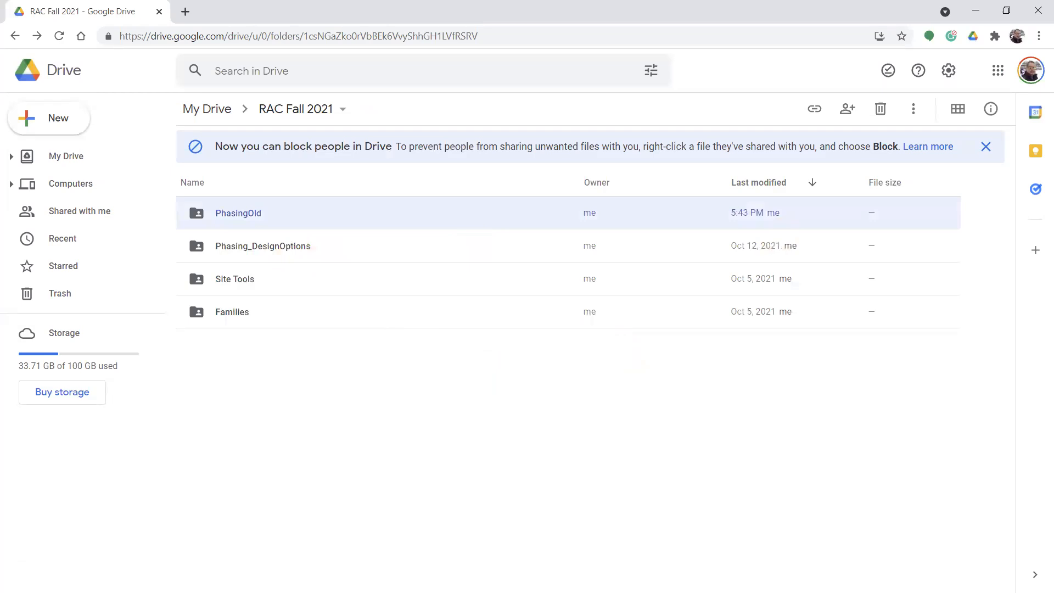
{"action": "double_click", "coordinate": [255, 215]}
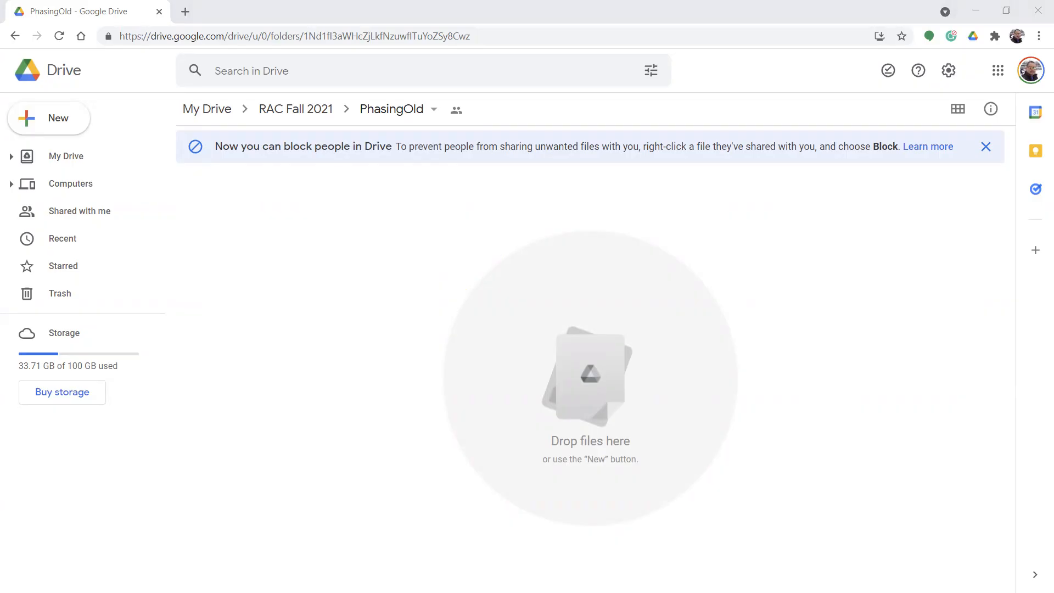
{"action": "left_click_drag", "start_coordinate": [1052, 352], "coordinate": [527, 384]}
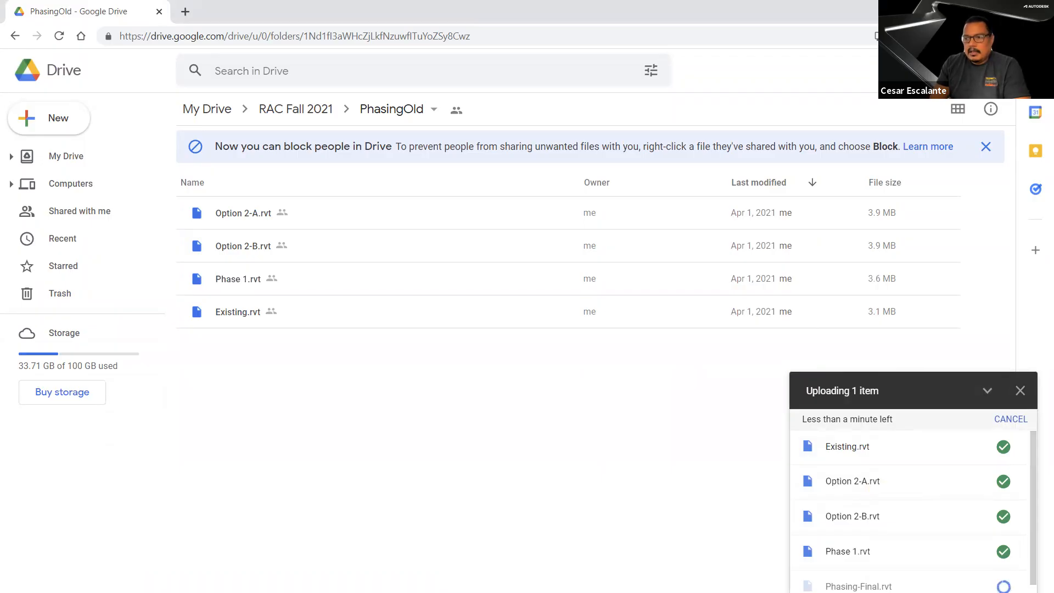
Switch to PowerPoint and present the Revit 201 Phasing slides full screen from slide 2, the definition of Phase
{"action": "key", "text": "alt+Tab"}
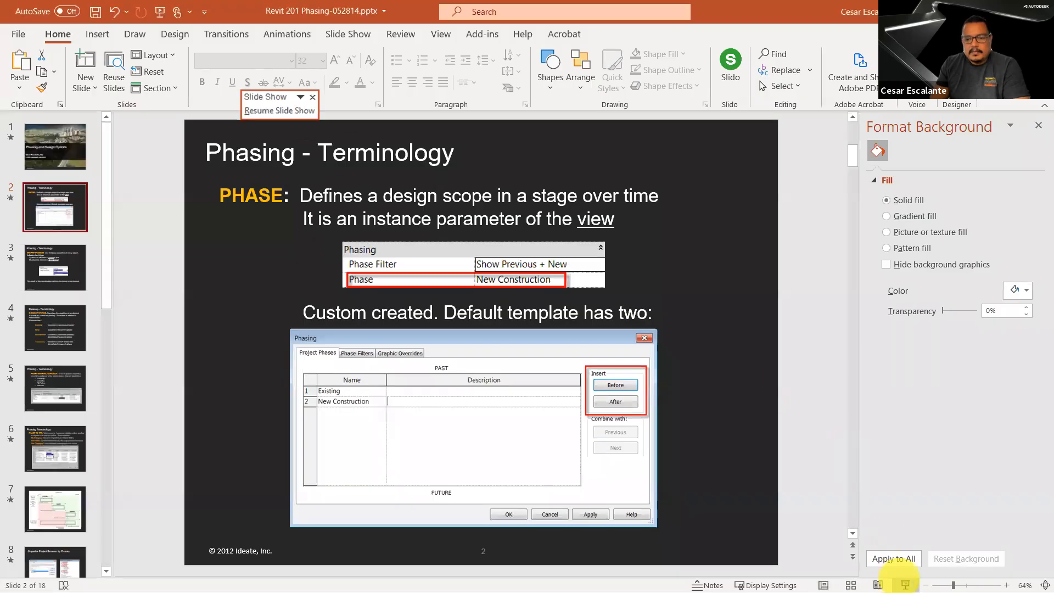
{"action": "left_click", "coordinate": [906, 585]}
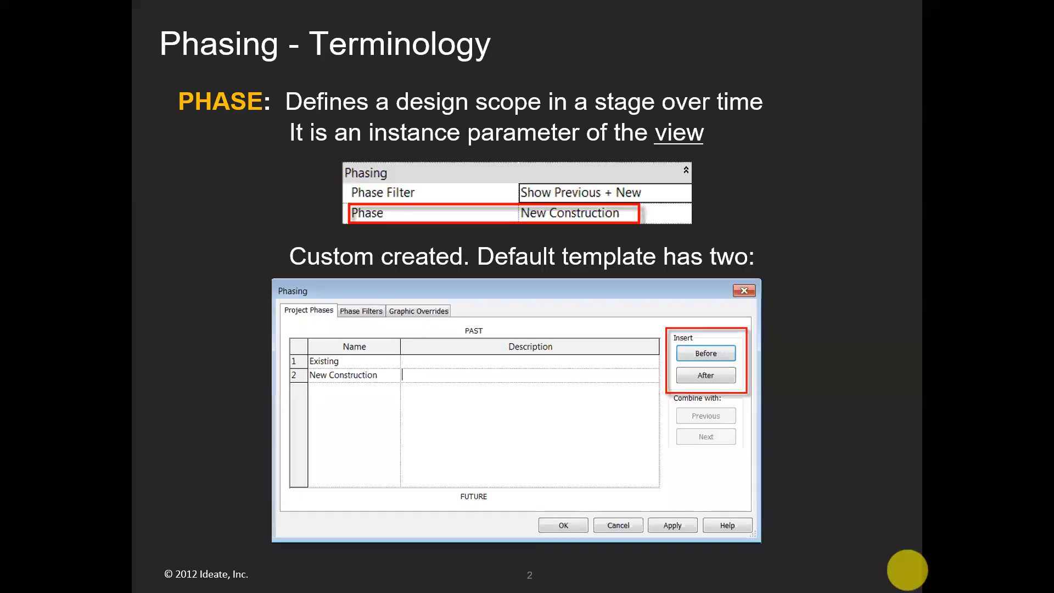
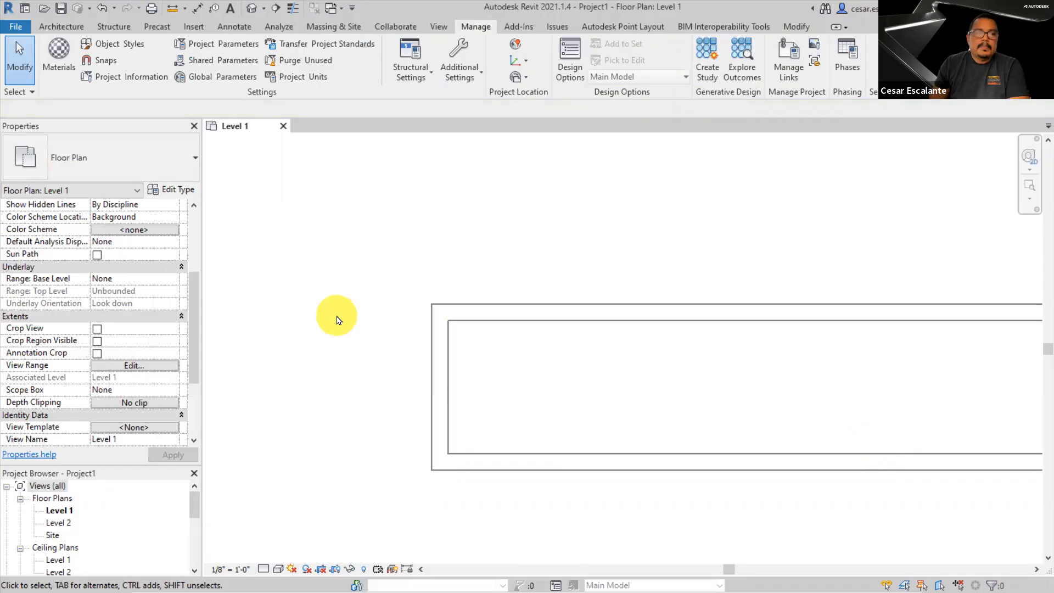
Draw a horizontal Generic - 8" wall about 17'-6" long, extending outward from the upper-right corner of the existing rectangular room on Level 1
{"action": "middle_click_drag", "start_coordinate": [346, 318], "coordinate": [577, 285]}
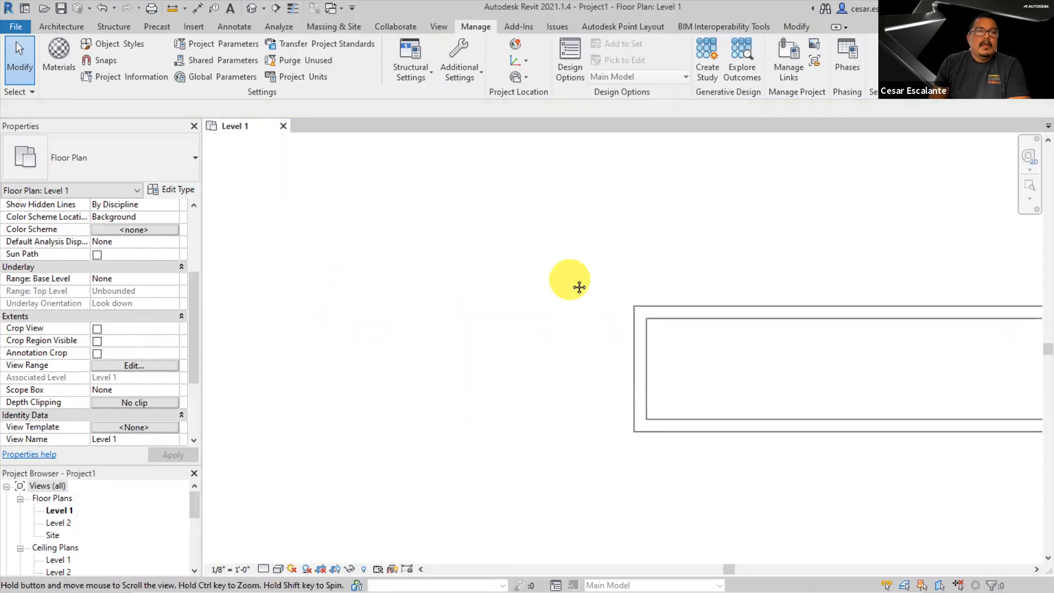
{"action": "left_click", "coordinate": [61, 26]}
{"action": "left_click", "coordinate": [56, 78]}
{"action": "left_click", "coordinate": [62, 99]}
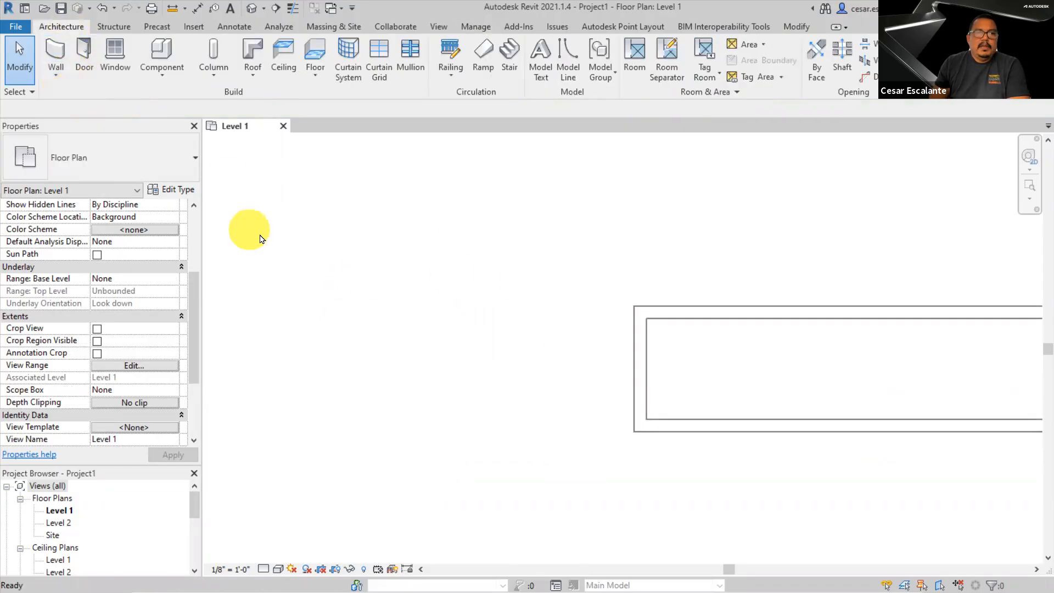
{"action": "scroll", "coordinate": [423, 253], "scroll_direction": "down", "scroll_amount": 5}
{"action": "scroll", "coordinate": [432, 281], "scroll_direction": "up", "scroll_amount": 2}
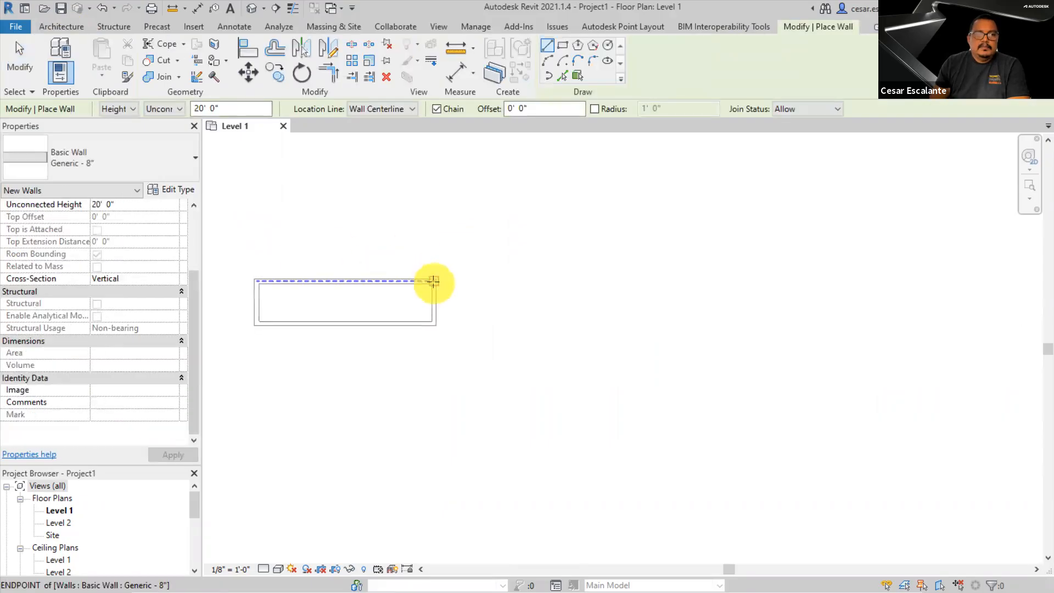
{"action": "left_click", "coordinate": [434, 281]}
{"action": "left_click", "coordinate": [556, 280]}
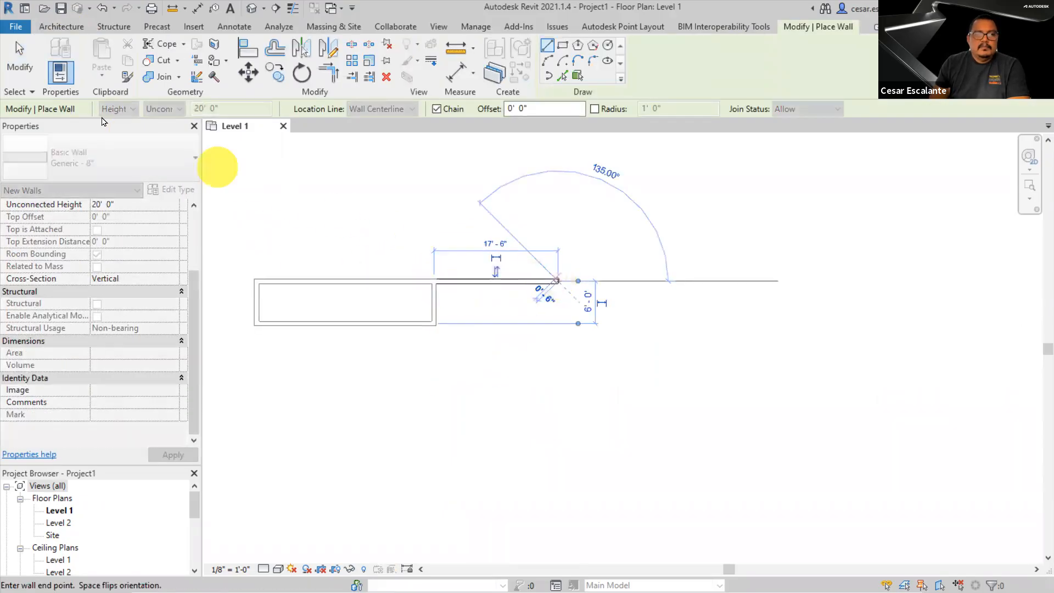
{"action": "left_click", "coordinate": [19, 63]}
Compare the new wall with the existing walls at their junction, and check the Element Status slide in PowerPoint before returning to Revit
{"action": "scroll", "coordinate": [447, 337], "scroll_direction": "up", "scroll_amount": 3}
{"action": "middle_click_drag", "start_coordinate": [538, 308], "coordinate": [683, 369]}
{"action": "scroll", "coordinate": [598, 334], "scroll_direction": "up", "scroll_amount": 2}
{"action": "middle_click_drag", "start_coordinate": [638, 335], "coordinate": [763, 334]}
{"action": "scroll", "coordinate": [681, 326], "scroll_direction": "up", "scroll_amount": 3}
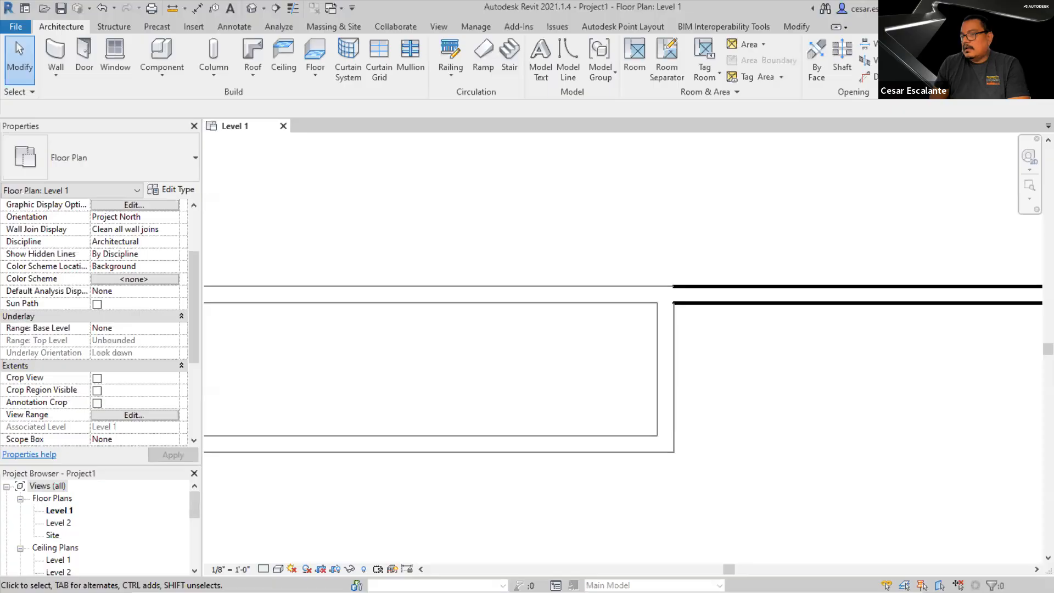
{"action": "key", "text": "alt+Tab"}
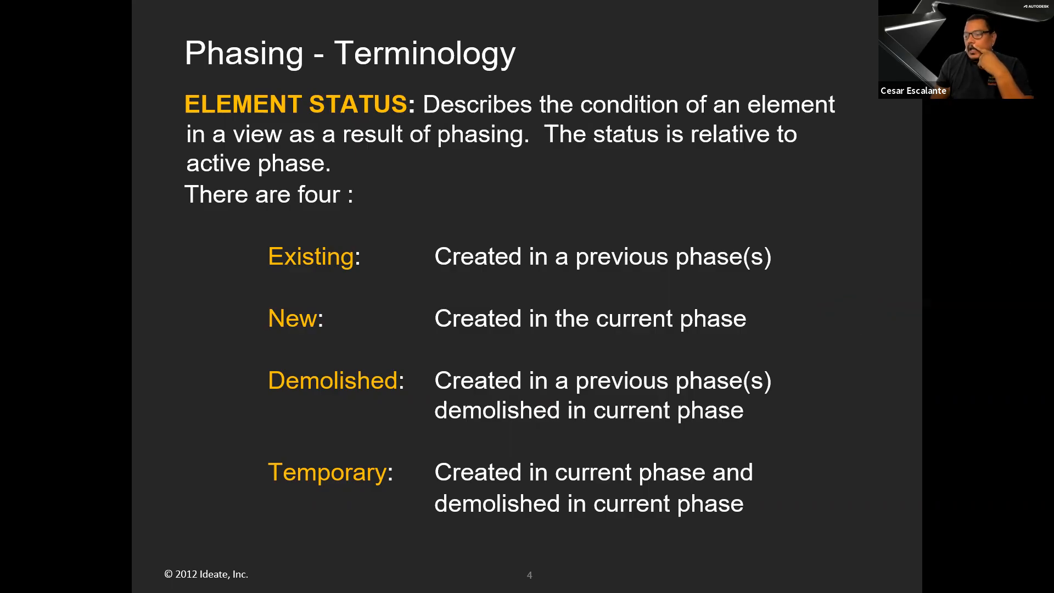
{"action": "key", "text": "alt+Tab"}
Examine the new wall's Phase Created and Phase Demolished properties and compare them with the Phase and Phase Filter of the Level 1 view
{"action": "scroll", "coordinate": [757, 387], "scroll_direction": "down", "scroll_amount": 1}
{"action": "middle_click_drag", "start_coordinate": [753, 387], "coordinate": [652, 409]}
{"action": "scroll", "coordinate": [677, 352], "scroll_direction": "up", "scroll_amount": 2}
{"action": "left_click", "coordinate": [676, 346]}
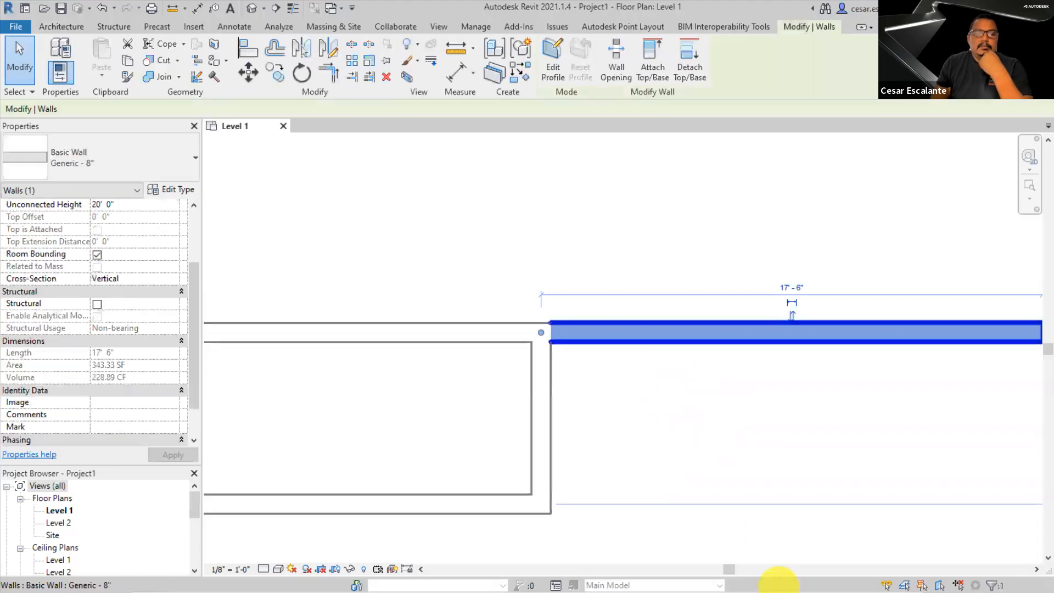
{"action": "left_click", "coordinate": [761, 471]}
{"action": "left_click", "coordinate": [774, 341]}
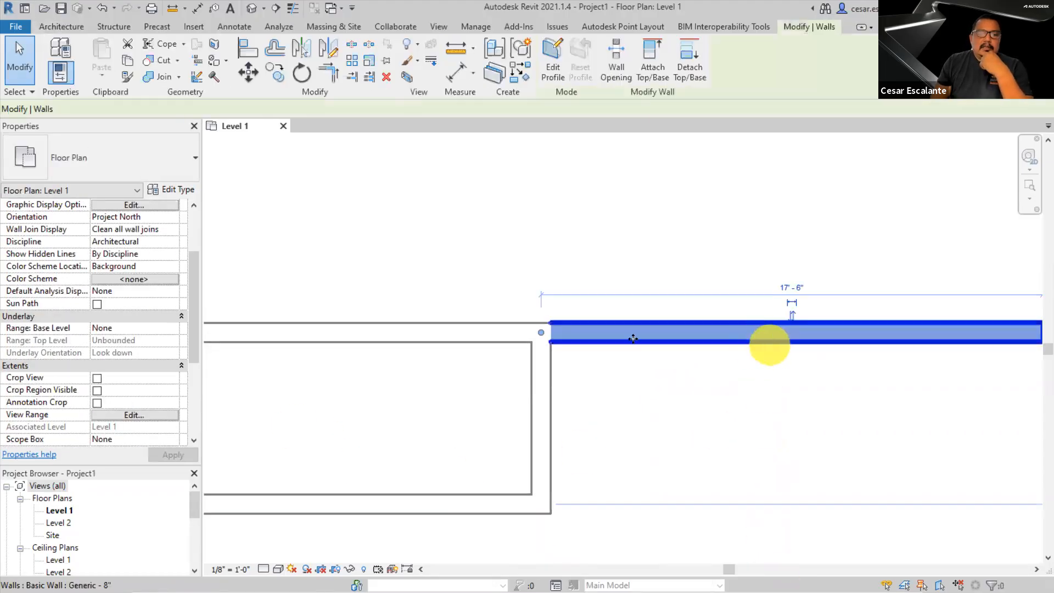
{"action": "scroll", "coordinate": [195, 367], "scroll_direction": "down", "scroll_amount": 3}
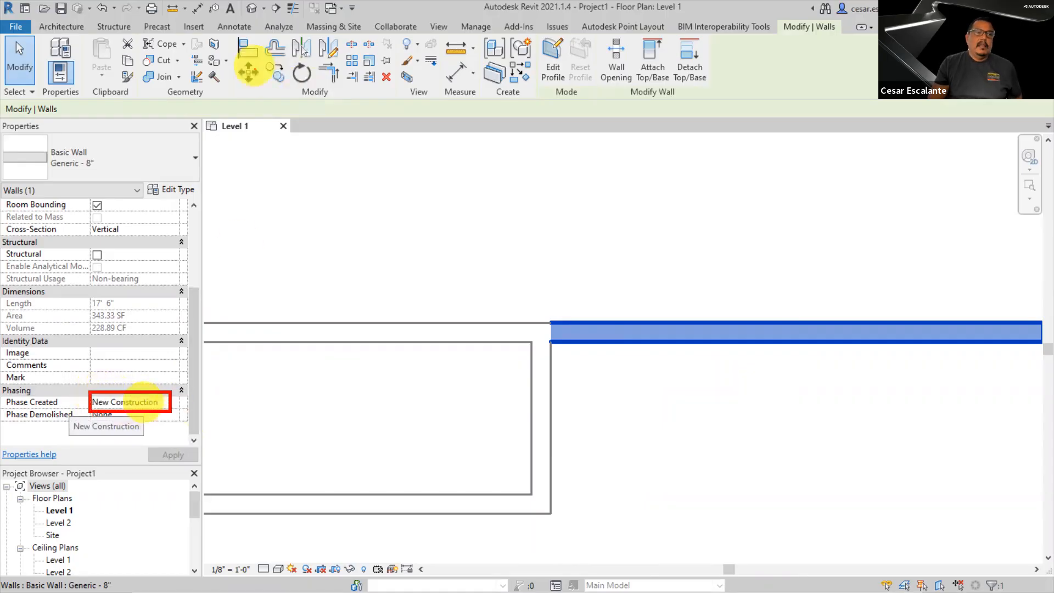
{"action": "left_click", "coordinate": [258, 151]}
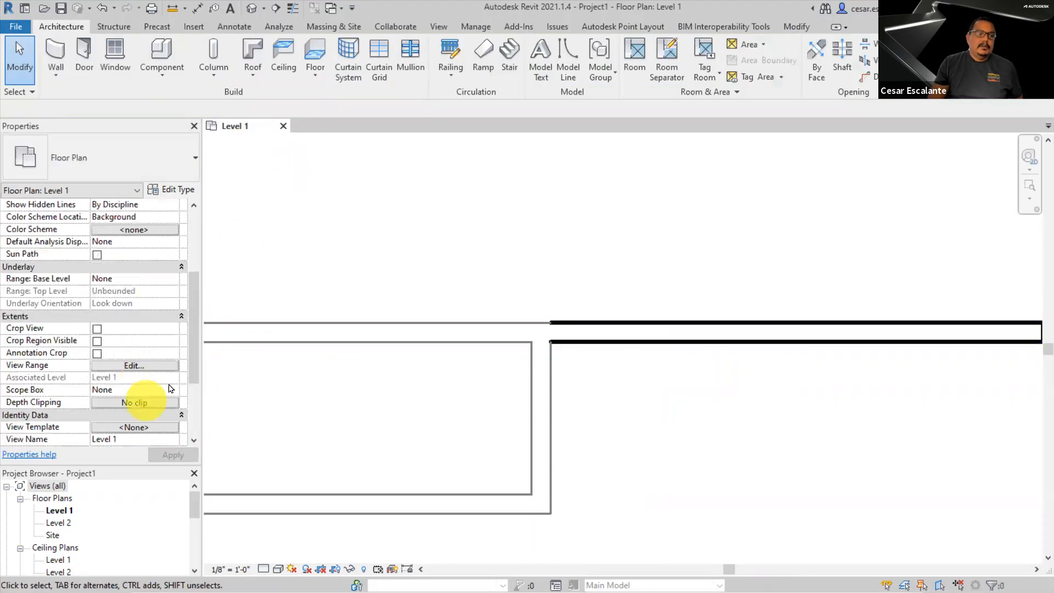
{"action": "scroll", "coordinate": [194, 376], "scroll_direction": "down", "scroll_amount": 5}
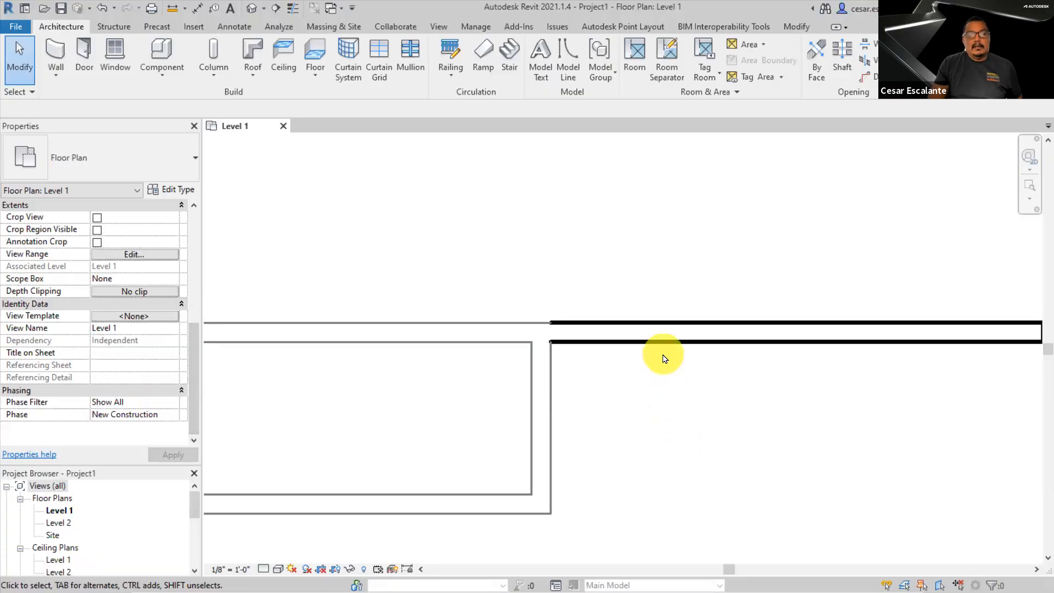
{"action": "left_click", "coordinate": [664, 337]}
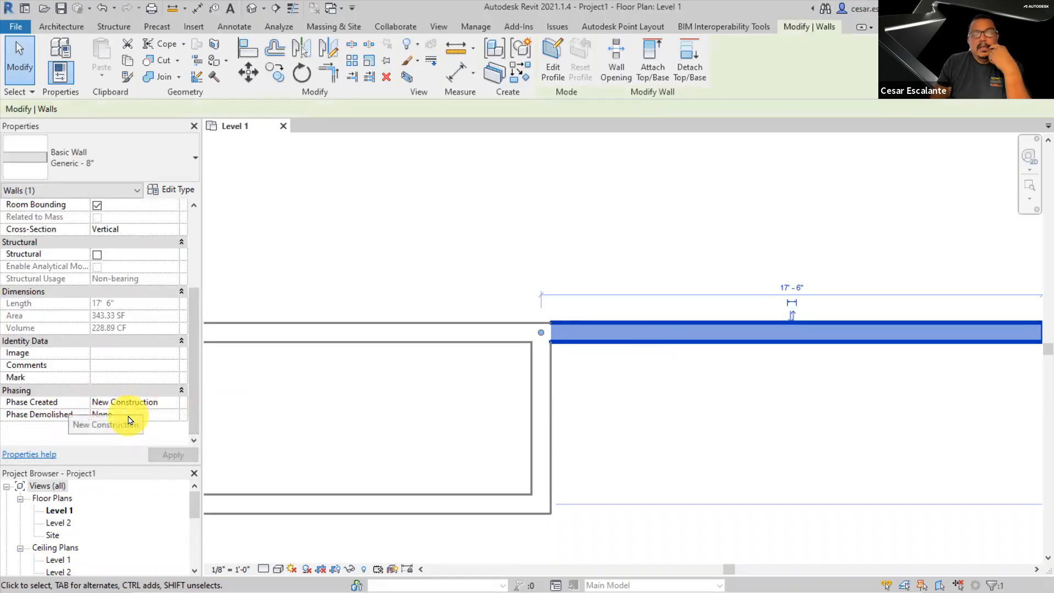
{"action": "left_click", "coordinate": [714, 412]}
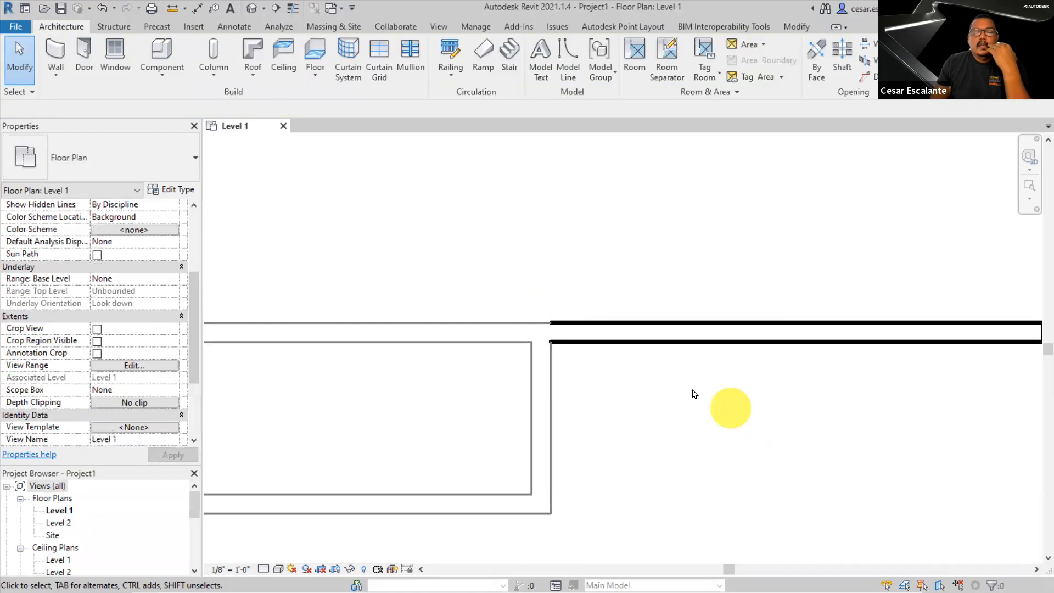
Examine the projection and cut line weights of the Walls category in Object Styles
{"action": "middle_click_drag", "start_coordinate": [676, 370], "coordinate": [505, 377]}
{"action": "scroll", "coordinate": [504, 379], "scroll_direction": "up", "scroll_amount": 3}
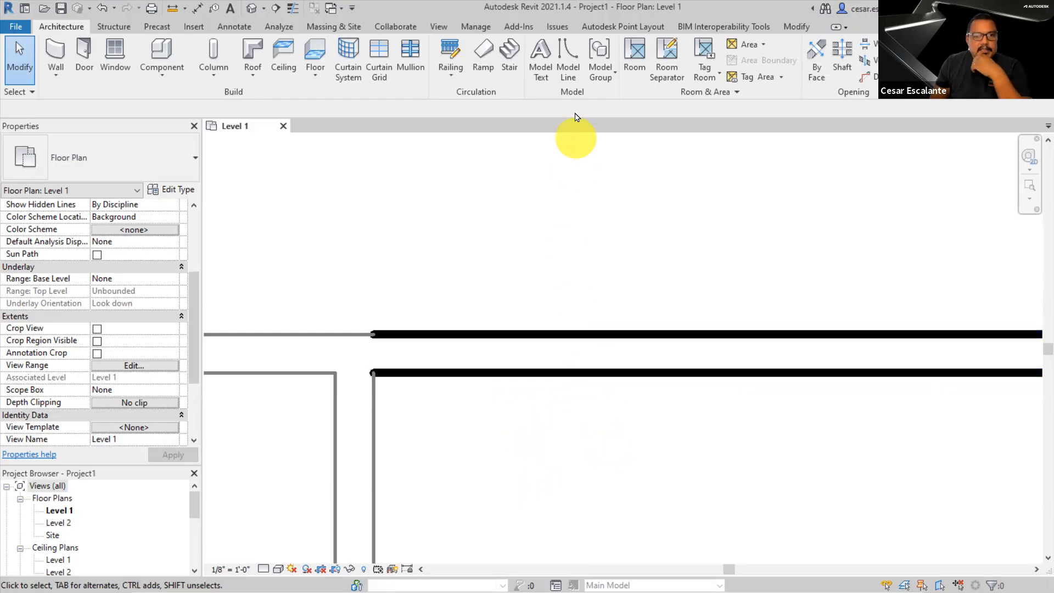
{"action": "left_click", "coordinate": [478, 28]}
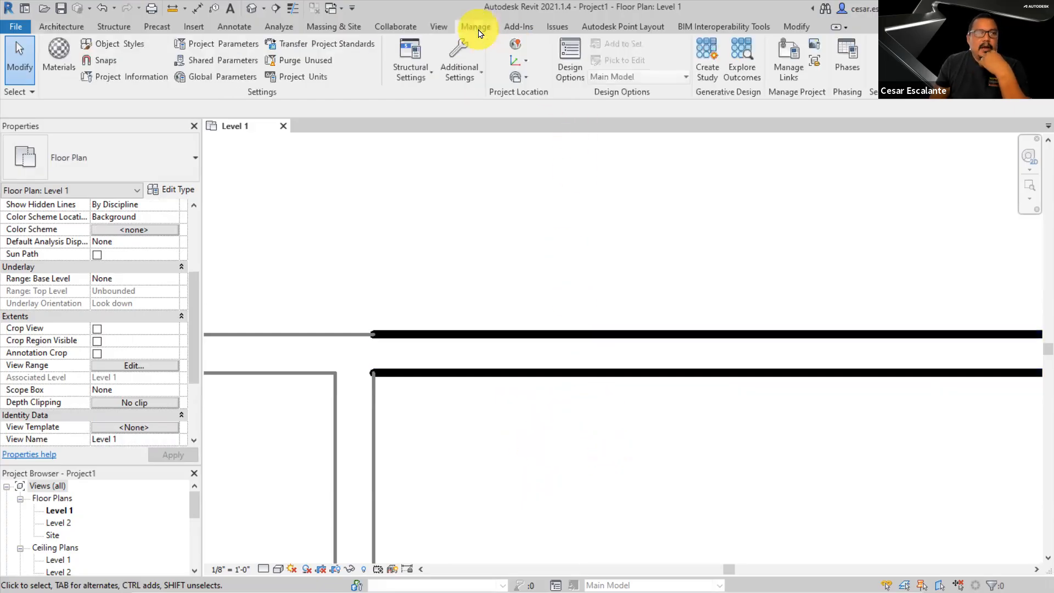
{"action": "left_click", "coordinate": [117, 44]}
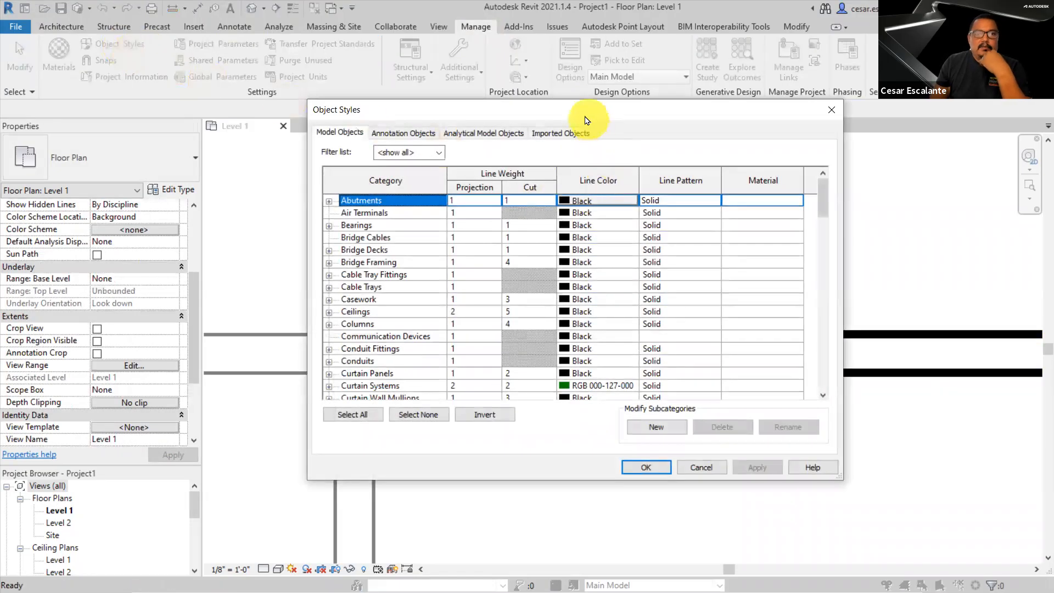
{"action": "left_click_drag", "start_coordinate": [580, 117], "coordinate": [381, 123]}
{"action": "left_click_drag", "start_coordinate": [624, 193], "coordinate": [625, 379]}
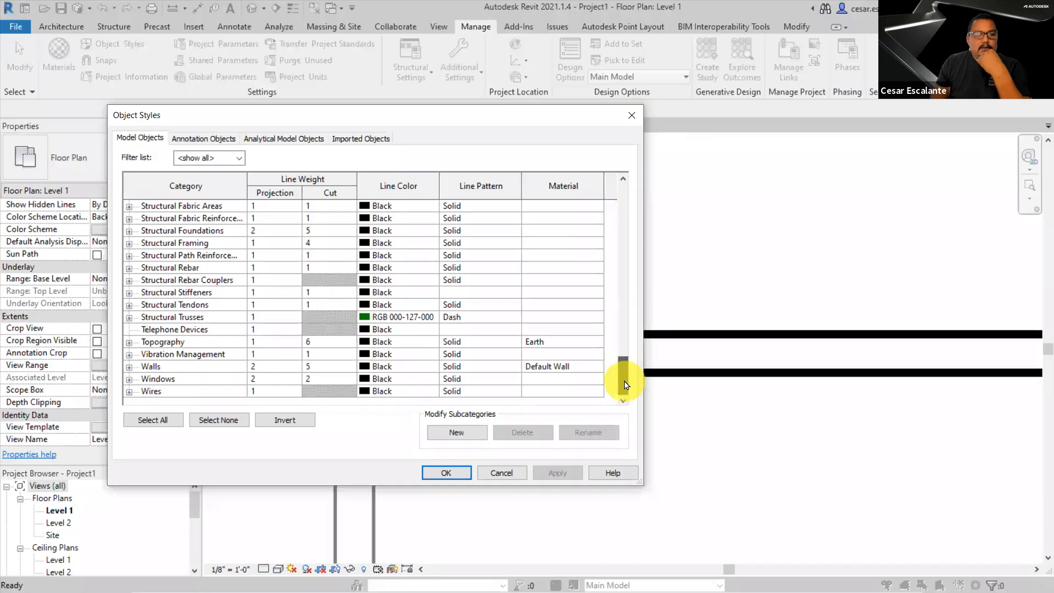
{"action": "left_click", "coordinate": [193, 367]}
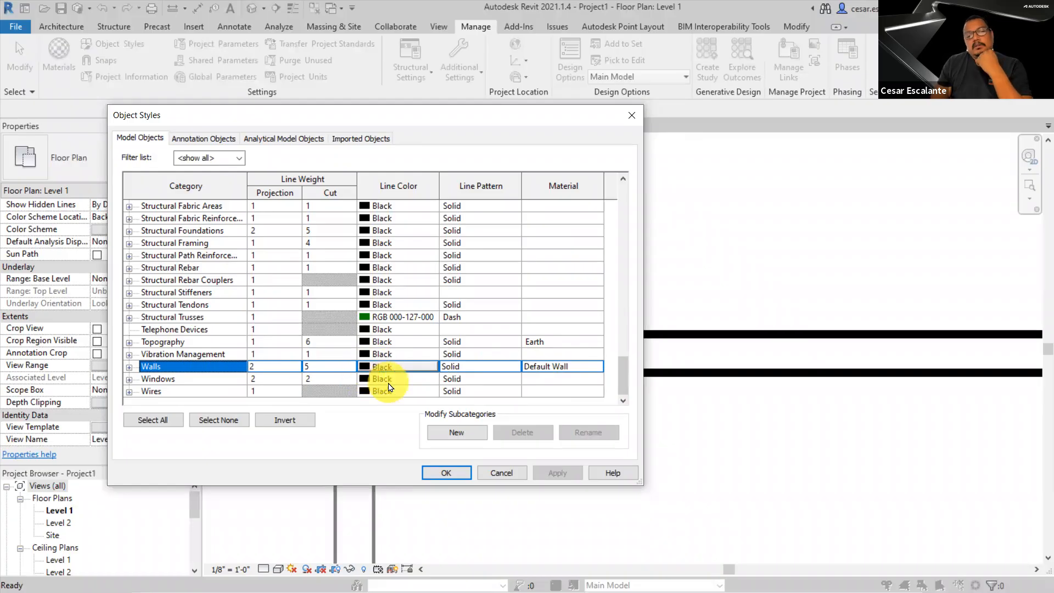
{"action": "left_click", "coordinate": [446, 474]}
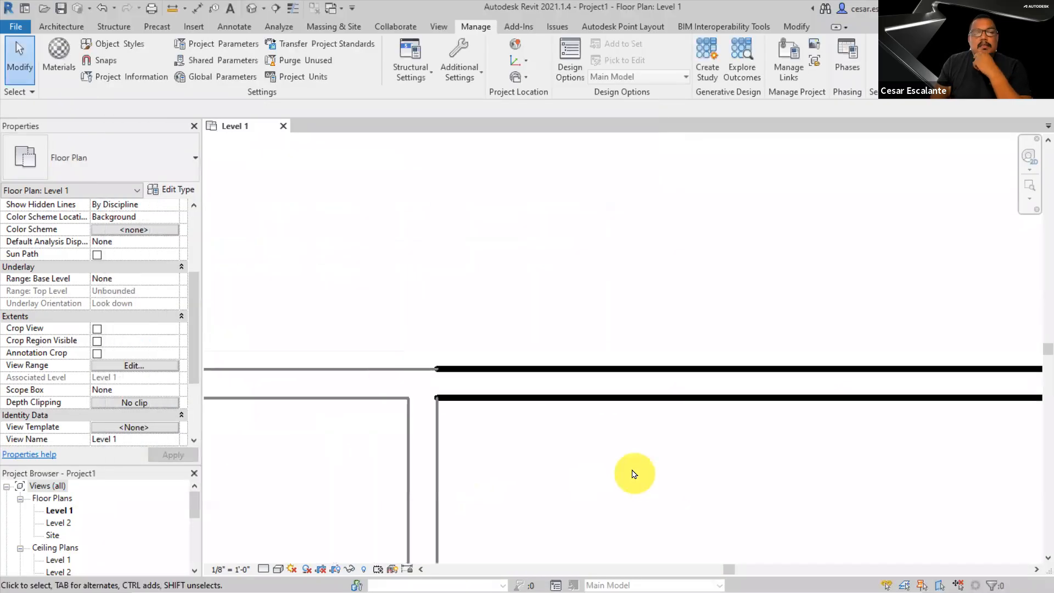
Recheck the new wall's phasing properties and consult the Element Status definitions in PowerPoint, returning to the Revit floor plan
{"action": "left_click", "coordinate": [614, 399]}
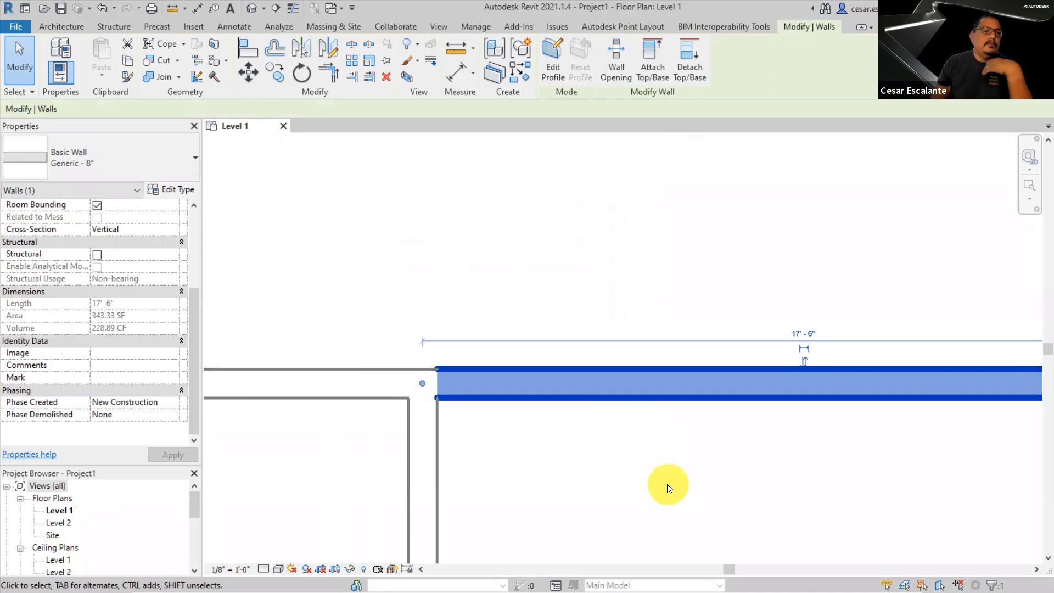
{"action": "left_click", "coordinate": [669, 482]}
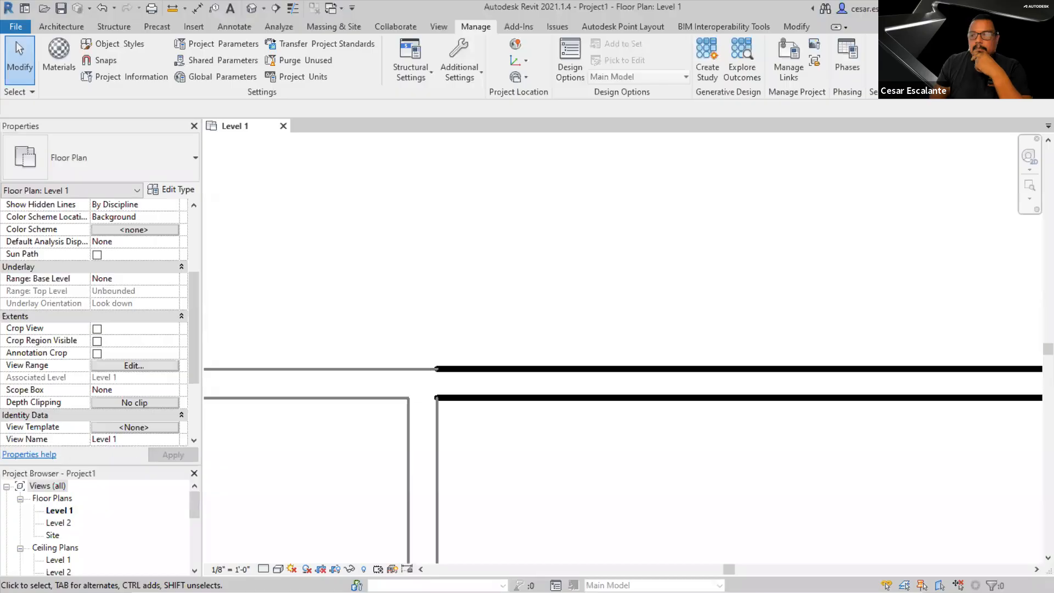
{"action": "key", "text": "alt+Tab"}
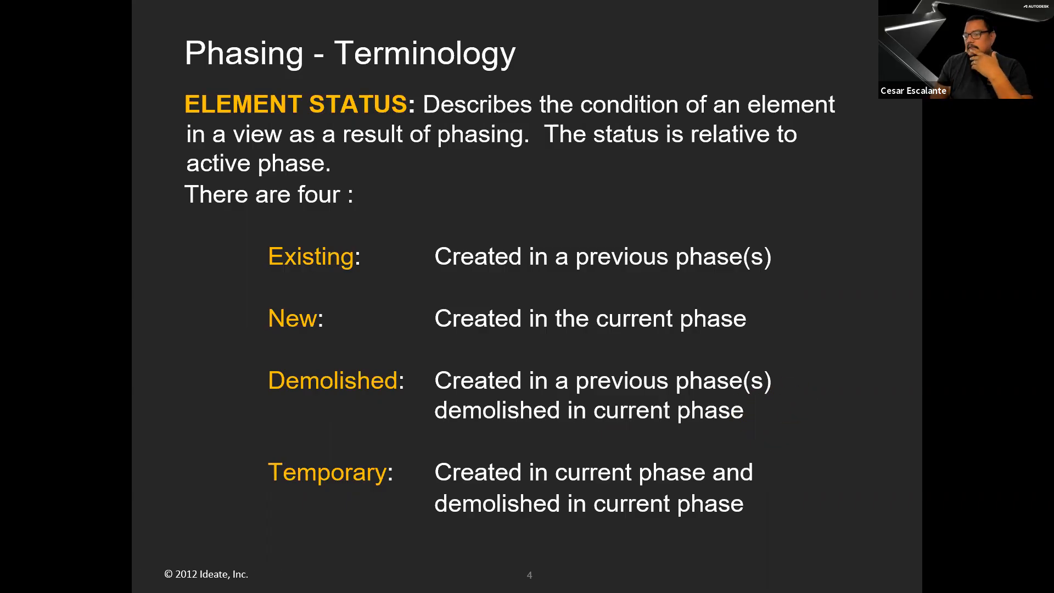
{"action": "key", "text": "alt+Tab"}
Copy the new wall 6' straight down so the copy continues the lower existing wall
{"action": "scroll", "coordinate": [575, 415], "scroll_direction": "down", "scroll_amount": 3}
{"action": "middle_click_drag", "start_coordinate": [580, 419], "coordinate": [582, 319]}
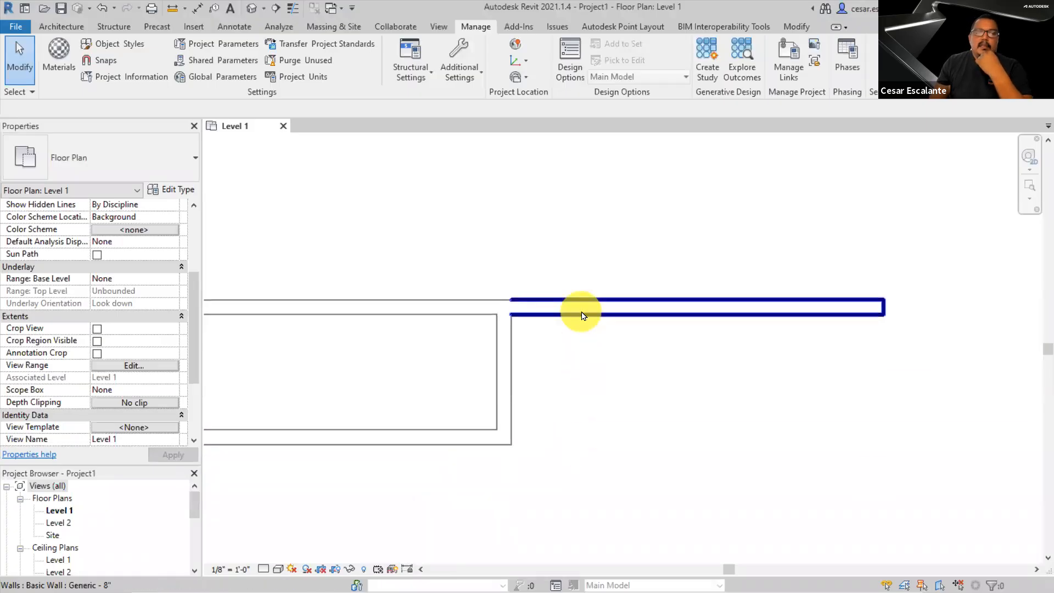
{"action": "left_click", "coordinate": [583, 315]}
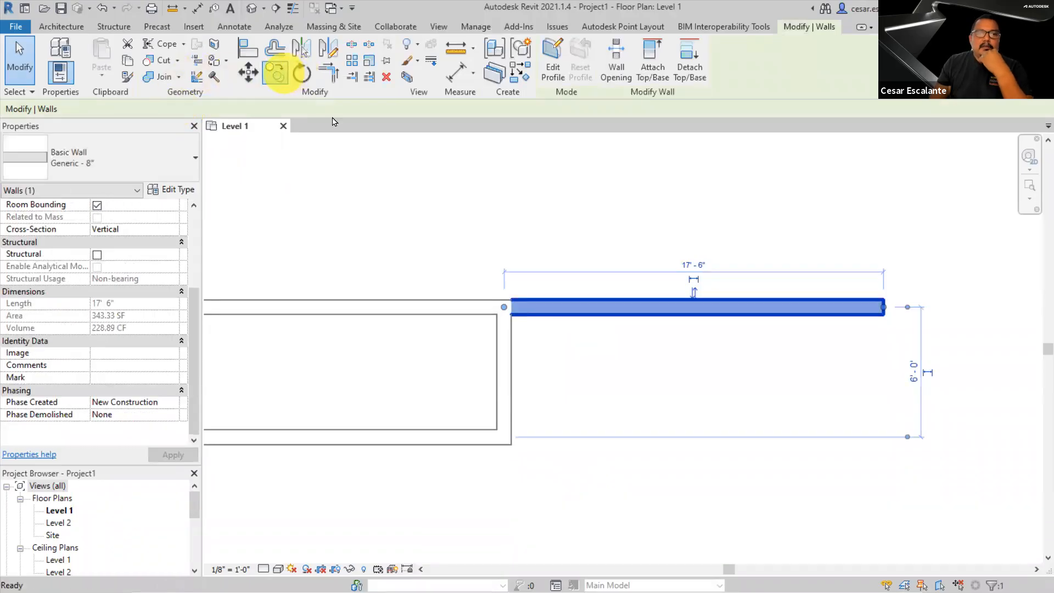
{"action": "left_click", "coordinate": [277, 73]}
{"action": "left_click", "coordinate": [497, 314]}
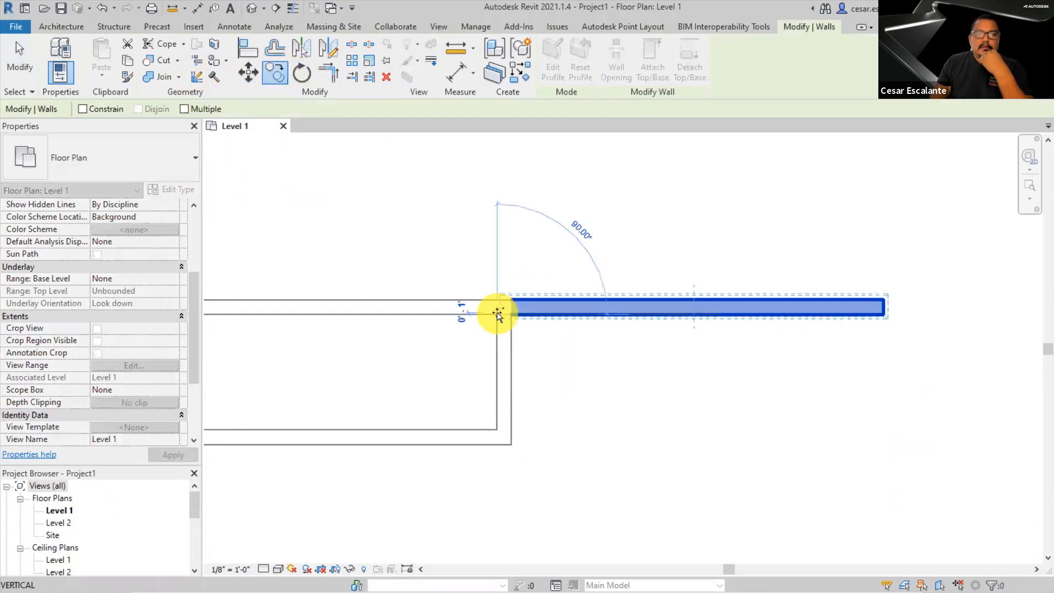
{"action": "left_click", "coordinate": [496, 443]}
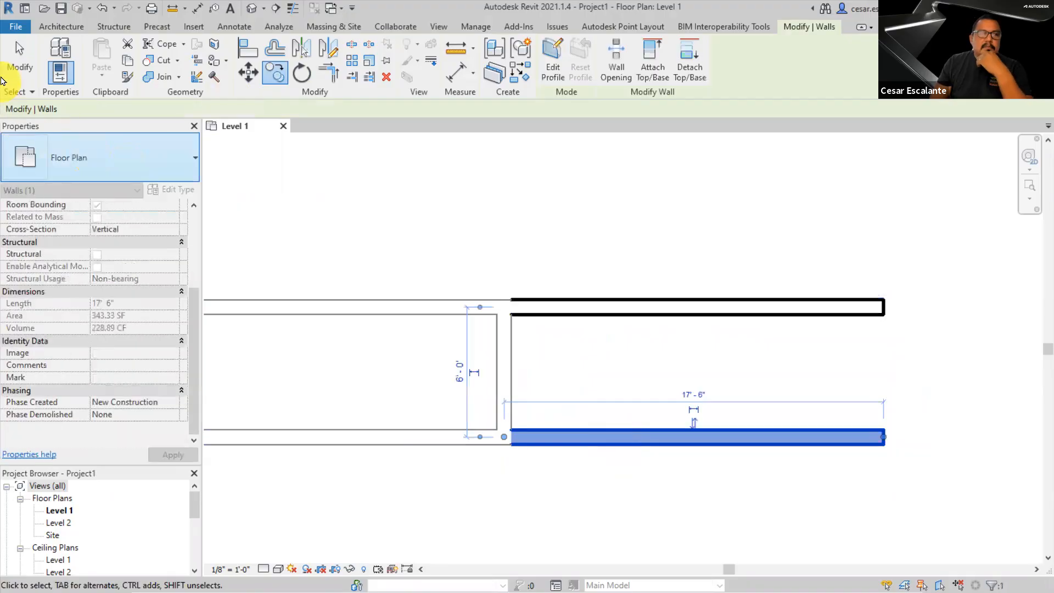
{"action": "left_click", "coordinate": [20, 61]}
{"action": "middle_click_drag", "start_coordinate": [550, 509], "coordinate": [638, 504]}
{"action": "scroll", "coordinate": [638, 502], "scroll_direction": "down", "scroll_amount": 1}
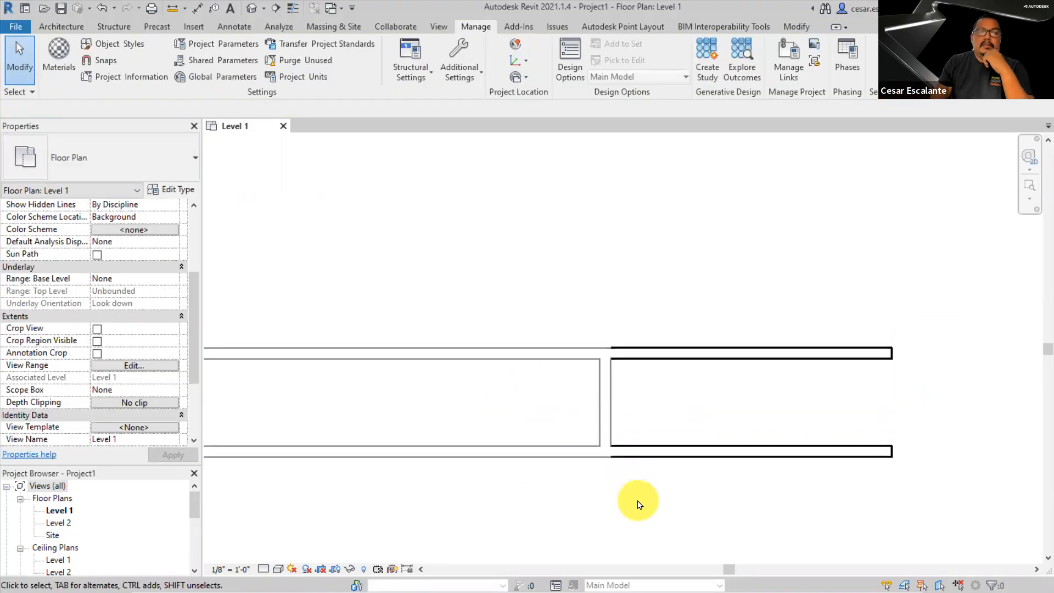
Set the existing cross wall's Phase Demolished to New Construction and check how it meets the upper new wall
{"action": "left_click", "coordinate": [606, 409]}
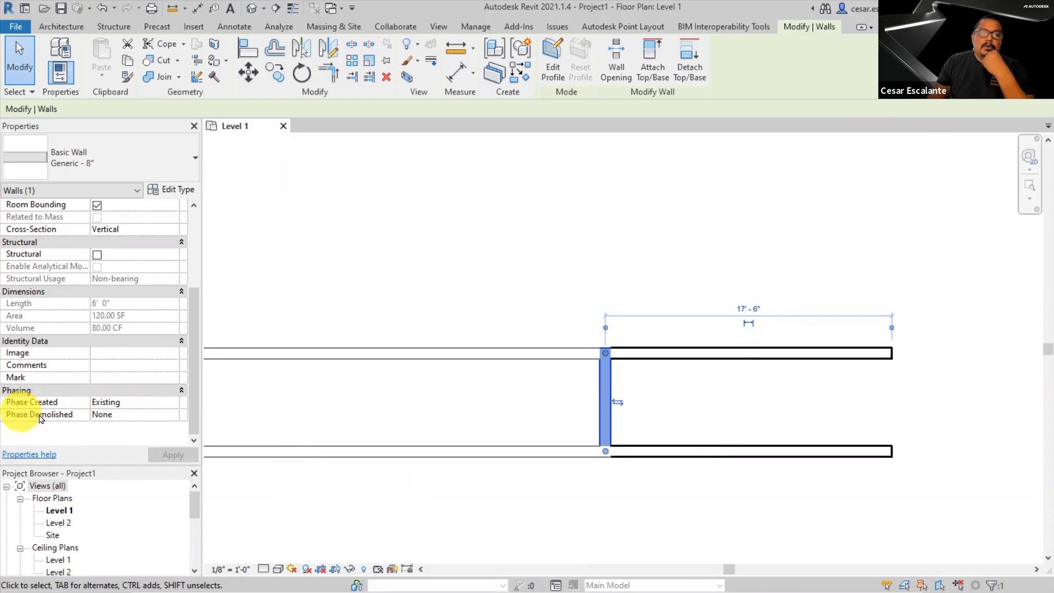
{"action": "left_click", "coordinate": [172, 418]}
{"action": "left_click", "coordinate": [173, 416]}
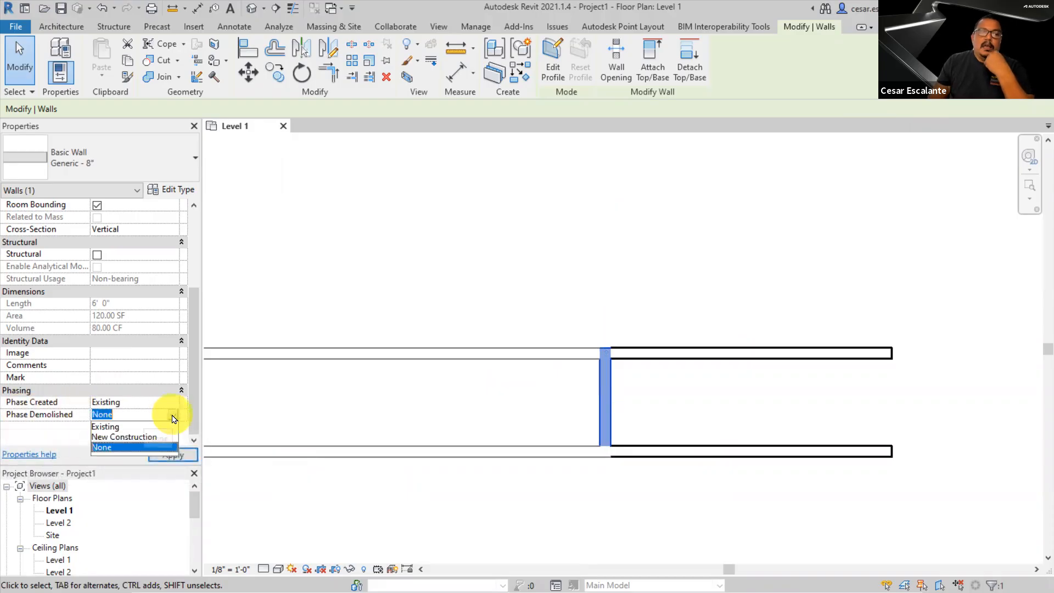
{"action": "left_click", "coordinate": [146, 438]}
{"action": "left_click", "coordinate": [179, 462]}
{"action": "left_click", "coordinate": [565, 536]}
{"action": "scroll", "coordinate": [671, 423], "scroll_direction": "up", "scroll_amount": 4}
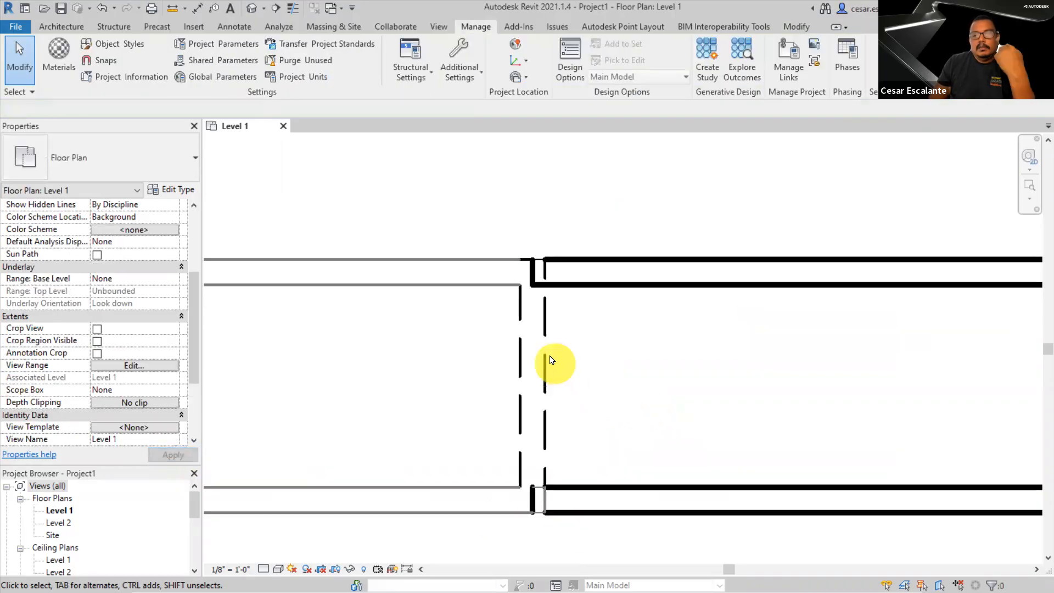
{"action": "left_click", "coordinate": [546, 353]}
{"action": "scroll", "coordinate": [548, 271], "scroll_direction": "up", "scroll_amount": 2}
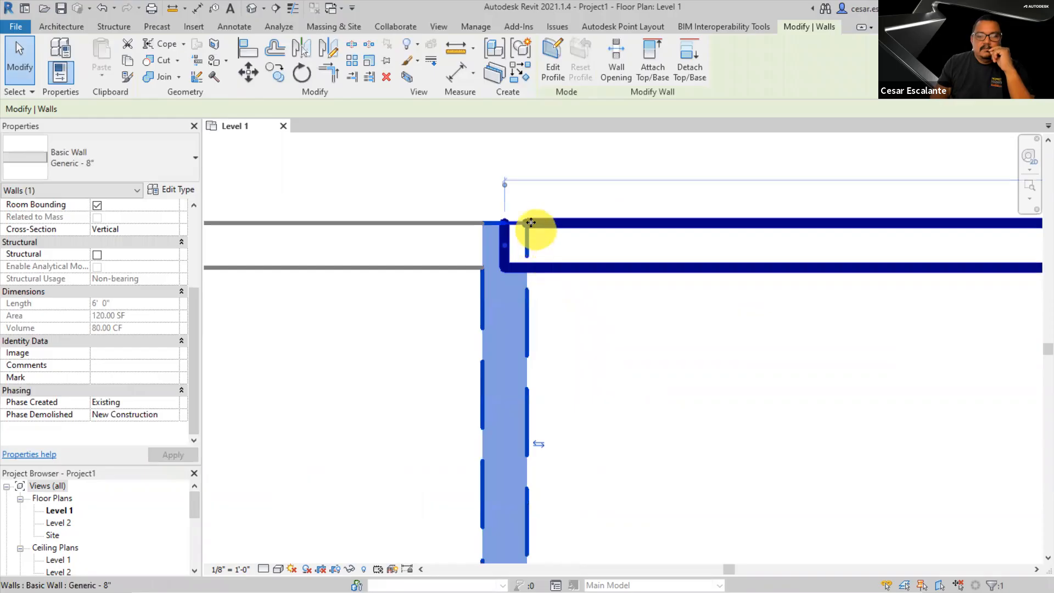
{"action": "left_click", "coordinate": [560, 306]}
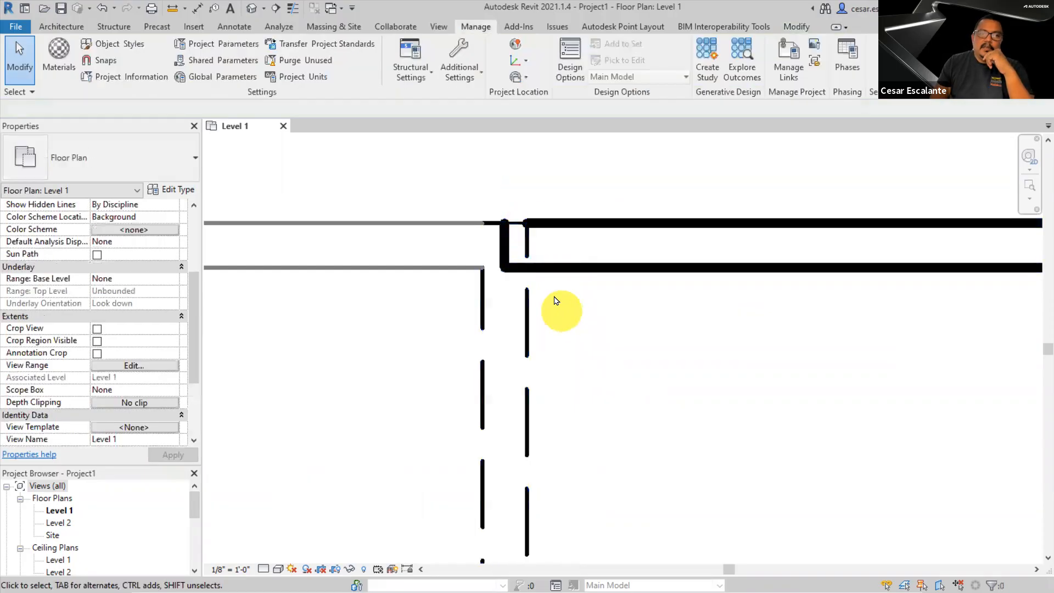
Disallow the join at the demolished cross wall's upper end and pull that end back to the inner face of the upper walls
{"action": "left_click", "coordinate": [529, 313]}
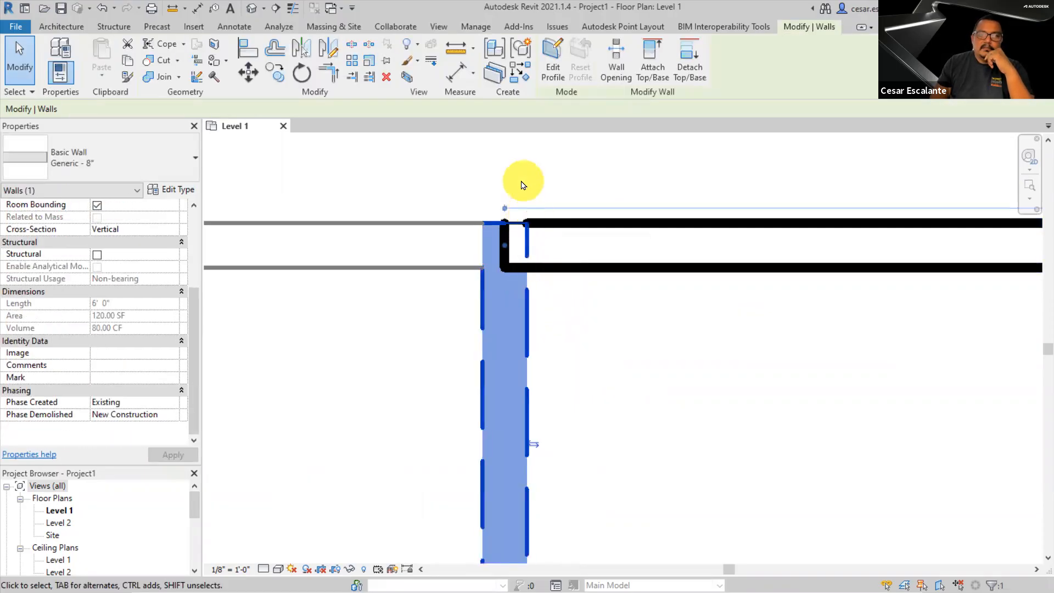
{"action": "scroll", "coordinate": [513, 235], "scroll_direction": "up", "scroll_amount": 3}
{"action": "scroll", "coordinate": [571, 360], "scroll_direction": "down", "scroll_amount": 2}
{"action": "scroll", "coordinate": [599, 401], "scroll_direction": "down", "scroll_amount": 2}
{"action": "middle_click_drag", "start_coordinate": [614, 350], "coordinate": [635, 175]}
{"action": "scroll", "coordinate": [628, 257], "scroll_direction": "up", "scroll_amount": 2}
{"action": "middle_click_drag", "start_coordinate": [629, 234], "coordinate": [645, 392]}
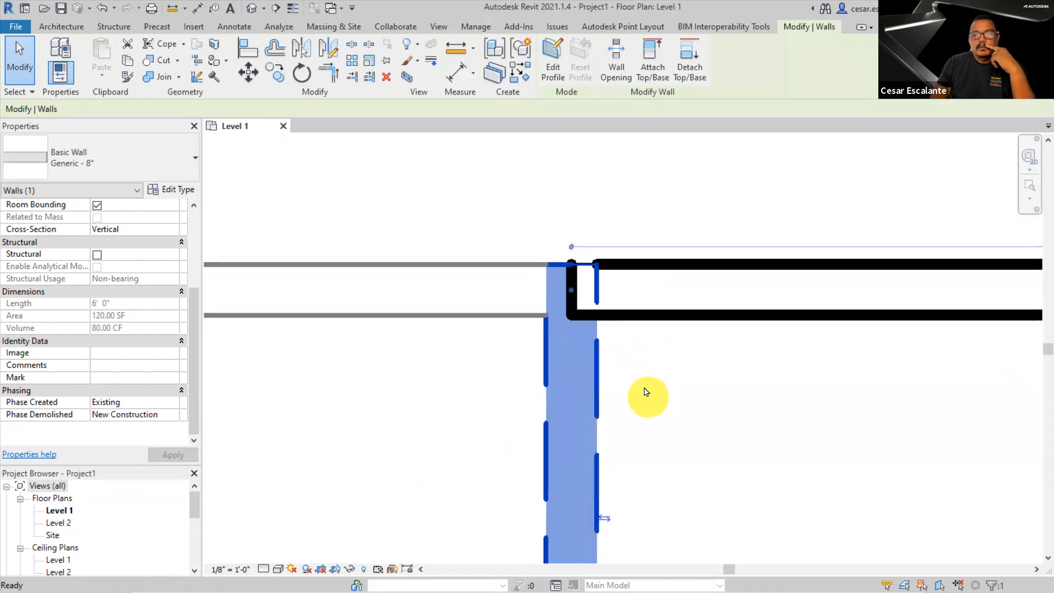
{"action": "scroll", "coordinate": [596, 280], "scroll_direction": "up", "scroll_amount": 2}
{"action": "left_click_drag", "start_coordinate": [596, 244], "coordinate": [555, 291]}
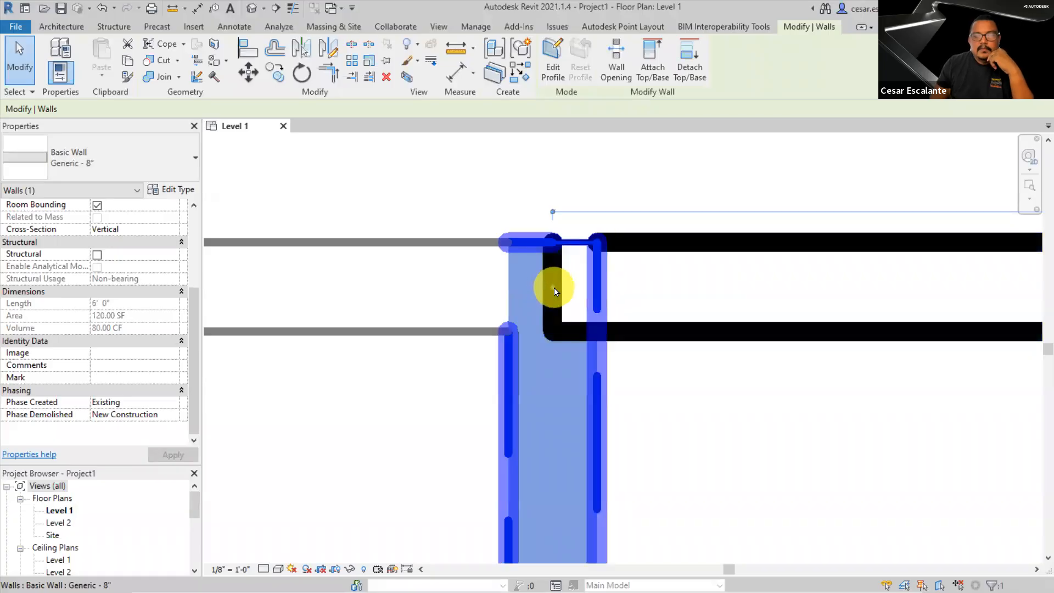
{"action": "right_click", "coordinate": [555, 288]}
{"action": "left_click", "coordinate": [608, 334]}
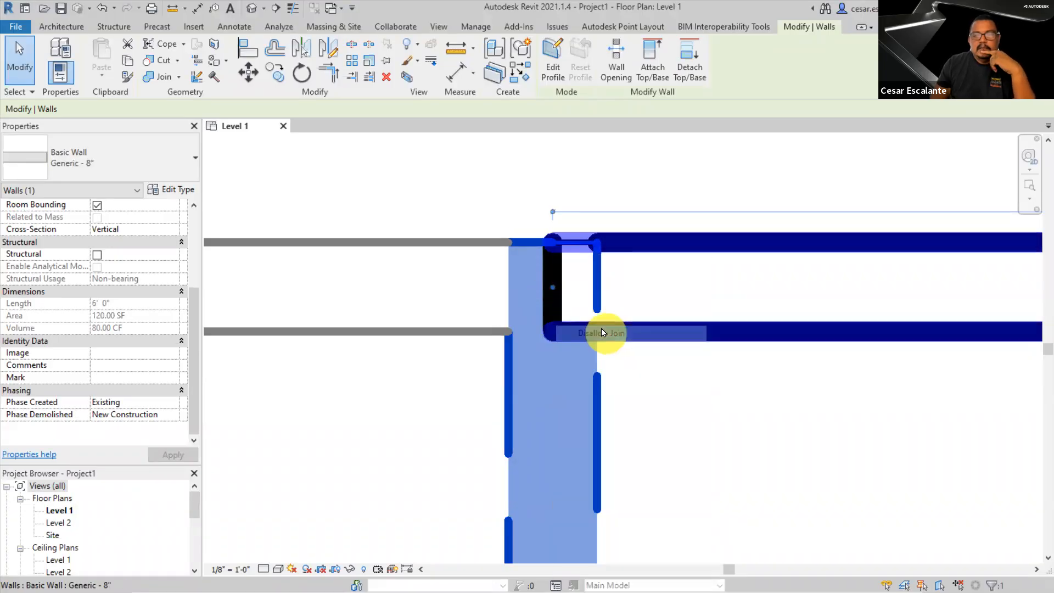
{"action": "left_click", "coordinate": [552, 246]}
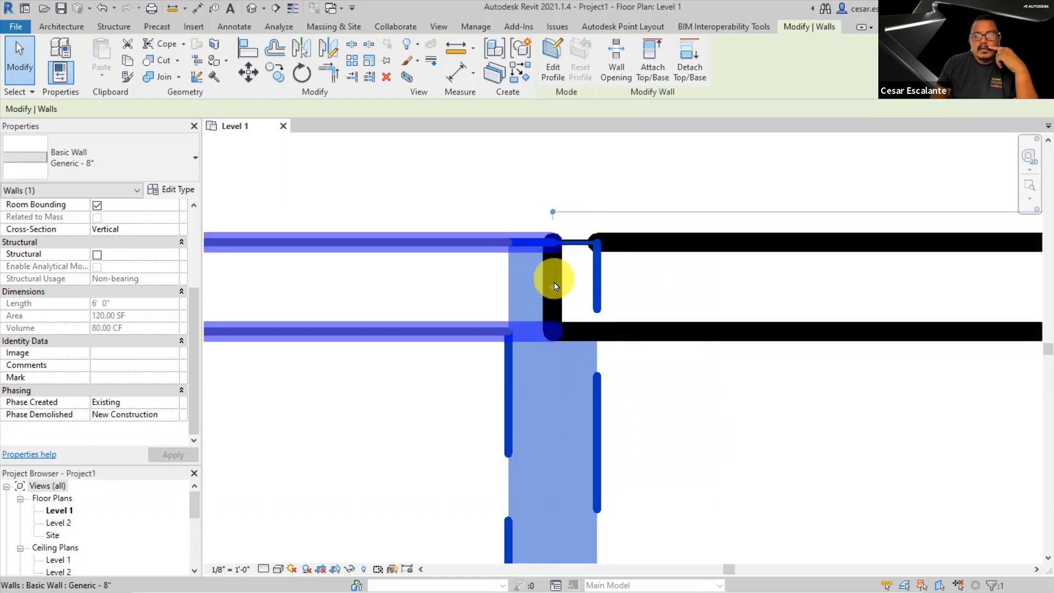
{"action": "left_click_drag", "start_coordinate": [552, 288], "coordinate": [552, 335]}
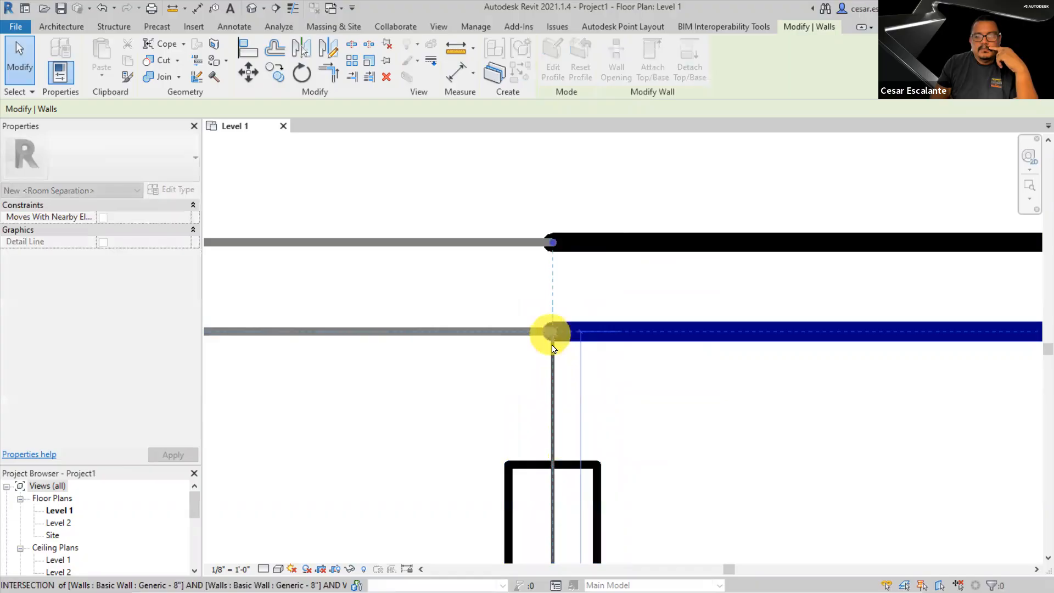
{"action": "scroll", "coordinate": [600, 388], "scroll_direction": "down", "scroll_amount": 2}
{"action": "left_click", "coordinate": [685, 400]}
Disallow the join at the demolished wall's lower end and pull it back to the lower walls' inner face, about 5' 3 1/2" long overall
{"action": "middle_click_drag", "start_coordinate": [688, 370], "coordinate": [688, 87]}
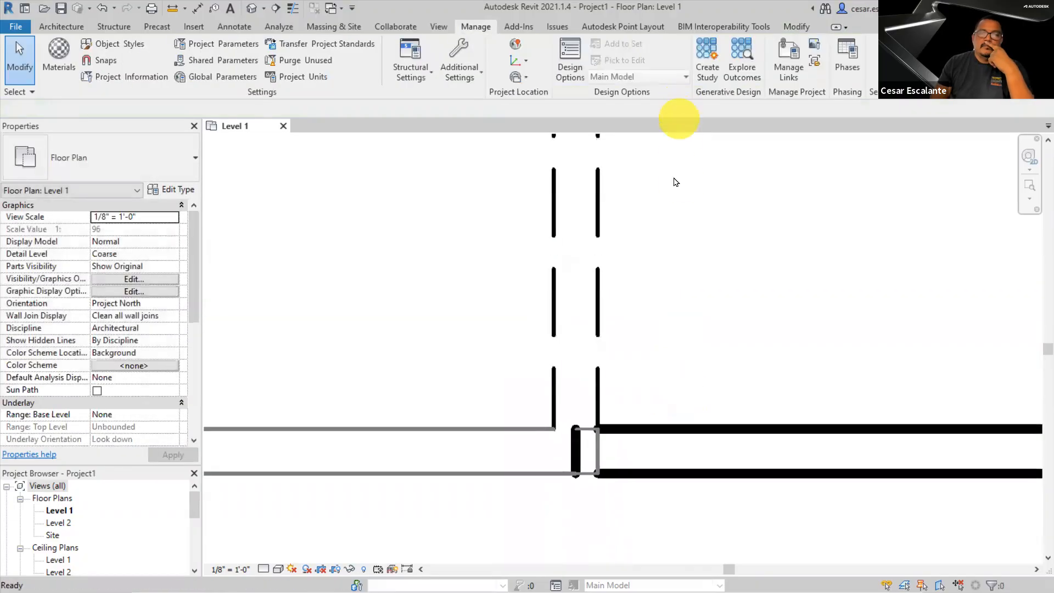
{"action": "scroll", "coordinate": [598, 398], "scroll_direction": "up", "scroll_amount": 1}
{"action": "left_click", "coordinate": [599, 408]}
{"action": "scroll", "coordinate": [590, 468], "scroll_direction": "up", "scroll_amount": 1}
{"action": "scroll", "coordinate": [583, 480], "scroll_direction": "up", "scroll_amount": 1}
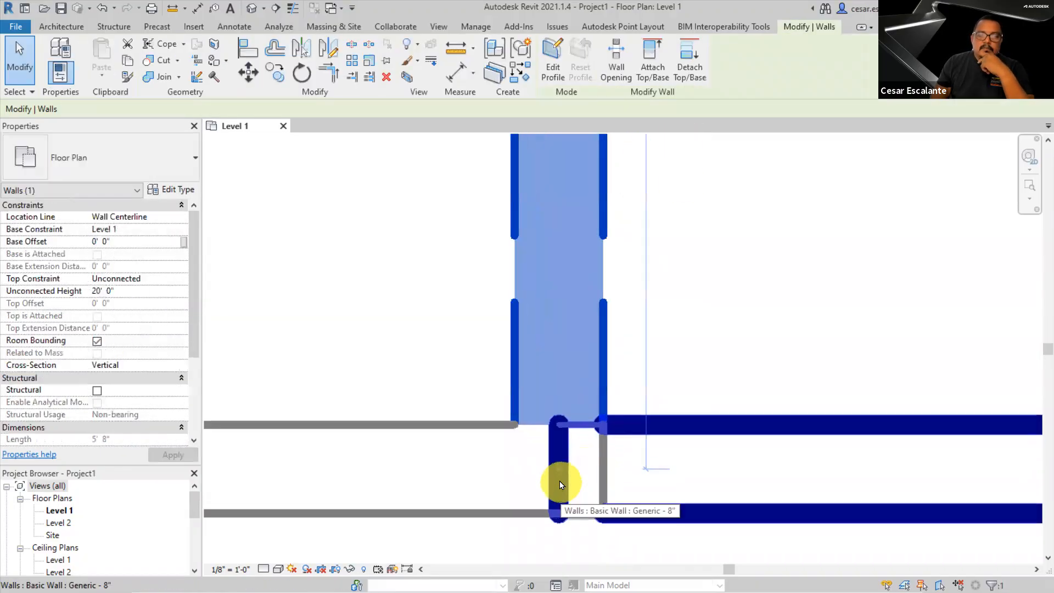
{"action": "right_click", "coordinate": [558, 472]}
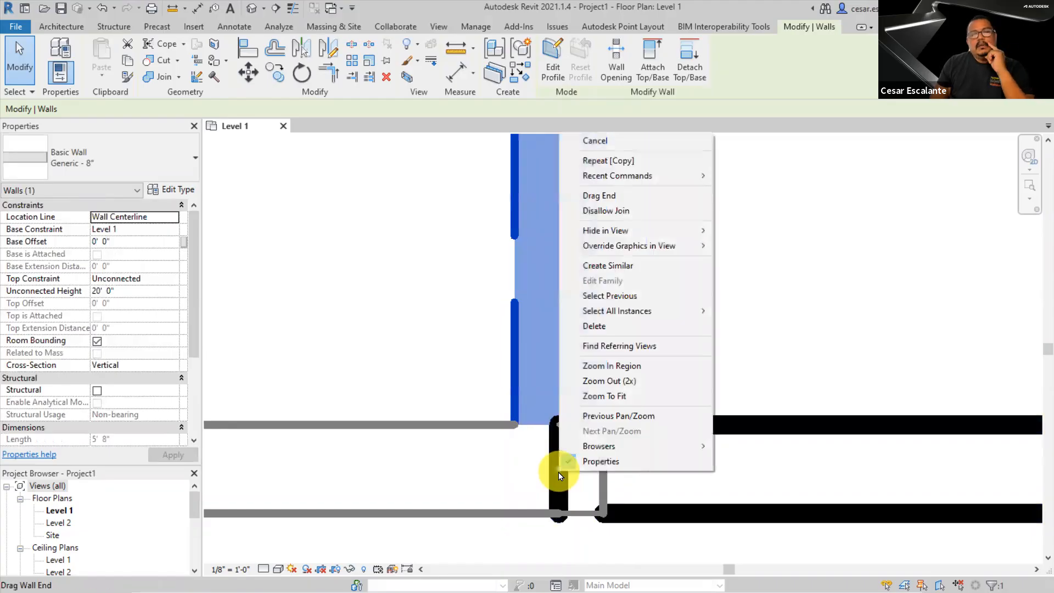
{"action": "left_click", "coordinate": [624, 213]}
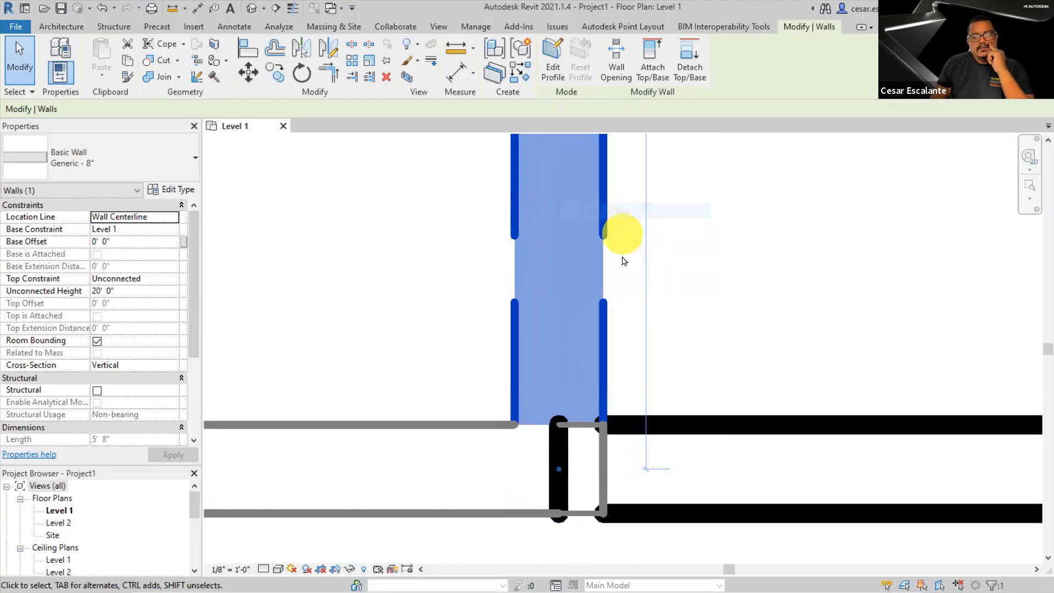
{"action": "left_click_drag", "start_coordinate": [559, 473], "coordinate": [557, 422]}
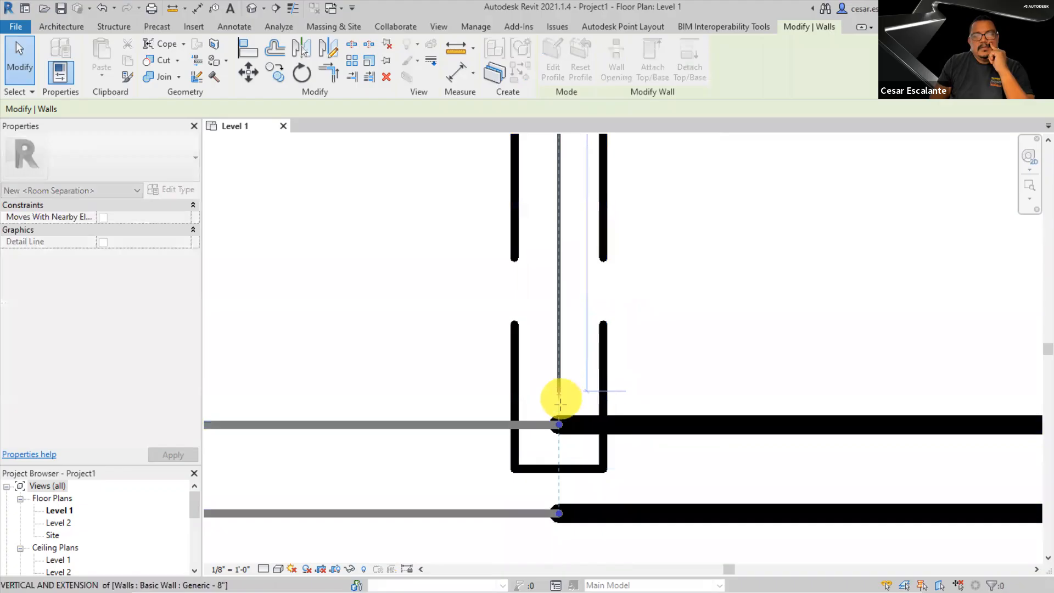
{"action": "scroll", "coordinate": [691, 401], "scroll_direction": "down", "scroll_amount": 3}
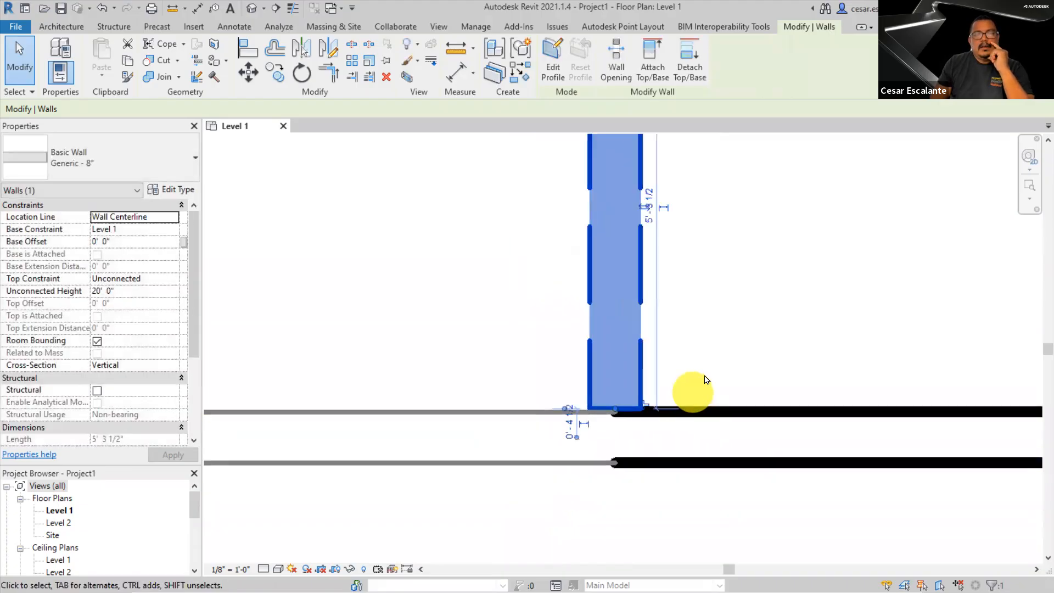
{"action": "left_click", "coordinate": [758, 299]}
Examine the shortened cross wall between the wall pairs and its Phase Created and Phase Demolished properties
{"action": "middle_click_drag", "start_coordinate": [761, 295], "coordinate": [619, 456]}
{"action": "scroll", "coordinate": [620, 455], "scroll_direction": "down", "scroll_amount": 4}
{"action": "middle_click_drag", "start_coordinate": [624, 392], "coordinate": [631, 365]}
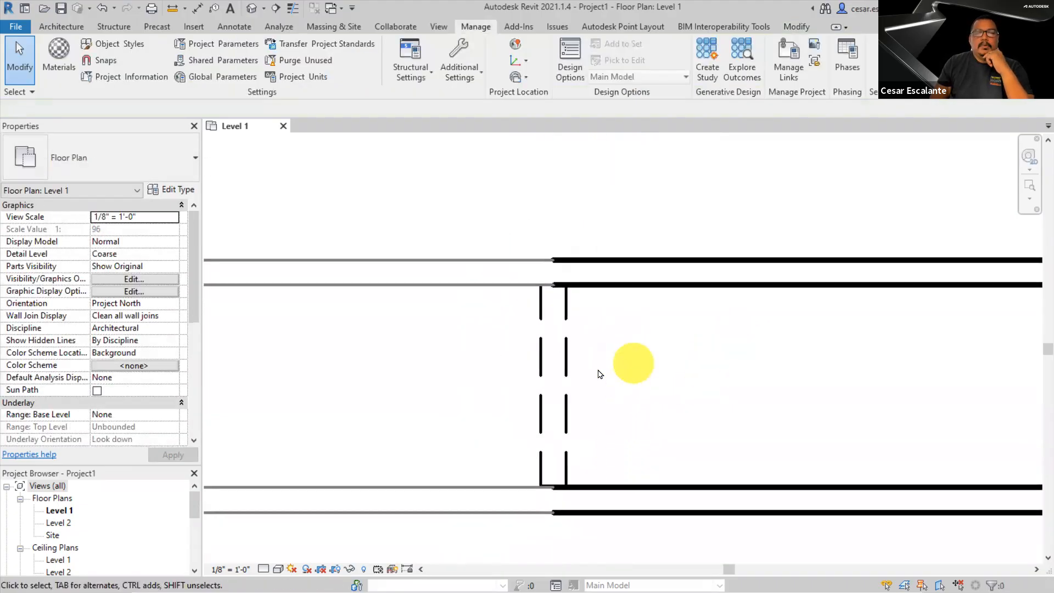
{"action": "left_click", "coordinate": [567, 371]}
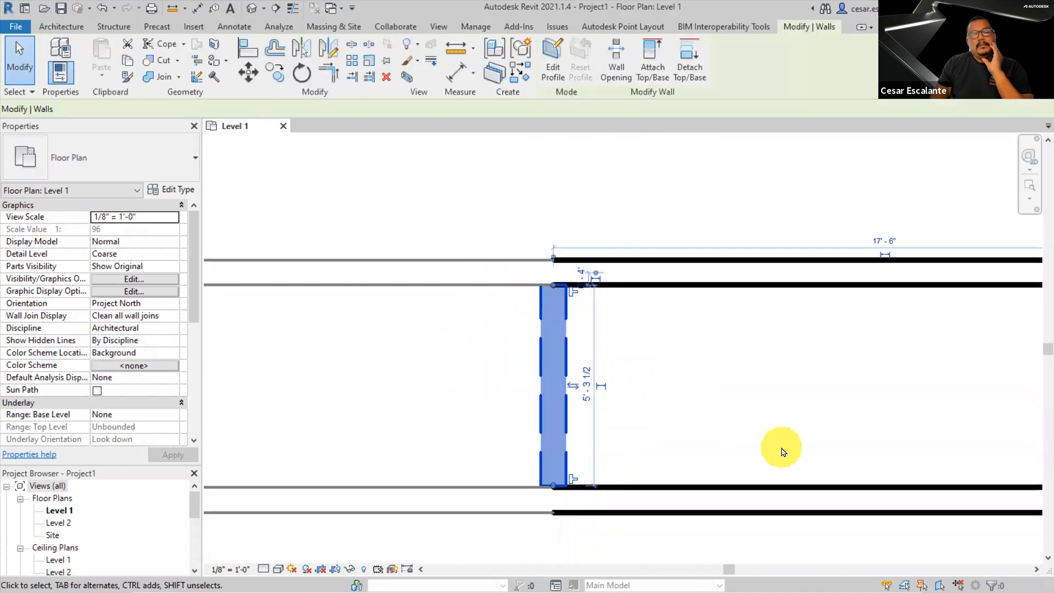
{"action": "left_click", "coordinate": [784, 452]}
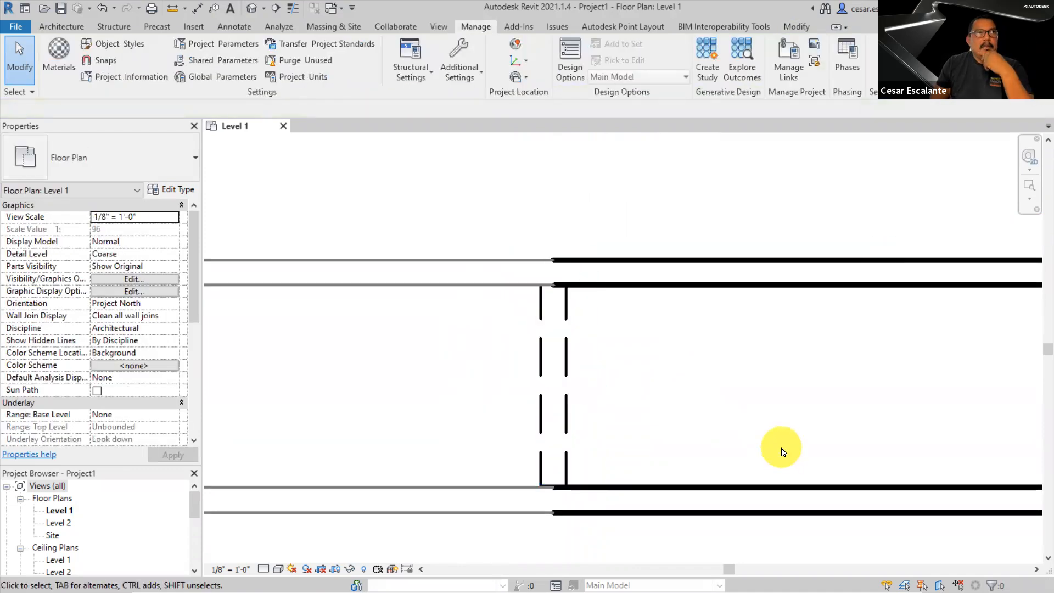
{"action": "middle_click_drag", "start_coordinate": [708, 441], "coordinate": [822, 405]}
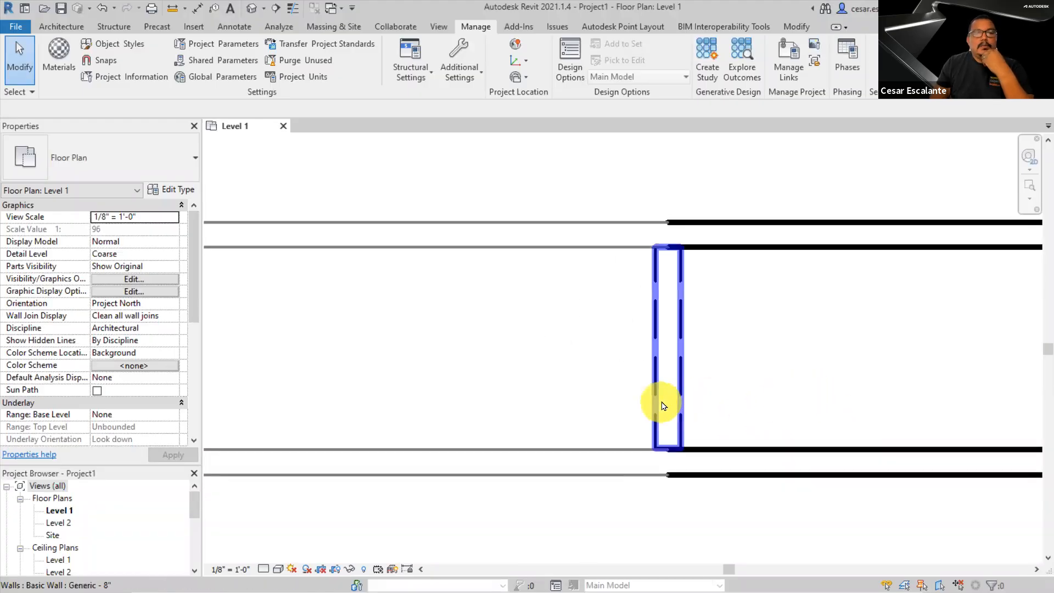
{"action": "left_click", "coordinate": [679, 400]}
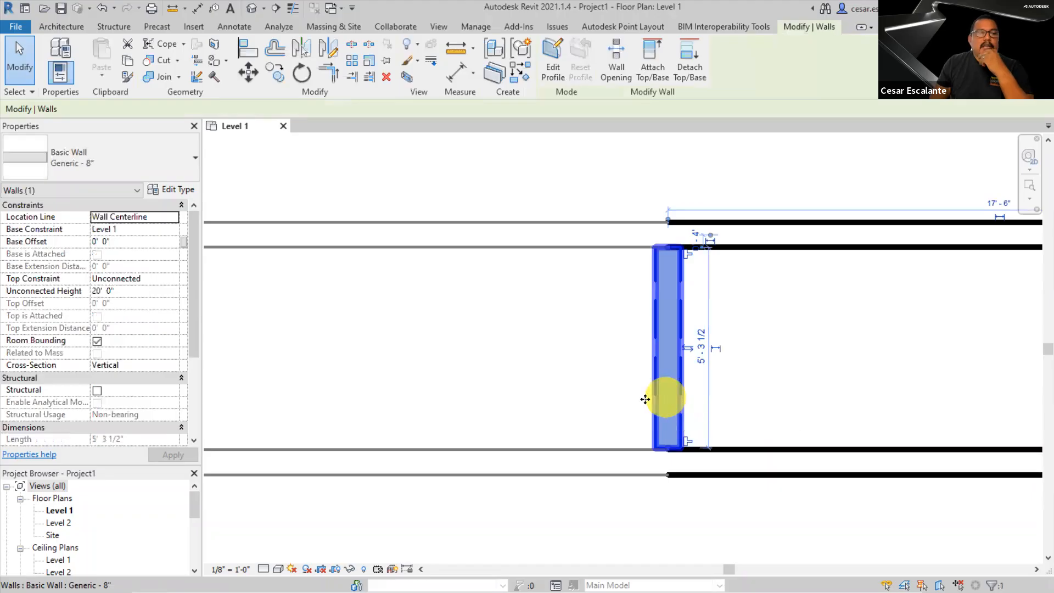
{"action": "left_click_drag", "start_coordinate": [196, 344], "coordinate": [188, 441]}
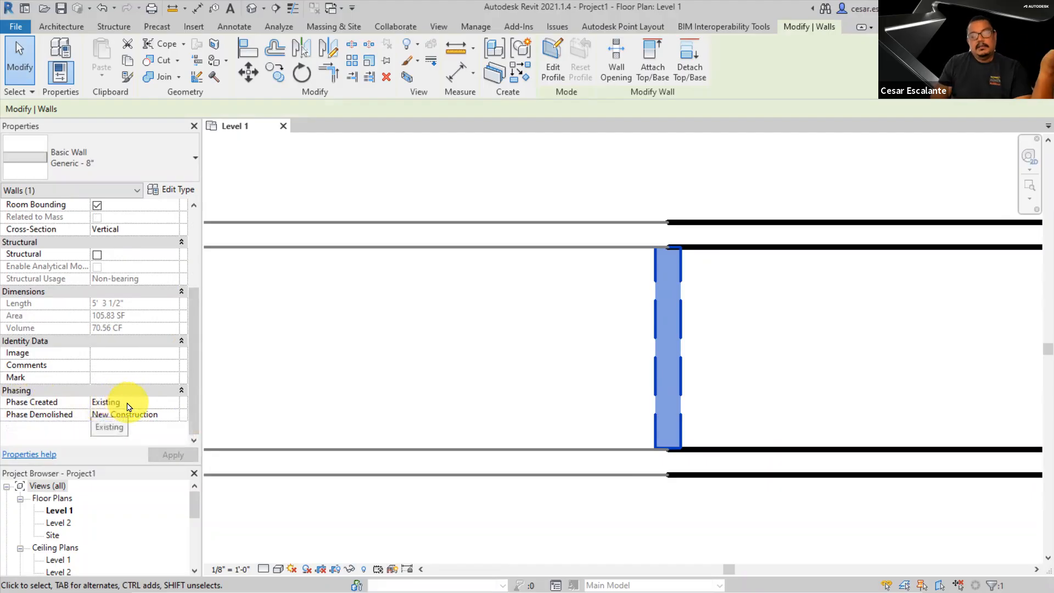
Set the cross wall's Phase Demolished to None
{"action": "left_click", "coordinate": [154, 416]}
{"action": "left_click", "coordinate": [172, 416]}
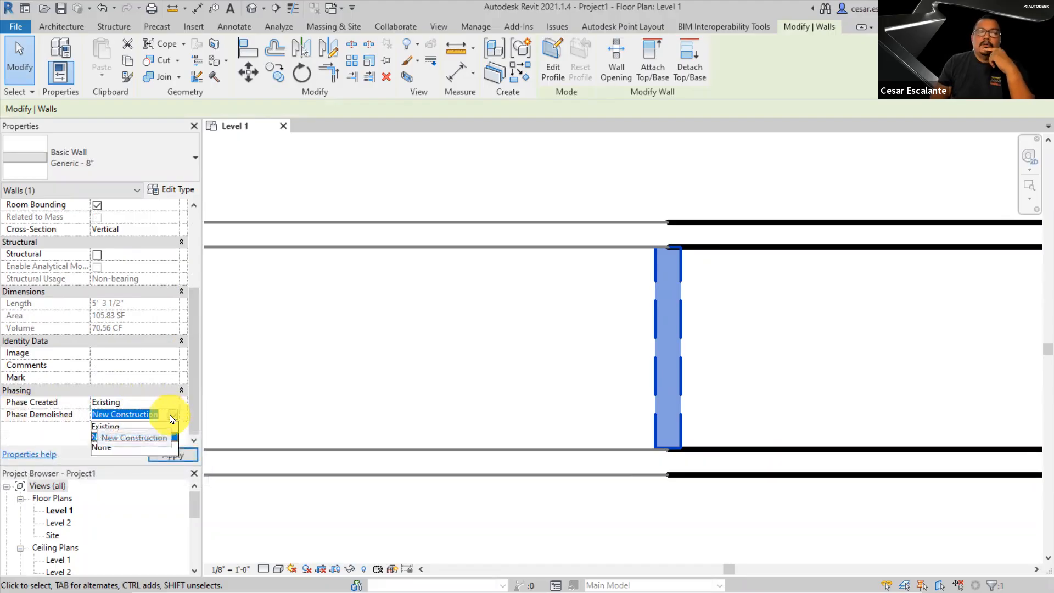
{"action": "left_click", "coordinate": [103, 447]}
{"action": "left_click", "coordinate": [164, 454]}
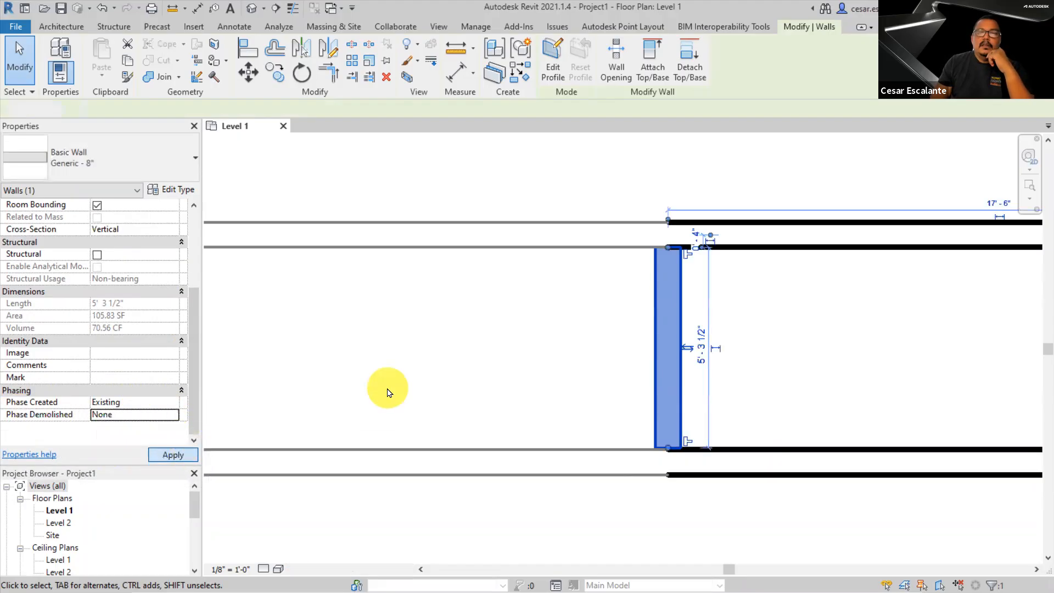
{"action": "left_click", "coordinate": [387, 392]}
Set the cross wall's Phase Demolished back to New Construction and review its graphics in the floor plan
{"action": "left_click", "coordinate": [671, 403]}
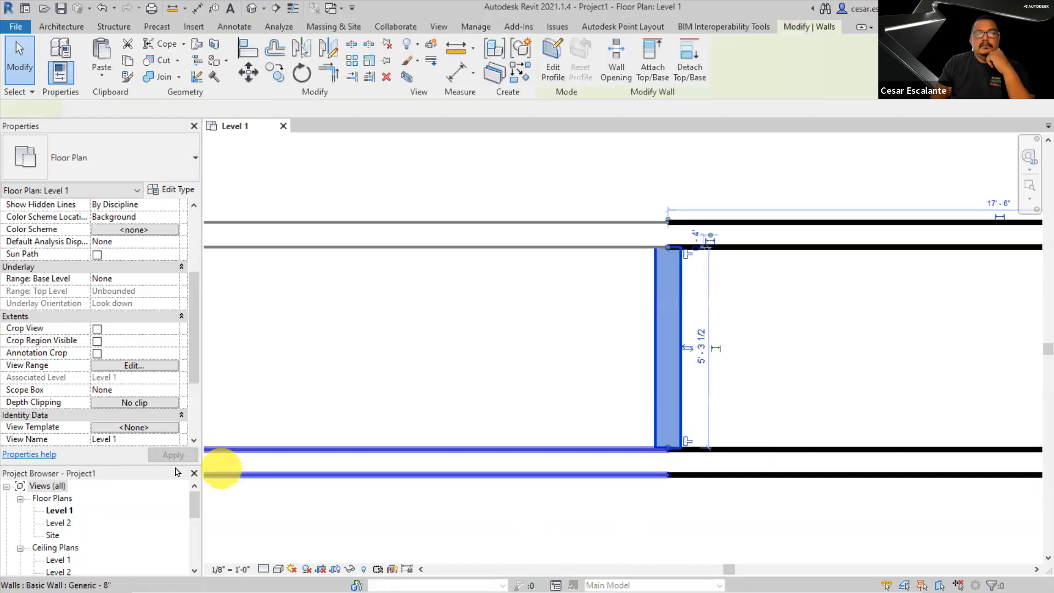
{"action": "left_click", "coordinate": [172, 416]}
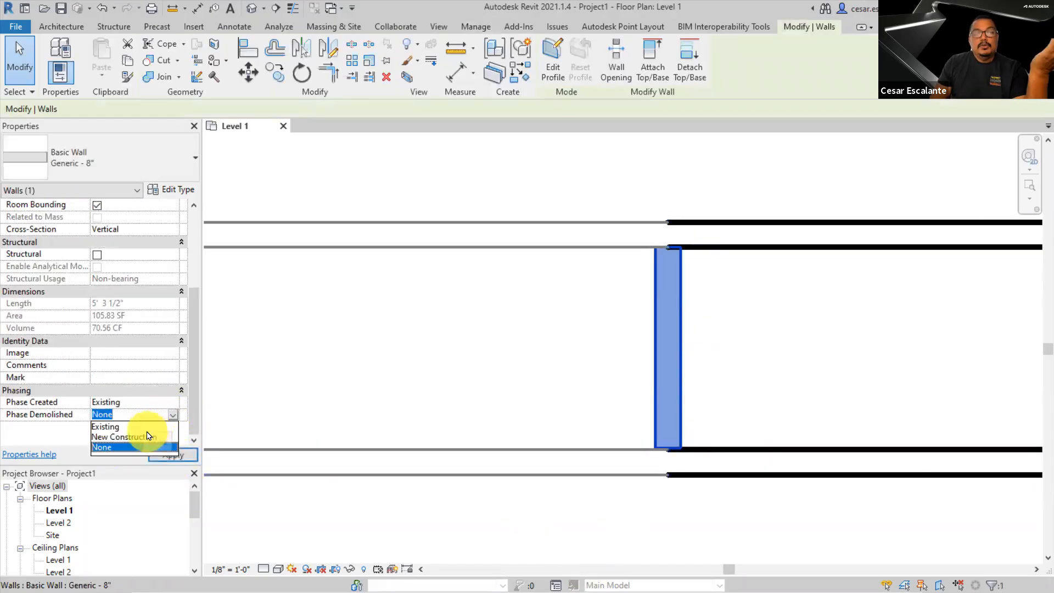
{"action": "left_click", "coordinate": [148, 438]}
{"action": "left_click", "coordinate": [173, 456]}
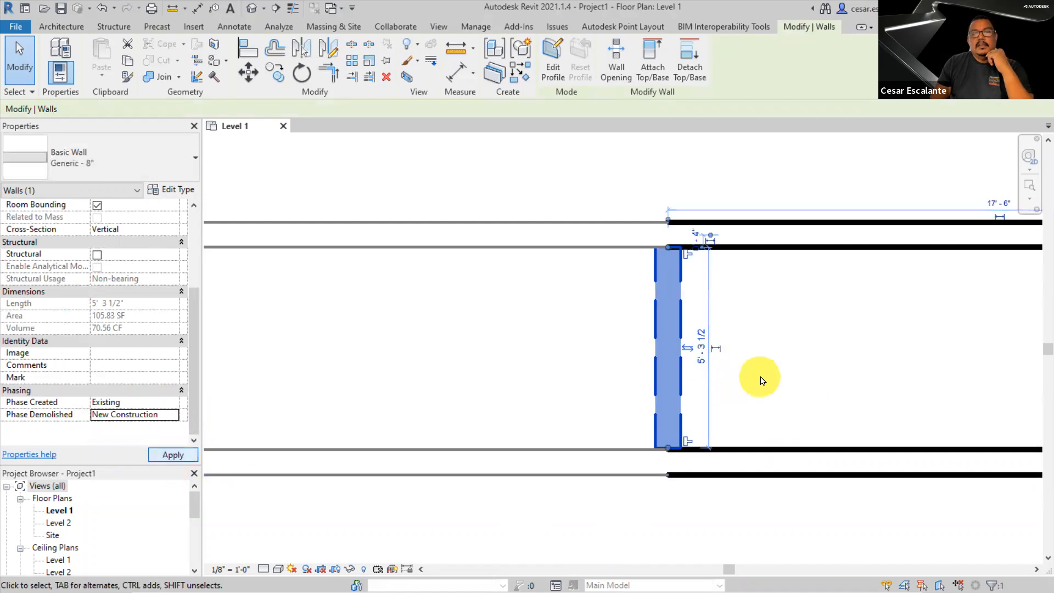
{"action": "left_click", "coordinate": [802, 370]}
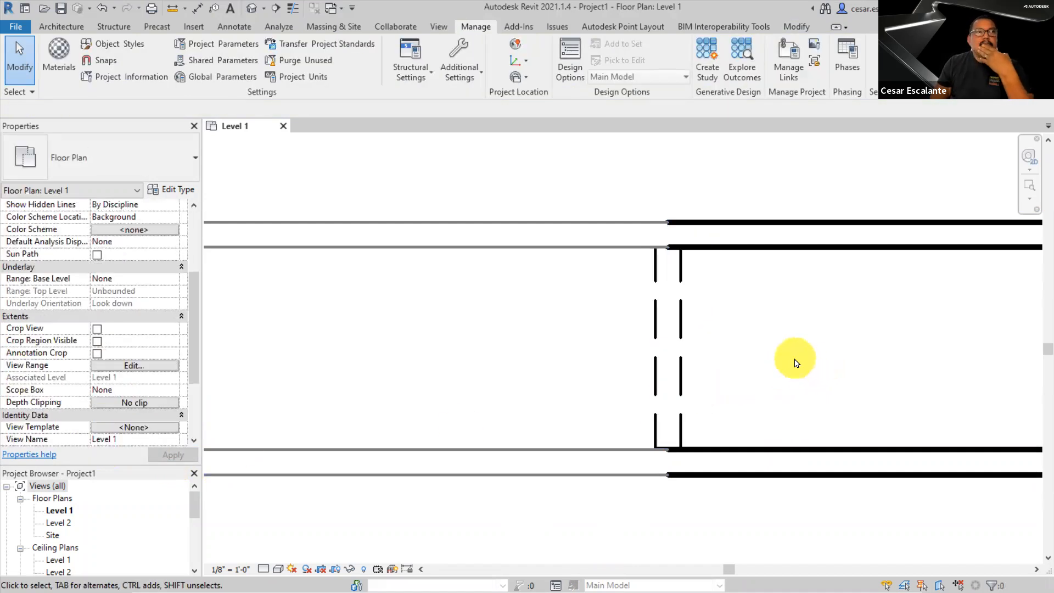
{"action": "scroll", "coordinate": [796, 363], "scroll_direction": "down", "scroll_amount": 2}
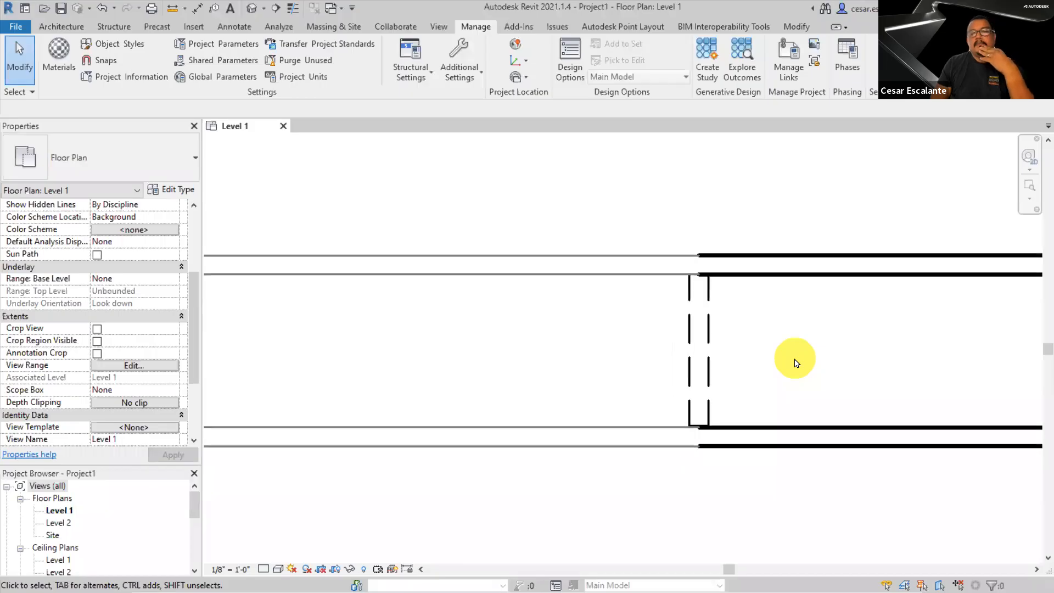
Switch to the slideshow and review the Element Status slide of the phasing terminology
{"action": "scroll", "coordinate": [676, 377], "scroll_direction": "down", "scroll_amount": 3}
{"action": "middle_click_drag", "start_coordinate": [668, 376], "coordinate": [617, 394]}
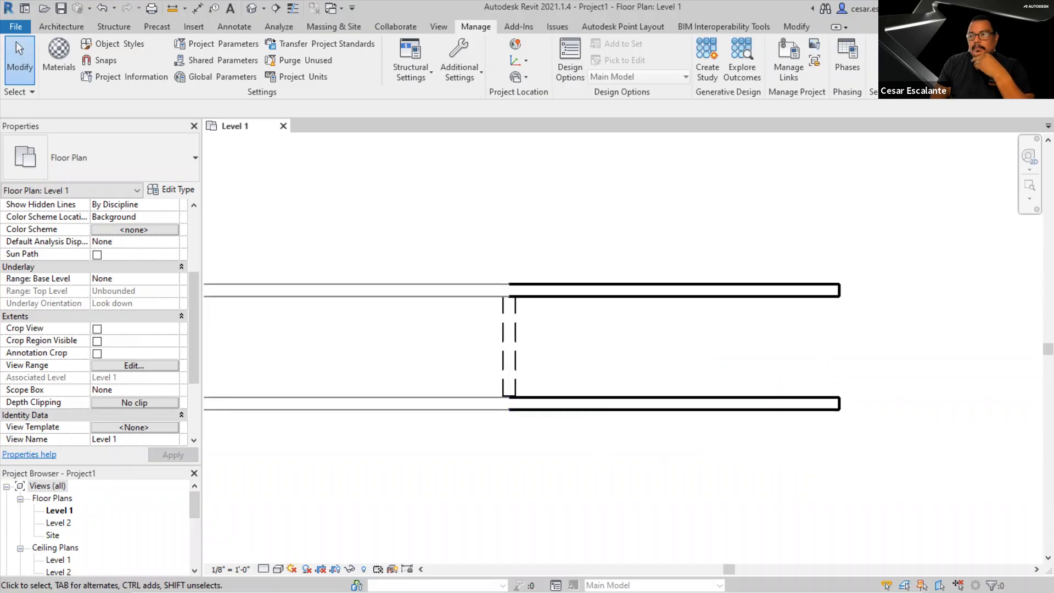
{"action": "key", "text": "alt+Tab"}
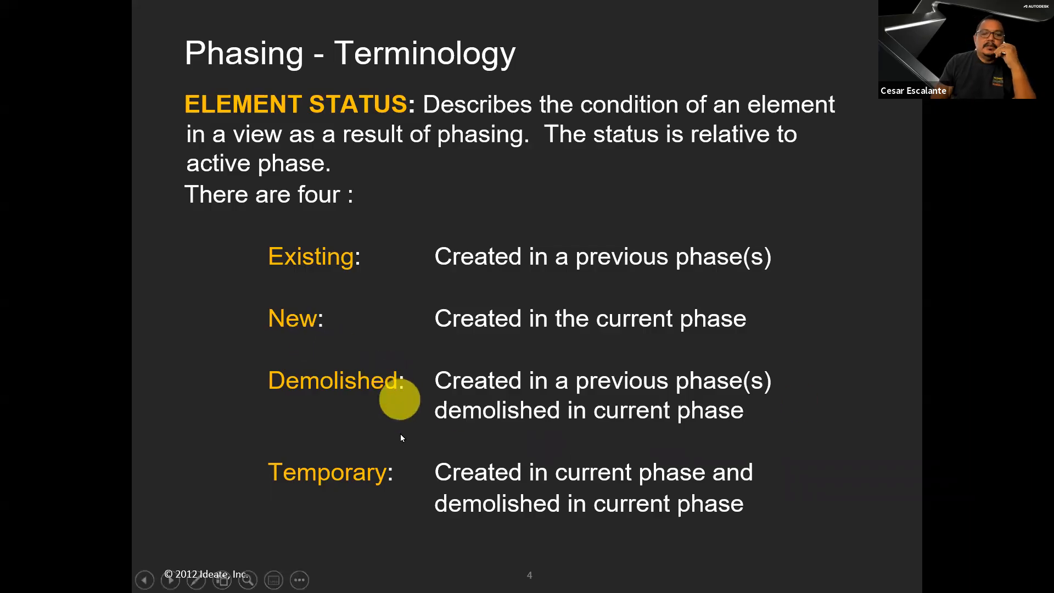
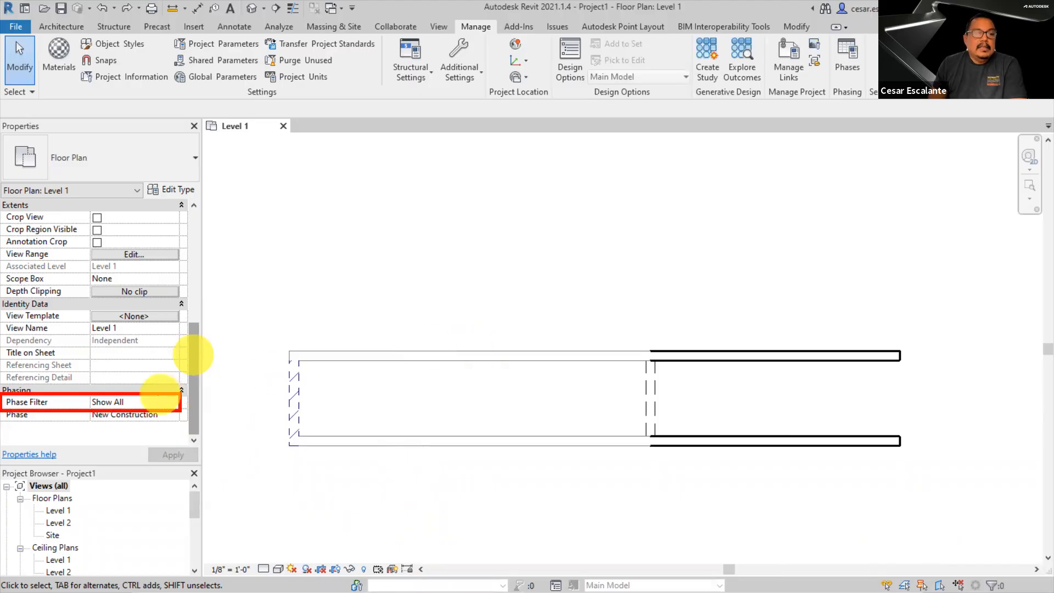
Mark the Level 1 view's Phase Filter property with an arrow and set the filter to Show Complete
{"action": "mouse_move", "coordinate": [158, 342]}
{"action": "left_mouse_down"}
{"action": "mouse_move", "coordinate": [143, 393]}
{"action": "mouse_move", "coordinate": [155, 384]}
{"action": "left_mouse_up"}
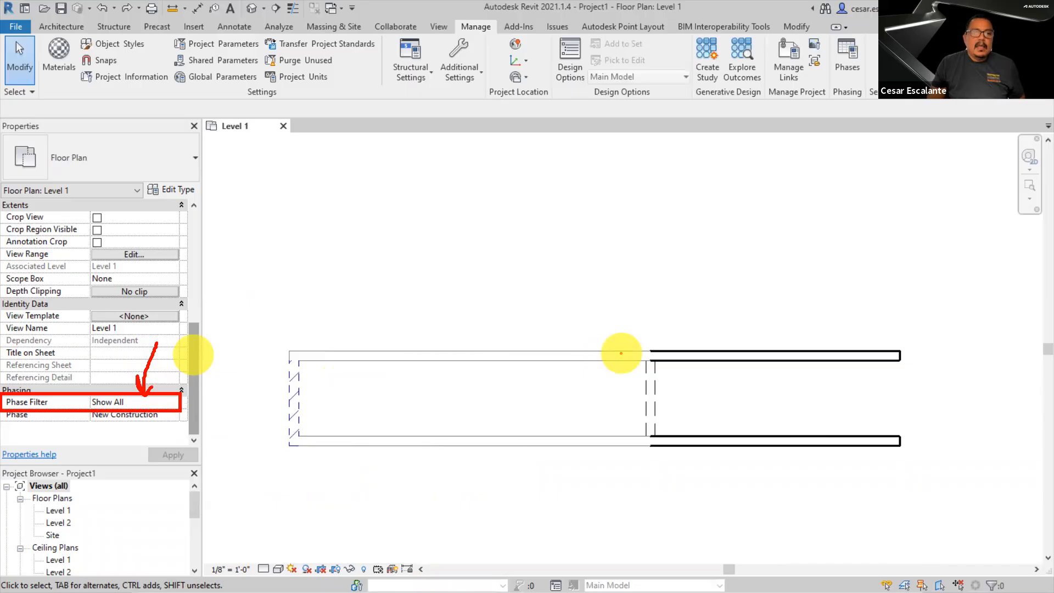
{"action": "key", "text": "Escape"}
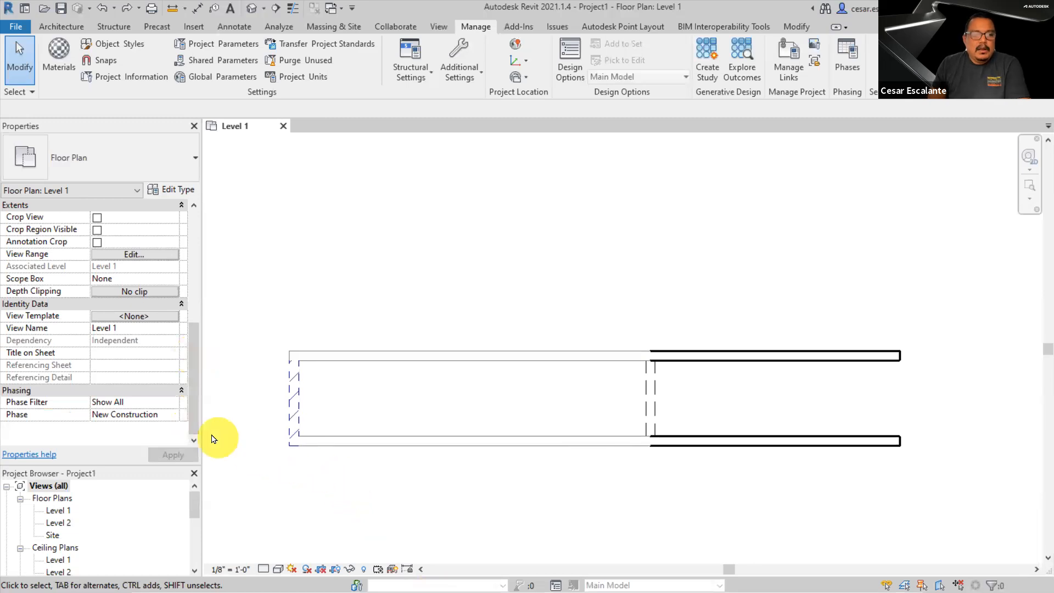
{"action": "left_click", "coordinate": [171, 405]}
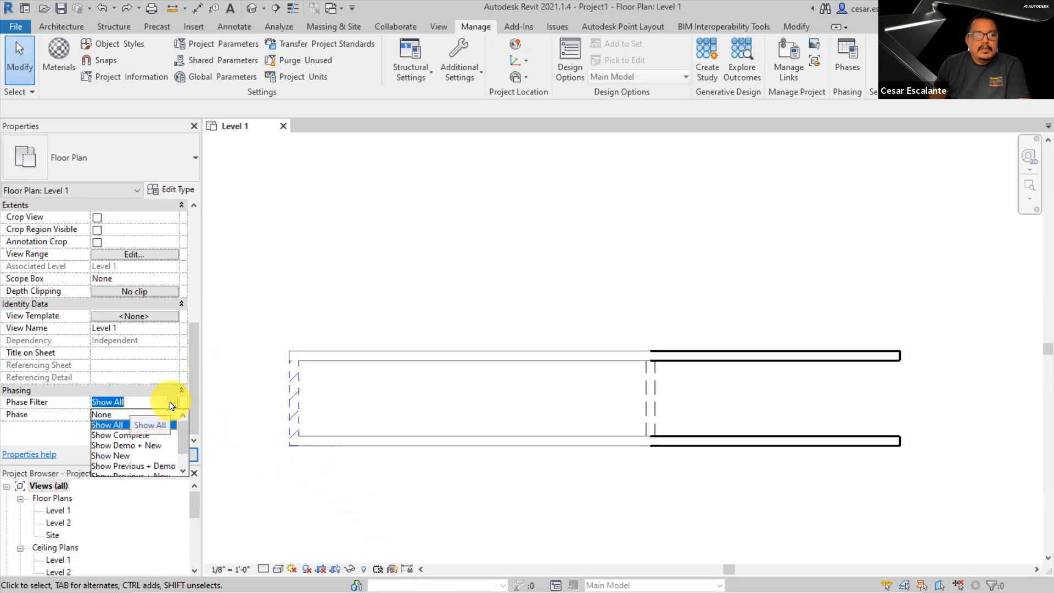
{"action": "left_click", "coordinate": [127, 435]}
{"action": "left_click", "coordinate": [174, 455]}
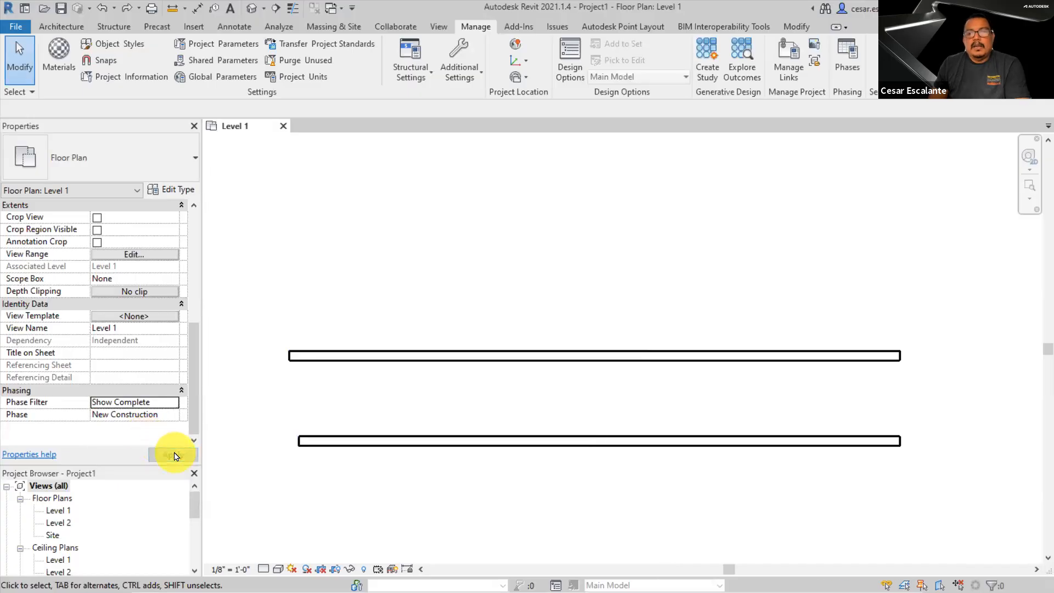
Open the project's phase filter definitions and move the Phasing dialog clear of the walls for comparison
{"action": "left_click", "coordinate": [847, 62]}
{"action": "left_click", "coordinate": [570, 238]}
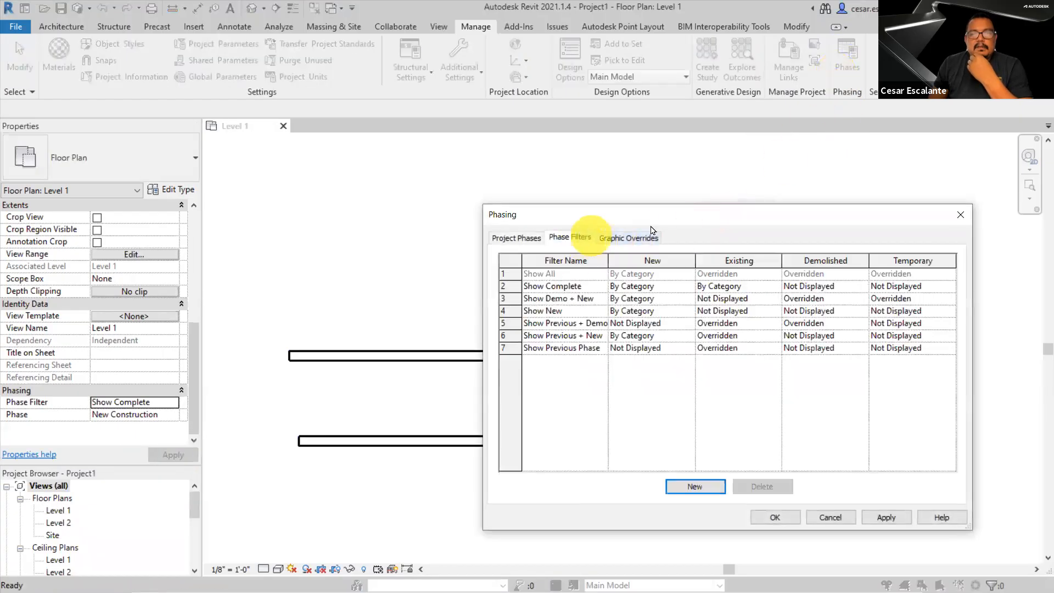
{"action": "left_click_drag", "start_coordinate": [664, 214], "coordinate": [617, 356]}
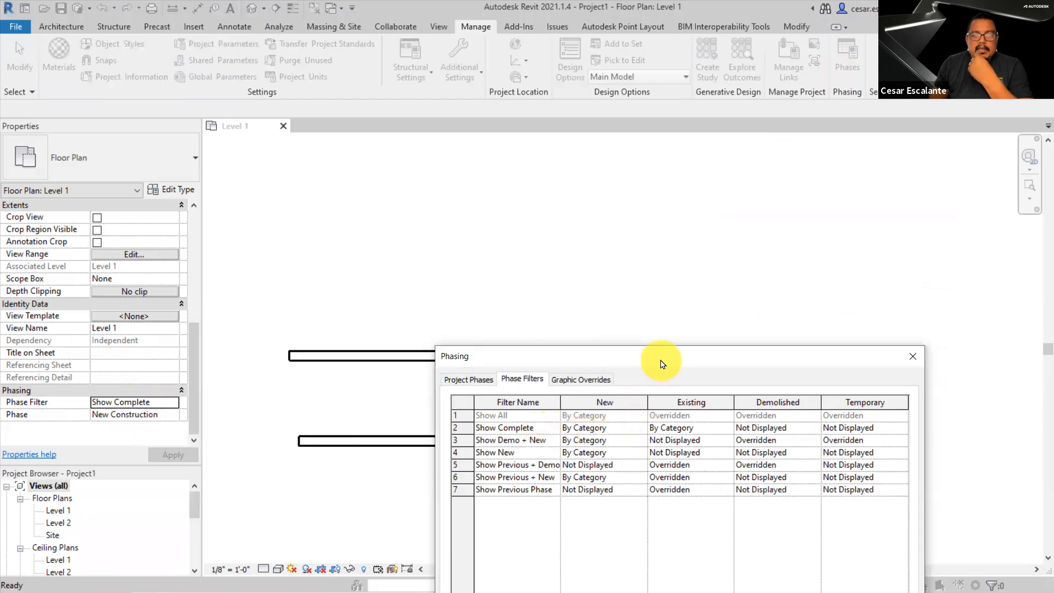
{"action": "left_click_drag", "start_coordinate": [693, 357], "coordinate": [515, 24]}
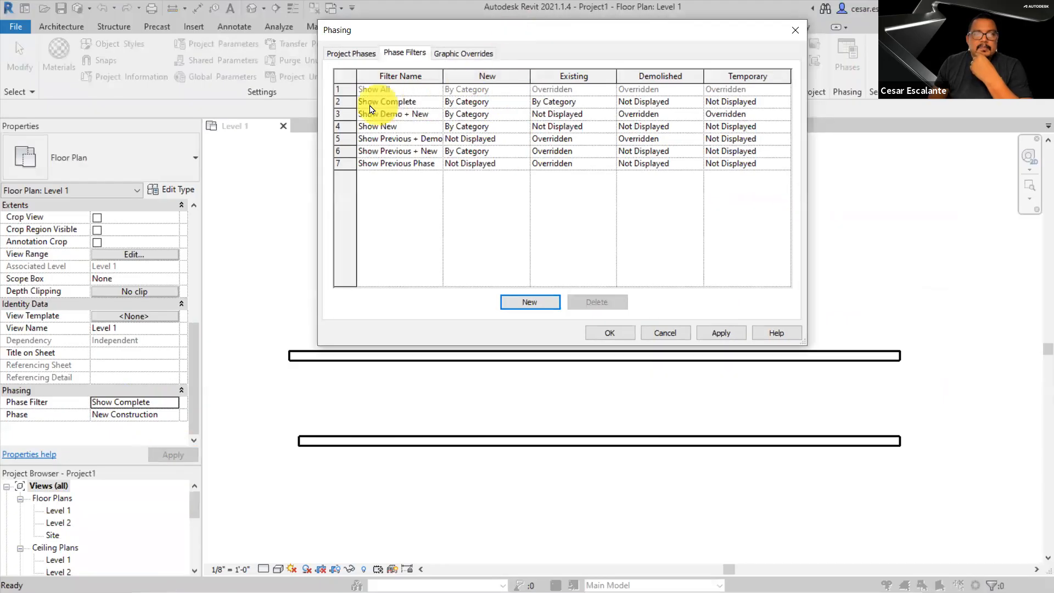
{"action": "left_click", "coordinate": [495, 123]}
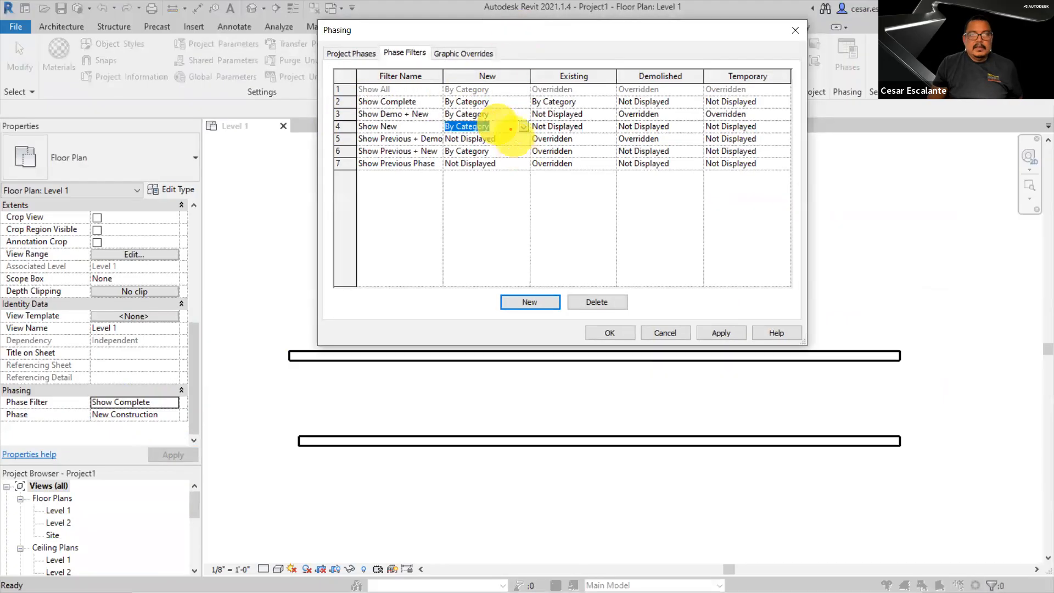
Draw red arrows linking the Show Complete filter's New and Existing settings to the upper and lower walls
{"action": "left_click_drag", "start_coordinate": [506, 127], "coordinate": [677, 360]}
{"action": "left_click_drag", "start_coordinate": [506, 129], "coordinate": [694, 445]}
{"action": "left_click_drag", "start_coordinate": [686, 432], "coordinate": [694, 444]}
{"action": "left_click_drag", "start_coordinate": [663, 346], "coordinate": [680, 357]}
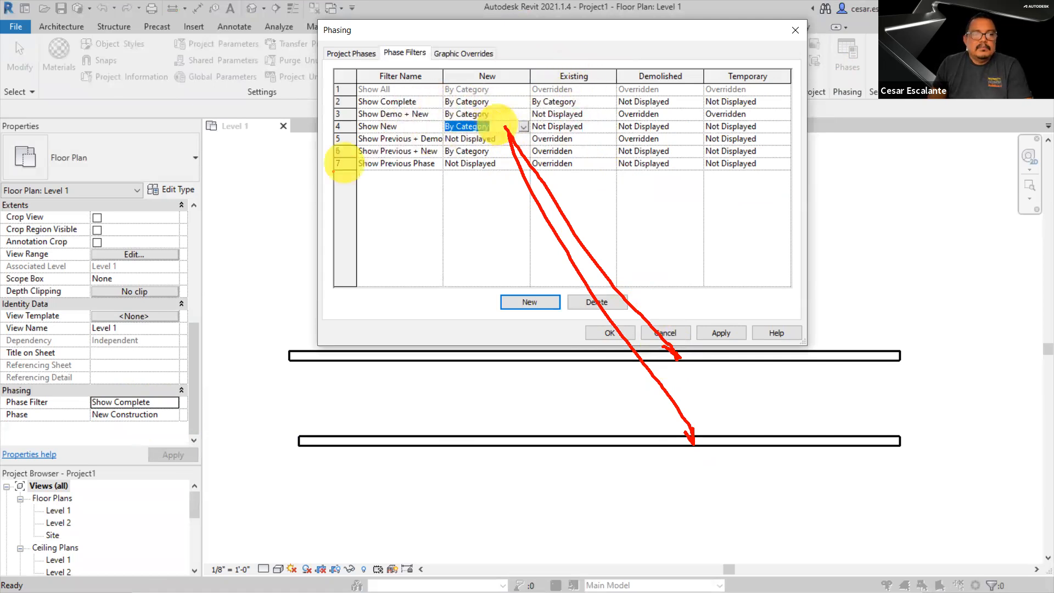
{"action": "left_click_drag", "start_coordinate": [503, 125], "coordinate": [496, 103]}
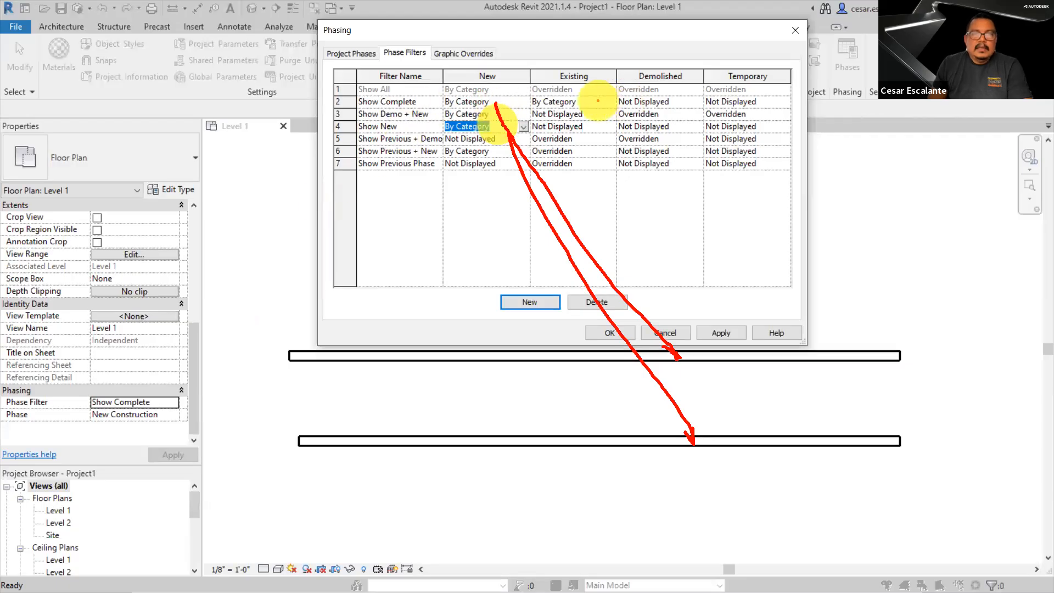
{"action": "left_click_drag", "start_coordinate": [598, 102], "coordinate": [483, 347]}
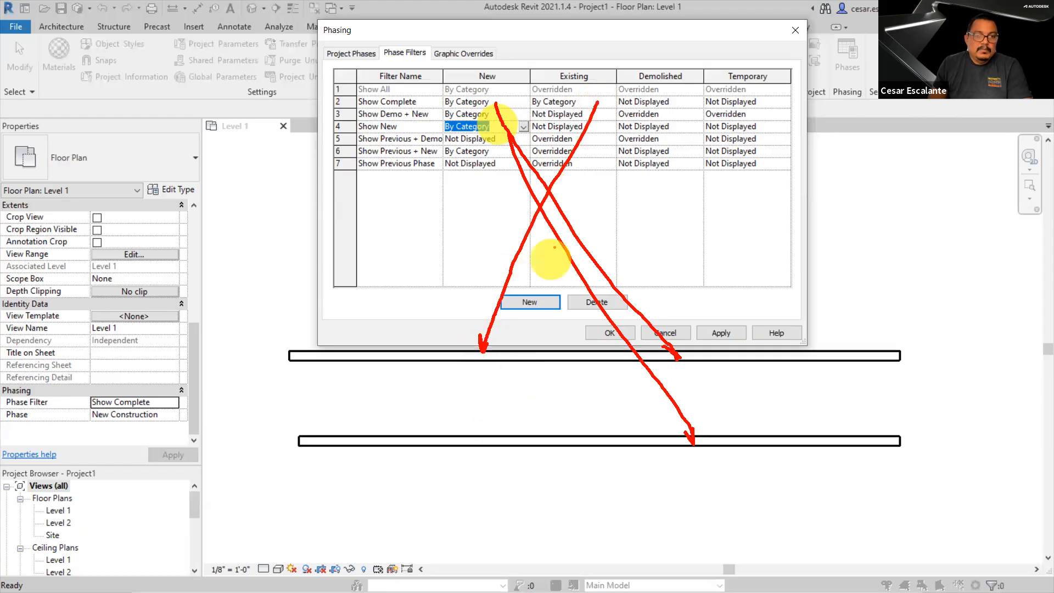
{"action": "mouse_move", "coordinate": [598, 102]}
{"action": "left_mouse_down"}
{"action": "mouse_move", "coordinate": [496, 431]}
{"action": "mouse_move", "coordinate": [495, 419]}
{"action": "mouse_move", "coordinate": [510, 432]}
{"action": "left_mouse_up"}
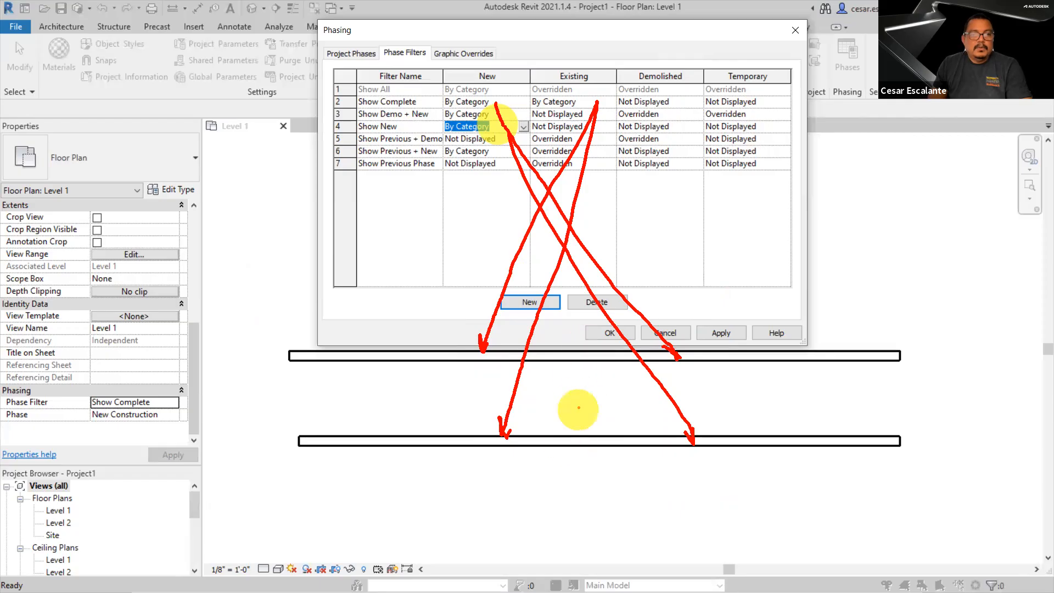
Mark where Show Complete's Demolished and Temporary settings apply in the plan, then clear the markup and cancel the Phasing dialog
{"action": "mouse_move", "coordinate": [684, 103]}
{"action": "left_mouse_down"}
{"action": "mouse_move", "coordinate": [617, 364]}
{"action": "mouse_move", "coordinate": [579, 401]}
{"action": "mouse_move", "coordinate": [610, 411]}
{"action": "left_mouse_up"}
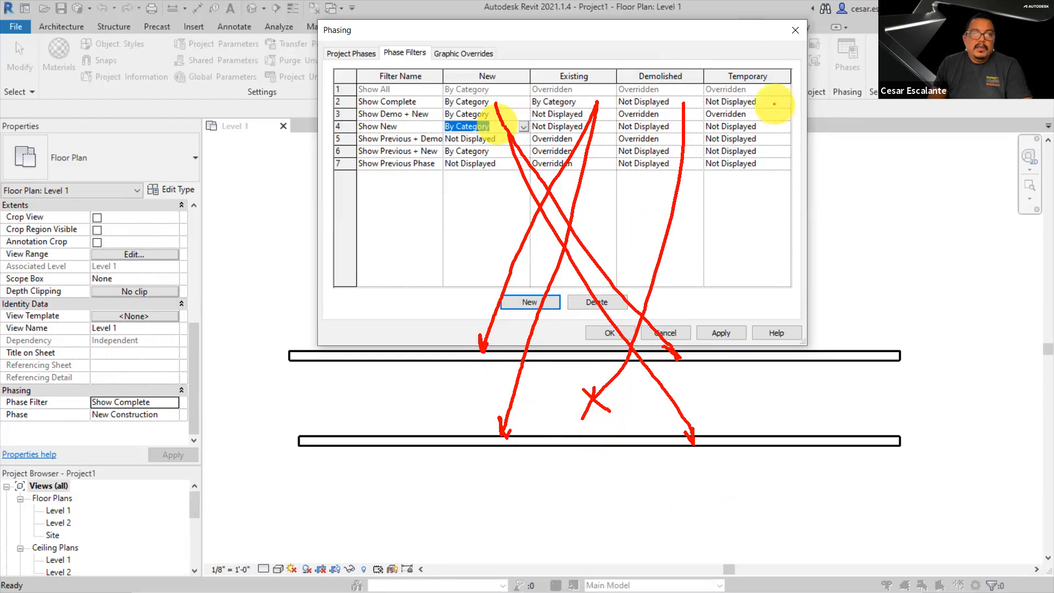
{"action": "left_click_drag", "start_coordinate": [296, 357], "coordinate": [294, 452]}
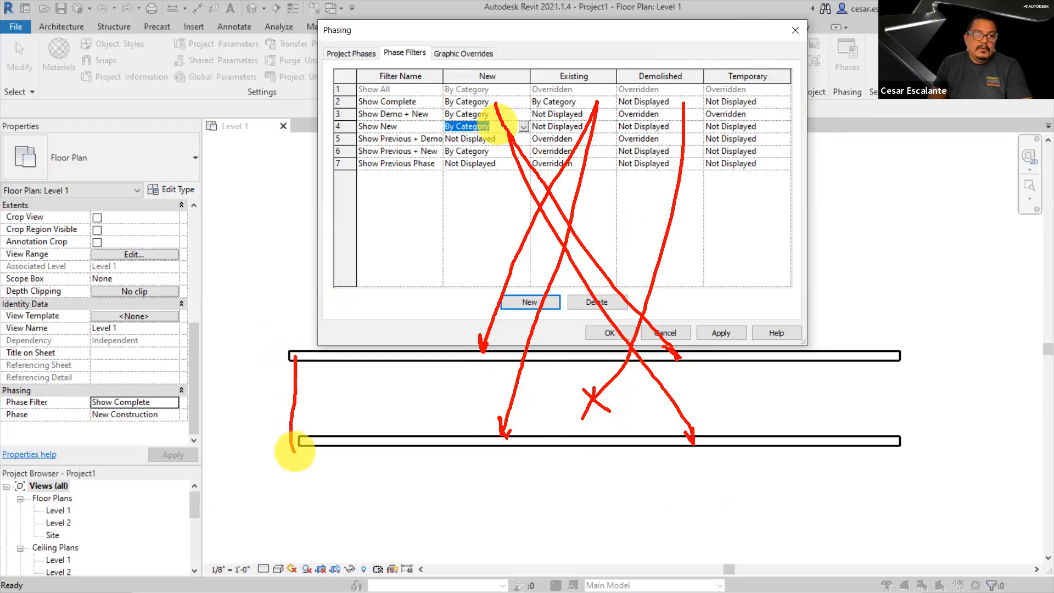
{"action": "left_click_drag", "start_coordinate": [739, 91], "coordinate": [570, 299]}
{"action": "mouse_move", "coordinate": [613, 254]}
{"action": "left_mouse_down"}
{"action": "mouse_move", "coordinate": [293, 419]}
{"action": "mouse_move", "coordinate": [328, 422]}
{"action": "left_mouse_up"}
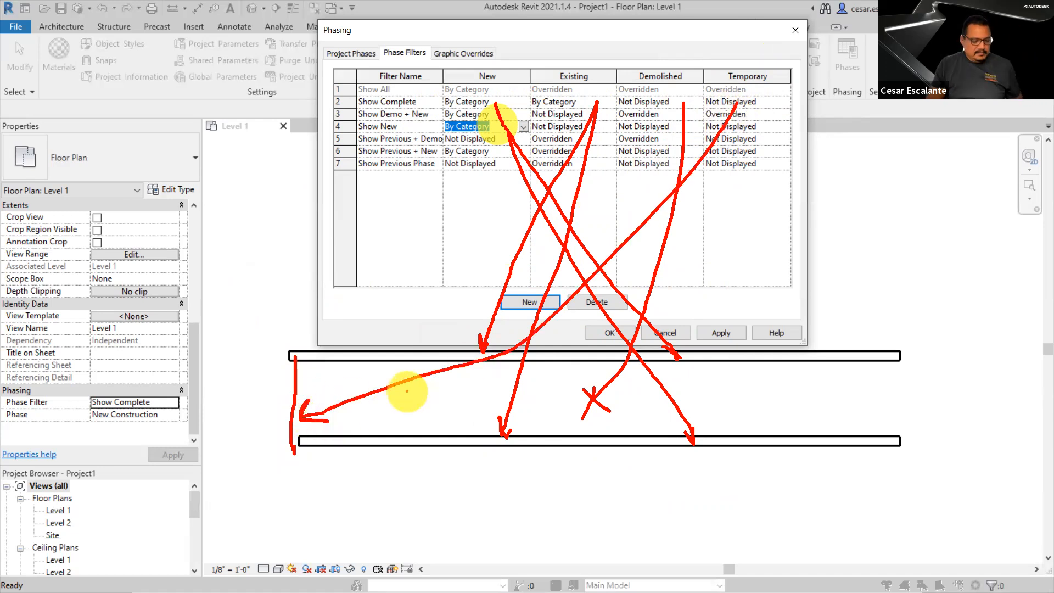
{"action": "key", "text": "Escape"}
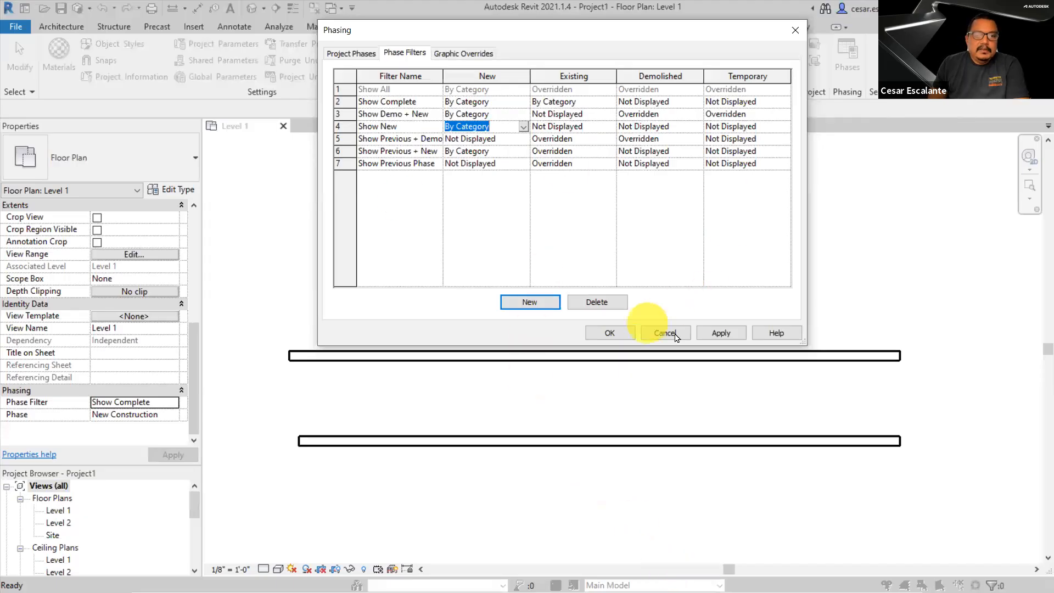
{"action": "left_click", "coordinate": [675, 334]}
Set the Level 1 view's Phase Filter to Show New
{"action": "left_click", "coordinate": [175, 406]}
{"action": "left_click", "coordinate": [176, 408]}
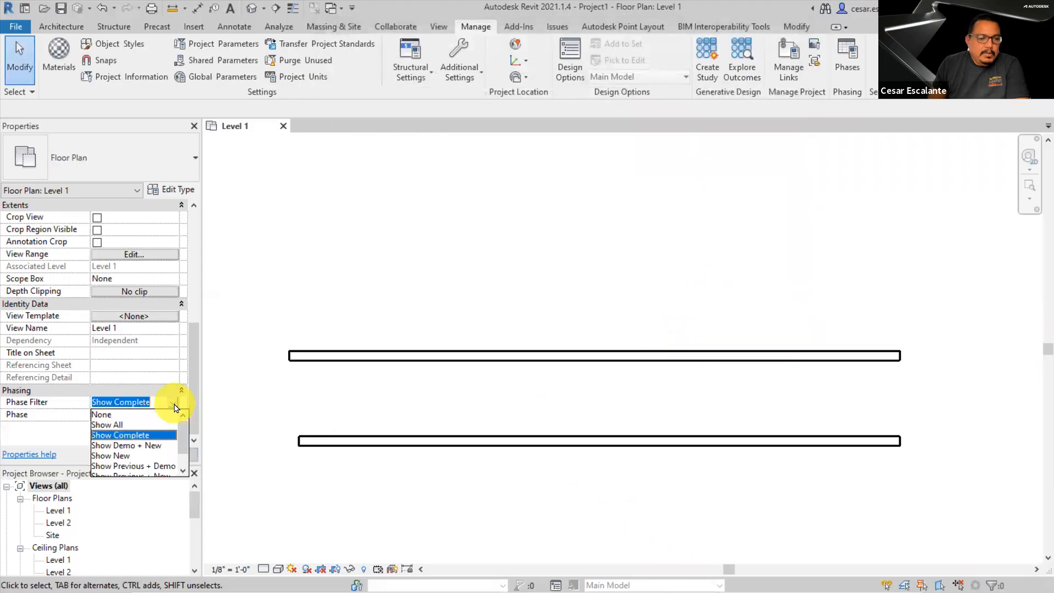
{"action": "left_click", "coordinate": [122, 458]}
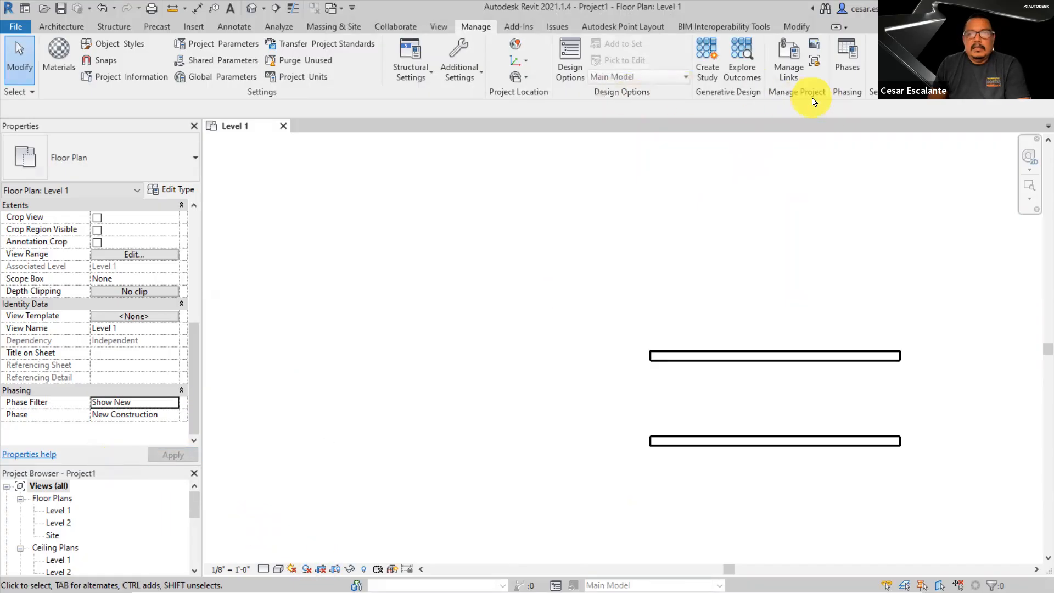
Open the phase filter definitions beside the new walls and highlight the Show New row
{"action": "left_click", "coordinate": [848, 55]}
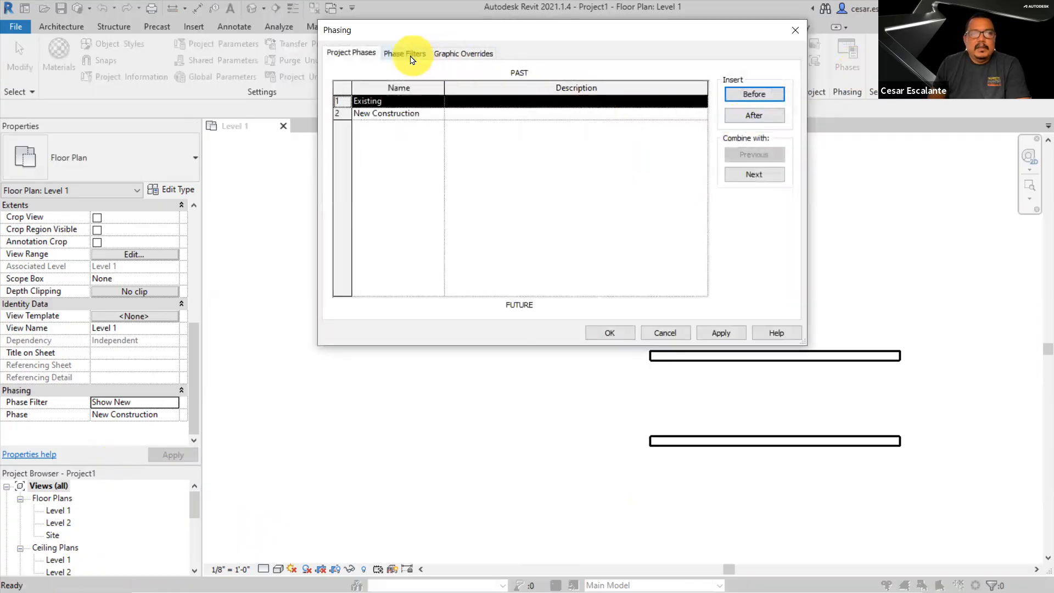
{"action": "left_click", "coordinate": [411, 54]}
{"action": "left_click_drag", "start_coordinate": [529, 34], "coordinate": [418, 24]}
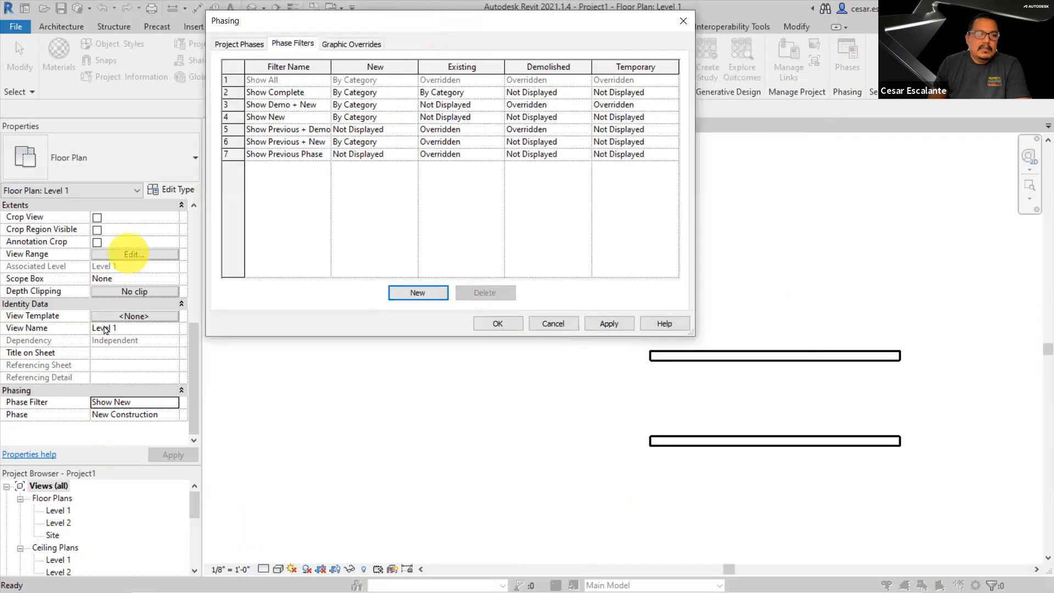
{"action": "left_click", "coordinate": [231, 118]}
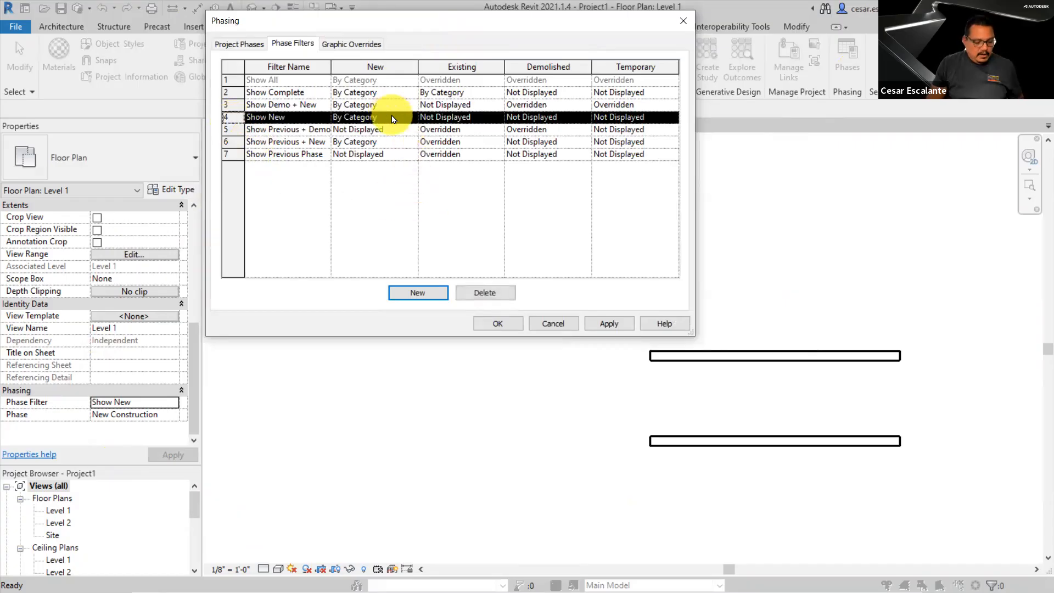
Trace Show New's four status settings to the plan with arrows and question marks, clear the markup and cancel the Phasing dialog
{"action": "left_click_drag", "start_coordinate": [398, 117], "coordinate": [659, 352]}
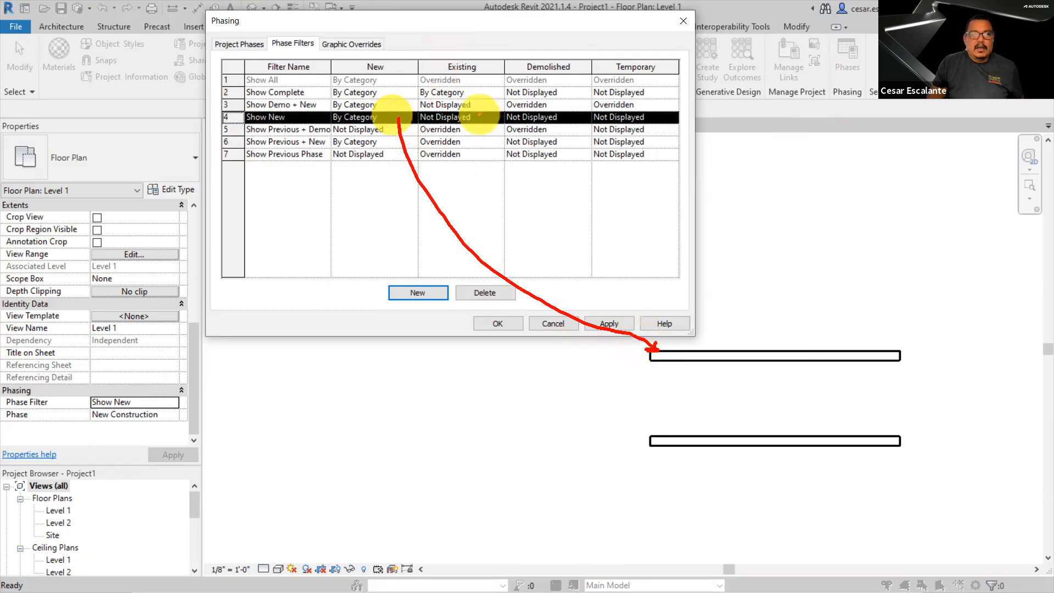
{"action": "mouse_move", "coordinate": [476, 117]}
{"action": "left_mouse_down"}
{"action": "mouse_move", "coordinate": [523, 382]}
{"action": "mouse_move", "coordinate": [495, 394]}
{"action": "mouse_move", "coordinate": [520, 441]}
{"action": "left_mouse_up"}
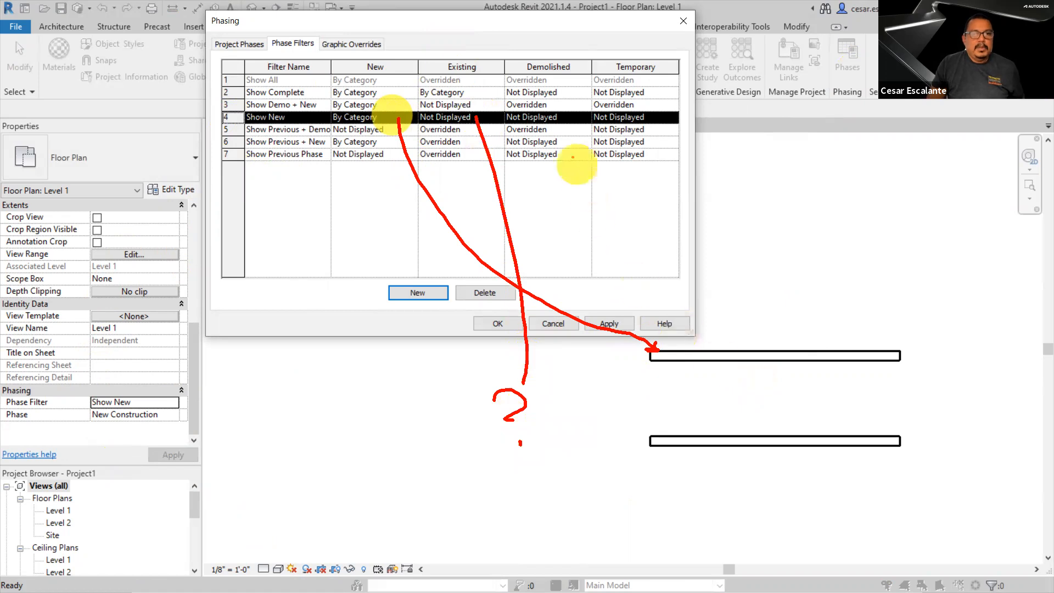
{"action": "mouse_move", "coordinate": [563, 117]}
{"action": "left_mouse_down"}
{"action": "mouse_move", "coordinate": [588, 349]}
{"action": "mouse_move", "coordinate": [632, 396]}
{"action": "mouse_move", "coordinate": [652, 395]}
{"action": "mouse_move", "coordinate": [645, 409]}
{"action": "left_mouse_up"}
{"action": "left_click", "coordinate": [649, 425]}
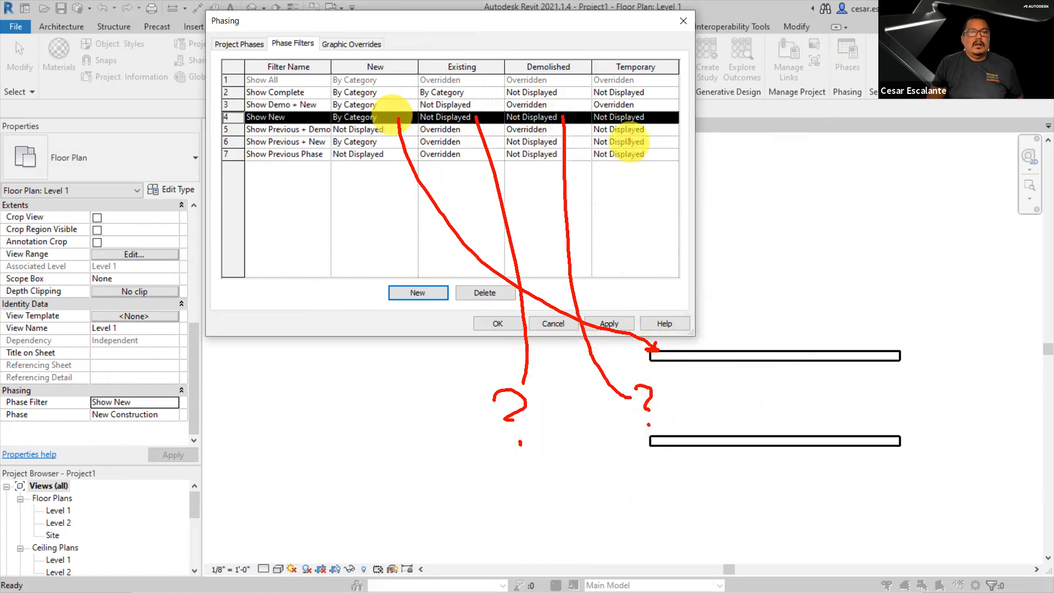
{"action": "mouse_move", "coordinate": [633, 118]}
{"action": "left_mouse_down"}
{"action": "mouse_move", "coordinate": [607, 218]}
{"action": "mouse_move", "coordinate": [337, 430]}
{"action": "left_mouse_up"}
{"action": "left_click_drag", "start_coordinate": [270, 424], "coordinate": [274, 462]}
{"action": "left_click", "coordinate": [291, 499]}
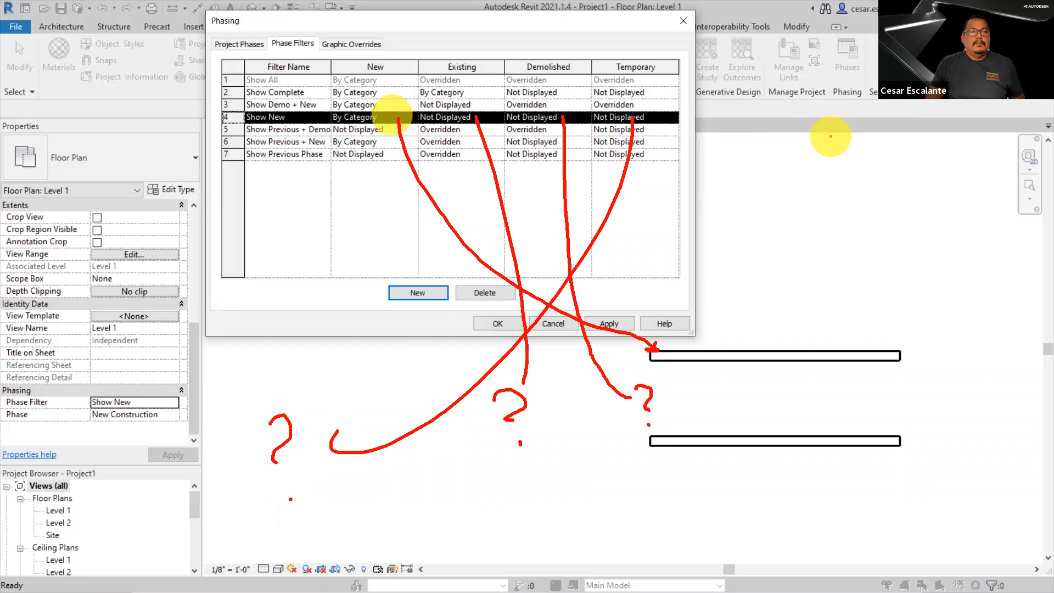
{"action": "key", "text": "Escape"}
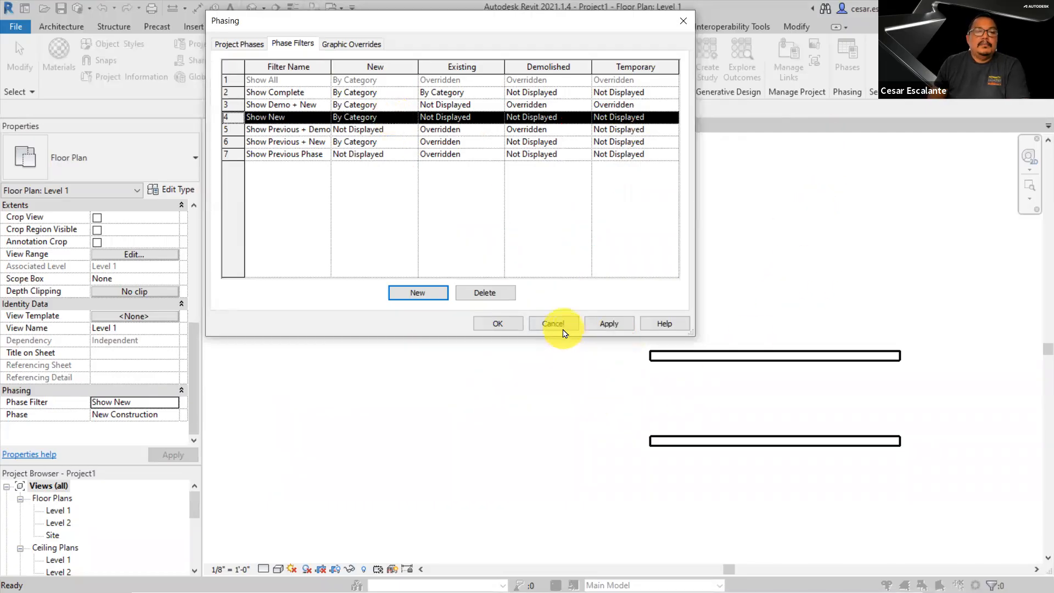
{"action": "left_click", "coordinate": [556, 325]}
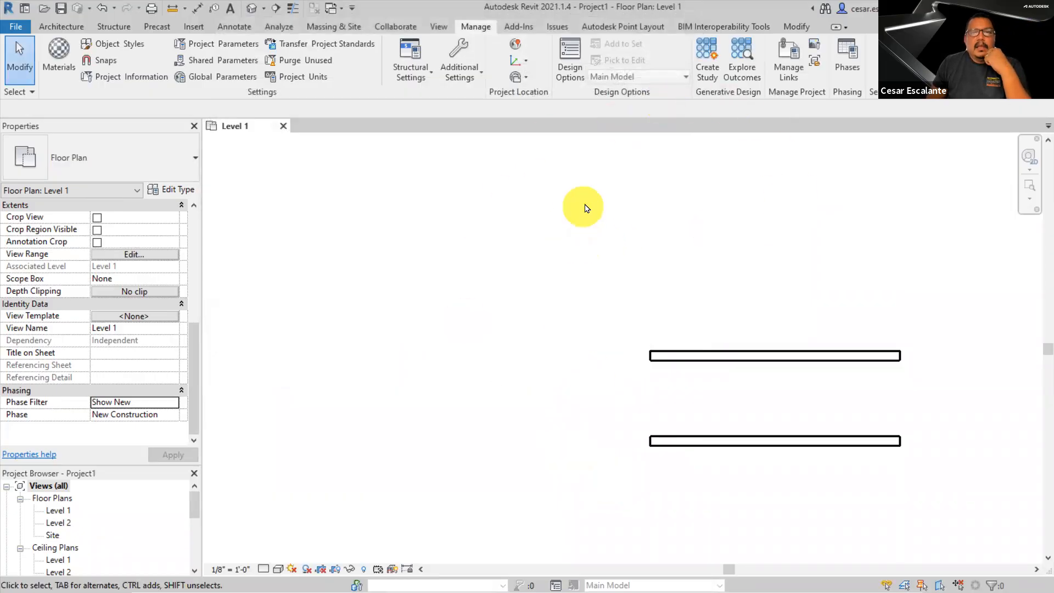
Set the Level 1 view's Phase Filter to Show Previous + Demo and widen the Properties palette
{"action": "left_click", "coordinate": [173, 406]}
{"action": "scroll", "coordinate": [185, 442], "scroll_direction": "down", "scroll_amount": 1}
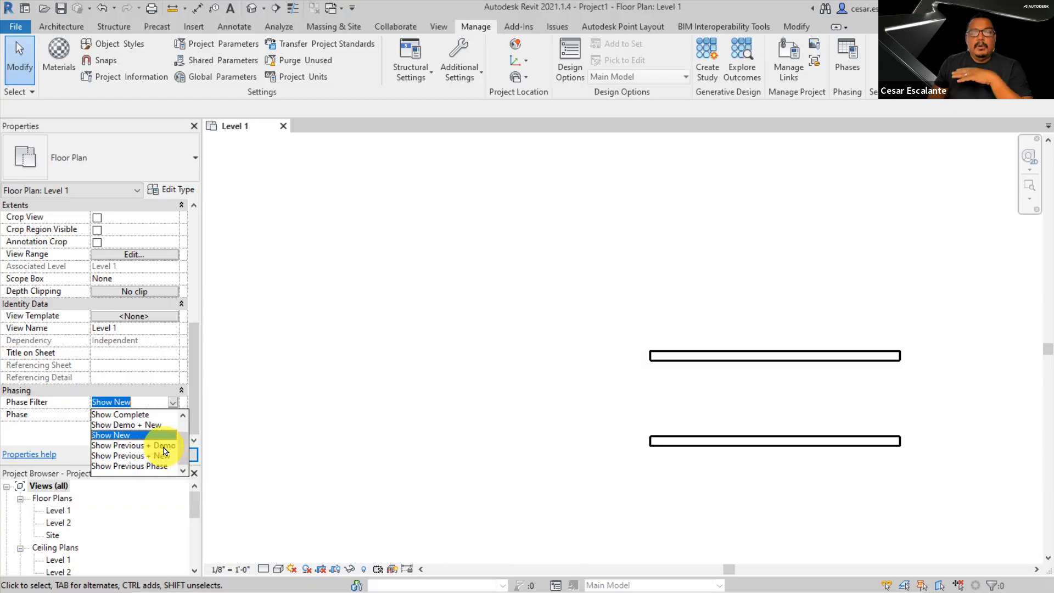
{"action": "left_click", "coordinate": [162, 445]}
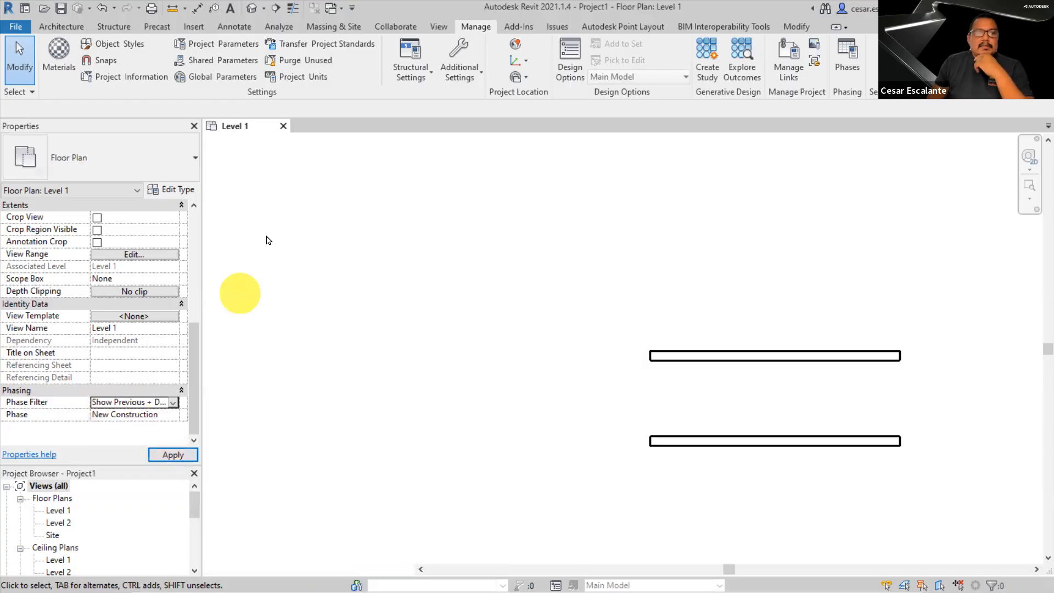
{"action": "middle_click_drag", "start_coordinate": [381, 401], "coordinate": [485, 385]}
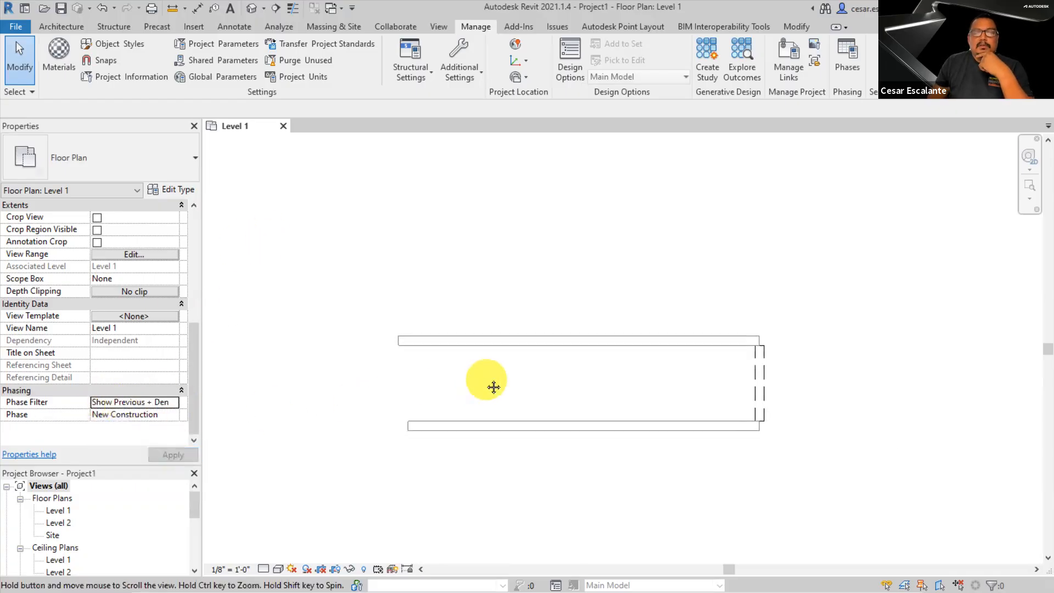
{"action": "left_click_drag", "start_coordinate": [201, 391], "coordinate": [252, 399]}
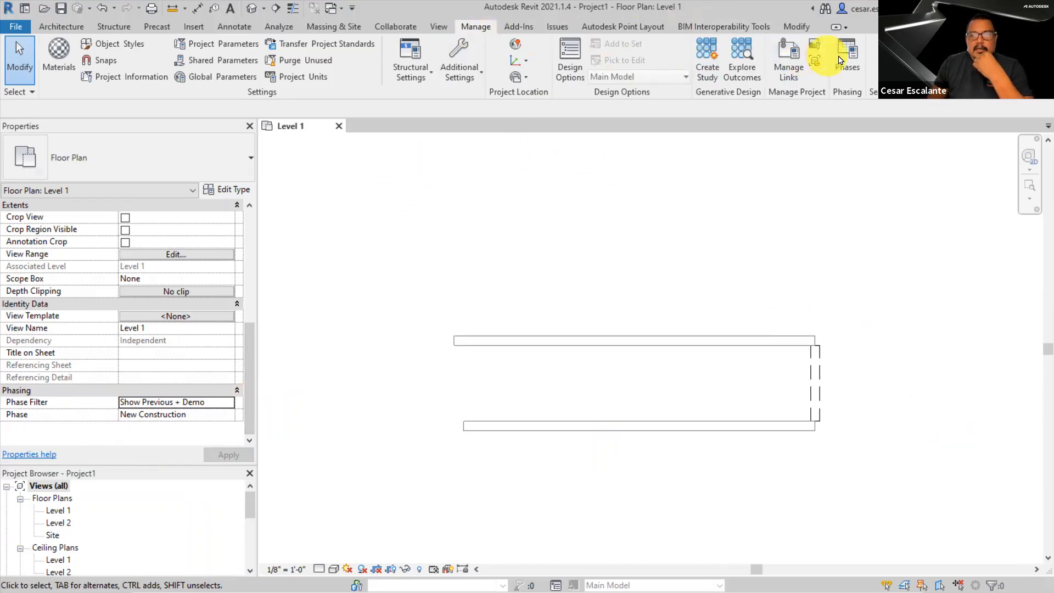
Open the phase filter definitions, highlight the Show Previous + Demo row and move the Phasing dialog clear of the plan
{"action": "left_click", "coordinate": [846, 55]}
{"action": "left_click", "coordinate": [293, 44]}
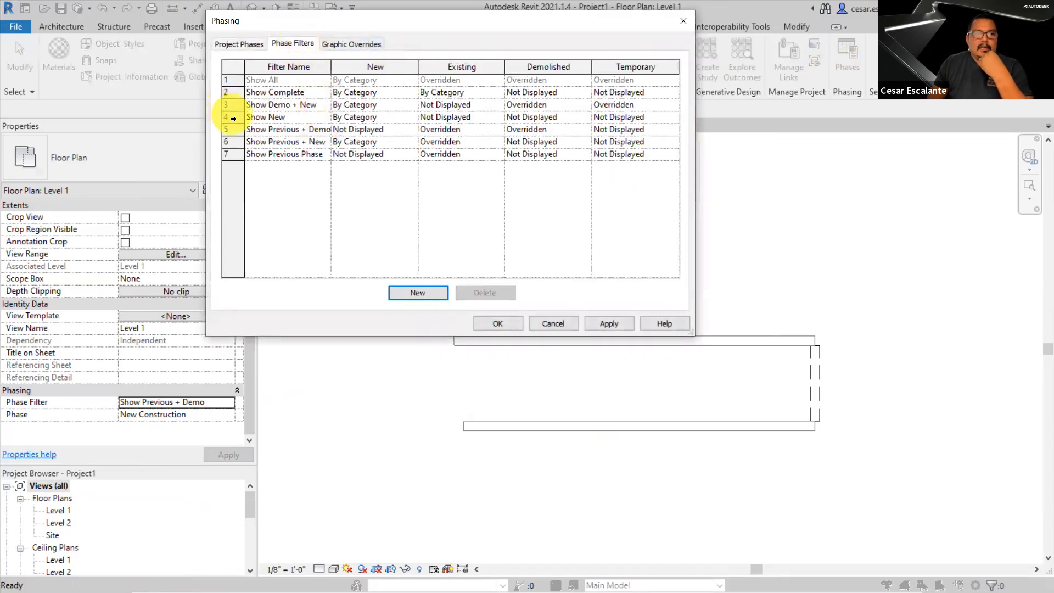
{"action": "left_click", "coordinate": [229, 129]}
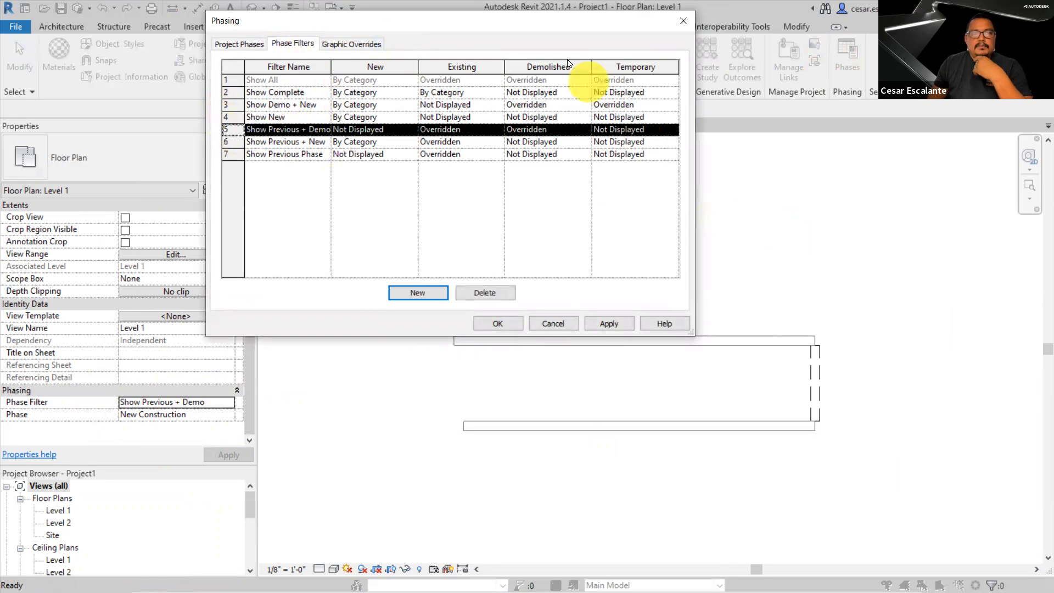
{"action": "left_click_drag", "start_coordinate": [515, 31], "coordinate": [405, 30]}
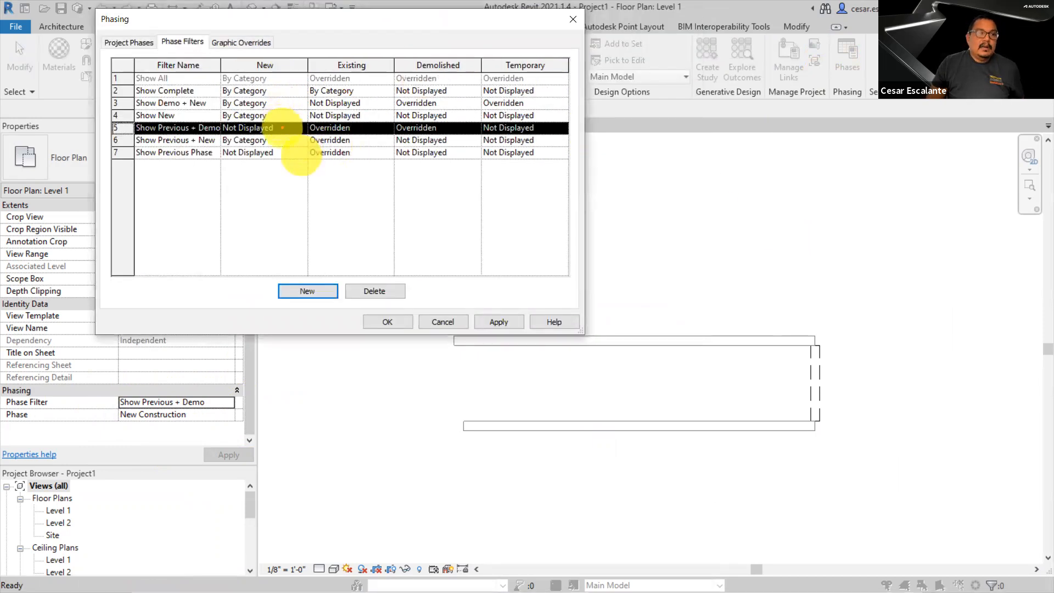
Trace Show Previous + Demo's four status settings to the plan with arrows and a question mark, clear the markup and cancel the Phasing dialog
{"action": "left_click_drag", "start_coordinate": [283, 131], "coordinate": [950, 353]}
{"action": "mouse_move", "coordinate": [969, 342]}
{"action": "left_mouse_down"}
{"action": "mouse_move", "coordinate": [993, 352]}
{"action": "mouse_move", "coordinate": [987, 365]}
{"action": "left_mouse_up"}
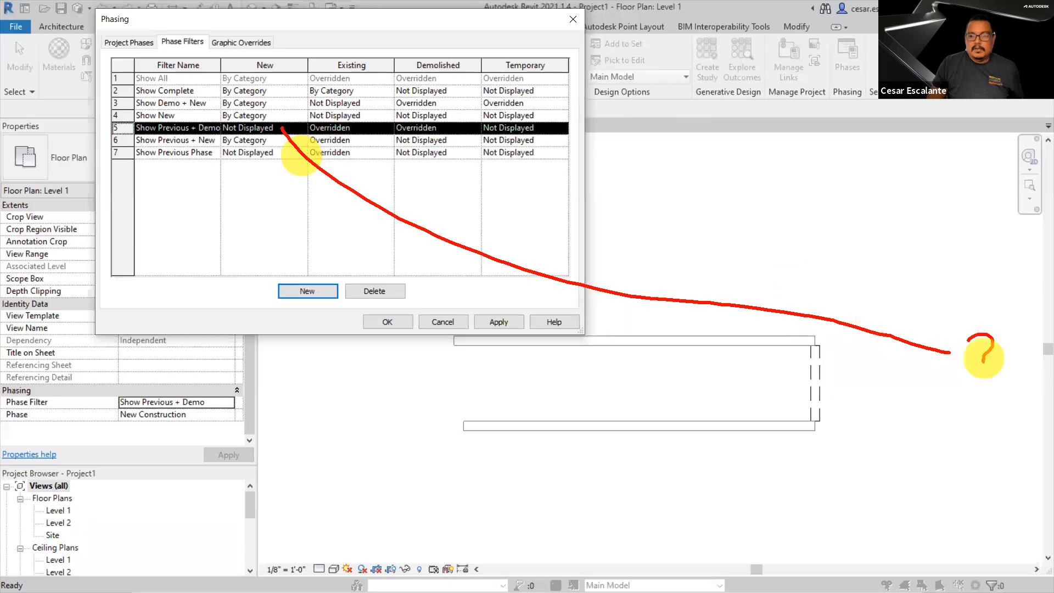
{"action": "left_click", "coordinate": [991, 383]}
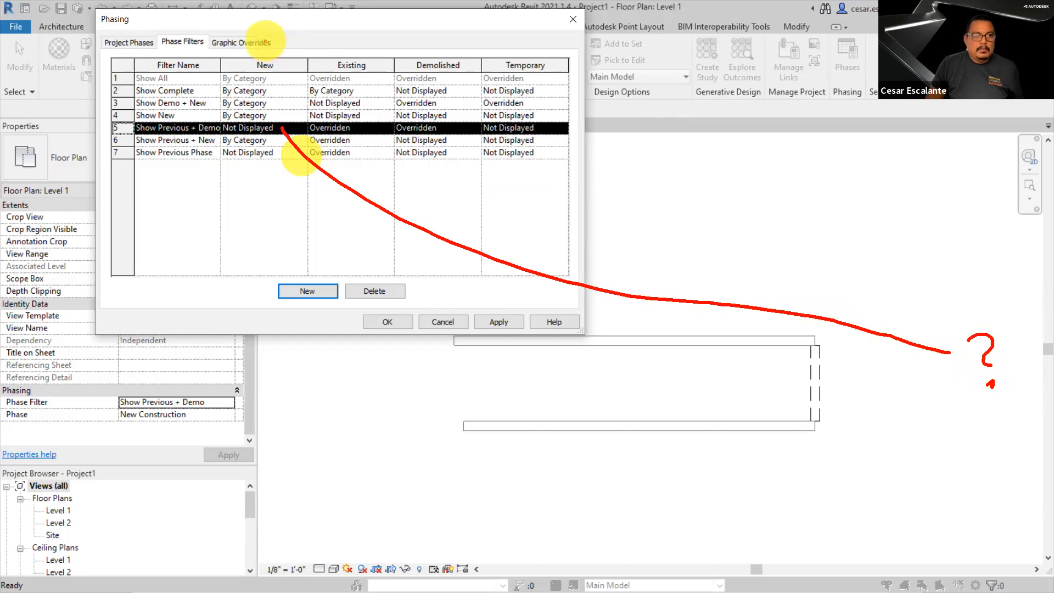
{"action": "mouse_move", "coordinate": [357, 128]}
{"action": "left_mouse_down"}
{"action": "mouse_move", "coordinate": [502, 322]}
{"action": "mouse_move", "coordinate": [607, 364]}
{"action": "left_mouse_up"}
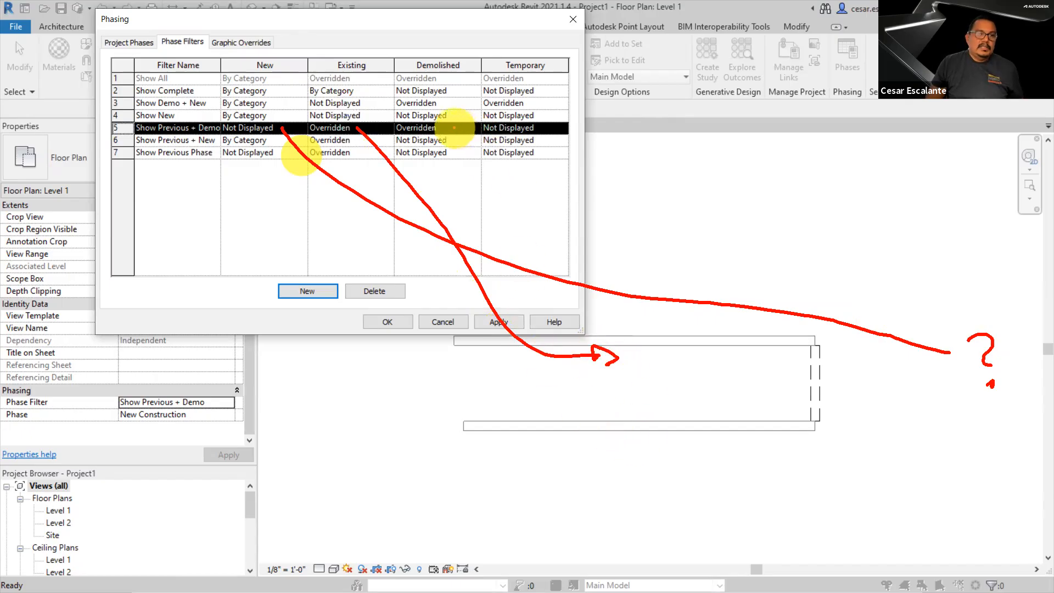
{"action": "mouse_move", "coordinate": [452, 128]}
{"action": "left_mouse_down"}
{"action": "mouse_move", "coordinate": [785, 390]}
{"action": "mouse_move", "coordinate": [830, 409]}
{"action": "left_mouse_up"}
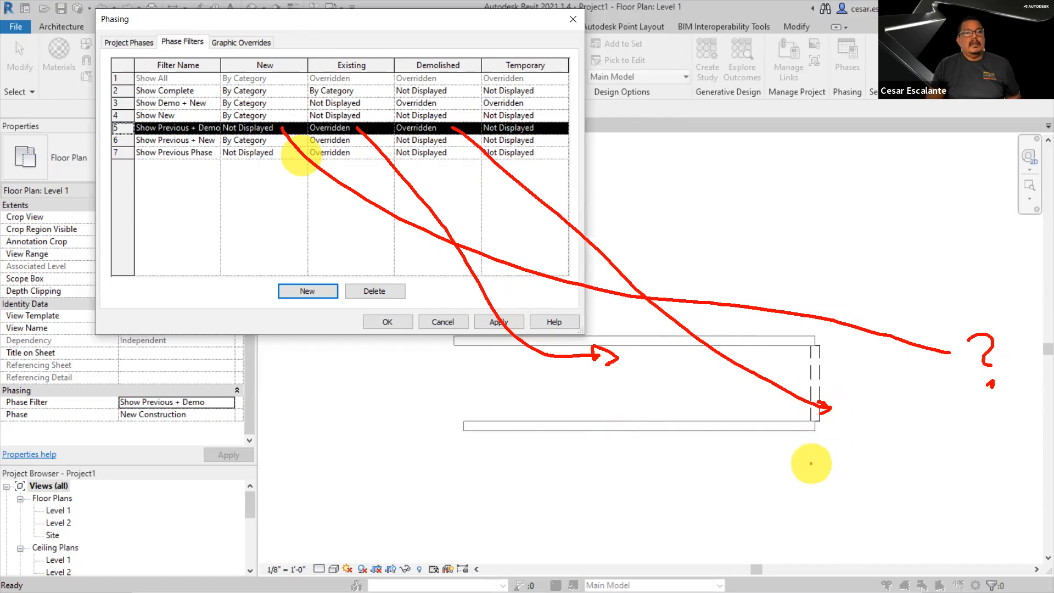
{"action": "mouse_move", "coordinate": [539, 128]}
{"action": "left_mouse_down"}
{"action": "mouse_move", "coordinate": [468, 384]}
{"action": "mouse_move", "coordinate": [486, 379]}
{"action": "left_mouse_up"}
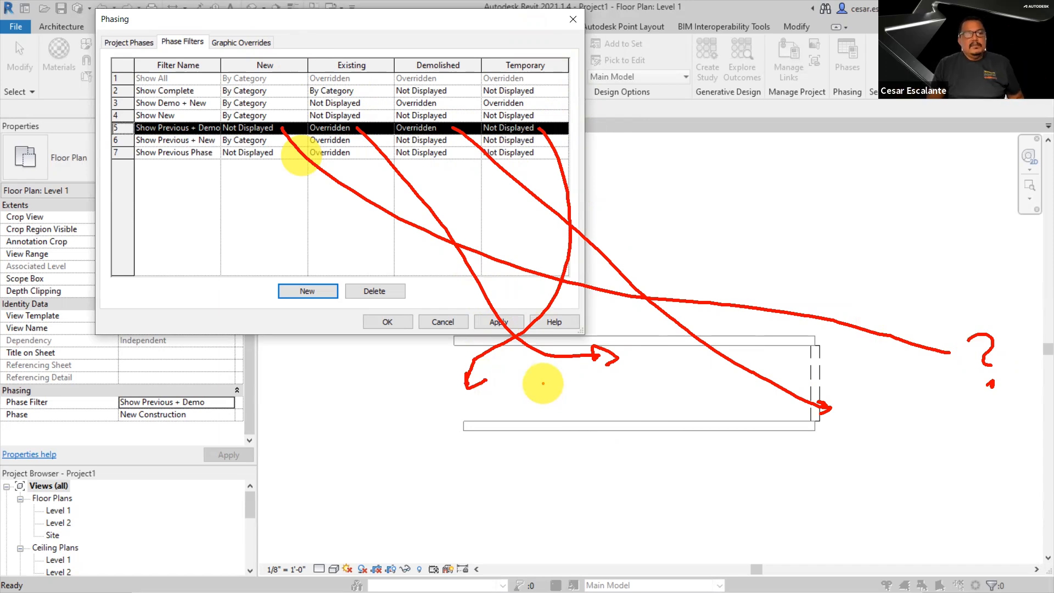
{"action": "key", "text": "Escape"}
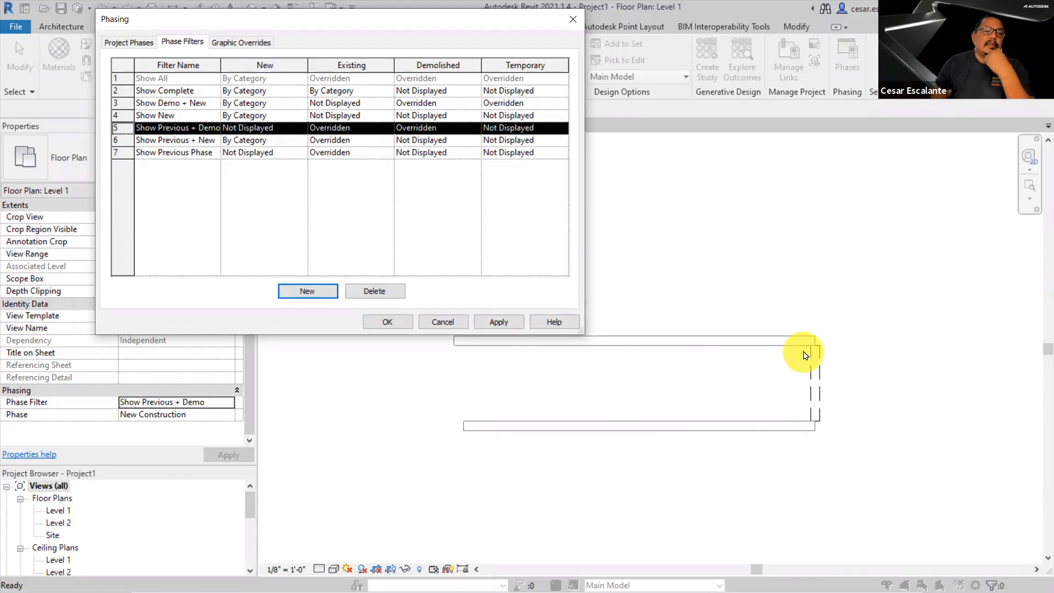
{"action": "left_click", "coordinate": [443, 322]}
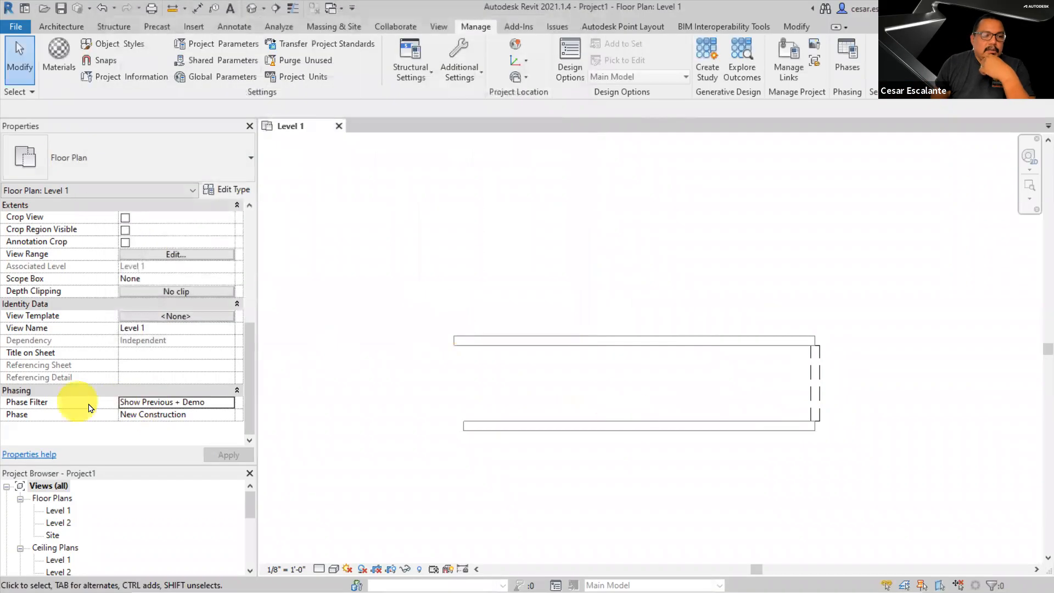
Set the Level 1 view's Phase Filter to Show Previous + New
{"action": "left_click", "coordinate": [229, 406]}
{"action": "left_click_drag", "start_coordinate": [227, 438], "coordinate": [225, 466]}
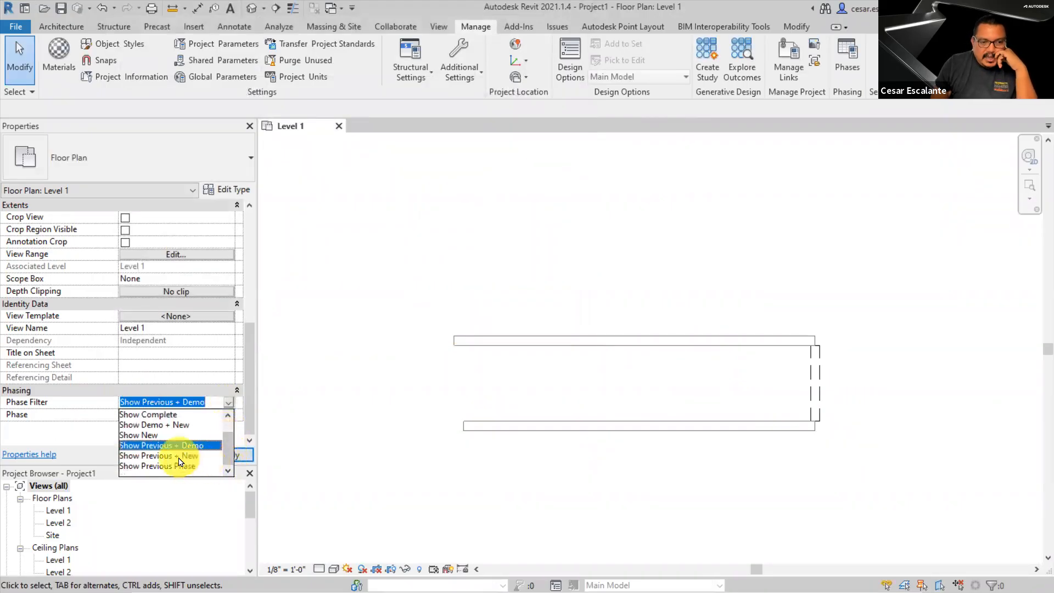
{"action": "left_click", "coordinate": [180, 458]}
{"action": "left_click", "coordinate": [221, 455]}
{"action": "scroll", "coordinate": [694, 508], "scroll_direction": "down", "scroll_amount": 1}
{"action": "middle_click_drag", "start_coordinate": [695, 508], "coordinate": [586, 483]}
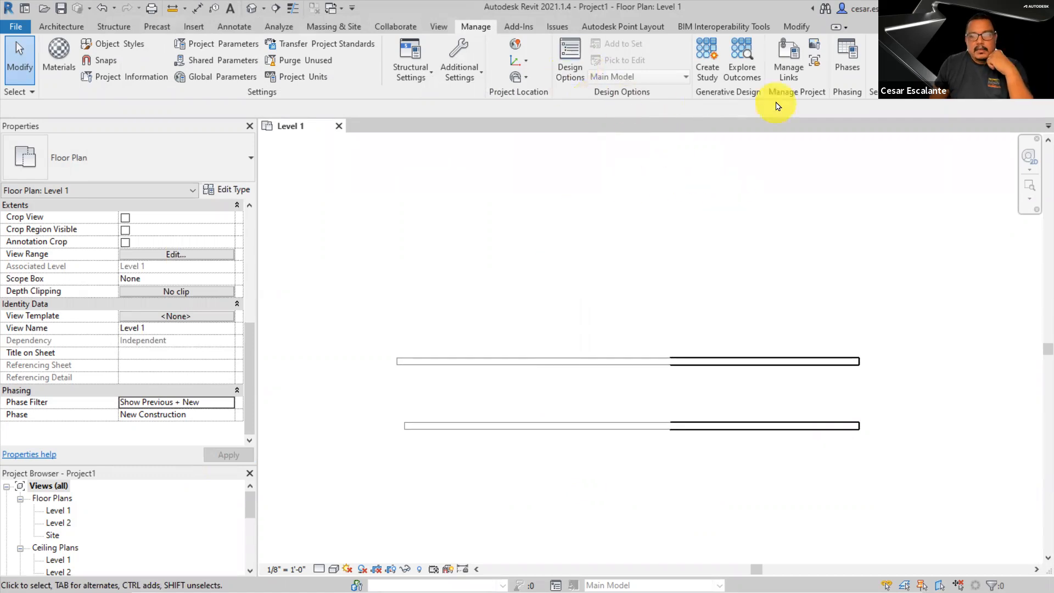
Open the phase filter definitions beside the existing and new walls and highlight the Show Previous + New row
{"action": "left_click", "coordinate": [852, 56]}
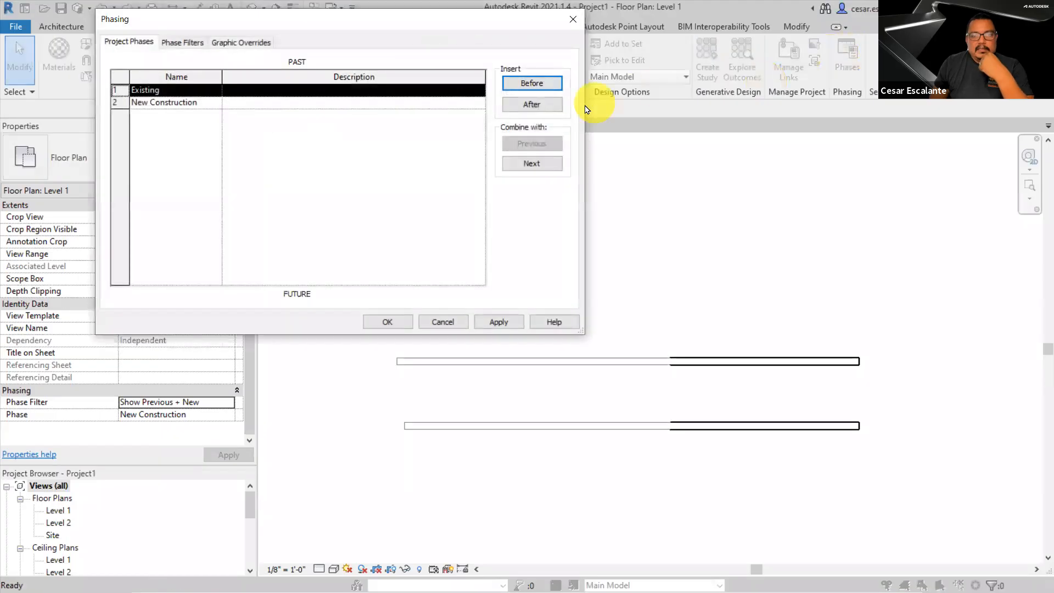
{"action": "left_click", "coordinate": [199, 42]}
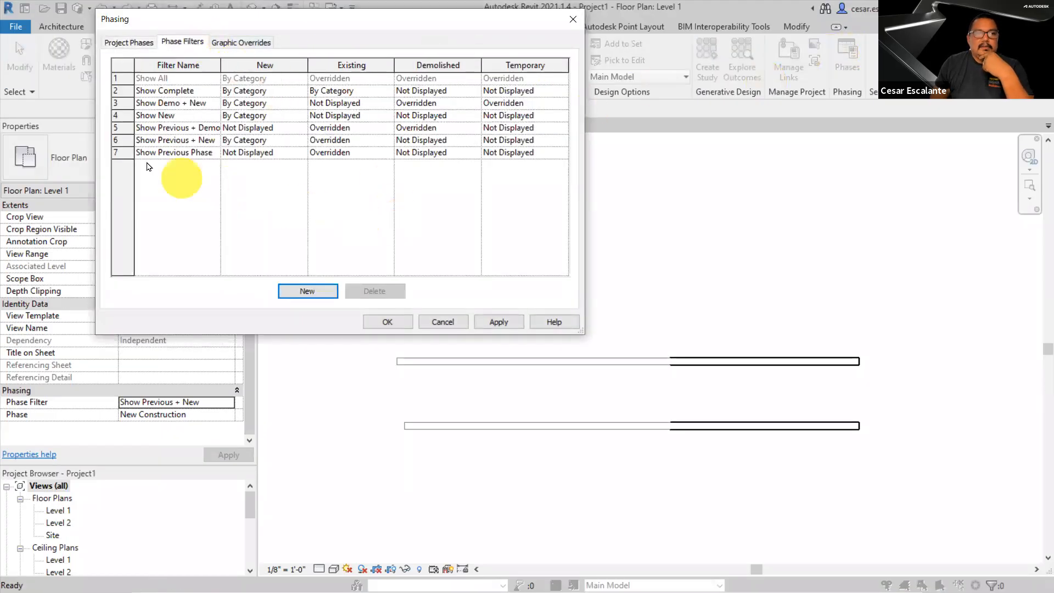
{"action": "left_click", "coordinate": [118, 140]}
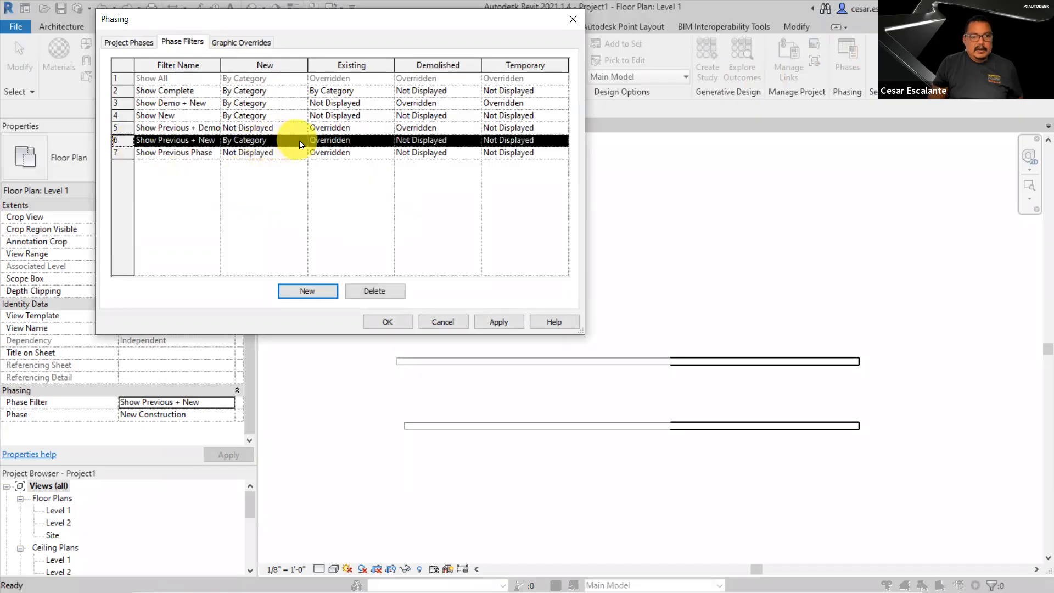
Trace Show Previous + New's four status settings to the plan with arrows and question marks, and circle the New column heading
{"action": "mouse_move", "coordinate": [290, 142]}
{"action": "left_mouse_down"}
{"action": "mouse_move", "coordinate": [718, 301]}
{"action": "mouse_move", "coordinate": [718, 357]}
{"action": "mouse_move", "coordinate": [736, 367]}
{"action": "left_mouse_up"}
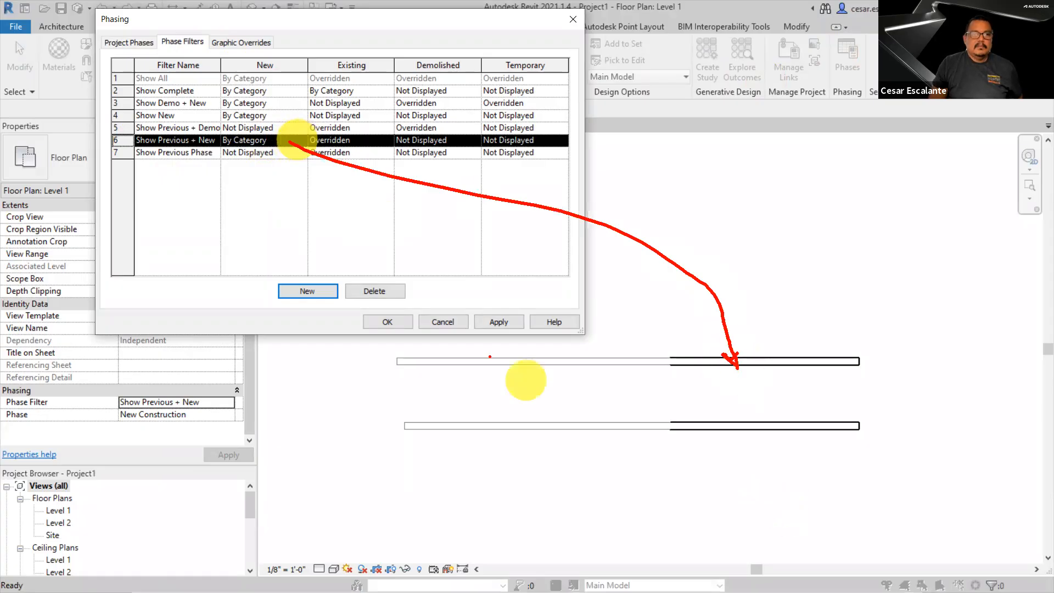
{"action": "mouse_move", "coordinate": [369, 140]}
{"action": "left_mouse_down"}
{"action": "mouse_move", "coordinate": [462, 275]}
{"action": "mouse_move", "coordinate": [492, 356]}
{"action": "left_mouse_up"}
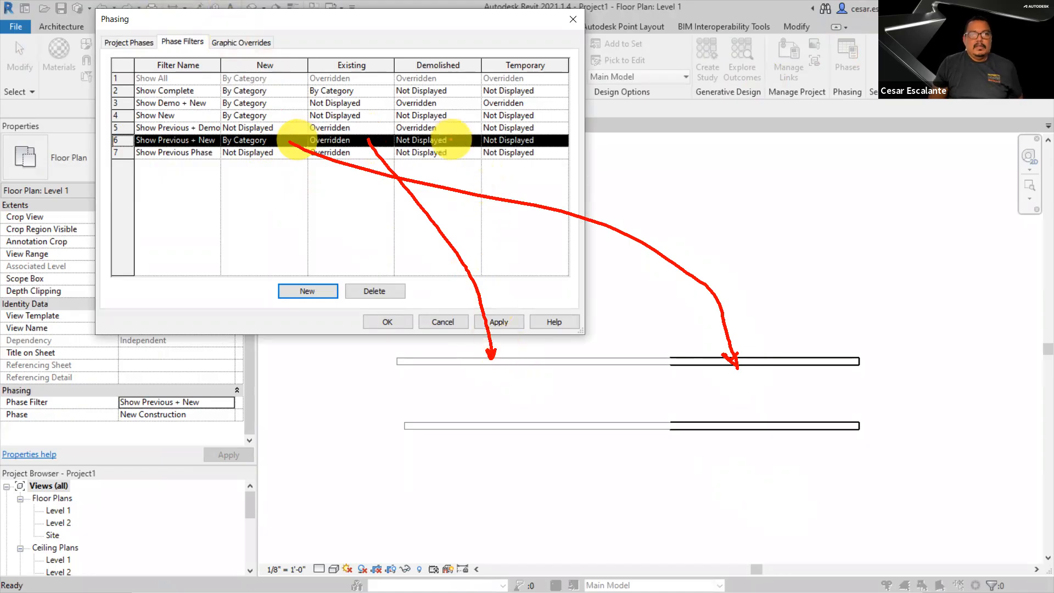
{"action": "left_click_drag", "start_coordinate": [451, 140], "coordinate": [682, 407]}
{"action": "left_click", "coordinate": [681, 412]}
{"action": "mouse_move", "coordinate": [543, 140]}
{"action": "left_mouse_down"}
{"action": "mouse_move", "coordinate": [530, 364]}
{"action": "mouse_move", "coordinate": [419, 418]}
{"action": "left_mouse_up"}
{"action": "left_click_drag", "start_coordinate": [419, 418], "coordinate": [445, 411]}
{"action": "left_click_drag", "start_coordinate": [385, 389], "coordinate": [389, 409]}
{"action": "left_click", "coordinate": [388, 429]}
{"action": "left_click", "coordinate": [1028, 456]}
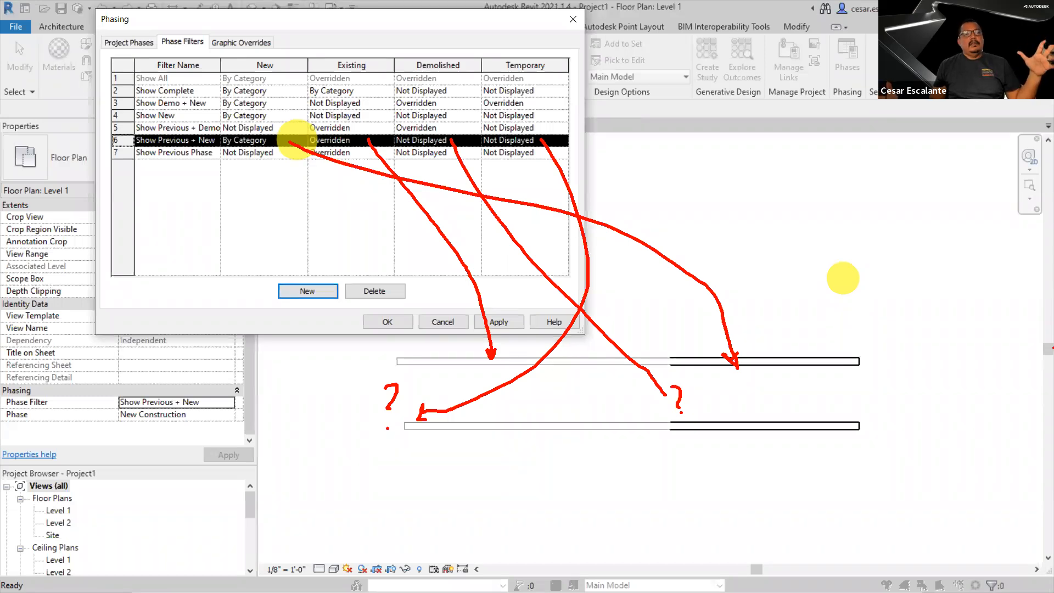
{"action": "mouse_move", "coordinate": [271, 55]}
{"action": "left_mouse_down"}
{"action": "mouse_move", "coordinate": [275, 66]}
{"action": "mouse_move", "coordinate": [282, 51]}
{"action": "left_mouse_up"}
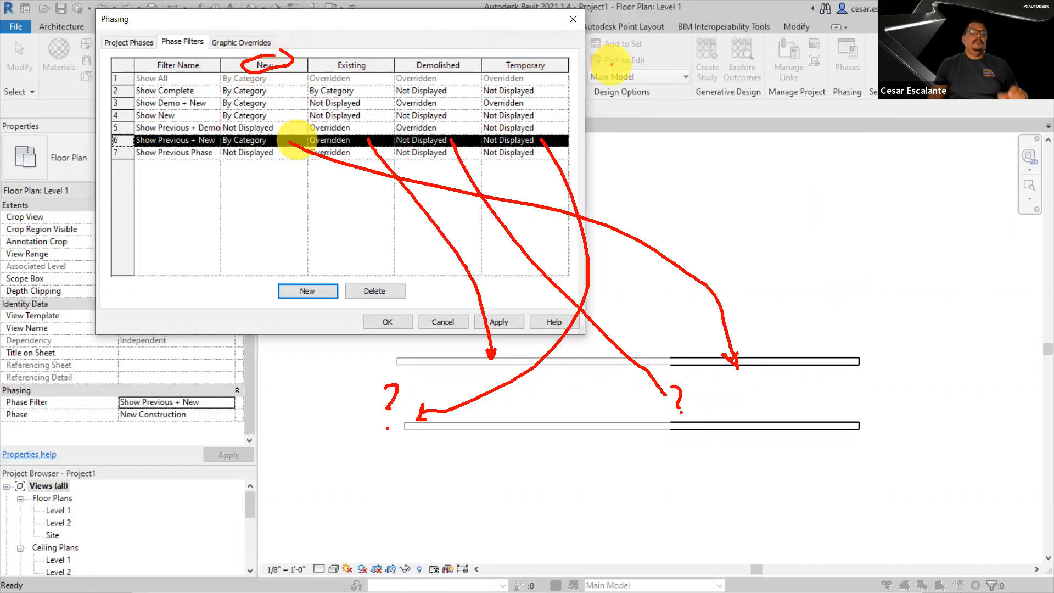
Dismiss the marked-up Phasing dialog and close the project's Level 1 view to return to the recent files
{"action": "key", "text": "Escape"}
{"action": "left_click", "coordinate": [573, 19]}
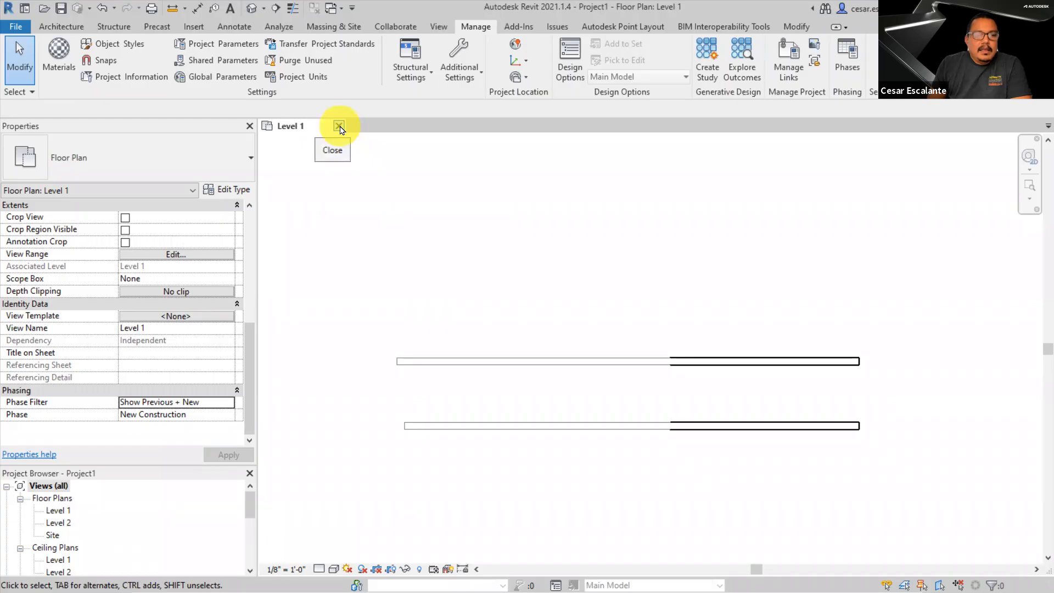
{"action": "left_click", "coordinate": [340, 130]}
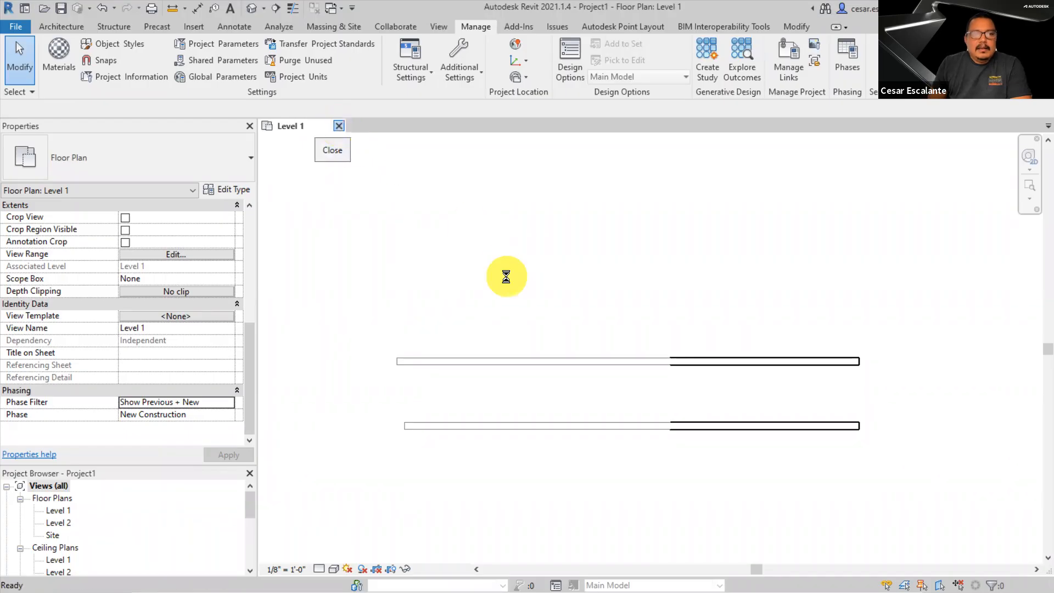
{"action": "left_click", "coordinate": [555, 305]}
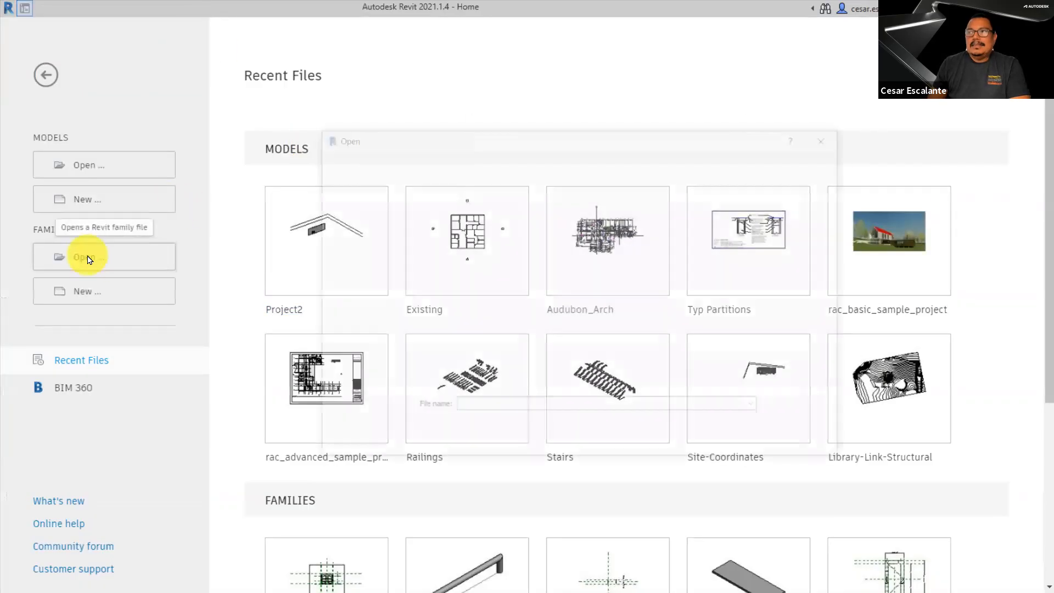
{"action": "left_click", "coordinate": [535, 163]}
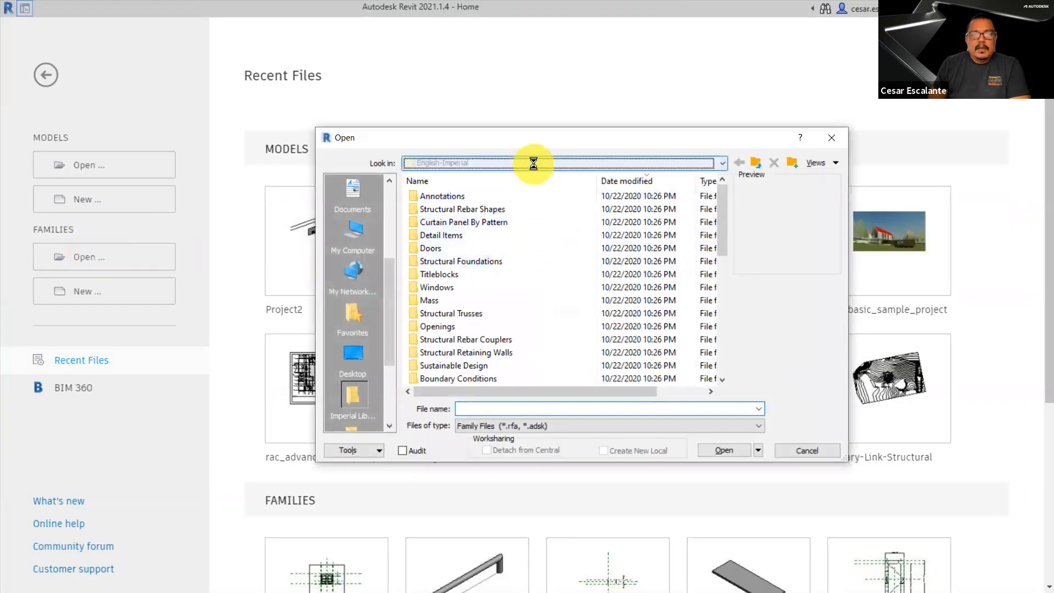
{"action": "left_click", "coordinate": [460, 198]}
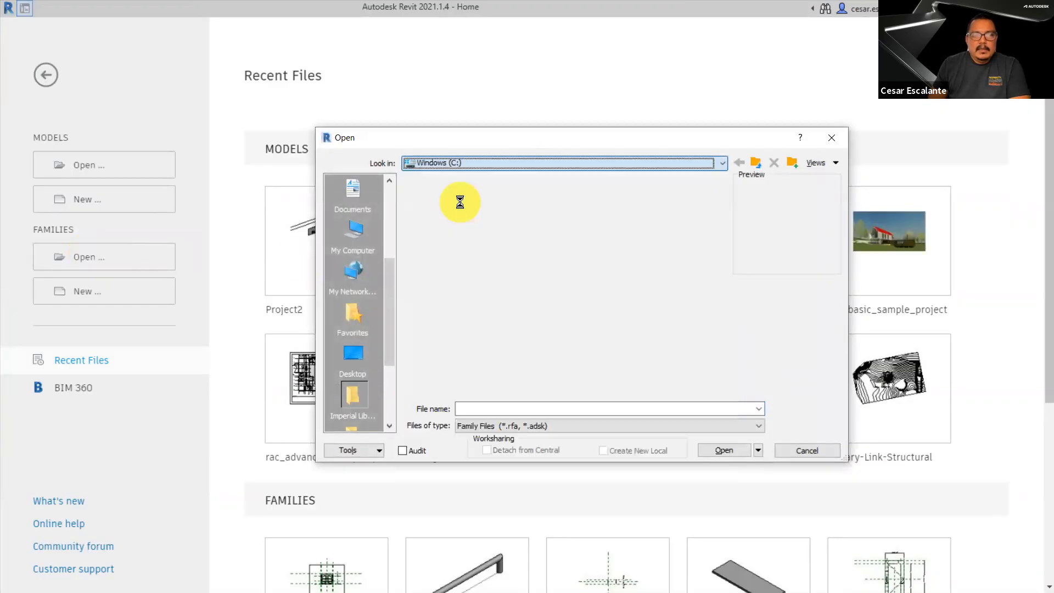
{"action": "scroll", "coordinate": [501, 282], "scroll_direction": "down", "scroll_amount": 1}
{"action": "scroll", "coordinate": [505, 285], "scroll_direction": "up", "scroll_amount": 1}
{"action": "double_click", "coordinate": [446, 198]}
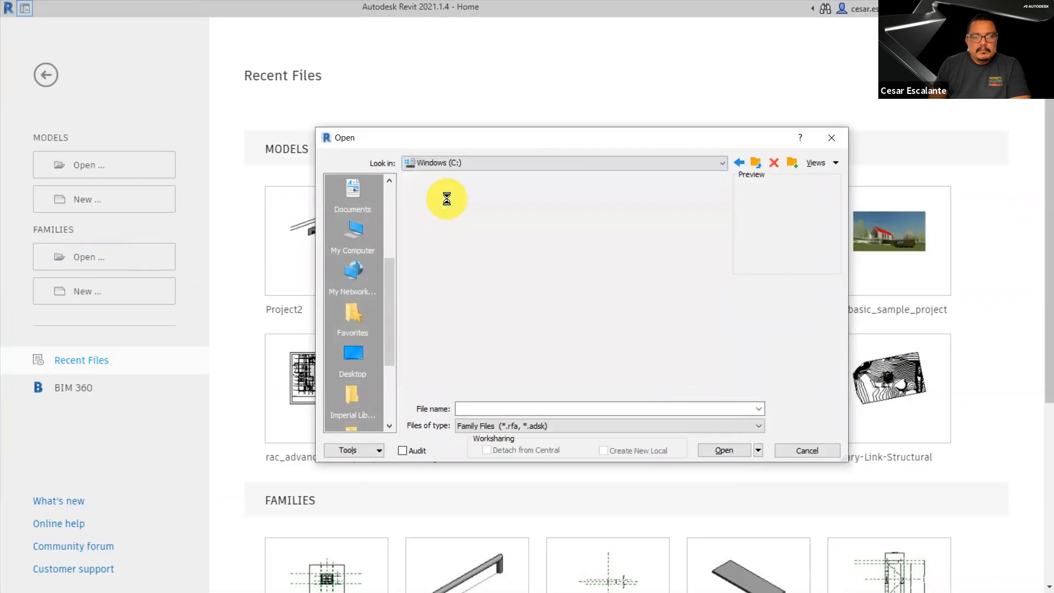
{"action": "double_click", "coordinate": [464, 301]}
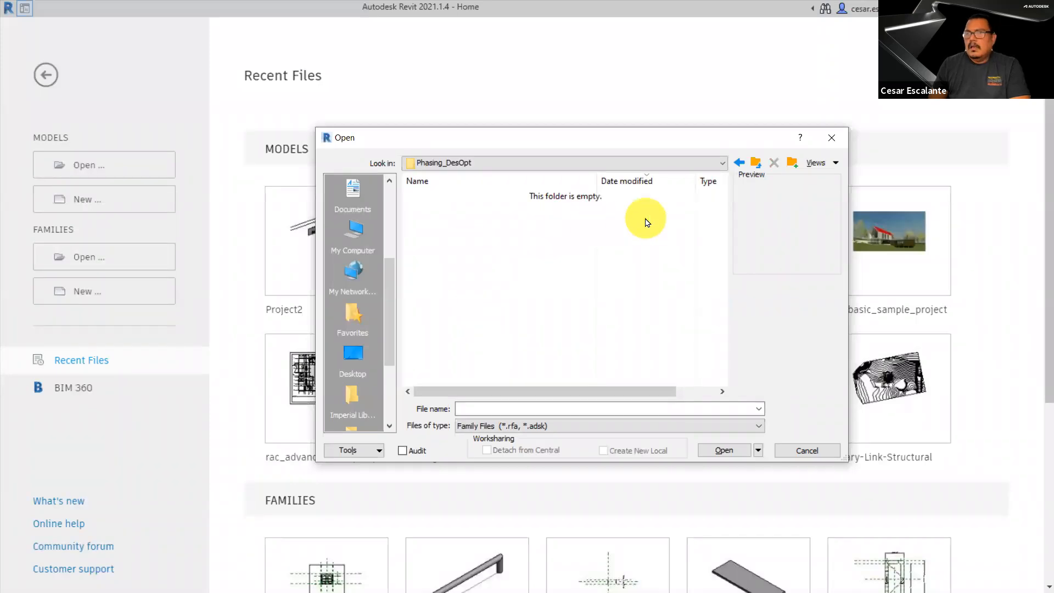
{"action": "left_click", "coordinate": [570, 164]}
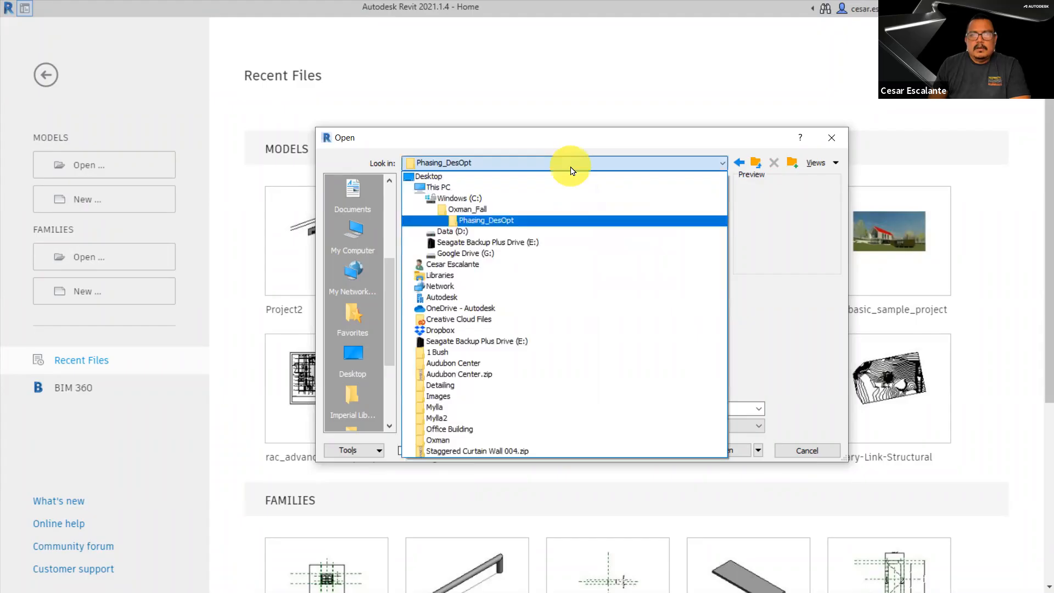
{"action": "left_click", "coordinate": [467, 209]}
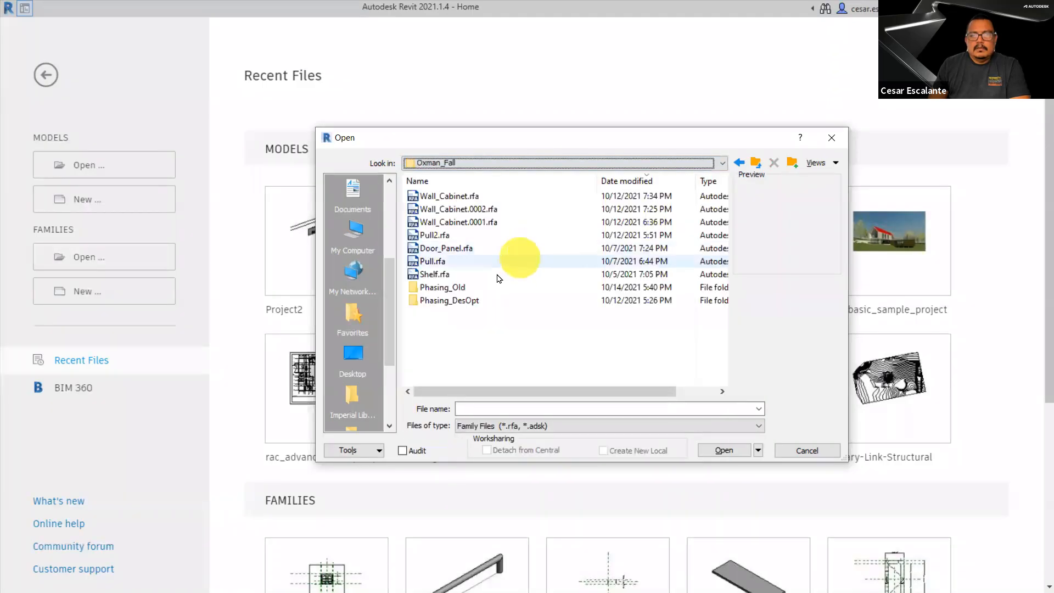
{"action": "double_click", "coordinate": [463, 300]}
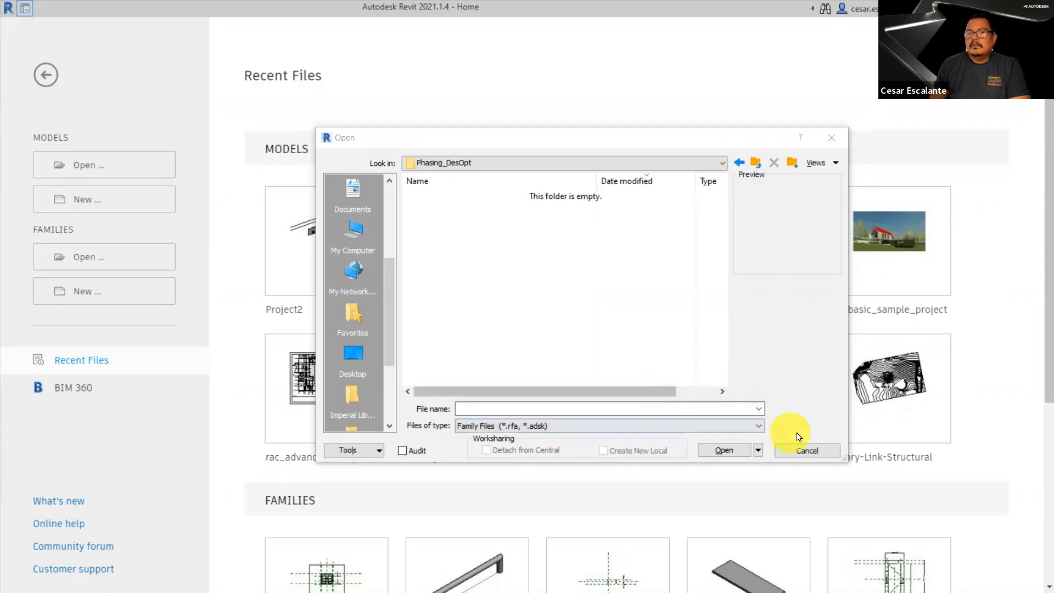
{"action": "left_click", "coordinate": [807, 450]}
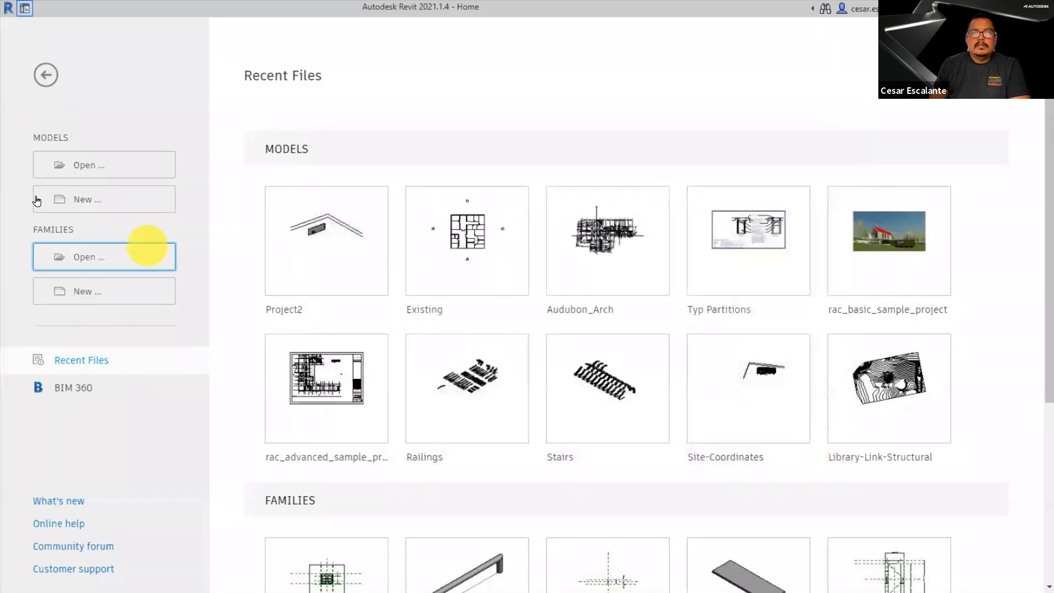
Open the model Existing.rvt from the Phasing_DesOpt folder on the Windows (C:) drive
{"action": "left_click", "coordinate": [122, 168]}
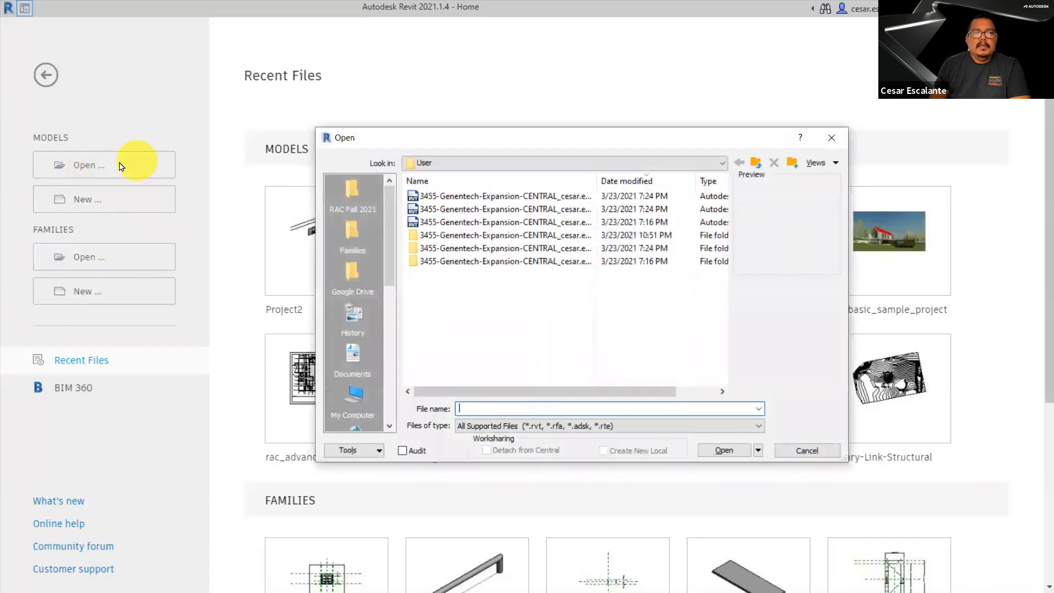
{"action": "left_click", "coordinate": [496, 163]}
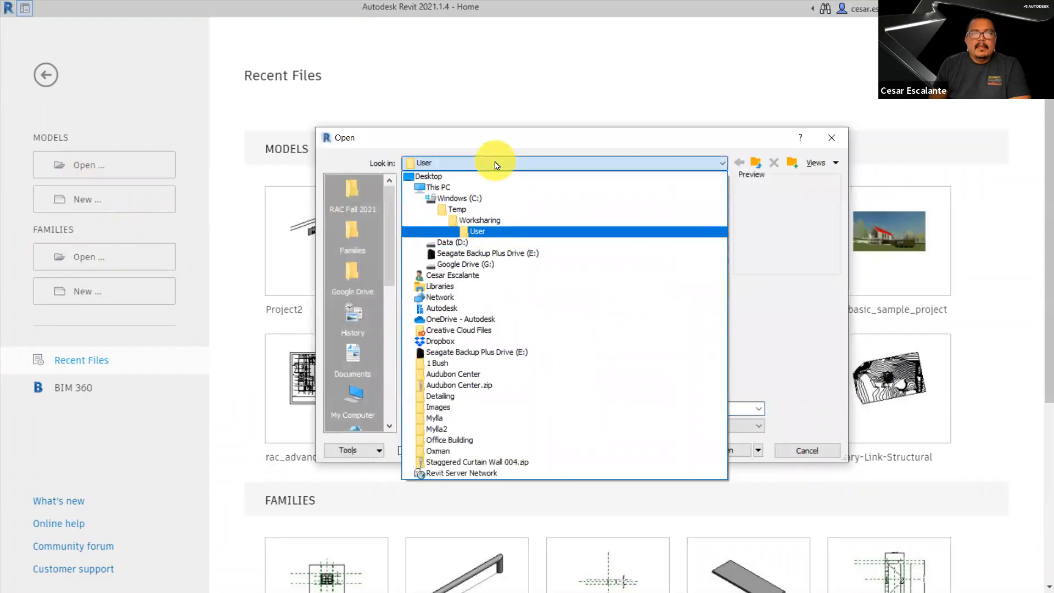
{"action": "left_click", "coordinate": [483, 199]}
{"action": "double_click", "coordinate": [466, 197]}
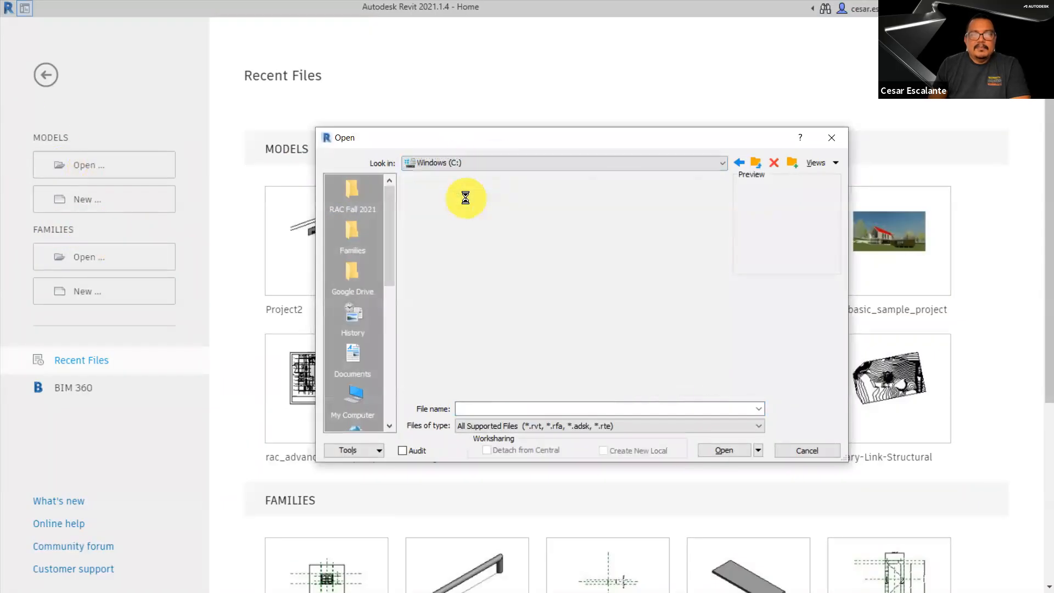
{"action": "double_click", "coordinate": [452, 298]}
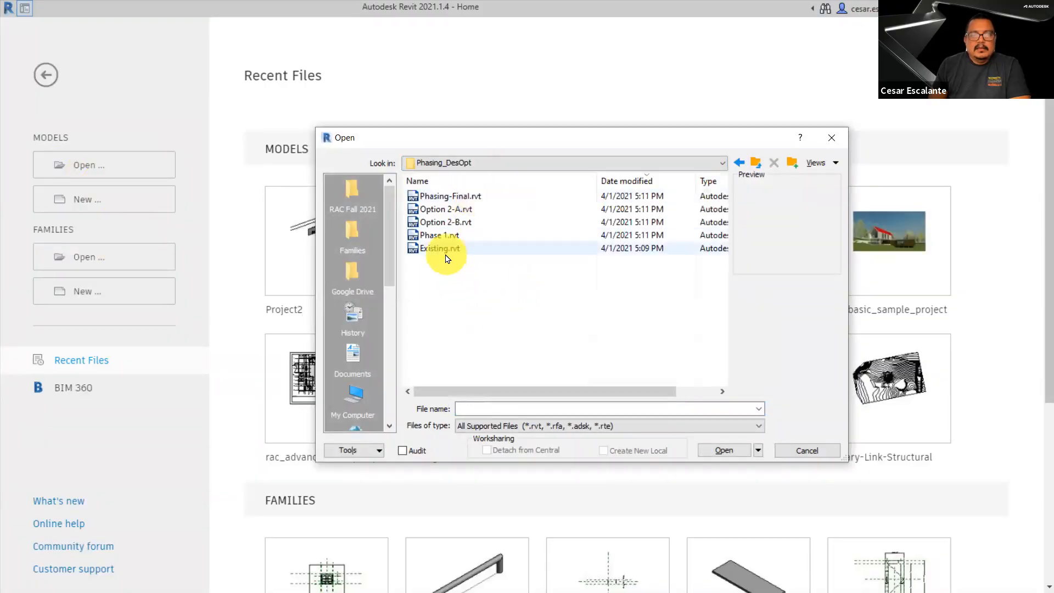
{"action": "left_click", "coordinate": [446, 255]}
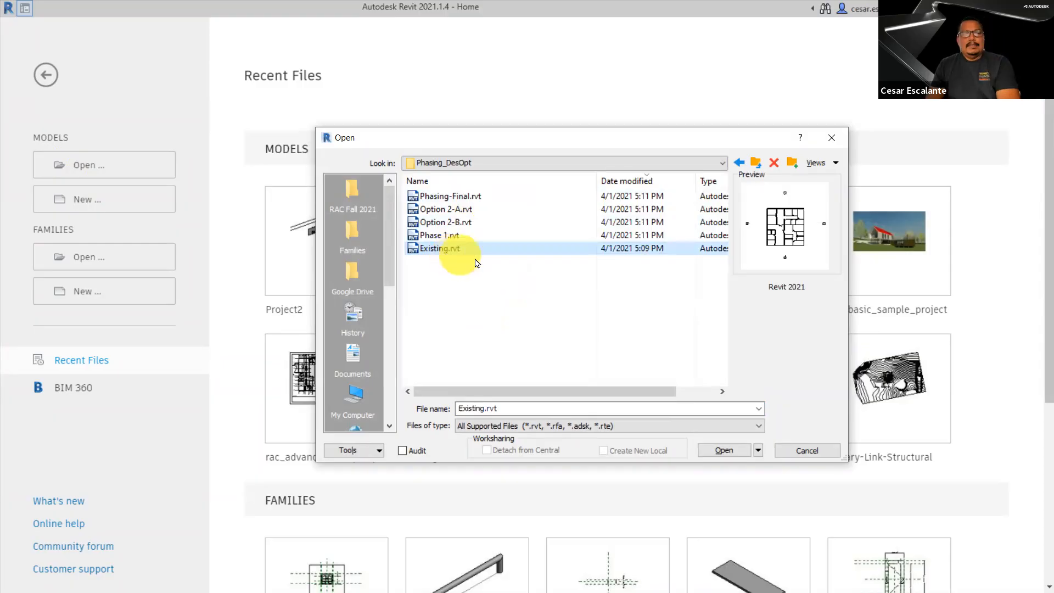
{"action": "left_click", "coordinate": [724, 449]}
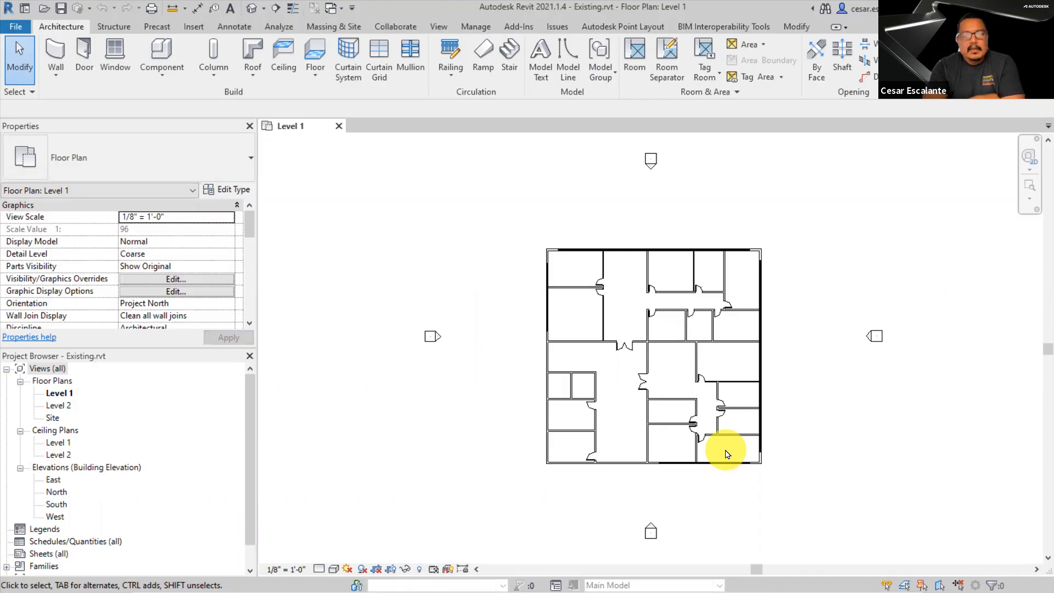
Circle the plan's upper rooms as area 1 and the lower-right rooms as area 2, then clear the markup
{"action": "scroll", "coordinate": [729, 448], "scroll_direction": "up", "scroll_amount": 3}
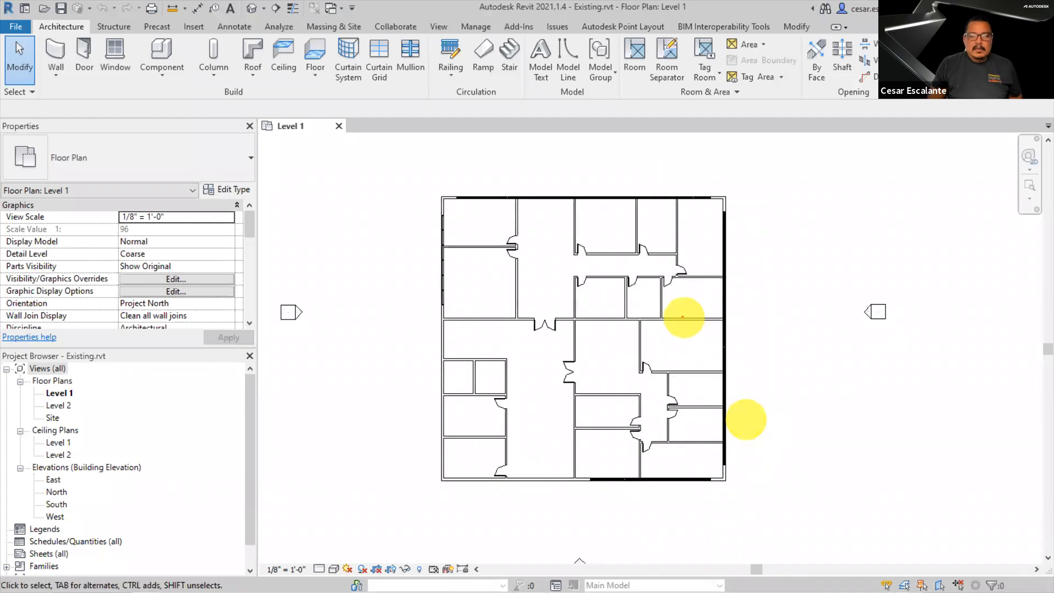
{"action": "mouse_move", "coordinate": [702, 204]}
{"action": "left_mouse_down"}
{"action": "mouse_move", "coordinate": [499, 214]}
{"action": "mouse_move", "coordinate": [559, 300]}
{"action": "mouse_move", "coordinate": [671, 218]}
{"action": "left_mouse_up"}
{"action": "left_click_drag", "start_coordinate": [582, 236], "coordinate": [602, 279]}
{"action": "mouse_move", "coordinate": [690, 336]}
{"action": "left_mouse_down"}
{"action": "mouse_move", "coordinate": [572, 358]}
{"action": "mouse_move", "coordinate": [704, 409]}
{"action": "mouse_move", "coordinate": [678, 356]}
{"action": "left_mouse_up"}
{"action": "mouse_move", "coordinate": [619, 397]}
{"action": "left_mouse_down"}
{"action": "mouse_move", "coordinate": [637, 421]}
{"action": "mouse_move", "coordinate": [656, 418]}
{"action": "left_mouse_up"}
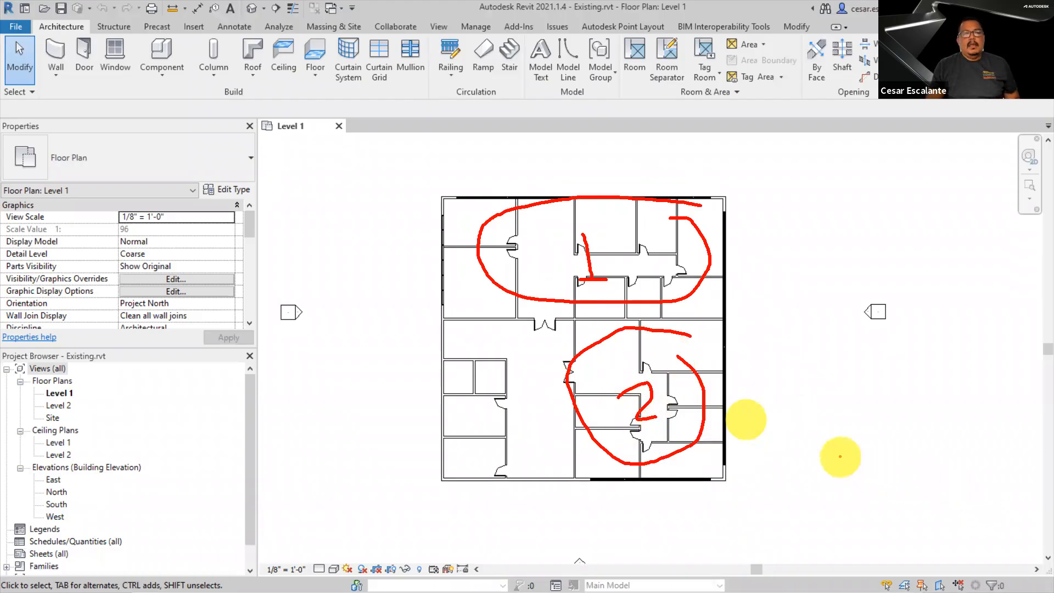
{"action": "key", "text": "Escape"}
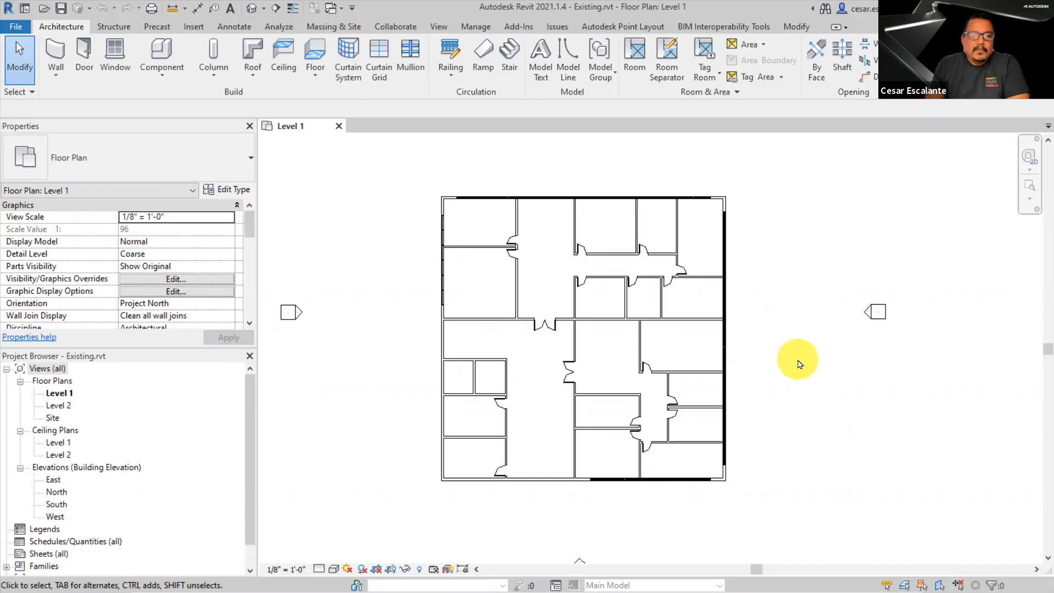
Open the project phases settings and move the Phasing dialog clear of the view properties
{"action": "scroll", "coordinate": [774, 337], "scroll_direction": "up", "scroll_amount": 2}
{"action": "middle_click_drag", "start_coordinate": [773, 339], "coordinate": [823, 337]}
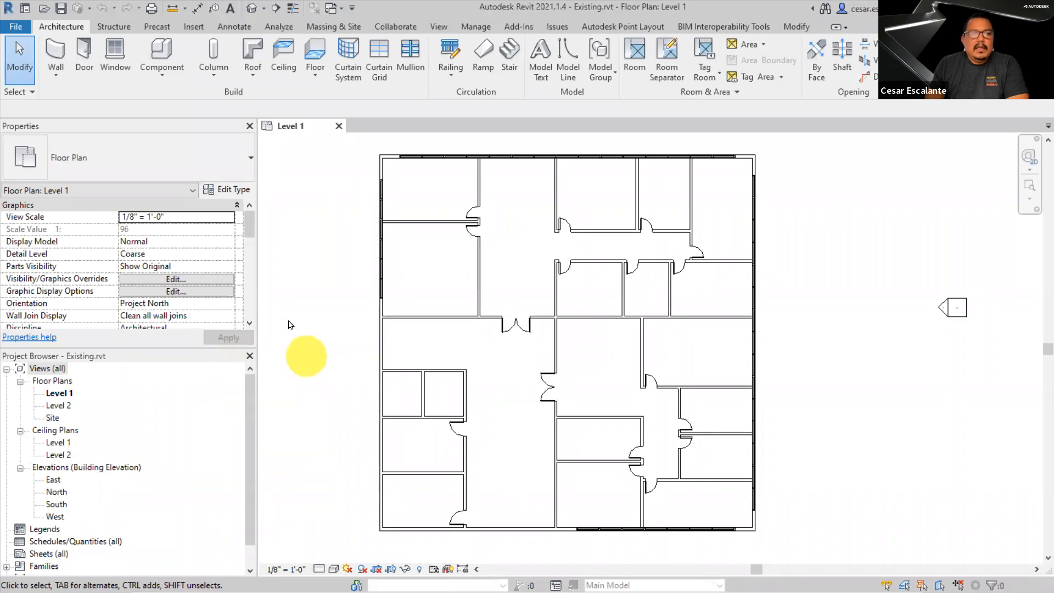
{"action": "left_click_drag", "start_coordinate": [252, 246], "coordinate": [250, 287]}
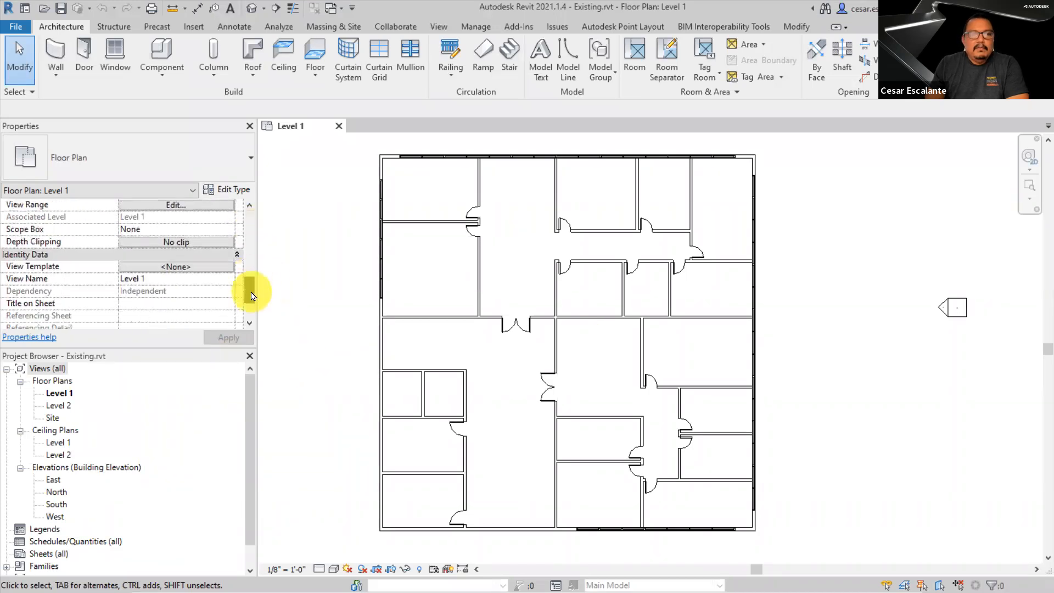
{"action": "left_click", "coordinate": [484, 29]}
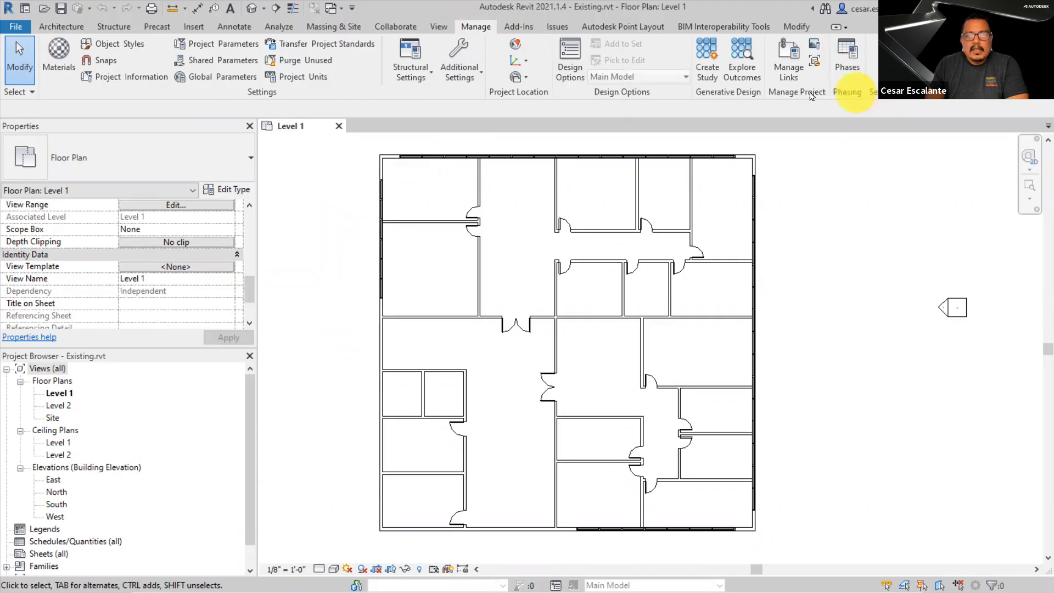
{"action": "left_click", "coordinate": [843, 71]}
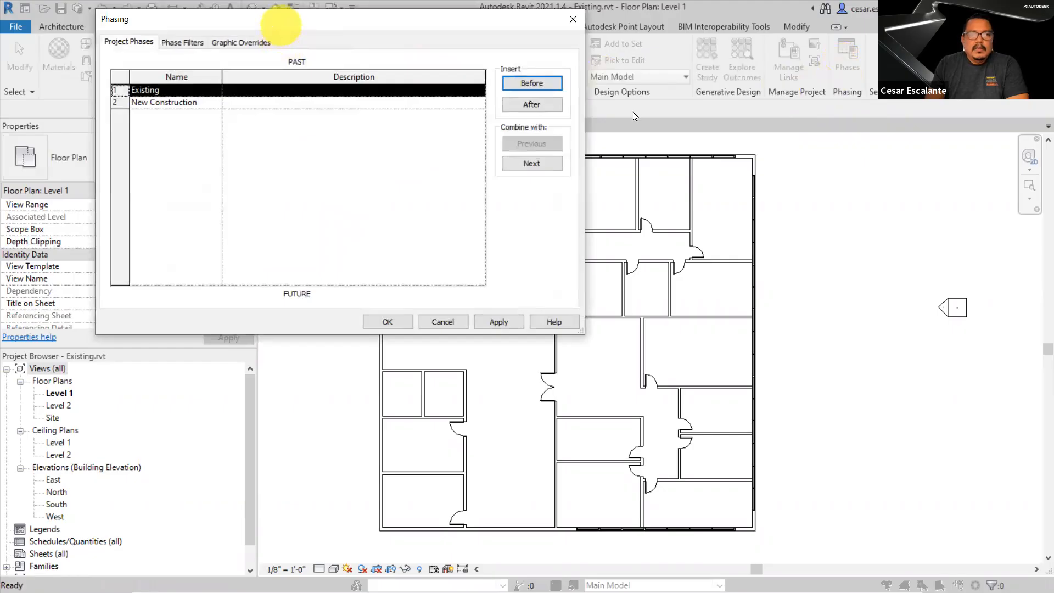
{"action": "left_click_drag", "start_coordinate": [278, 25], "coordinate": [631, 107]}
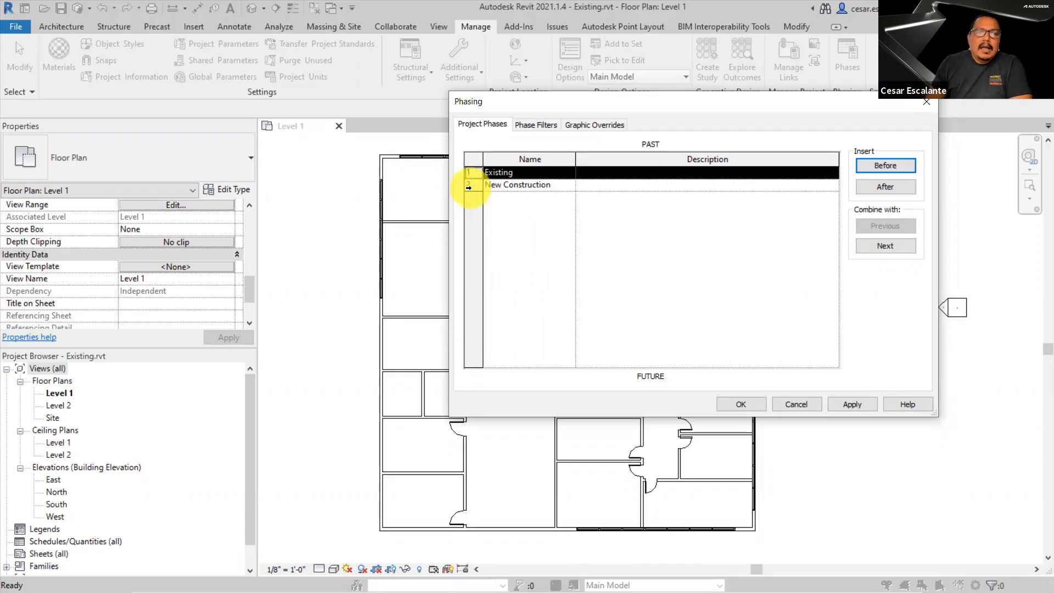
Rename the New Construction phase as Phase 1 and insert another phase after it
{"action": "left_click", "coordinate": [469, 187]}
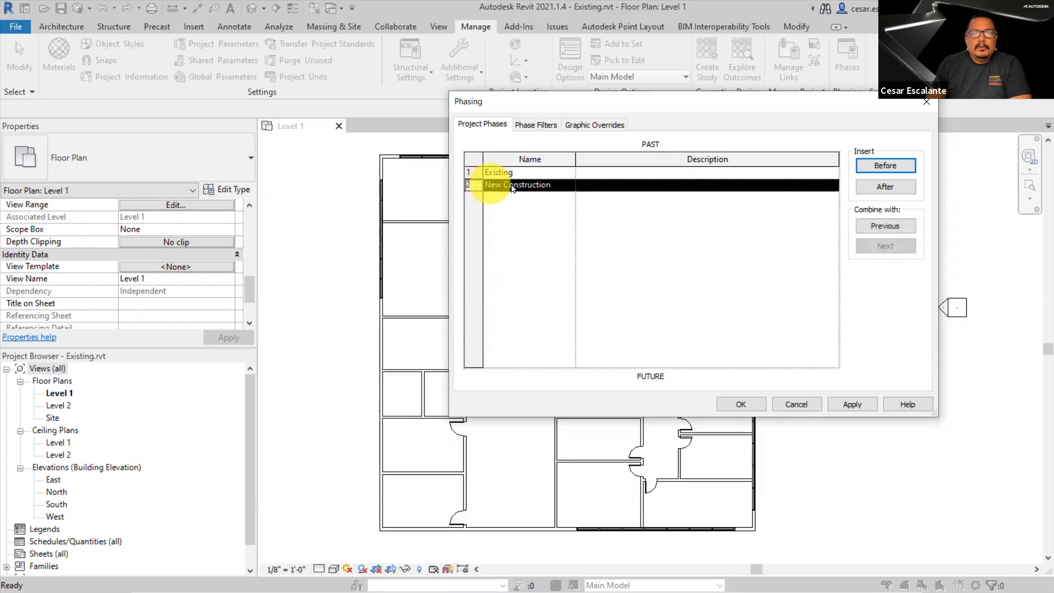
{"action": "left_click", "coordinate": [518, 184]}
{"action": "left_click", "coordinate": [517, 183]}
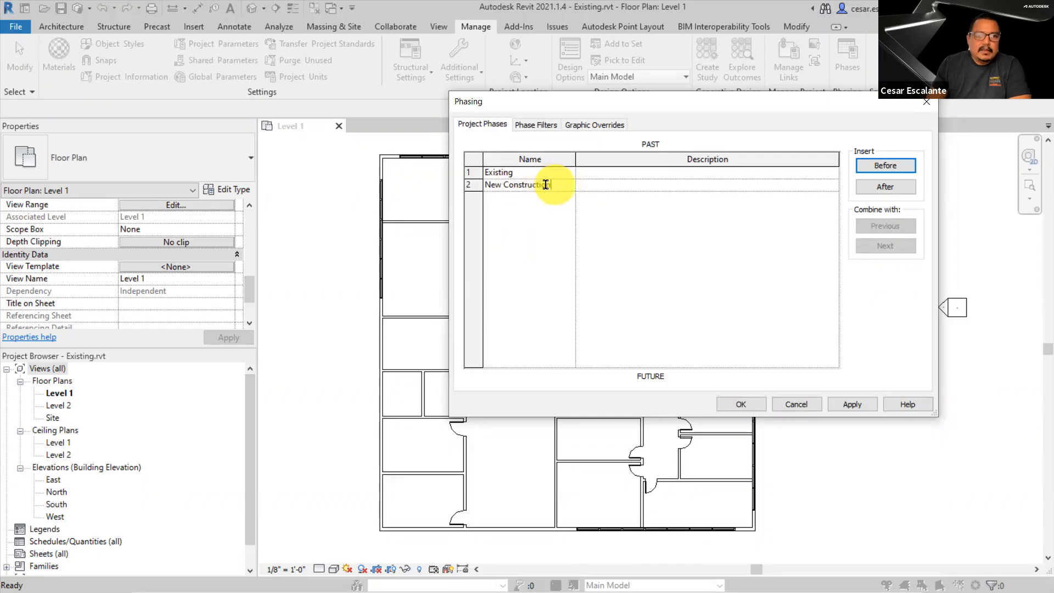
{"action": "left_click_drag", "start_coordinate": [545, 184], "coordinate": [460, 191]}
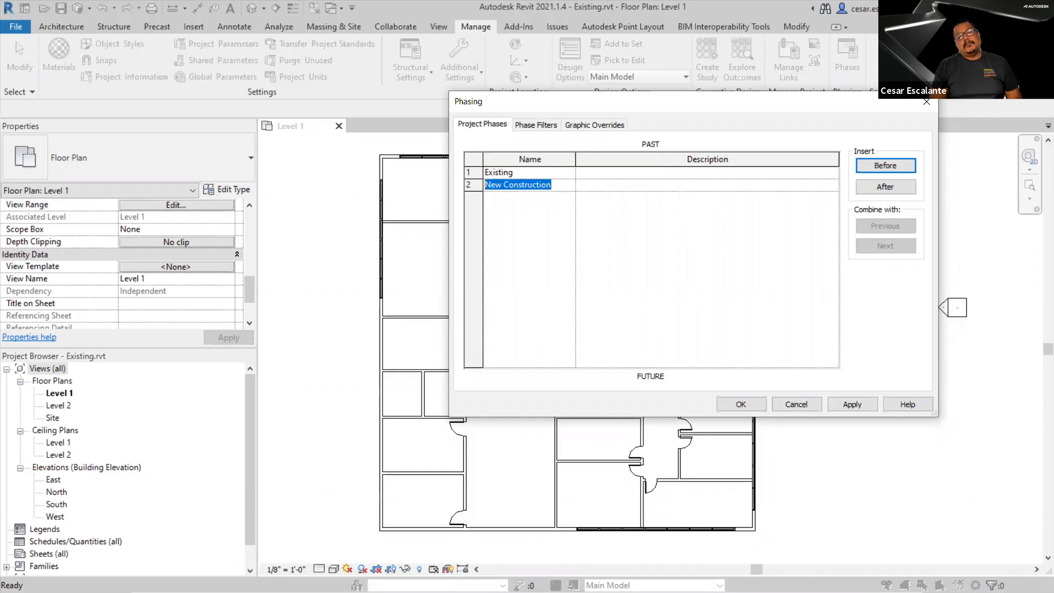
{"action": "type", "text": "Ph"}
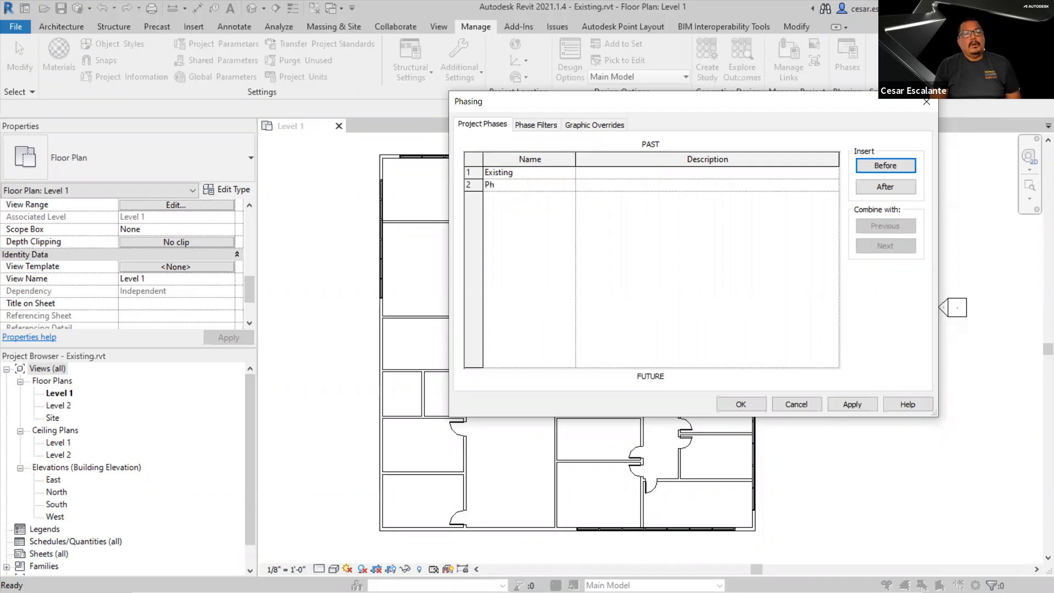
{"action": "type", "text": "ase 1"}
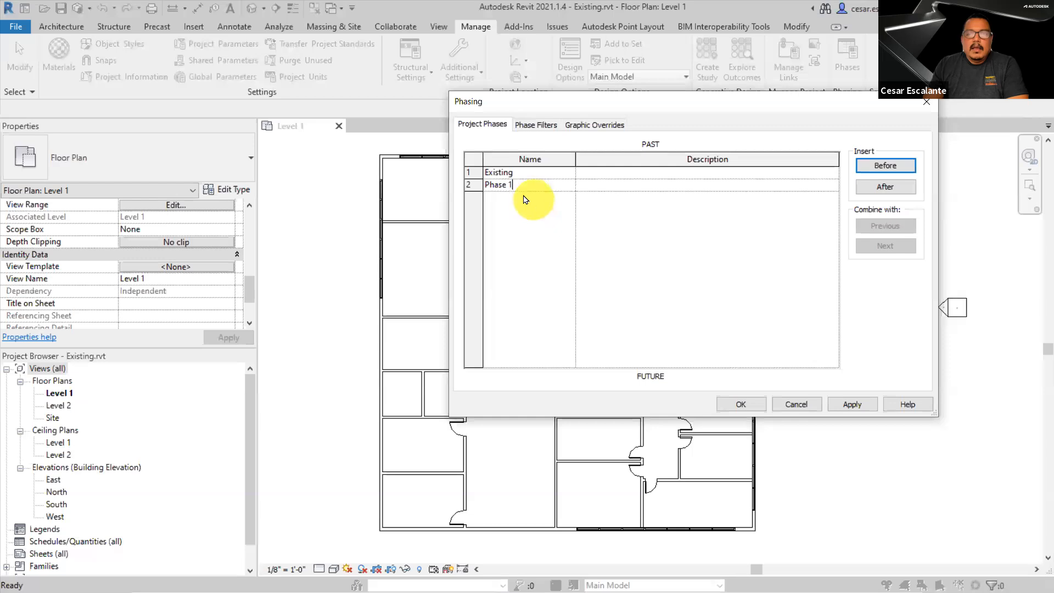
{"action": "left_click", "coordinate": [472, 185]}
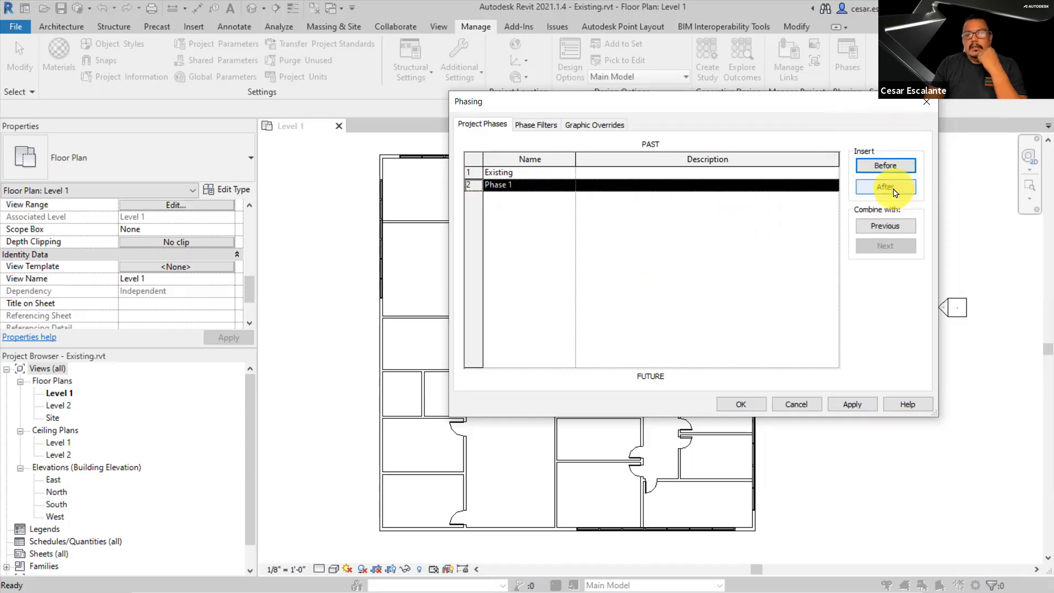
{"action": "left_click", "coordinate": [895, 190]}
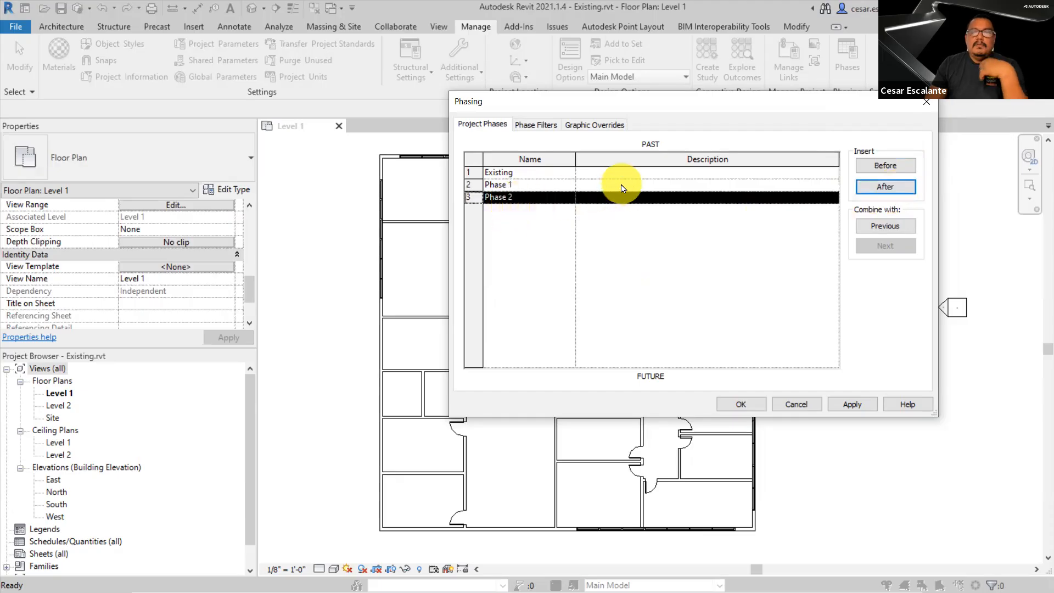
Enter "New retrofit phase 1" as the description of Phase 1
{"action": "left_click", "coordinate": [622, 185]}
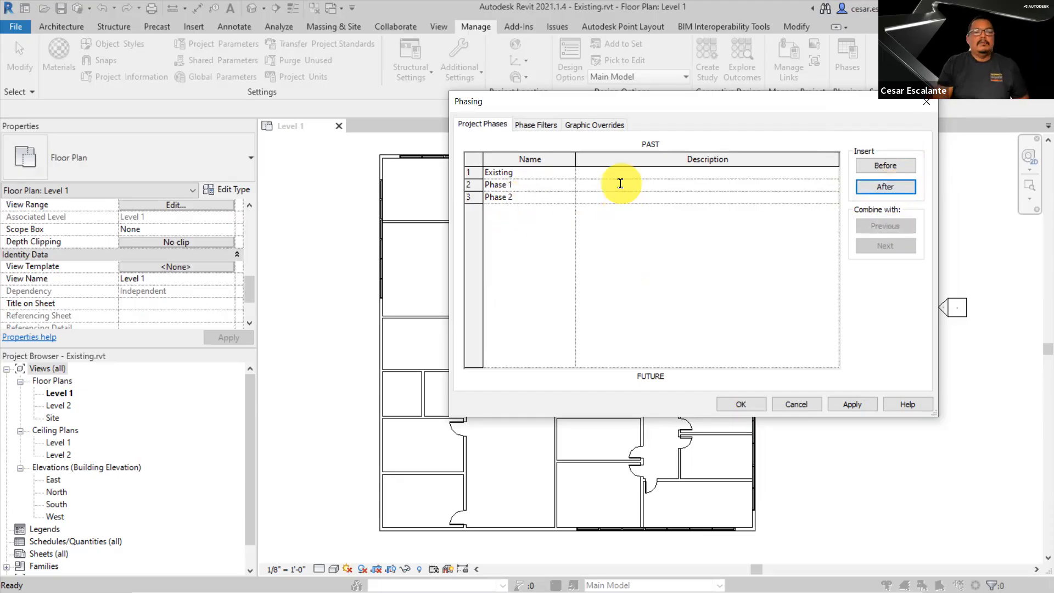
{"action": "type", "text": "New c"}
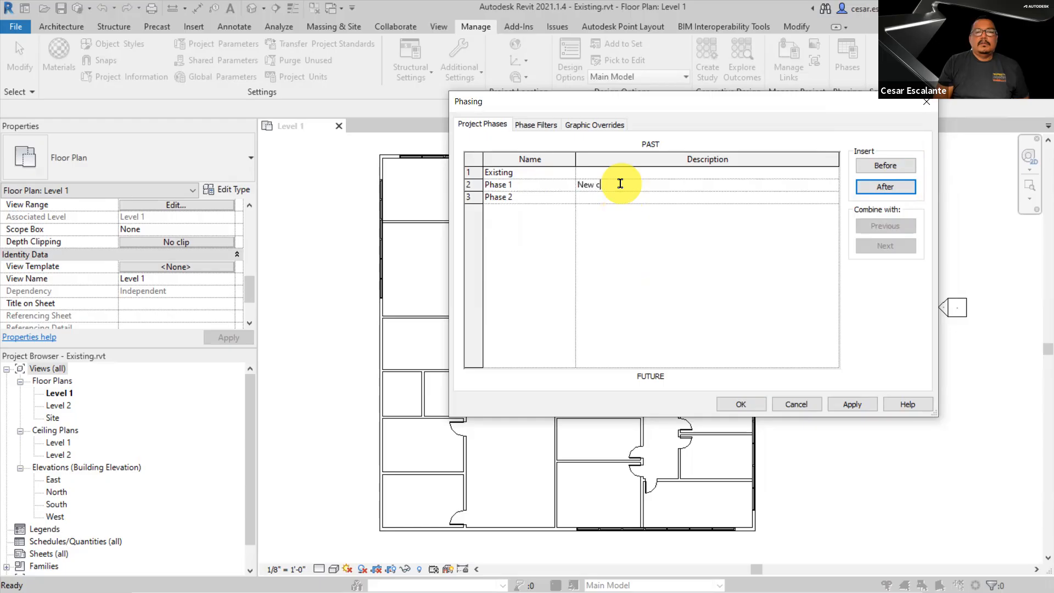
{"action": "type", "text": "onstruction"}
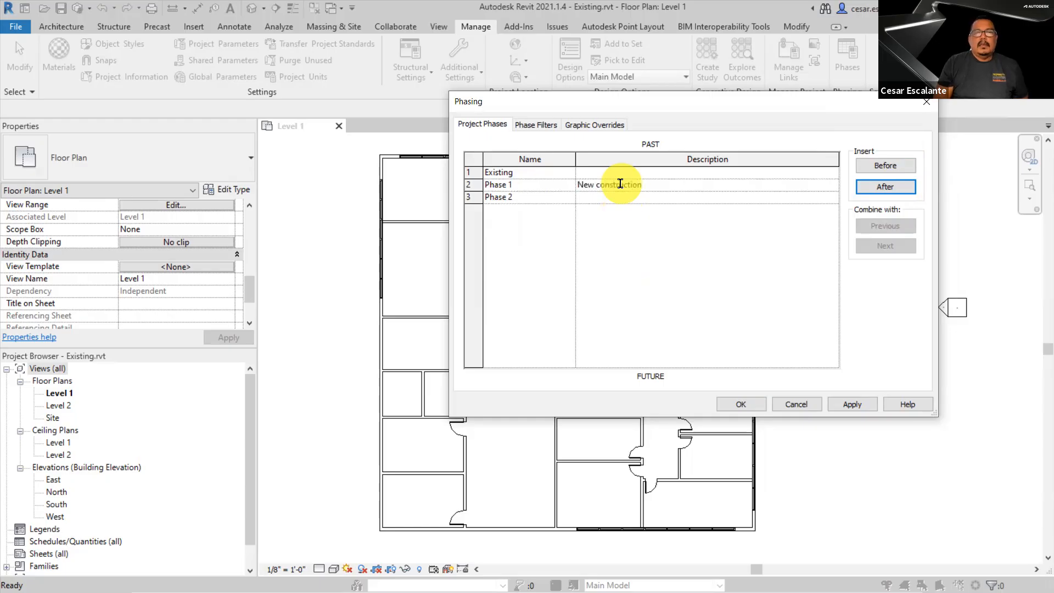
{"action": "key", "text": "BackSpace"}
{"action": "key", "text": "BackSpace"}
{"action": "key", "text": "BackSpace"}
{"action": "key", "text": "BackSpace"}
{"action": "key", "text": "BackSpace"}
{"action": "key", "text": "BackSpace"}
{"action": "key", "text": "BackSpace"}
{"action": "key", "text": "BackSpace"}
{"action": "key", "text": "BackSpace"}
{"action": "key", "text": "BackSpace"}
{"action": "key", "text": "BackSpace"}
{"action": "key", "text": "BackSpace"}
{"action": "type", "text": "retrofit phase"}
{"action": "key", "text": "BackSpace"}
{"action": "key", "text": "BackSpace"}
{"action": "key", "text": "BackSpace"}
{"action": "key", "text": "BackSpace"}
{"action": "key", "text": "BackSpace"}
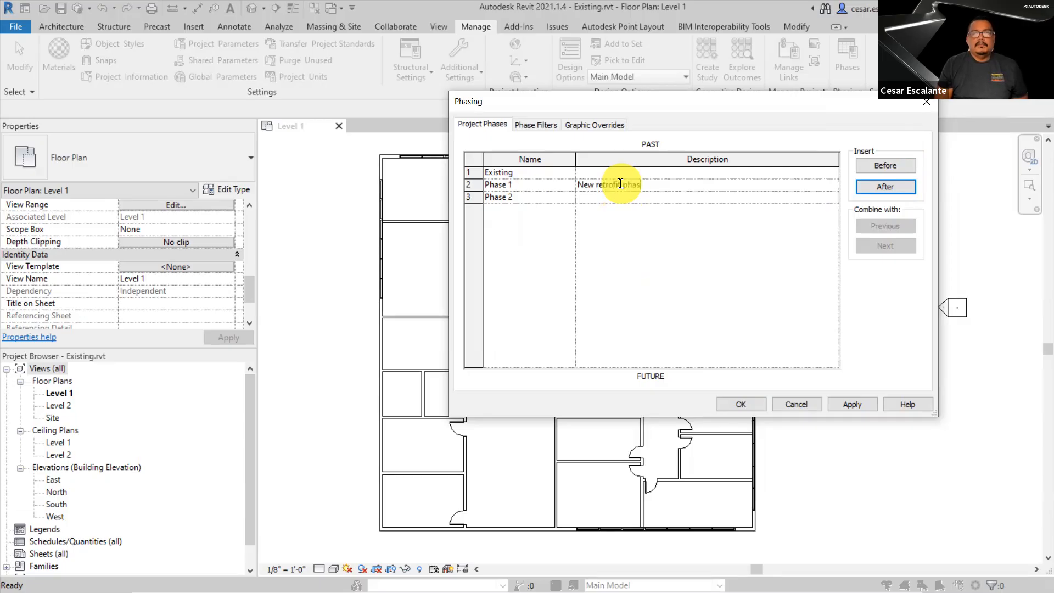
{"action": "type", "text": "phase 1"}
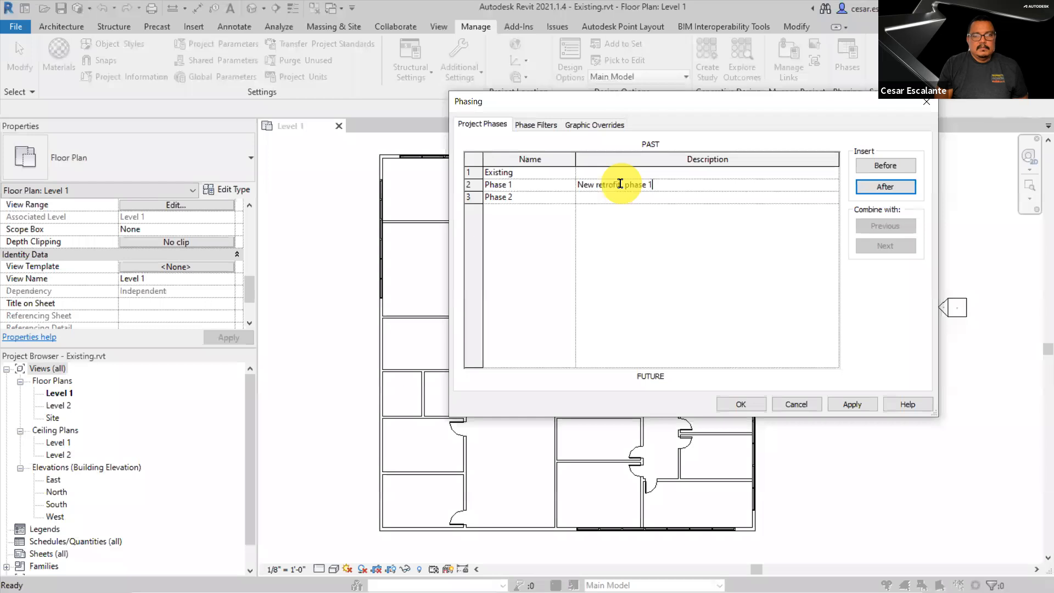
Describe Phase 2 as "New retrofit phase 2" and apply the project phase changes
{"action": "left_click", "coordinate": [655, 196]}
{"action": "type", "text": "New "}
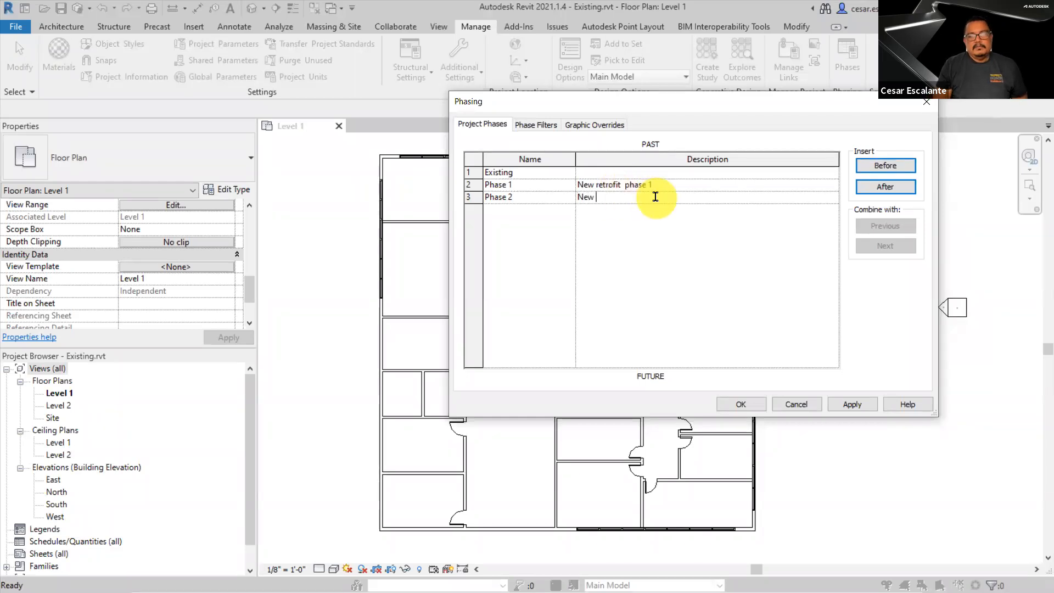
{"action": "type", "text": "retrof"}
{"action": "key", "text": "BackSpace"}
{"action": "key", "text": "BackSpace"}
{"action": "type", "text": "f"}
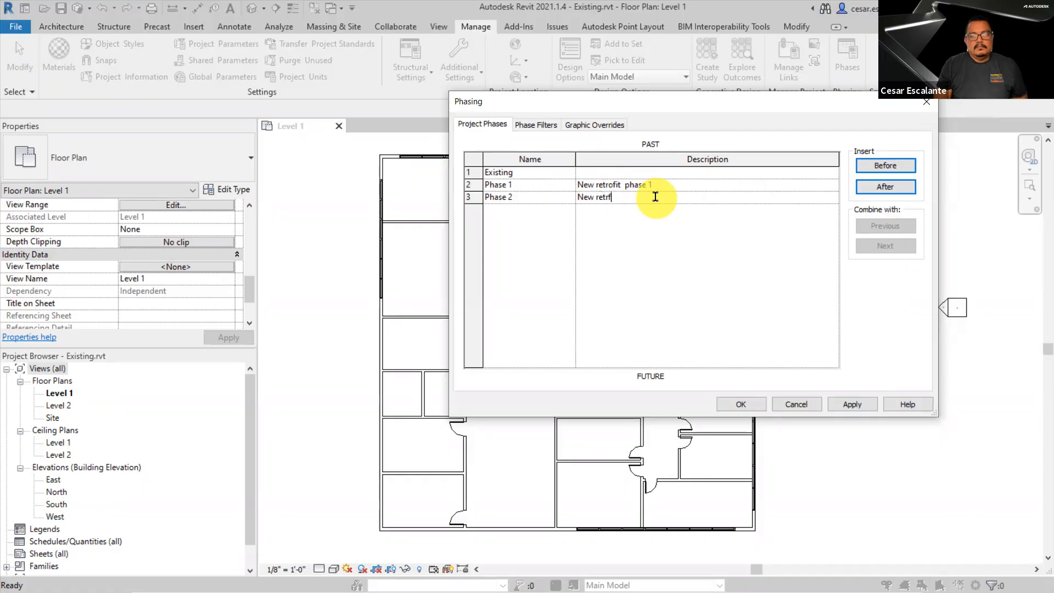
{"action": "key", "text": "BackSpace"}
{"action": "type", "text": "ofit phase 2"}
{"action": "left_click", "coordinate": [757, 253]}
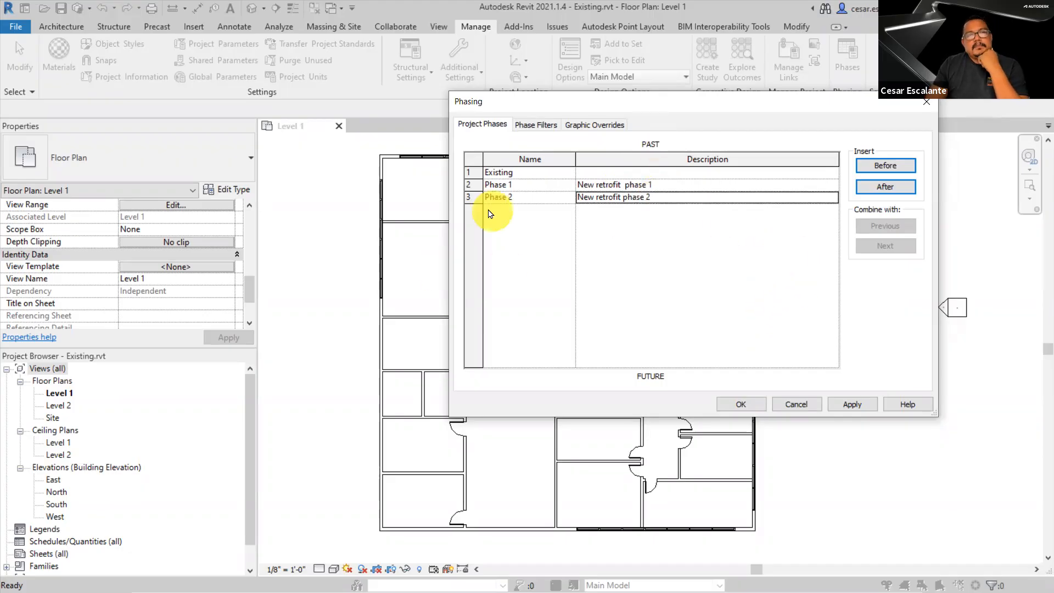
{"action": "left_click", "coordinate": [857, 407]}
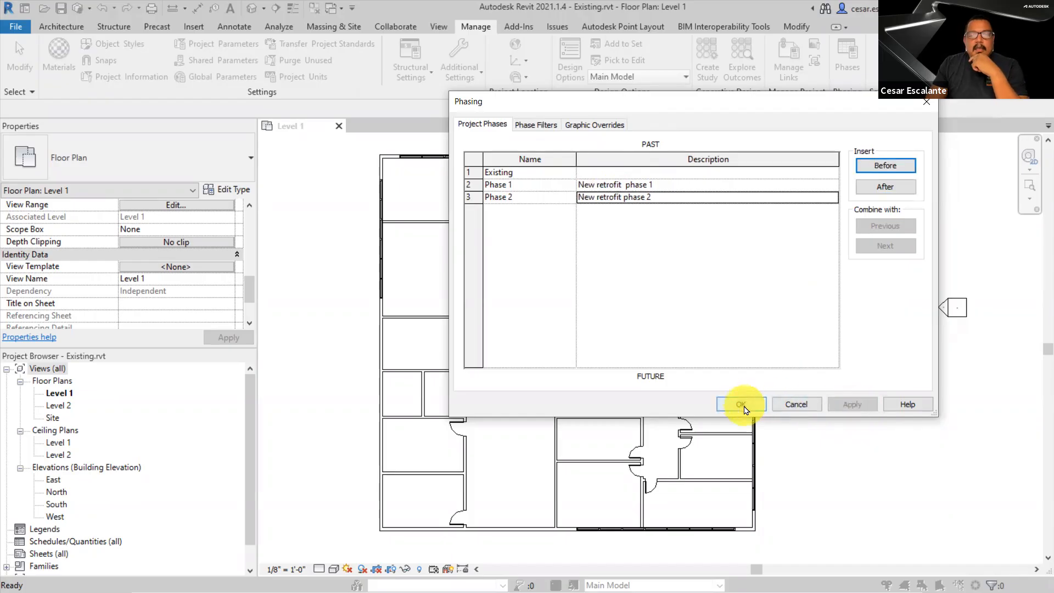
{"action": "left_click", "coordinate": [739, 405]}
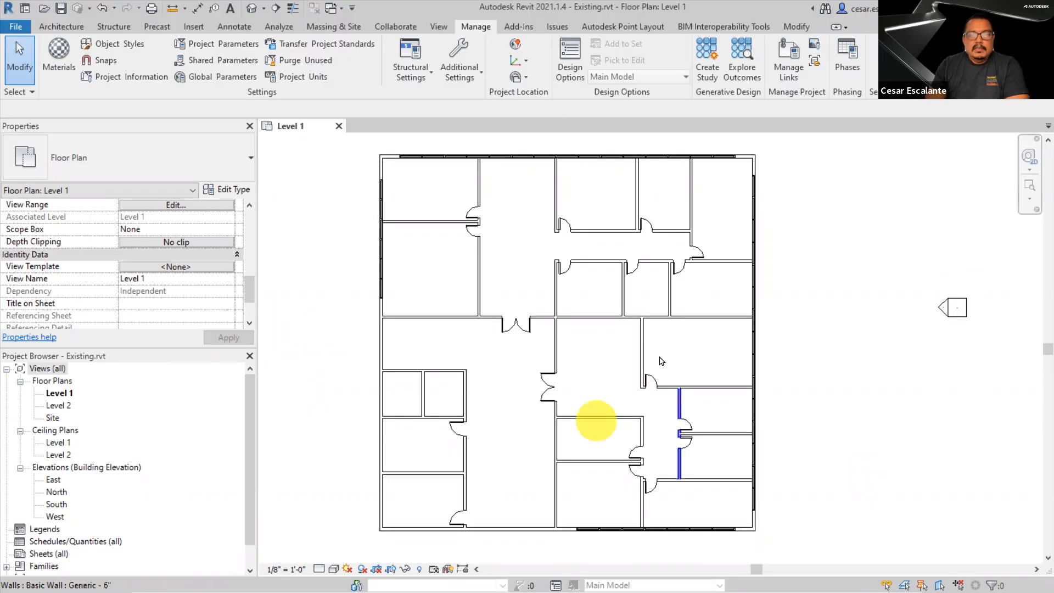
Enlarge the properties area to expose the Phasing settings and select the horizontal double-door wall to check its phase assignment
{"action": "middle_click_drag", "start_coordinate": [788, 281], "coordinate": [853, 282]}
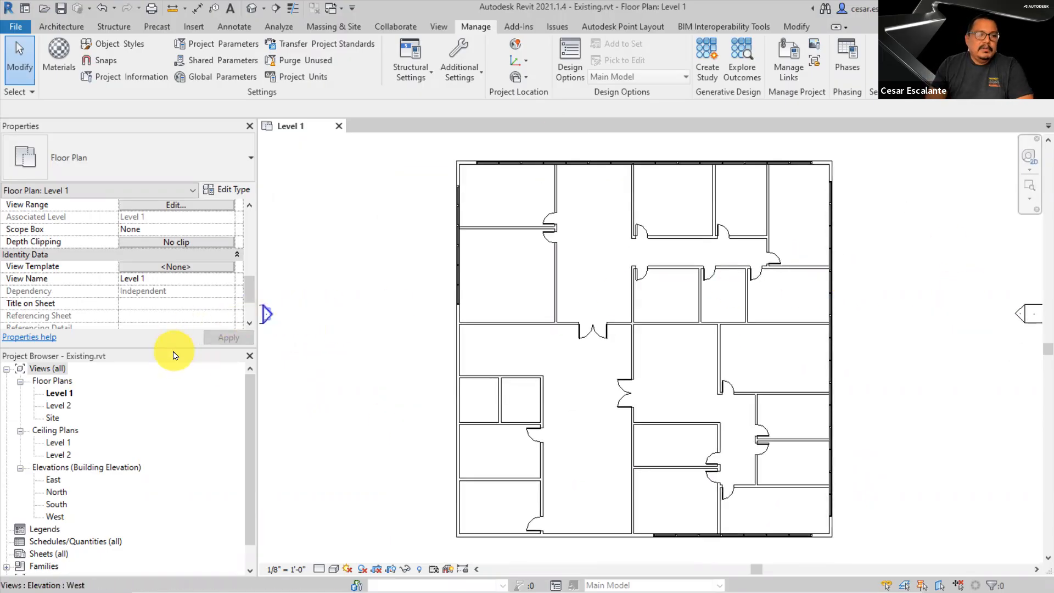
{"action": "left_click_drag", "start_coordinate": [161, 460], "coordinate": [161, 461]}
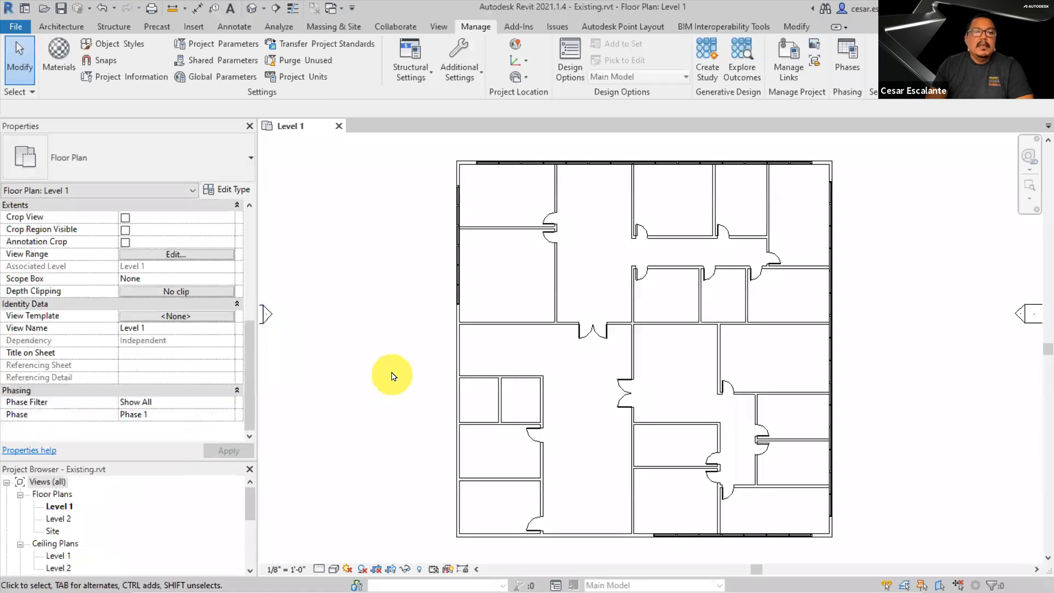
{"action": "scroll", "coordinate": [464, 336], "scroll_direction": "up", "scroll_amount": 6}
{"action": "left_click", "coordinate": [610, 256]}
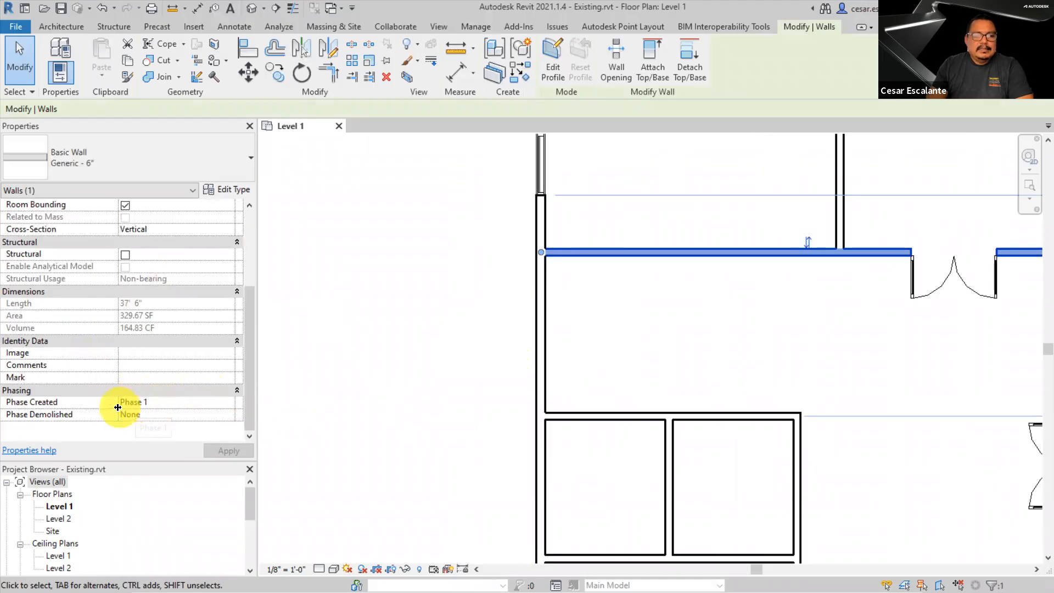
{"action": "scroll", "coordinate": [362, 381], "scroll_direction": "down", "scroll_amount": 3}
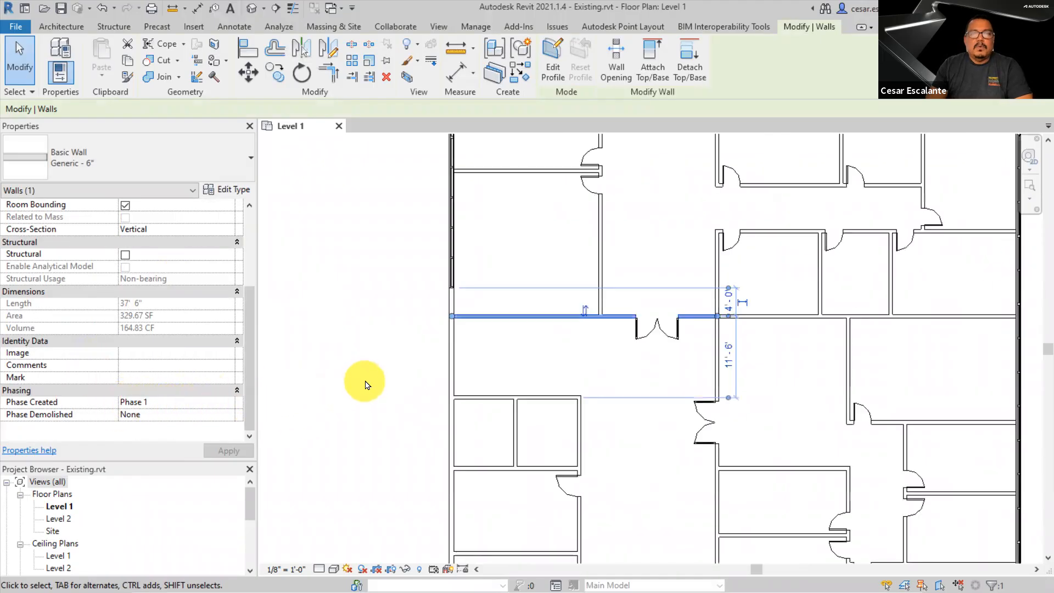
Check the phasing settings of the Level 1 view, then inspect the Phase Created of a single-flush door in the plan's eastern rooms
{"action": "left_click", "coordinate": [379, 377]}
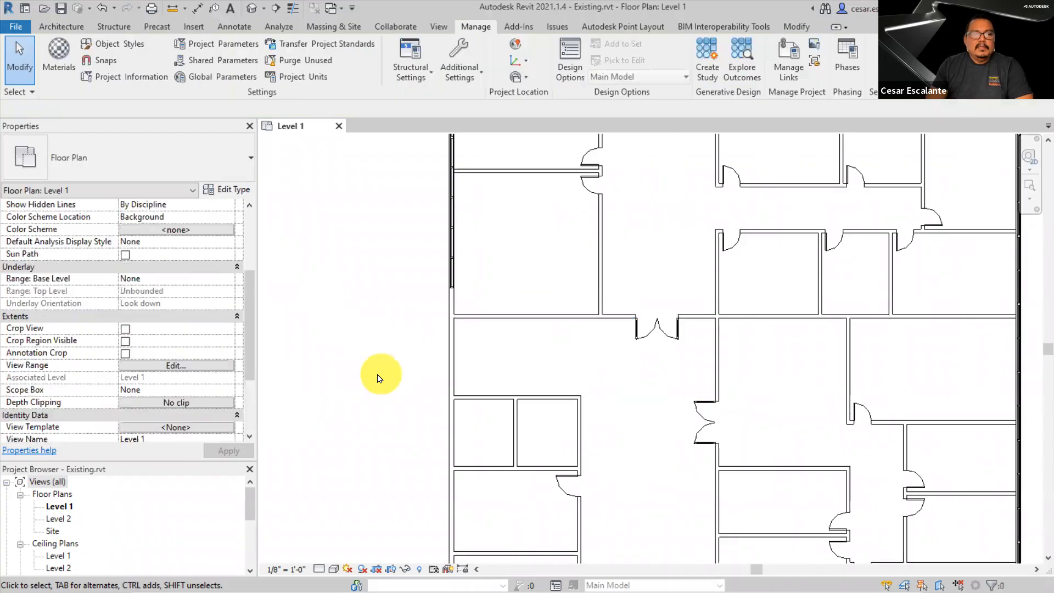
{"action": "left_click_drag", "start_coordinate": [248, 360], "coordinate": [245, 451]}
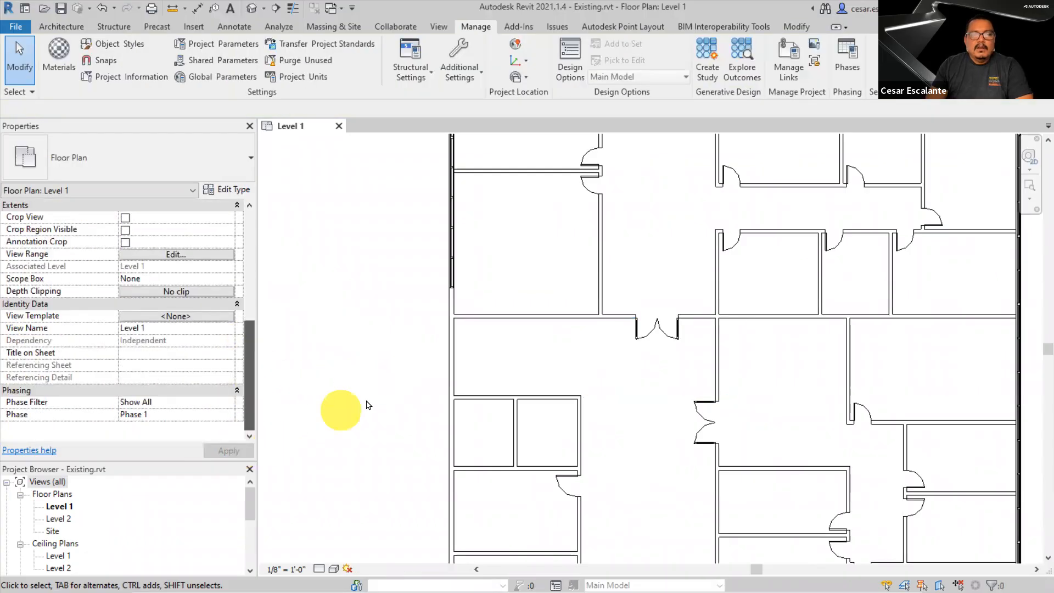
{"action": "scroll", "coordinate": [351, 407], "scroll_direction": "down", "scroll_amount": 3}
{"action": "scroll", "coordinate": [650, 410], "scroll_direction": "up", "scroll_amount": 5}
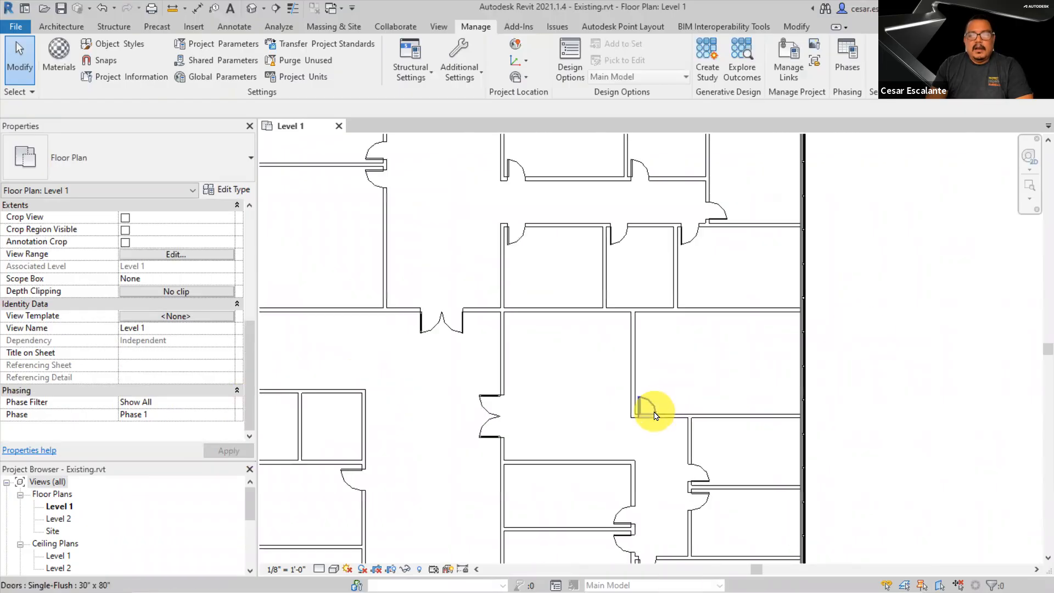
{"action": "left_click", "coordinate": [653, 406]}
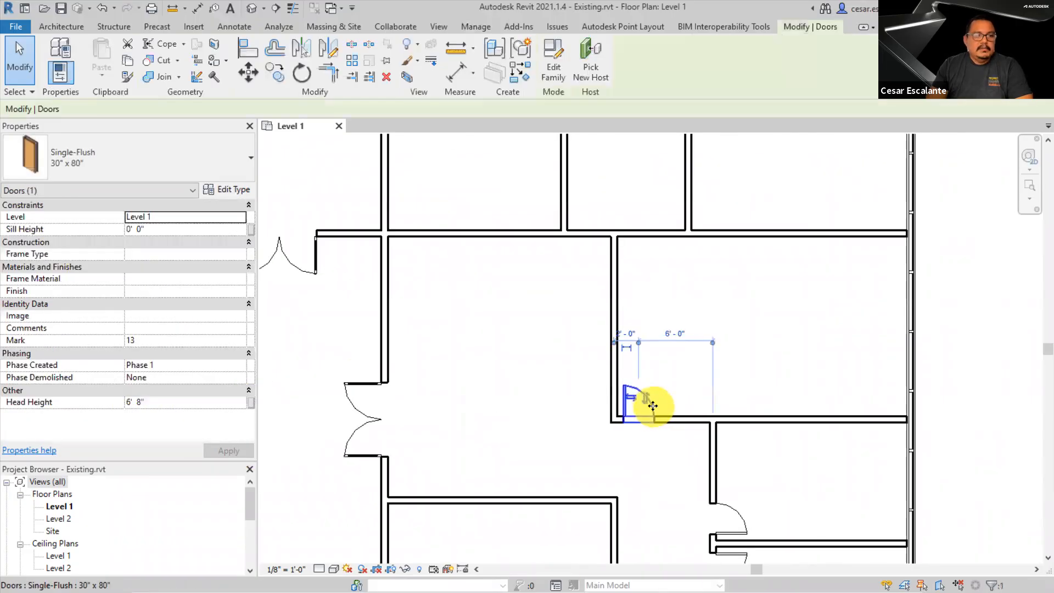
{"action": "left_click", "coordinate": [522, 432]}
{"action": "scroll", "coordinate": [535, 424], "scroll_direction": "down", "scroll_amount": 3}
{"action": "middle_click_drag", "start_coordinate": [642, 391], "coordinate": [932, 382]}
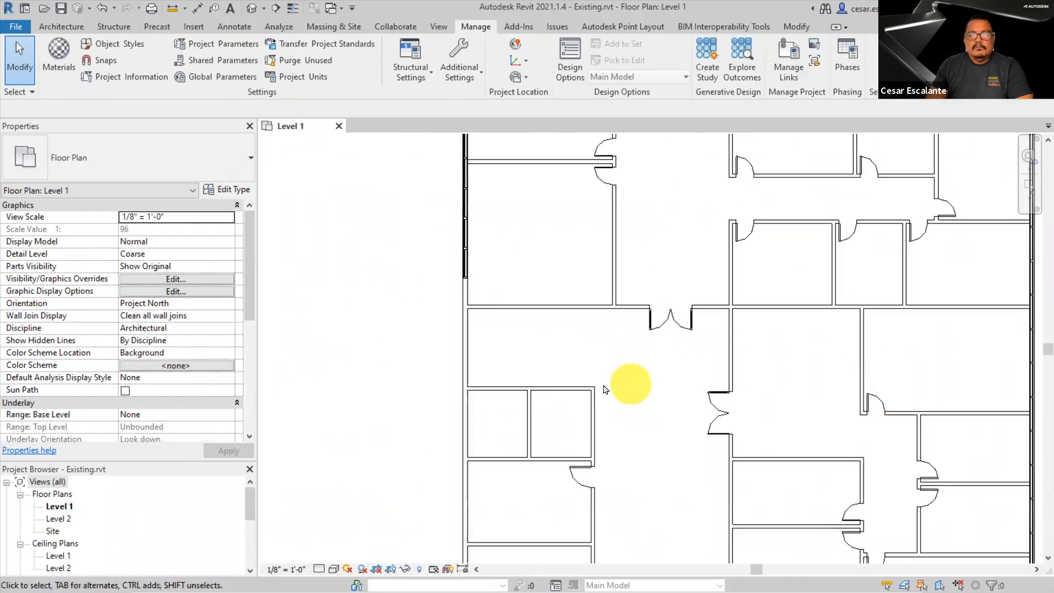
{"action": "scroll", "coordinate": [604, 389], "scroll_direction": "down", "scroll_amount": 2}
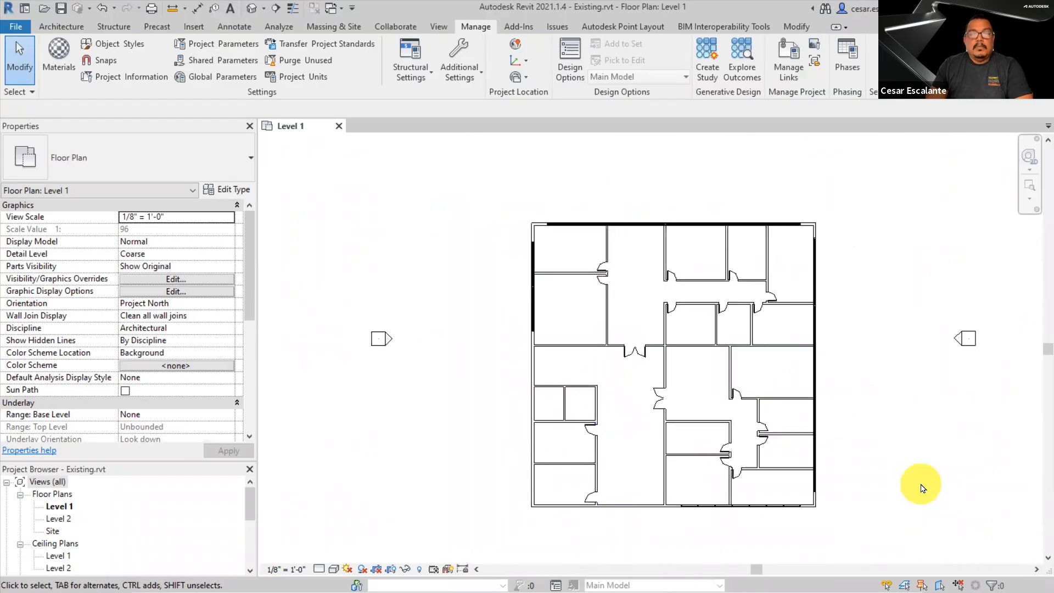
Set Phase Created to Existing for the vertical corridor wall along the small southwest rooms
{"action": "scroll", "coordinate": [590, 420], "scroll_direction": "up", "scroll_amount": 5}
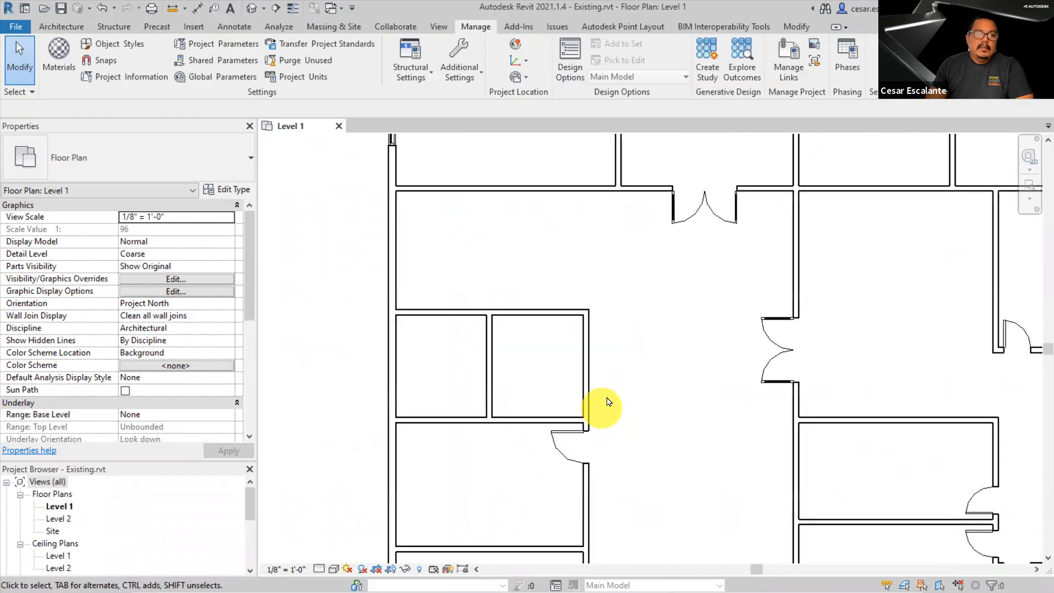
{"action": "middle_click_drag", "start_coordinate": [608, 402], "coordinate": [699, 315]}
{"action": "left_click", "coordinate": [681, 301]}
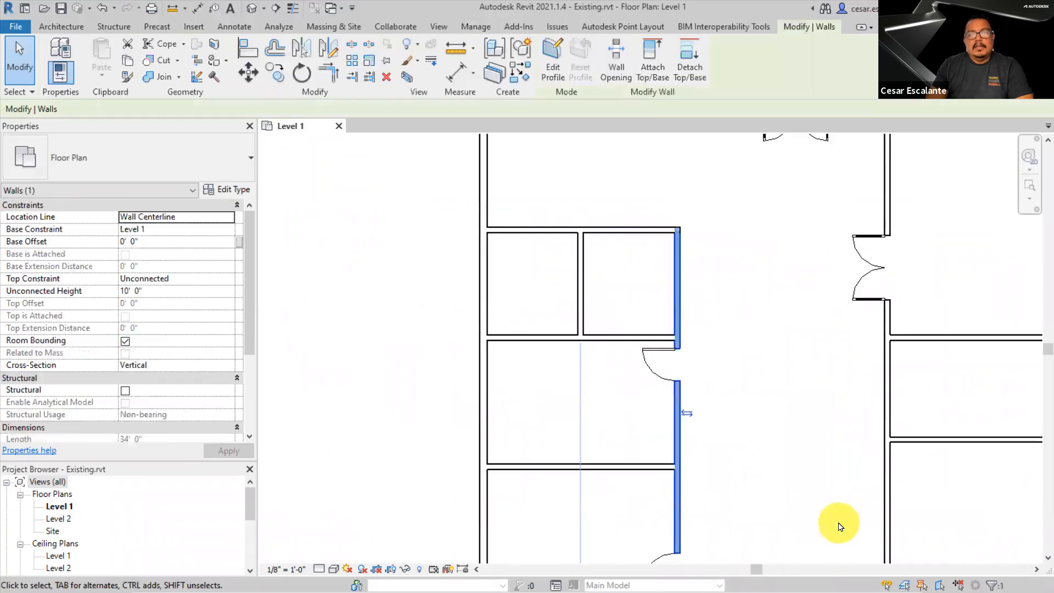
{"action": "left_click_drag", "start_coordinate": [253, 353], "coordinate": [249, 428]}
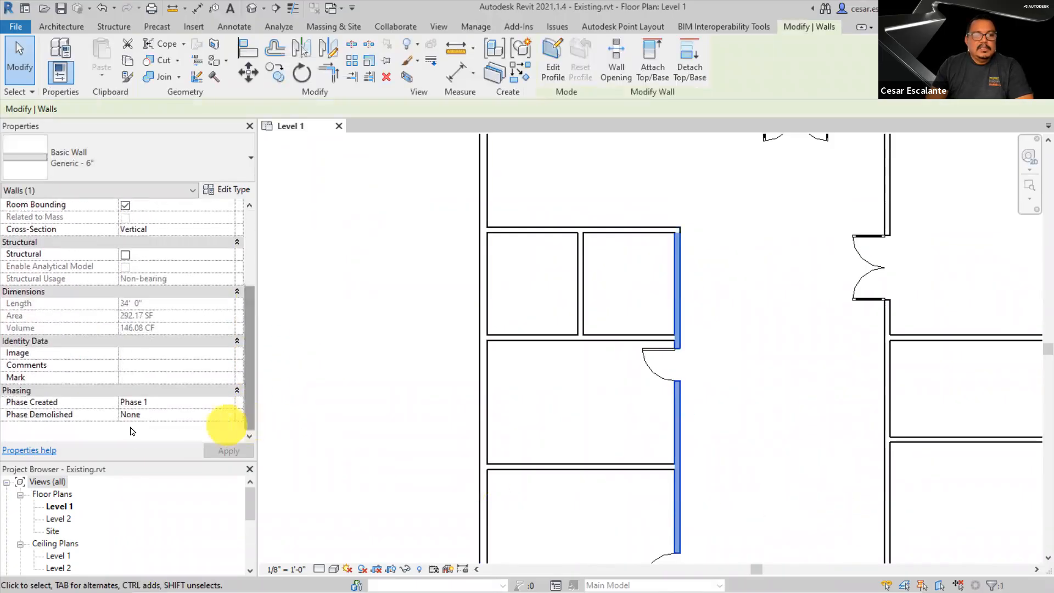
{"action": "left_click", "coordinate": [229, 408]}
{"action": "left_click", "coordinate": [134, 416]}
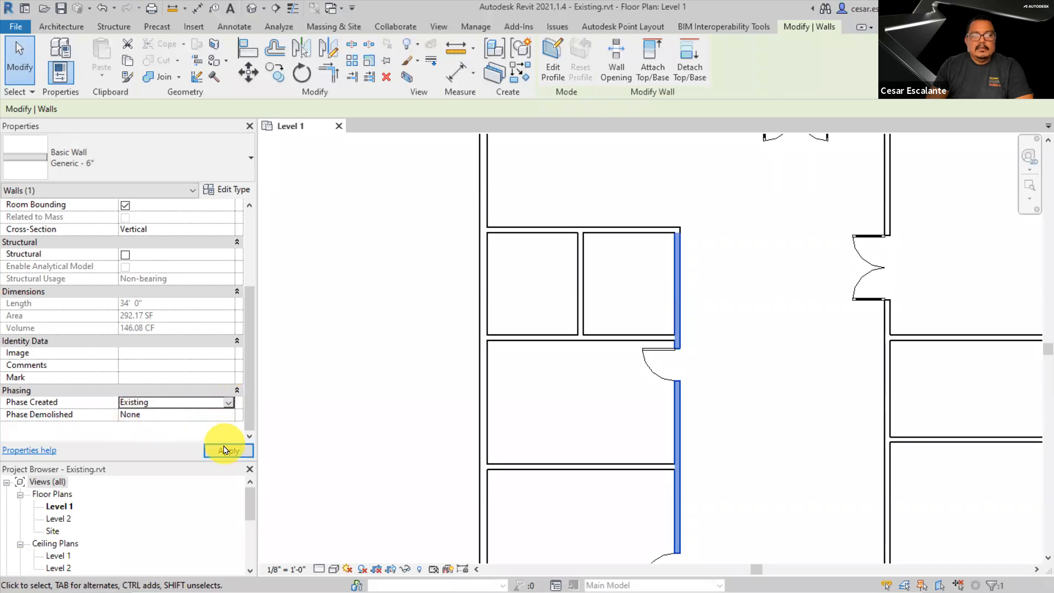
{"action": "left_click", "coordinate": [224, 450]}
{"action": "left_click", "coordinate": [384, 434]}
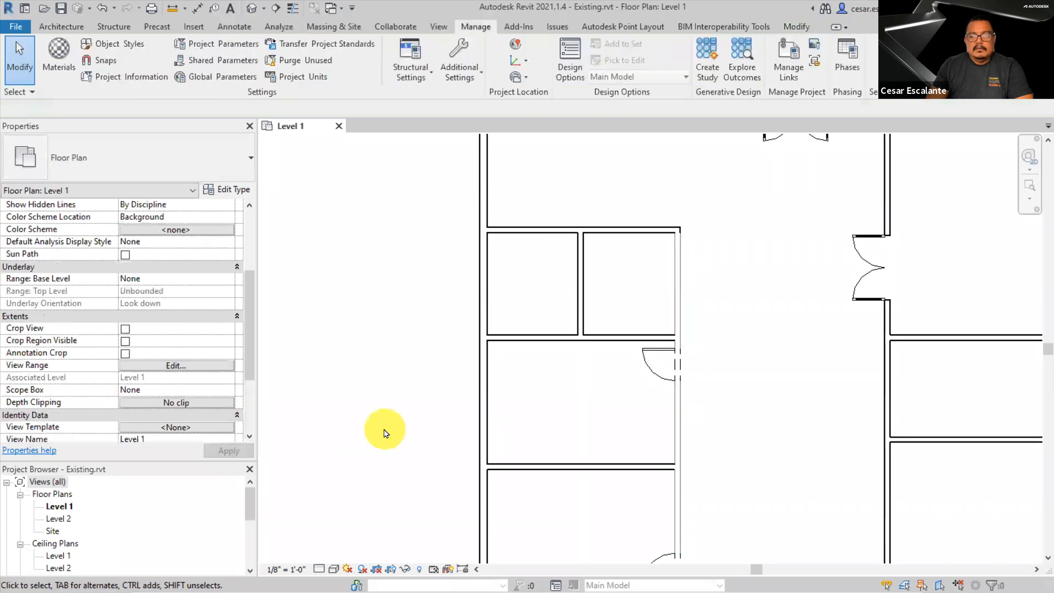
Select the storefront curtain wall on the south facade and examine its properties
{"action": "scroll", "coordinate": [744, 404], "scroll_direction": "down", "scroll_amount": 3}
{"action": "middle_click_drag", "start_coordinate": [753, 404], "coordinate": [634, 414]}
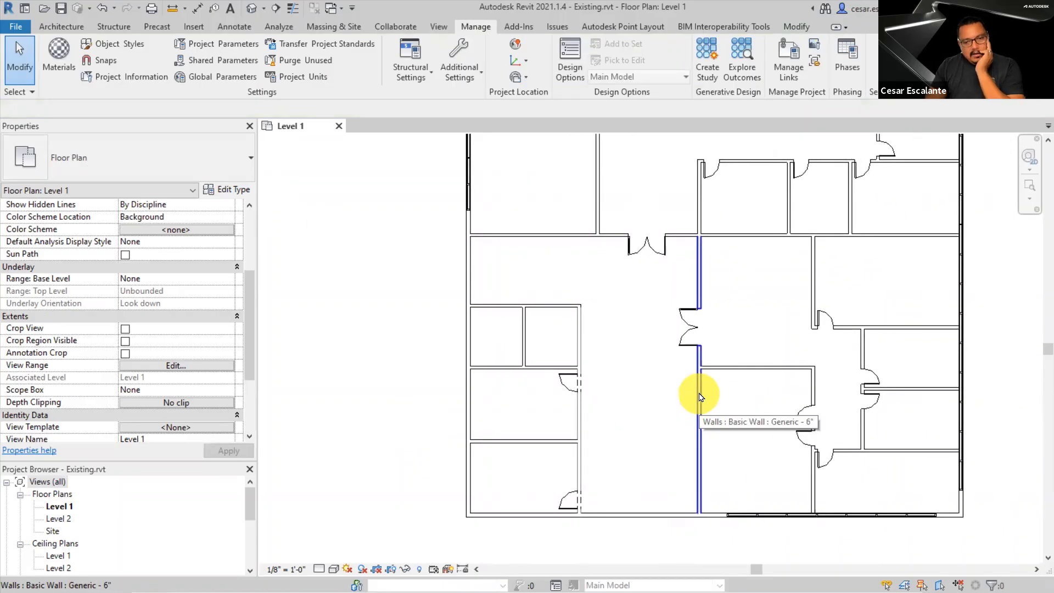
{"action": "middle_click_drag", "start_coordinate": [853, 392], "coordinate": [786, 407]}
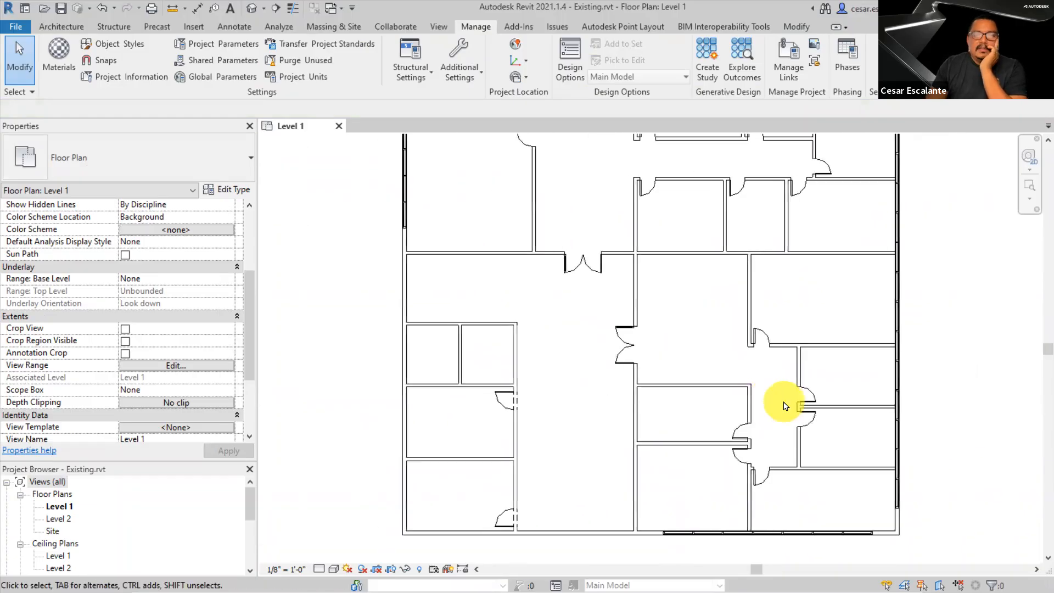
{"action": "scroll", "coordinate": [785, 407], "scroll_direction": "down", "scroll_amount": 2}
{"action": "middle_click_drag", "start_coordinate": [929, 386], "coordinate": [884, 391]}
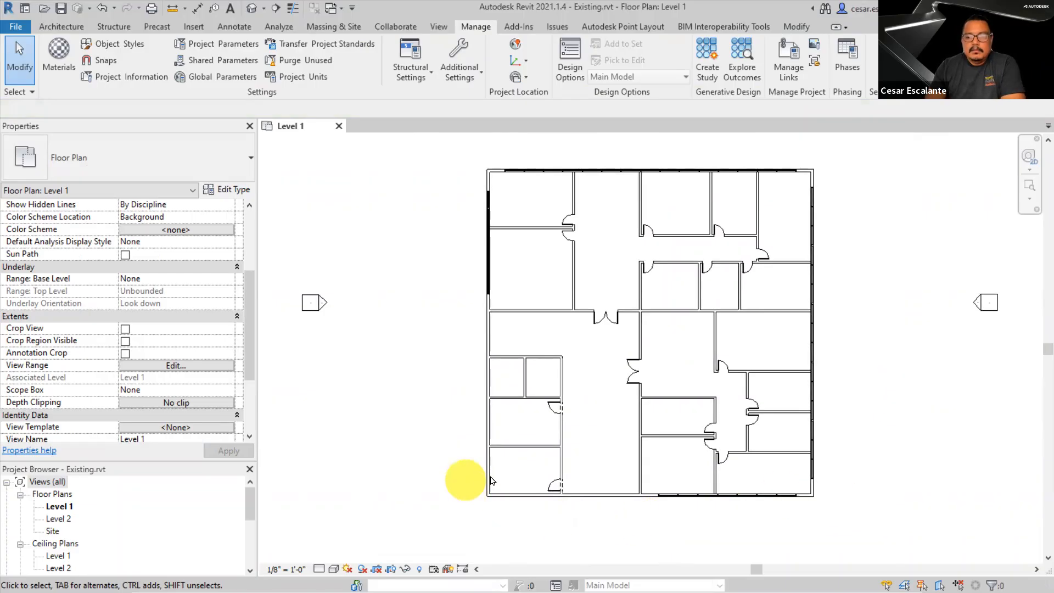
{"action": "scroll", "coordinate": [736, 495], "scroll_direction": "up", "scroll_amount": 2}
{"action": "left_click", "coordinate": [736, 495]}
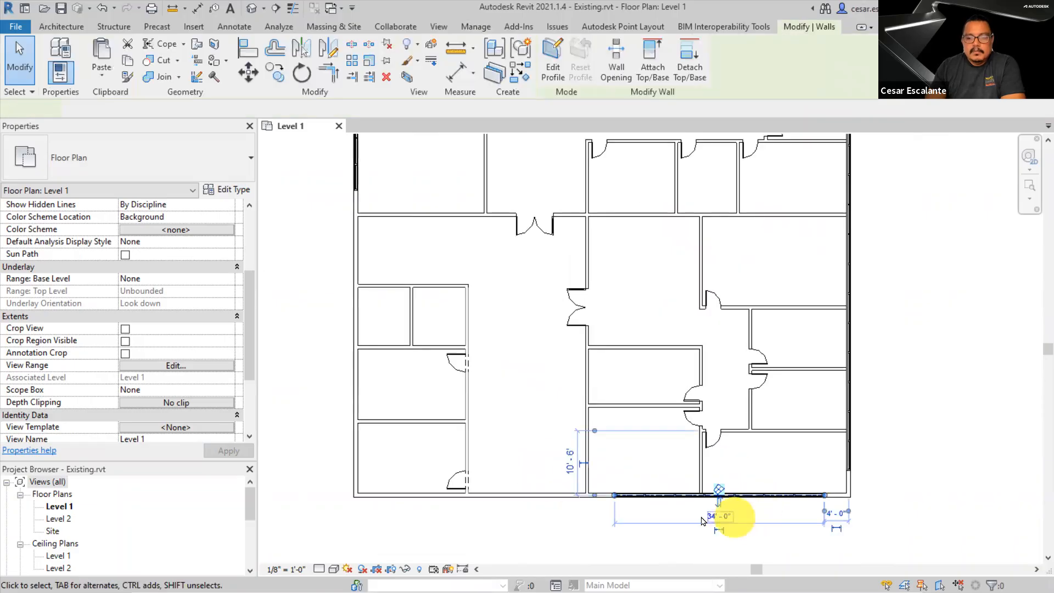
{"action": "left_click", "coordinate": [581, 541]}
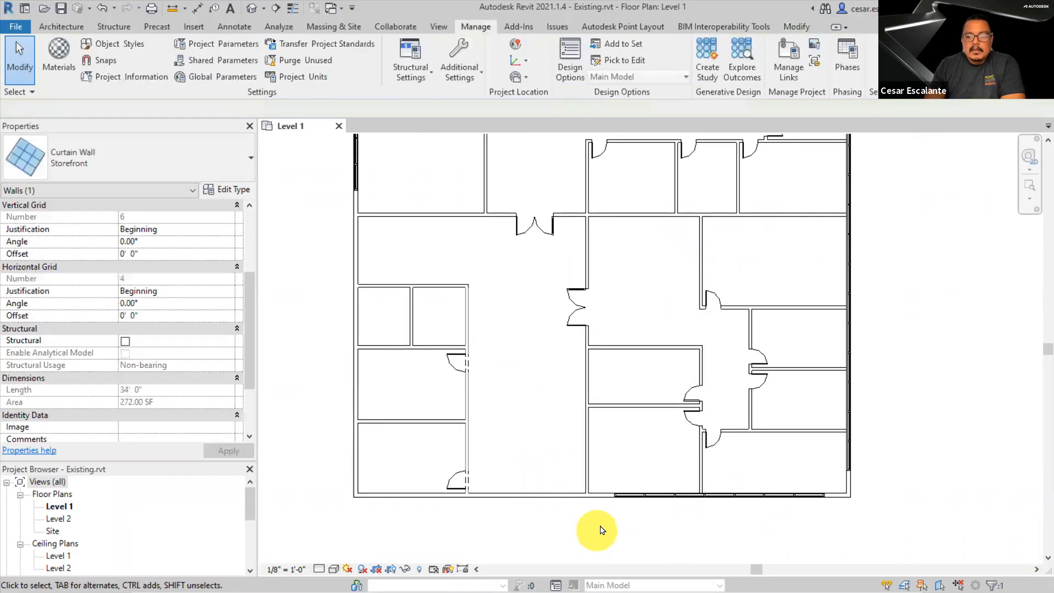
{"action": "left_click", "coordinate": [631, 496]}
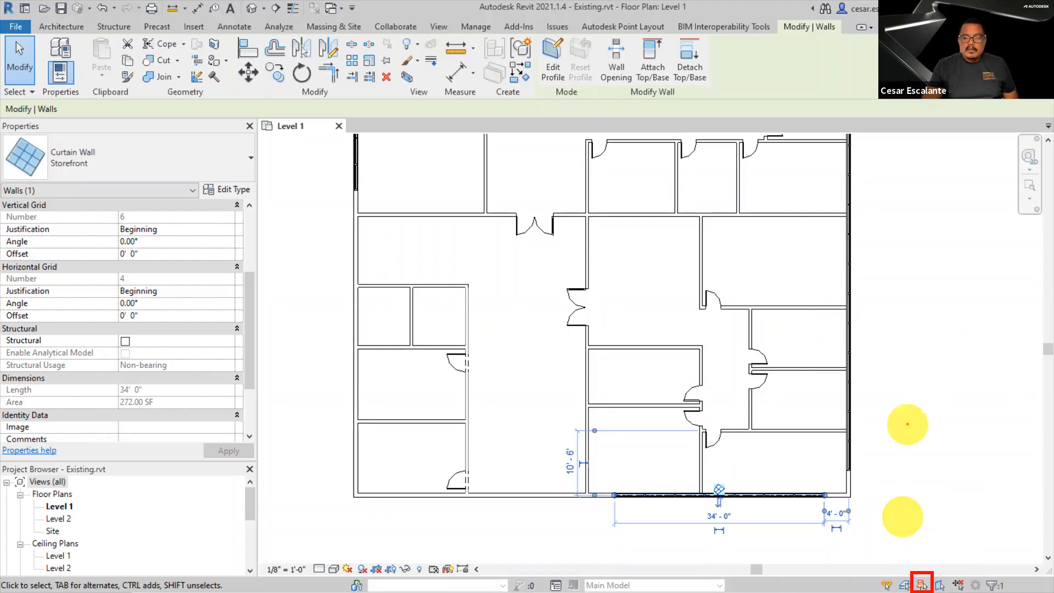
{"action": "left_click_drag", "start_coordinate": [978, 275], "coordinate": [923, 574]}
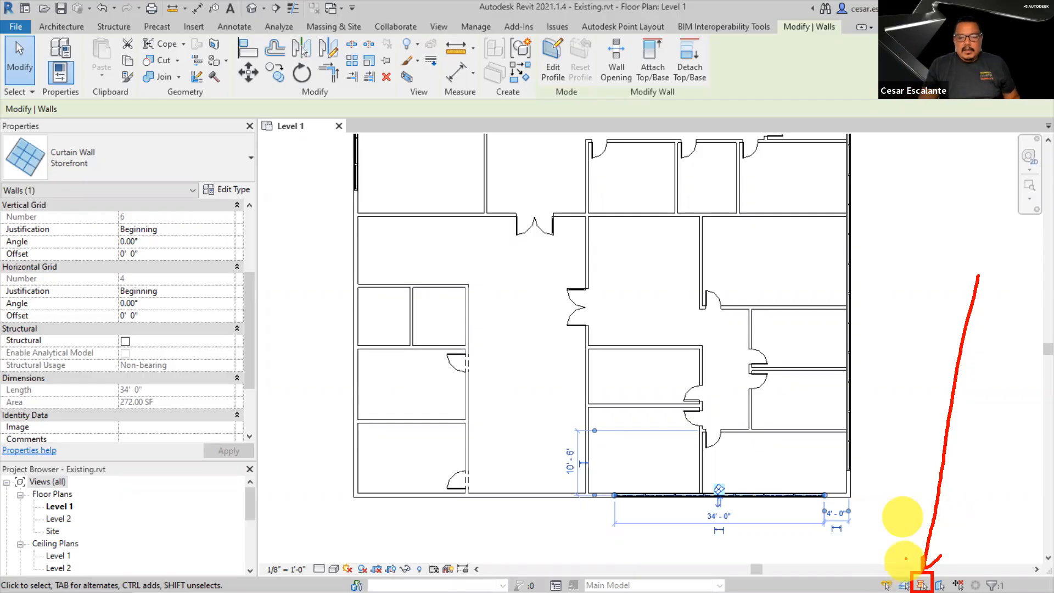
{"action": "left_click", "coordinate": [828, 542]}
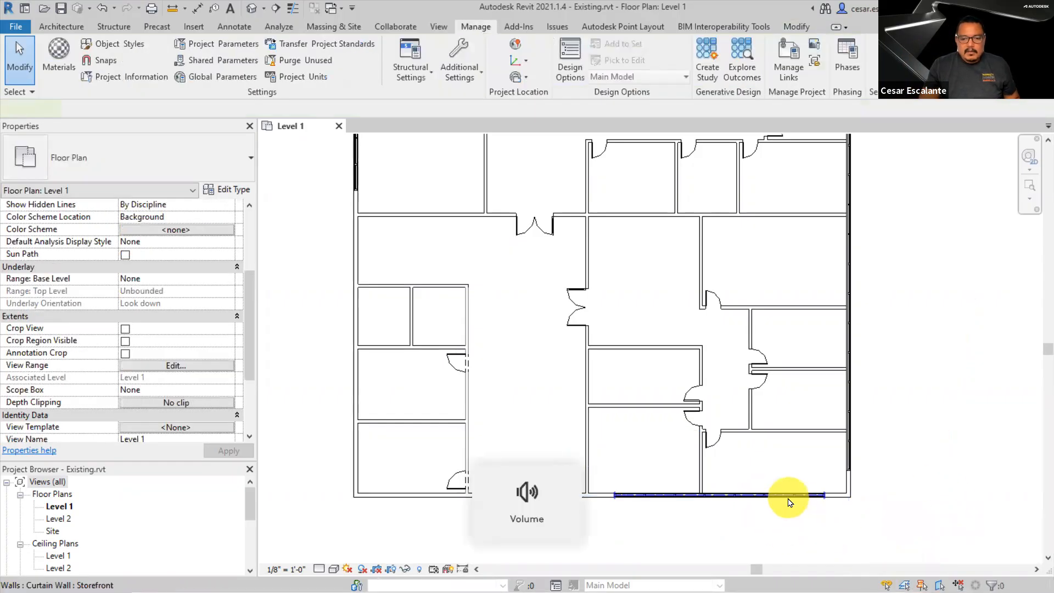
Turn the temporary length dimension of the south storefront curtain wall into a permanent dimension
{"action": "left_click", "coordinate": [788, 499]}
{"action": "left_click", "coordinate": [747, 541]}
{"action": "left_click_drag", "start_coordinate": [746, 539], "coordinate": [810, 475]}
{"action": "left_click", "coordinate": [839, 557]}
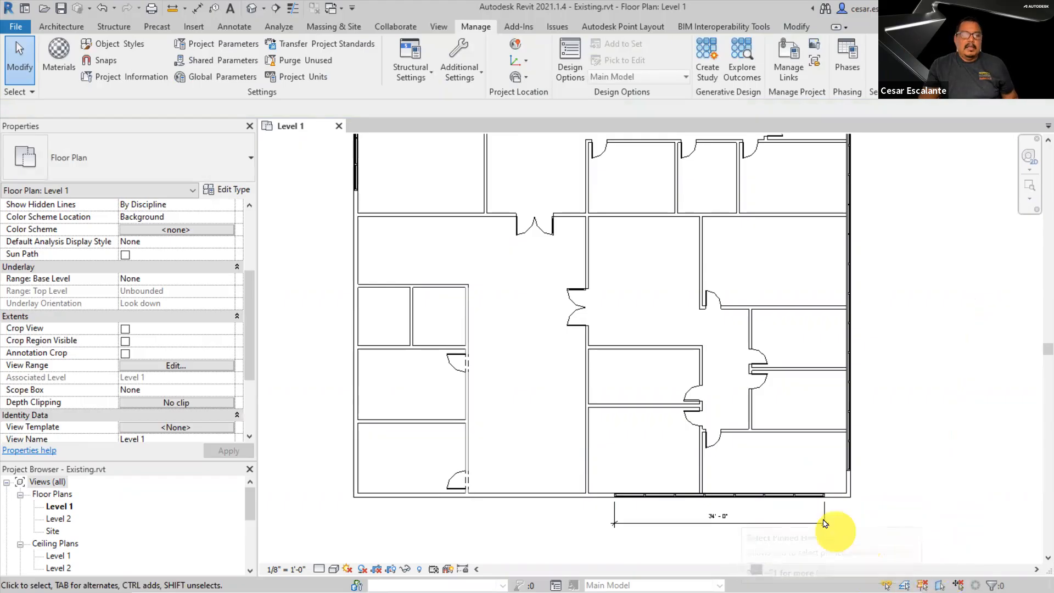
Test selecting the south storefront curtain wall by picking its edge and by drawing a selection window over part of it
{"action": "scroll", "coordinate": [747, 514], "scroll_direction": "up", "scroll_amount": 1}
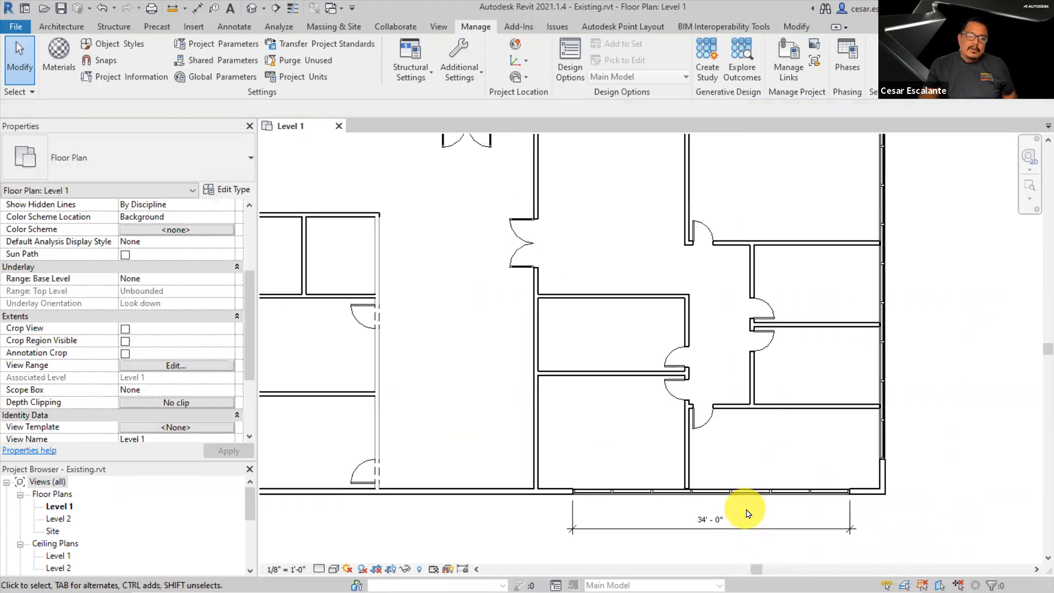
{"action": "scroll", "coordinate": [747, 513], "scroll_direction": "up", "scroll_amount": 1}
{"action": "left_click", "coordinate": [759, 486]}
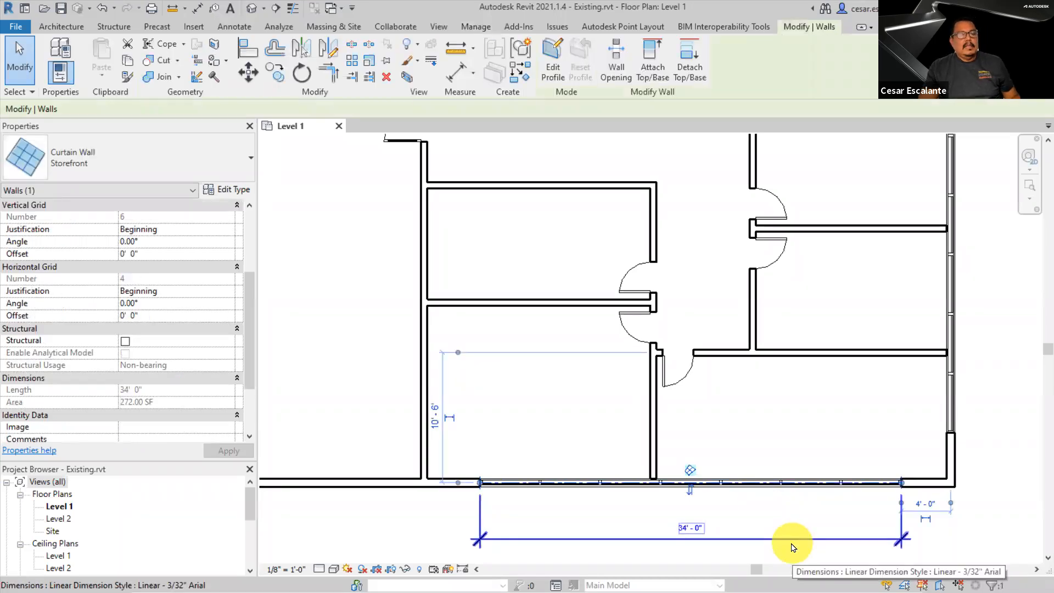
{"action": "left_click", "coordinate": [816, 502]}
{"action": "left_click_drag", "start_coordinate": [773, 461], "coordinate": [833, 503]}
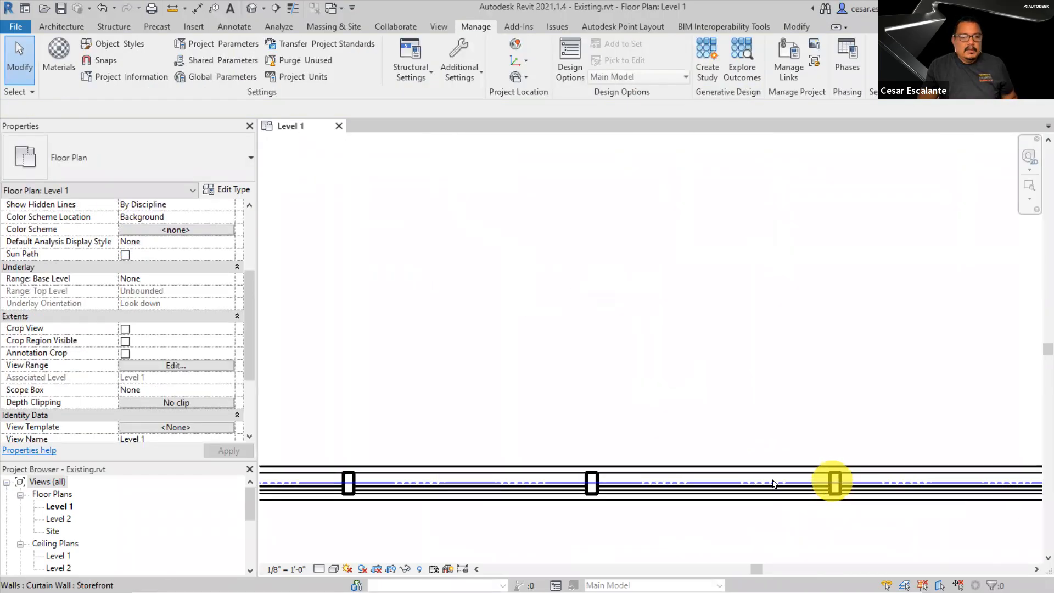
{"action": "scroll", "coordinate": [750, 549], "scroll_direction": "down", "scroll_amount": 5}
{"action": "scroll", "coordinate": [803, 541], "scroll_direction": "down", "scroll_amount": 2}
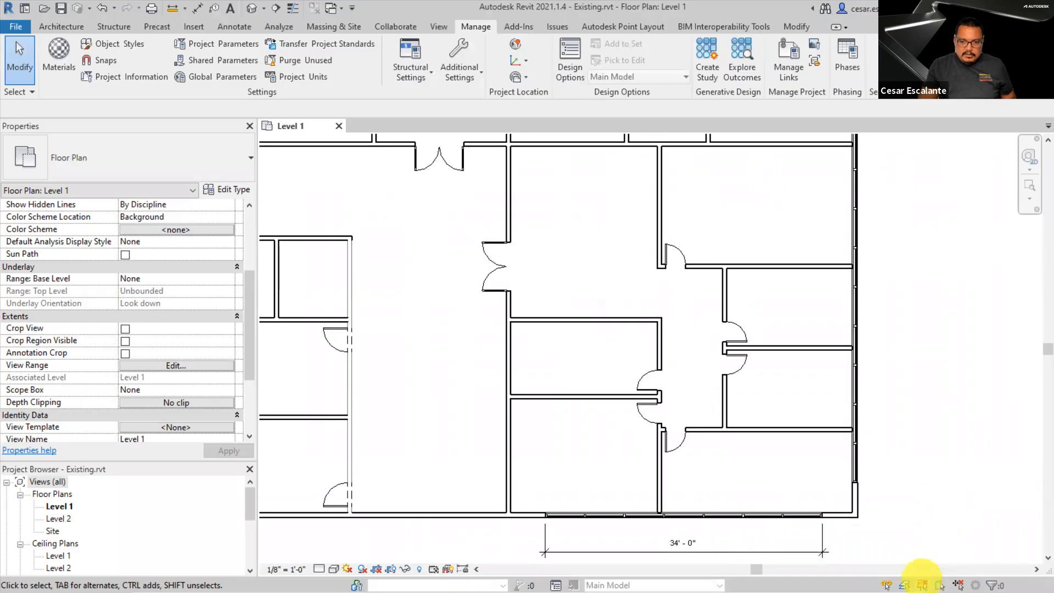
Delete the permanent length dimension below the south storefront curtain wall
{"action": "scroll", "coordinate": [948, 505], "scroll_direction": "down", "scroll_amount": 3}
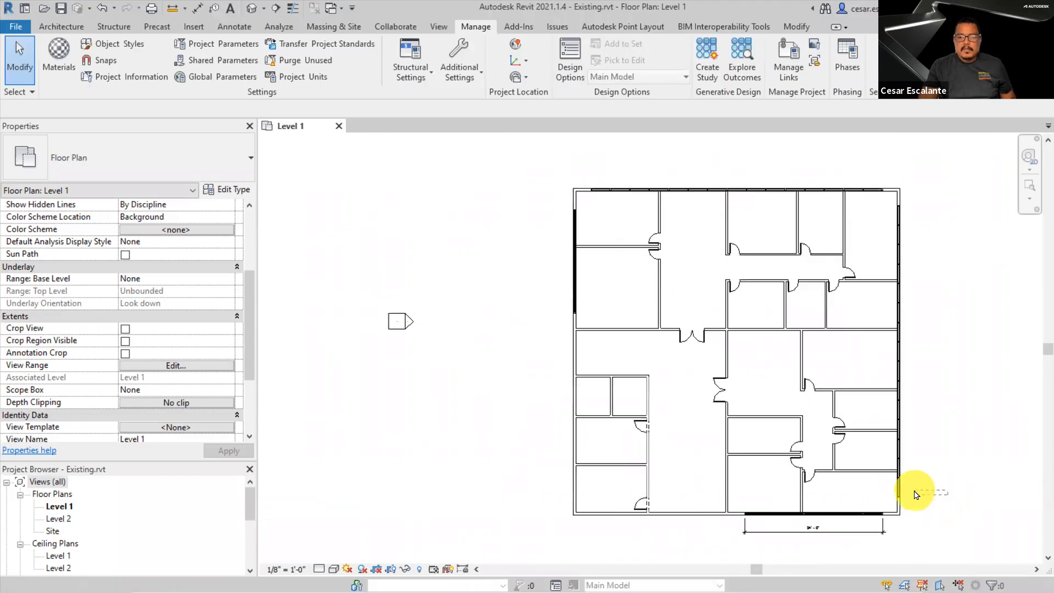
{"action": "middle_click_drag", "start_coordinate": [951, 447], "coordinate": [819, 440]}
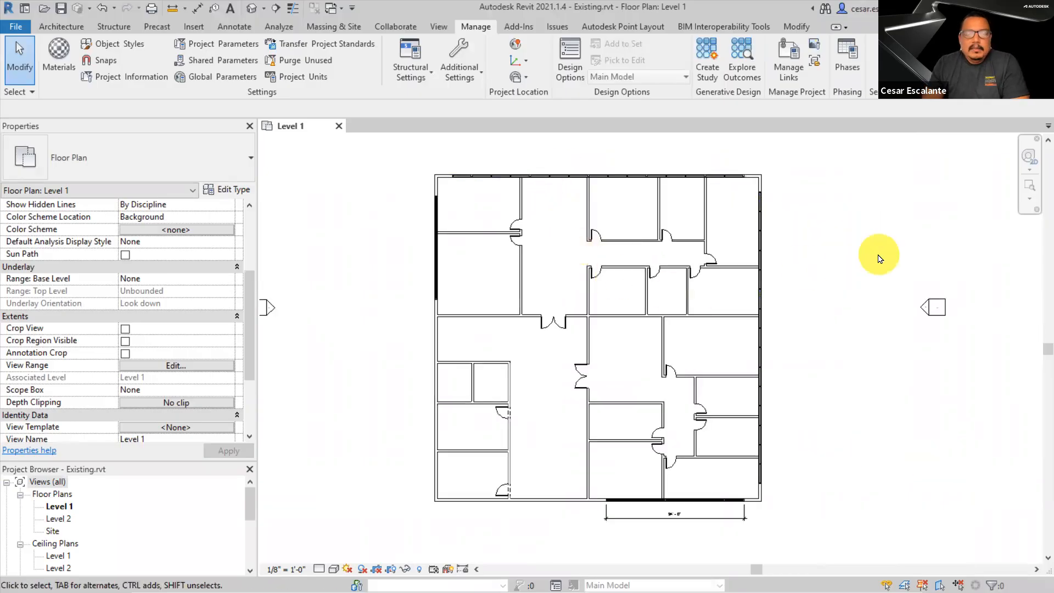
{"action": "left_click", "coordinate": [689, 519]}
{"action": "left_click", "coordinate": [848, 541]}
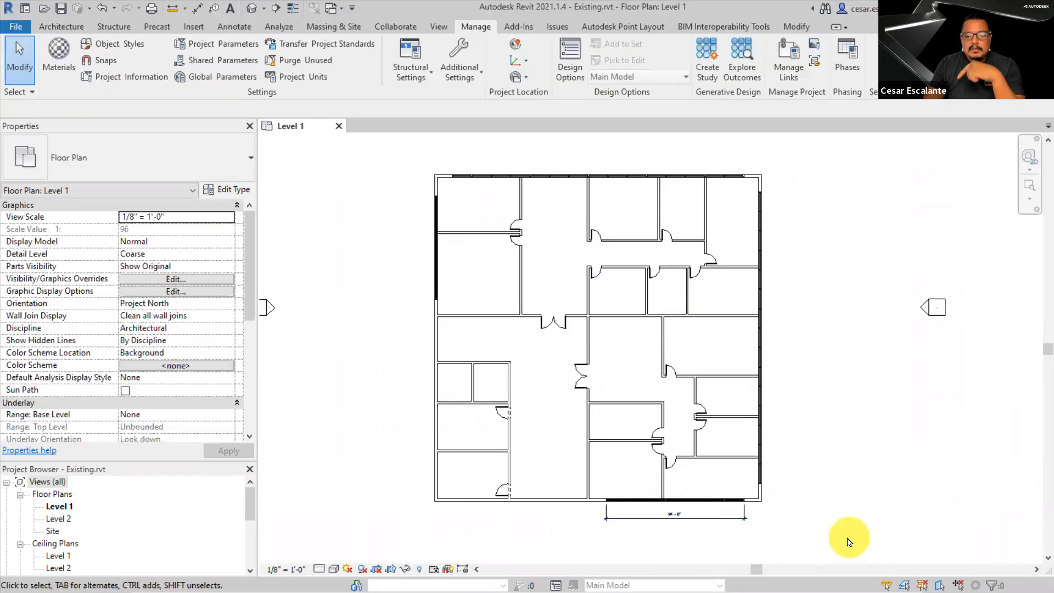
{"action": "left_click", "coordinate": [687, 520]}
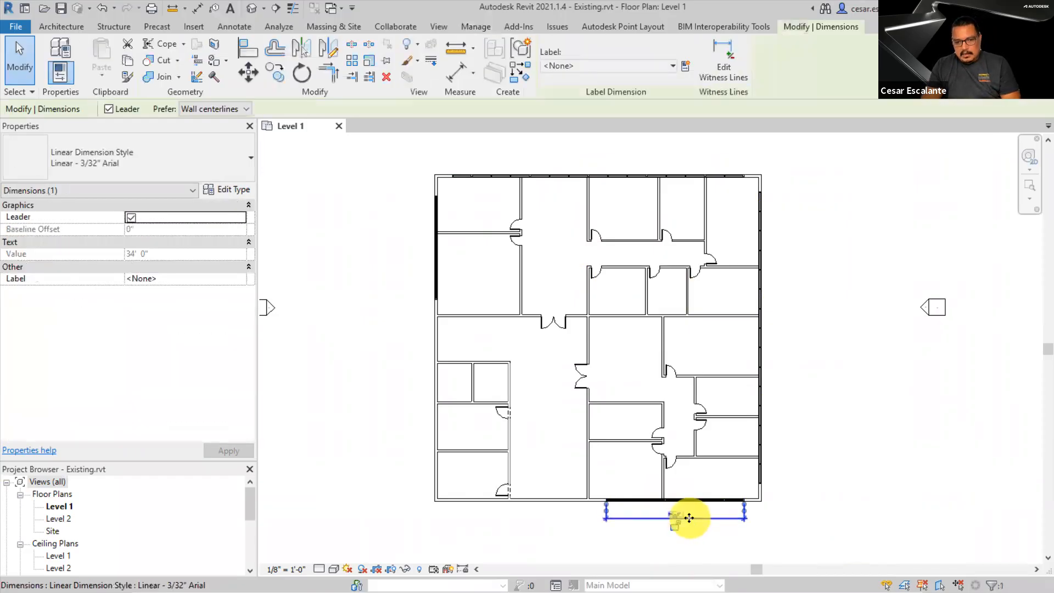
{"action": "key", "text": "Escape"}
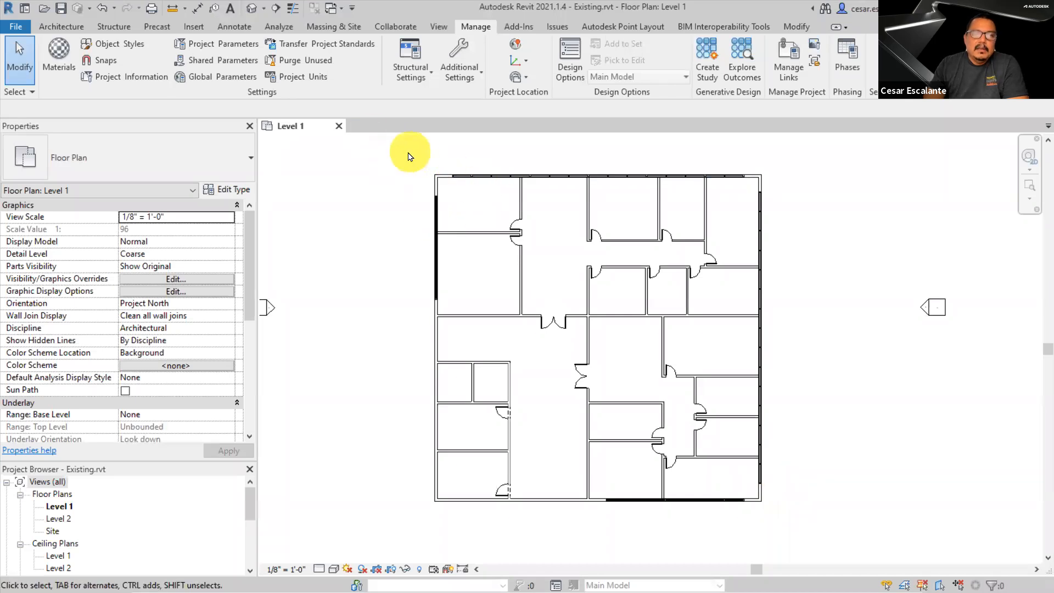
Select everything on the Level 1 floor plan and set Phase Created to Existing for the doors only
{"action": "left_click_drag", "start_coordinate": [406, 150], "coordinate": [819, 541]}
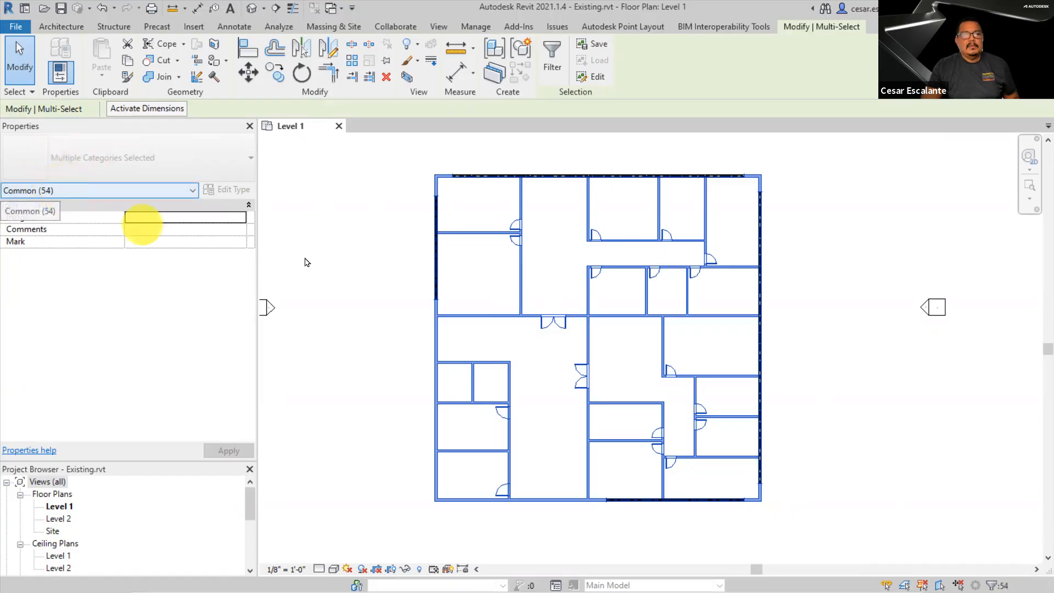
{"action": "left_click", "coordinate": [191, 191]}
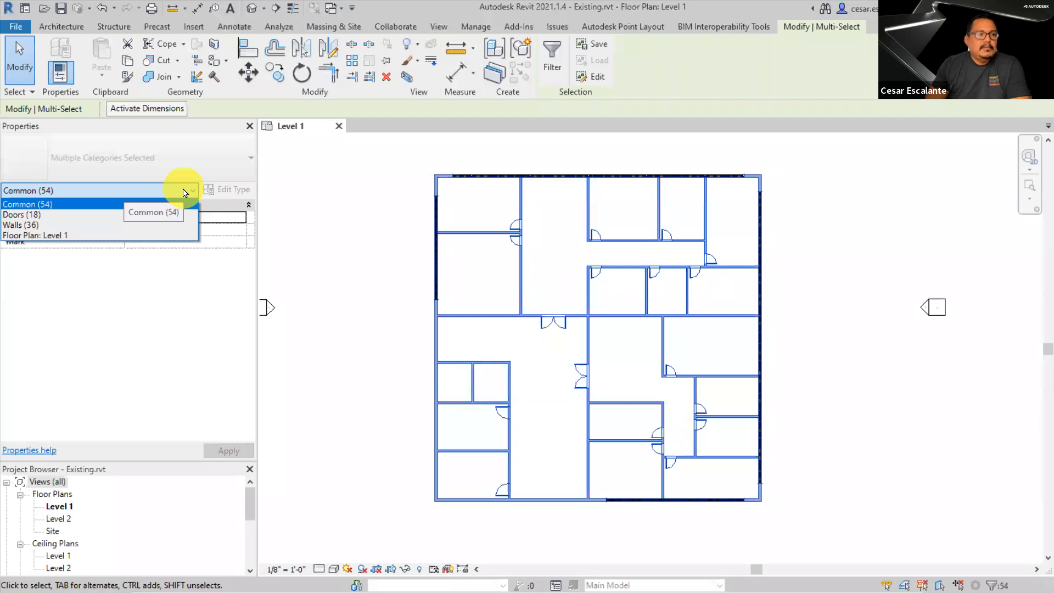
{"action": "left_click", "coordinate": [46, 216]}
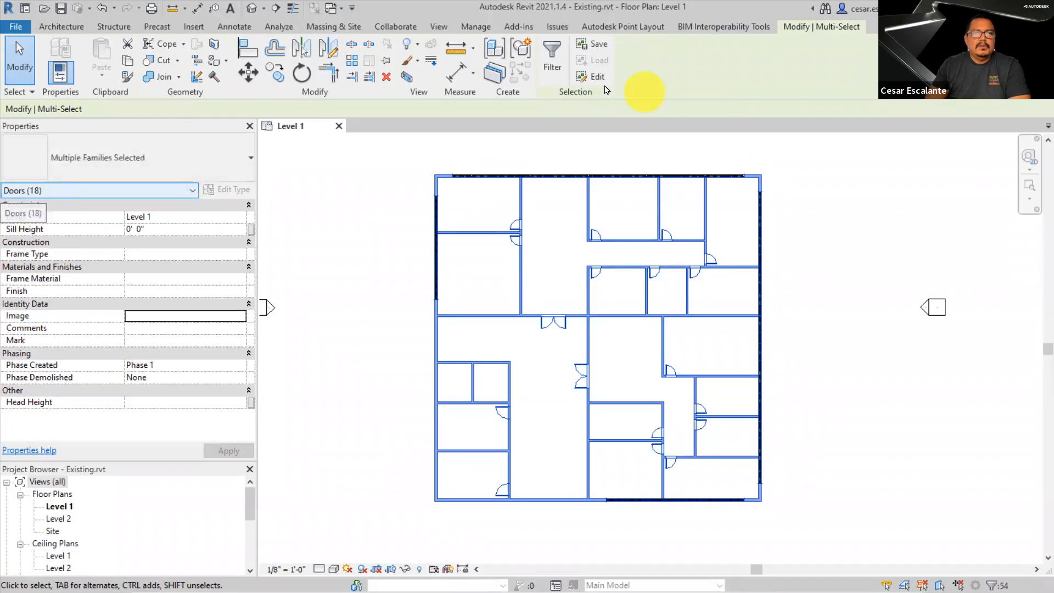
{"action": "left_click", "coordinate": [552, 63]}
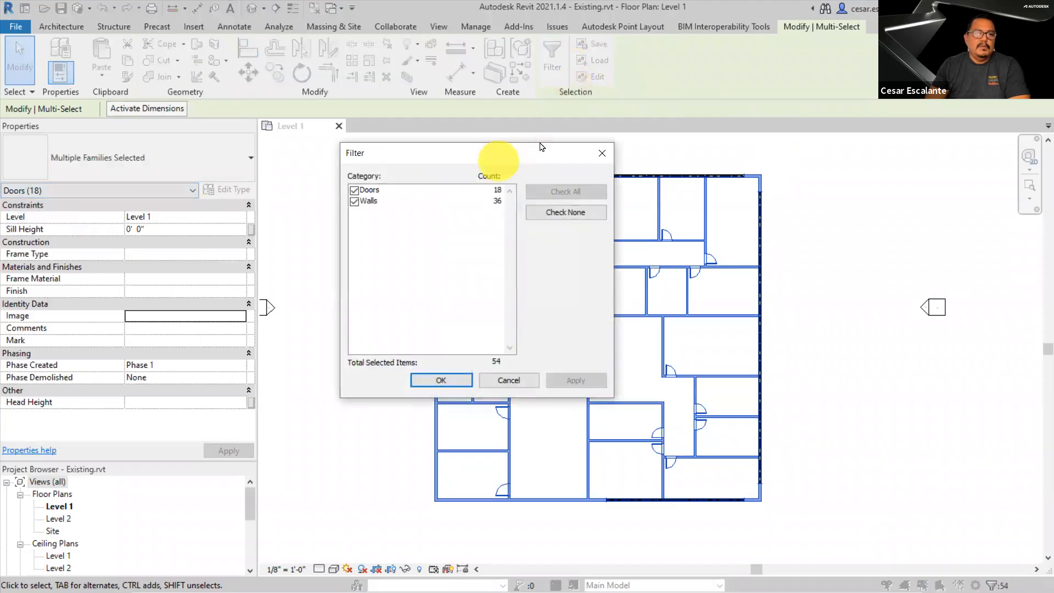
{"action": "left_click", "coordinate": [513, 382]}
{"action": "left_click", "coordinate": [65, 192]}
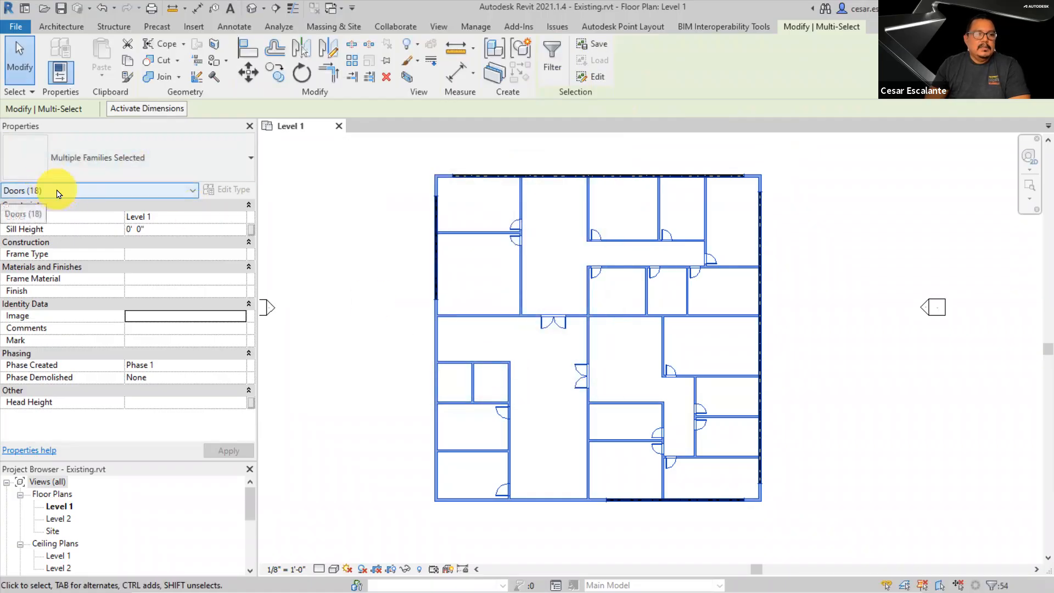
{"action": "left_click", "coordinate": [240, 365]}
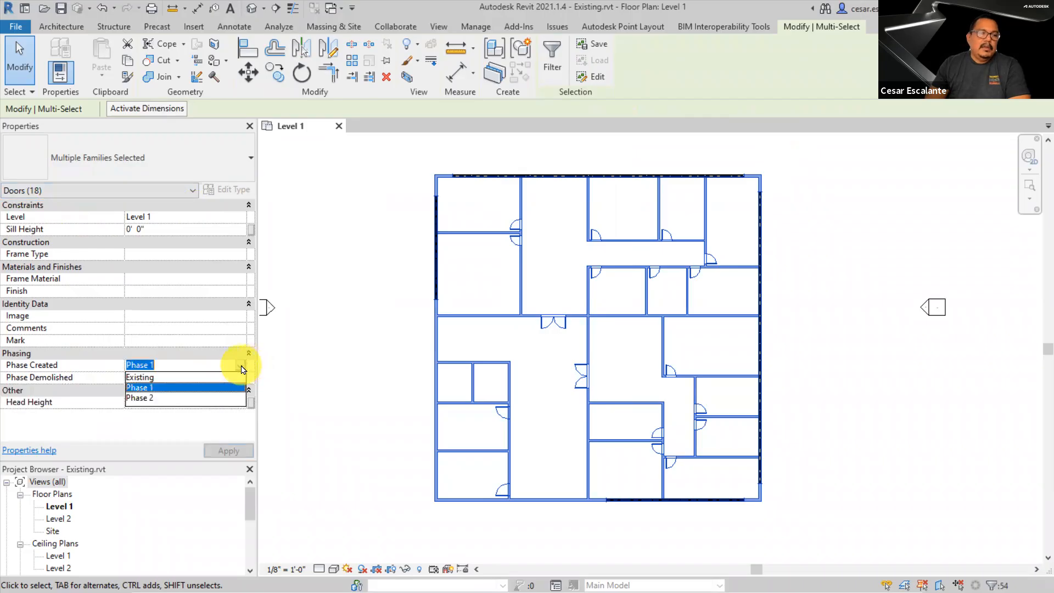
{"action": "left_click", "coordinate": [140, 377]}
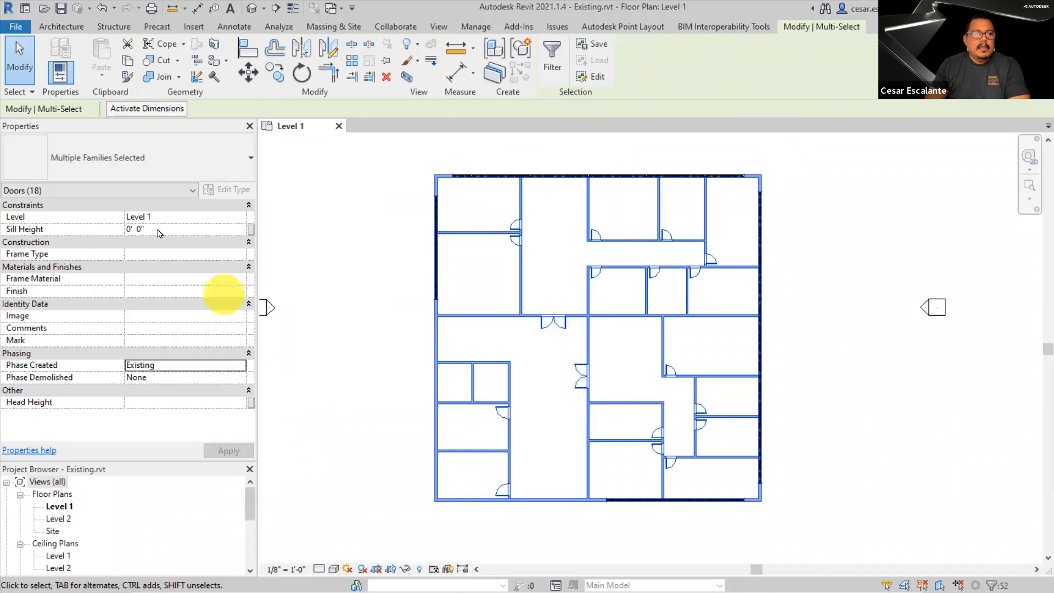
Set Phase Created to Existing for the walls in the current selection, and clear the selection
{"action": "left_click", "coordinate": [189, 191]}
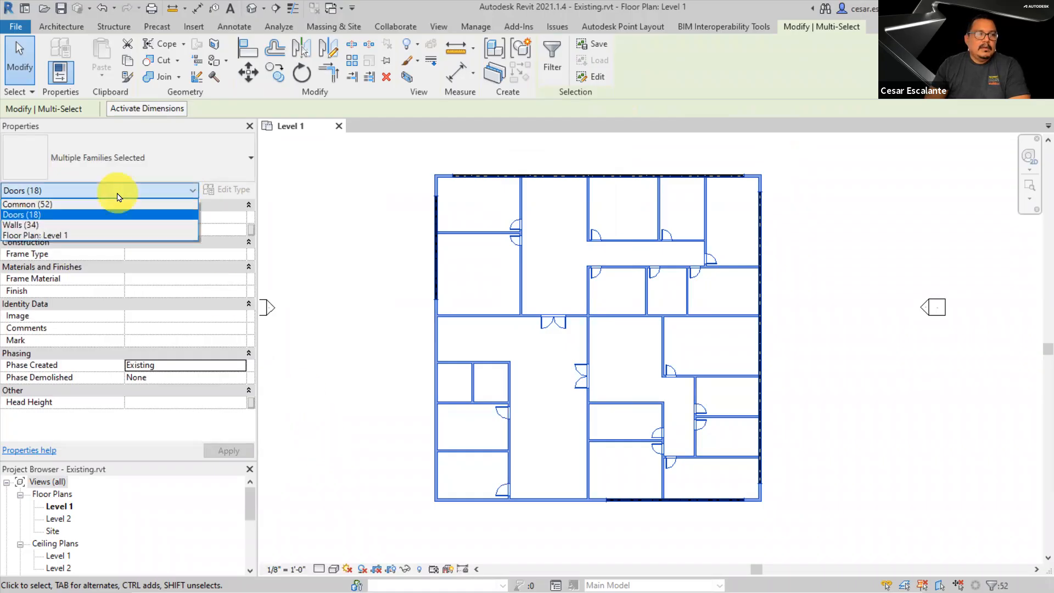
{"action": "left_click", "coordinate": [40, 226]}
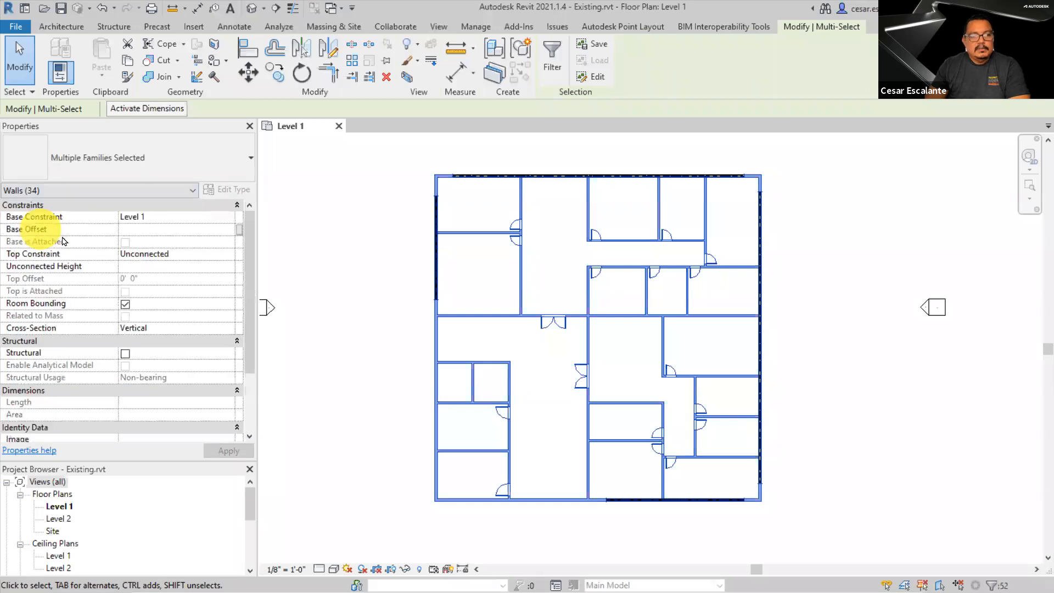
{"action": "left_click_drag", "start_coordinate": [247, 330], "coordinate": [247, 424]}
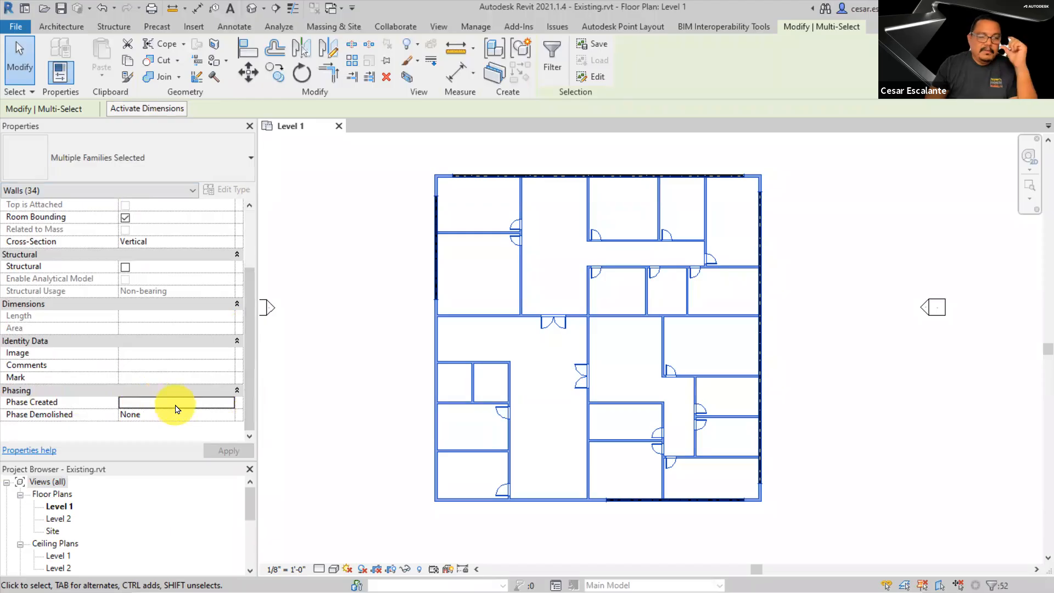
{"action": "left_click", "coordinate": [229, 403]}
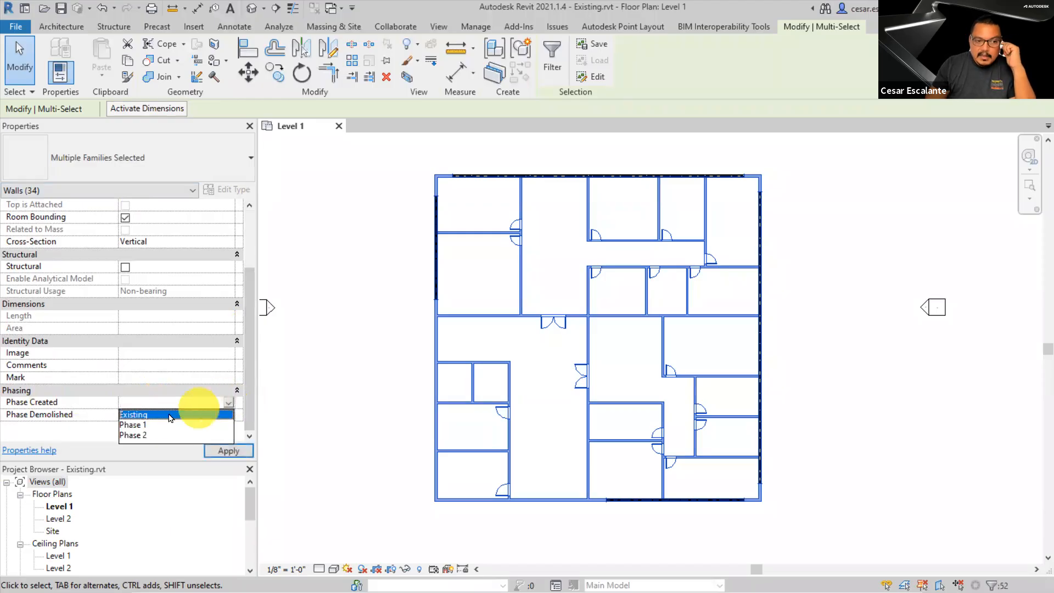
{"action": "left_click", "coordinate": [145, 415]}
{"action": "left_click", "coordinate": [242, 455]}
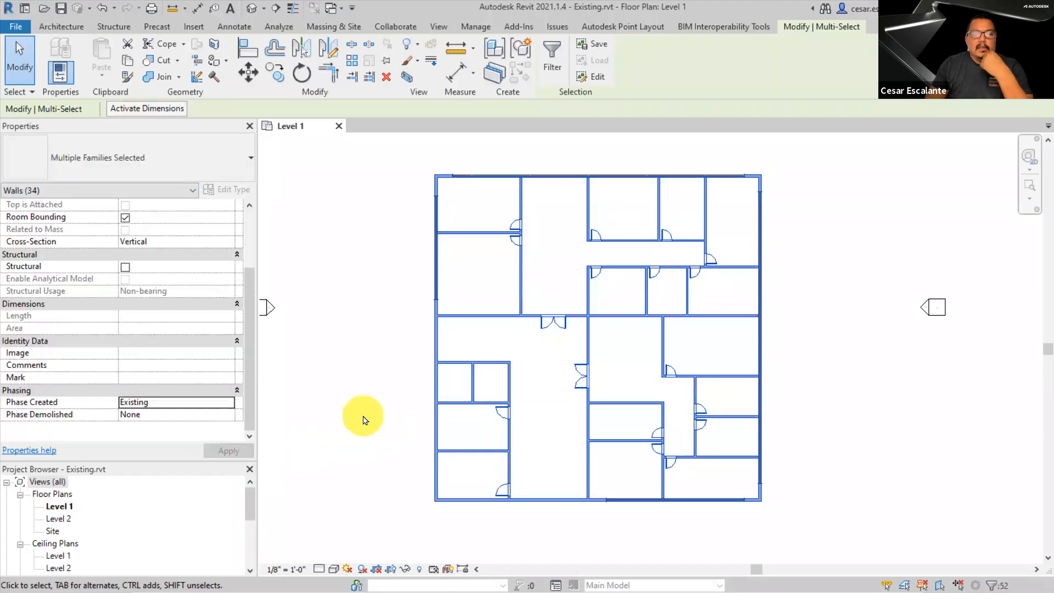
{"action": "left_click", "coordinate": [363, 420]}
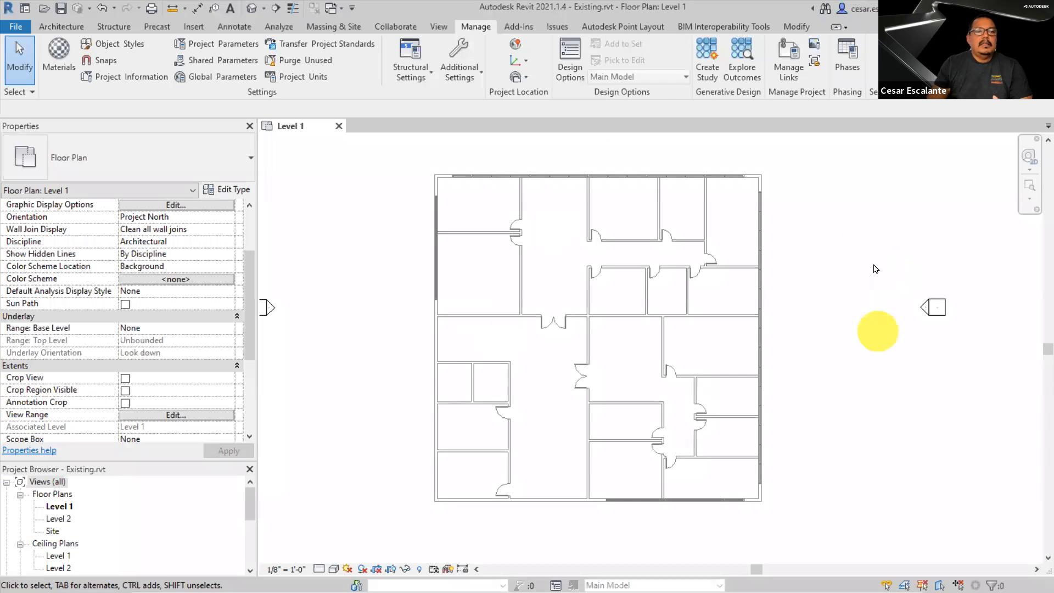
Select the whole plan, filter the selection to doors only, and check their Phase Created value
{"action": "left_click_drag", "start_coordinate": [411, 149], "coordinate": [840, 537]}
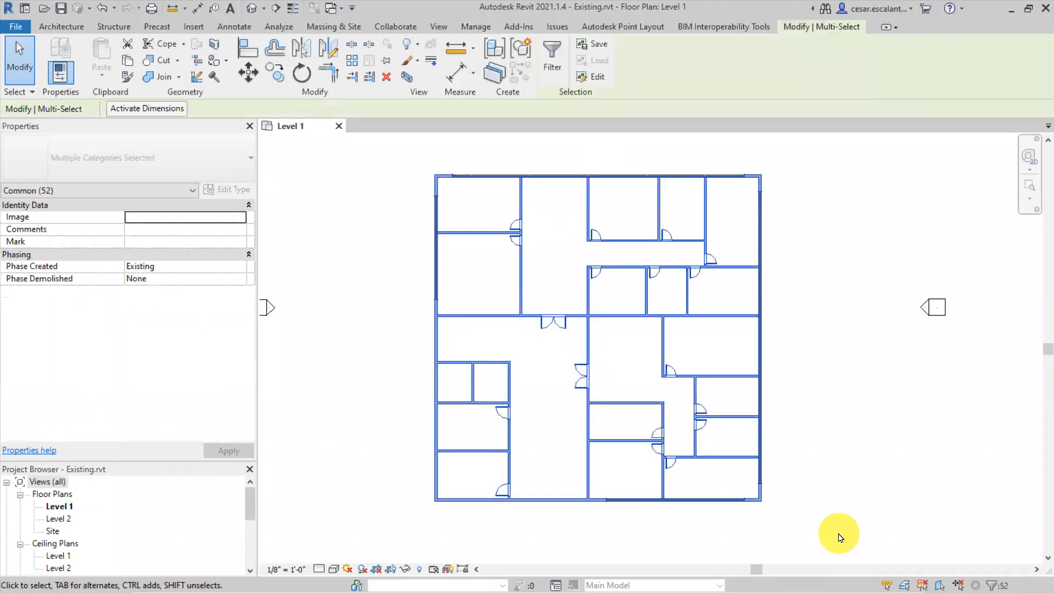
{"action": "left_click", "coordinate": [136, 193]}
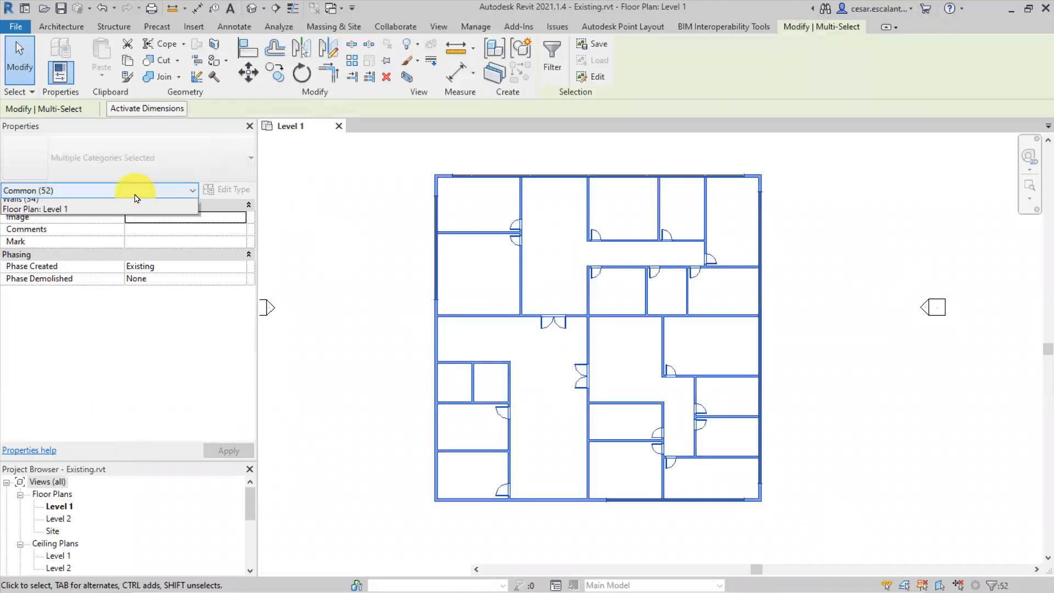
{"action": "left_click", "coordinate": [558, 69]}
{"action": "left_click", "coordinate": [552, 66]}
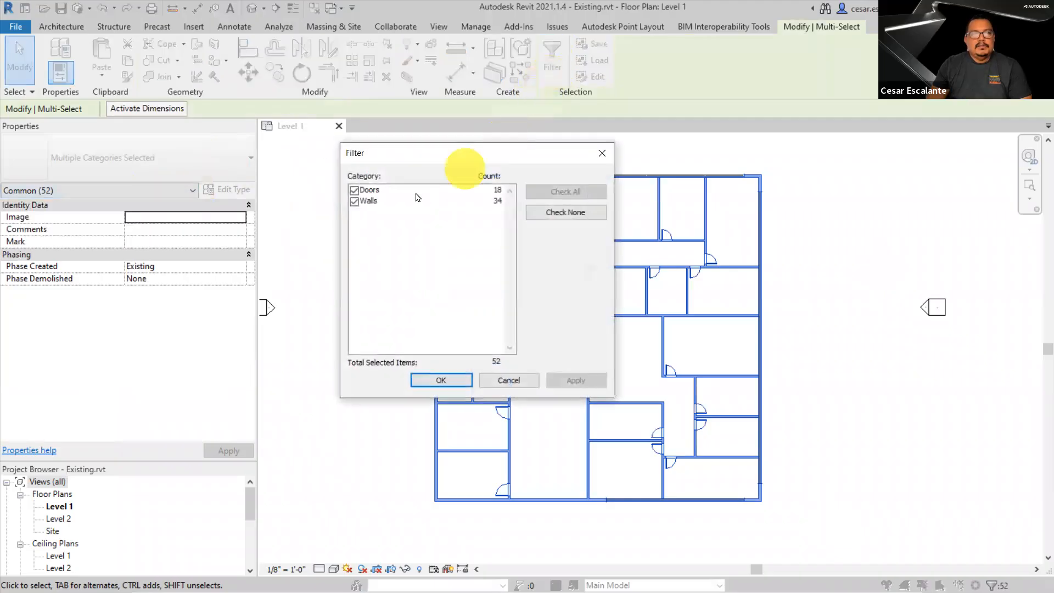
{"action": "left_click", "coordinate": [354, 201]}
{"action": "left_click", "coordinate": [574, 380]}
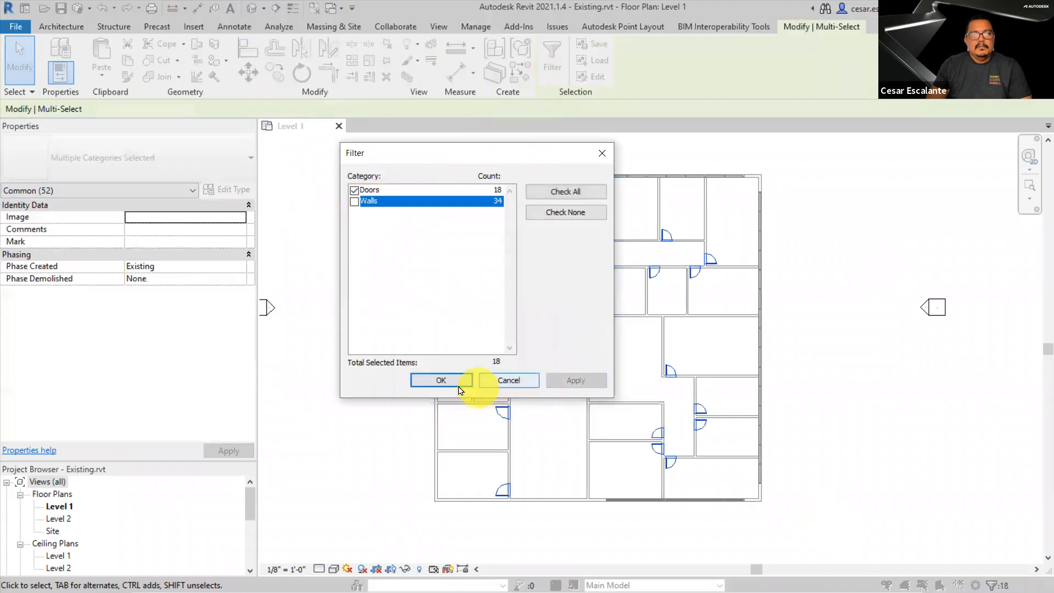
{"action": "left_click", "coordinate": [464, 381]}
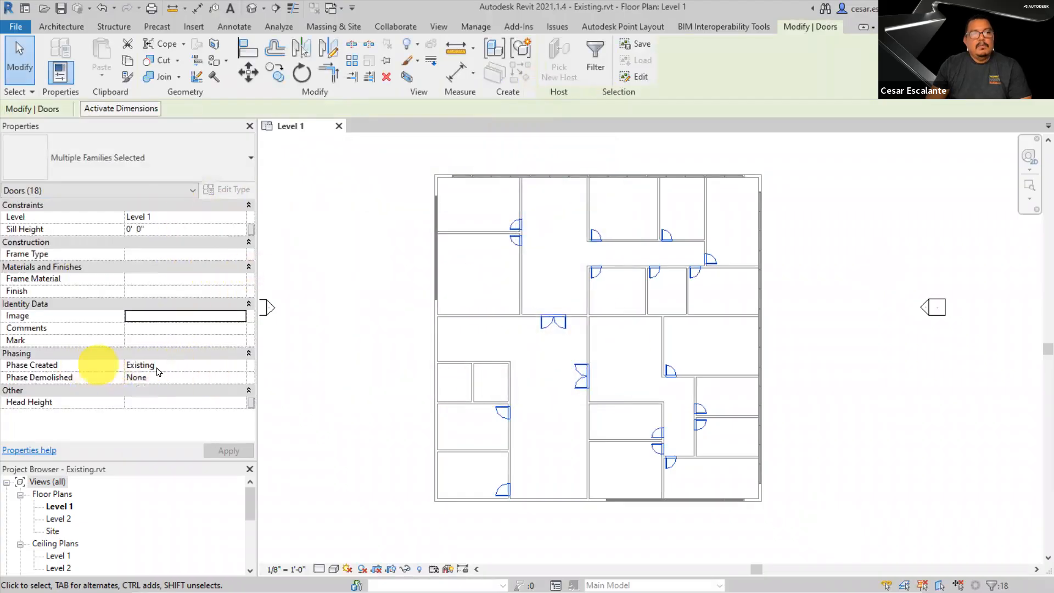
{"action": "left_click", "coordinate": [394, 237]}
Reselect the whole plan, filter the selection to walls only, and check their Phase Created value
{"action": "left_click_drag", "start_coordinate": [377, 160], "coordinate": [849, 519]}
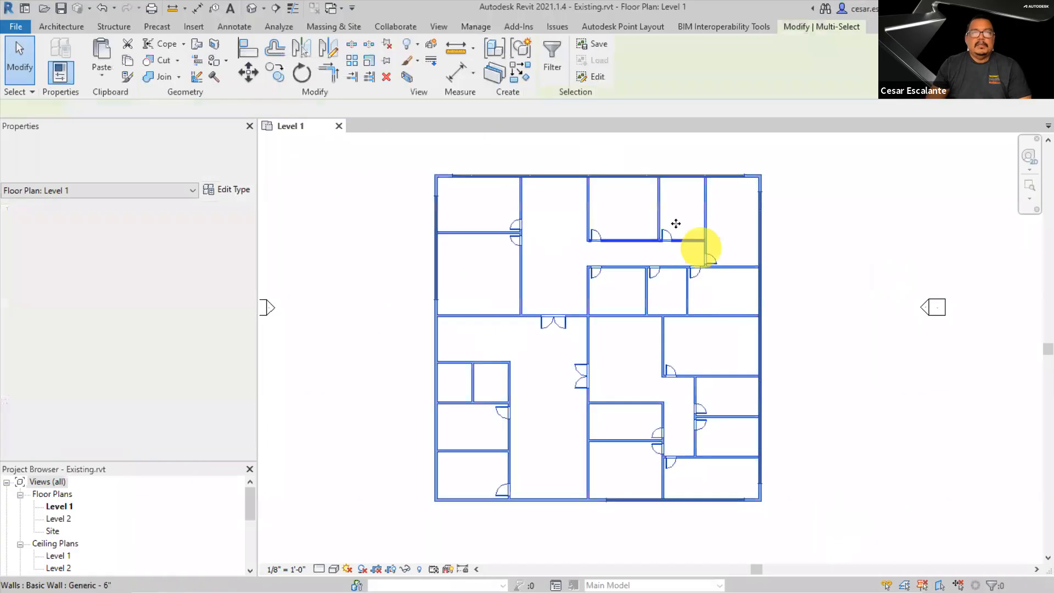
{"action": "left_click", "coordinate": [547, 75]}
{"action": "left_click", "coordinate": [566, 212]}
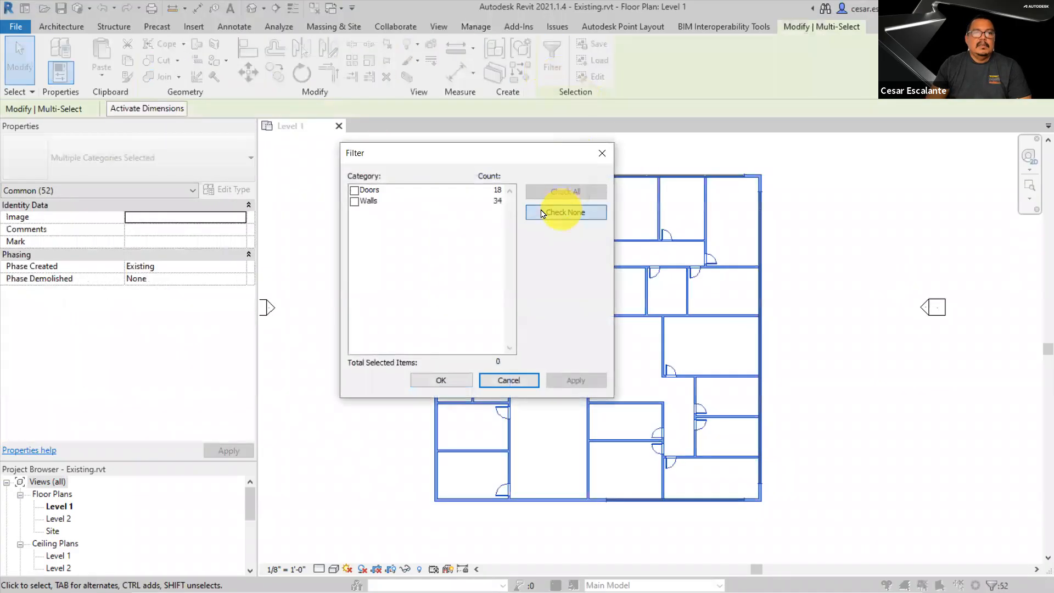
{"action": "left_click", "coordinate": [354, 201]}
{"action": "left_click", "coordinate": [575, 380]}
{"action": "left_click", "coordinate": [462, 380]}
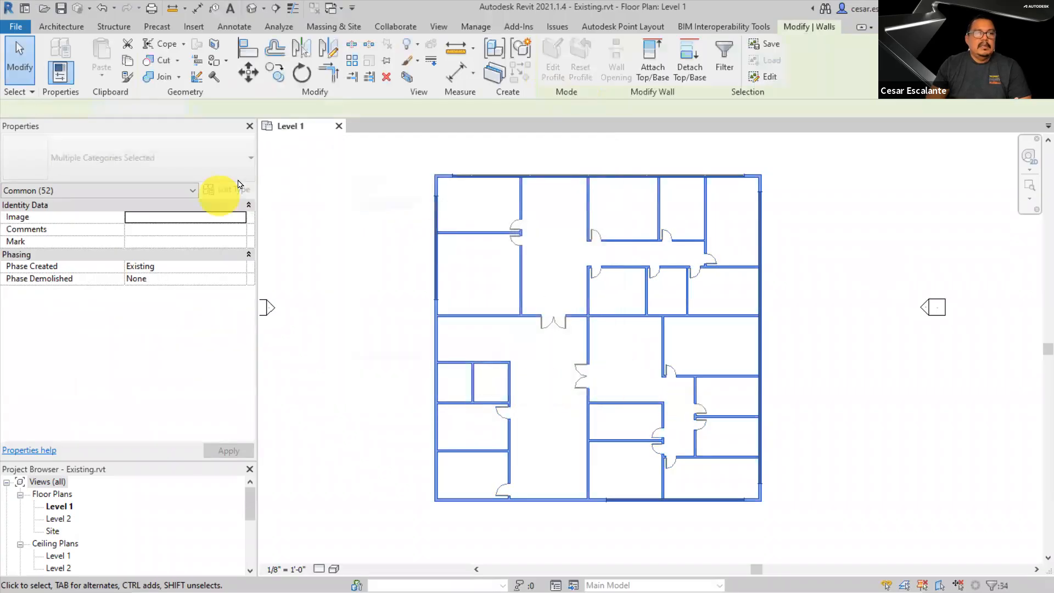
{"action": "scroll", "coordinate": [245, 357], "scroll_direction": "down", "scroll_amount": 3}
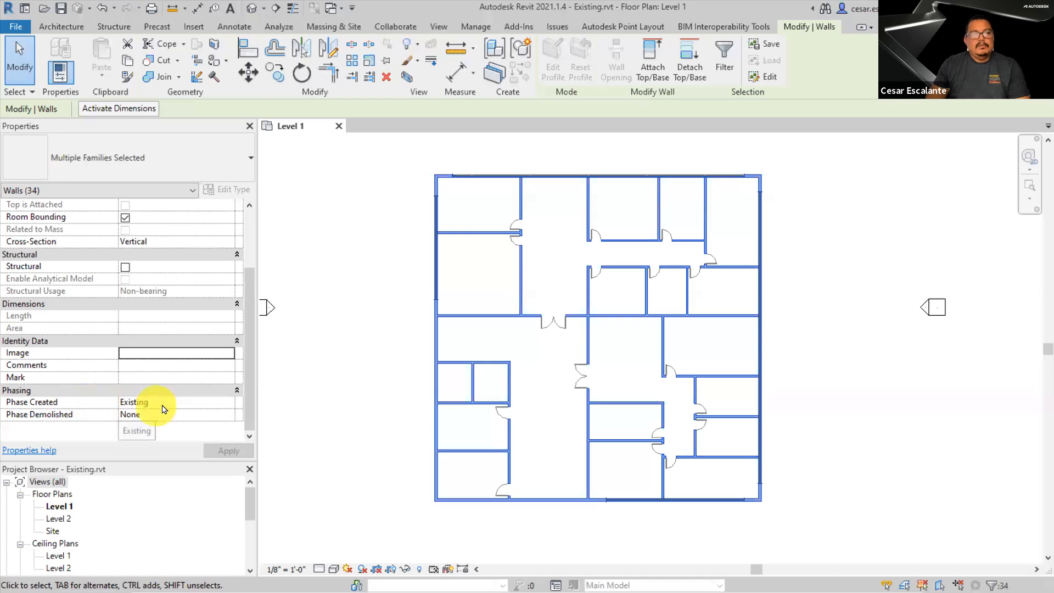
{"action": "left_click", "coordinate": [283, 431]}
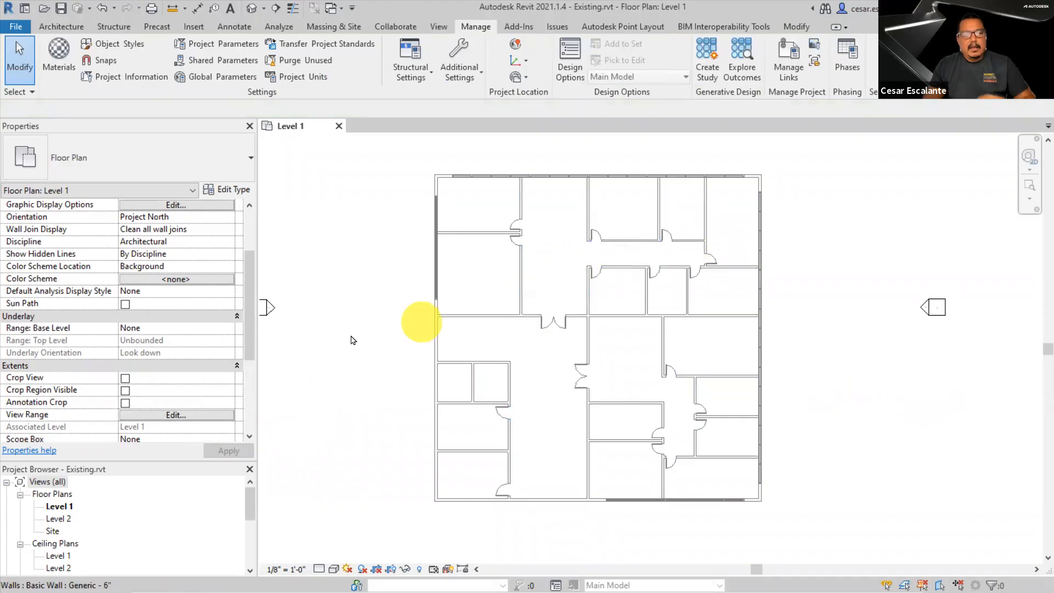
Look up the Level 1 view's phasing properties and review the project's phase filters, starting with Show All
{"action": "left_click_drag", "start_coordinate": [247, 341], "coordinate": [252, 431]}
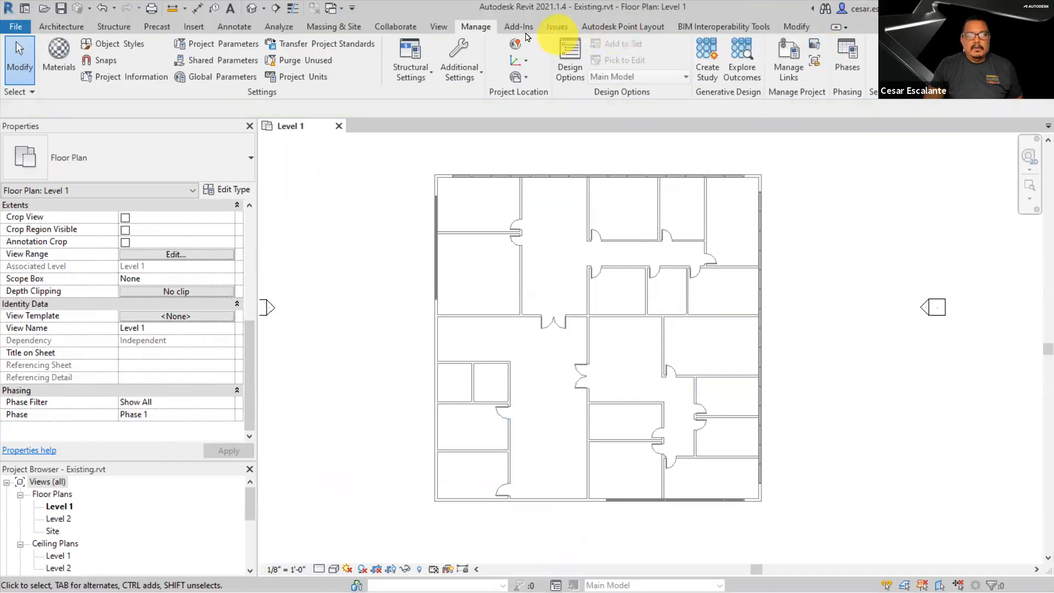
{"action": "left_click", "coordinate": [848, 57]}
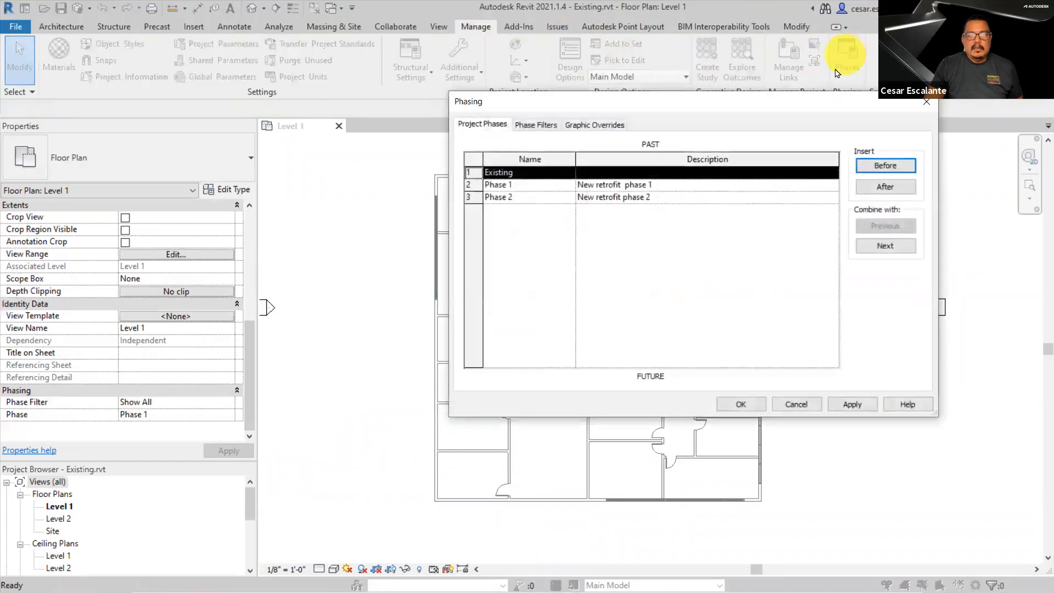
{"action": "left_click", "coordinate": [592, 125]}
{"action": "left_click", "coordinate": [536, 124]}
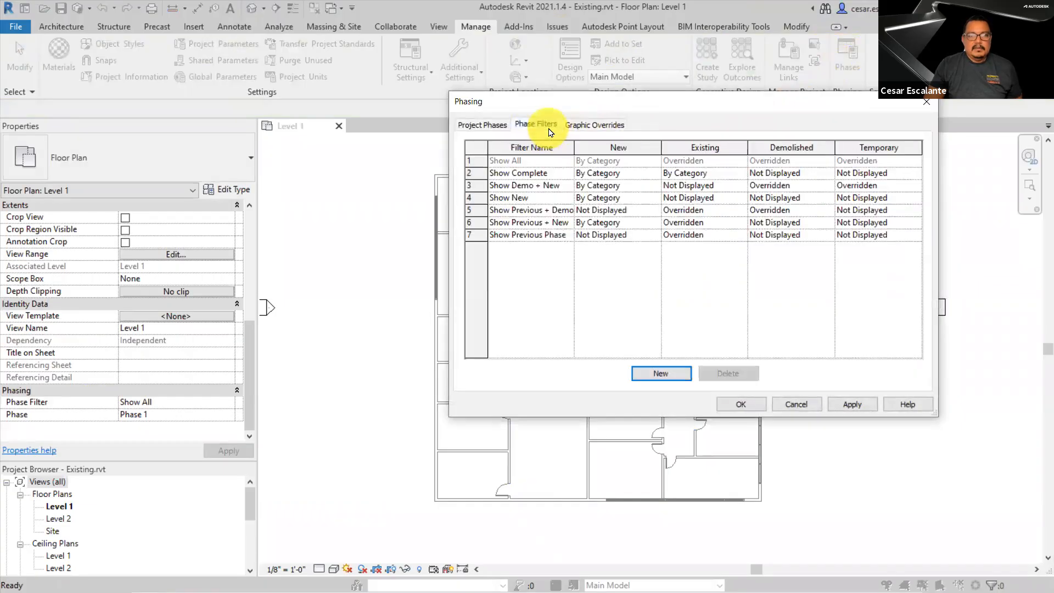
{"action": "left_click", "coordinate": [469, 160]}
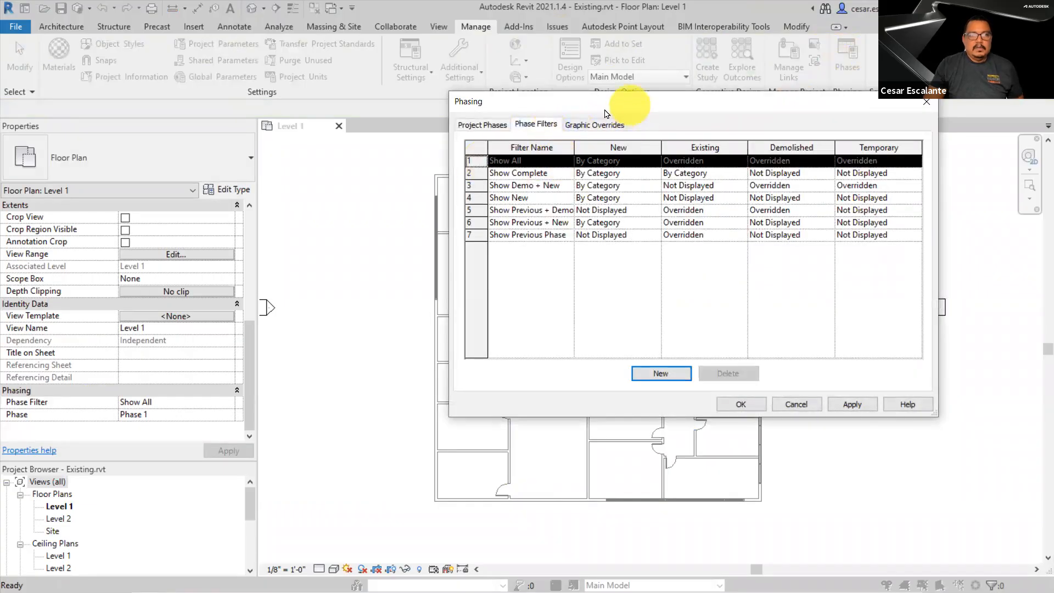
Widen the Filter Name column of the phase filter table and examine how the Show Previous Phase filter displays each phase status
{"action": "left_click_drag", "start_coordinate": [630, 104], "coordinate": [172, 139]}
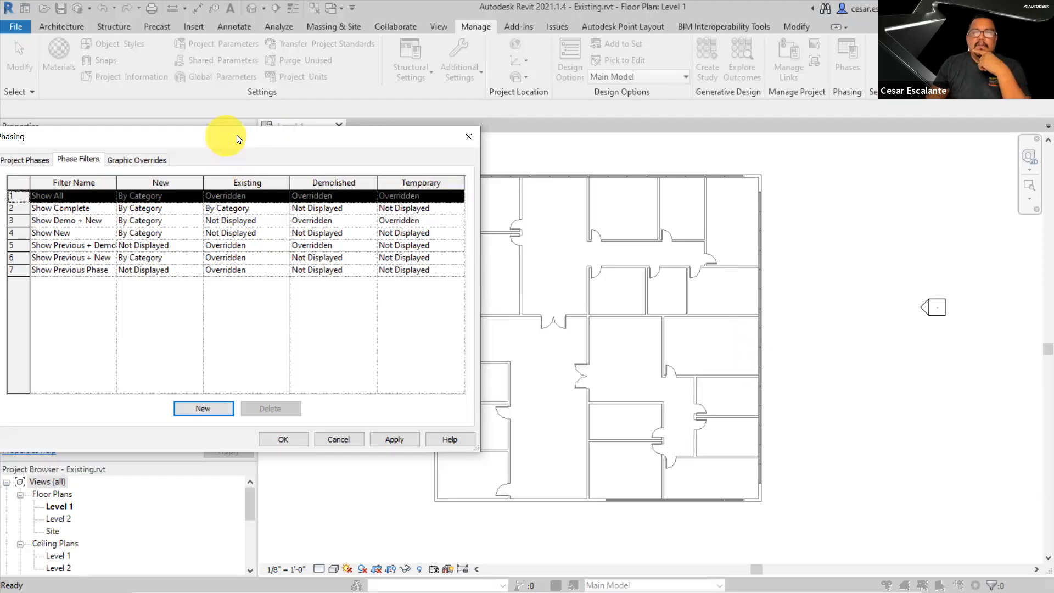
{"action": "left_click_drag", "start_coordinate": [431, 149], "coordinate": [631, 154]}
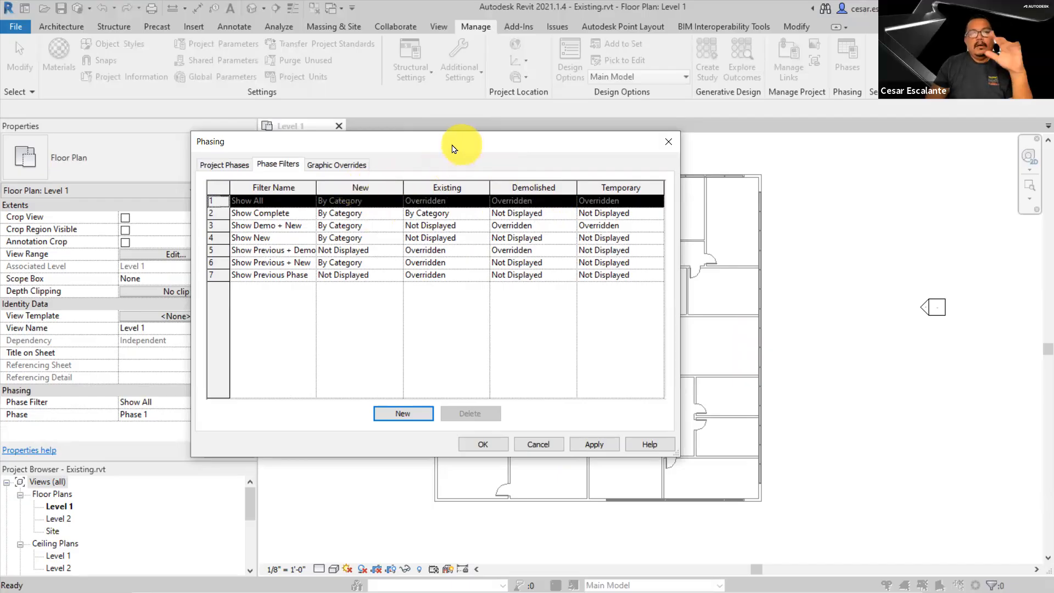
{"action": "left_click_drag", "start_coordinate": [453, 148], "coordinate": [401, 146]}
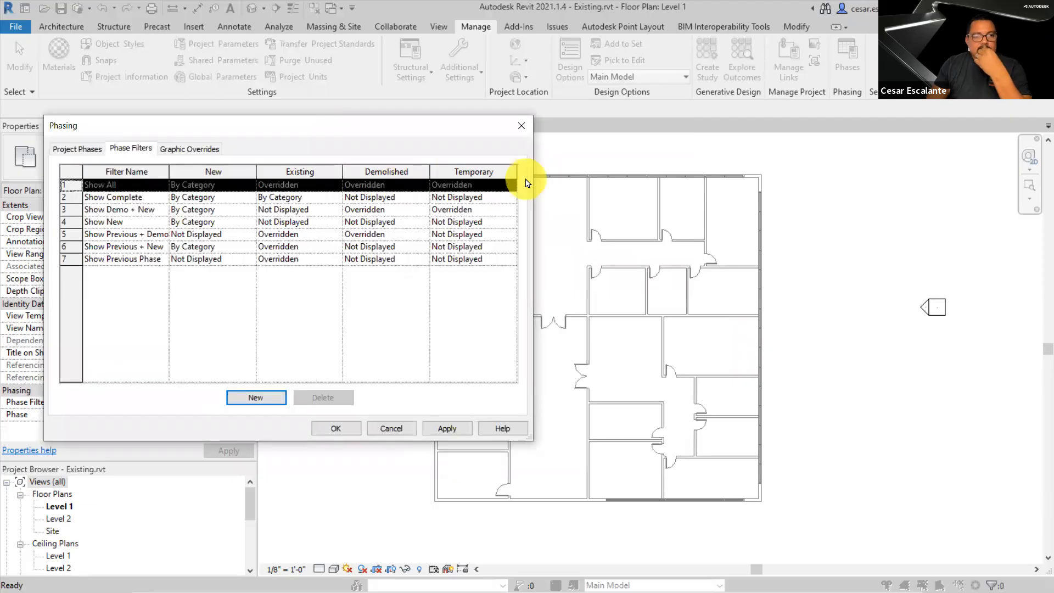
{"action": "left_click_drag", "start_coordinate": [169, 172], "coordinate": [206, 171]}
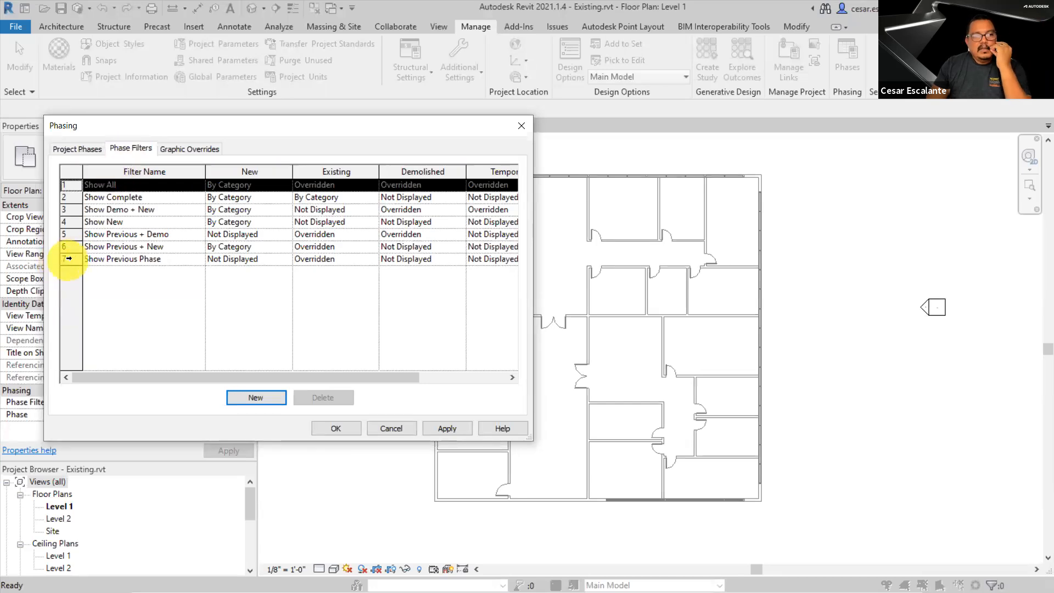
{"action": "left_click", "coordinate": [70, 259]}
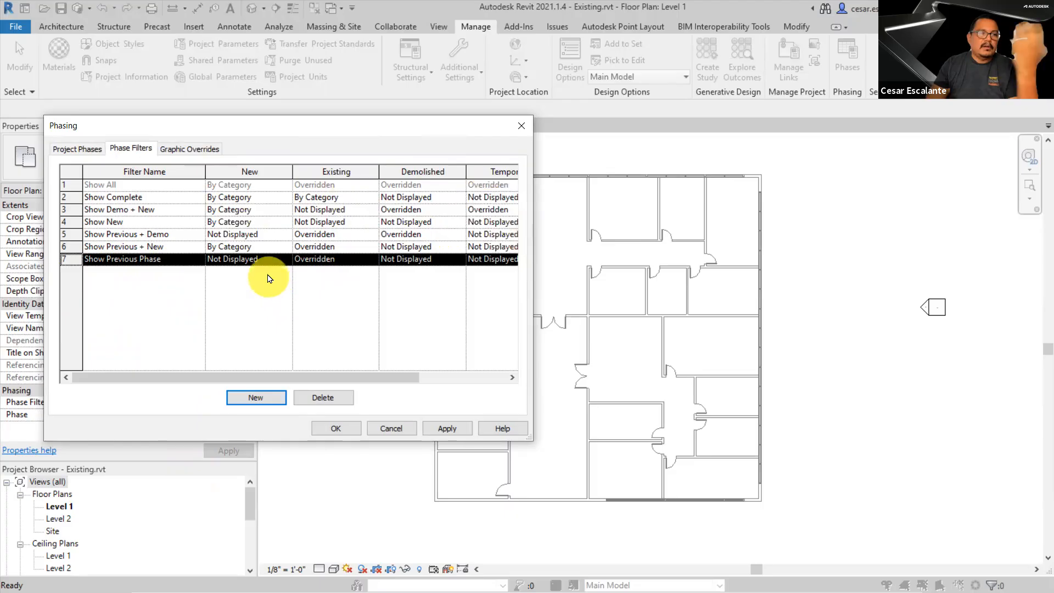
{"action": "left_click", "coordinate": [446, 429]}
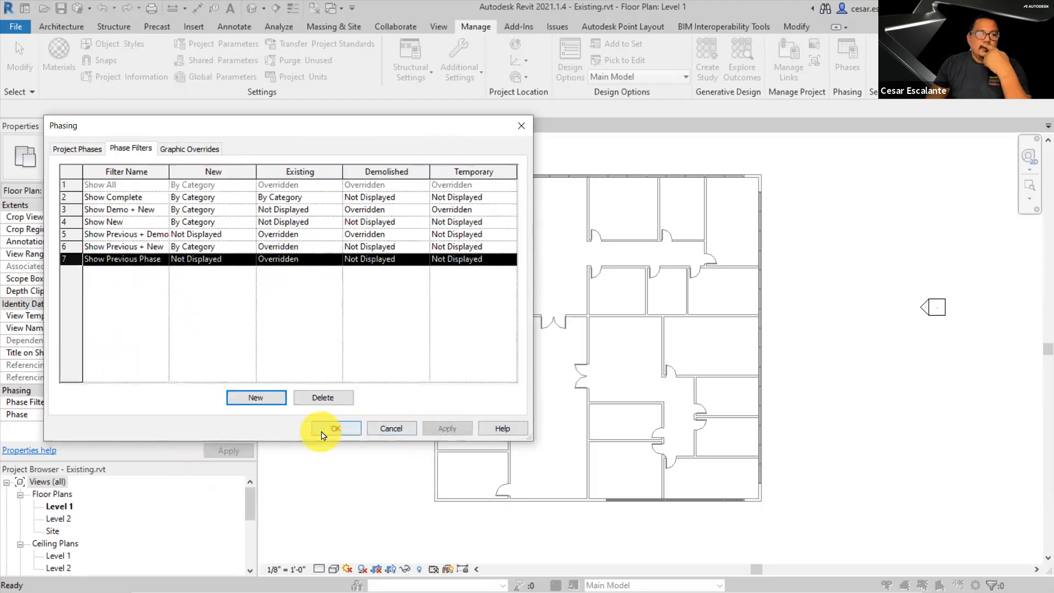
{"action": "left_click", "coordinate": [340, 426]}
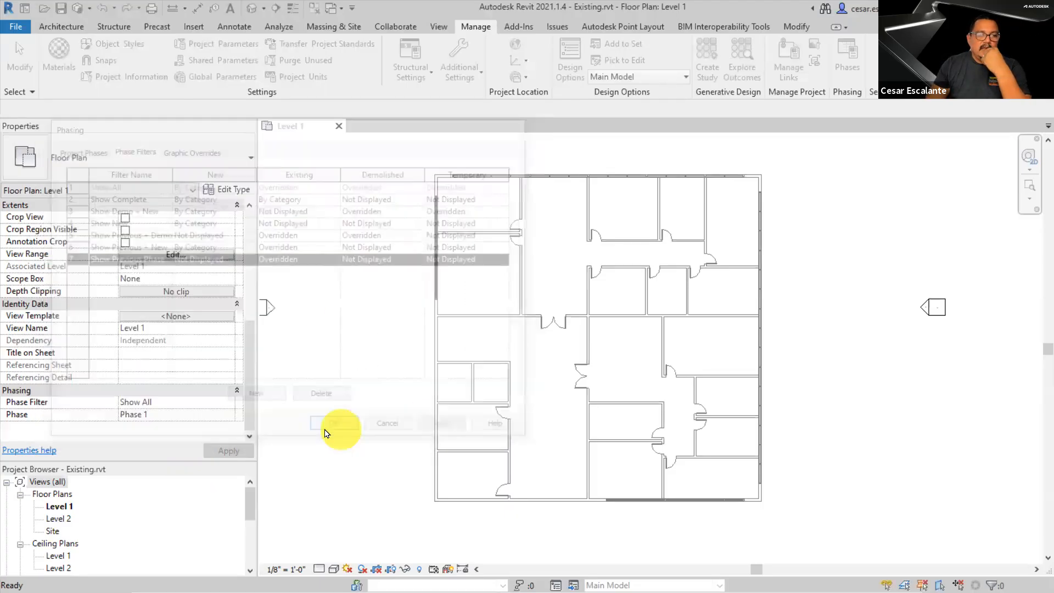
Set the Level 1 view's phase filter to Show Previous Phase and apply it
{"action": "left_click", "coordinate": [226, 403]}
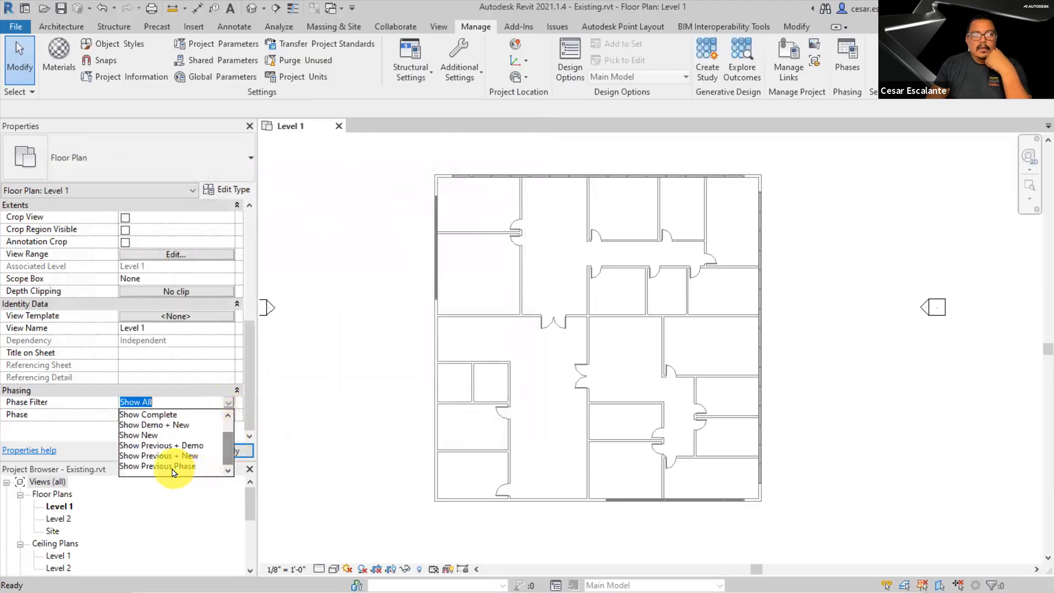
{"action": "left_click", "coordinate": [173, 466]}
{"action": "left_click", "coordinate": [229, 451]}
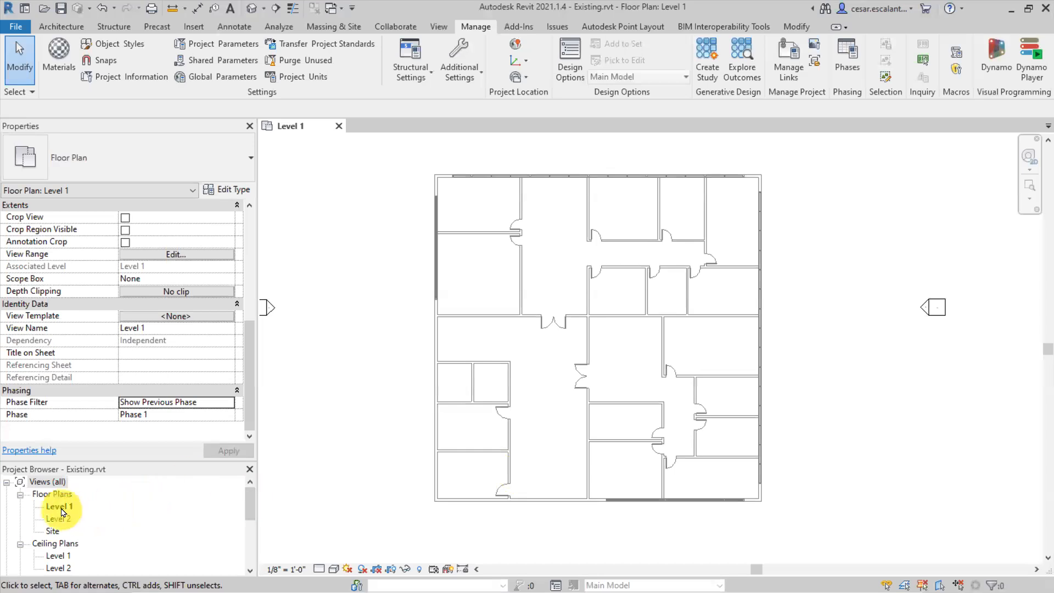
Duplicate the Level 1 floor plan view
{"action": "left_click", "coordinate": [61, 507]}
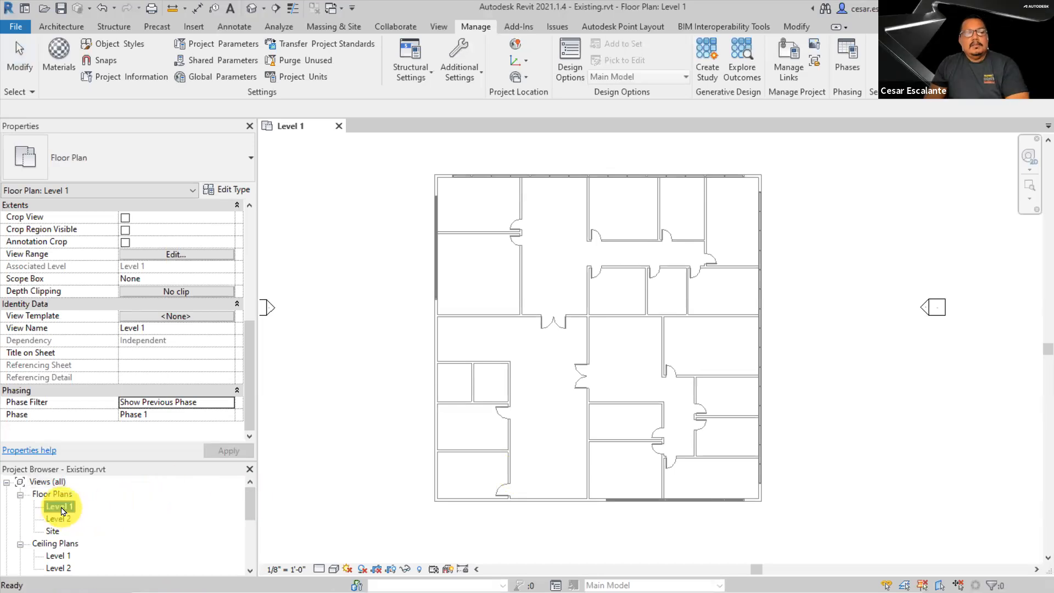
{"action": "right_click", "coordinate": [63, 510]}
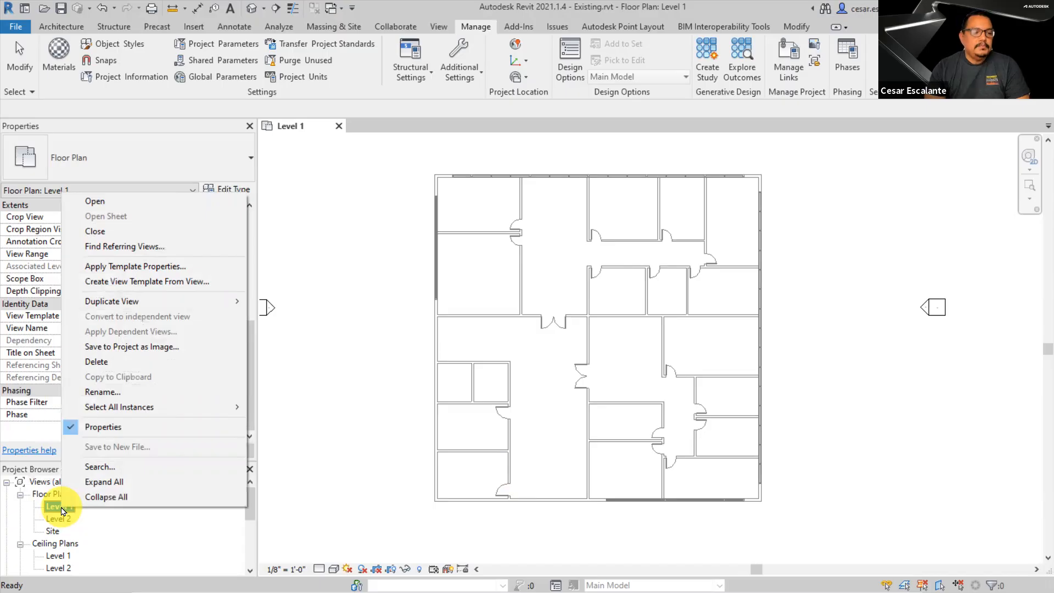
{"action": "mouse_move", "coordinate": [137, 301]}
{"action": "left_click", "coordinate": [337, 303]}
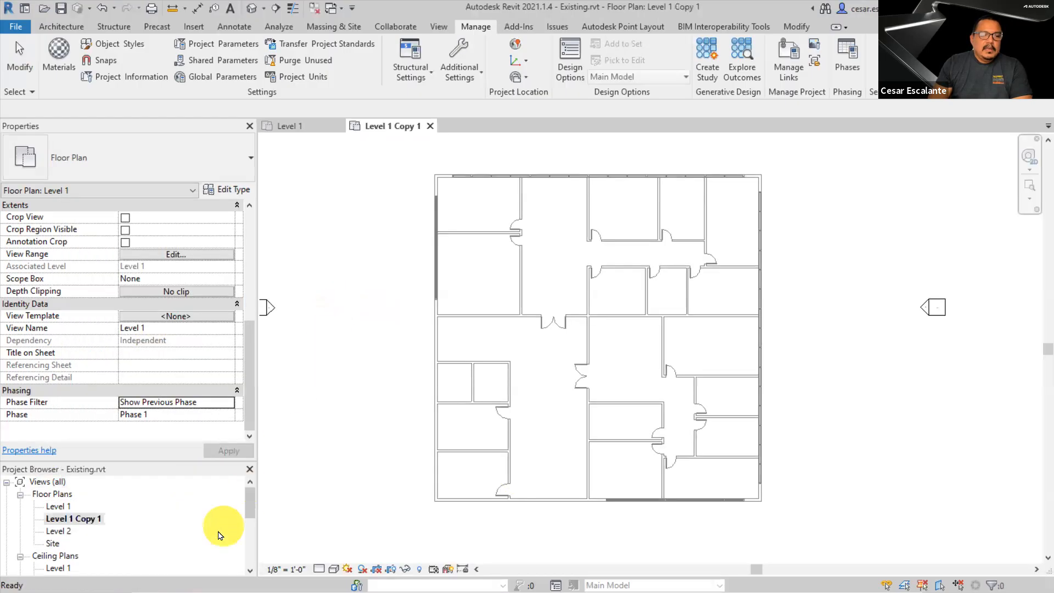
Rename the duplicated floor plan view as Level 1 - EXISTING CONDITIONS
{"action": "right_click", "coordinate": [98, 520]}
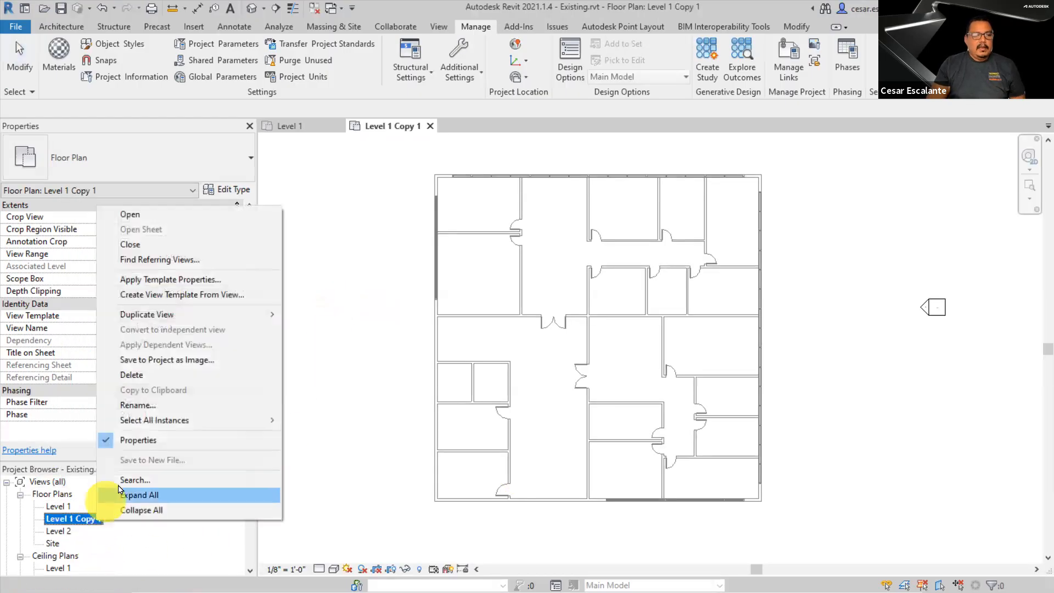
{"action": "left_click", "coordinate": [164, 405]}
{"action": "left_click", "coordinate": [73, 518]}
{"action": "left_click_drag", "start_coordinate": [73, 518], "coordinate": [155, 526]}
{"action": "type", "text": "- EXISTING CONDIT"}
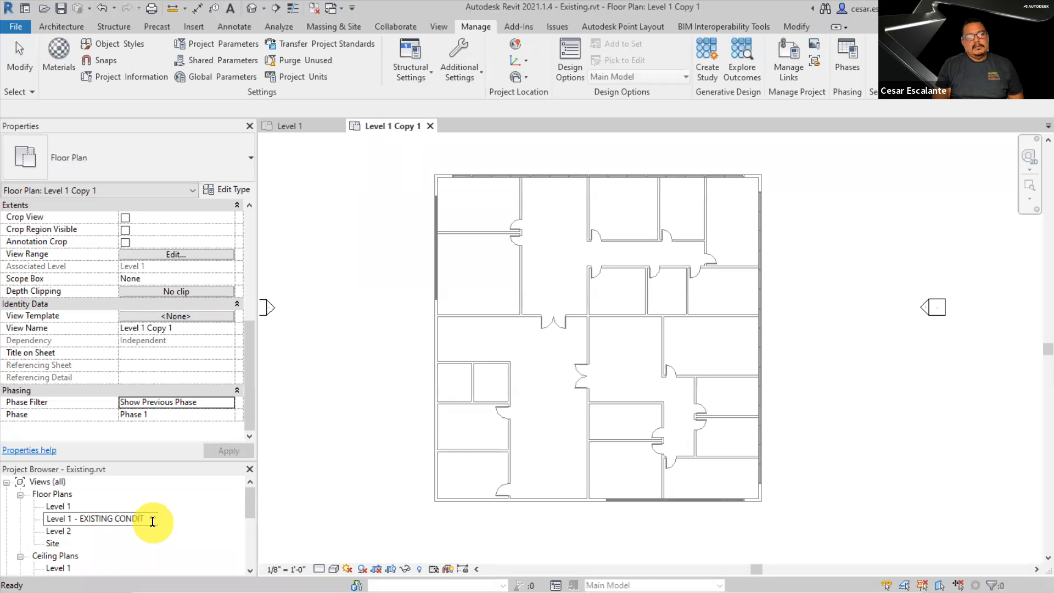
{"action": "left_click", "coordinate": [361, 528]}
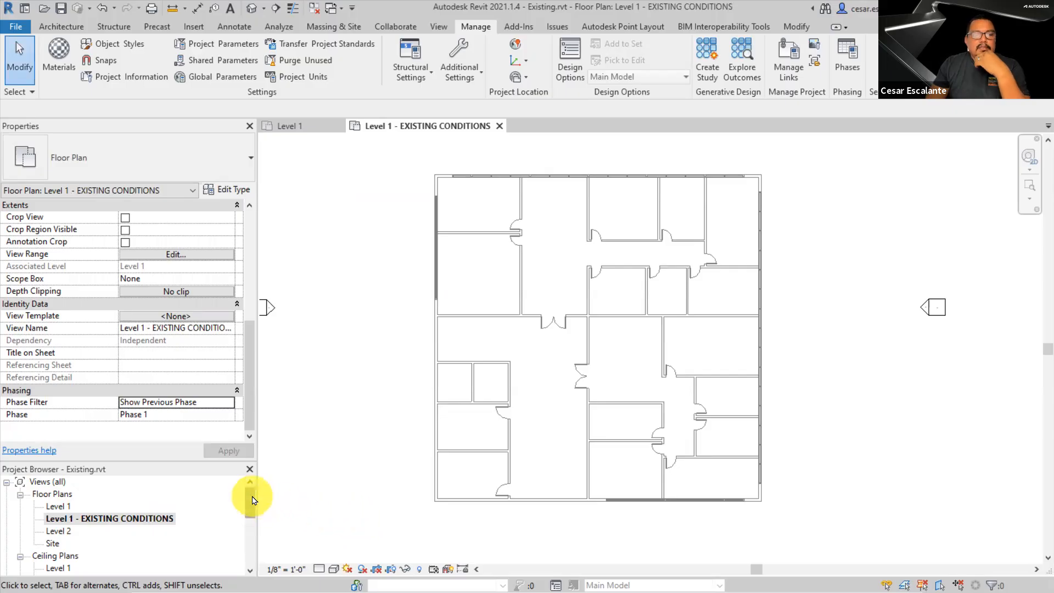
Enlarge the Project Browser upward so that more of the view tree is shown
{"action": "scroll", "coordinate": [254, 505], "scroll_direction": "down", "scroll_amount": 3}
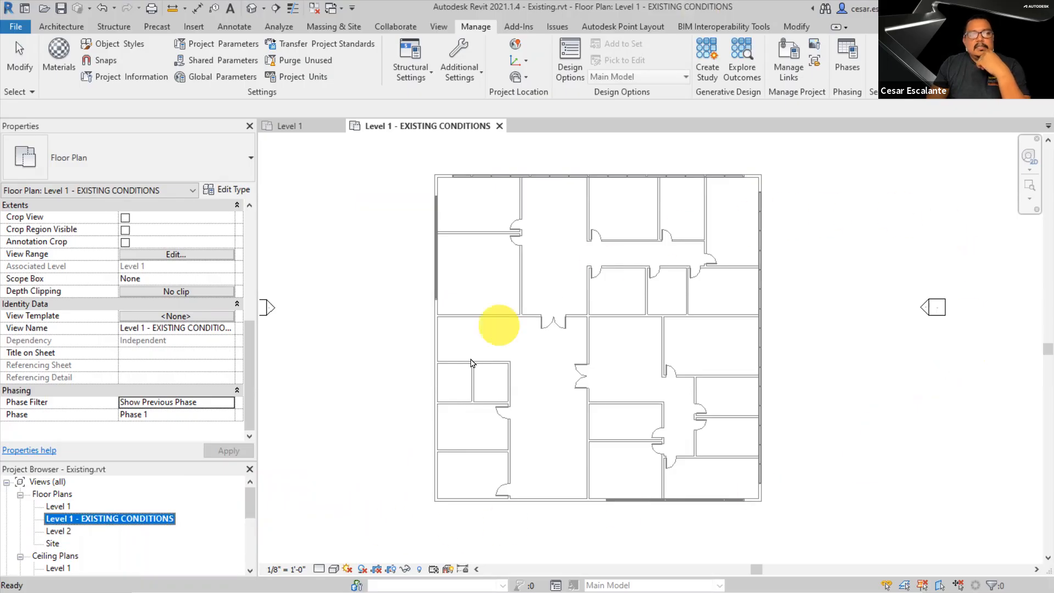
{"action": "left_click", "coordinate": [341, 450]}
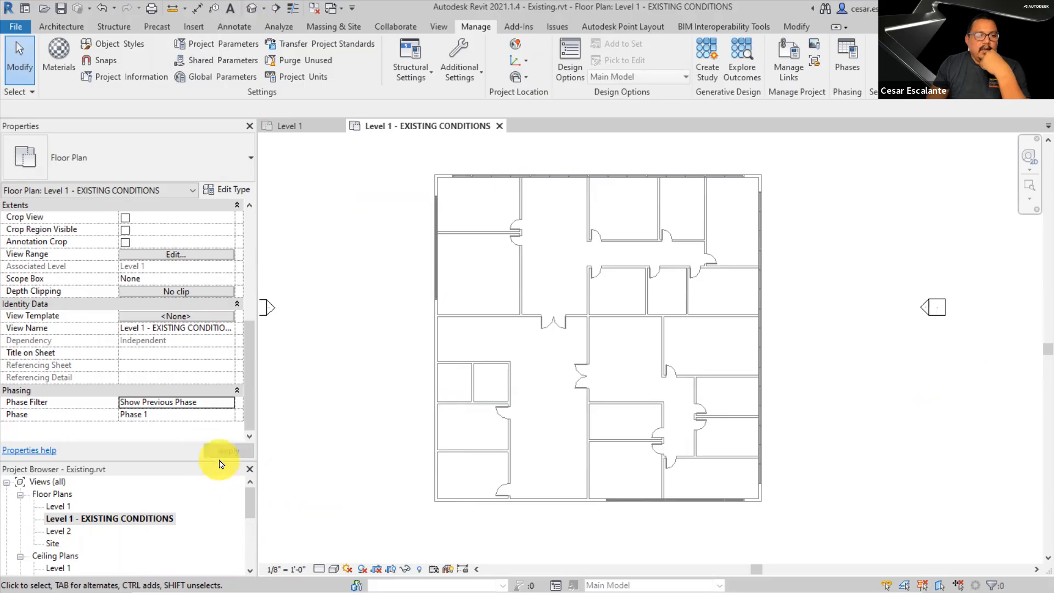
{"action": "left_click_drag", "start_coordinate": [221, 462], "coordinate": [220, 372]}
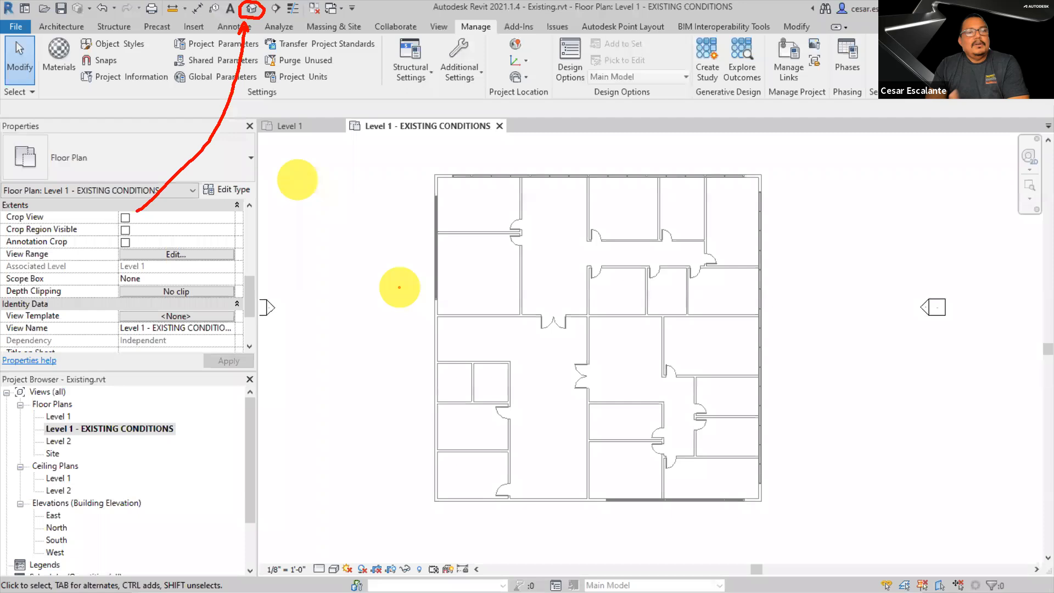
Open the default 3D view, check its phasing properties and choose Phase 1 as its phase
{"action": "left_click", "coordinate": [251, 10]}
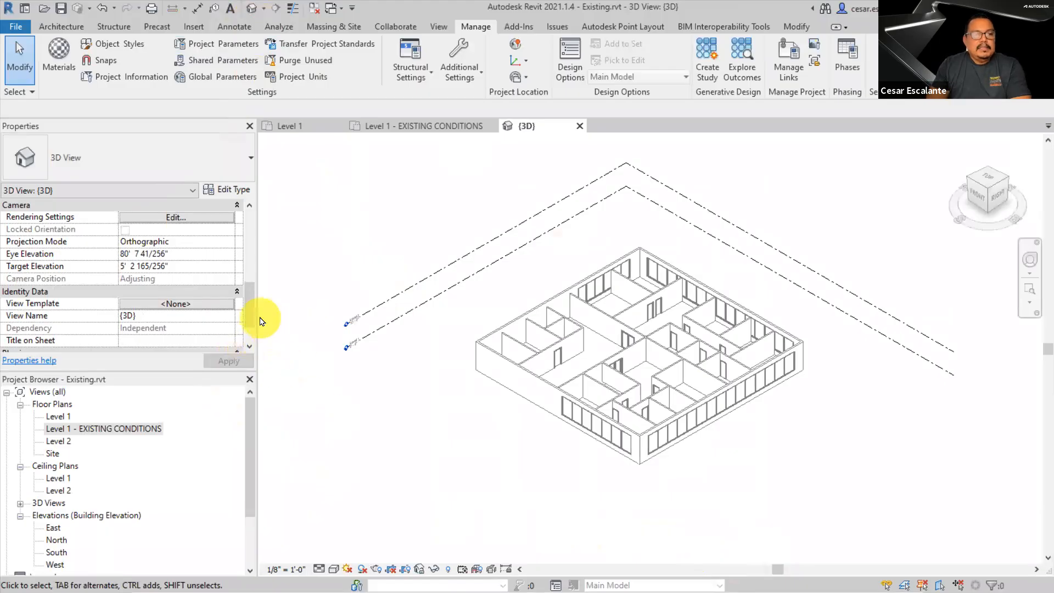
{"action": "scroll", "coordinate": [249, 330], "scroll_direction": "down", "scroll_amount": 3}
{"action": "left_click", "coordinate": [312, 453]}
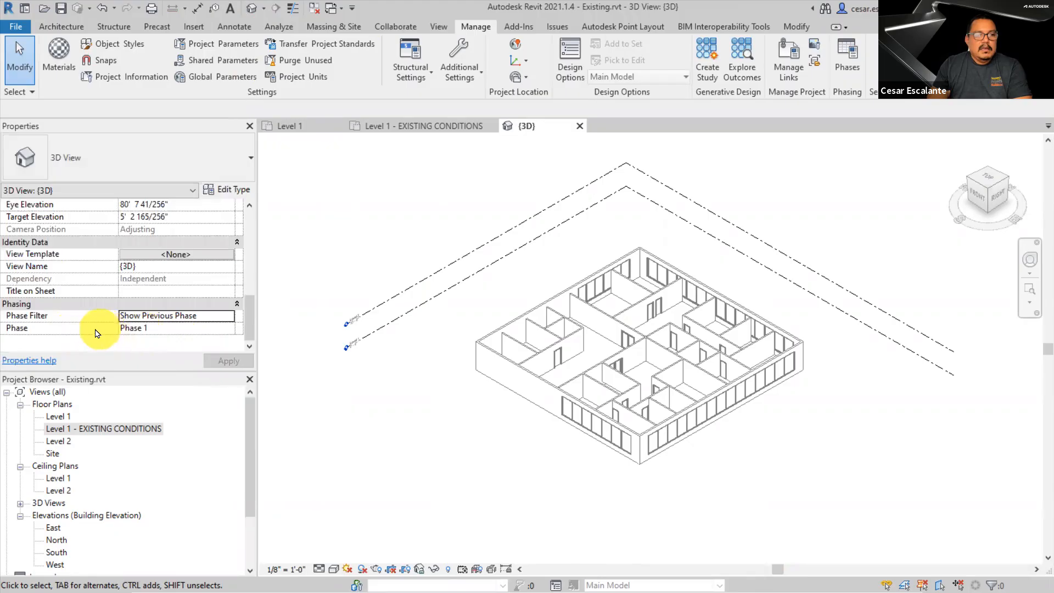
{"action": "left_click", "coordinate": [226, 329]}
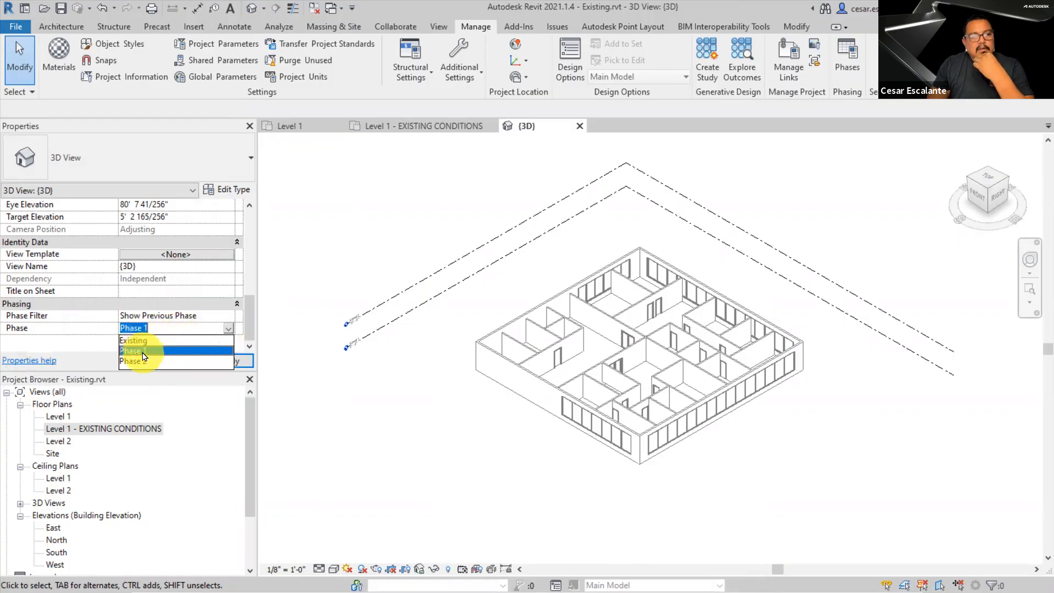
{"action": "left_click", "coordinate": [142, 352]}
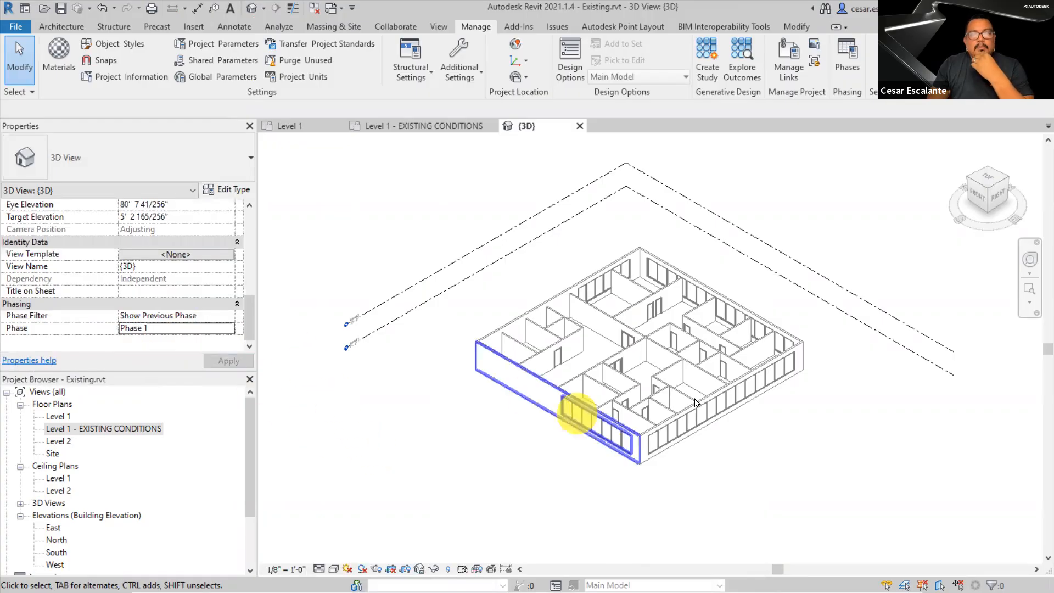
Inspect the building in the 3D view and change its visual style to display shaded surfaces
{"action": "scroll", "coordinate": [726, 392], "scroll_direction": "up", "scroll_amount": 2}
{"action": "scroll", "coordinate": [747, 448], "scroll_direction": "up", "scroll_amount": 2}
{"action": "middle_click_drag", "start_coordinate": [763, 456], "coordinate": [880, 518]}
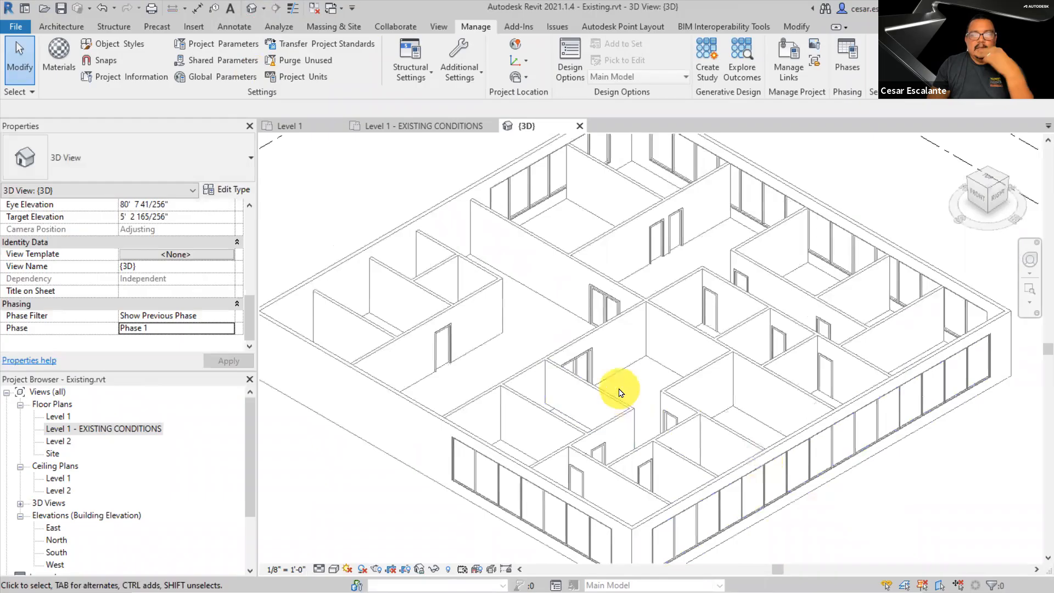
{"action": "scroll", "coordinate": [619, 391], "scroll_direction": "up", "scroll_amount": 2}
{"action": "scroll", "coordinate": [590, 336], "scroll_direction": "down", "scroll_amount": 5}
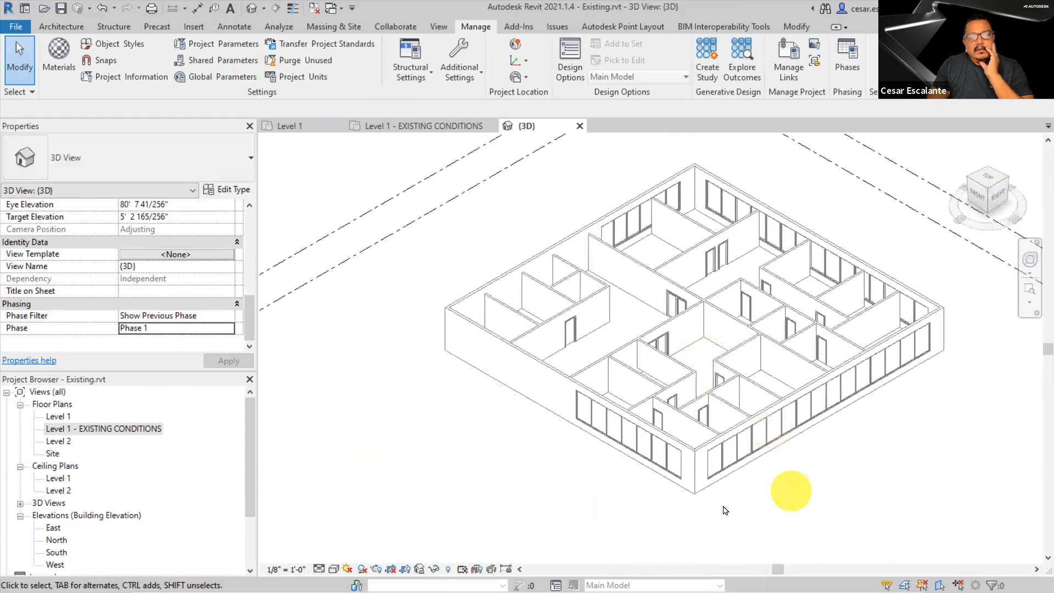
{"action": "left_click", "coordinate": [339, 570]}
{"action": "left_click", "coordinate": [351, 529]}
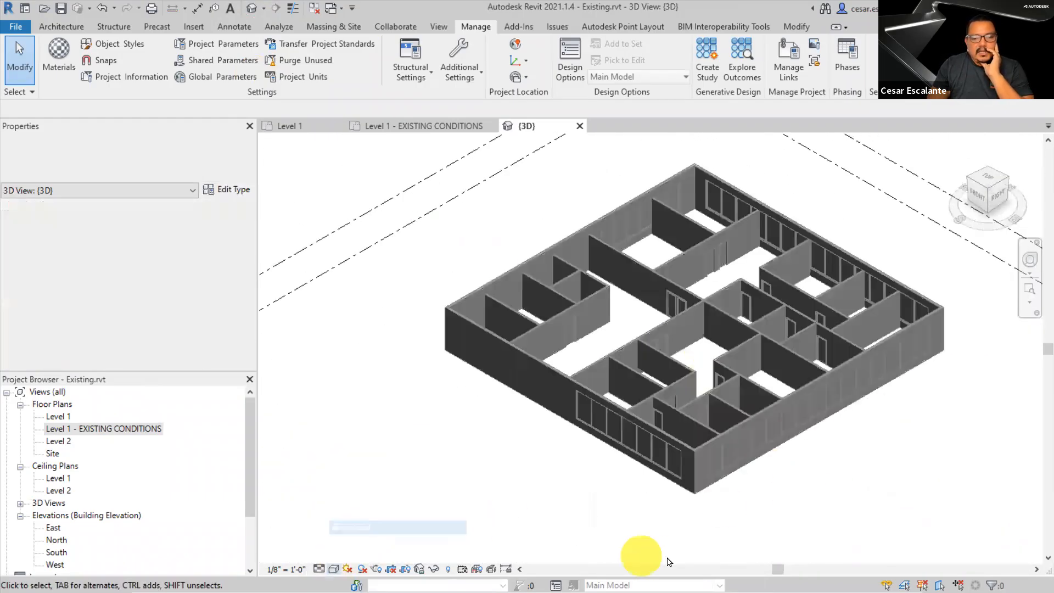
{"action": "middle_click_drag", "start_coordinate": [681, 529], "coordinate": [573, 555]}
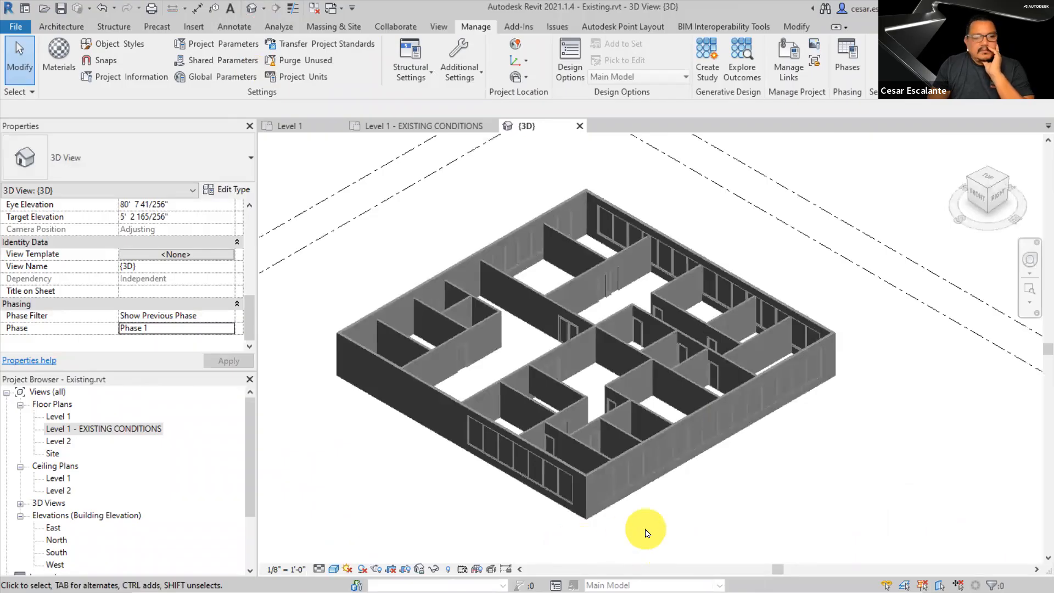
Duplicate the {3D} view listed under 3D Views
{"action": "left_click_drag", "start_coordinate": [246, 486], "coordinate": [246, 551]}
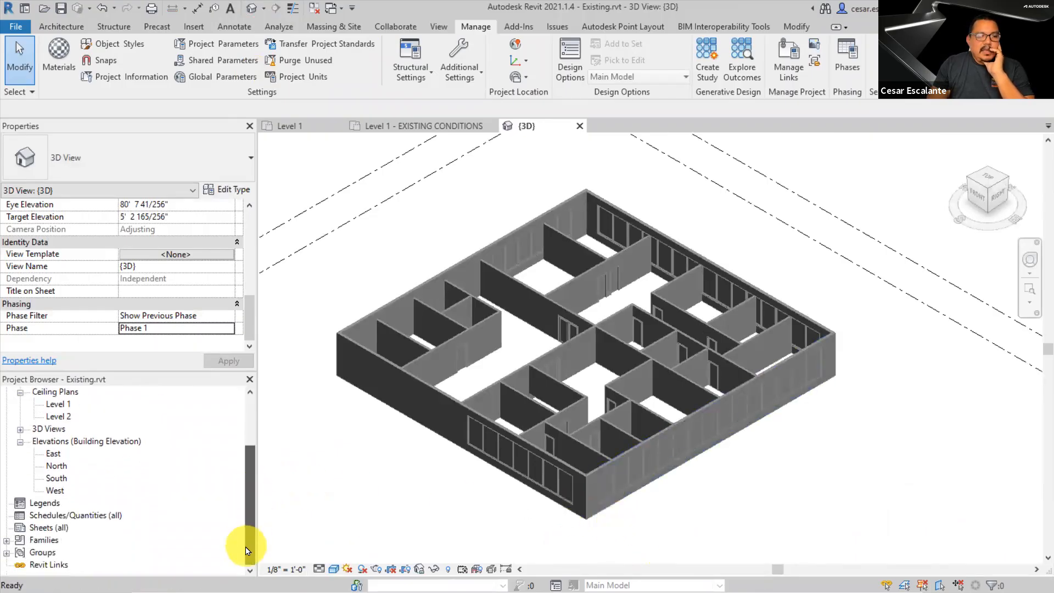
{"action": "left_click", "coordinate": [20, 429]}
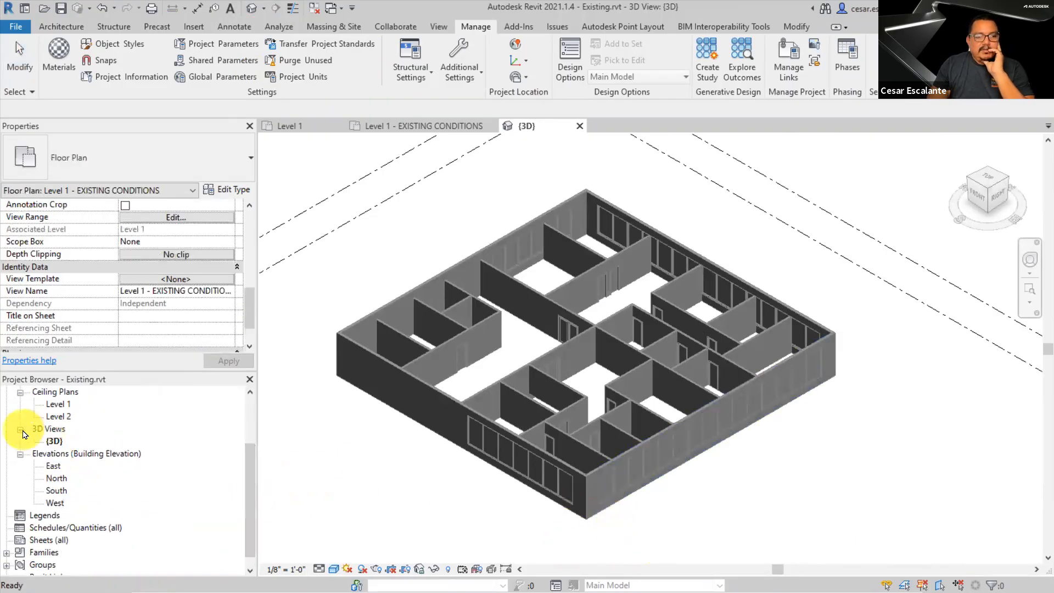
{"action": "left_click", "coordinate": [55, 443]}
{"action": "right_click", "coordinate": [56, 443]}
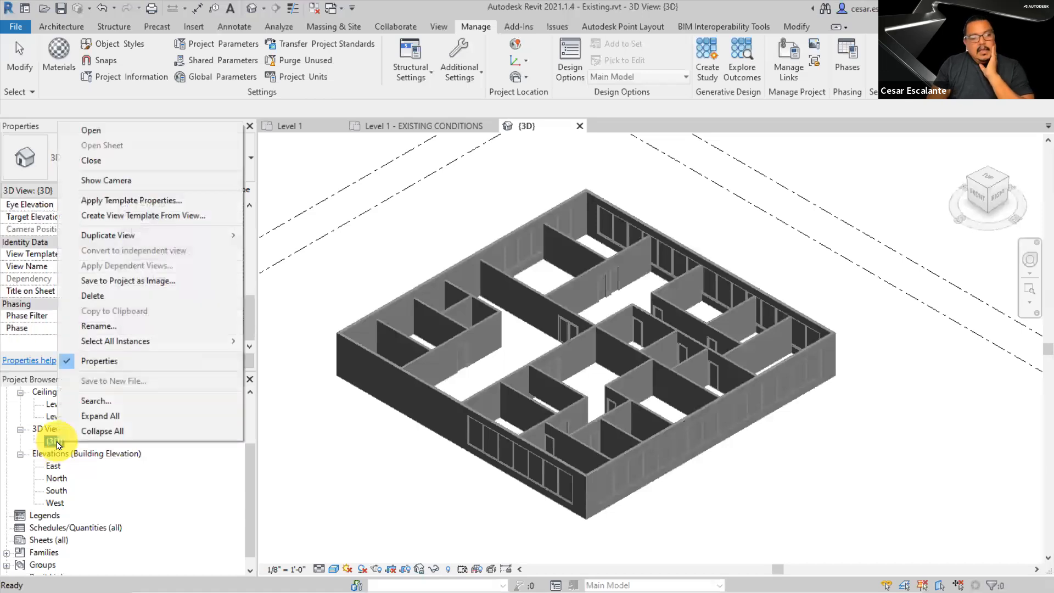
{"action": "mouse_move", "coordinate": [233, 236]}
{"action": "left_click", "coordinate": [277, 235]}
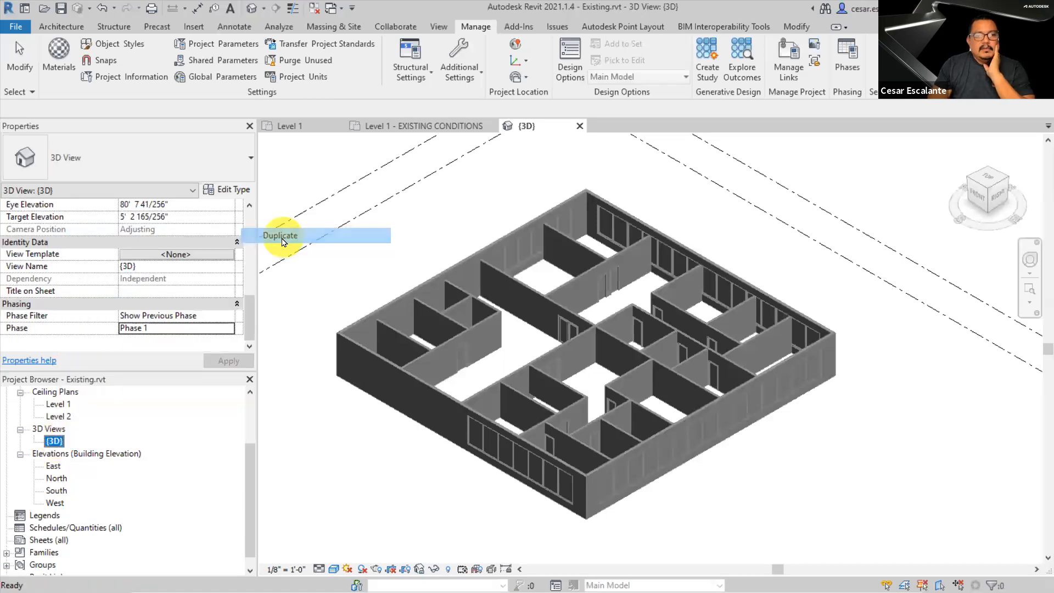
Rename the duplicated 3D view as 3D - LEVEL 1 - EXISTING CONDITIONS
{"action": "right_click", "coordinate": [68, 459]}
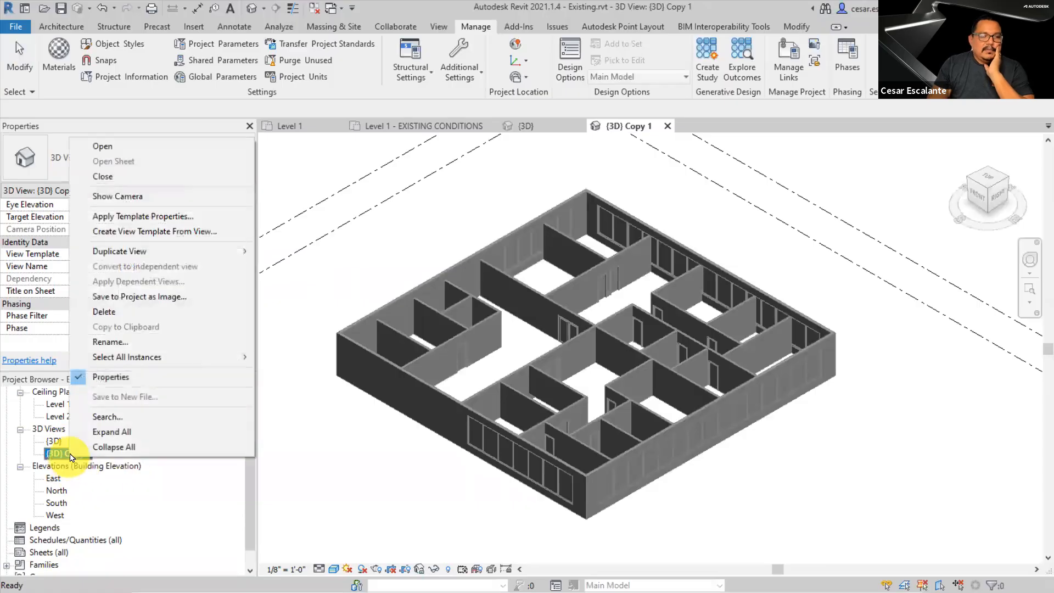
{"action": "left_click", "coordinate": [128, 346]}
{"action": "type", "text": "3D -"}
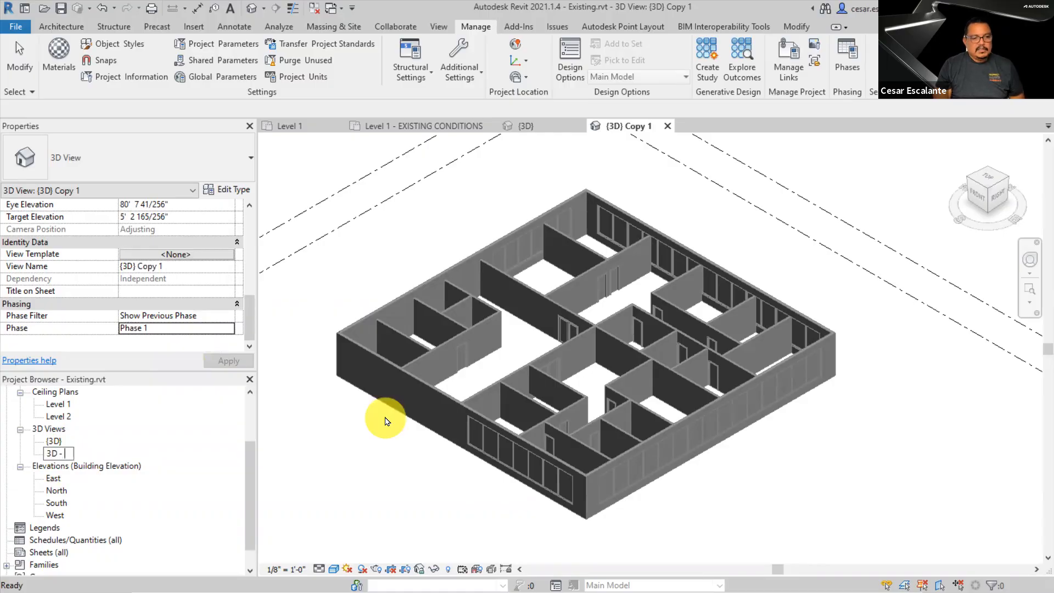
{"action": "type", "text": "LEVEL 12"}
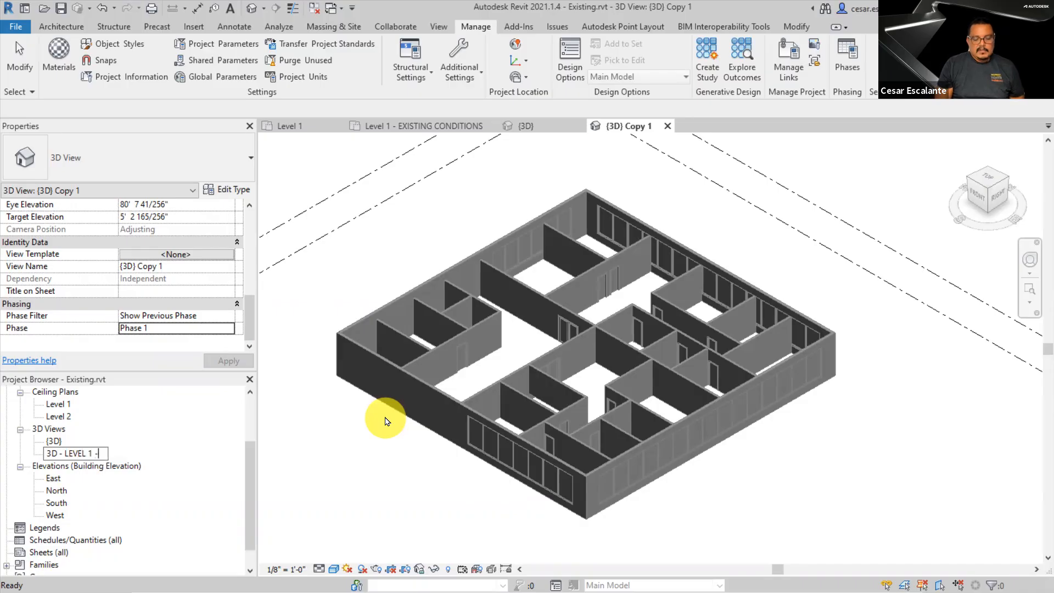
{"action": "type", "text": "- EXISTING CONDITIONS"}
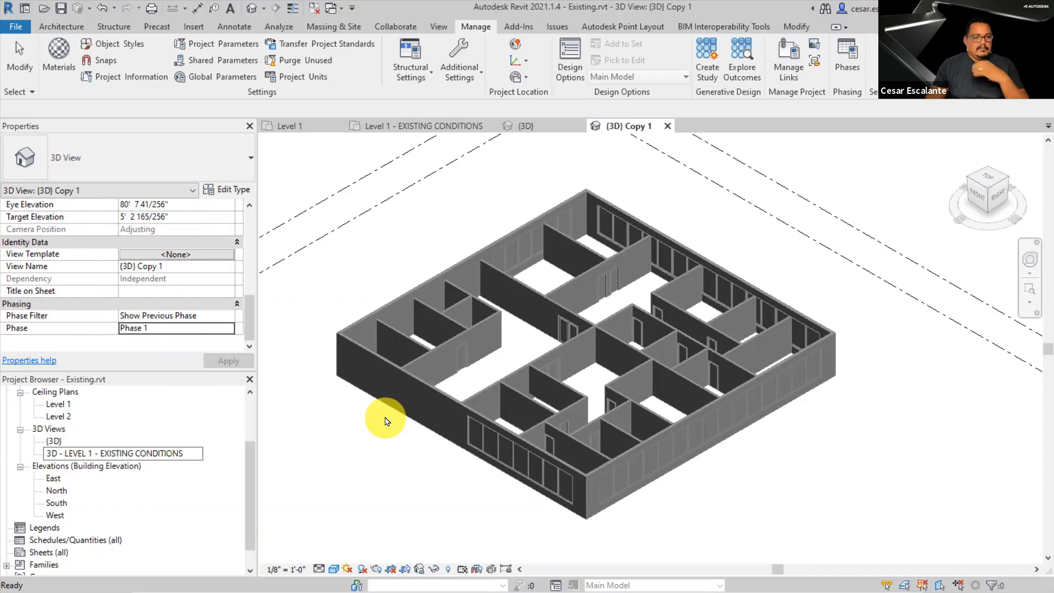
{"action": "key", "text": "Return"}
{"action": "left_click_drag", "start_coordinate": [247, 485], "coordinate": [248, 440]}
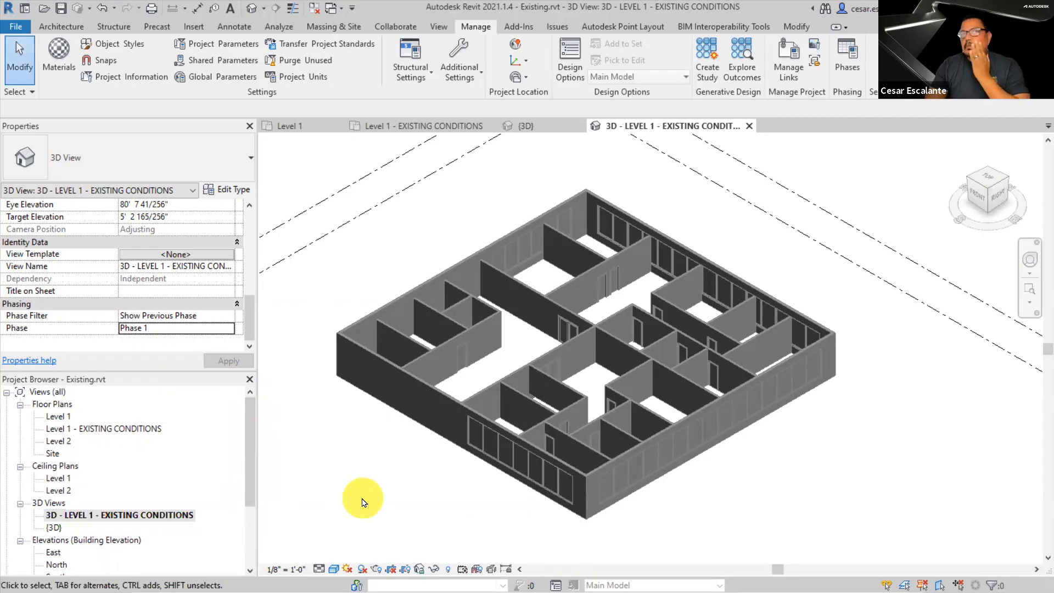
Compare the existing-conditions plan and 3D view, return to the plan, and close the {3D} and Level 1 views
{"action": "double_click", "coordinate": [113, 429]}
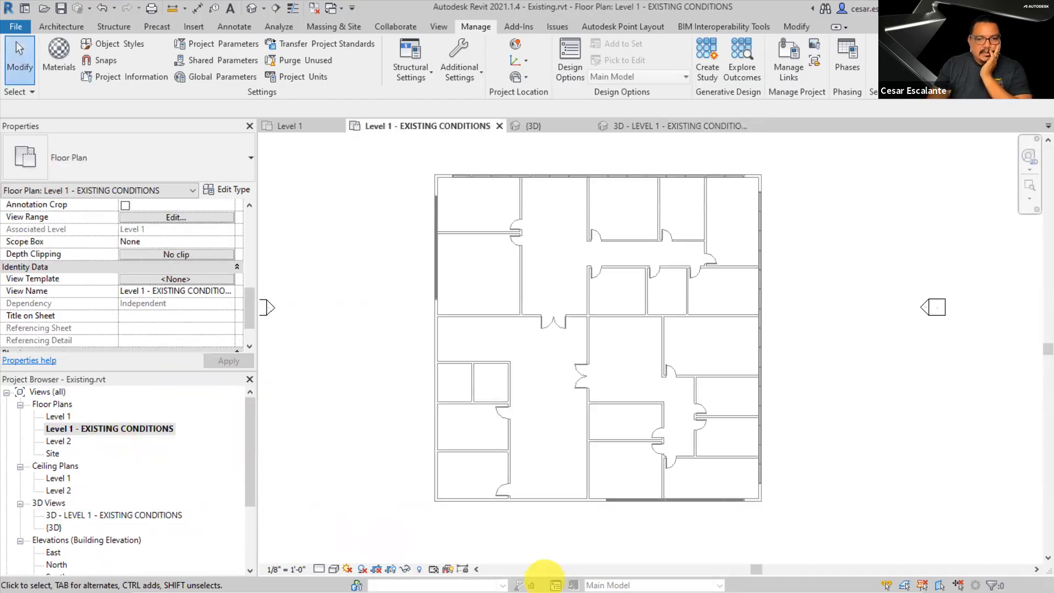
{"action": "double_click", "coordinate": [143, 515]}
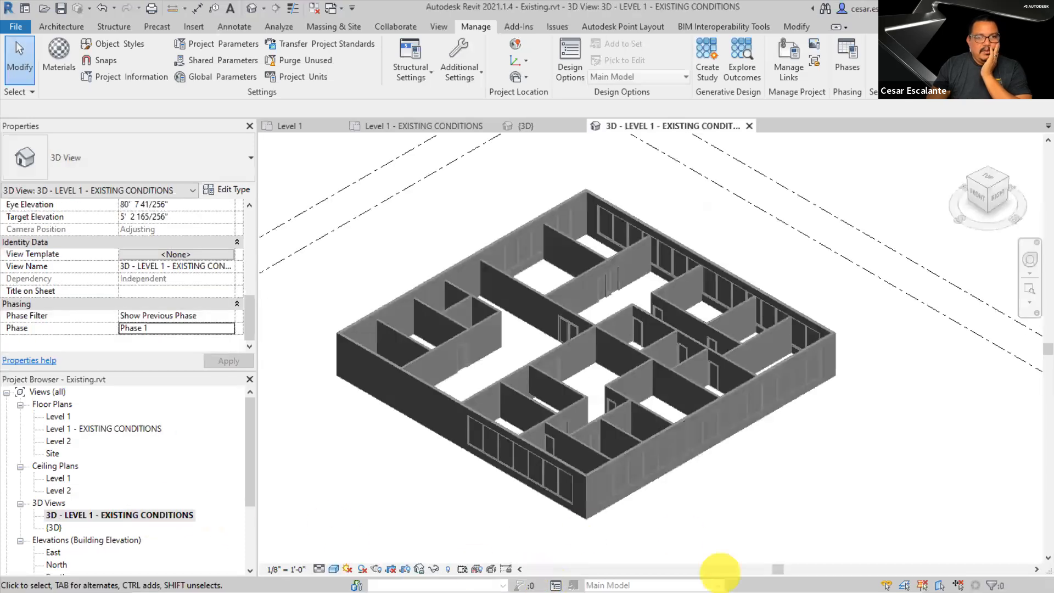
{"action": "double_click", "coordinate": [121, 429]}
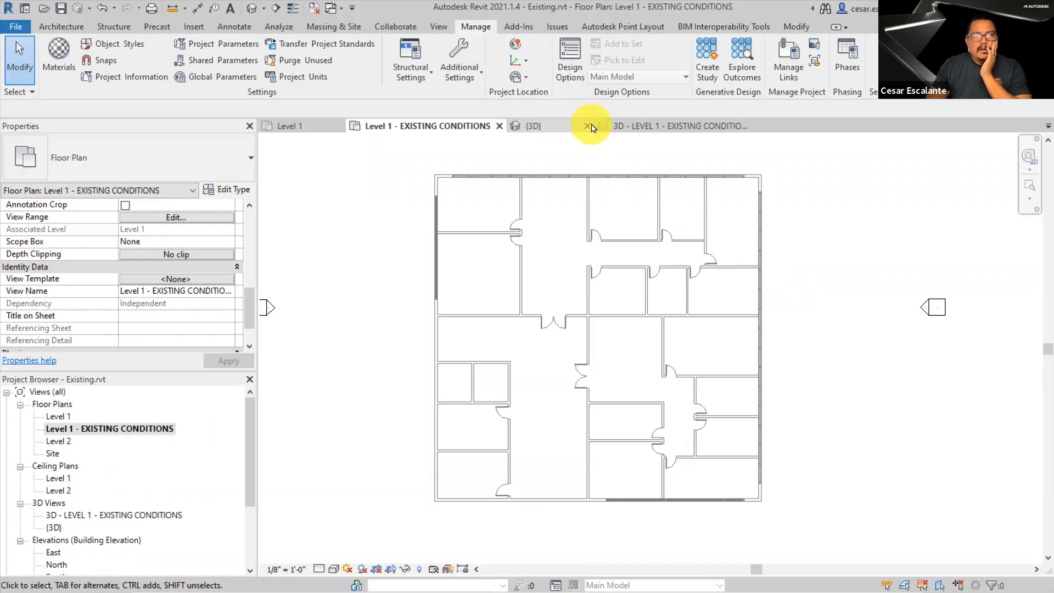
{"action": "left_click", "coordinate": [587, 128]}
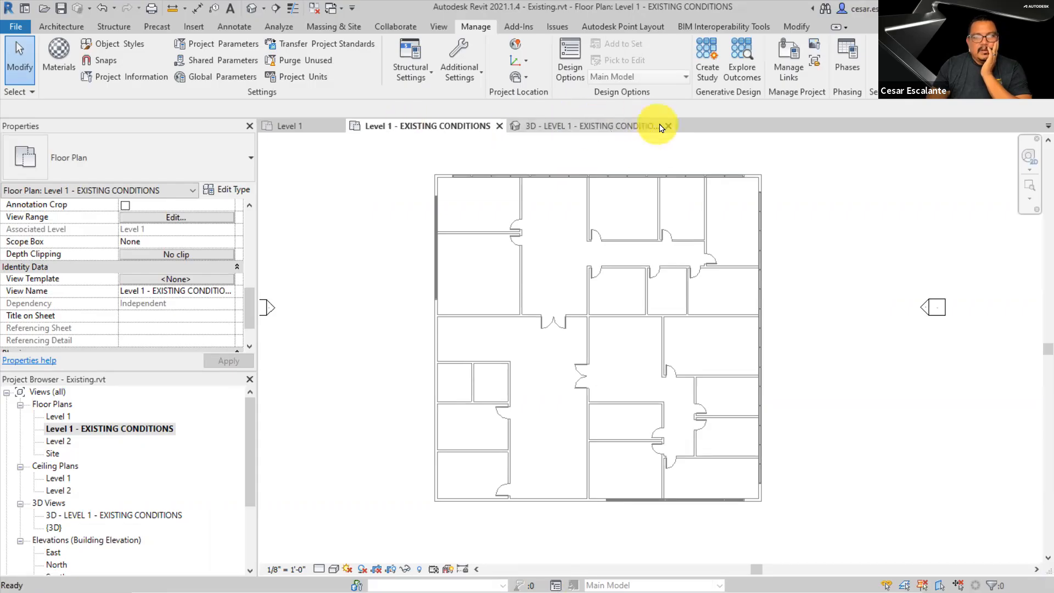
{"action": "left_click", "coordinate": [337, 126]}
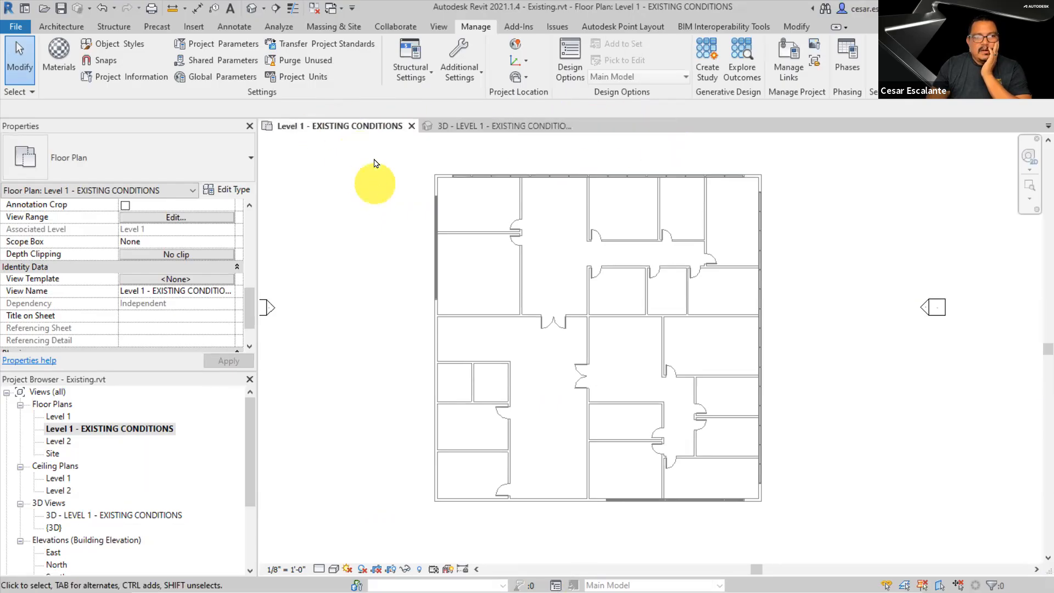
{"action": "middle_click_drag", "start_coordinate": [852, 301], "coordinate": [874, 302]}
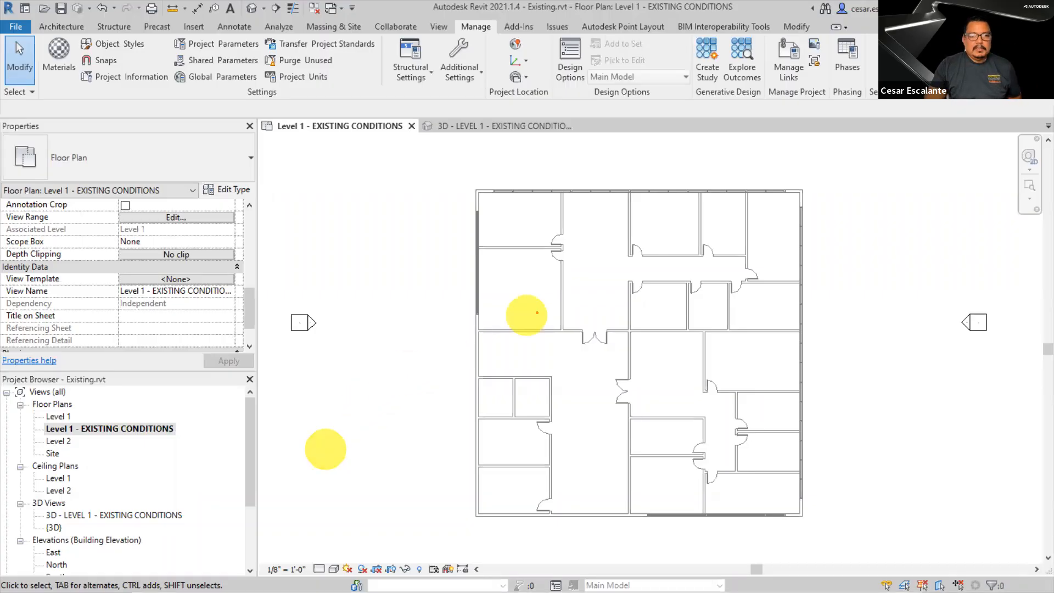
{"action": "mouse_move", "coordinate": [775, 220]}
{"action": "left_mouse_down"}
{"action": "mouse_move", "coordinate": [658, 211]}
{"action": "mouse_move", "coordinate": [628, 285]}
{"action": "mouse_move", "coordinate": [776, 240]}
{"action": "mouse_move", "coordinate": [774, 220]}
{"action": "left_mouse_up"}
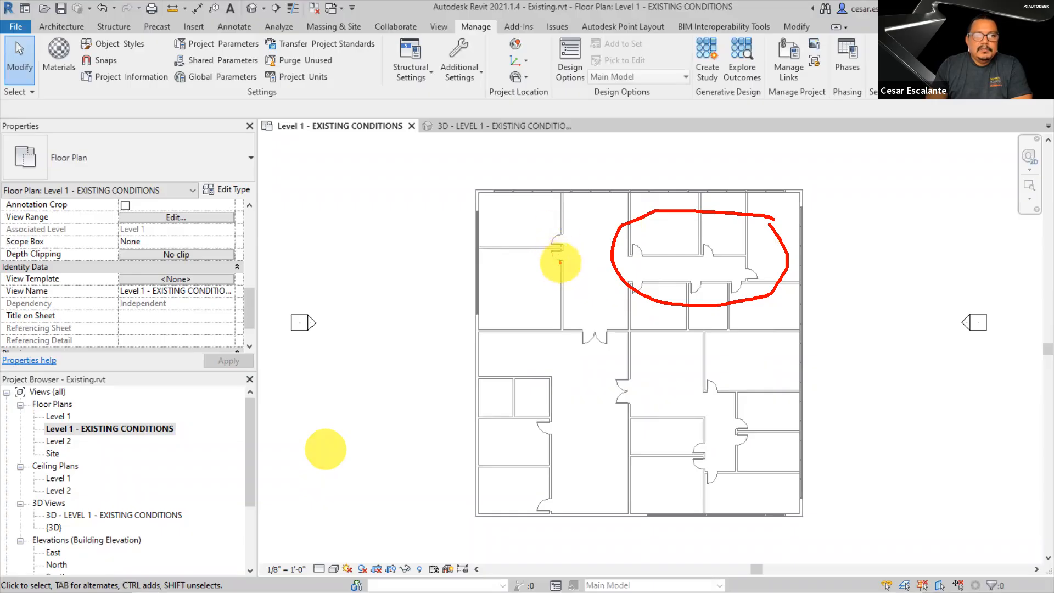
{"action": "mouse_move", "coordinate": [559, 263]}
{"action": "left_mouse_down"}
{"action": "mouse_move", "coordinate": [574, 257]}
{"action": "mouse_move", "coordinate": [561, 250]}
{"action": "mouse_move", "coordinate": [579, 235]}
{"action": "mouse_move", "coordinate": [559, 245]}
{"action": "left_mouse_up"}
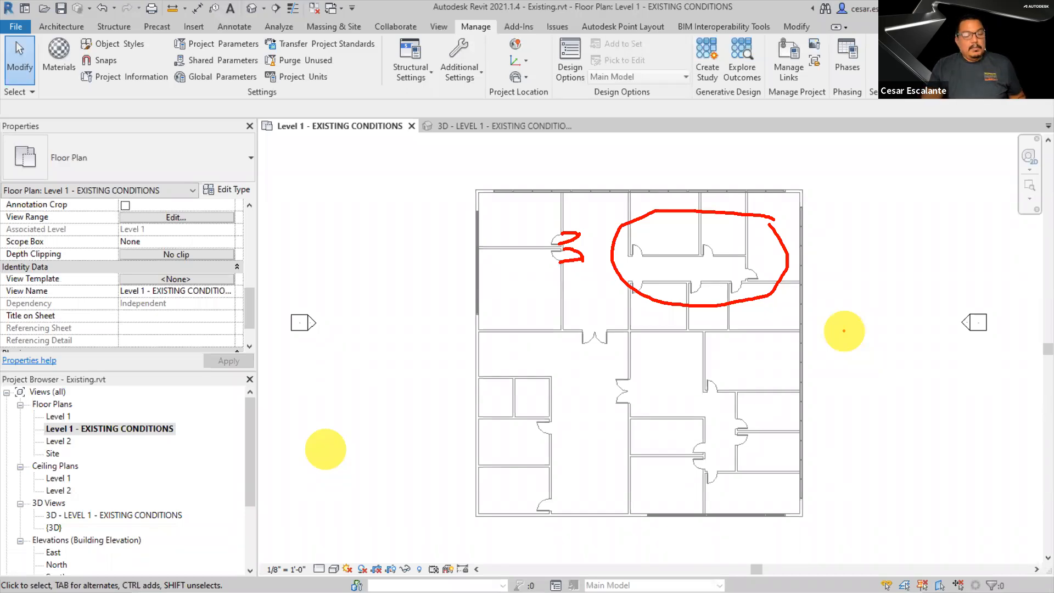
{"action": "key", "text": "Escape"}
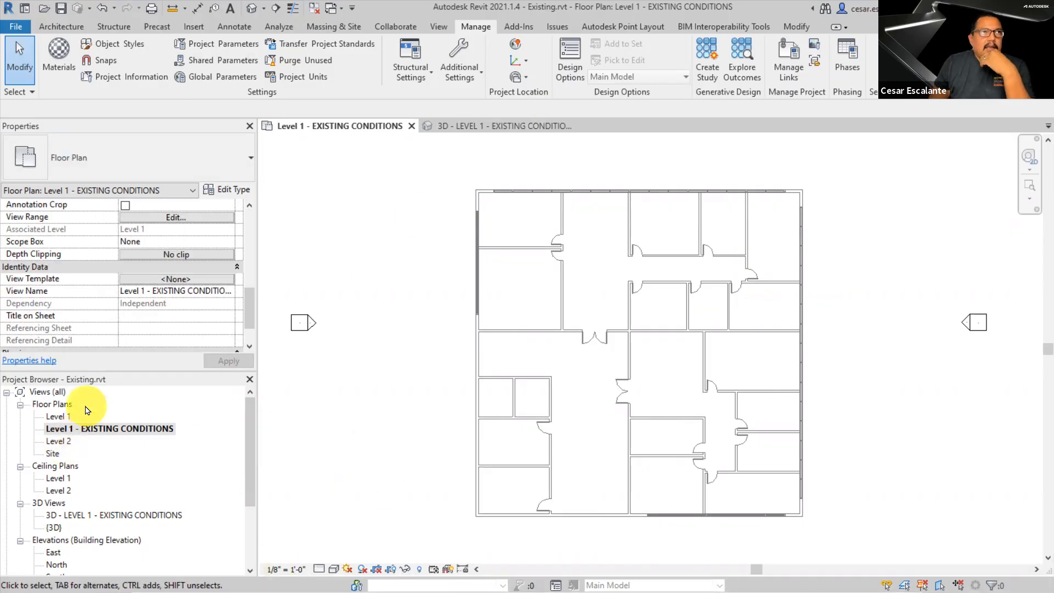
Duplicate the Level 1 - EXISTING CONDITIONS floor plan view without detailing
{"action": "right_click", "coordinate": [121, 429]}
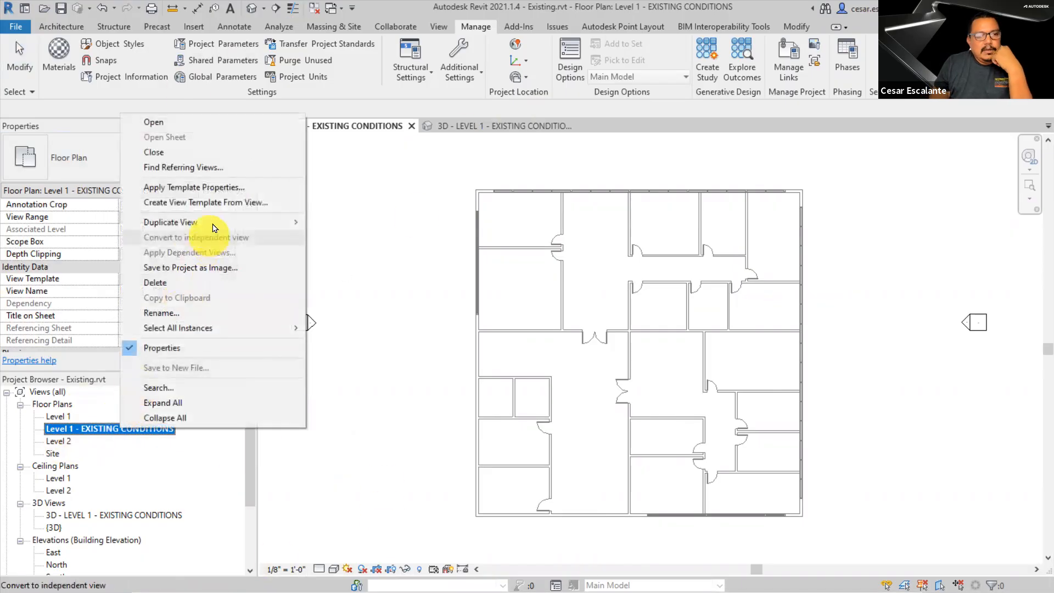
{"action": "mouse_move", "coordinate": [219, 230]}
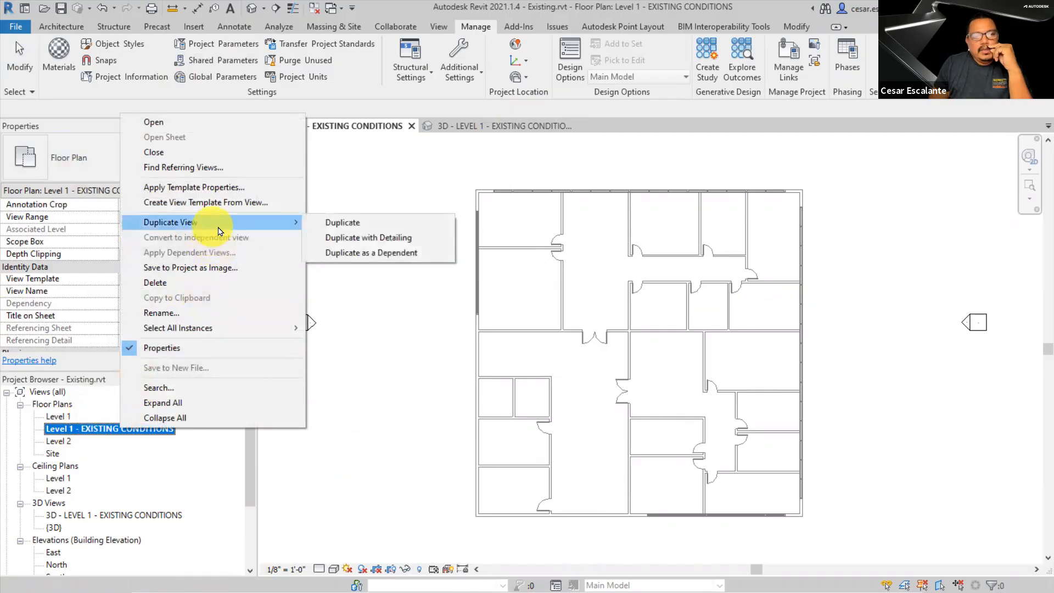
{"action": "left_click", "coordinate": [343, 223]}
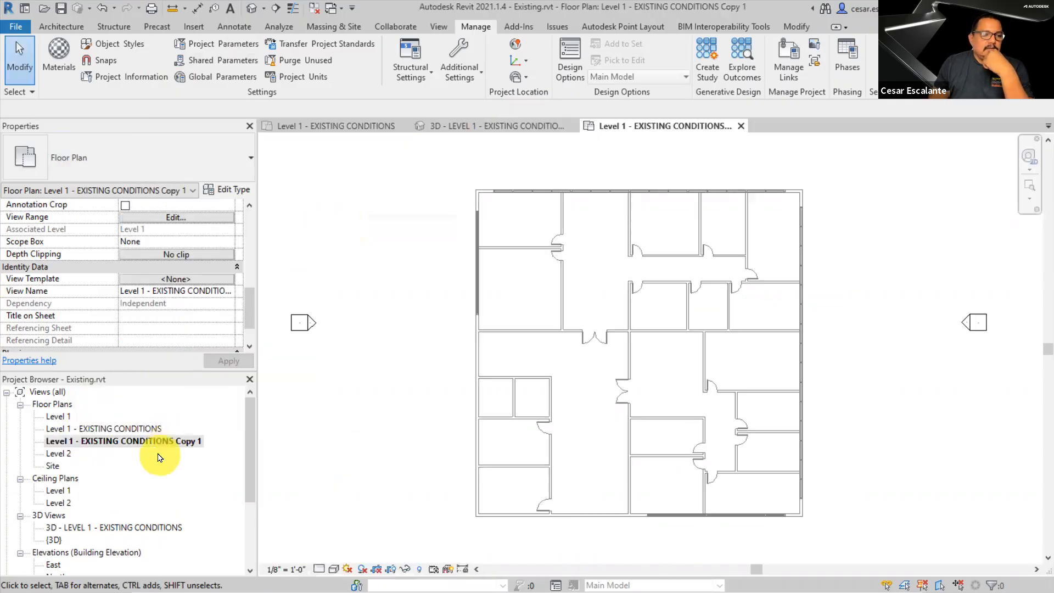
Rename the duplicated floor plan view as Level 1 - DEMOLITION PLAN
{"action": "right_click", "coordinate": [159, 451]}
{"action": "left_click", "coordinate": [115, 441]}
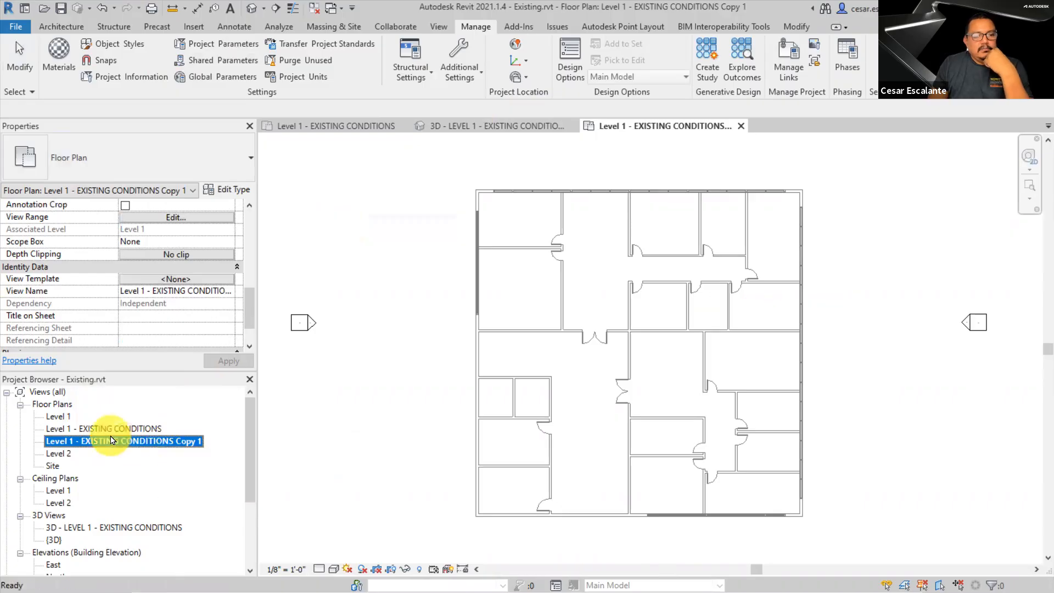
{"action": "right_click", "coordinate": [113, 440]}
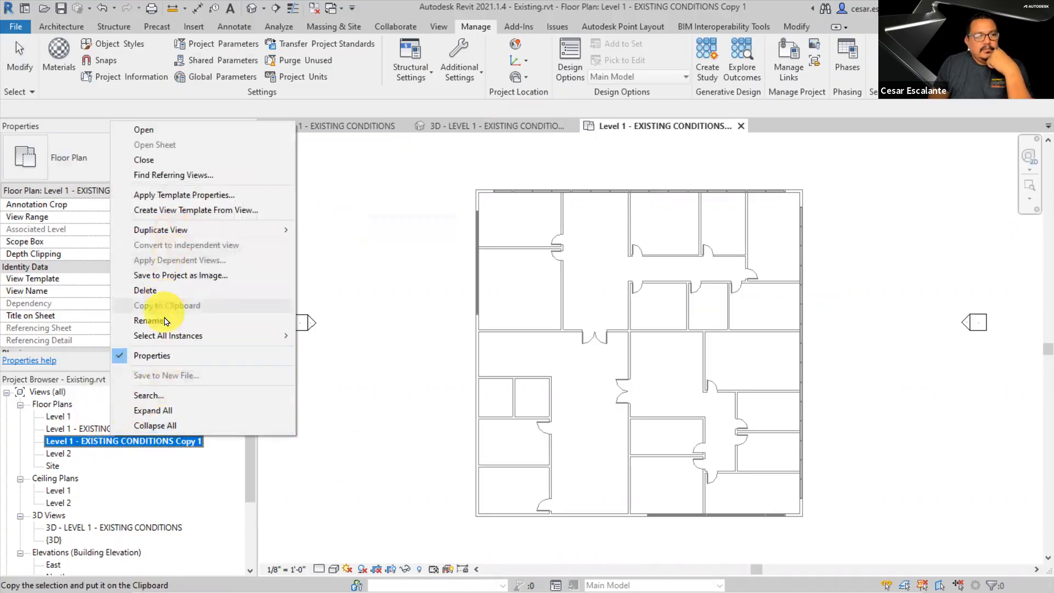
{"action": "left_click", "coordinate": [166, 321]}
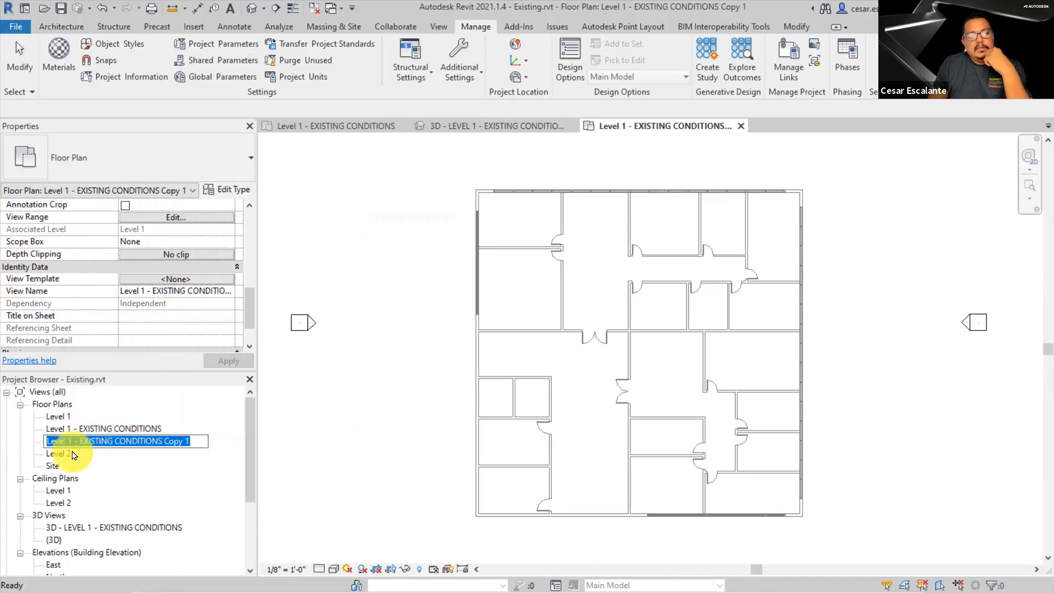
{"action": "left_click_drag", "start_coordinate": [78, 443], "coordinate": [260, 448]}
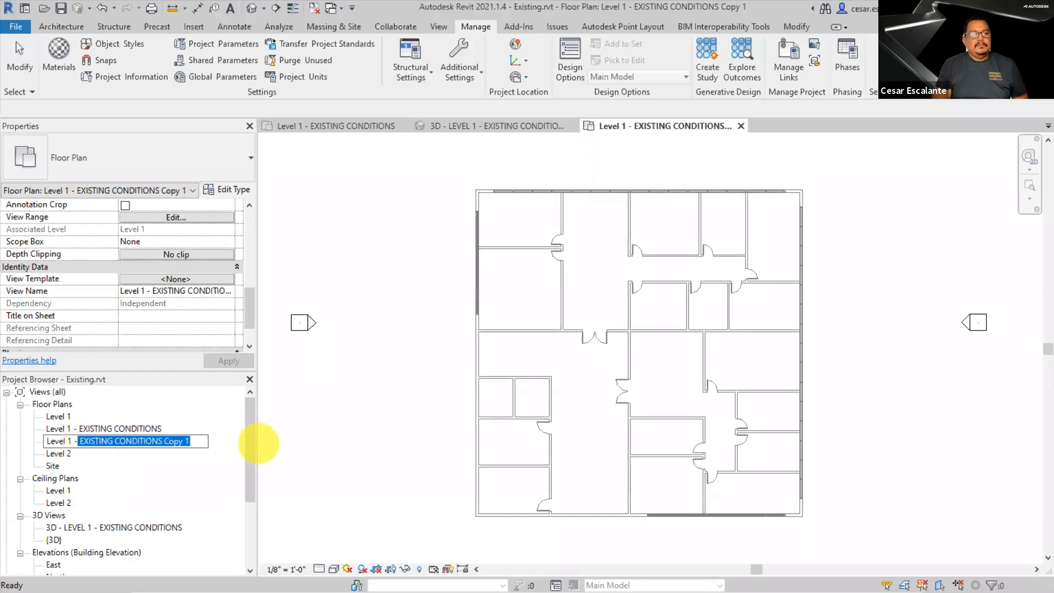
{"action": "type", "text": "M"}
{"action": "key", "text": "BackSpace"}
{"action": "type", "text": "DEM"}
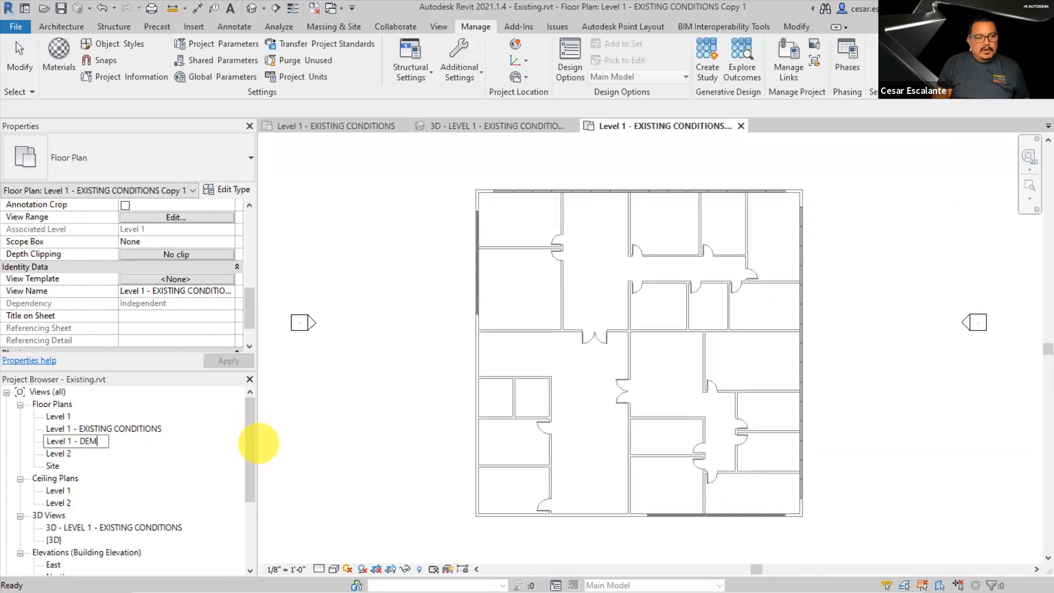
{"action": "type", "text": "OLITION PLAN"}
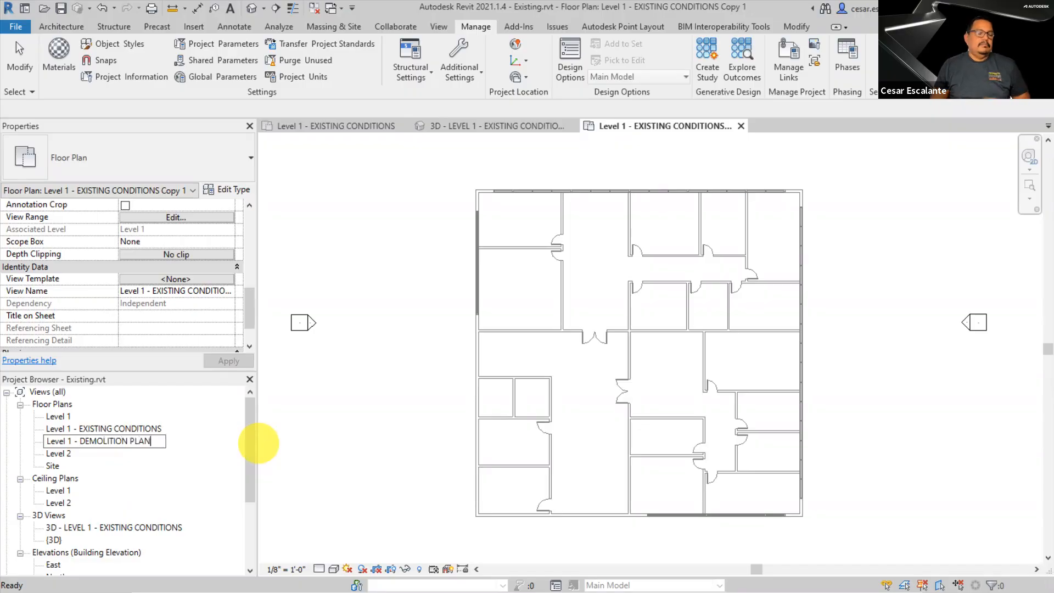
{"action": "left_click", "coordinate": [379, 398]}
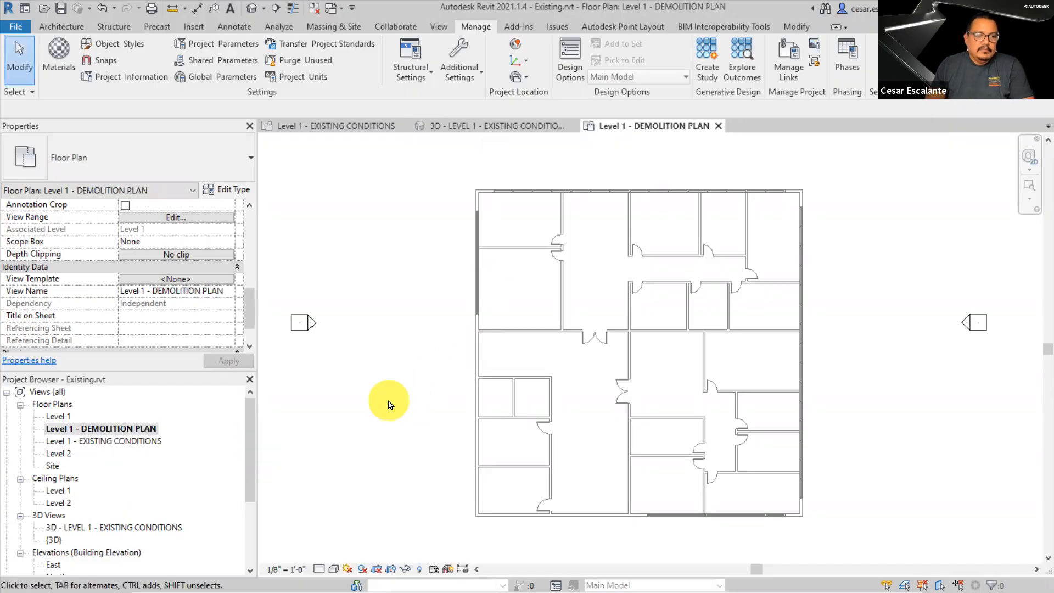
Review the Show Previous + Demo definition in the project's phase filters, widening the filter name column to read it in full
{"action": "scroll", "coordinate": [250, 316], "scroll_direction": "down", "scroll_amount": 2}
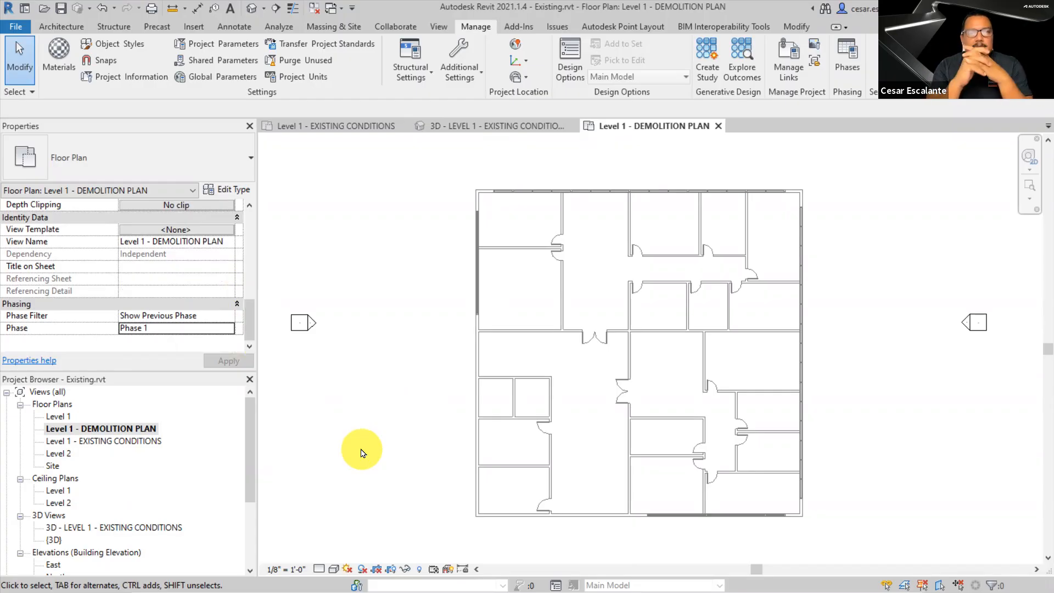
{"action": "left_click", "coordinate": [852, 61]}
{"action": "left_click", "coordinate": [142, 148]}
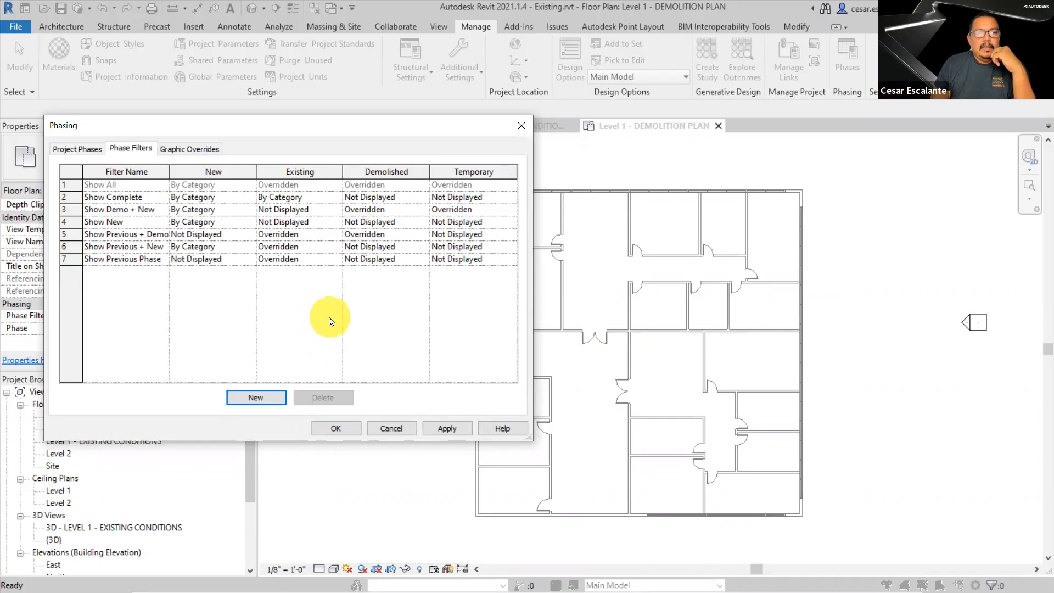
{"action": "left_click", "coordinate": [69, 233]}
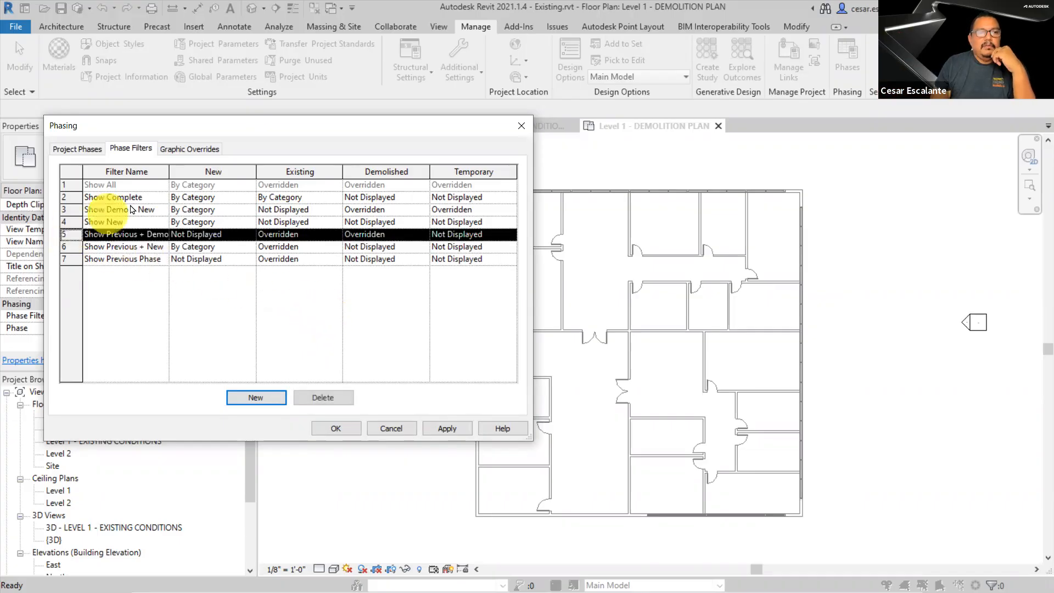
{"action": "left_click_drag", "start_coordinate": [171, 168], "coordinate": [200, 169]}
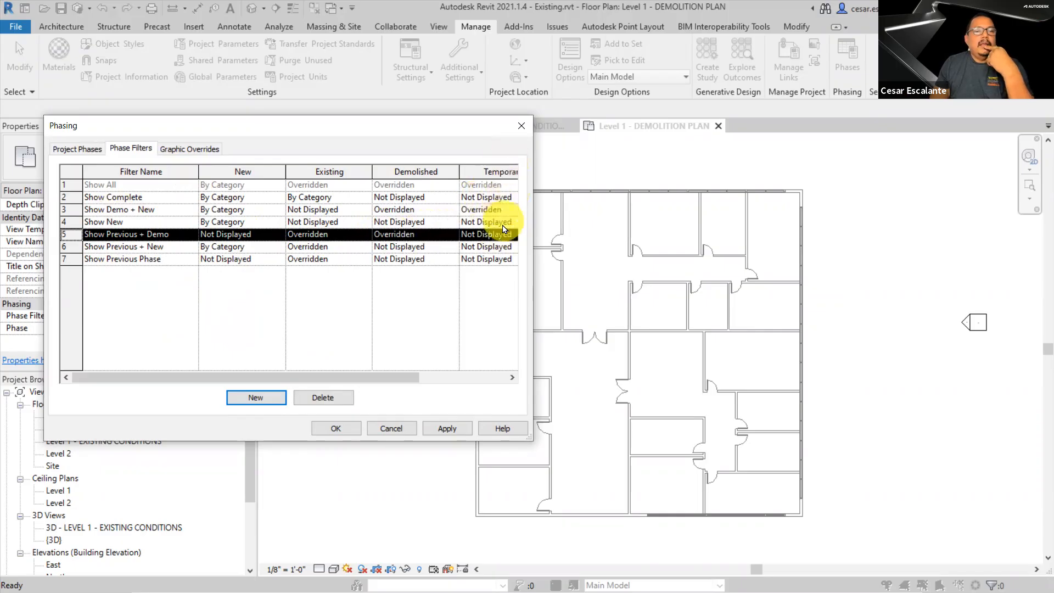
{"action": "left_click", "coordinate": [345, 430]}
Set the demolition plan view's phase filter to Show Previous + Demo
{"action": "left_click", "coordinate": [209, 316]}
{"action": "left_click", "coordinate": [228, 316]}
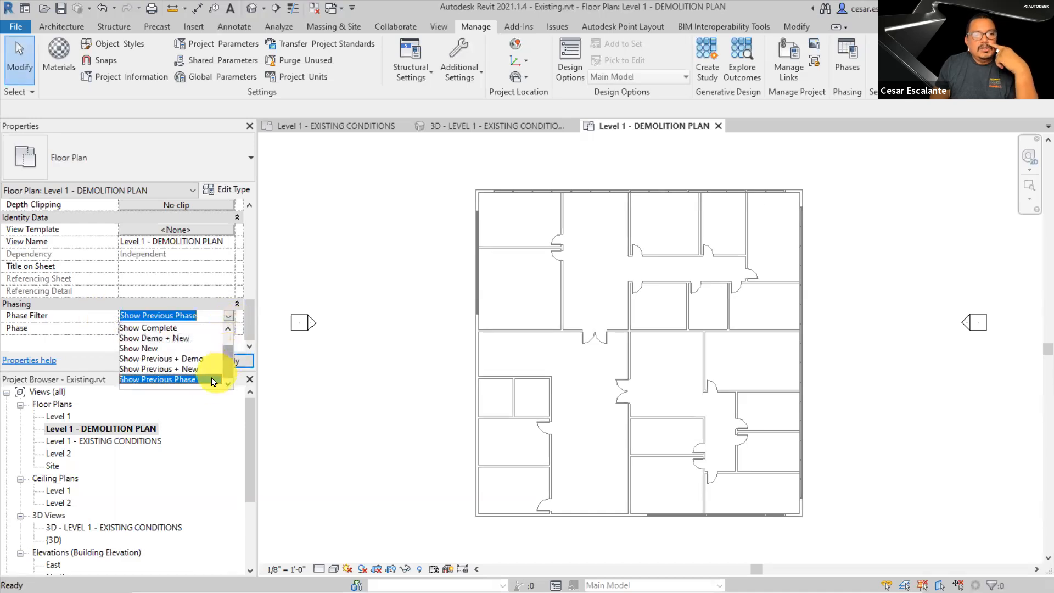
{"action": "left_click", "coordinate": [194, 361]}
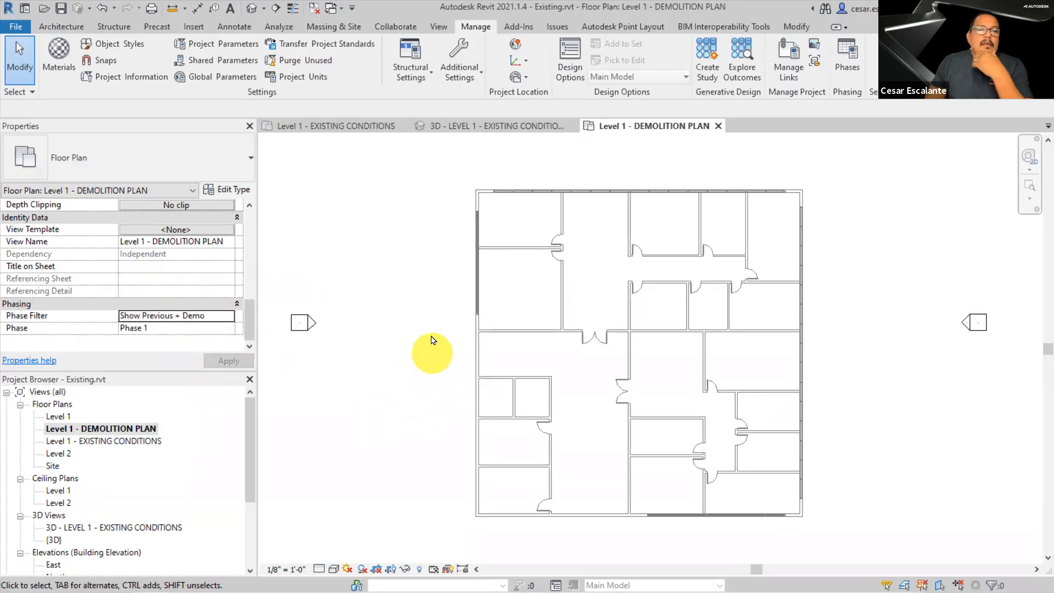
Set Phase Demolished to Phase 1 for the single-flush door of the upper-left corner room
{"action": "scroll", "coordinate": [515, 357], "scroll_direction": "up", "scroll_amount": 2}
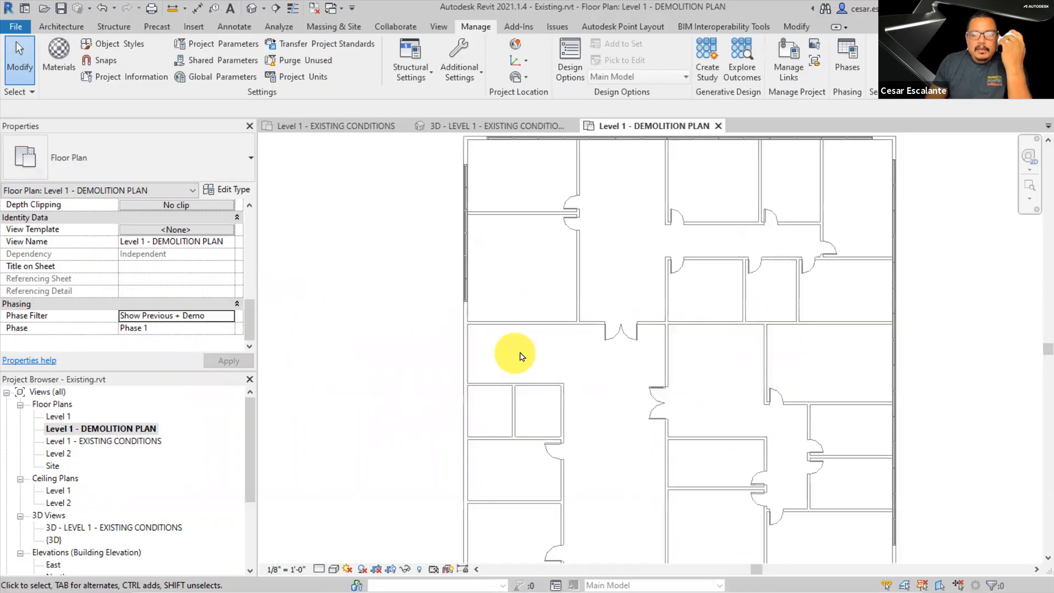
{"action": "middle_click_drag", "start_coordinate": [809, 297], "coordinate": [676, 352]}
{"action": "scroll", "coordinate": [471, 329], "scroll_direction": "up", "scroll_amount": 2}
{"action": "middle_click_drag", "start_coordinate": [489, 270], "coordinate": [717, 362]}
{"action": "scroll", "coordinate": [664, 344], "scroll_direction": "up", "scroll_amount": 3}
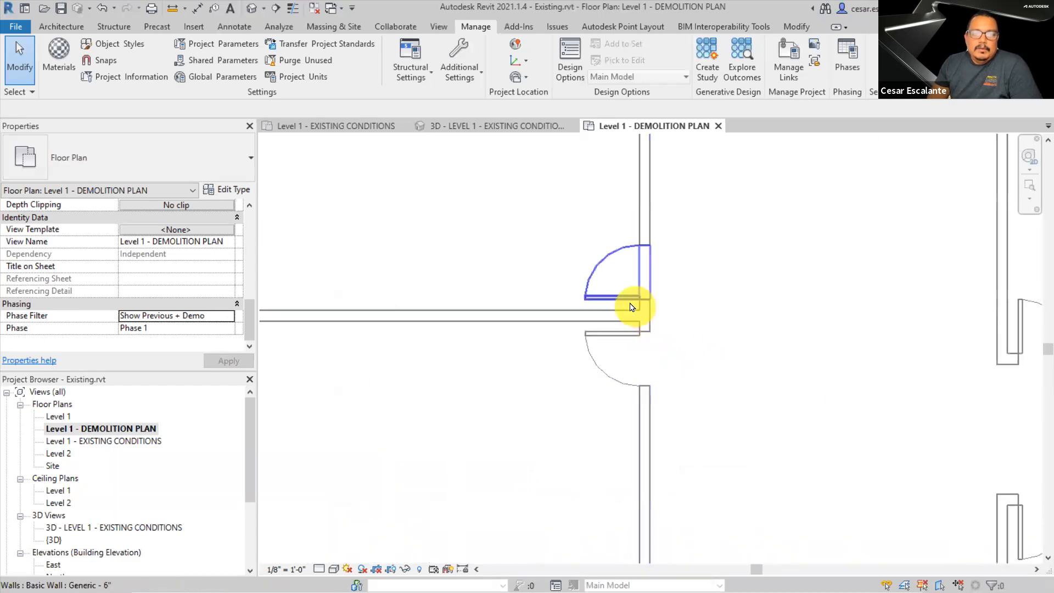
{"action": "left_click", "coordinate": [624, 294]}
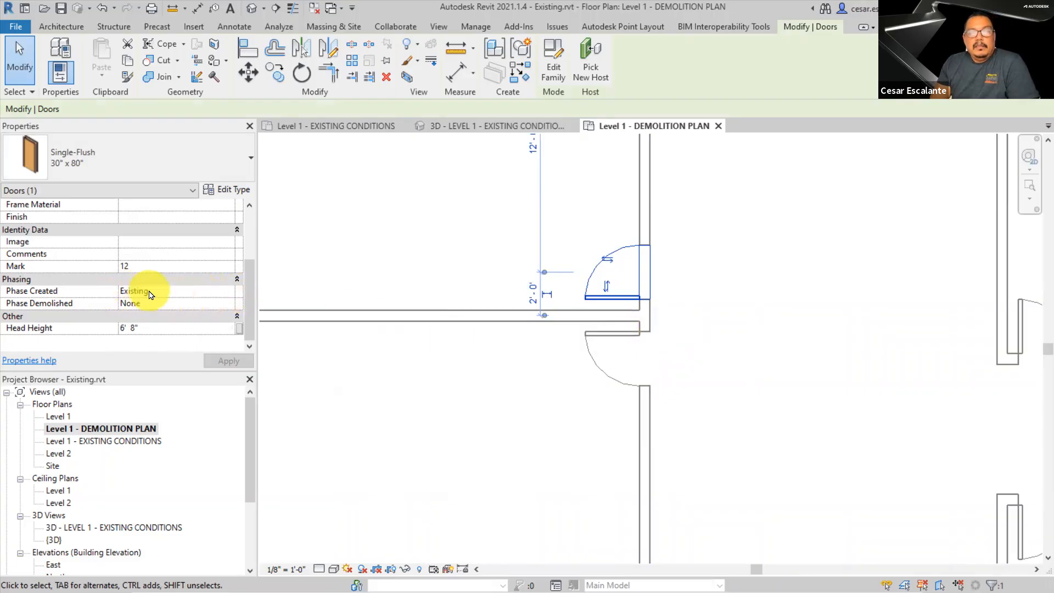
{"action": "left_click", "coordinate": [227, 303]}
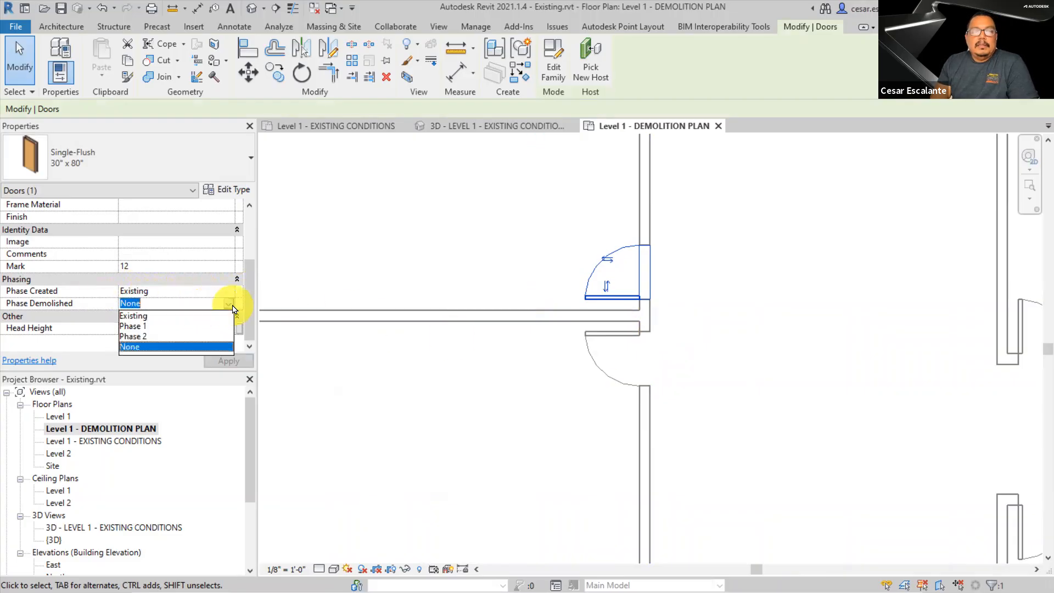
{"action": "left_click", "coordinate": [165, 326]}
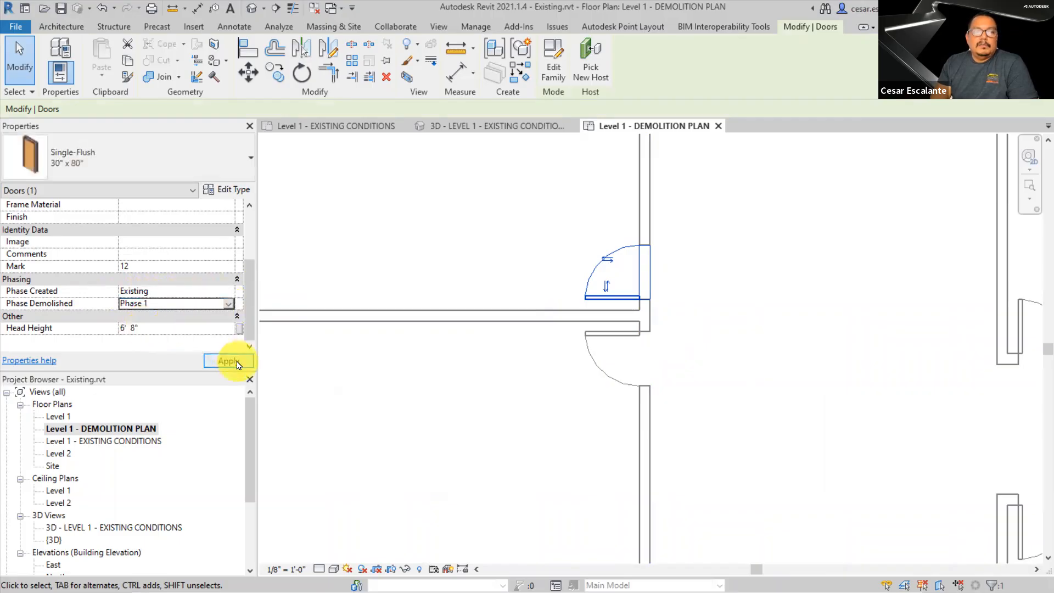
{"action": "left_click", "coordinate": [225, 361]}
{"action": "left_click", "coordinate": [384, 404]}
Demolish the left and right side walls of the two upper middle rooms and their shared corridor wall with the Demolish tool
{"action": "scroll", "coordinate": [439, 423], "scroll_direction": "down", "scroll_amount": 3}
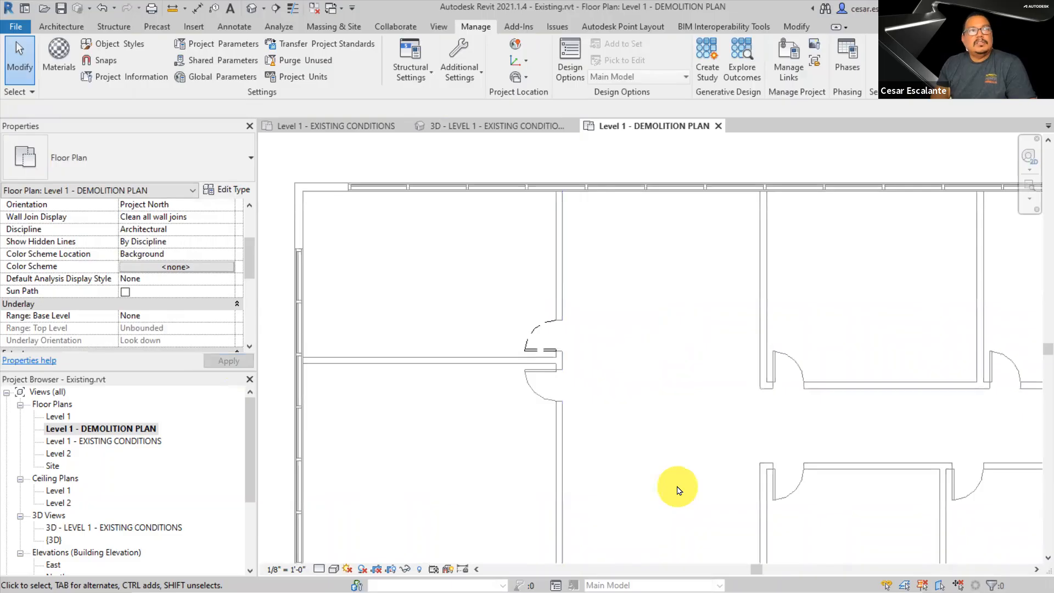
{"action": "middle_click_drag", "start_coordinate": [648, 483], "coordinate": [608, 332]}
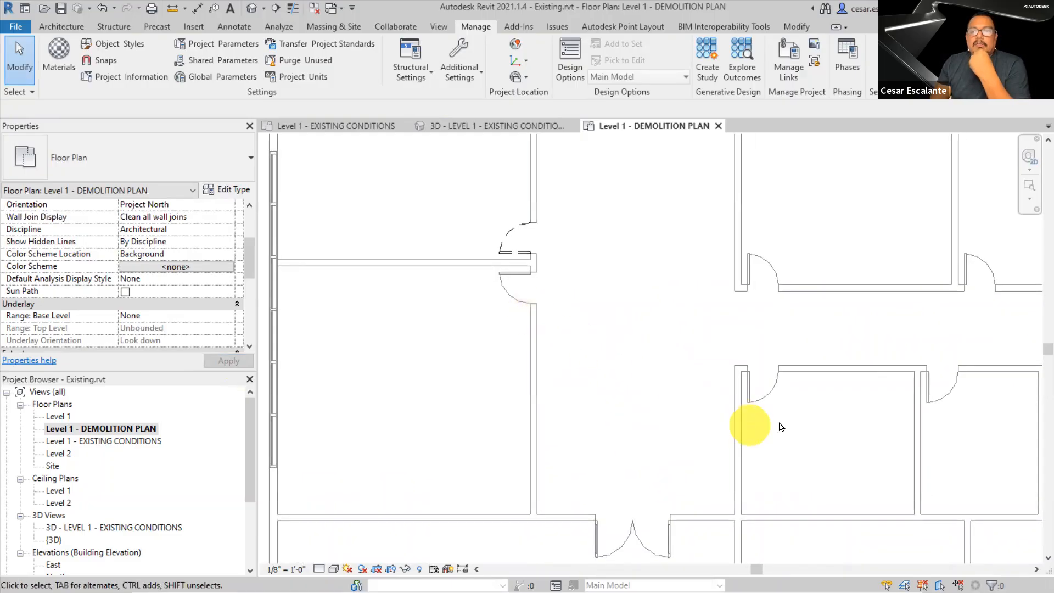
{"action": "middle_click_drag", "start_coordinate": [869, 435], "coordinate": [770, 454]}
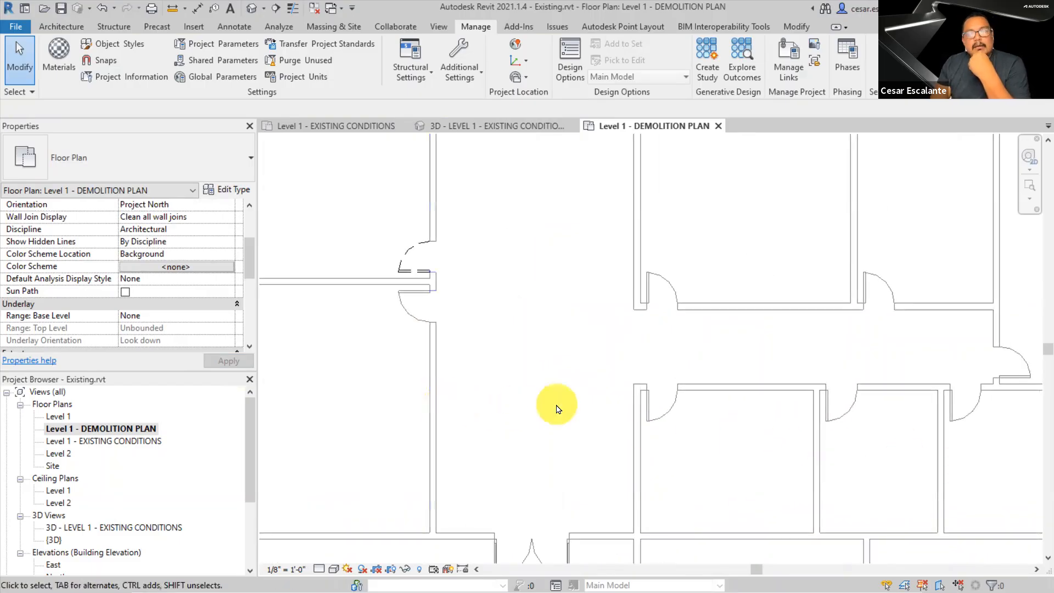
{"action": "scroll", "coordinate": [556, 409], "scroll_direction": "down", "scroll_amount": 1}
{"action": "middle_click_drag", "start_coordinate": [560, 398], "coordinate": [501, 415]}
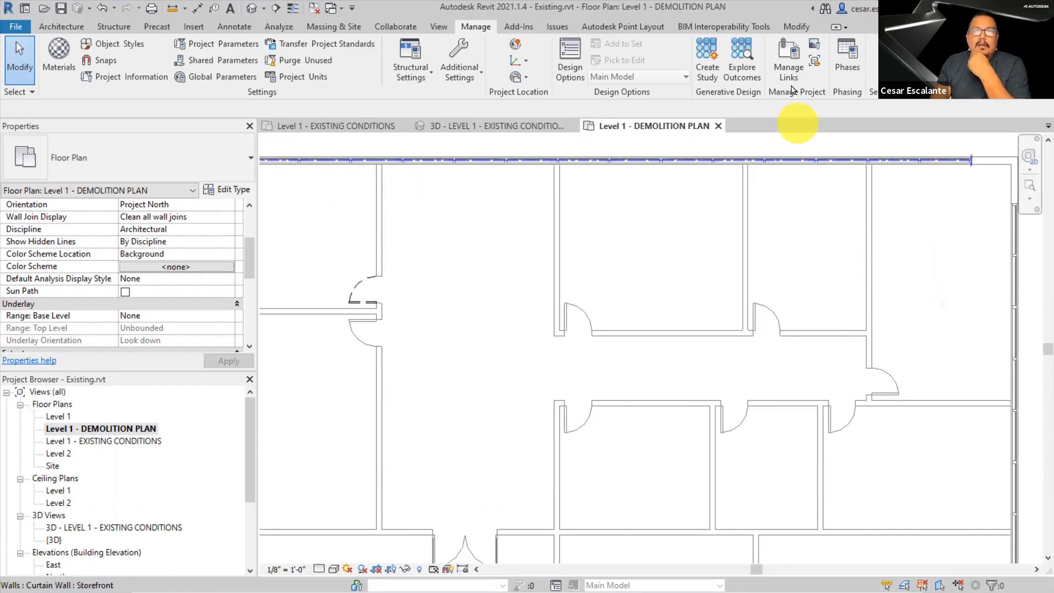
{"action": "left_click", "coordinate": [797, 28]}
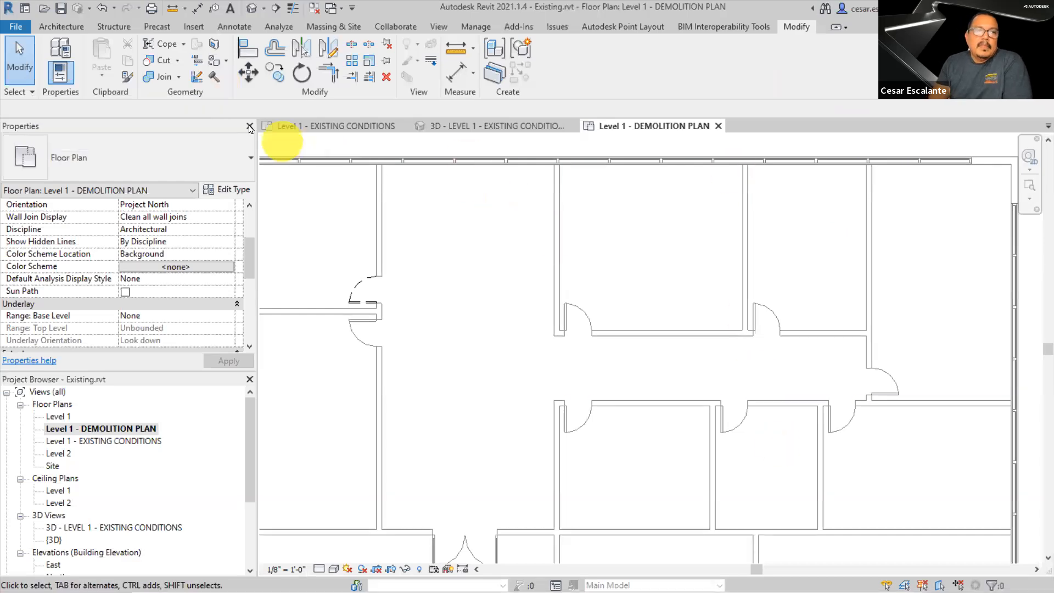
{"action": "scroll", "coordinate": [708, 386], "scroll_direction": "down", "scroll_amount": 1}
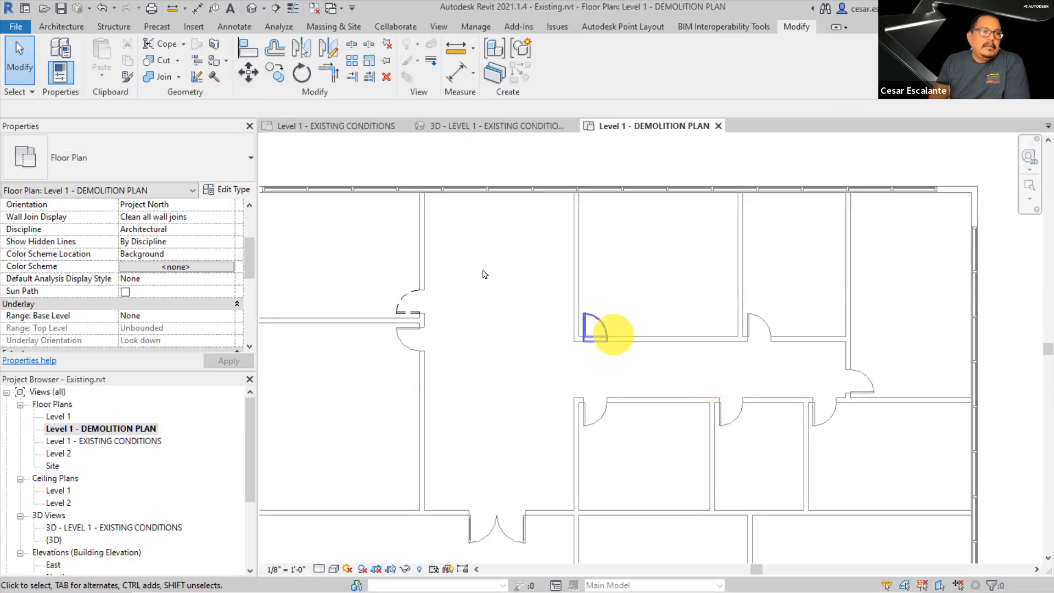
{"action": "left_click", "coordinate": [214, 79]}
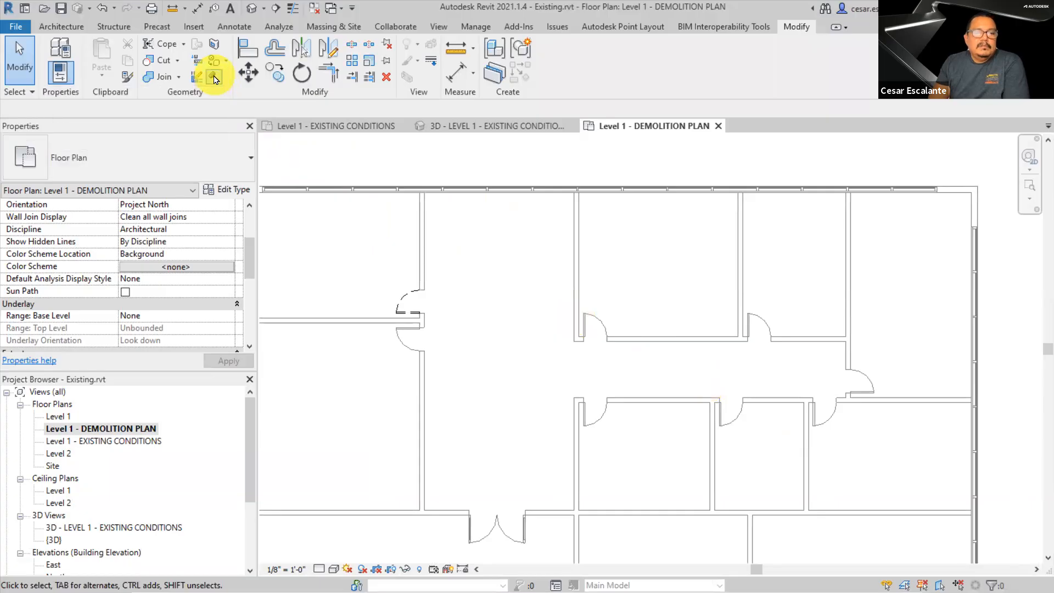
{"action": "left_click", "coordinate": [576, 283]}
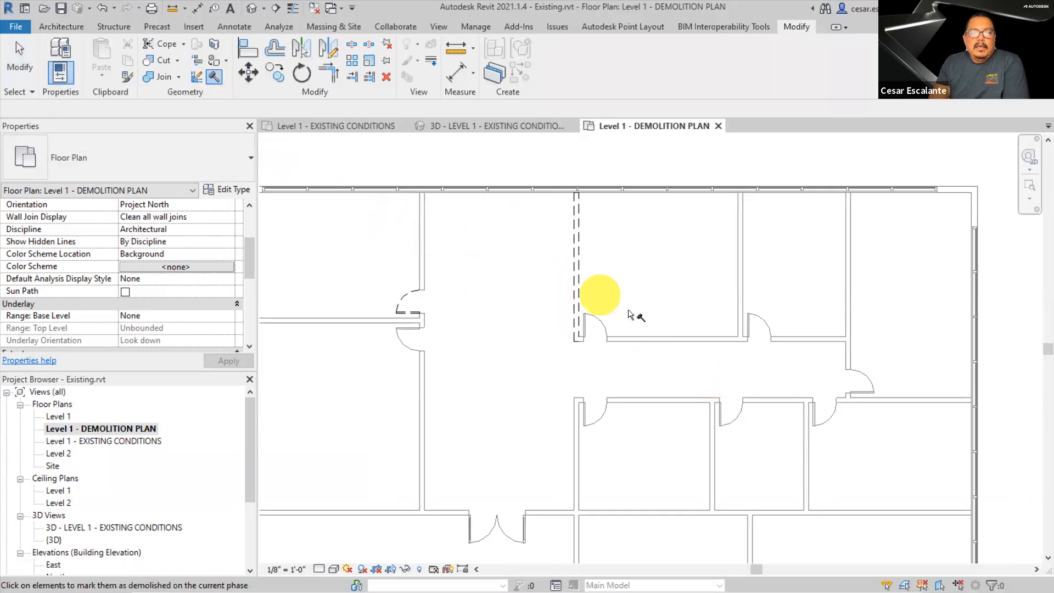
{"action": "left_click", "coordinate": [648, 339]}
{"action": "left_click", "coordinate": [850, 329]}
Demolish the partition between the two upper middle rooms, the corridor's lower wall, and the two partitions between the rooms below it
{"action": "scroll", "coordinate": [647, 345], "scroll_direction": "up", "scroll_amount": 4}
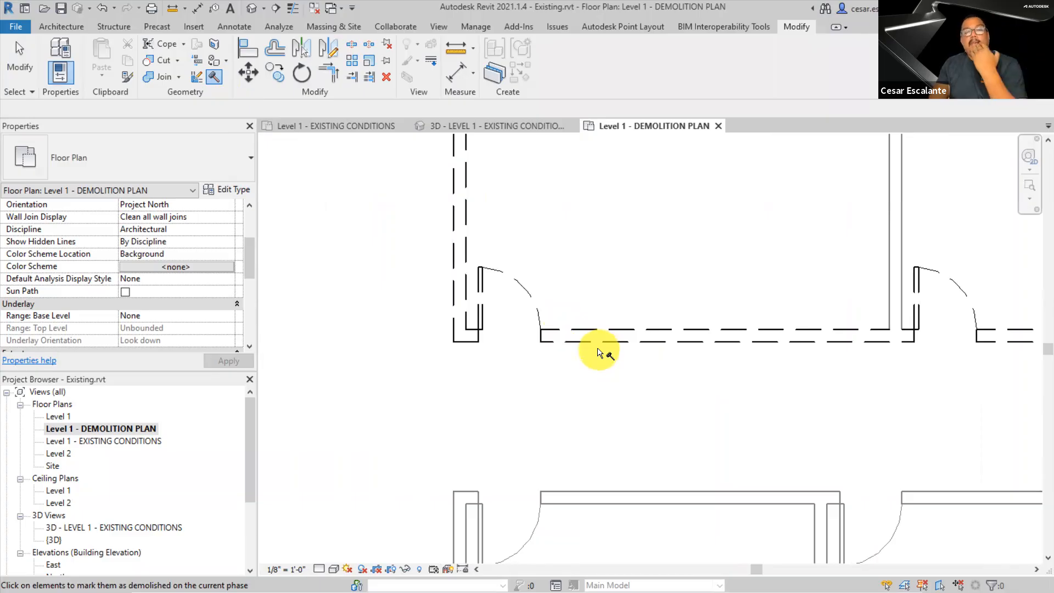
{"action": "scroll", "coordinate": [600, 352], "scroll_direction": "down", "scroll_amount": 5}
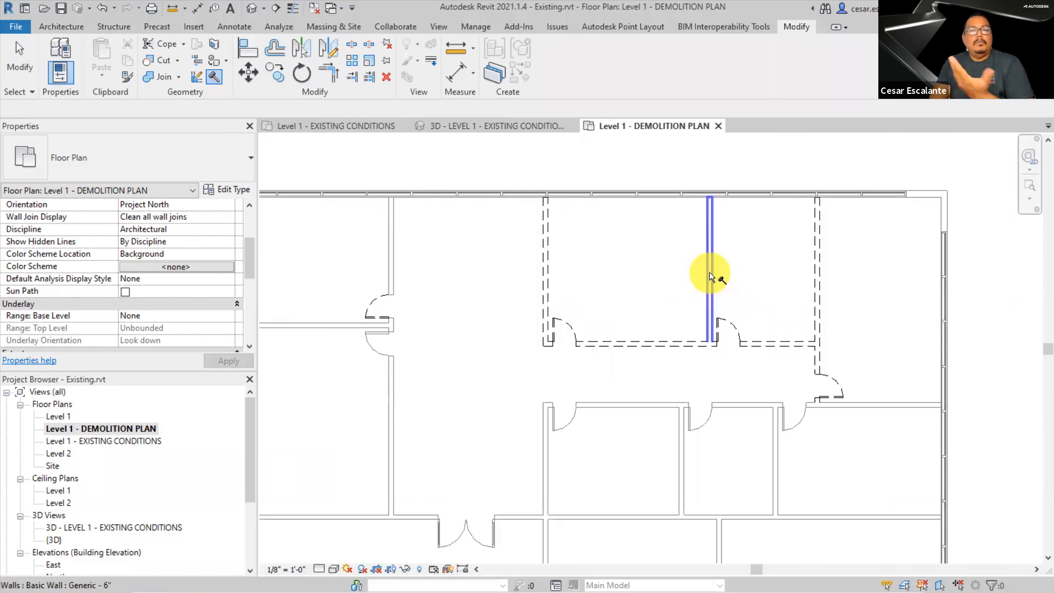
{"action": "left_click", "coordinate": [711, 278]}
{"action": "left_click", "coordinate": [655, 405]}
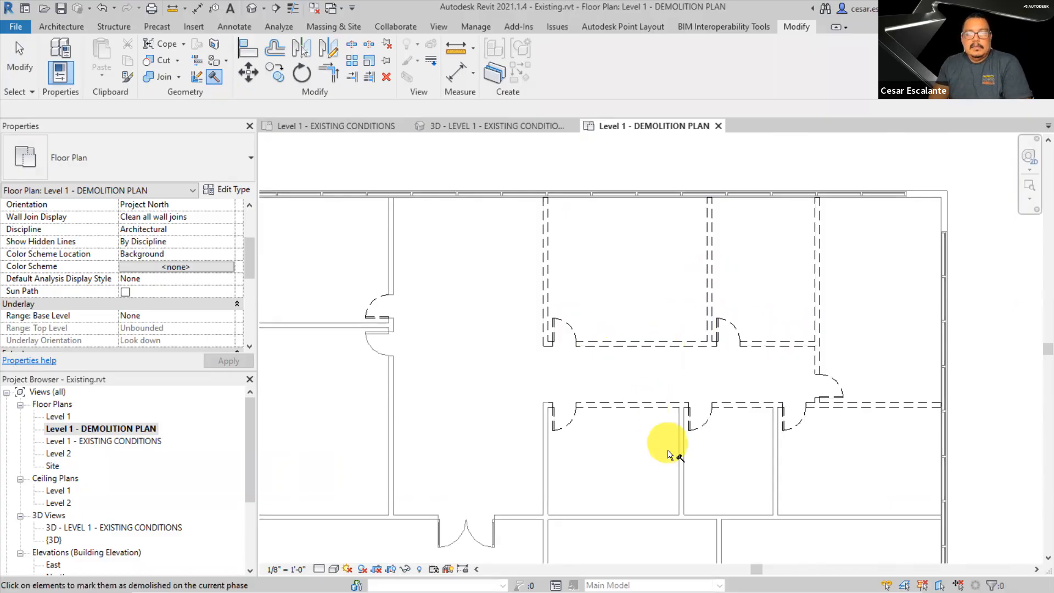
{"action": "left_click", "coordinate": [684, 466]}
{"action": "left_click", "coordinate": [776, 461]}
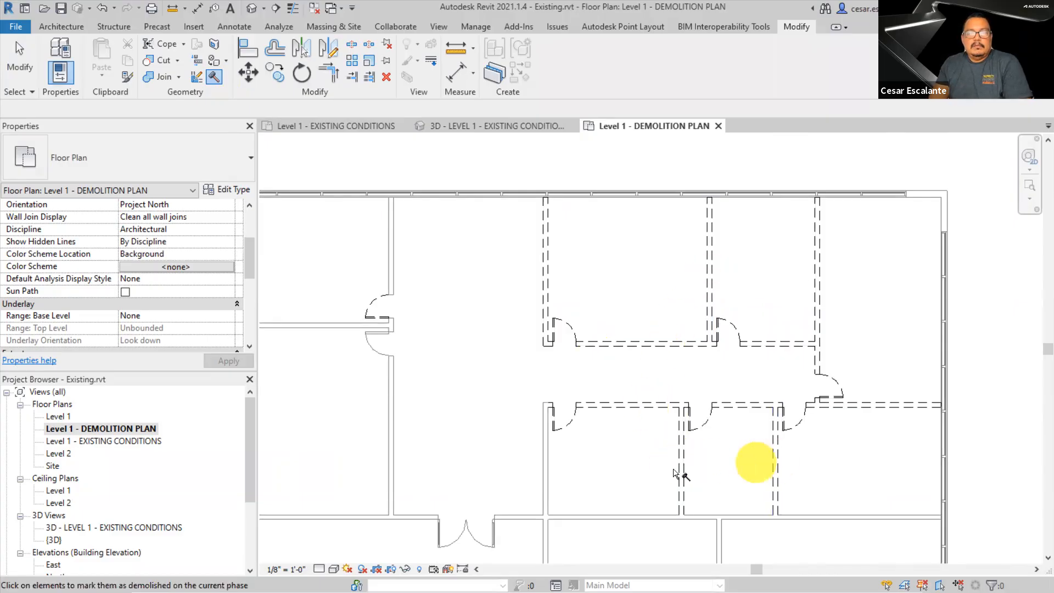
Demolish the left side wall of the lower row of rooms below the corridor and end the Demolish tool
{"action": "left_click", "coordinate": [547, 481]}
{"action": "scroll", "coordinate": [777, 466], "scroll_direction": "down", "scroll_amount": 2}
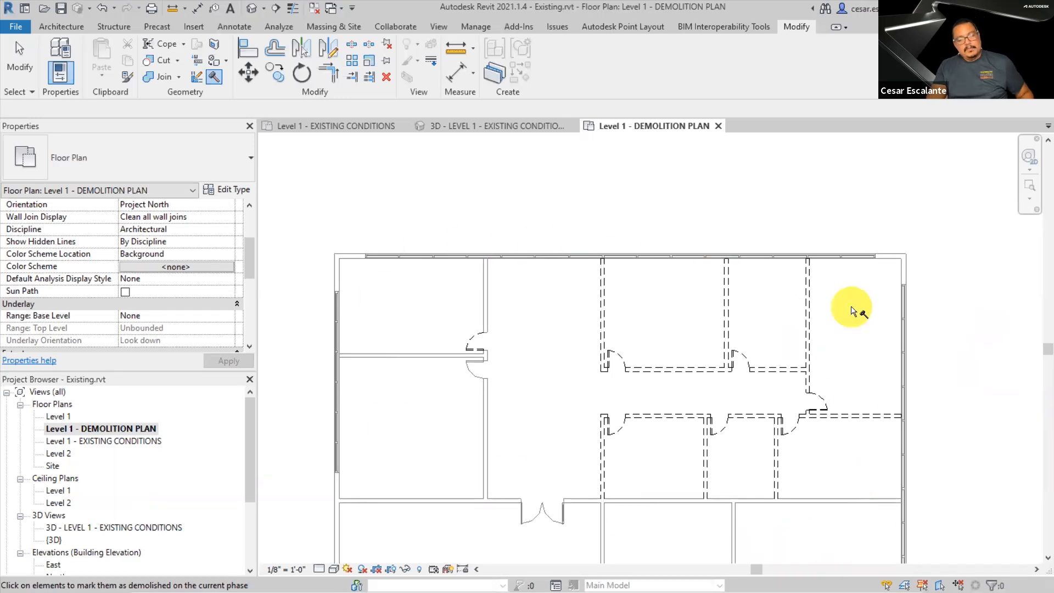
{"action": "key", "text": "Escape"}
{"action": "scroll", "coordinate": [860, 465], "scroll_direction": "down", "scroll_amount": 1}
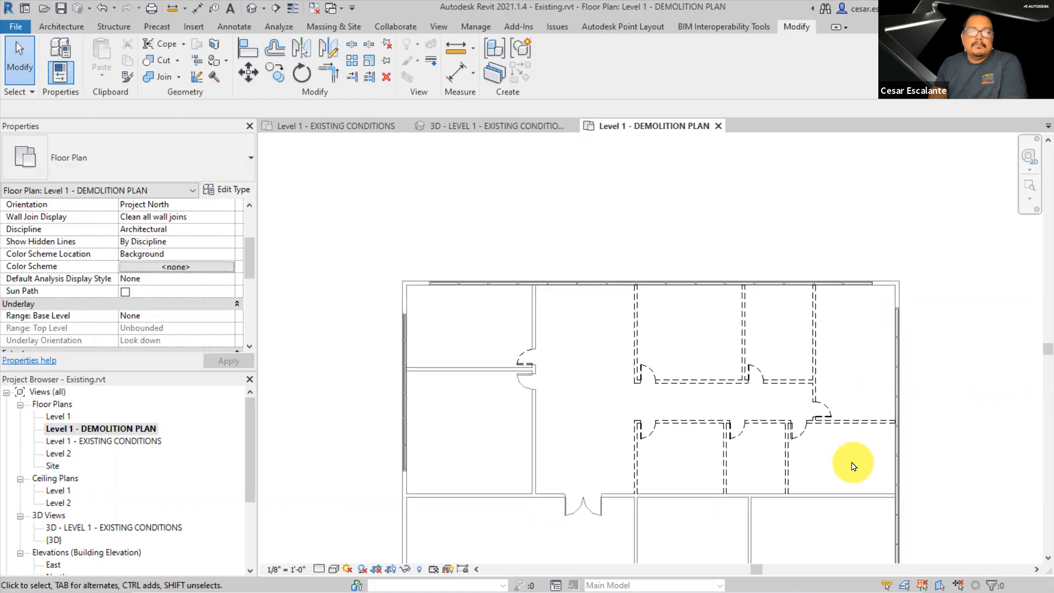
{"action": "middle_click_drag", "start_coordinate": [853, 466], "coordinate": [789, 408]}
Compare the Level 1 - EXISTING CONDITIONS plan with the Level 1 - DEMOLITION PLAN, ending on the existing conditions view
{"action": "double_click", "coordinate": [110, 442]}
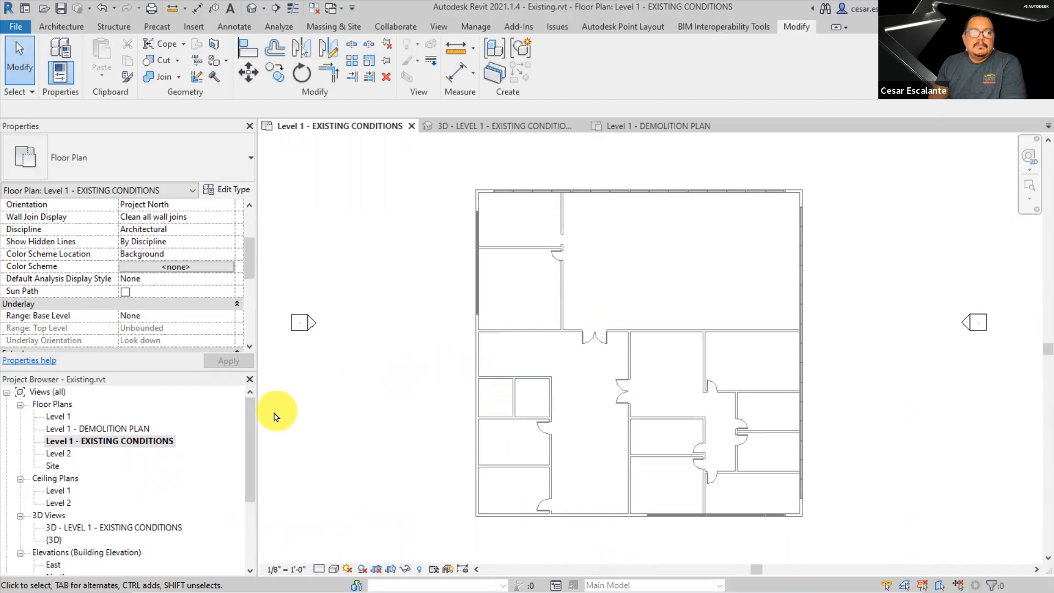
{"action": "scroll", "coordinate": [276, 416], "scroll_direction": "up", "scroll_amount": 1}
{"action": "middle_click_drag", "start_coordinate": [753, 258], "coordinate": [683, 372]}
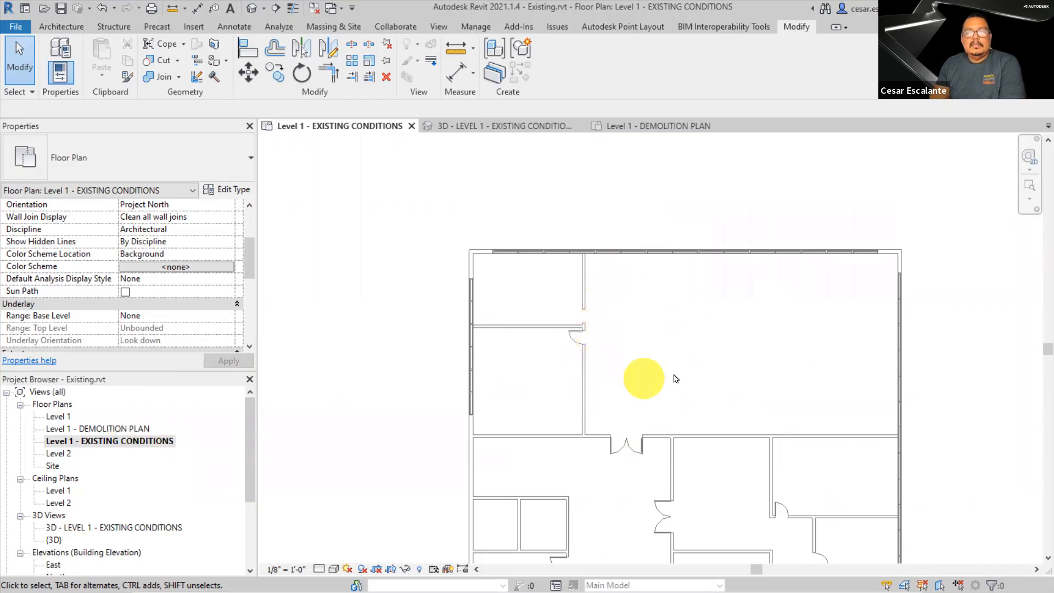
{"action": "double_click", "coordinate": [132, 429]}
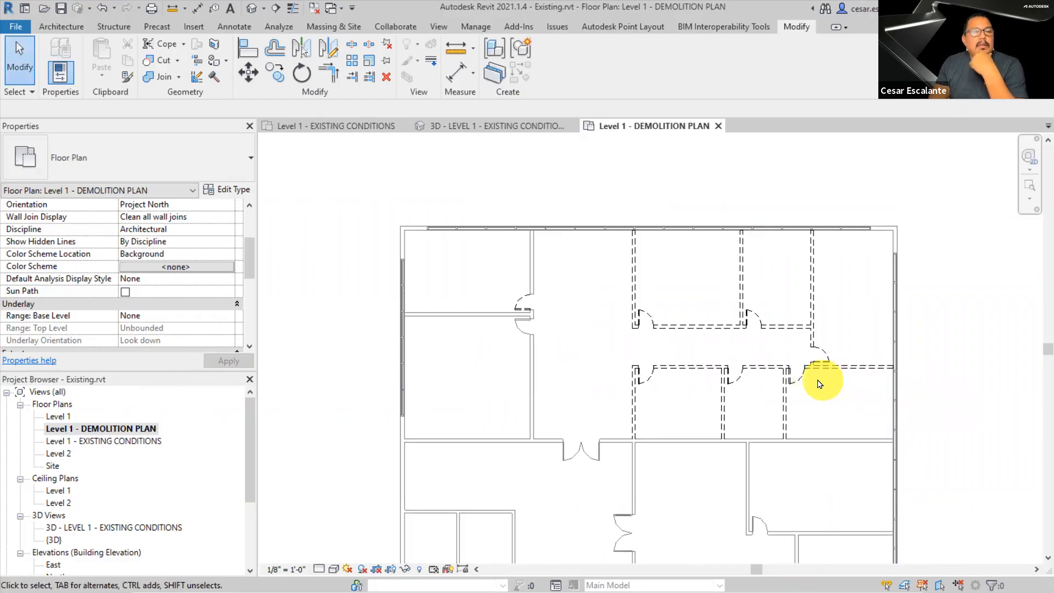
{"action": "double_click", "coordinate": [132, 441]}
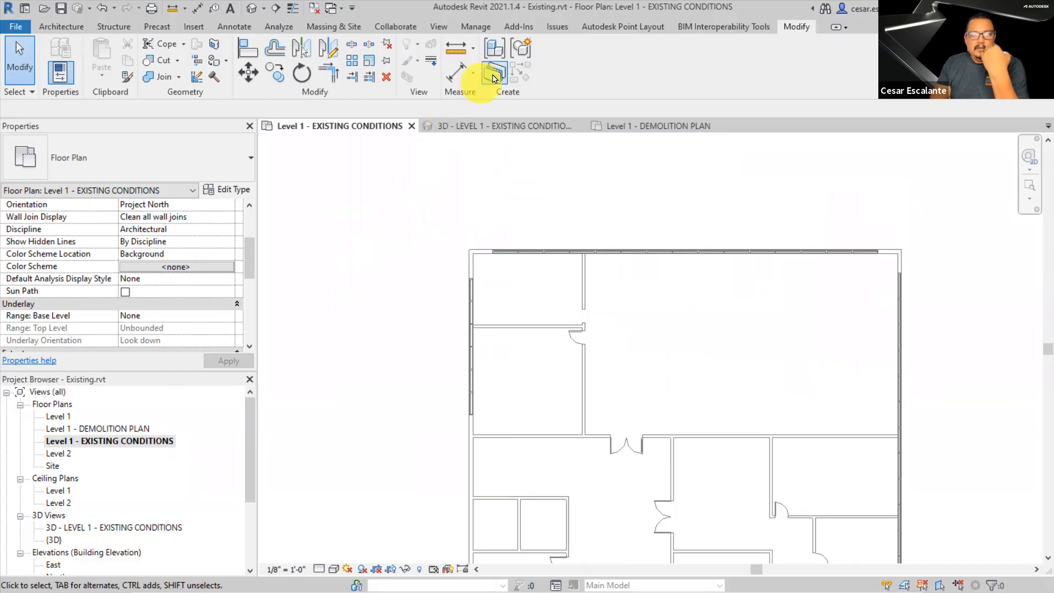
Set the Demolished status of the Show Previous Phase filter to Overridden in the project's phasing settings and apply it
{"action": "left_click", "coordinate": [476, 26]}
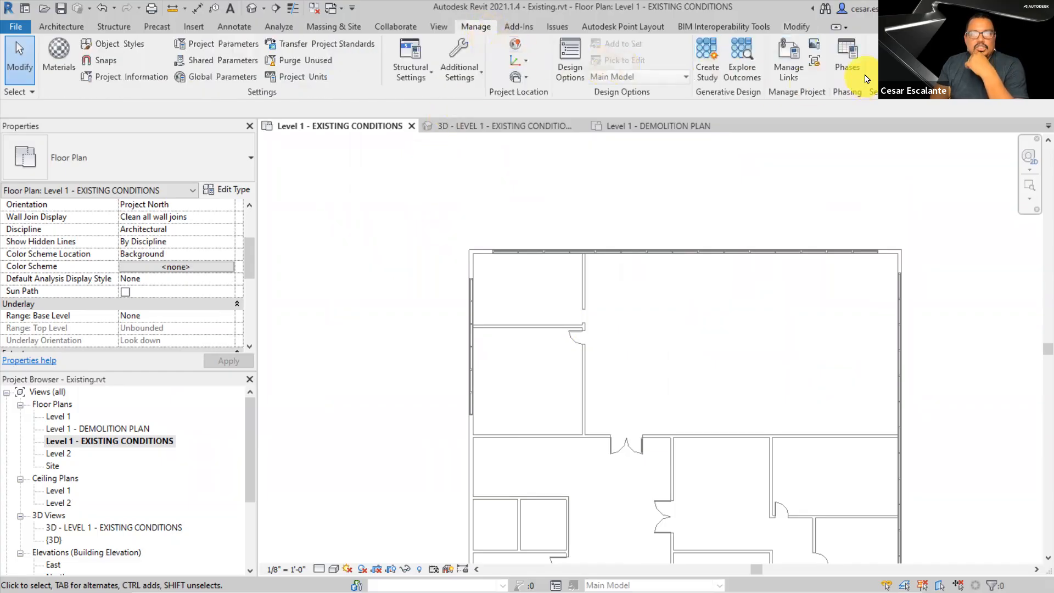
{"action": "left_click", "coordinate": [849, 58]}
{"action": "left_click", "coordinate": [214, 156]}
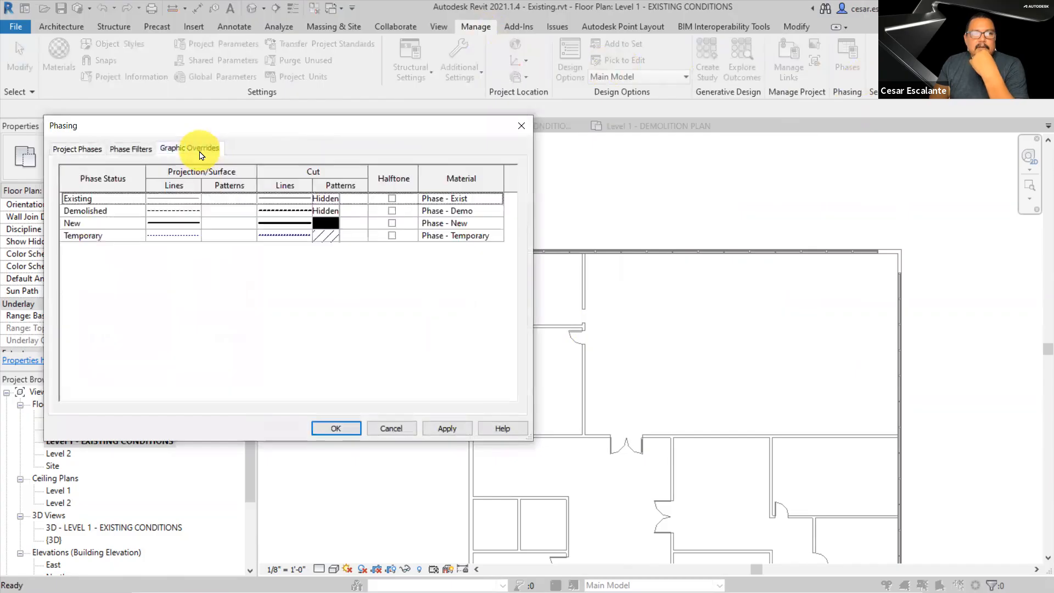
{"action": "left_click", "coordinate": [138, 149]}
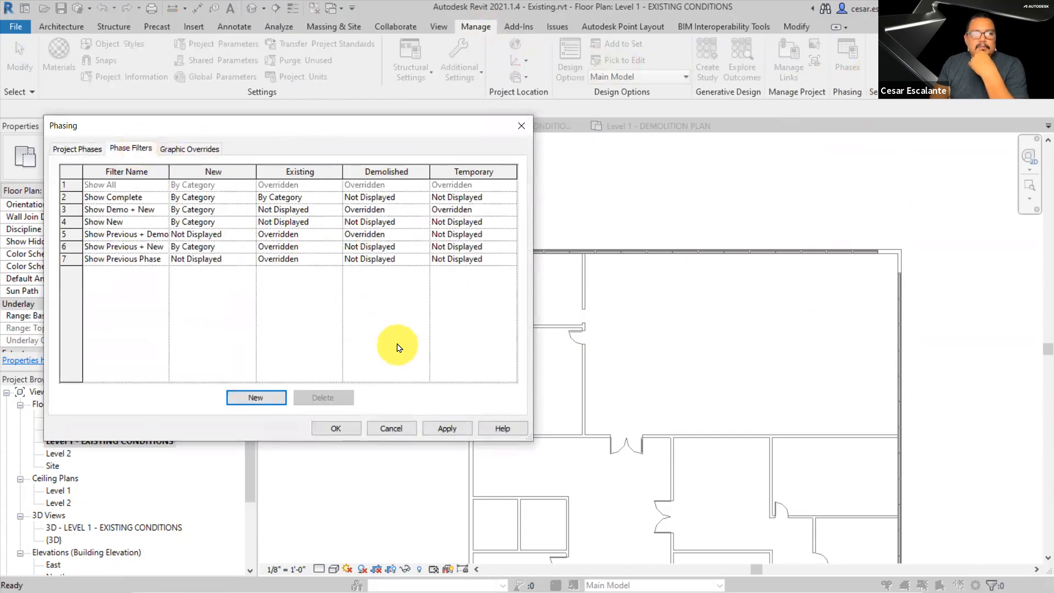
{"action": "left_click_drag", "start_coordinate": [354, 136], "coordinate": [574, 125]}
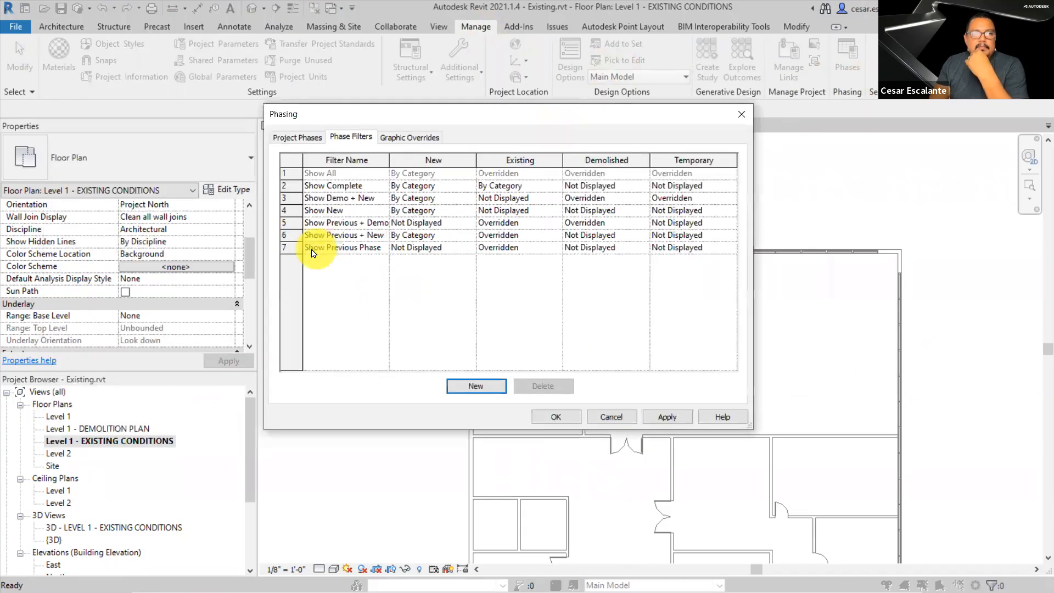
{"action": "left_click", "coordinate": [291, 248]}
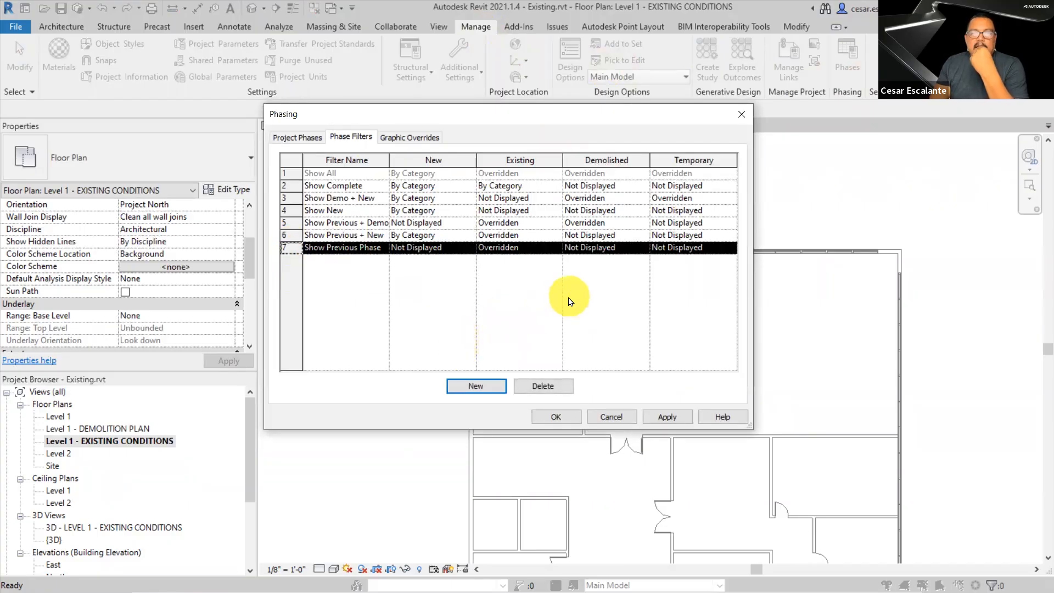
{"action": "left_click", "coordinate": [643, 250]}
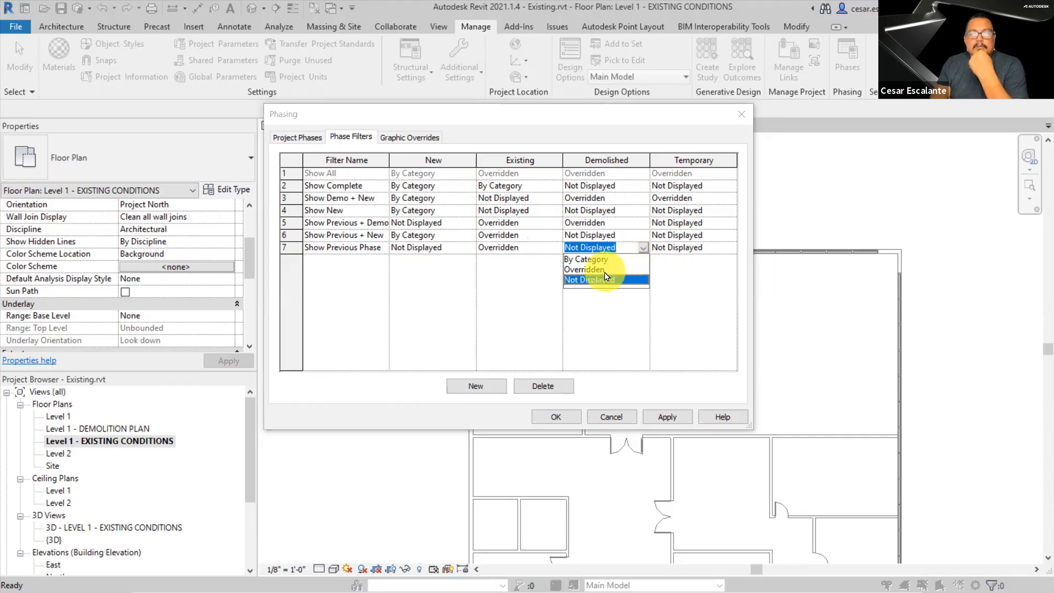
{"action": "left_click", "coordinate": [605, 270]}
{"action": "left_click", "coordinate": [669, 420]}
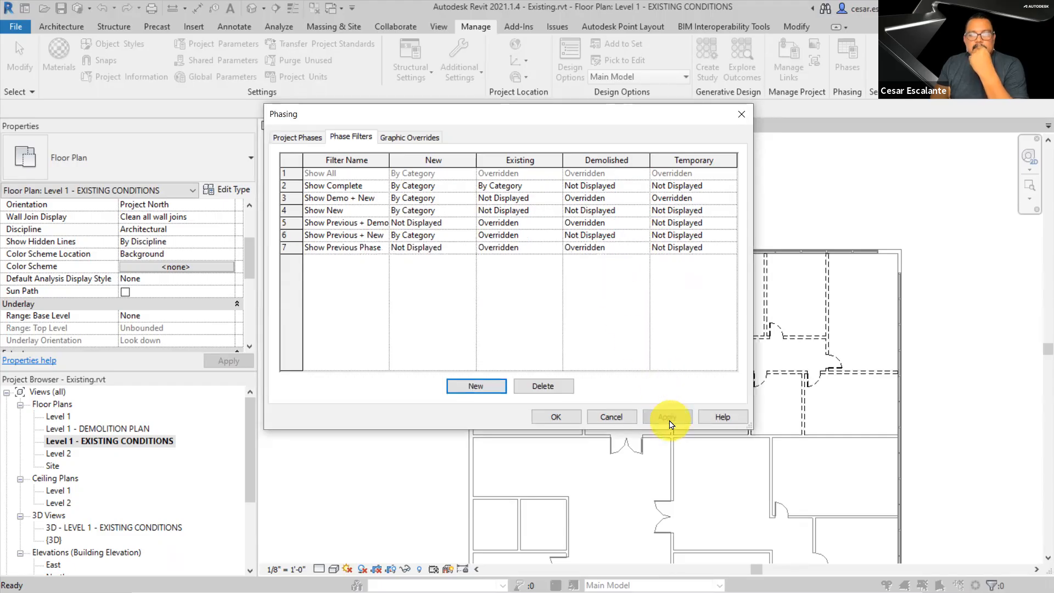
Try the By Category setting for demolished elements in the Show Previous Phase filter, and undo the phase filter change
{"action": "left_click", "coordinate": [643, 248]}
{"action": "left_click", "coordinate": [585, 259]}
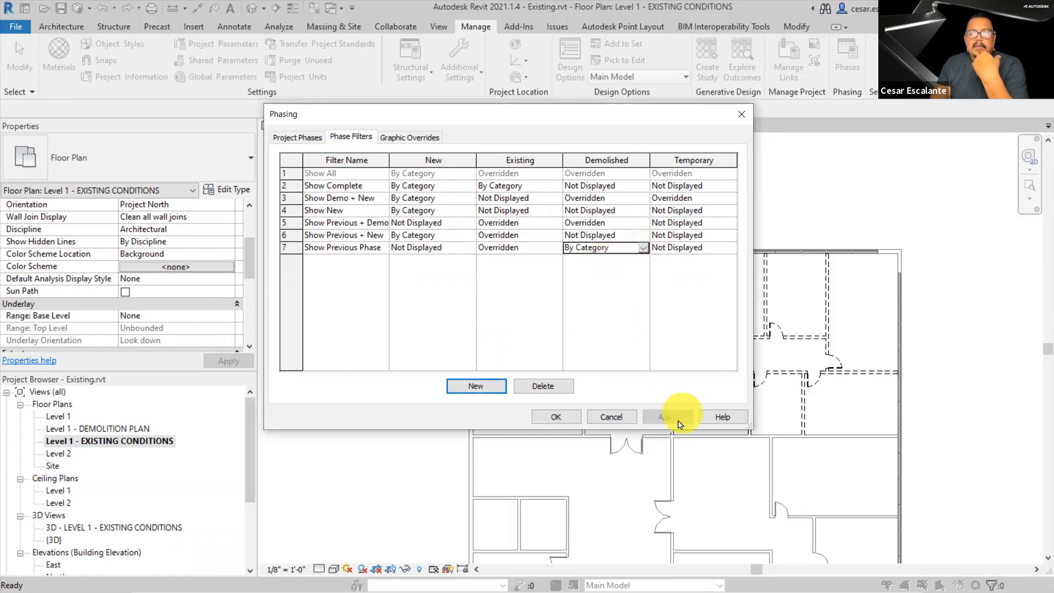
{"action": "left_click", "coordinate": [556, 417]}
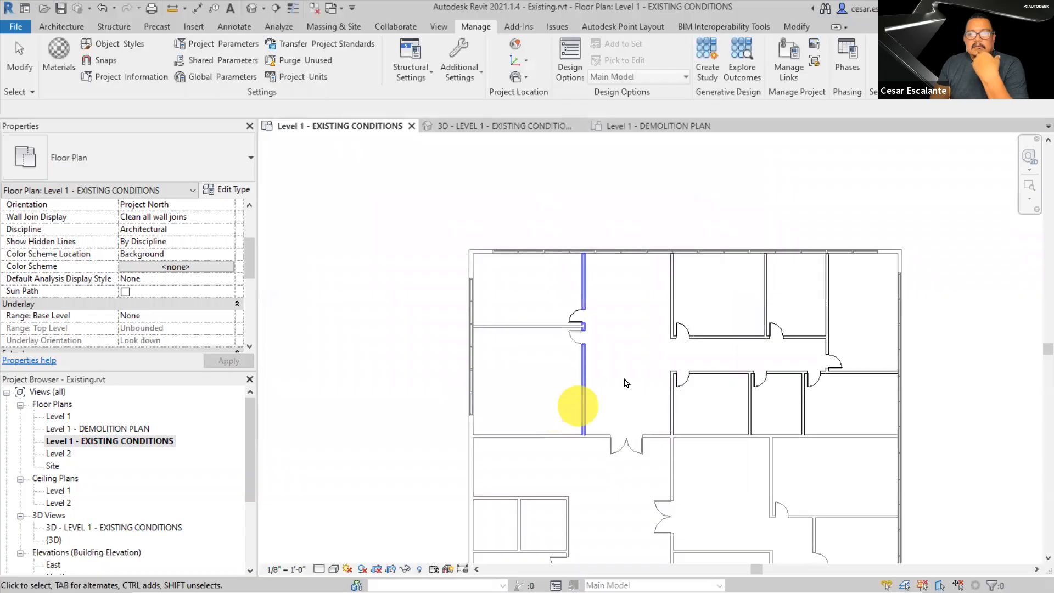
{"action": "scroll", "coordinate": [796, 383], "scroll_direction": "up", "scroll_amount": 2}
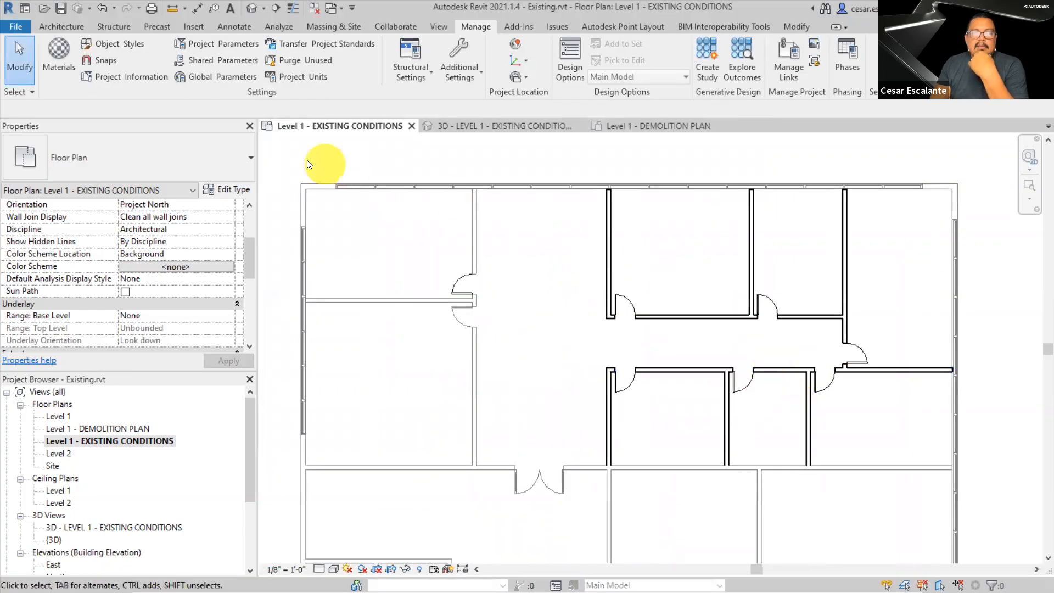
{"action": "left_click", "coordinate": [104, 9]}
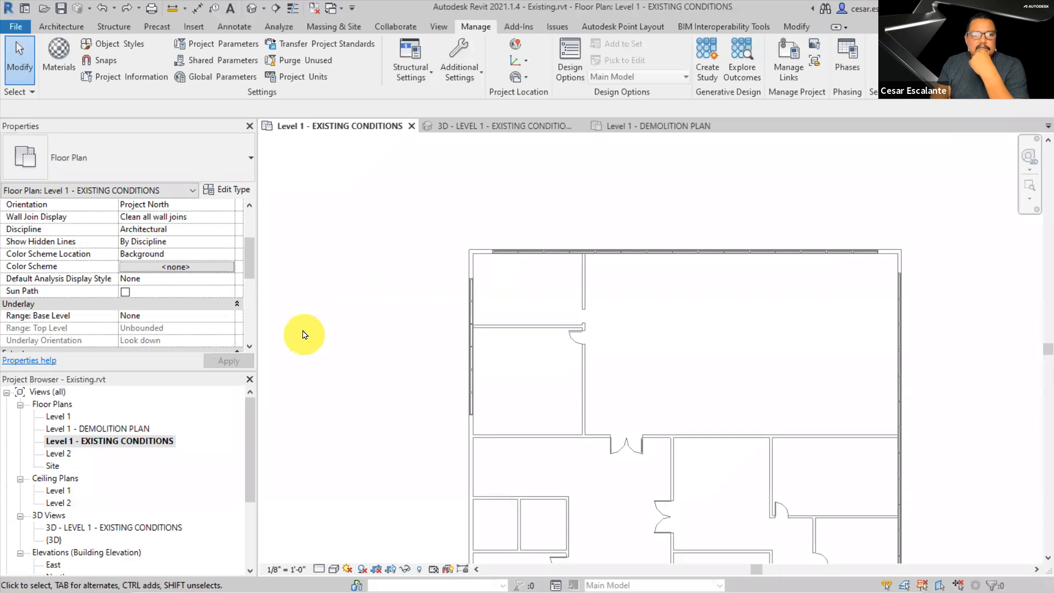
Set the phase of the Level 1 - EXISTING CONDITIONS view to Existing
{"action": "left_click_drag", "start_coordinate": [250, 266], "coordinate": [246, 328]}
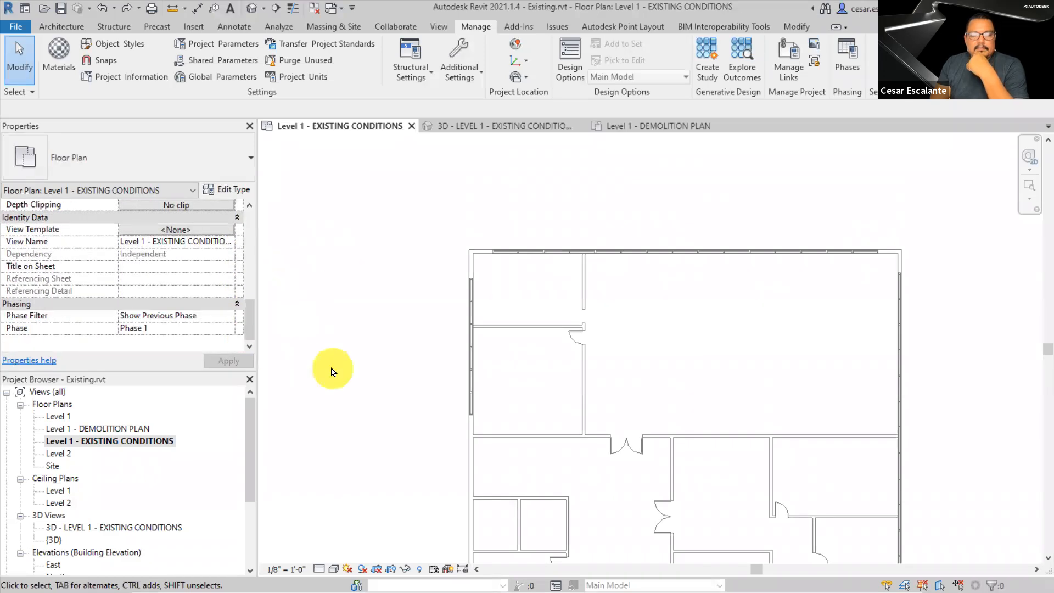
{"action": "left_click", "coordinate": [226, 328]}
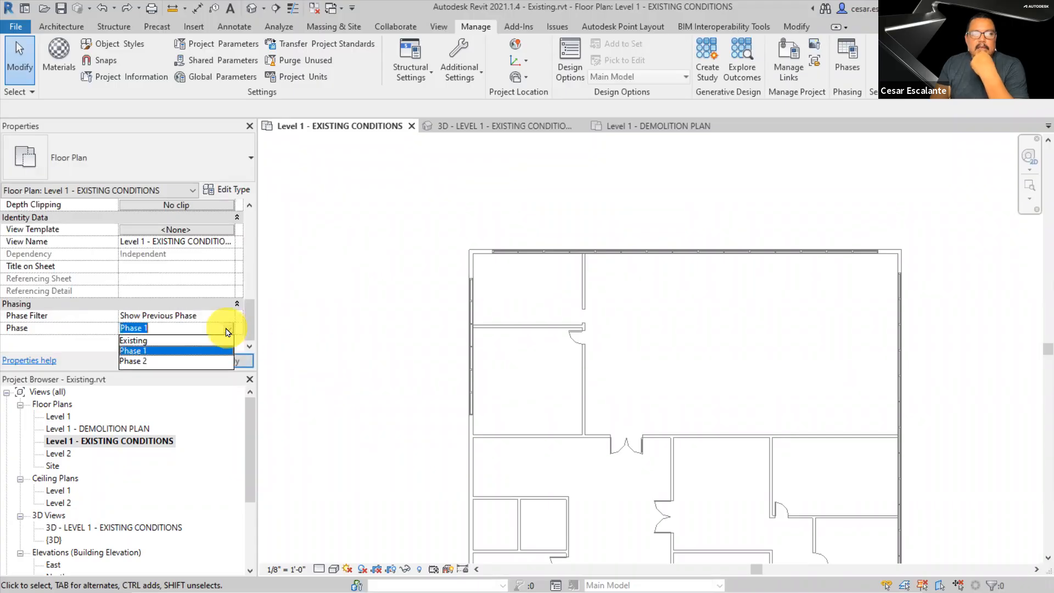
{"action": "left_click", "coordinate": [148, 340]}
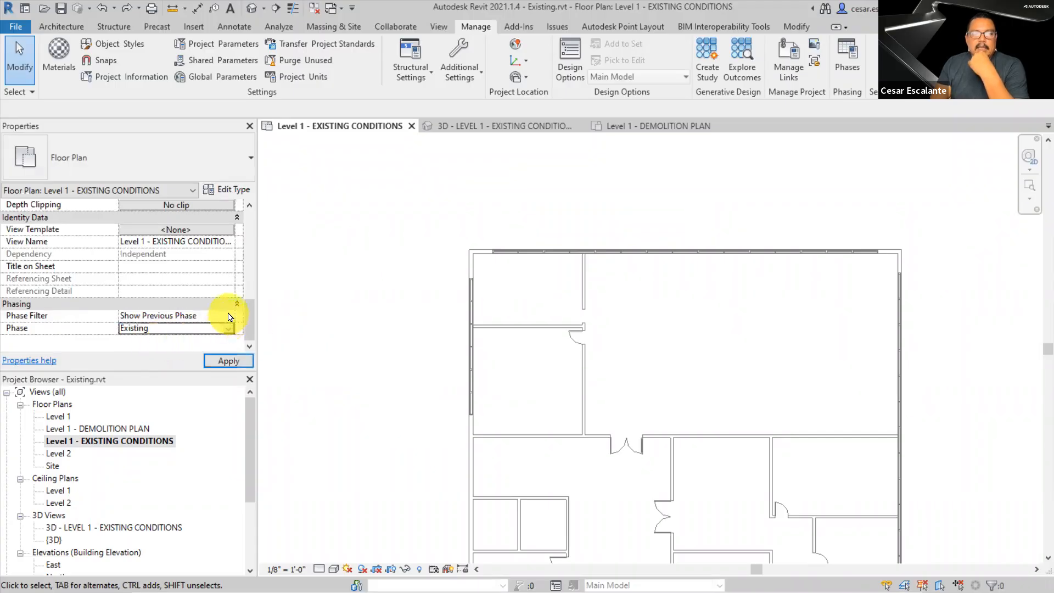
{"action": "left_click", "coordinate": [229, 316]}
{"action": "left_click_drag", "start_coordinate": [228, 358], "coordinate": [229, 335]}
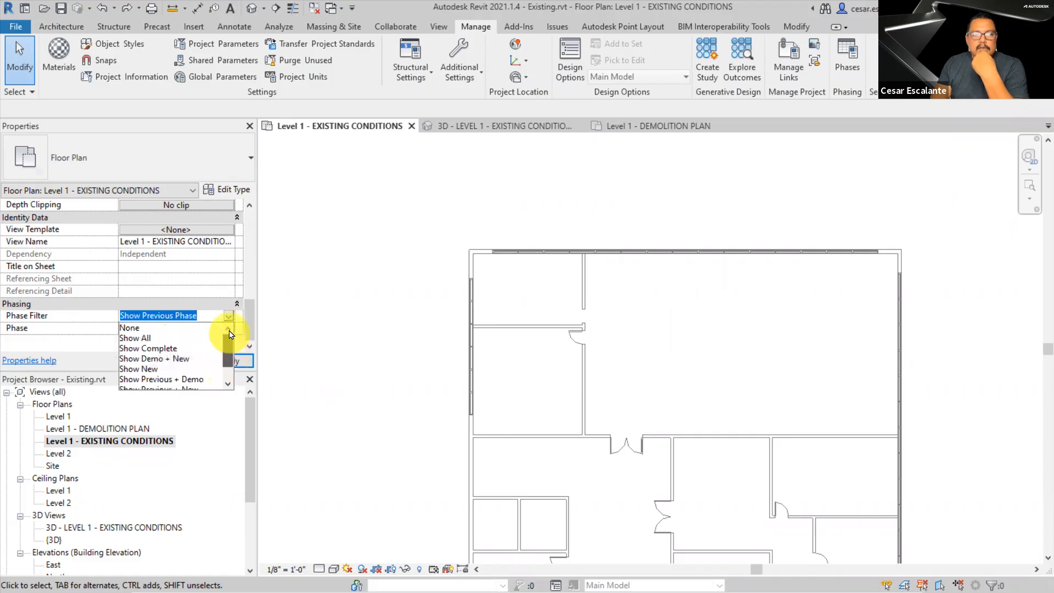
{"action": "left_click", "coordinate": [295, 326]}
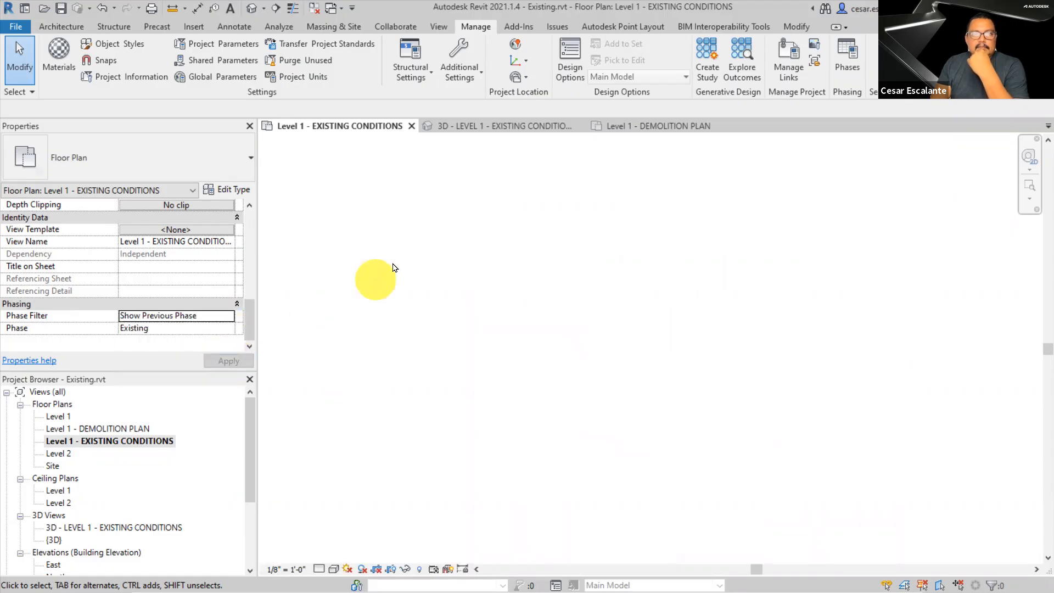
Check the project phases and set the existing conditions view's phase filter to Show Complete
{"action": "left_click", "coordinate": [853, 71]}
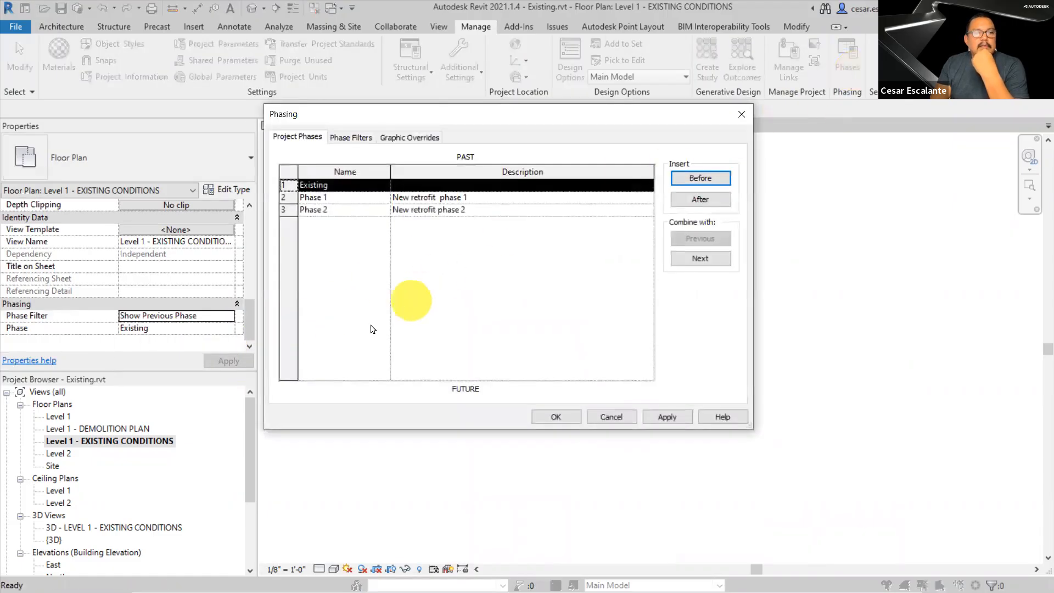
{"action": "left_click", "coordinate": [618, 417]}
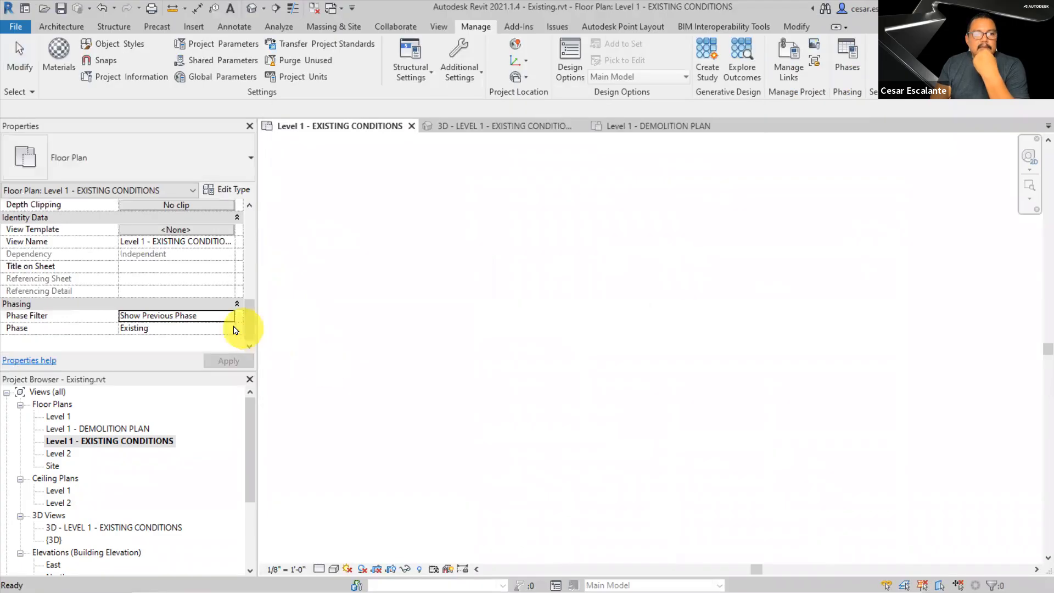
{"action": "left_click", "coordinate": [231, 316]}
{"action": "left_click", "coordinate": [230, 319]}
{"action": "left_click", "coordinate": [148, 328]}
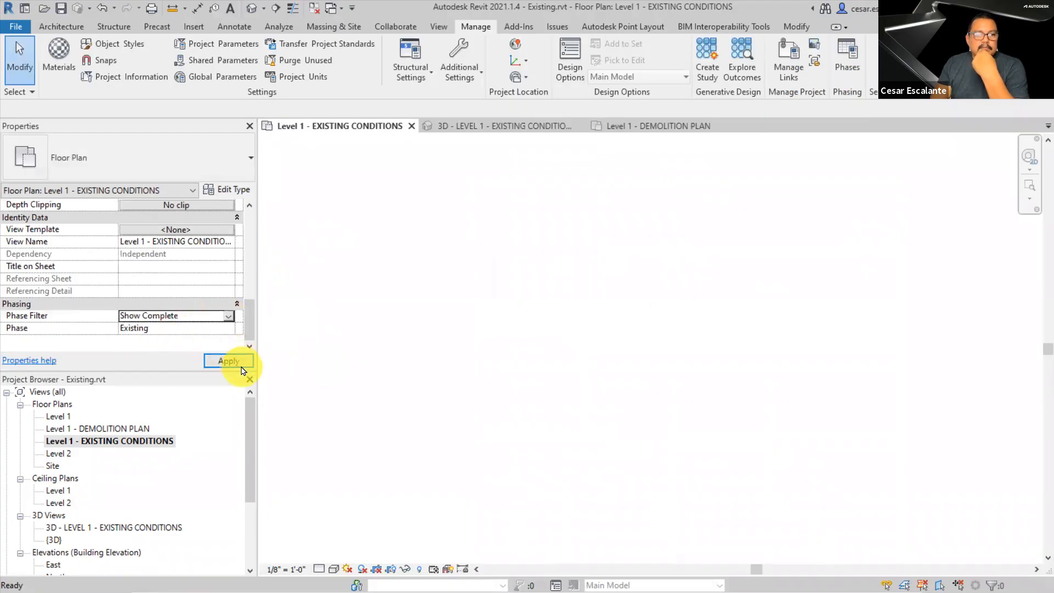
{"action": "left_click", "coordinate": [229, 361]}
{"action": "middle_click_drag", "start_coordinate": [765, 295], "coordinate": [681, 199]}
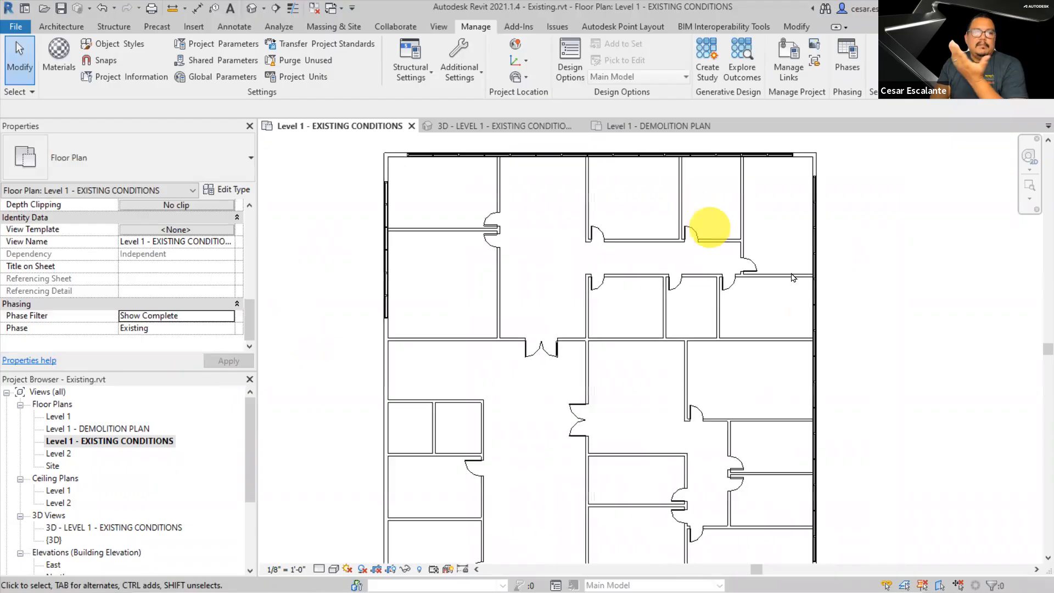
{"action": "scroll", "coordinate": [825, 296], "scroll_direction": "down", "scroll_amount": 2}
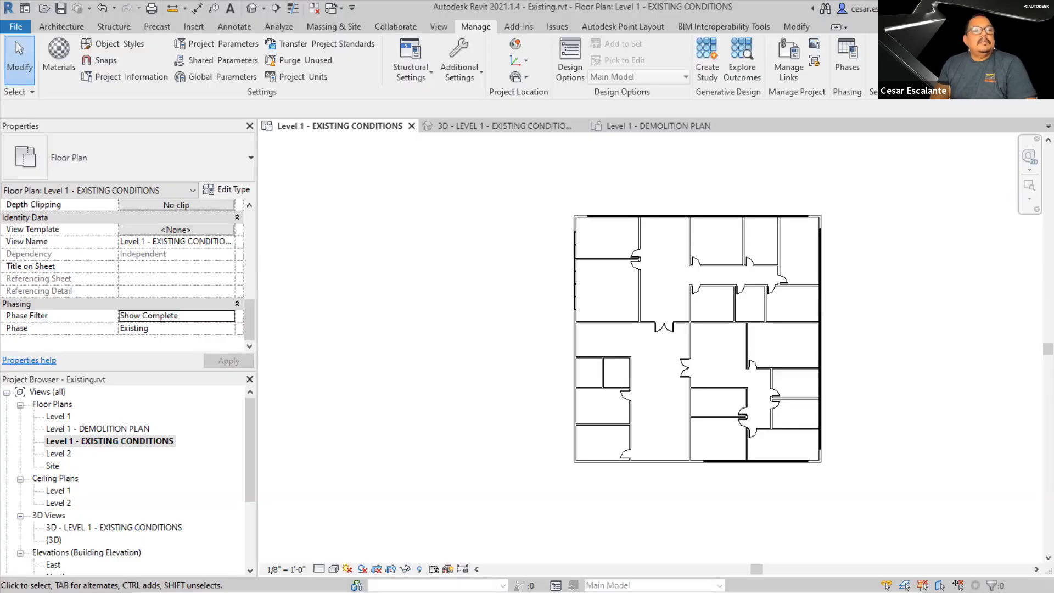
In the demolition plan, try demolishing the right side wall of the upper-left corner room, and undo it
{"action": "double_click", "coordinate": [141, 430]}
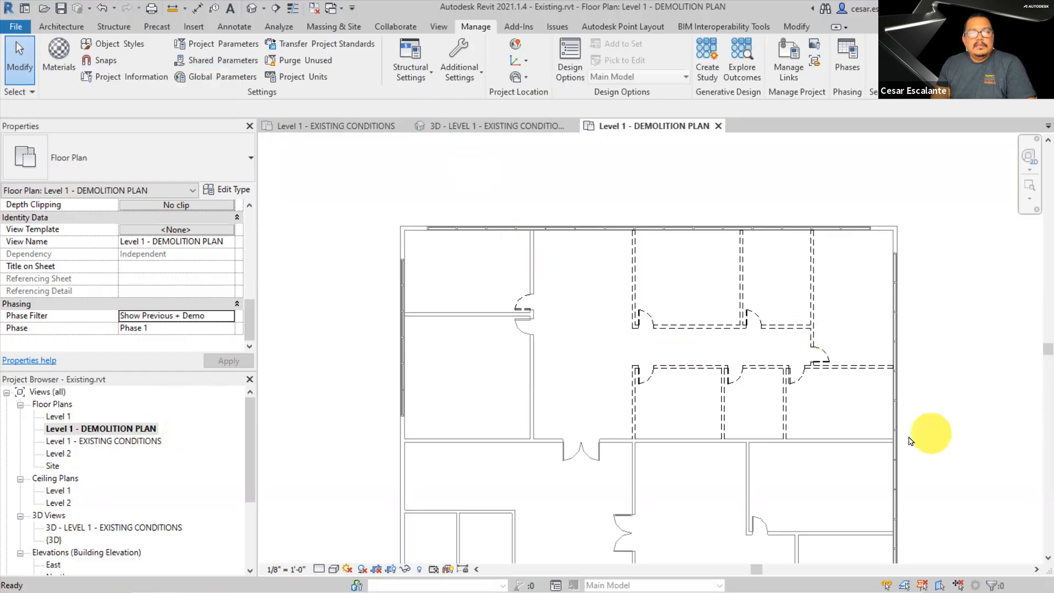
{"action": "scroll", "coordinate": [928, 431], "scroll_direction": "up", "scroll_amount": 1}
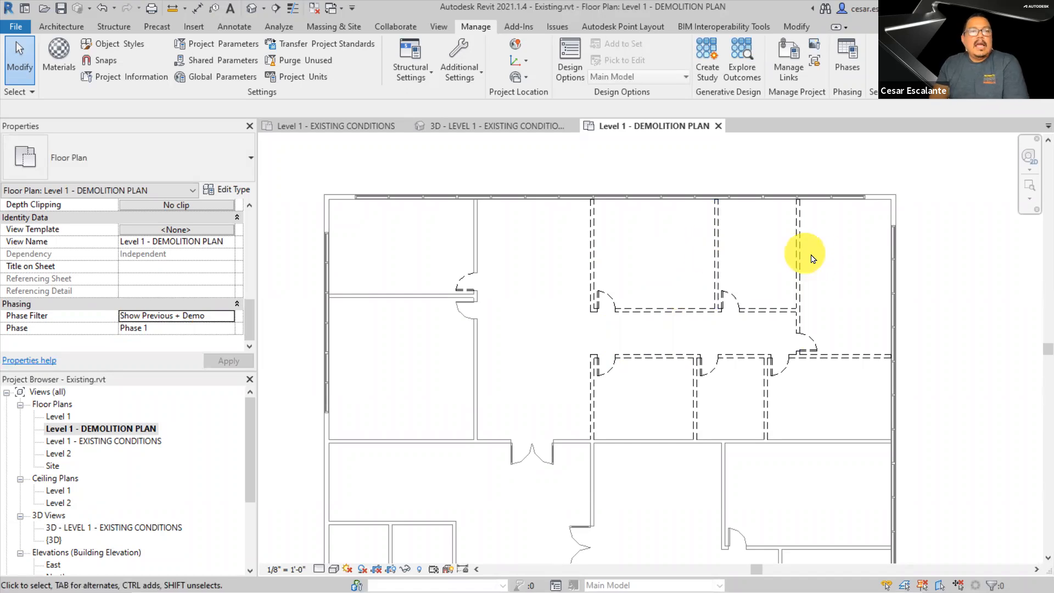
{"action": "left_click", "coordinate": [797, 26]}
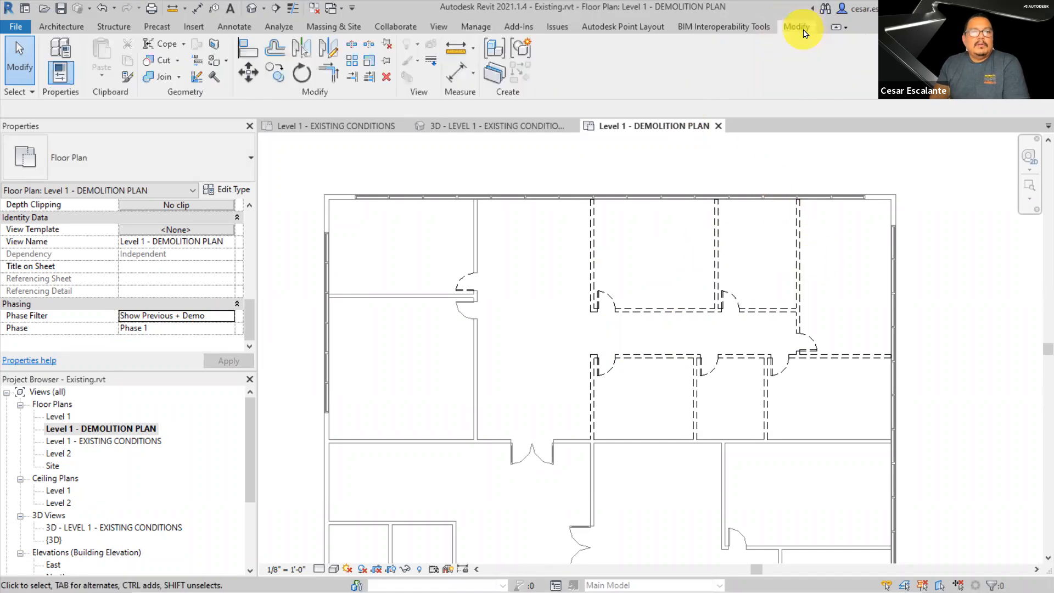
{"action": "left_click", "coordinate": [214, 77]}
{"action": "left_click", "coordinate": [475, 239]}
{"action": "left_click", "coordinate": [105, 14]}
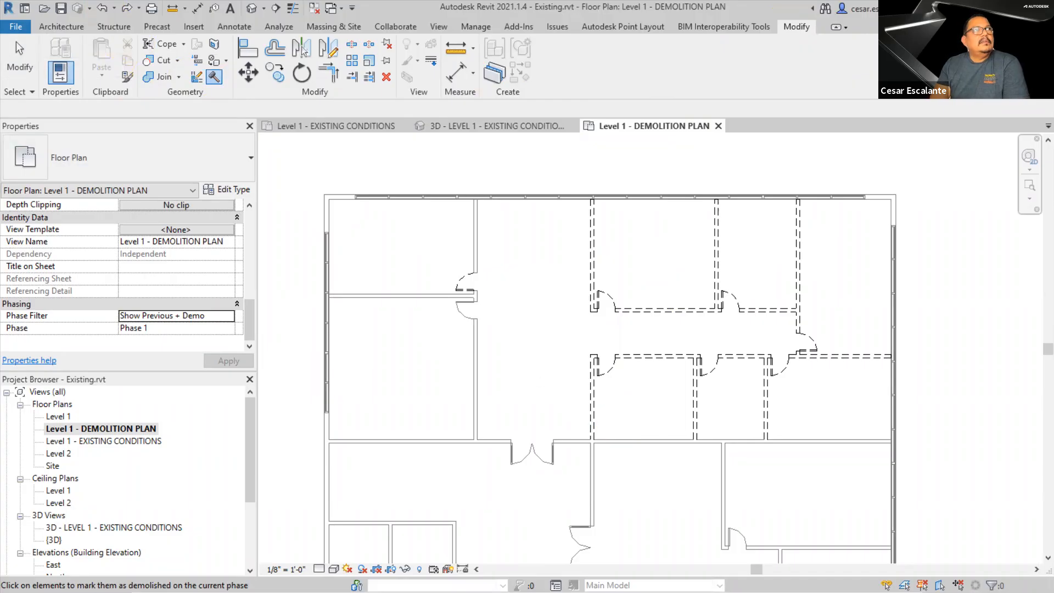
Open the Level 1 - EXISTING CONDITIONS floor plan and examine its phase filter and the phases available for it
{"action": "double_click", "coordinate": [121, 443]}
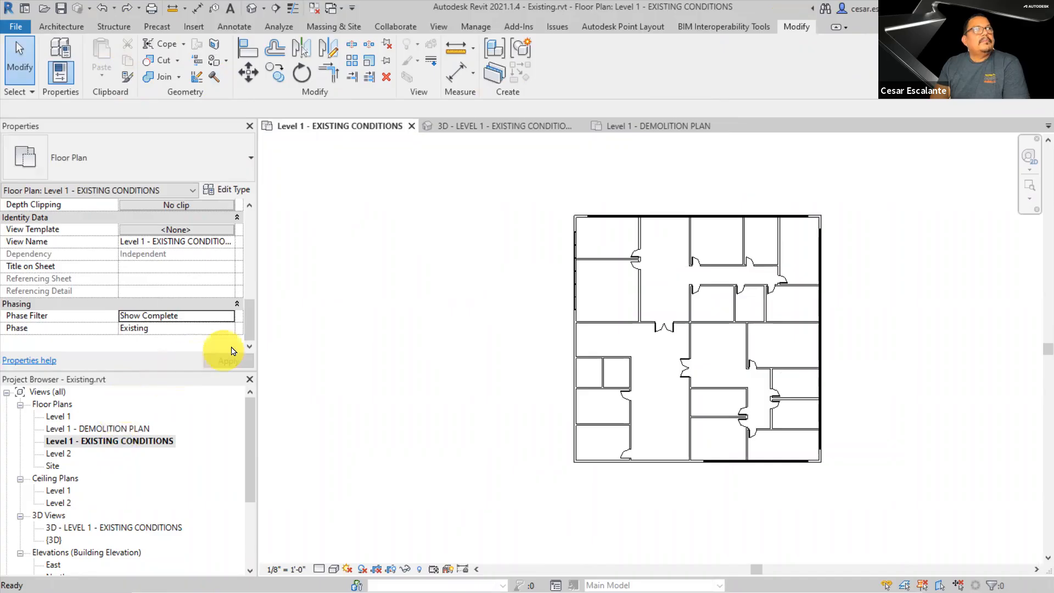
{"action": "scroll", "coordinate": [490, 376], "scroll_direction": "up", "scroll_amount": 2}
{"action": "middle_click_drag", "start_coordinate": [490, 377], "coordinate": [421, 376]}
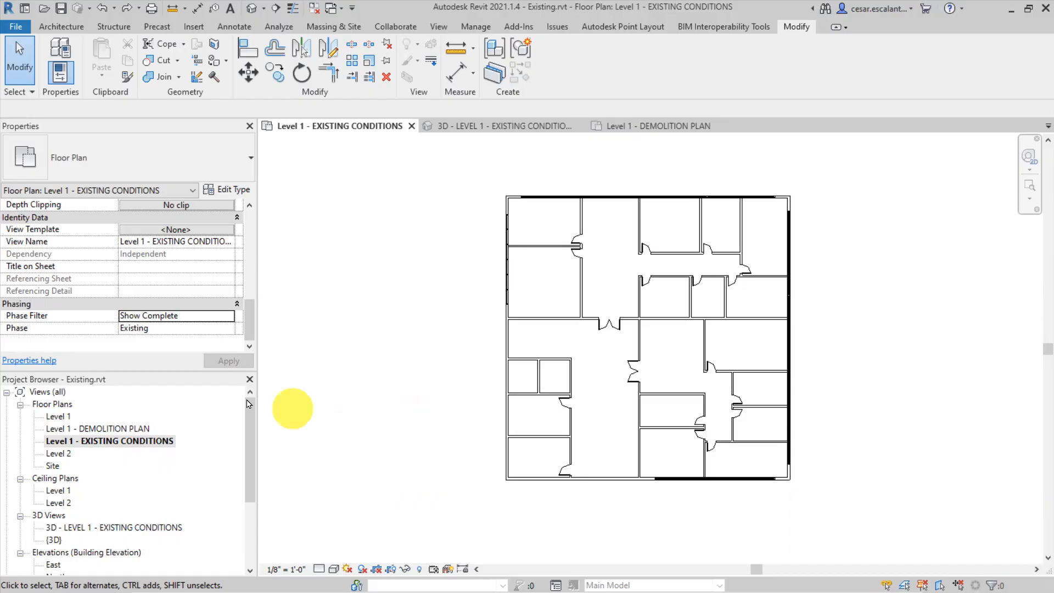
{"action": "left_click", "coordinate": [233, 329]}
{"action": "left_click", "coordinate": [232, 331]}
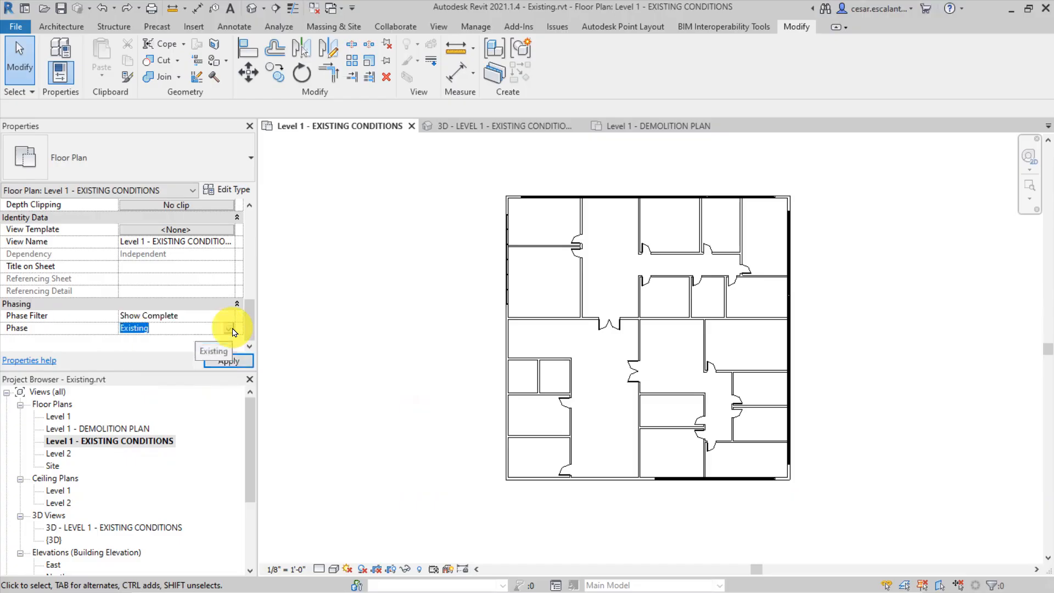
{"action": "left_click", "coordinate": [229, 332]}
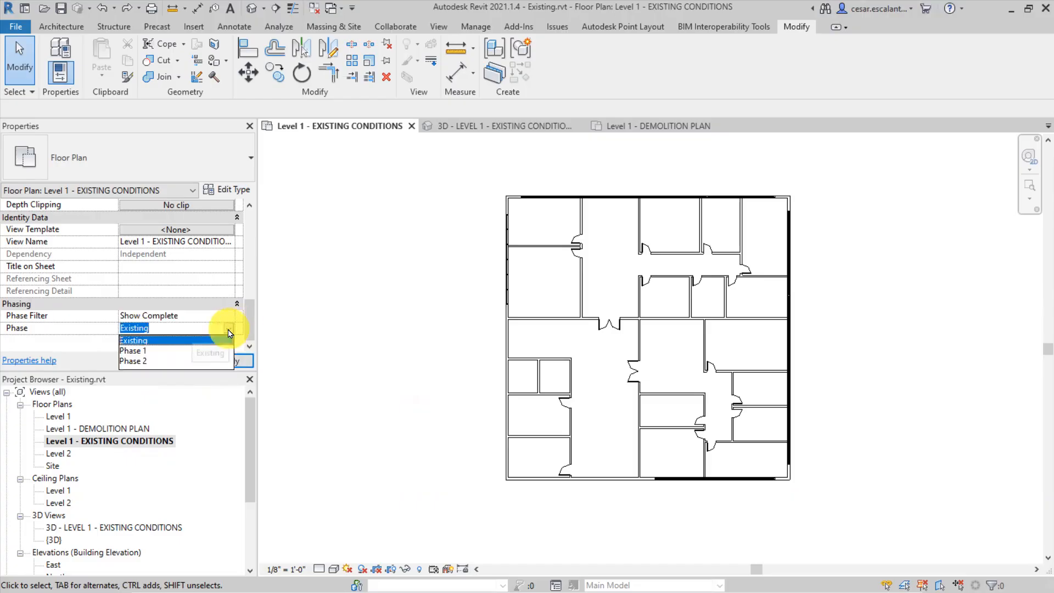
{"action": "left_click", "coordinate": [229, 332]}
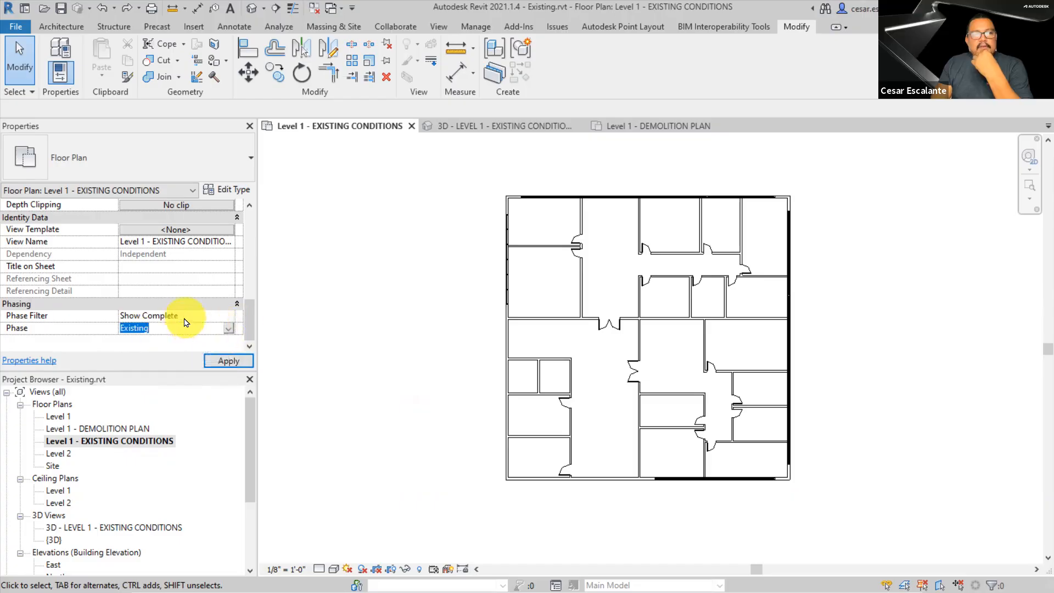
{"action": "left_click", "coordinate": [230, 332]}
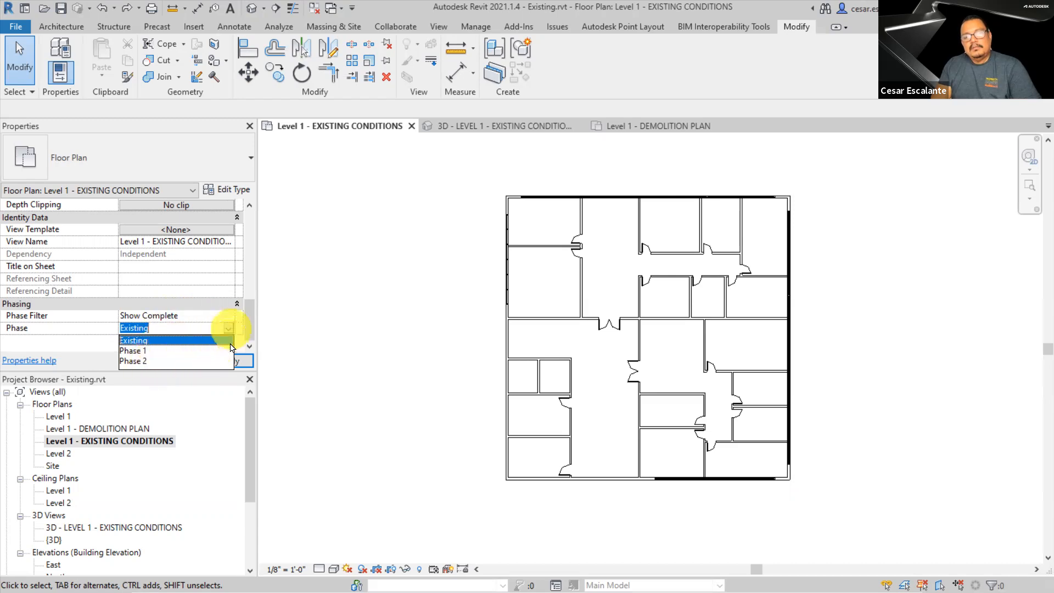
{"action": "left_click", "coordinate": [388, 322]}
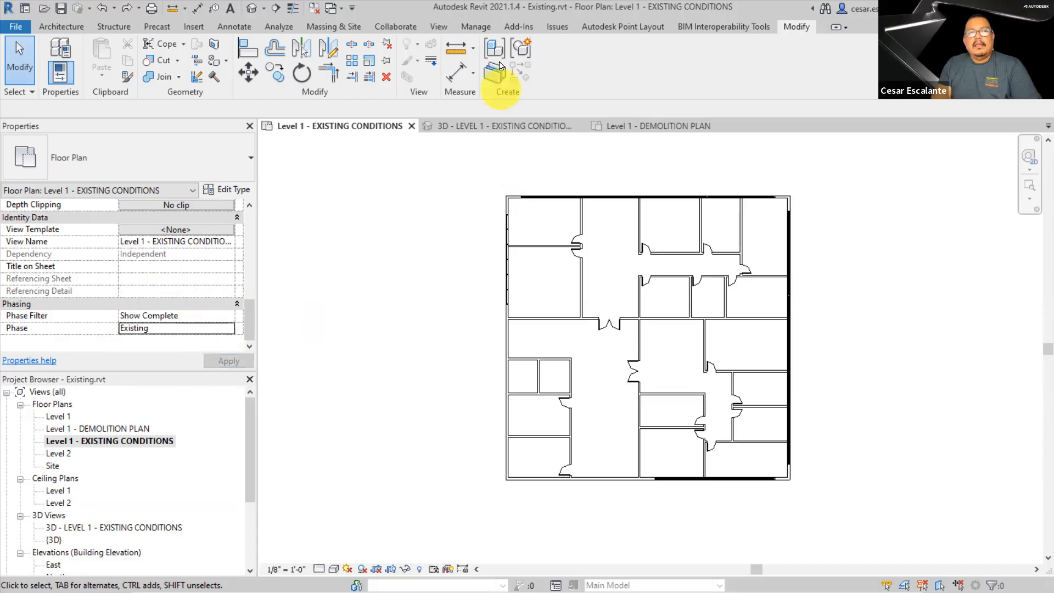
Review the order and descriptions of the project phases in the Phasing settings
{"action": "left_click", "coordinate": [476, 26]}
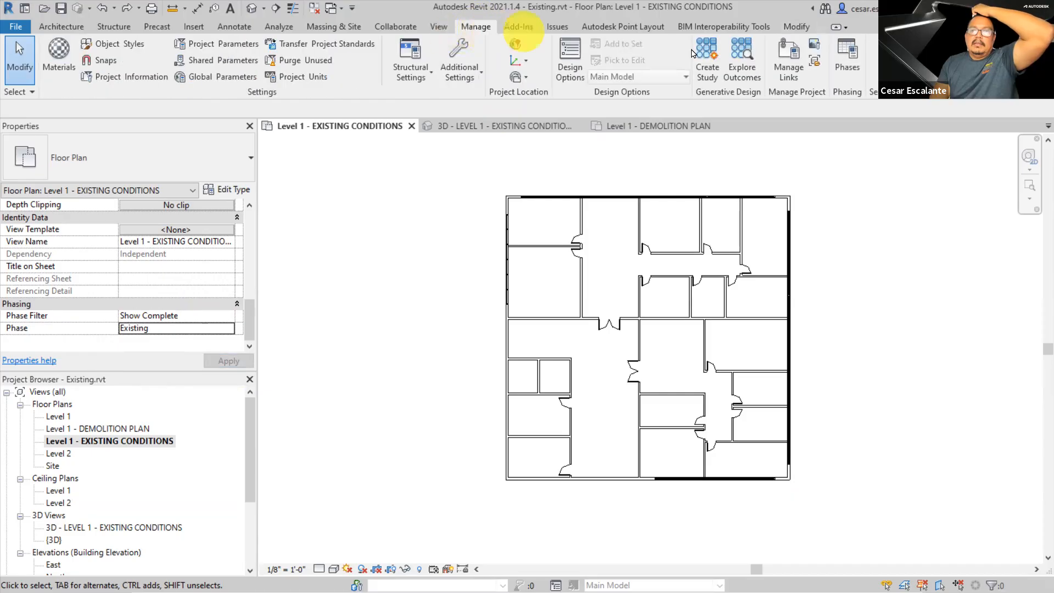
{"action": "left_click", "coordinate": [849, 69]}
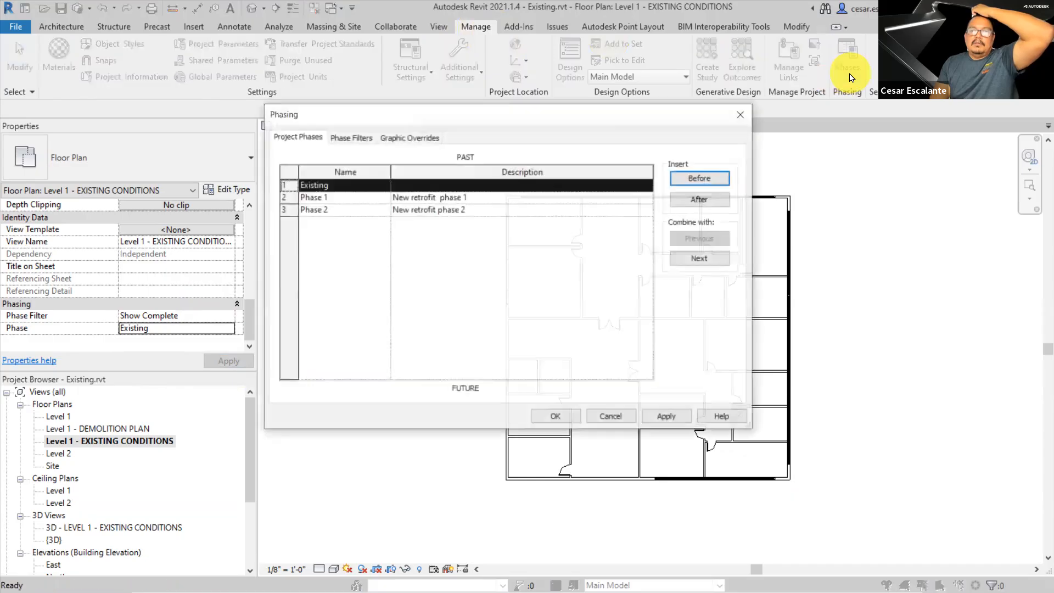
{"action": "left_click", "coordinate": [309, 197]}
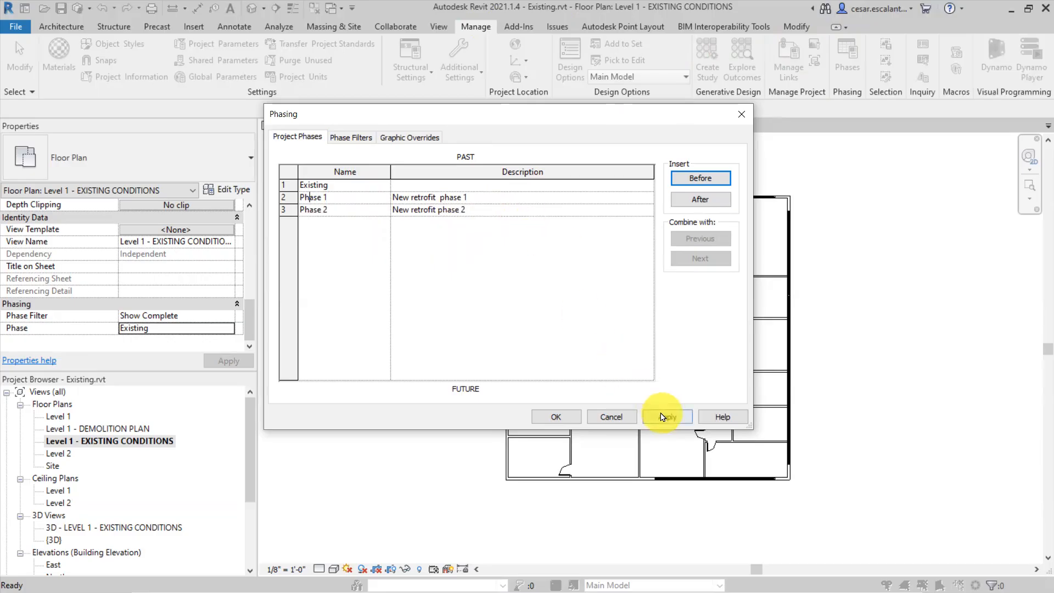
{"action": "left_click", "coordinate": [669, 416]}
{"action": "left_click", "coordinate": [554, 417]}
{"action": "middle_click_drag", "start_coordinate": [807, 346], "coordinate": [847, 358]}
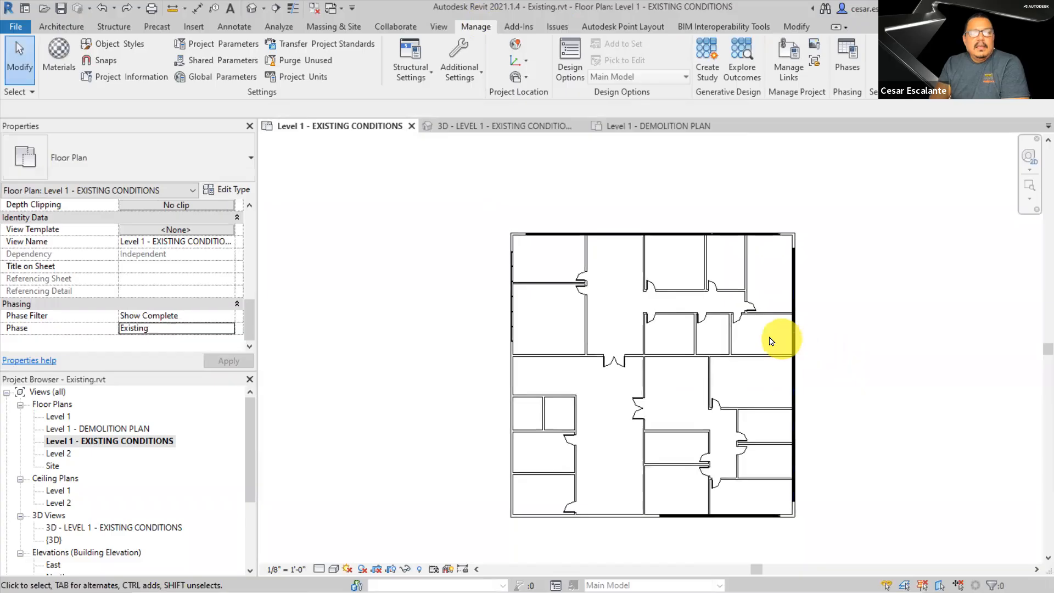
Open the Level 1 - DEMOLITION PLAN and examine its demolished elements and phase settings
{"action": "double_click", "coordinate": [132, 428]}
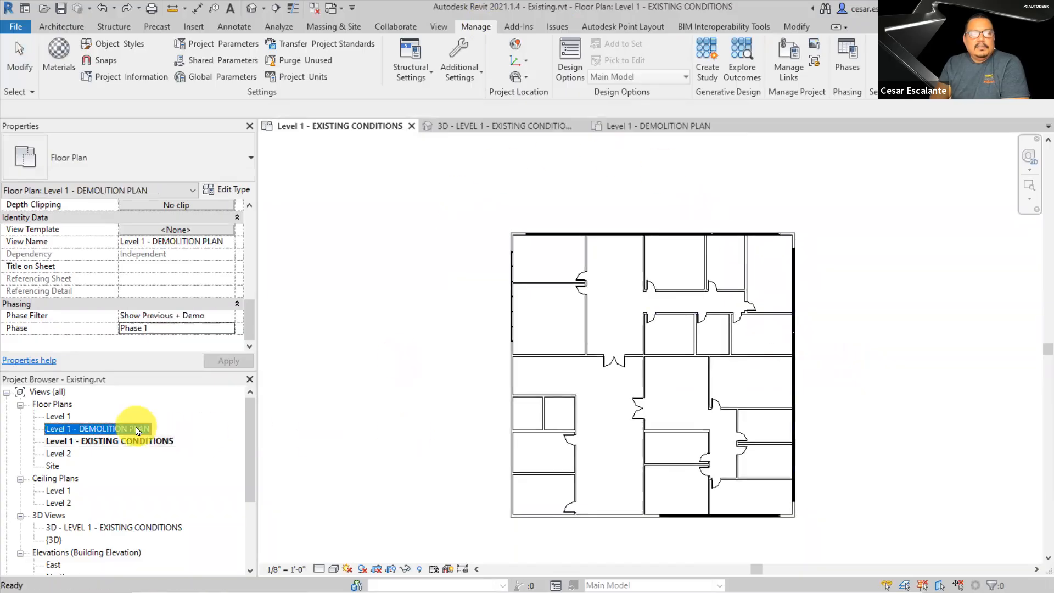
{"action": "scroll", "coordinate": [797, 411], "scroll_direction": "down", "scroll_amount": 2}
{"action": "middle_click_drag", "start_coordinate": [899, 403], "coordinate": [873, 290]}
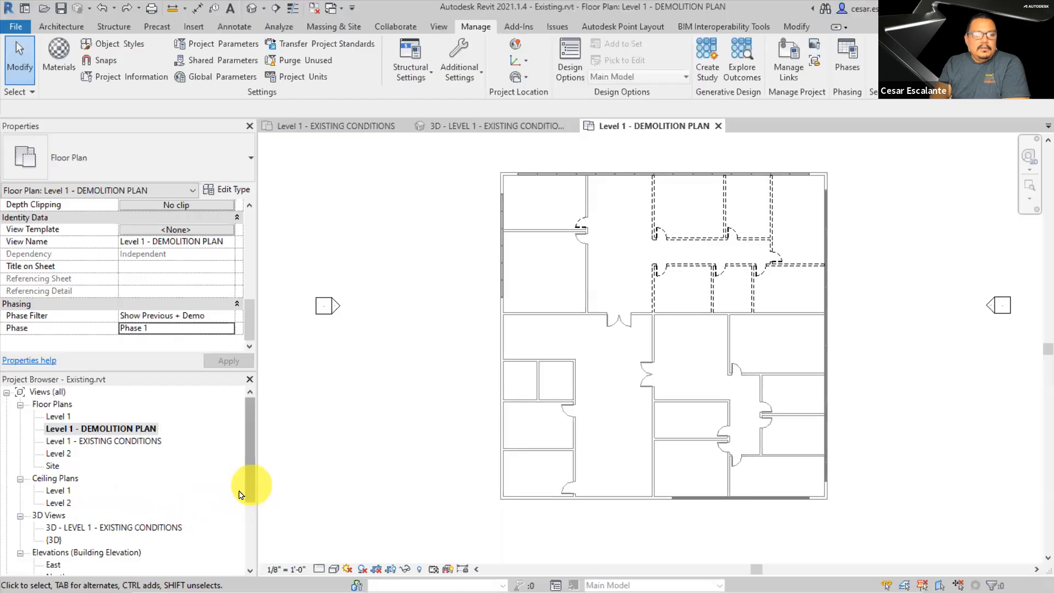
Open the 3D - LEVEL 1 - EXISTING CONDITIONS view and set its phase to Existing
{"action": "double_click", "coordinate": [153, 528]}
{"action": "middle_click_drag", "start_coordinate": [687, 543], "coordinate": [706, 548]}
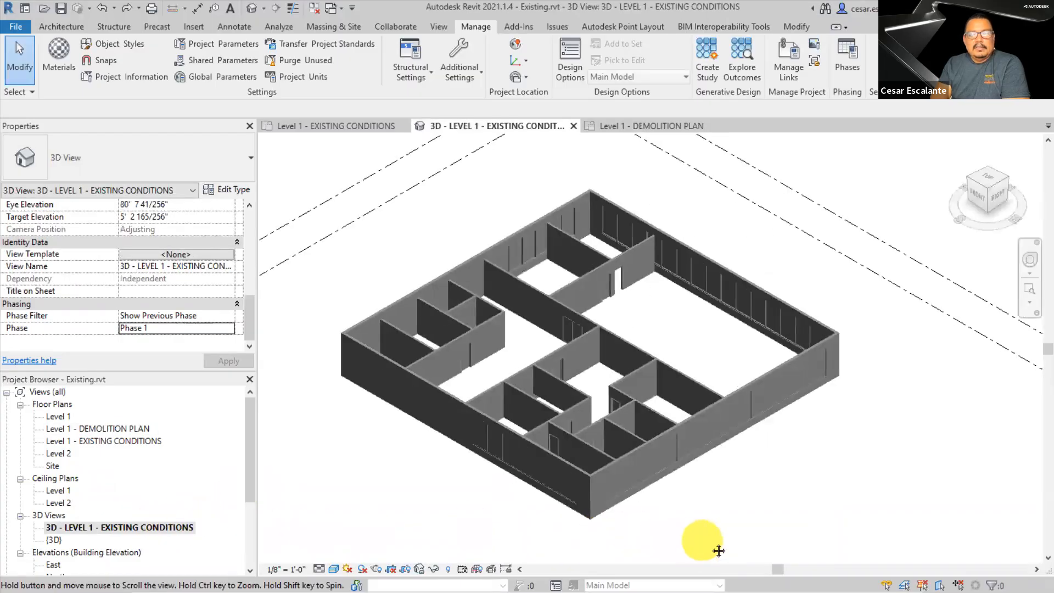
{"action": "scroll", "coordinate": [692, 324], "scroll_direction": "up", "scroll_amount": 1}
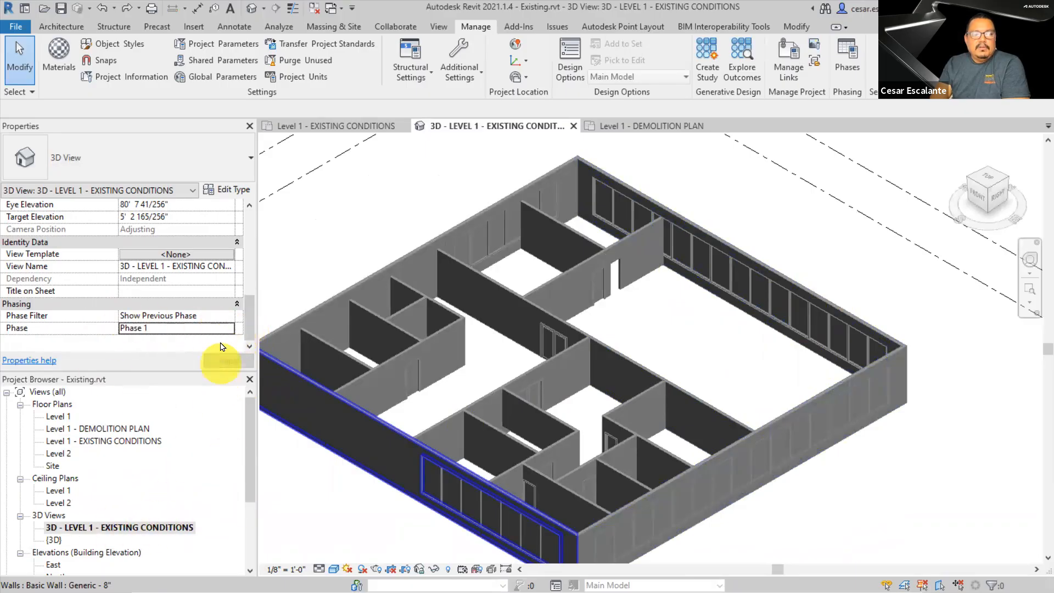
{"action": "left_click", "coordinate": [228, 329]}
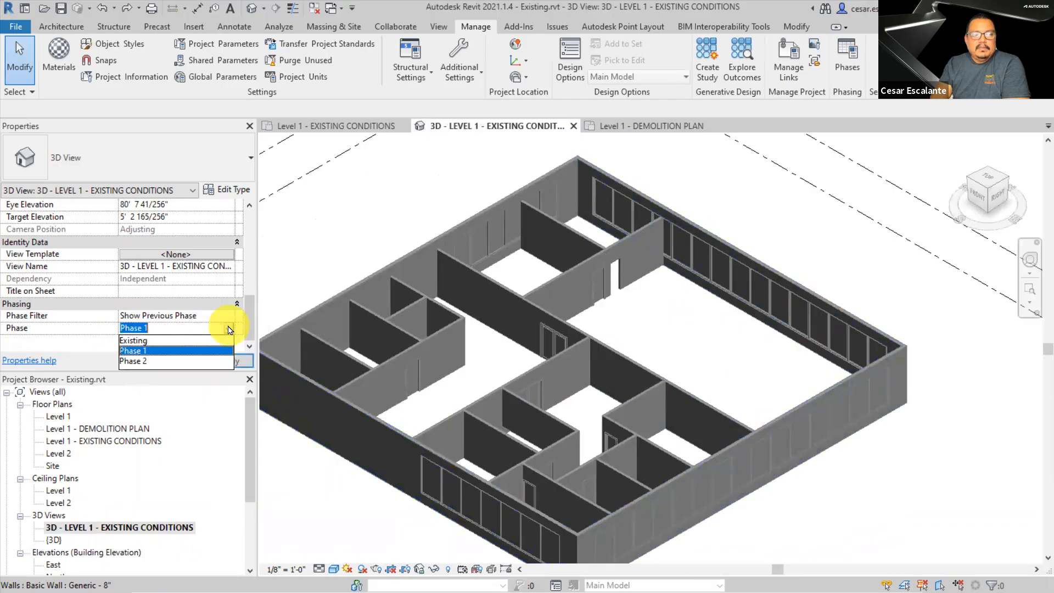
{"action": "left_click", "coordinate": [153, 341]}
Look through the 3D view's phase filter options and check which filter the Level 1 - EXISTING CONDITIONS floor plan uses
{"action": "left_click", "coordinate": [225, 315]}
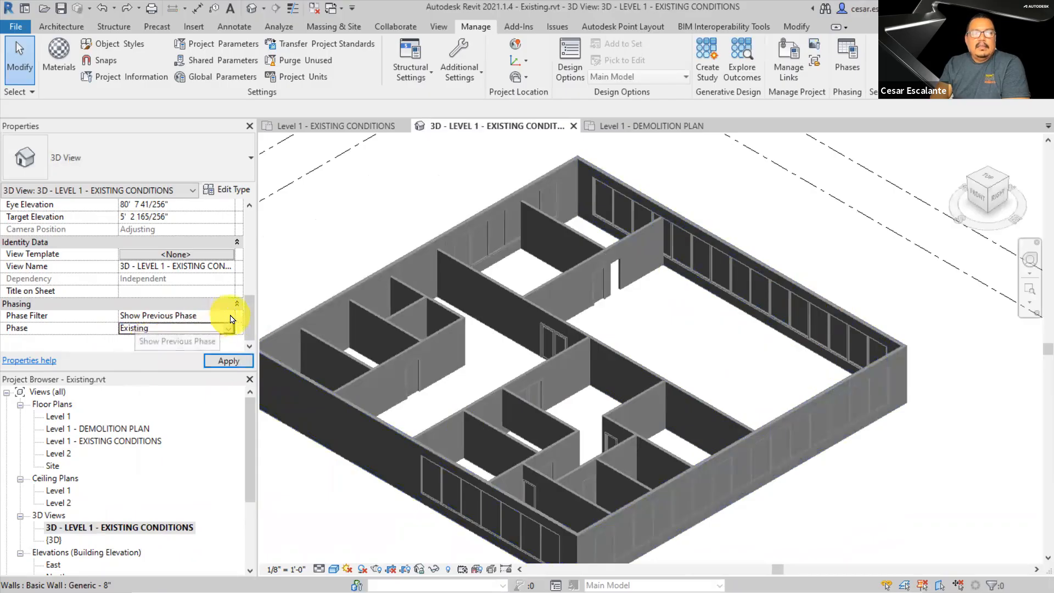
{"action": "left_click", "coordinate": [231, 316]}
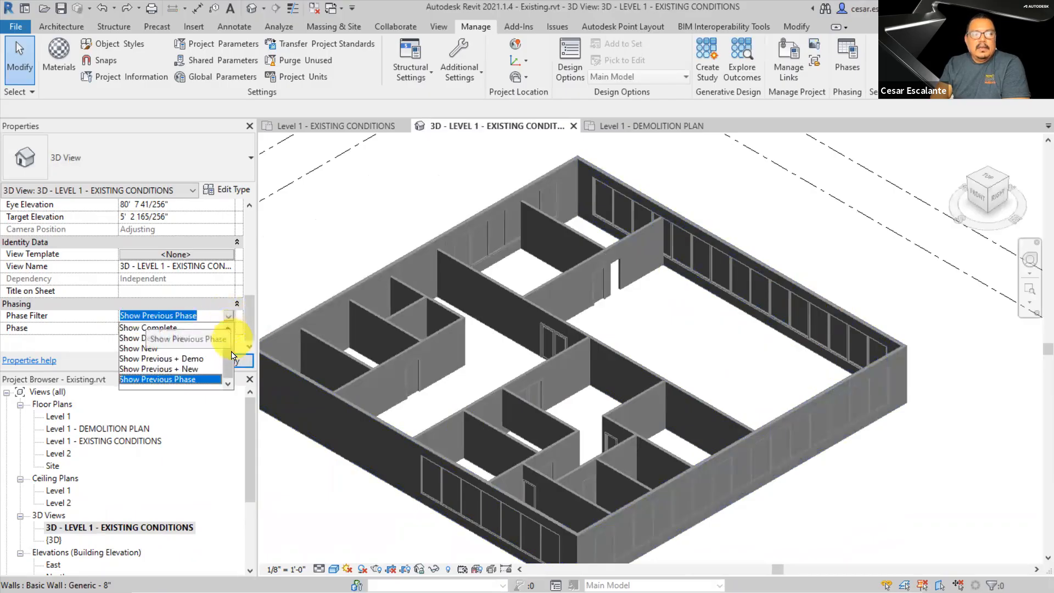
{"action": "mouse_move", "coordinate": [226, 363]}
{"action": "left_mouse_down"}
{"action": "mouse_move", "coordinate": [219, 353]}
{"action": "mouse_move", "coordinate": [219, 374]}
{"action": "left_mouse_up"}
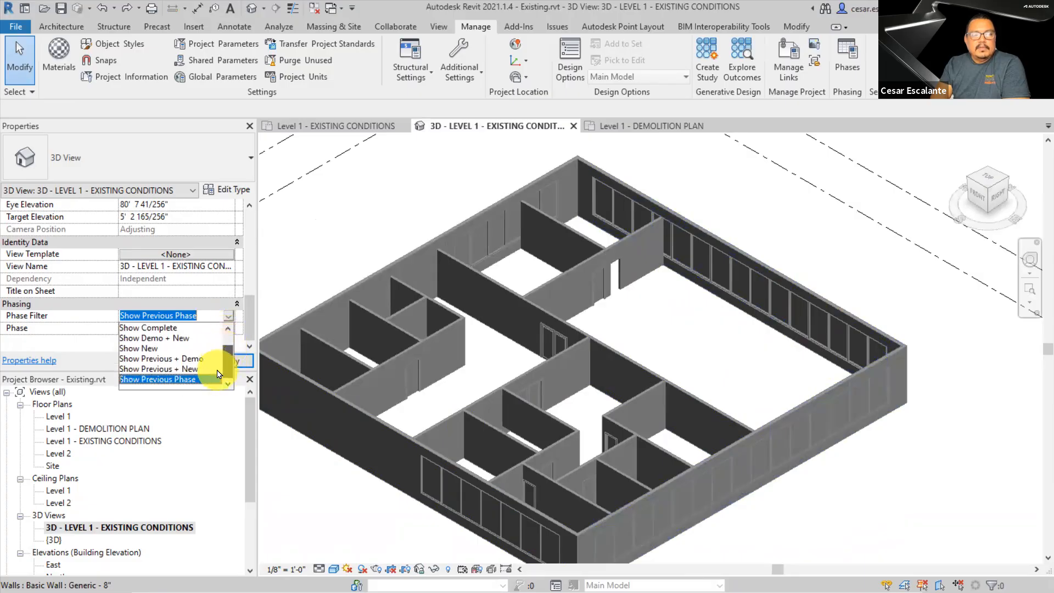
{"action": "left_click", "coordinate": [142, 441]}
{"action": "left_click", "coordinate": [143, 441]}
{"action": "double_click", "coordinate": [143, 441]}
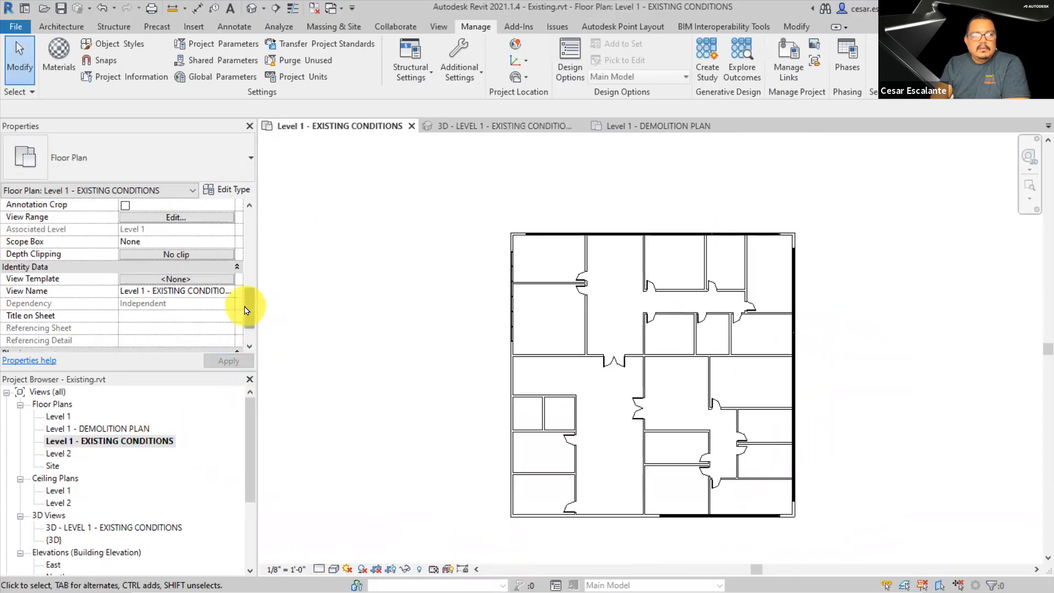
{"action": "scroll", "coordinate": [247, 302], "scroll_direction": "down", "scroll_amount": 2}
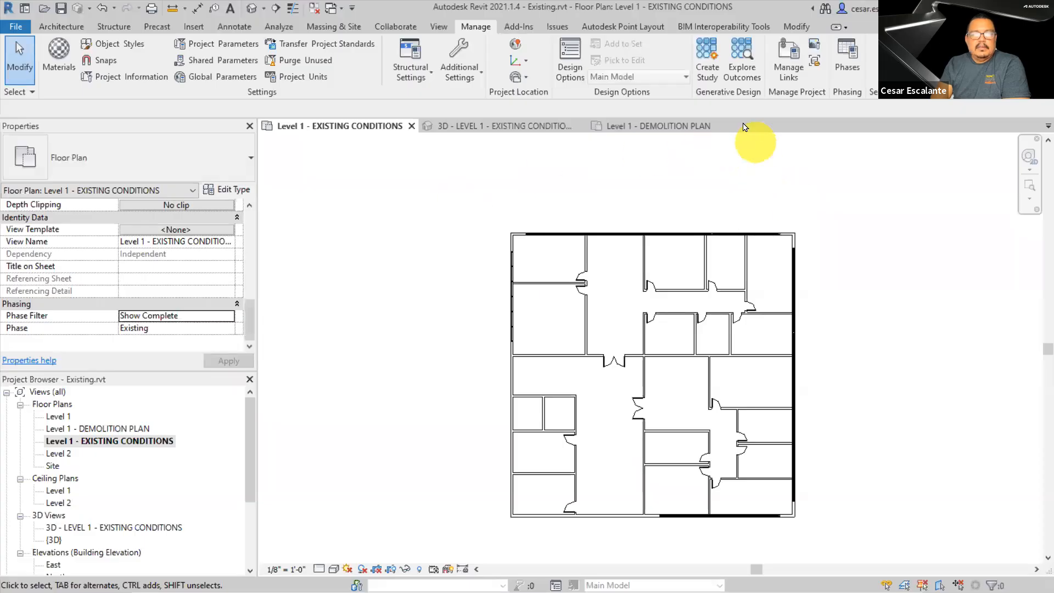
Set the phase filter of the 3D - LEVEL 1 - EXISTING CONDITIONS view to Show Complete
{"action": "left_click", "coordinate": [505, 126]}
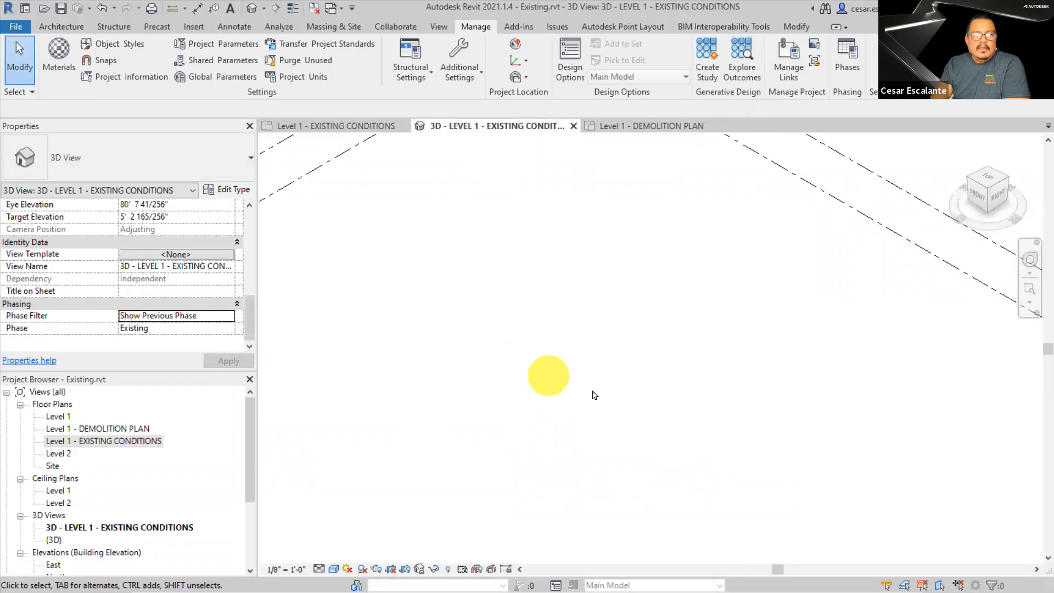
{"action": "left_click", "coordinate": [225, 317]}
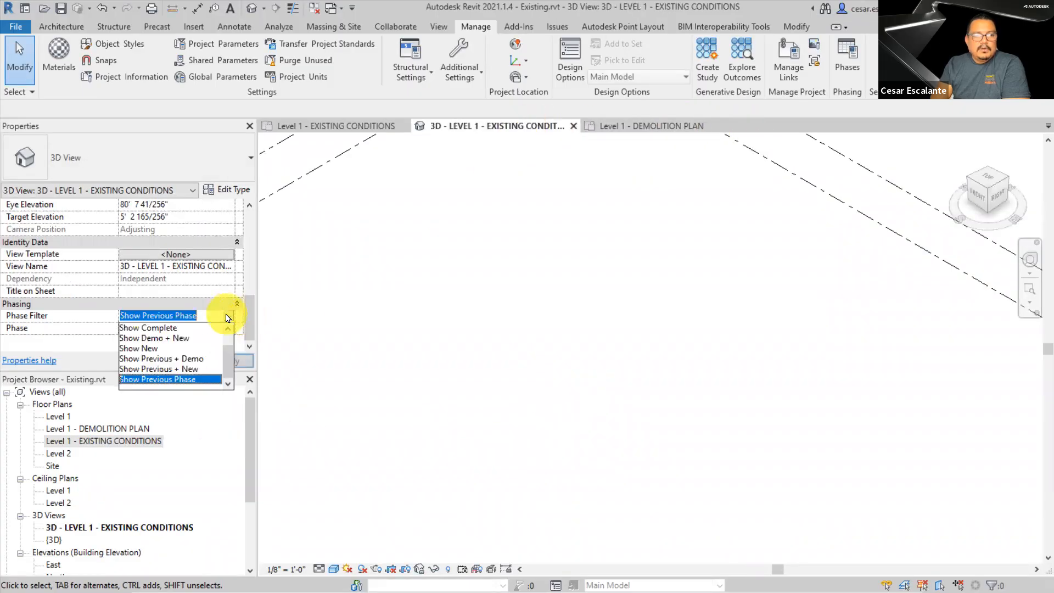
{"action": "left_click", "coordinate": [198, 327]}
{"action": "middle_click_drag", "start_coordinate": [860, 550], "coordinate": [907, 520]}
{"action": "scroll", "coordinate": [907, 520], "scroll_direction": "down", "scroll_amount": 1}
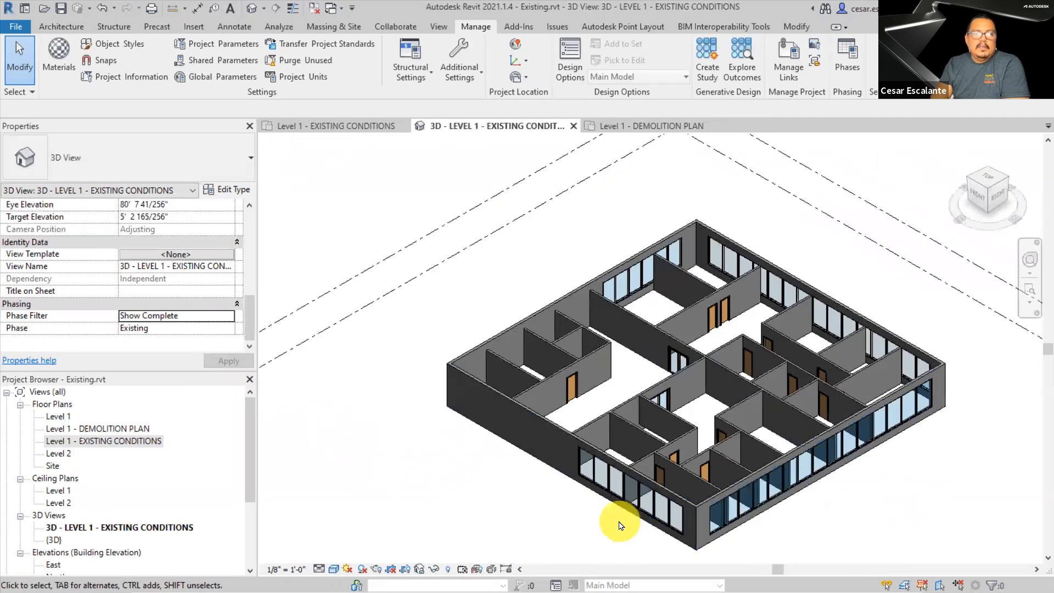
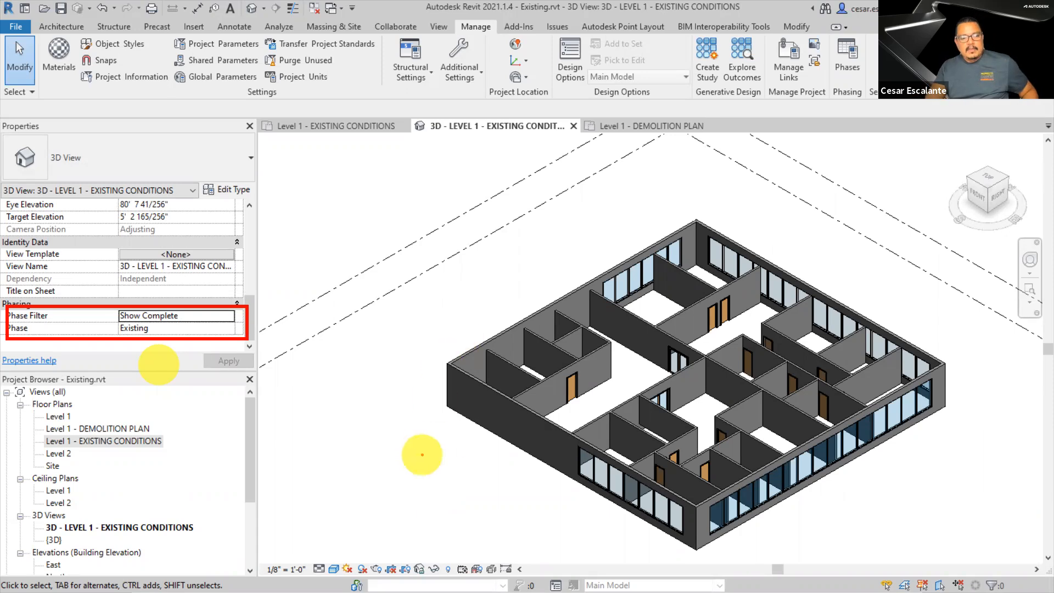
Duplicate the 3D - LEVEL 1 - EXISTING CONDITIONS view as an independent view without detailing
{"action": "left_click", "coordinate": [174, 533]}
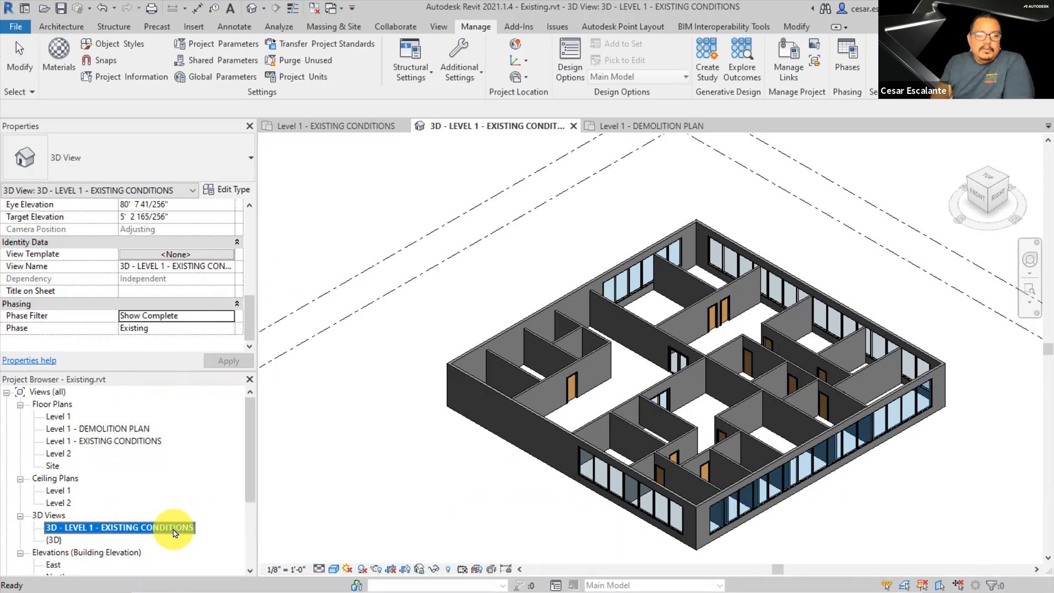
{"action": "right_click", "coordinate": [174, 533]}
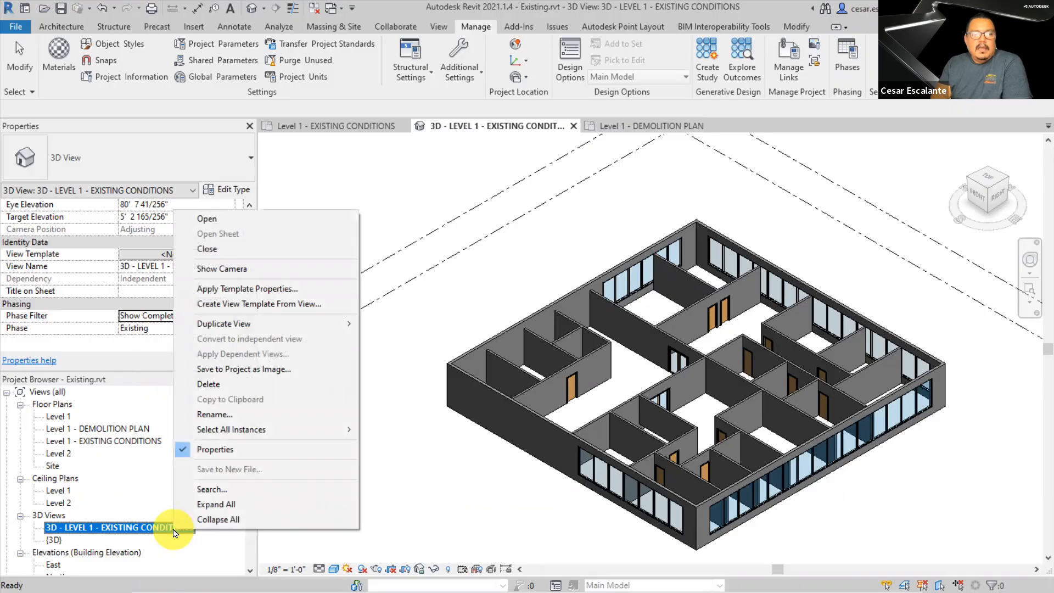
{"action": "mouse_move", "coordinate": [308, 324]}
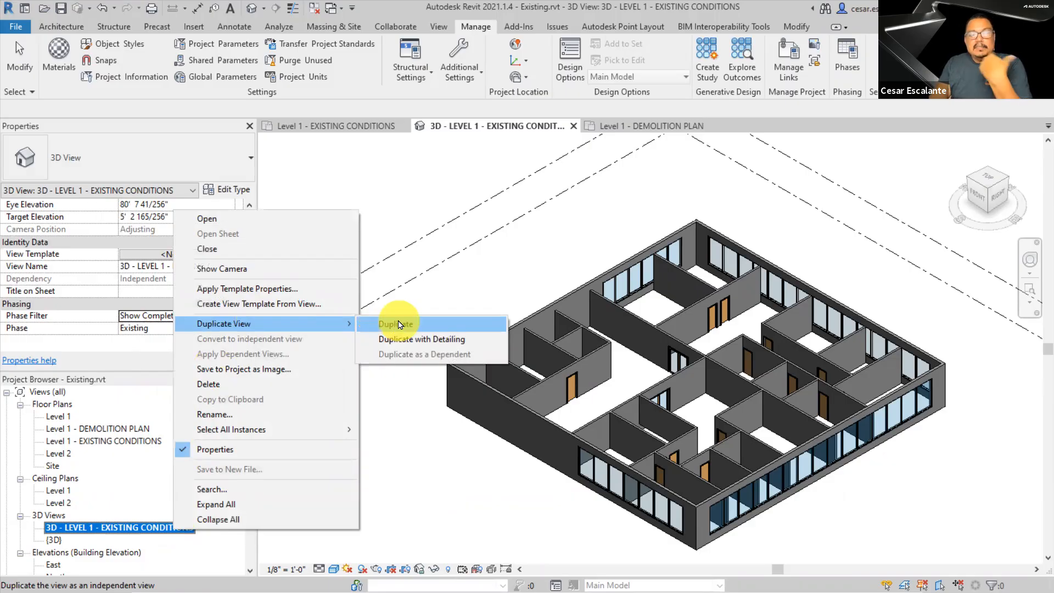
{"action": "left_click", "coordinate": [399, 324]}
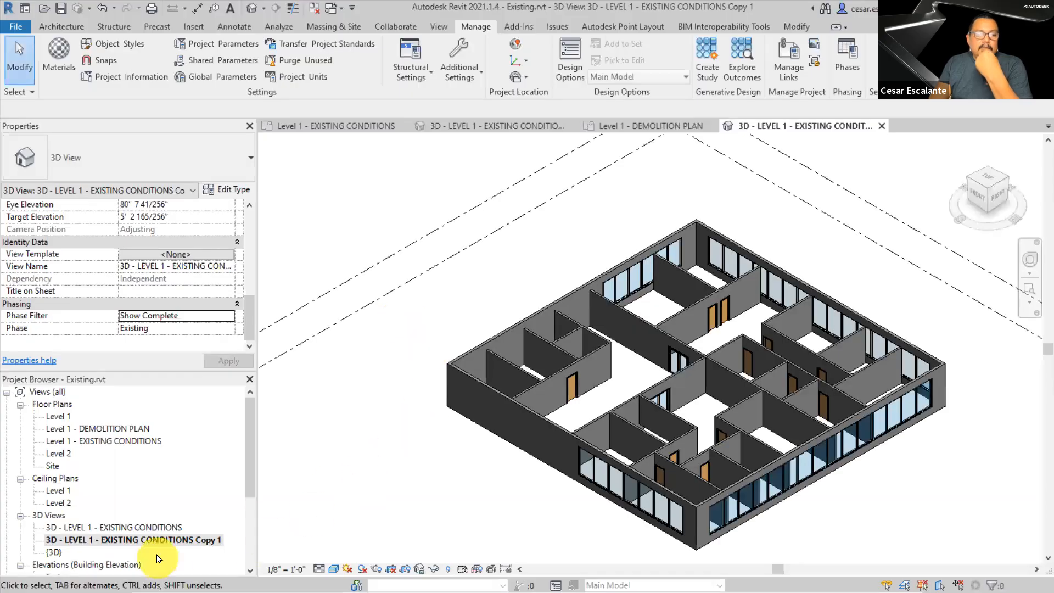
Rename the duplicated 3D view as 3D - LEVEL 1 - DEMOLITION
{"action": "right_click", "coordinate": [153, 541]}
{"action": "left_click", "coordinate": [196, 474]}
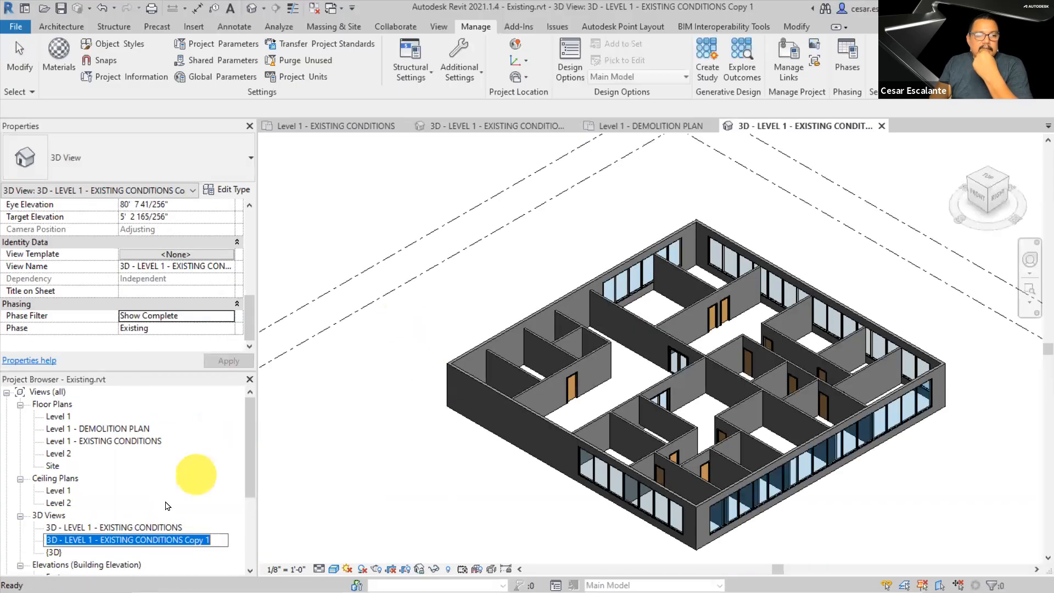
{"action": "left_click_drag", "start_coordinate": [100, 541], "coordinate": [269, 541]}
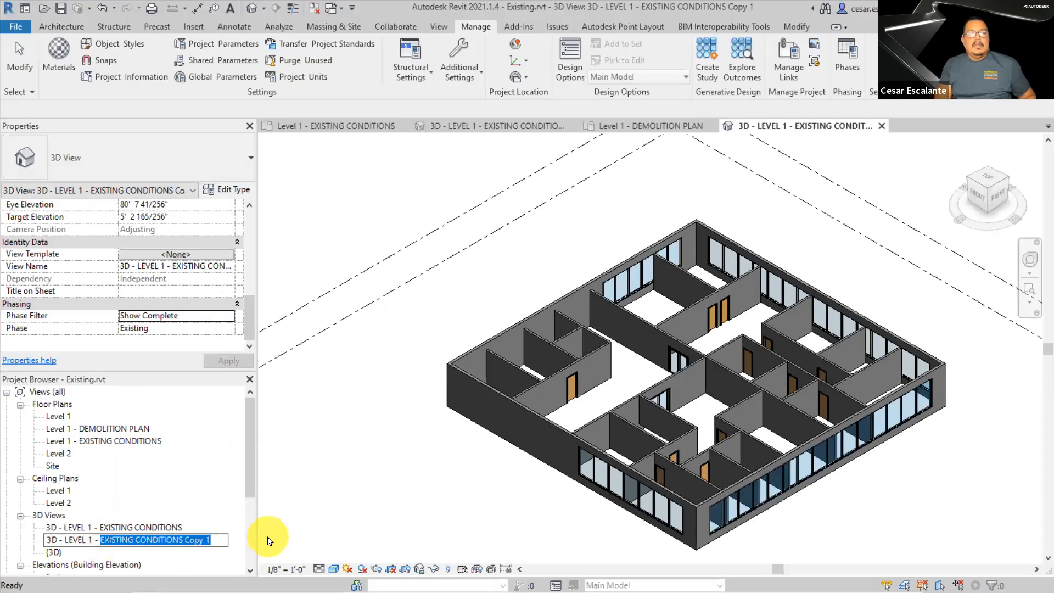
{"action": "type", "text": "DEMOL"}
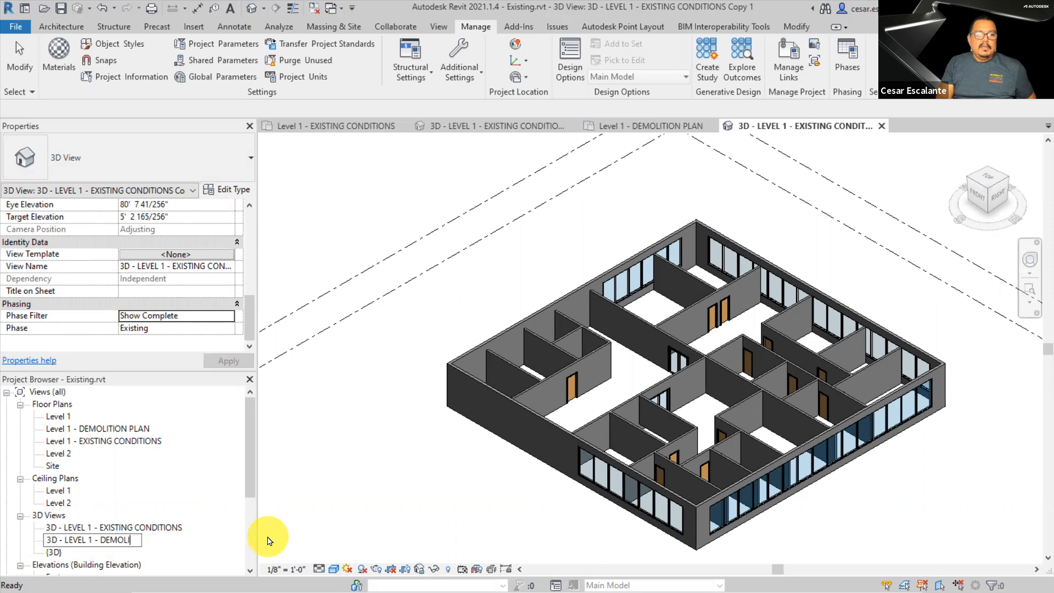
{"action": "left_click", "coordinate": [344, 497]}
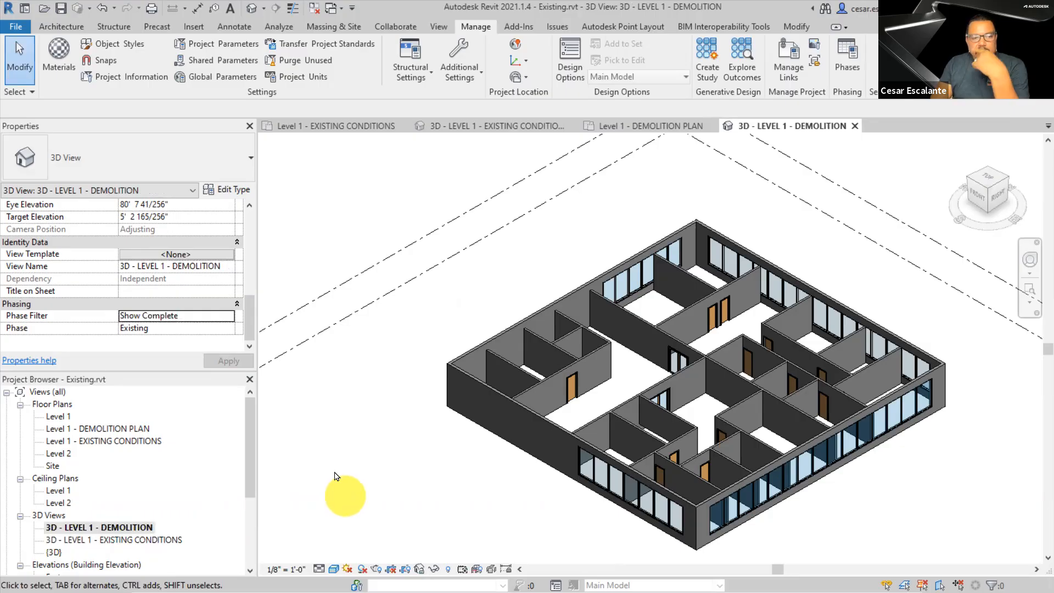
Set the 3D - LEVEL 1 - DEMOLITION view's phase to Phase 1 and apply the Show Demo + New phase filter
{"action": "left_click", "coordinate": [227, 328]}
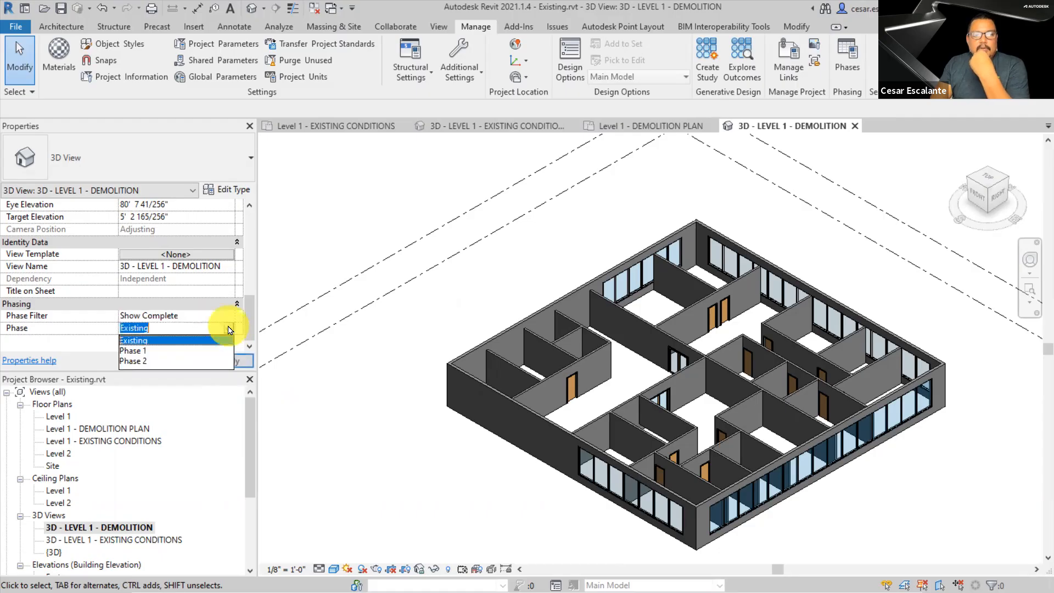
{"action": "left_click", "coordinate": [147, 352]}
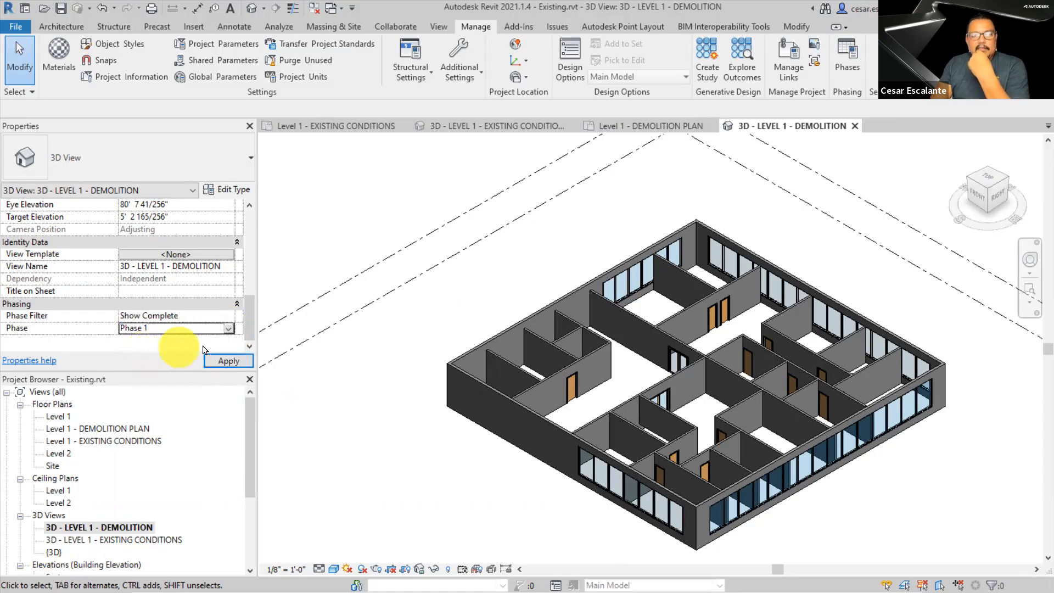
{"action": "left_click", "coordinate": [227, 317]}
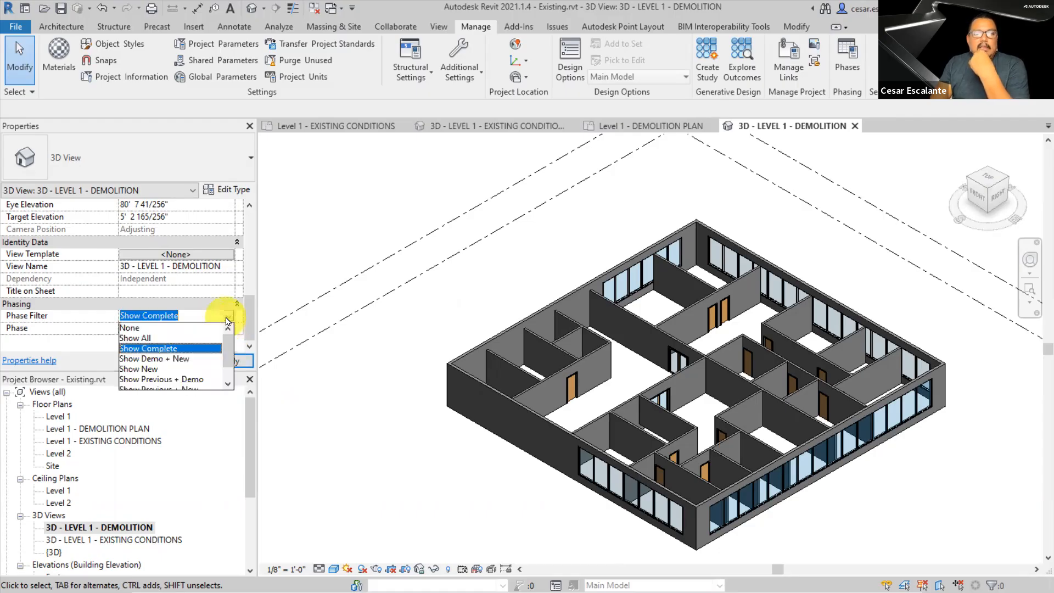
{"action": "left_click", "coordinate": [168, 349]}
{"action": "left_click", "coordinate": [219, 361]}
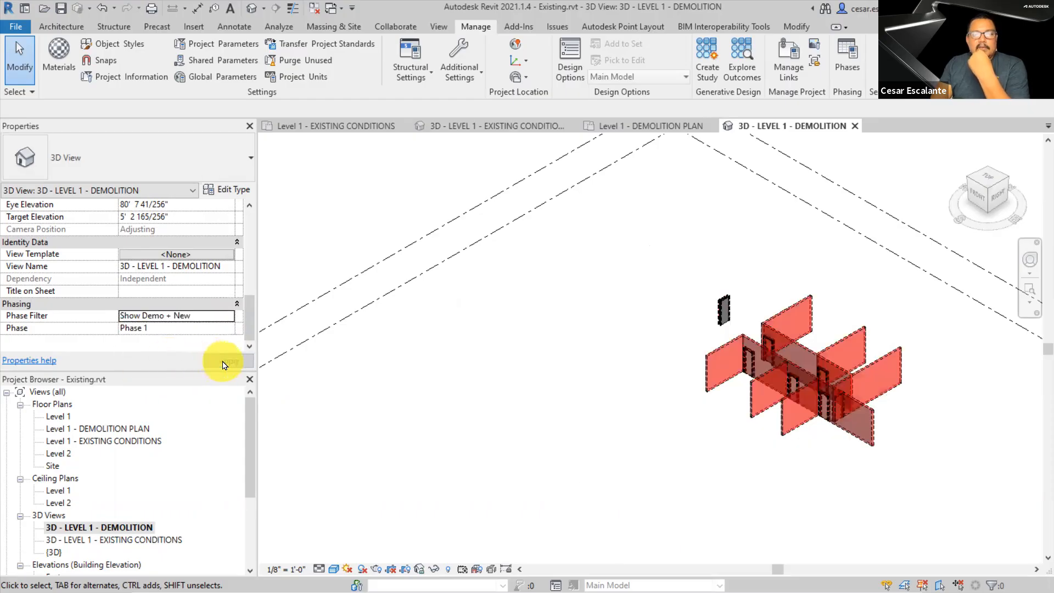
Set the phase filter of the 3D - LEVEL 1 - DEMOLITION view to Show Previous + Demo
{"action": "left_click", "coordinate": [228, 317]}
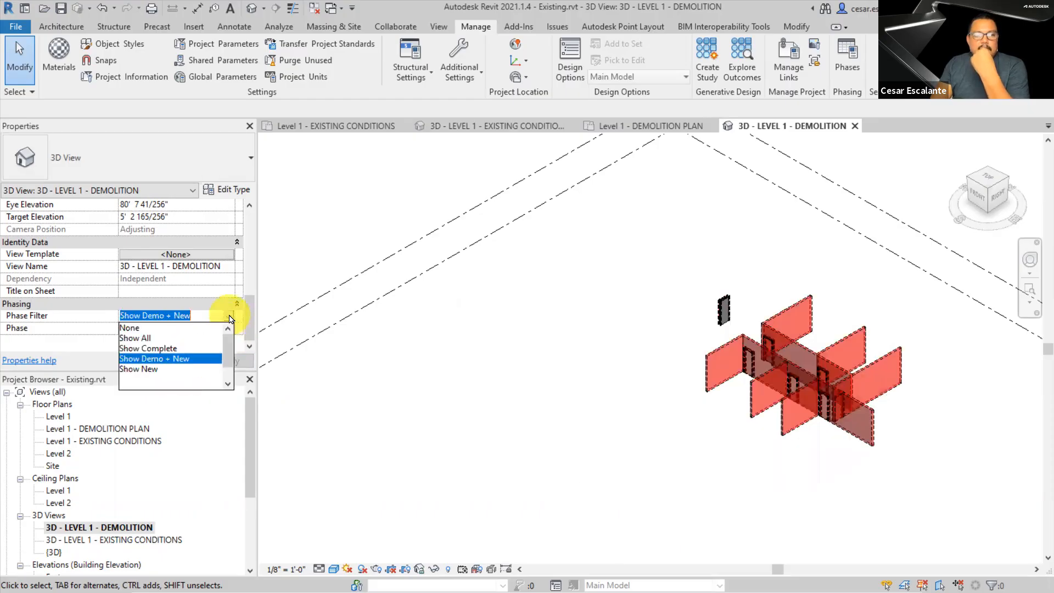
{"action": "left_click", "coordinate": [203, 357]}
{"action": "left_click", "coordinate": [216, 360]}
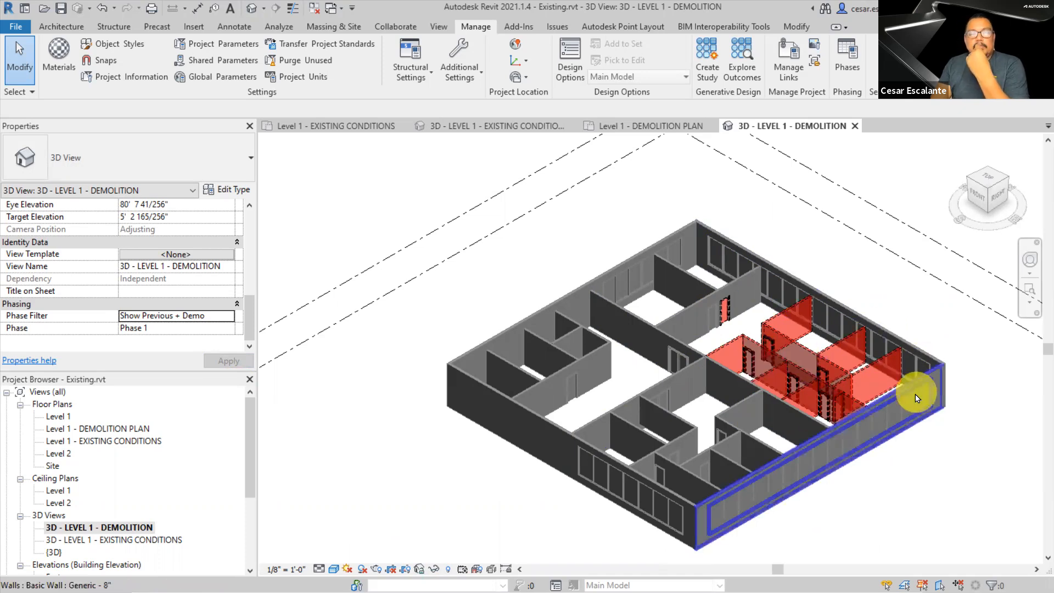
Examine the demolished walls and doors in the 3D - LEVEL 1 - DEMOLITION view, including the single door in the retained wall
{"action": "middle_click_drag", "start_coordinate": [913, 509], "coordinate": [795, 513]}
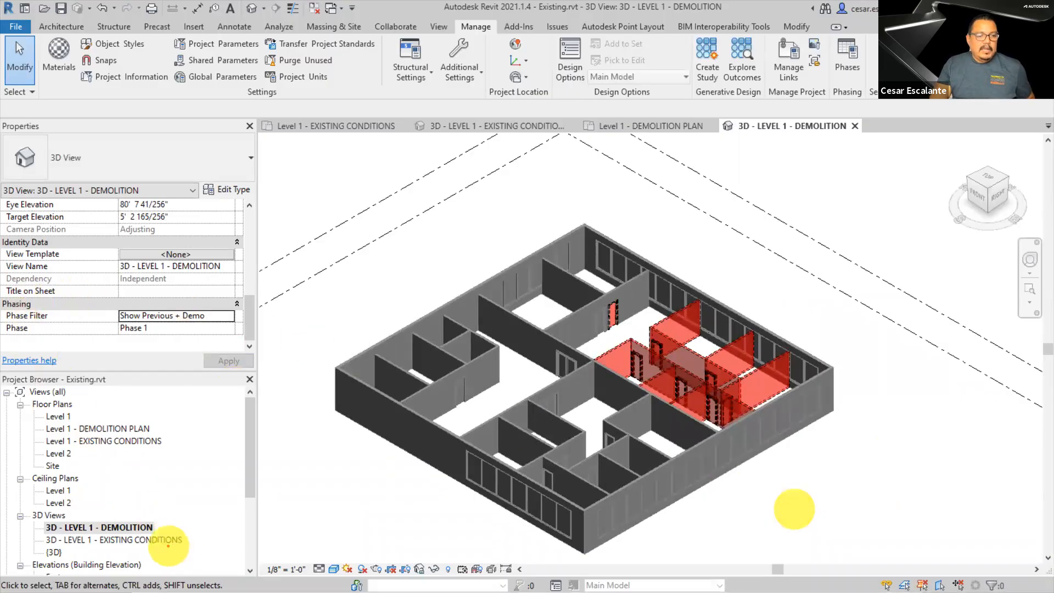
{"action": "left_click_drag", "start_coordinate": [185, 541], "coordinate": [194, 541]}
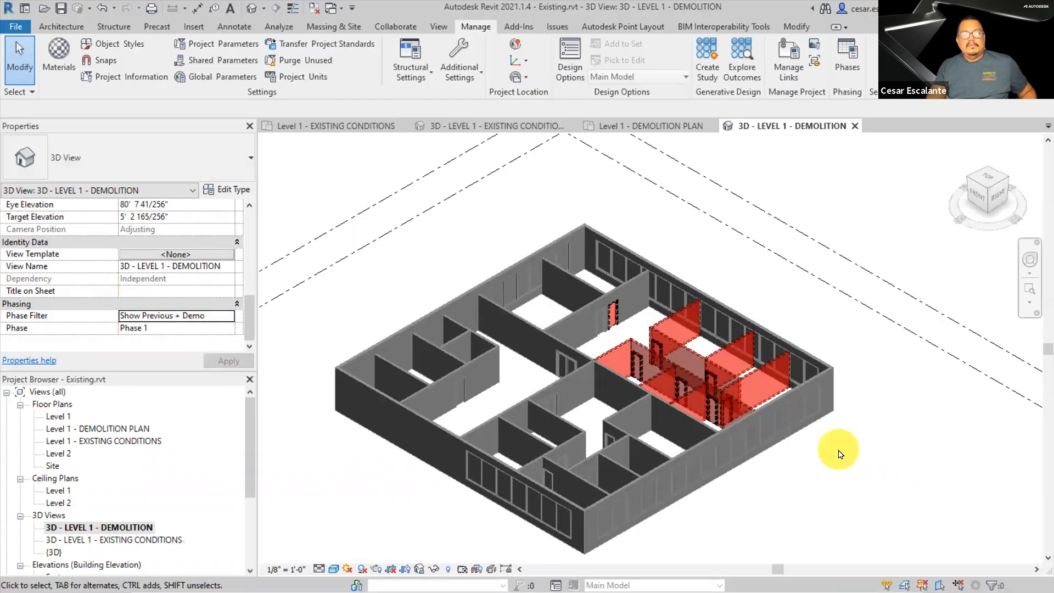
{"action": "middle_click_drag", "start_coordinate": [838, 446], "coordinate": [899, 459]}
{"action": "scroll", "coordinate": [687, 324], "scroll_direction": "up", "scroll_amount": 6}
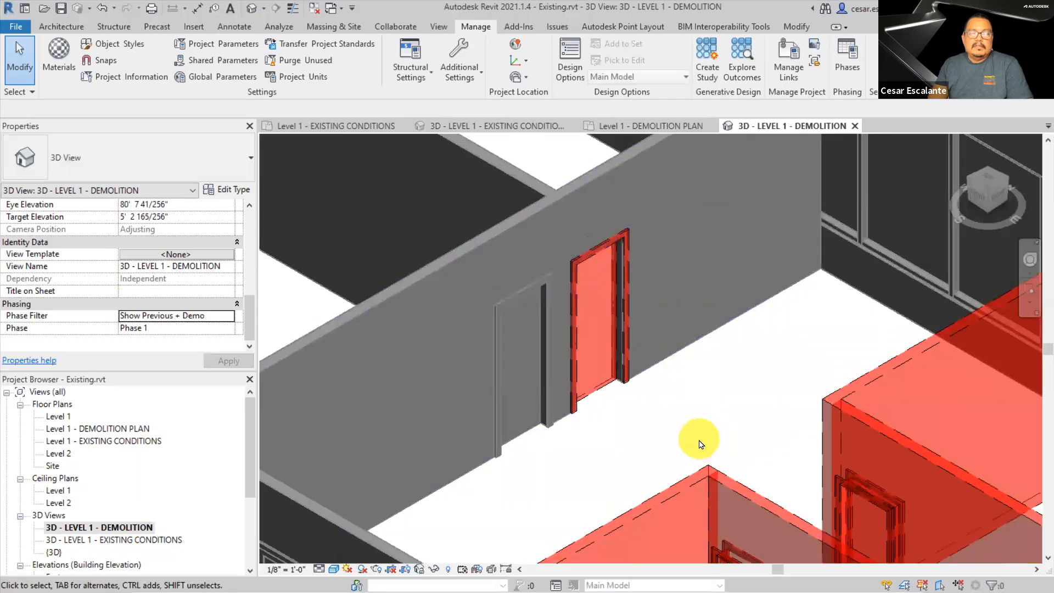
{"action": "scroll", "coordinate": [699, 443], "scroll_direction": "down", "scroll_amount": 4}
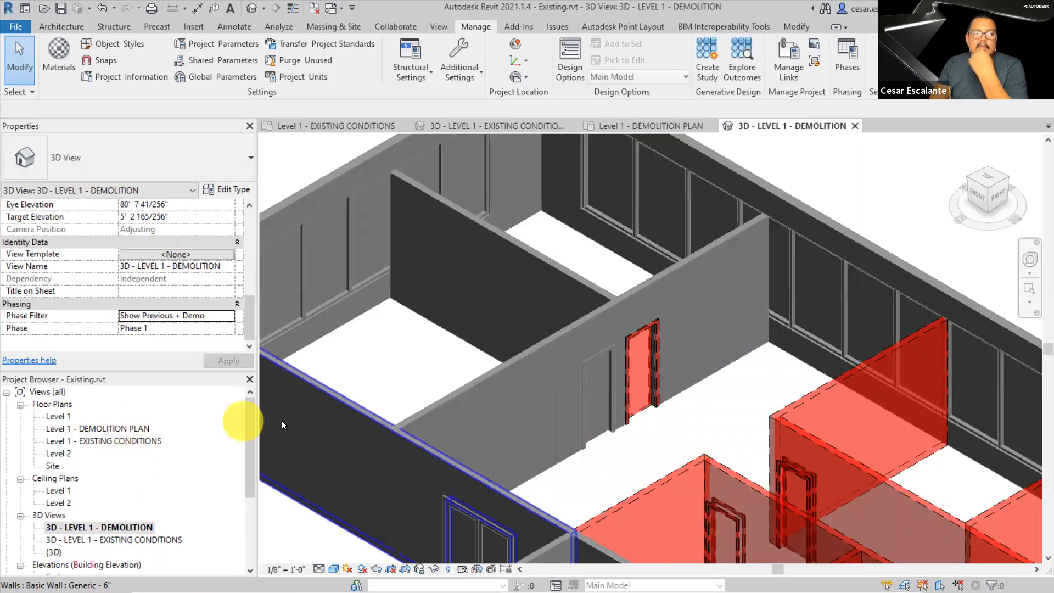
{"action": "scroll", "coordinate": [630, 341], "scroll_direction": "down", "scroll_amount": 5}
{"action": "middle_click_drag", "start_coordinate": [819, 340], "coordinate": [842, 271], "text": "shift"}
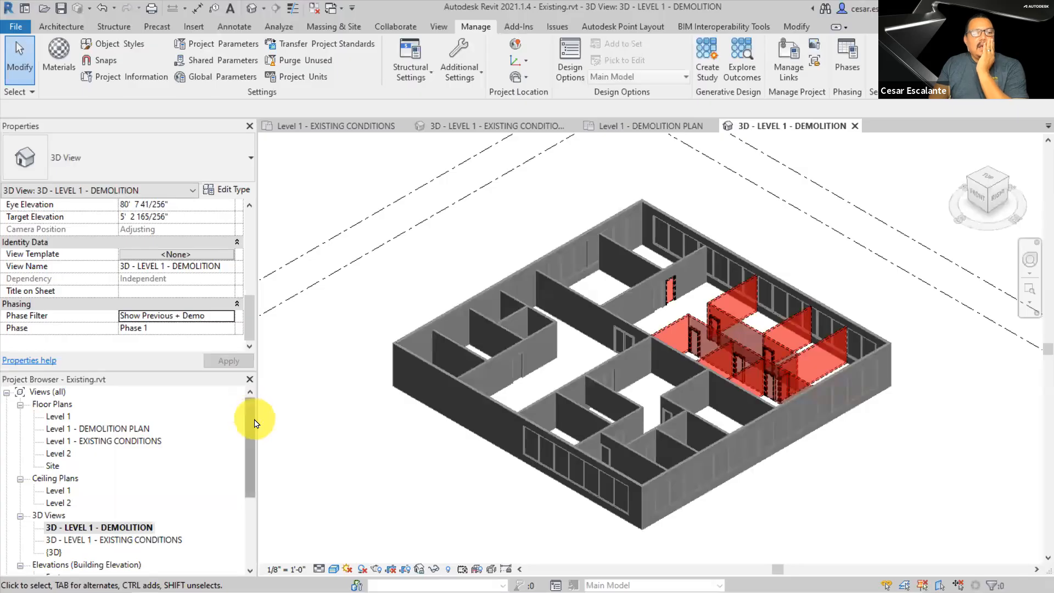
{"action": "mouse_move", "coordinate": [250, 472]}
{"action": "left_mouse_down"}
{"action": "mouse_move", "coordinate": [250, 546]}
{"action": "mouse_move", "coordinate": [251, 464]}
{"action": "left_mouse_up"}
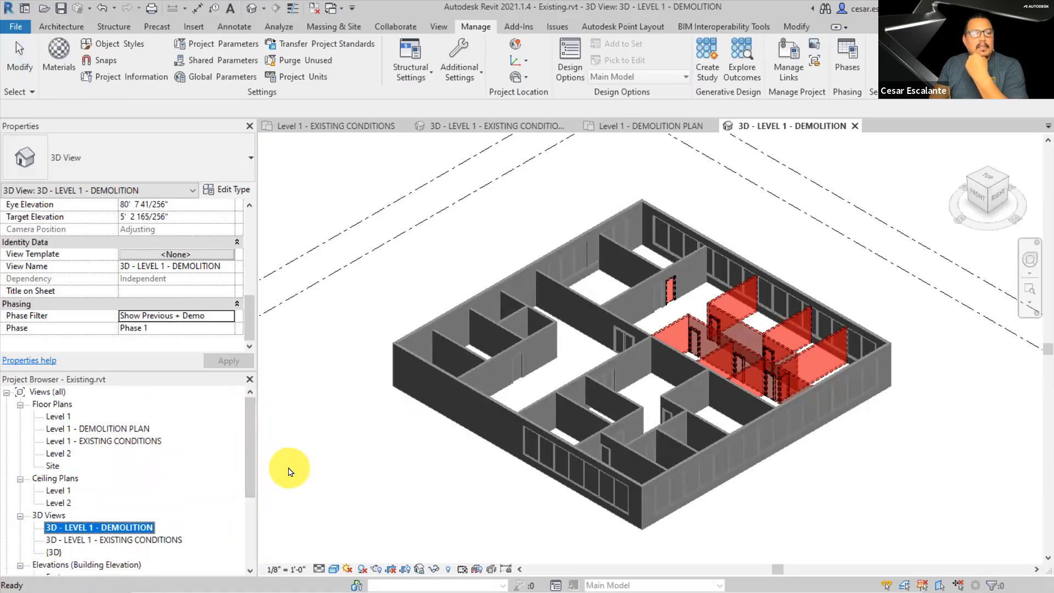
Check the phase and phase filter of the Level 1 - DEMOLITION PLAN floor plan against the 3D demolition view
{"action": "left_click", "coordinate": [139, 429]}
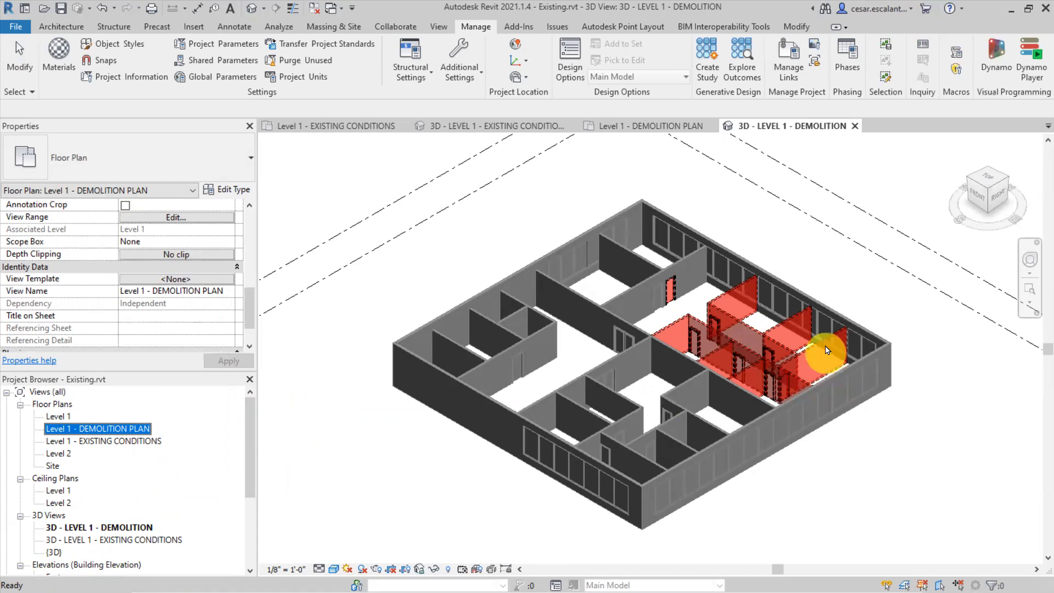
{"action": "scroll", "coordinate": [821, 353], "scroll_direction": "up", "scroll_amount": 4}
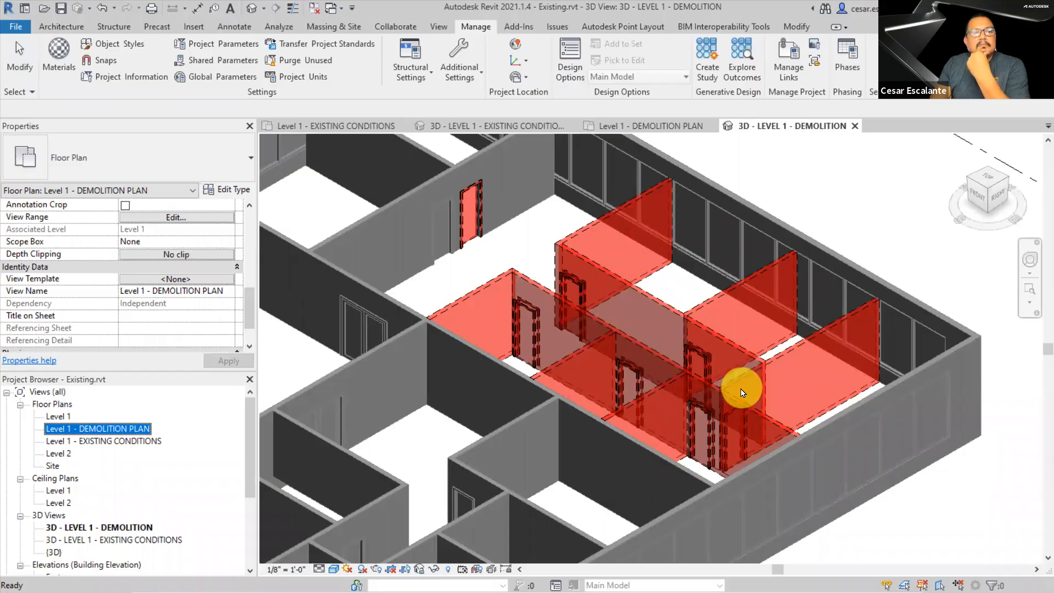
{"action": "scroll", "coordinate": [252, 319], "scroll_direction": "down", "scroll_amount": 2}
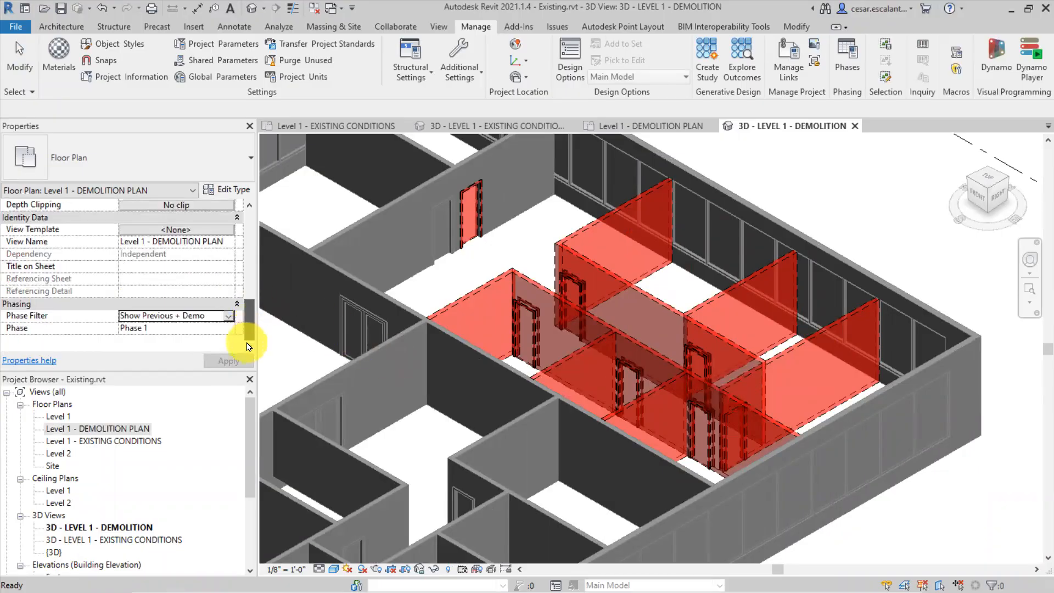
Inspect the Phase - Demo material assigned to the Demolished status in the Phasing graphic overrides, leaving it unedited
{"action": "left_click", "coordinate": [853, 63]}
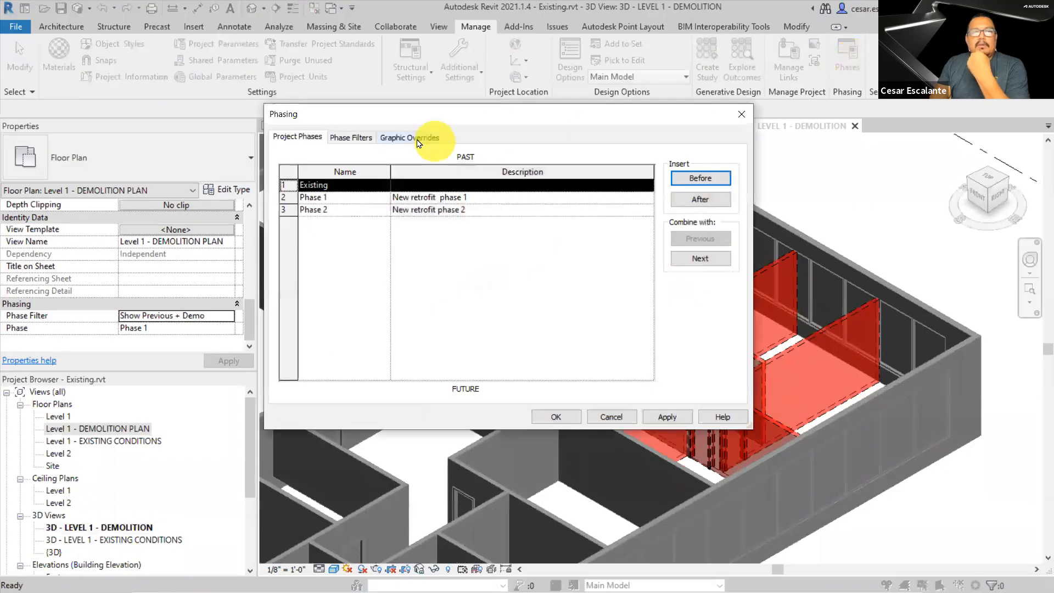
{"action": "left_click", "coordinate": [413, 137]}
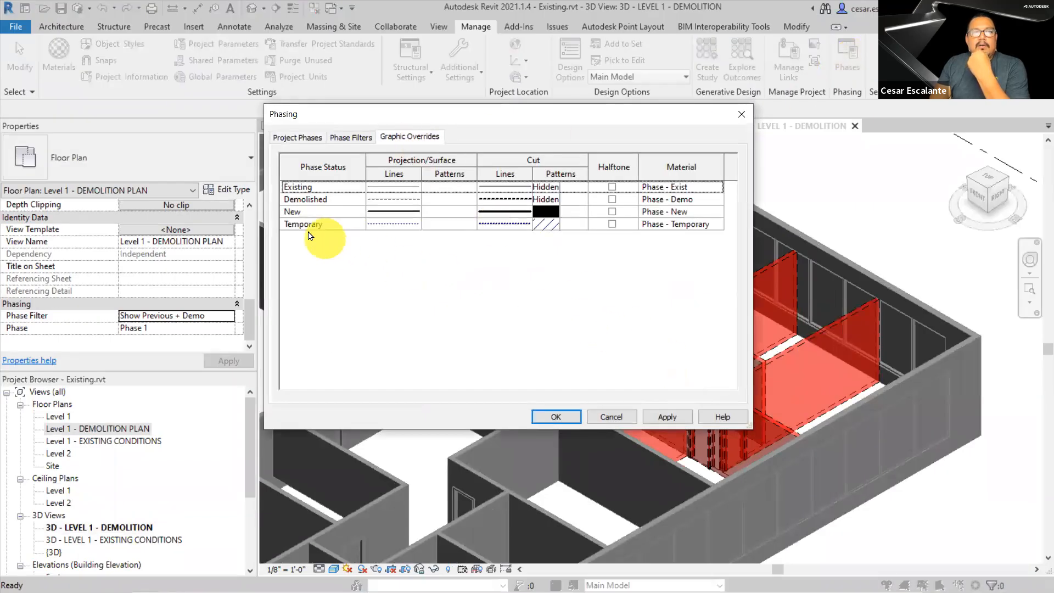
{"action": "left_click", "coordinate": [310, 204]}
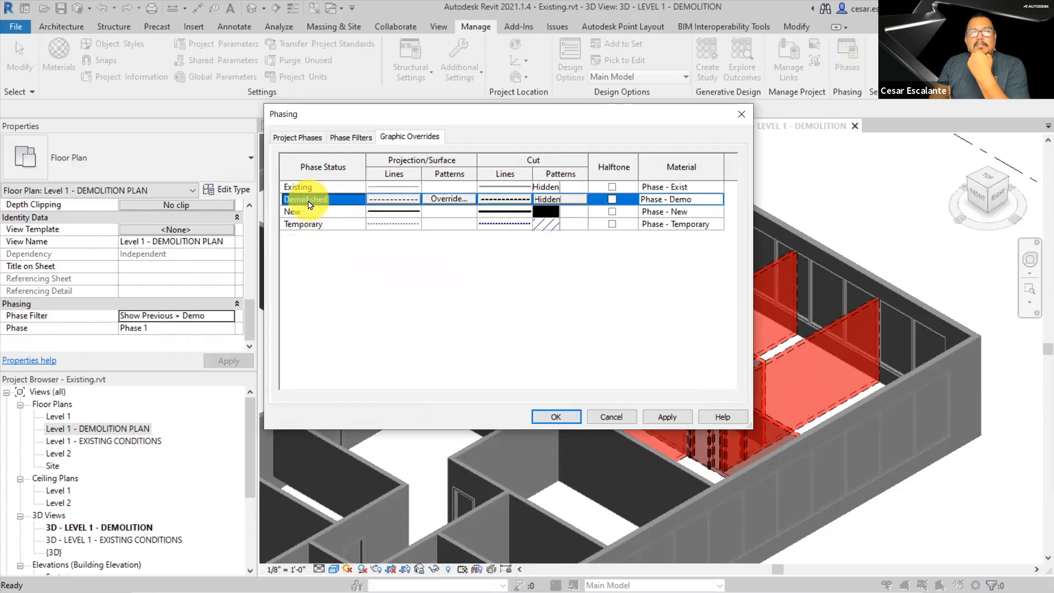
{"action": "left_click", "coordinate": [666, 202]}
{"action": "left_click", "coordinate": [718, 199]}
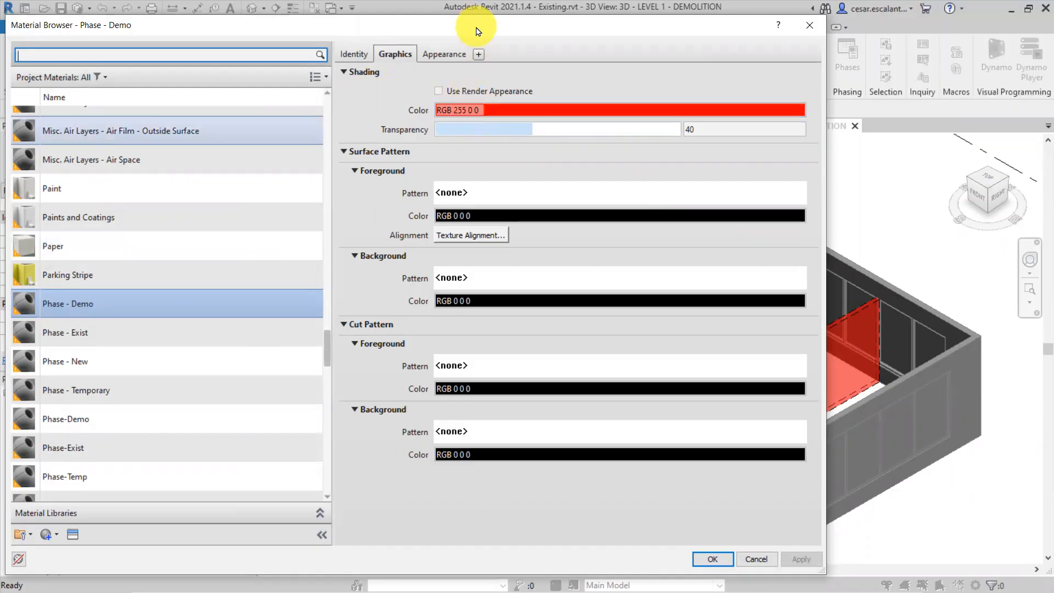
{"action": "left_click", "coordinate": [809, 25]}
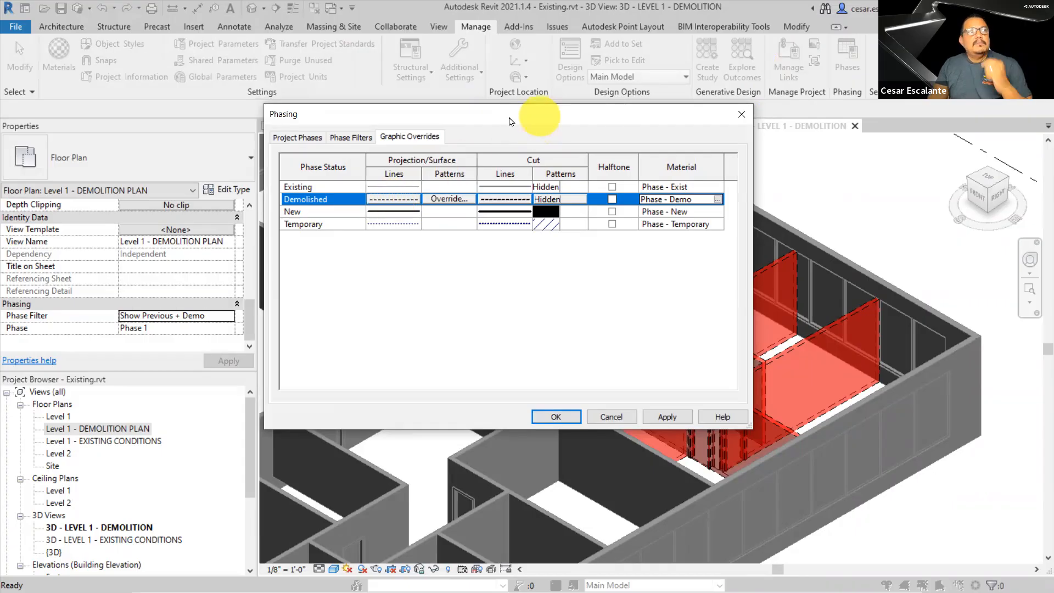
Compare the Demolished line and material overrides with the walls in the 3D view, and close the Phasing settings
{"action": "left_click_drag", "start_coordinate": [510, 119], "coordinate": [396, 114]}
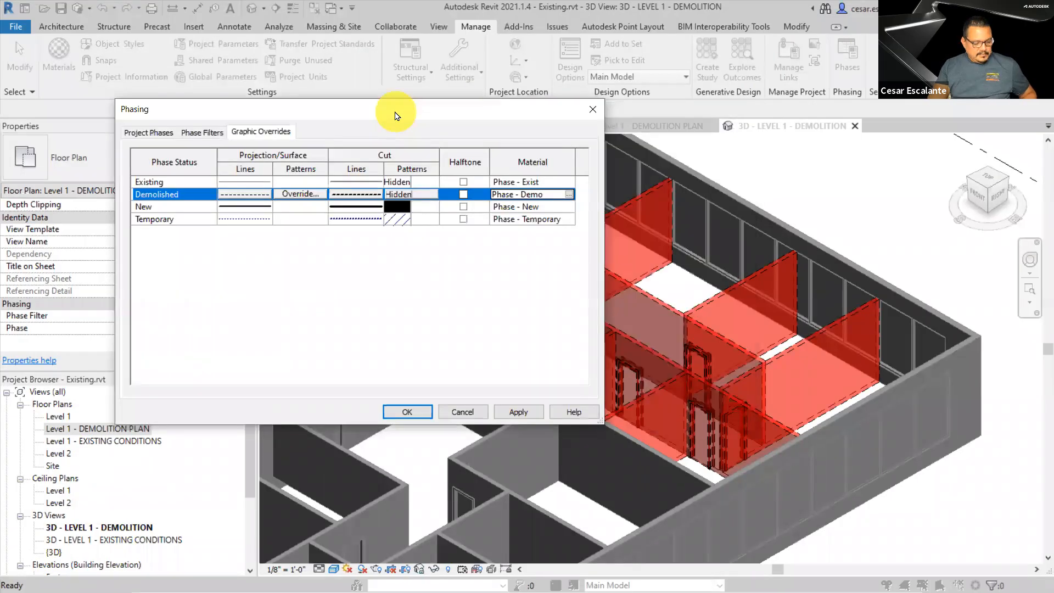
{"action": "mouse_move", "coordinate": [268, 198]}
{"action": "left_mouse_down"}
{"action": "mouse_move", "coordinate": [265, 215]}
{"action": "mouse_move", "coordinate": [640, 414]}
{"action": "mouse_move", "coordinate": [652, 395]}
{"action": "left_mouse_up"}
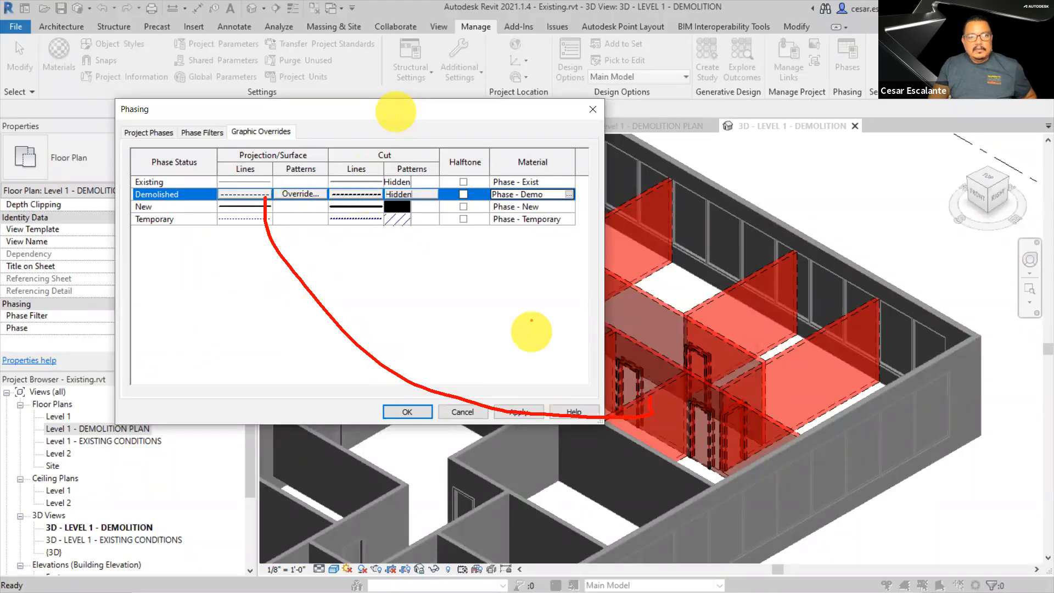
{"action": "mouse_move", "coordinate": [546, 193]}
{"action": "left_mouse_down"}
{"action": "mouse_move", "coordinate": [563, 181]}
{"action": "mouse_move", "coordinate": [779, 312]}
{"action": "left_mouse_up"}
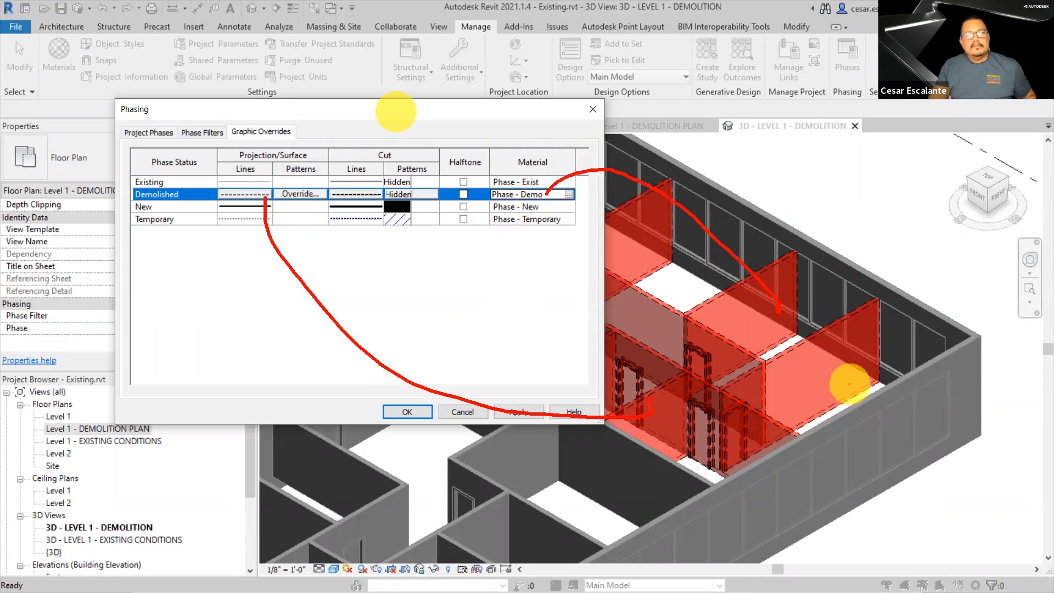
{"action": "key", "text": "Escape"}
{"action": "key", "text": "Escape"}
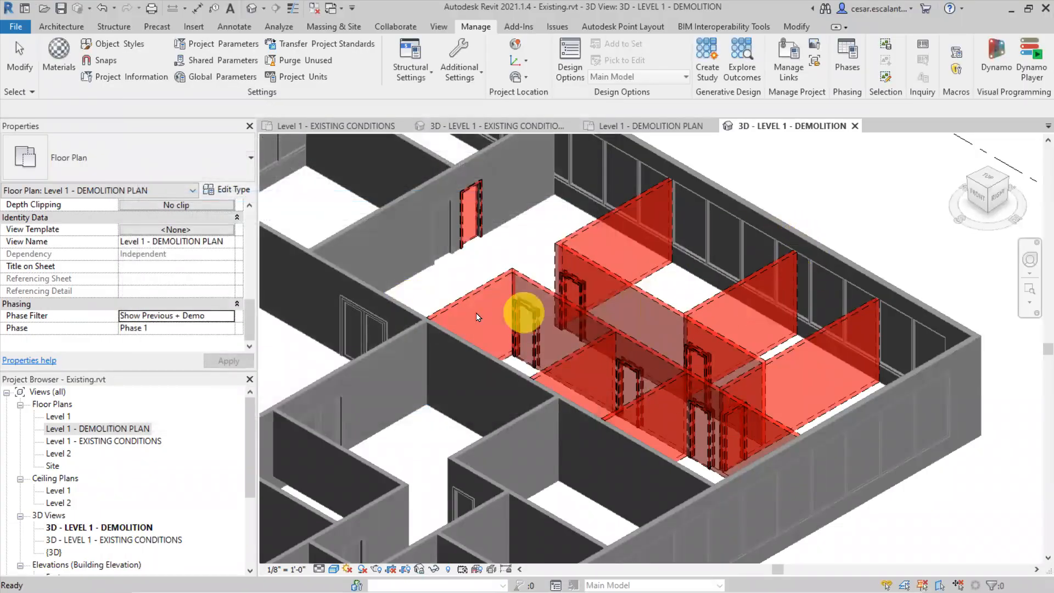
Open the Level 1 - DEMOLITION PLAN floor plan and examine the demolished door beside the upper-left rooms
{"action": "left_click", "coordinate": [471, 217]}
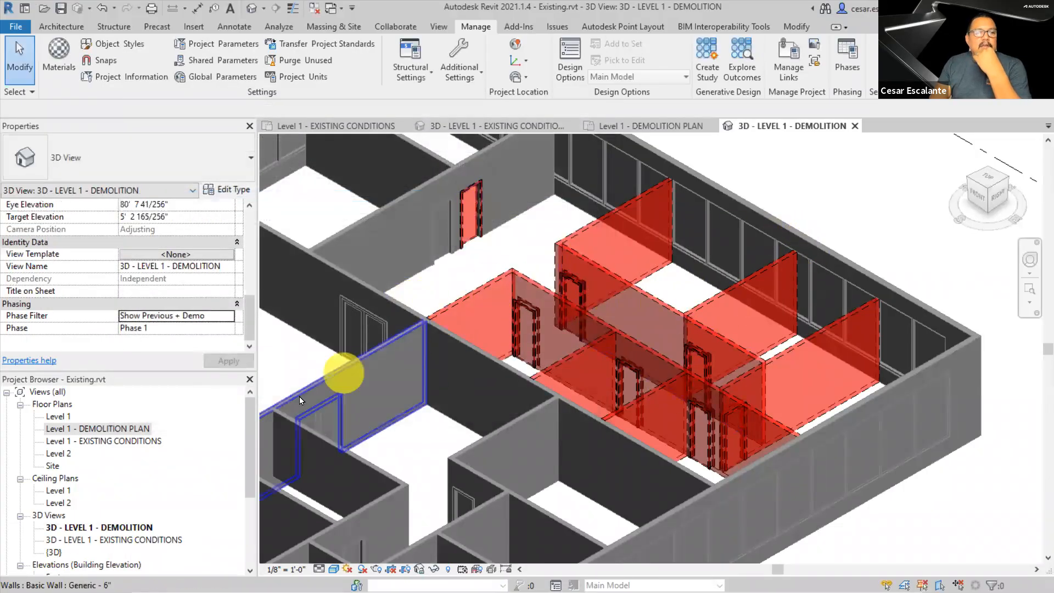
{"action": "double_click", "coordinate": [120, 432]}
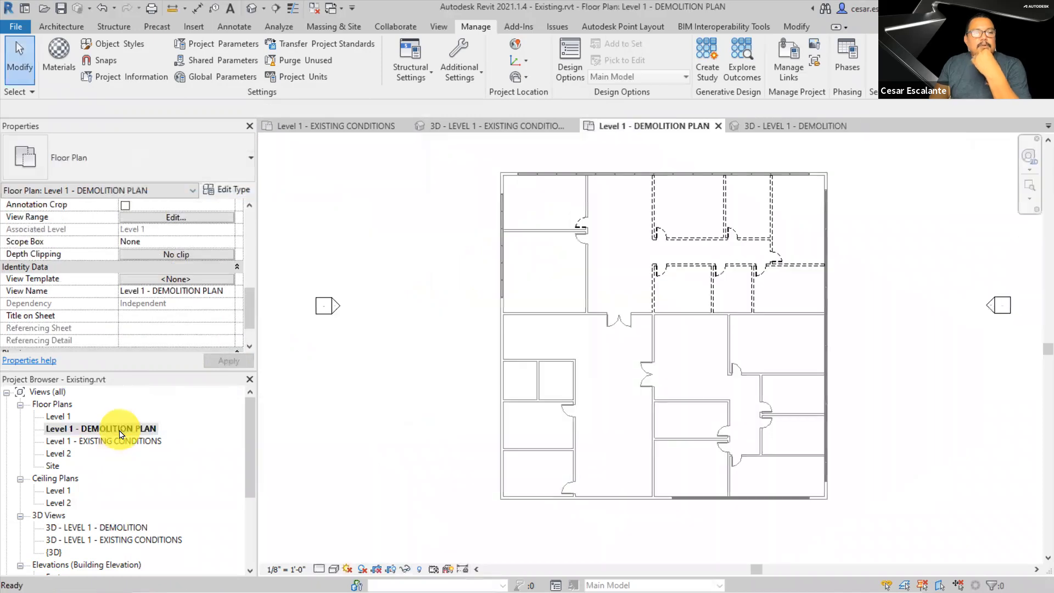
{"action": "scroll", "coordinate": [600, 223], "scroll_direction": "up", "scroll_amount": 5}
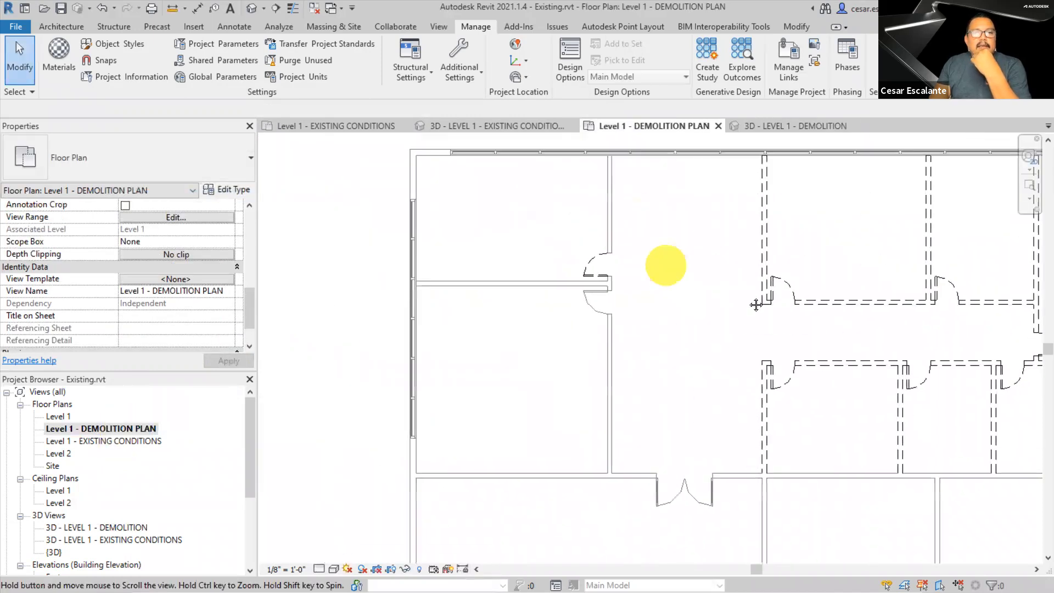
{"action": "scroll", "coordinate": [743, 306], "scroll_direction": "up", "scroll_amount": 3}
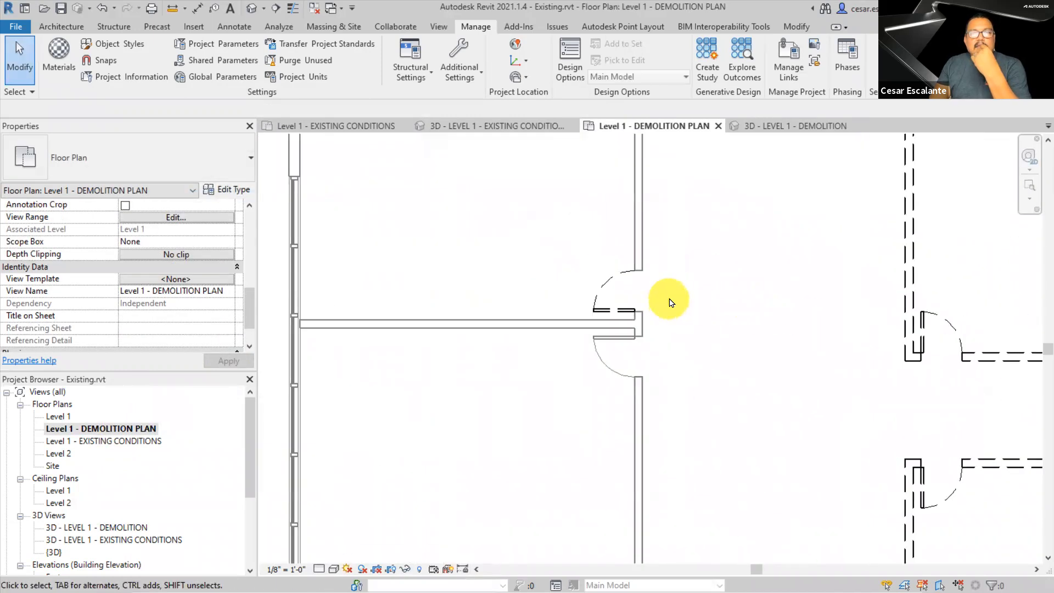
{"action": "left_click", "coordinate": [804, 28]}
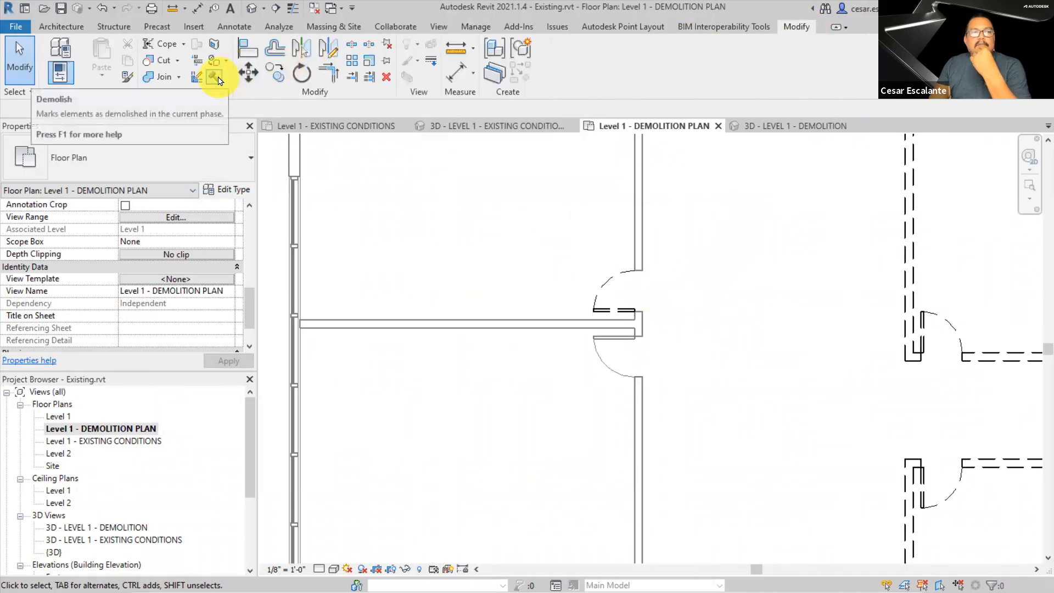
{"action": "left_click", "coordinate": [215, 79]}
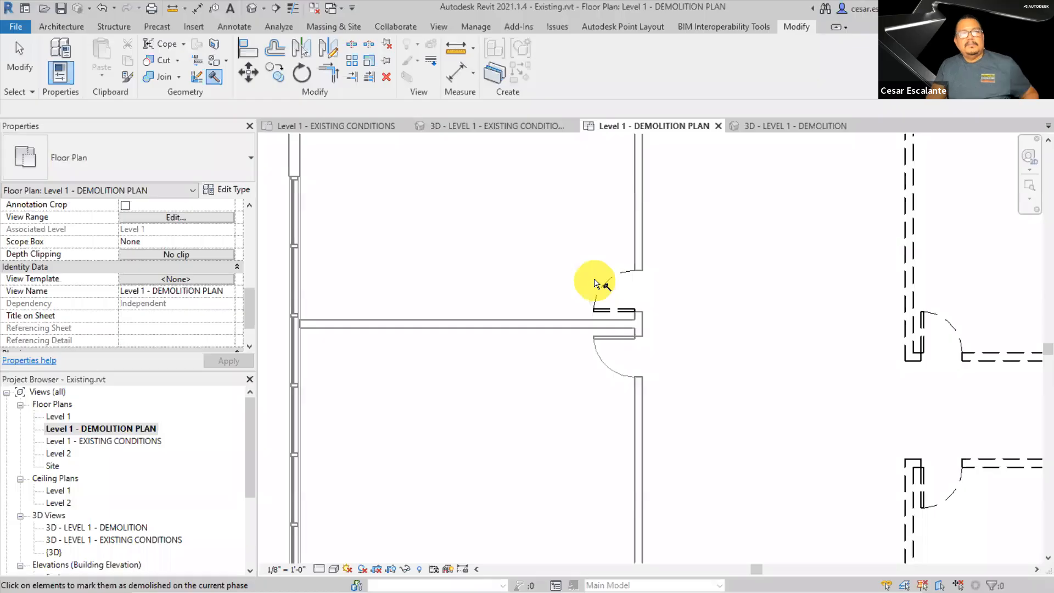
{"action": "key", "text": "Escape"}
{"action": "scroll", "coordinate": [709, 269], "scroll_direction": "down", "scroll_amount": 2}
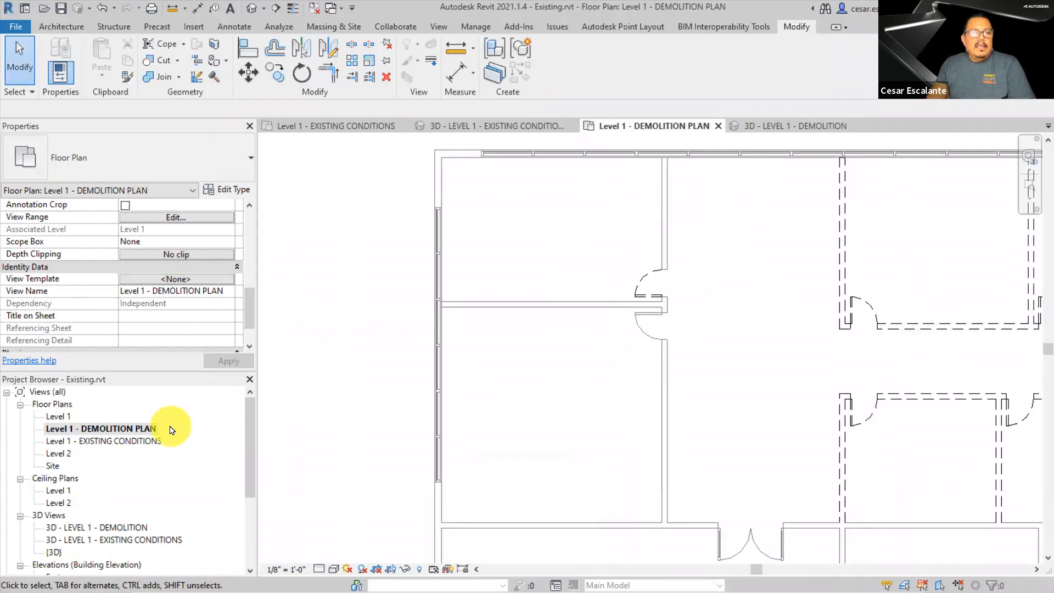
{"action": "left_click", "coordinate": [254, 467]}
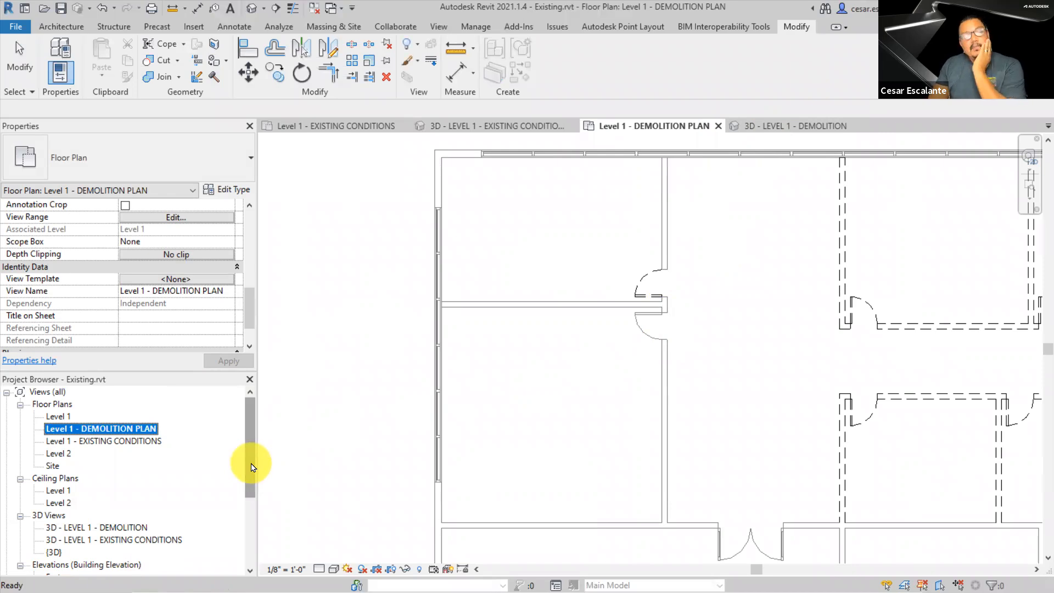
{"action": "left_click_drag", "start_coordinate": [253, 467], "coordinate": [271, 447]}
{"action": "left_click", "coordinate": [297, 454]}
{"action": "scroll", "coordinate": [600, 426], "scroll_direction": "down", "scroll_amount": 5}
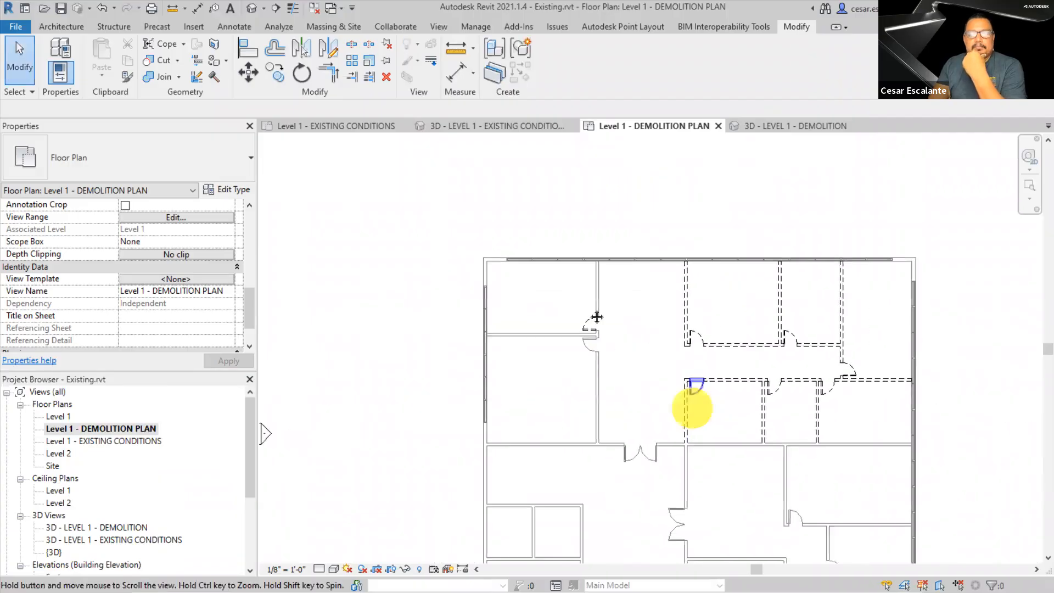
Duplicate the Level 1 - DEMOLITION PLAN floor plan without detailing and rename the copy Level 1 - CONSTRUCTION PLAN
{"action": "left_click", "coordinate": [121, 431]}
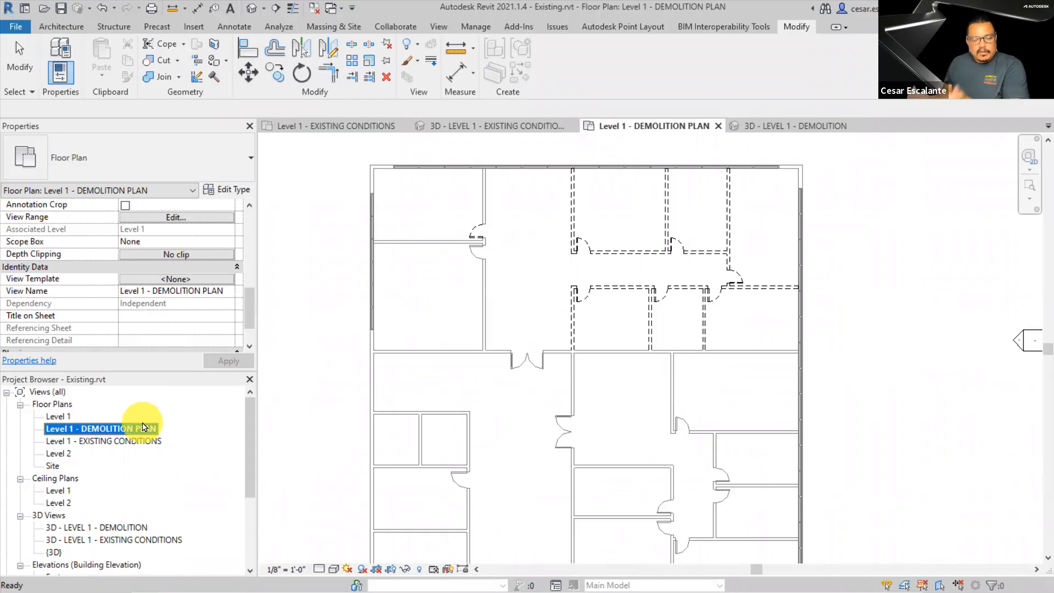
{"action": "right_click", "coordinate": [143, 428]}
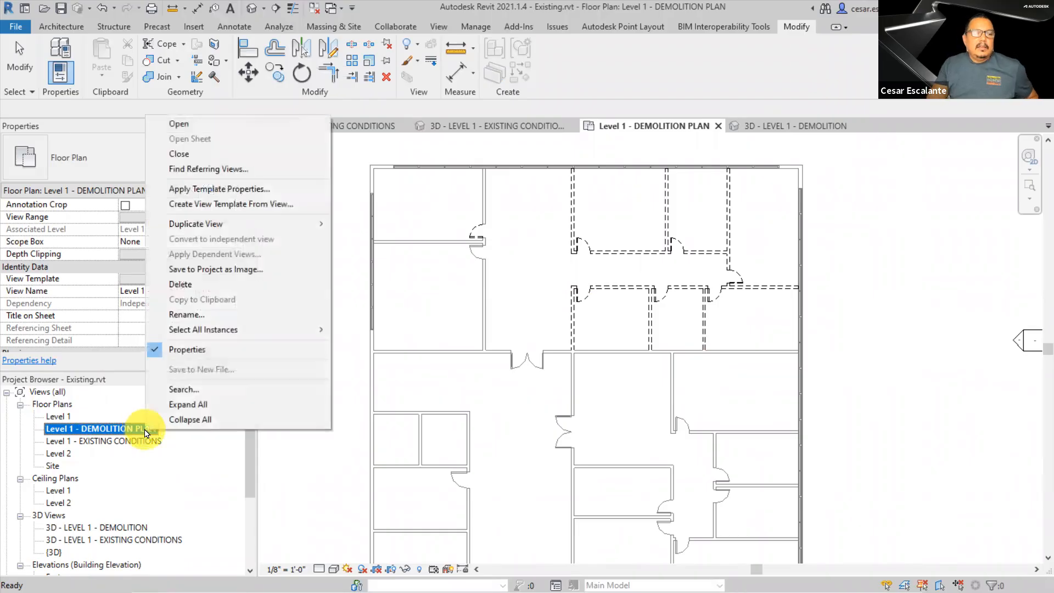
{"action": "mouse_move", "coordinate": [227, 224]}
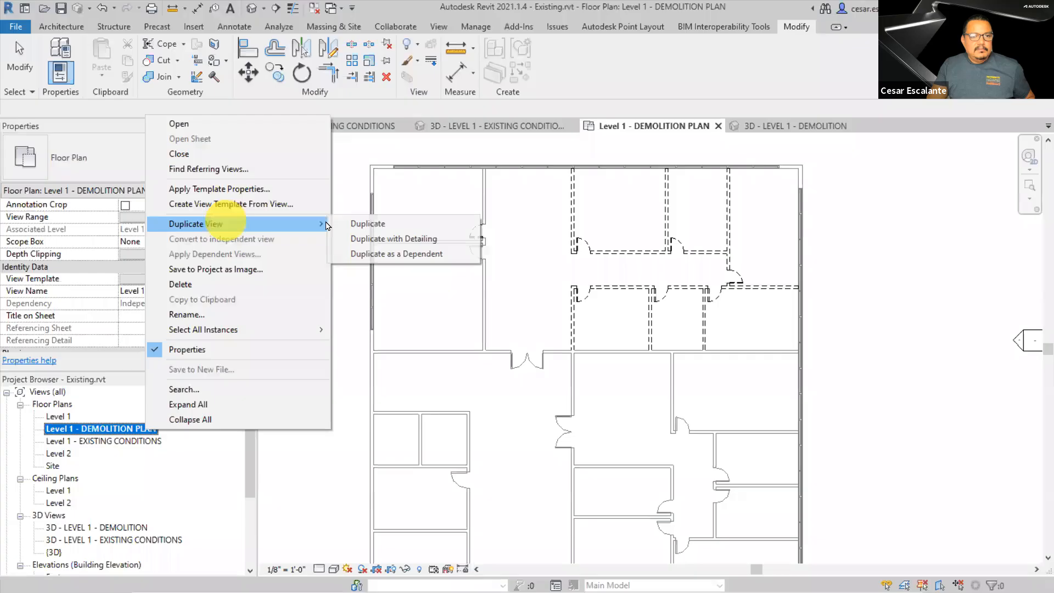
{"action": "left_click", "coordinate": [386, 227]}
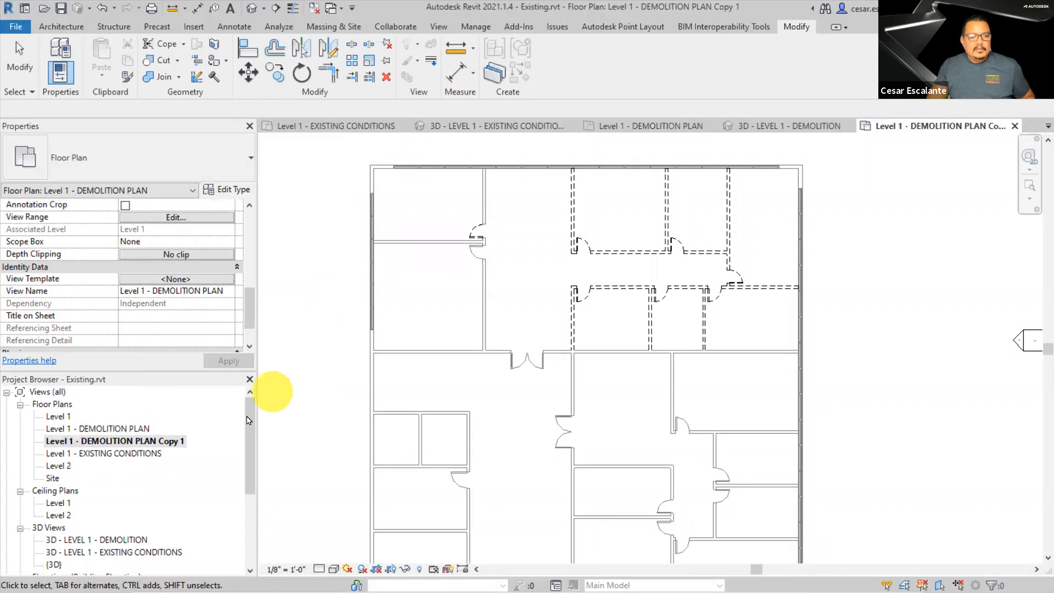
{"action": "right_click", "coordinate": [165, 444]}
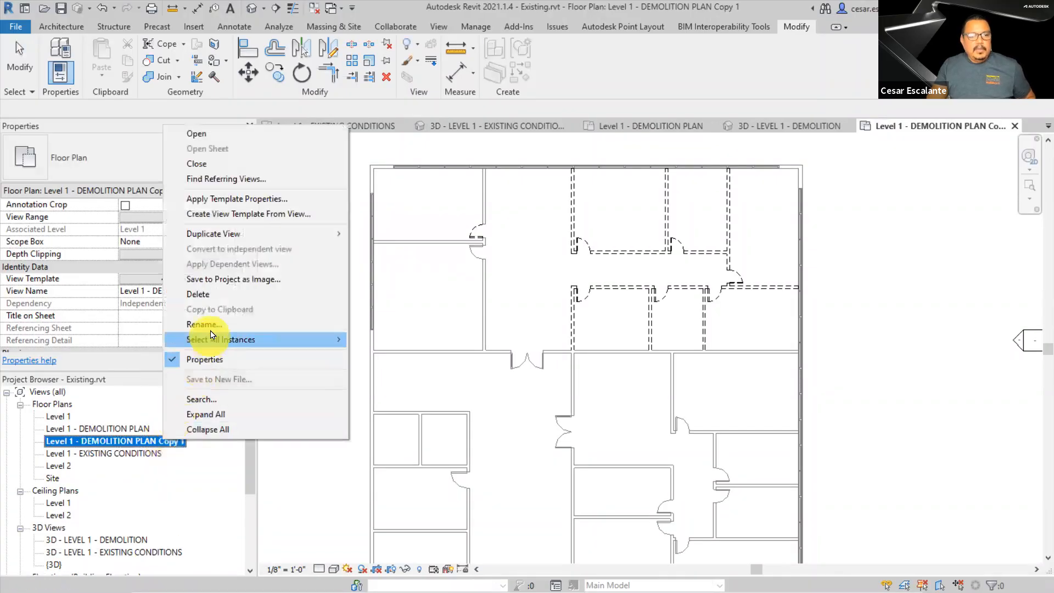
{"action": "left_click", "coordinate": [270, 335]}
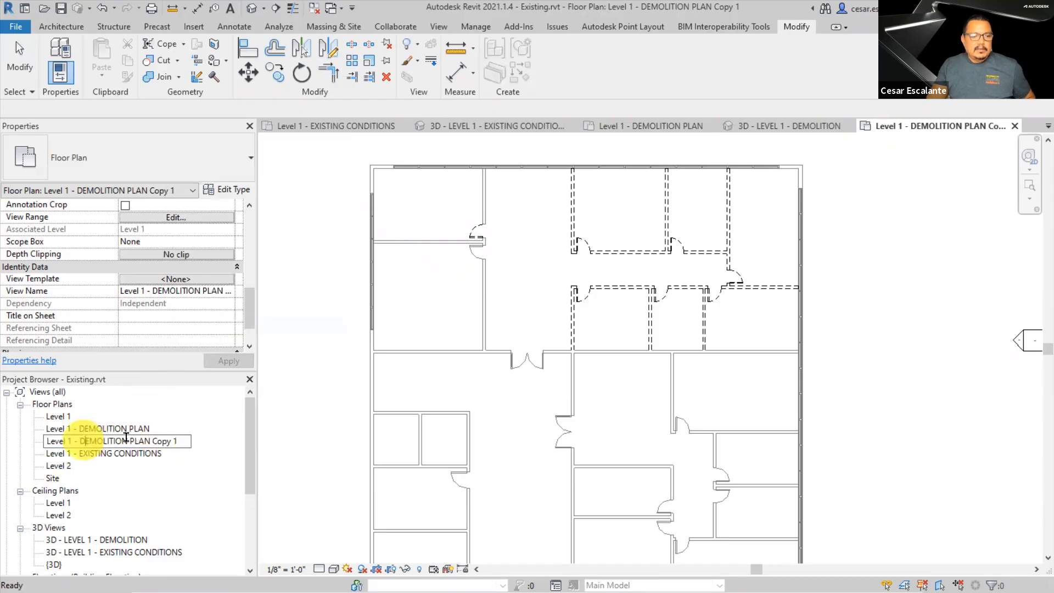
{"action": "type", "text": "Level 1 - D"}
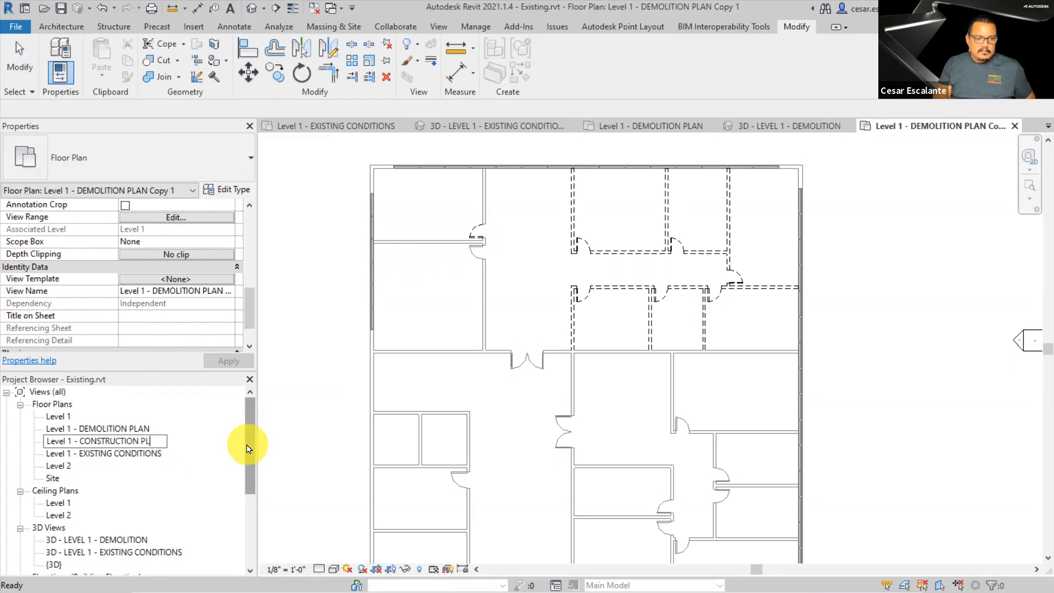
{"action": "left_click", "coordinate": [306, 442]}
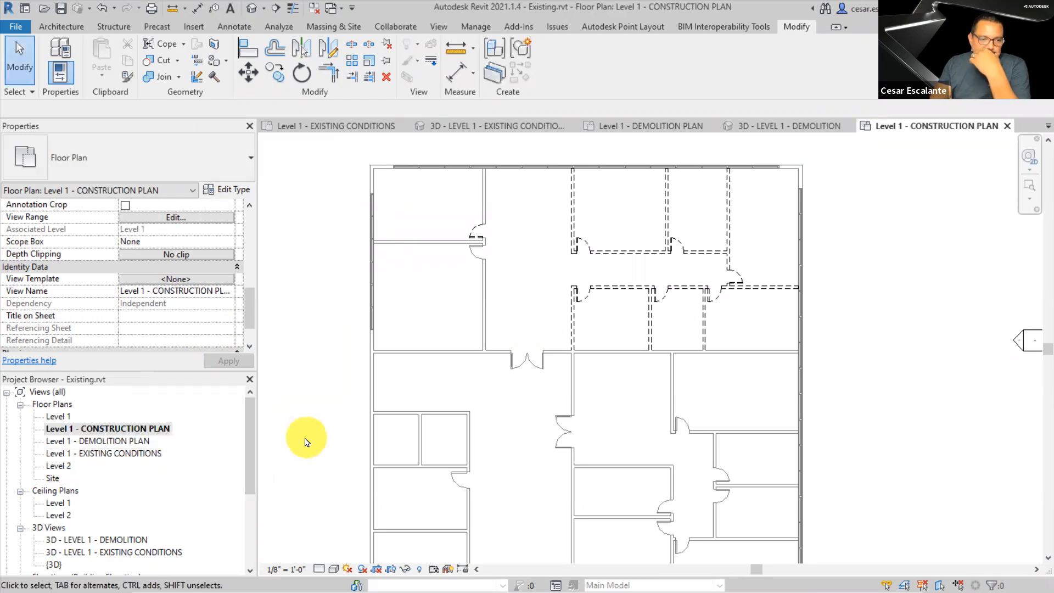
Set the phase filter of the Level 1 - CONSTRUCTION PLAN view to Show Previous + New
{"action": "scroll", "coordinate": [306, 443], "scroll_direction": "down", "scroll_amount": 1}
{"action": "middle_click_drag", "start_coordinate": [322, 438], "coordinate": [373, 388]}
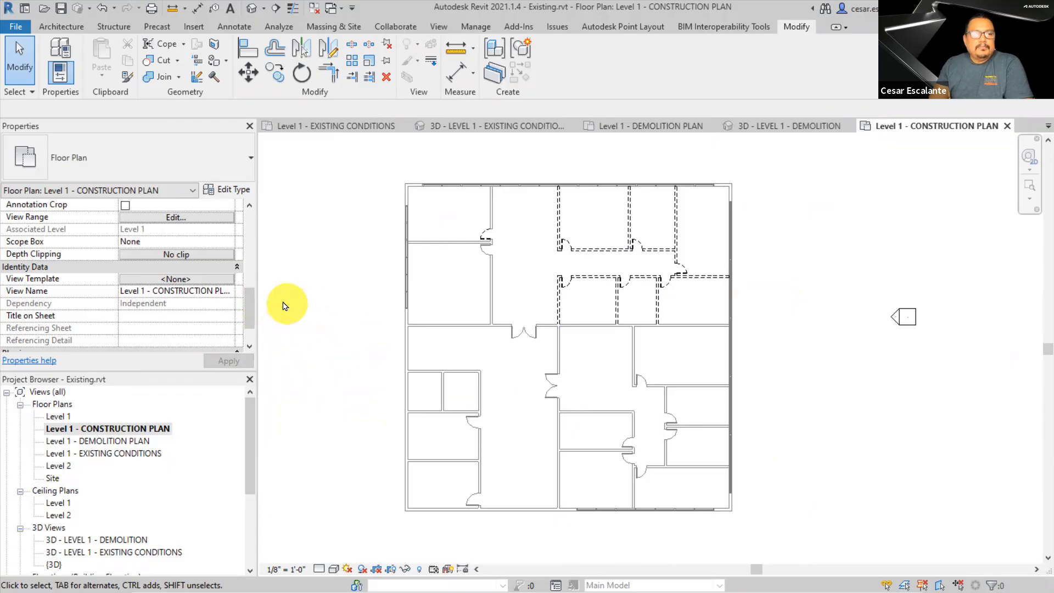
{"action": "left_click_drag", "start_coordinate": [249, 302], "coordinate": [245, 329]}
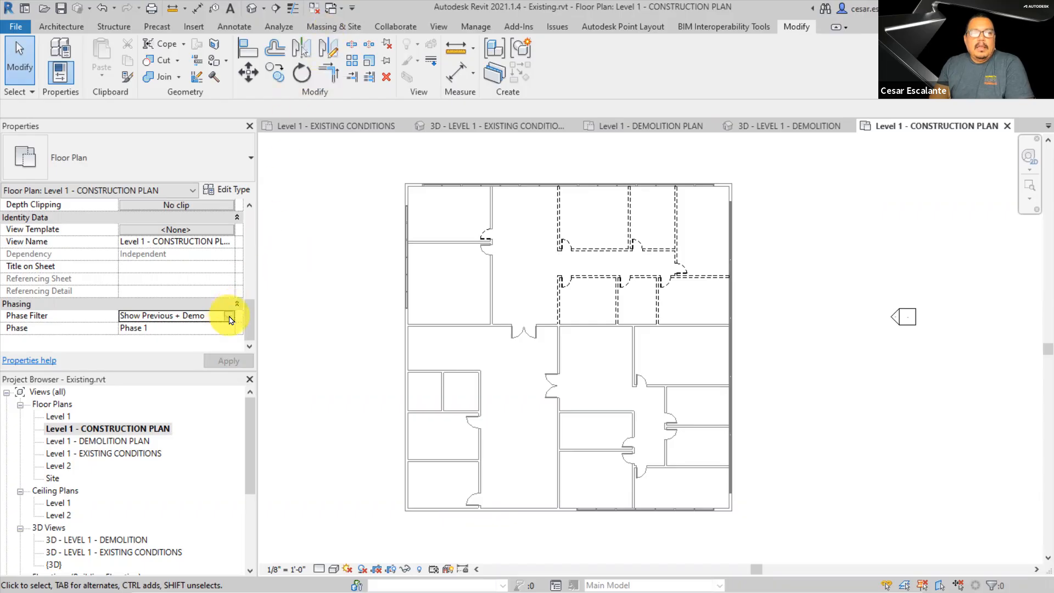
{"action": "left_click", "coordinate": [230, 318]}
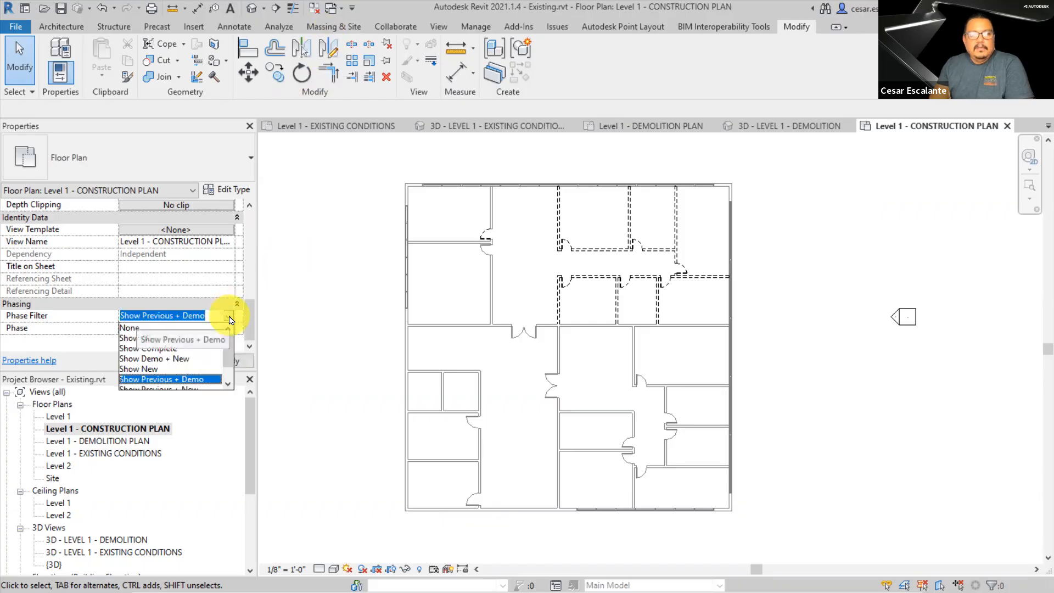
{"action": "scroll", "coordinate": [229, 364], "scroll_direction": "down", "scroll_amount": 1}
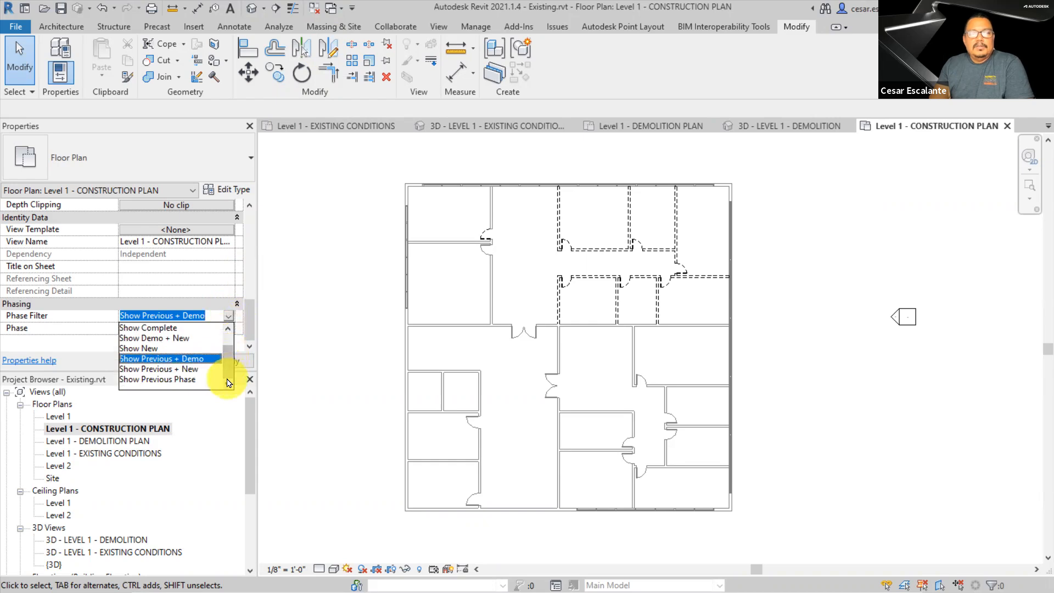
{"action": "left_click", "coordinate": [183, 370]}
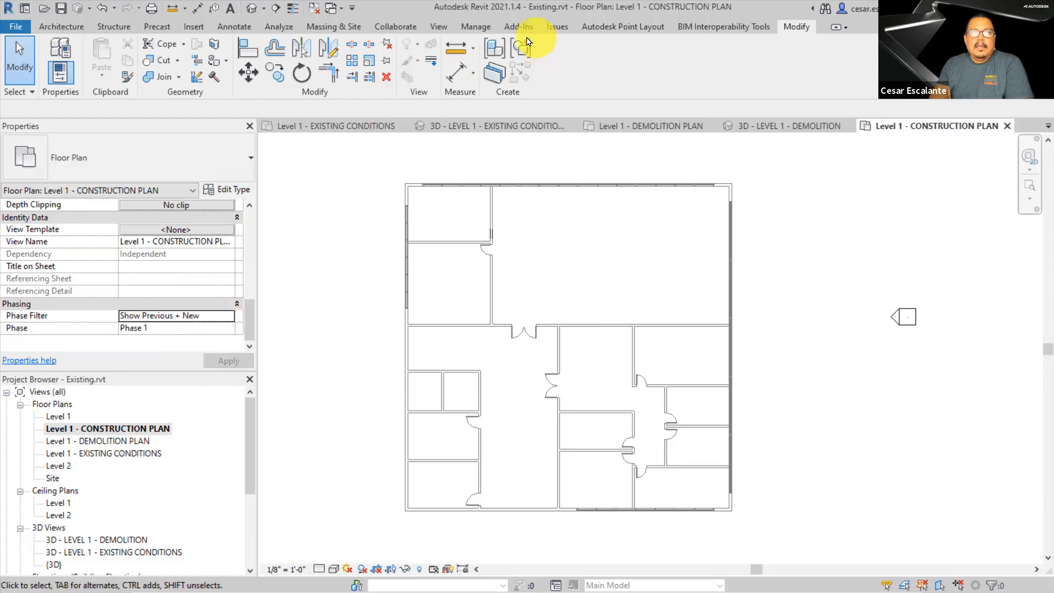
Open the project's Phasing settings and locate the Show Previous + New row among the phase filters, keeping the plan in sight
{"action": "left_click", "coordinate": [478, 34]}
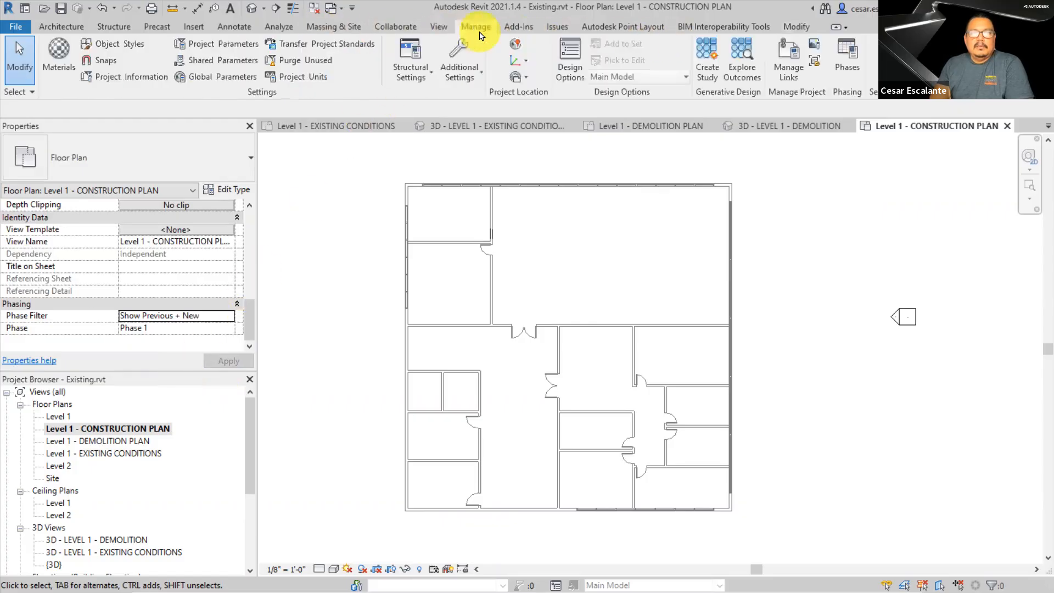
{"action": "left_click", "coordinate": [847, 61]}
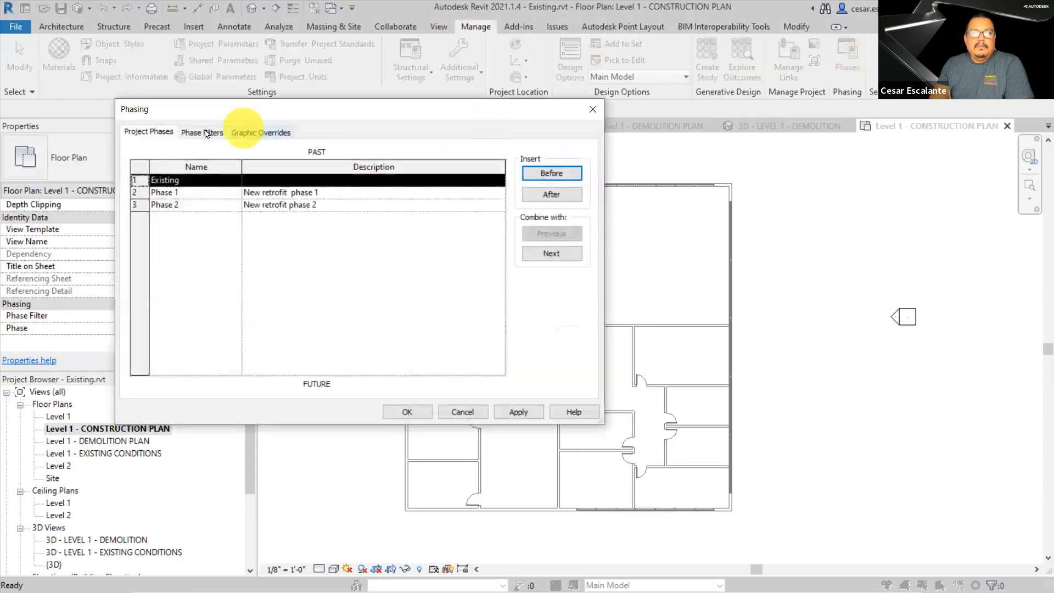
{"action": "left_click", "coordinate": [202, 132]}
{"action": "left_click", "coordinate": [261, 133]}
{"action": "left_click", "coordinate": [202, 133]}
{"action": "left_click_drag", "start_coordinate": [287, 113], "coordinate": [530, 169]}
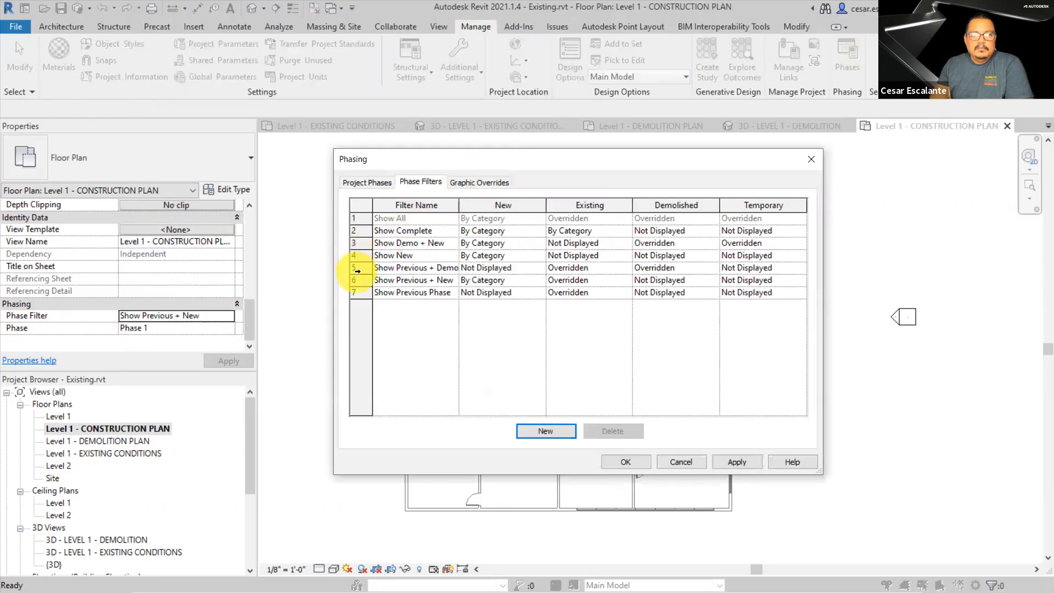
{"action": "left_click", "coordinate": [358, 280]}
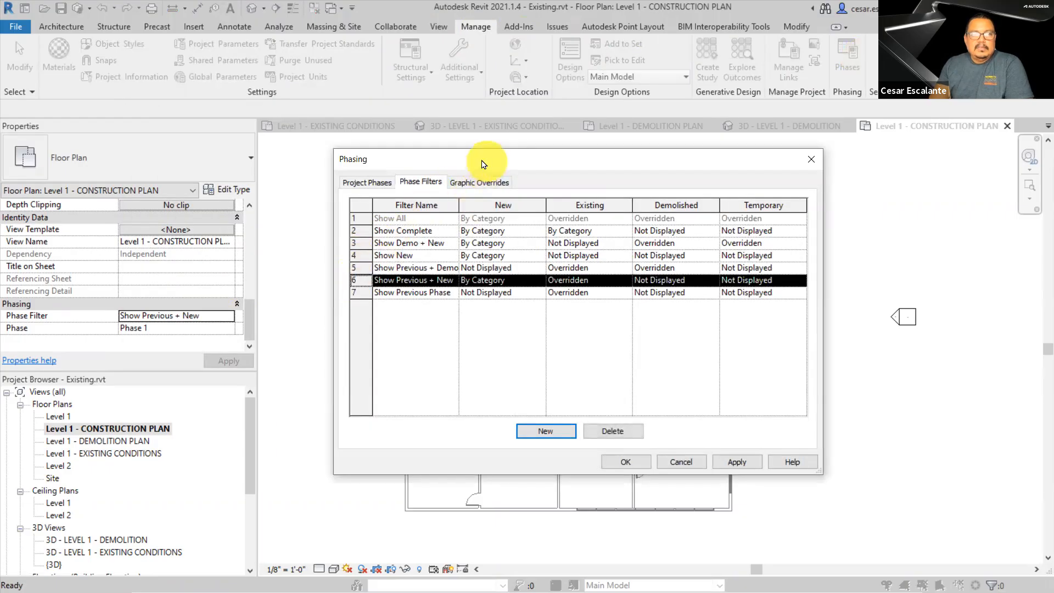
{"action": "left_click_drag", "start_coordinate": [484, 164], "coordinate": [727, 166]}
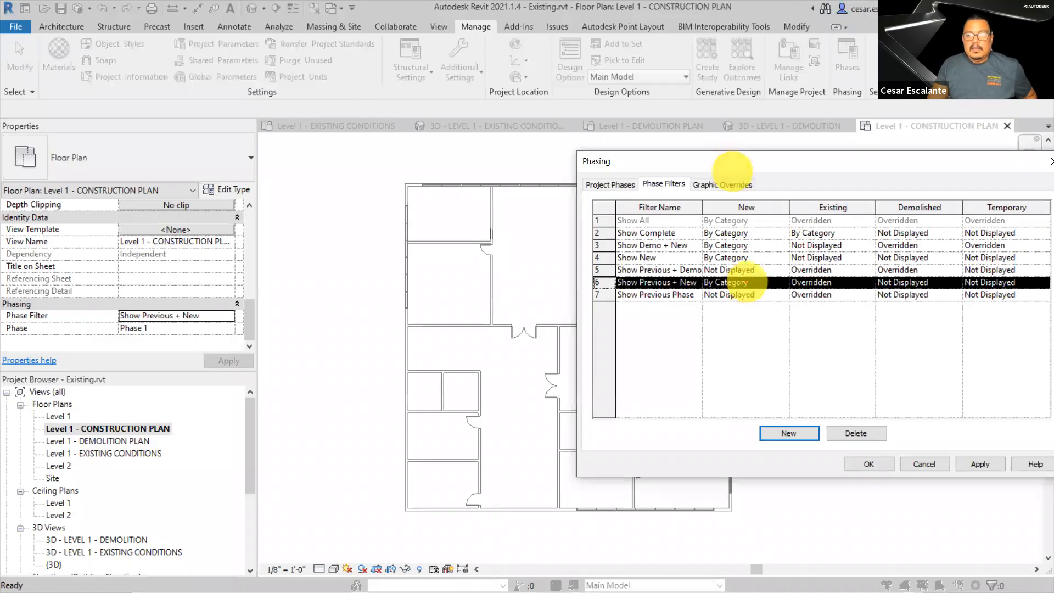
Compare the Show Previous + New filter's New, Existing, Demolished and Temporary settings with the plan, and close the Phasing settings
{"action": "left_click_drag", "start_coordinate": [748, 283], "coordinate": [756, 254]}
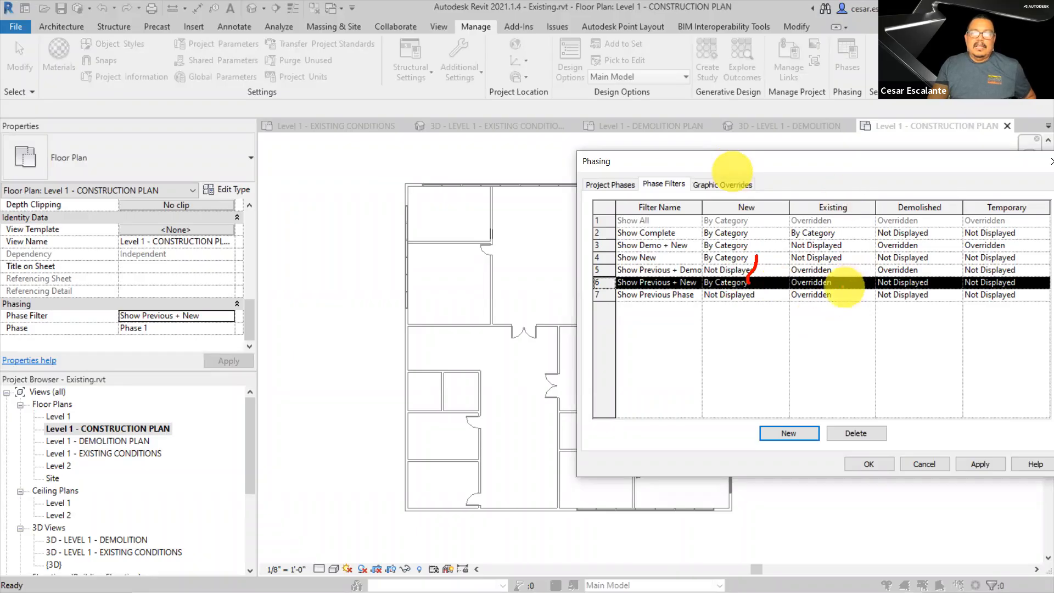
{"action": "left_click_drag", "start_coordinate": [840, 282], "coordinate": [849, 257]}
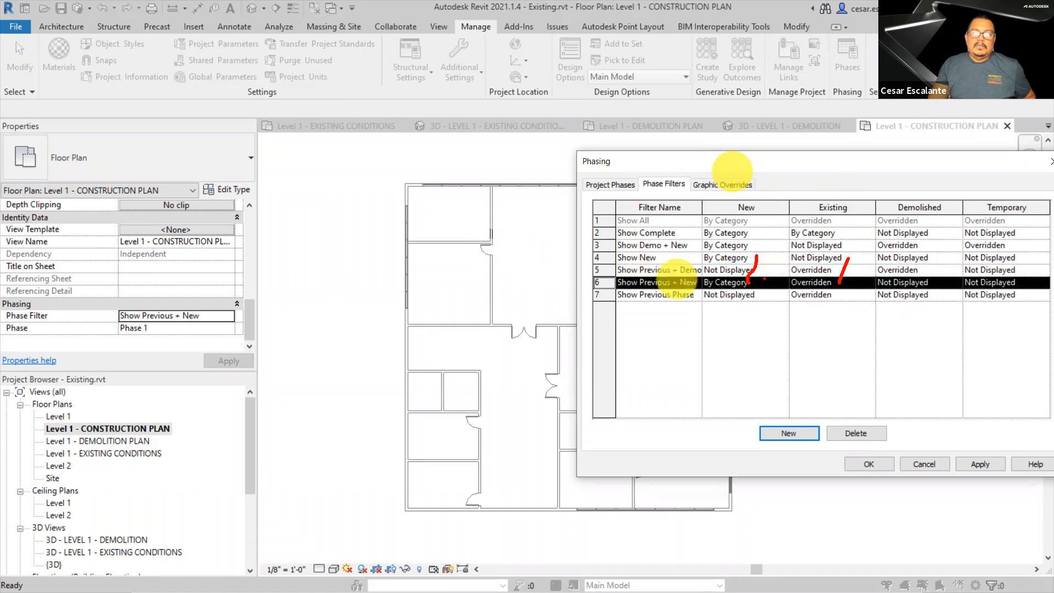
{"action": "mouse_move", "coordinate": [933, 277]}
{"action": "left_mouse_down"}
{"action": "mouse_move", "coordinate": [960, 295]}
{"action": "mouse_move", "coordinate": [927, 303]}
{"action": "left_mouse_up"}
{"action": "mouse_move", "coordinate": [522, 262]}
{"action": "left_mouse_down"}
{"action": "mouse_move", "coordinate": [560, 282]}
{"action": "mouse_move", "coordinate": [519, 292]}
{"action": "left_mouse_up"}
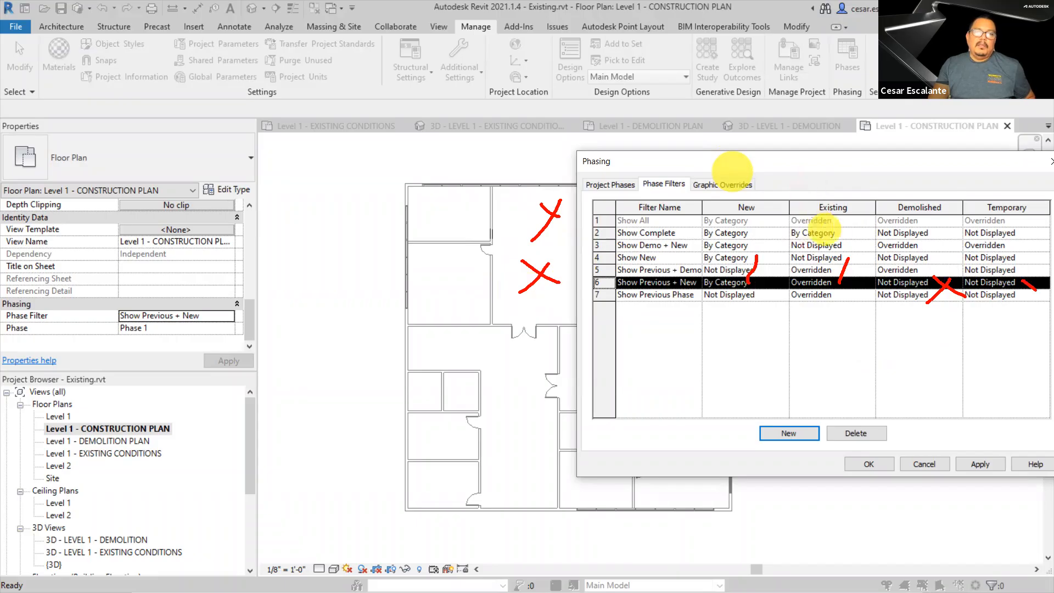
{"action": "key", "text": "XF86AudioLowerVolume"}
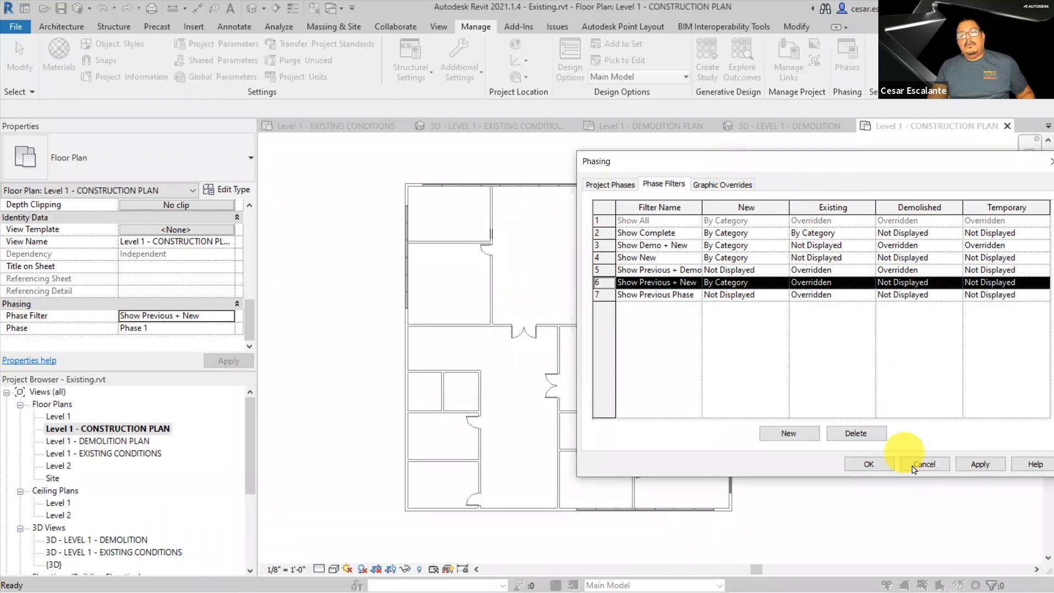
{"action": "left_click", "coordinate": [869, 464]}
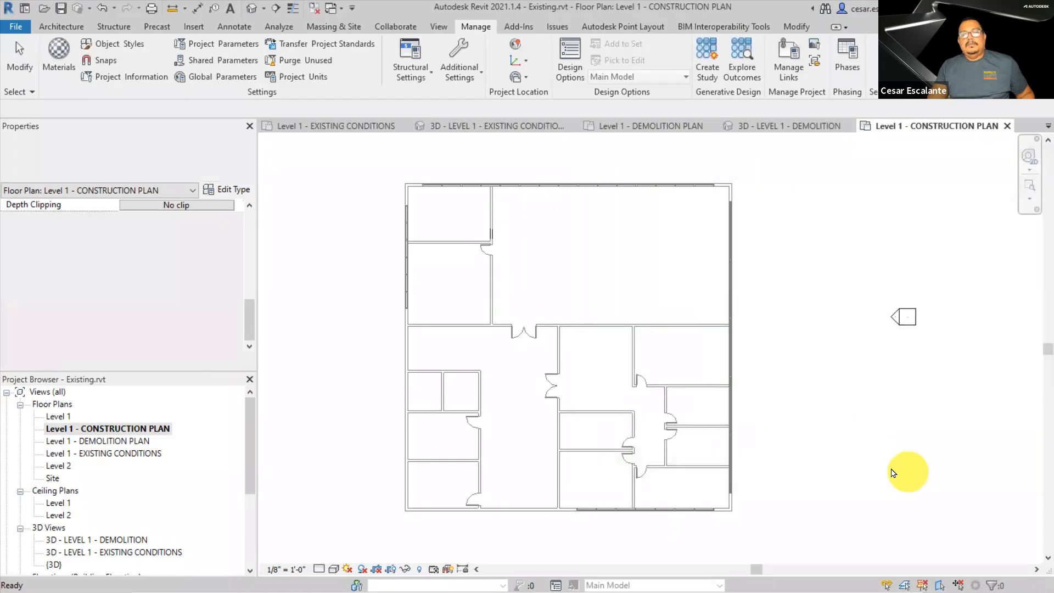
Draw a chain of four Generic - 8" test walls in the large open room, ending with a slanted segment
{"action": "left_click", "coordinate": [61, 26]}
{"action": "left_click", "coordinate": [59, 73]}
{"action": "left_click", "coordinate": [71, 104]}
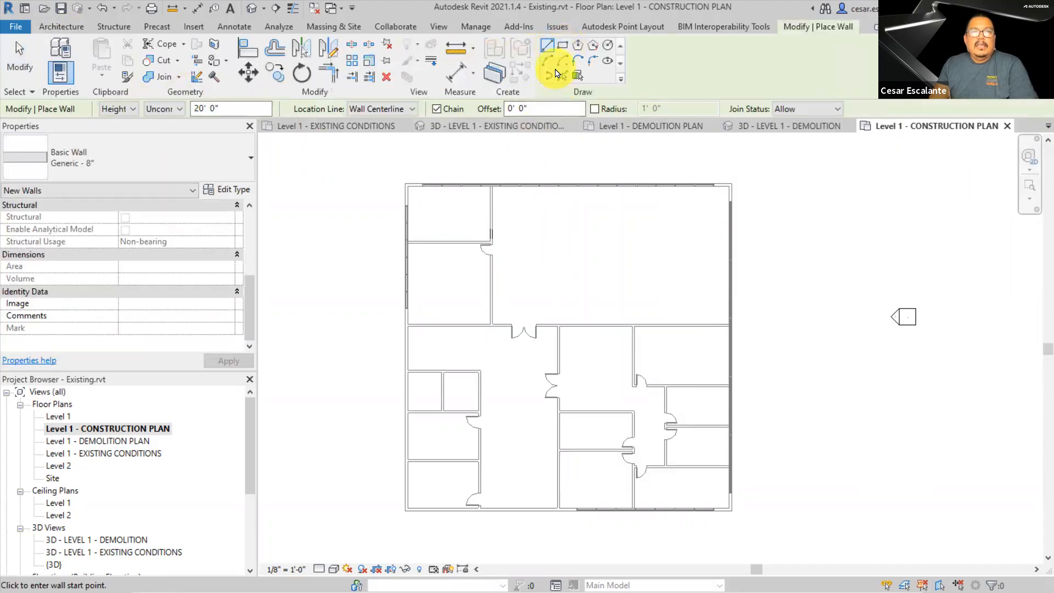
{"action": "left_click", "coordinate": [550, 260]}
{"action": "left_click", "coordinate": [601, 260]}
{"action": "left_click", "coordinate": [600, 230]}
{"action": "left_click", "coordinate": [623, 230]}
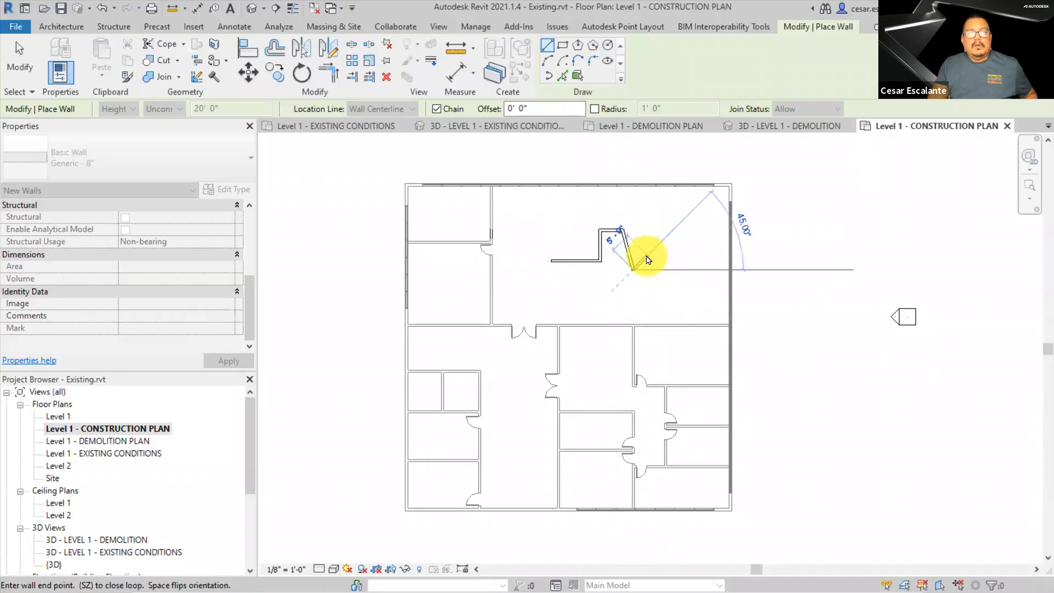
{"action": "left_click", "coordinate": [633, 269]}
{"action": "key", "text": "Escape"}
{"action": "scroll", "coordinate": [624, 258], "scroll_direction": "up", "scroll_amount": 5}
{"action": "key", "text": "Escape"}
Compare the new walls' line weight with the existing walls and check the construction plan's phase and phase filter
{"action": "middle_click_drag", "start_coordinate": [516, 254], "coordinate": [685, 285]}
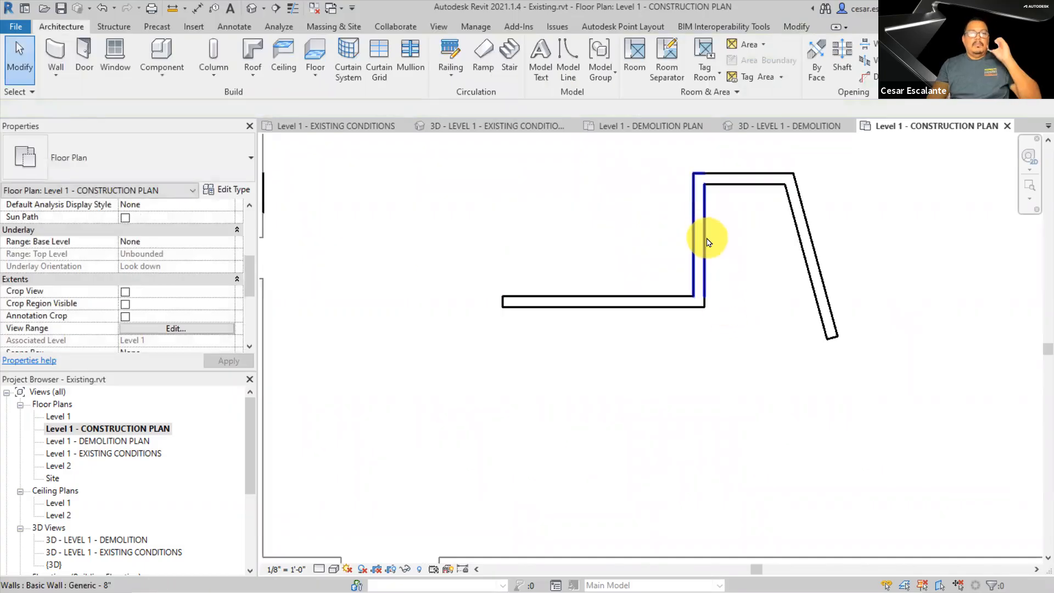
{"action": "middle_click_drag", "start_coordinate": [556, 386], "coordinate": [695, 389]}
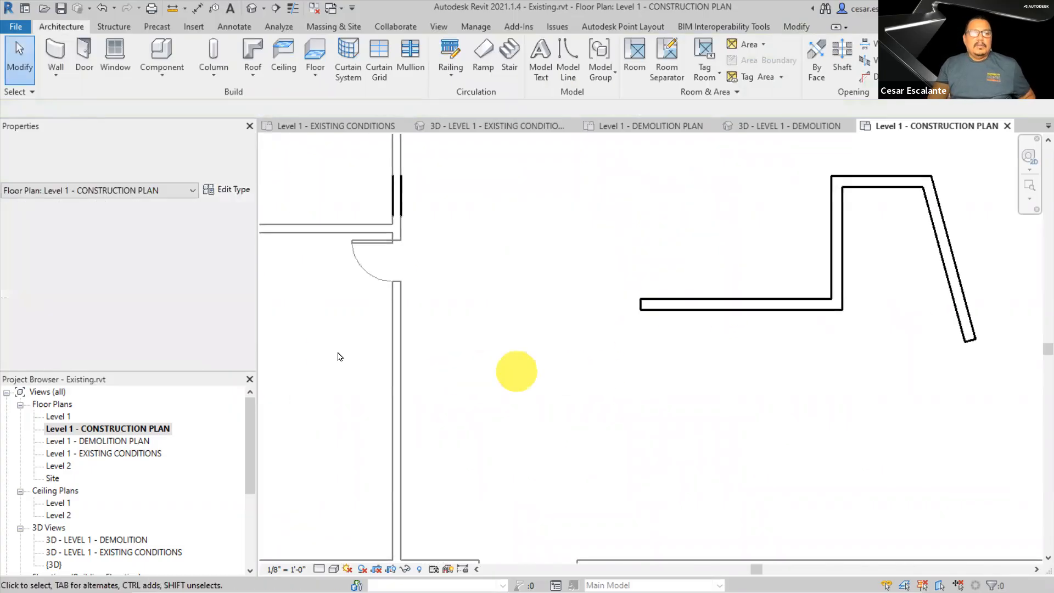
{"action": "left_click_drag", "start_coordinate": [253, 287], "coordinate": [247, 346]}
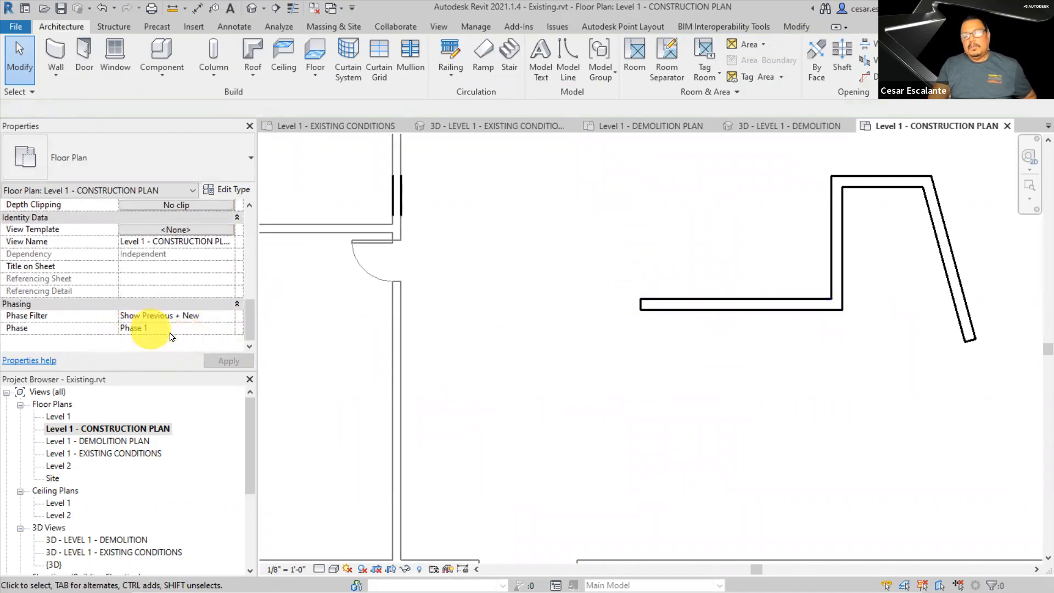
{"action": "scroll", "coordinate": [816, 287], "scroll_direction": "down", "scroll_amount": 3}
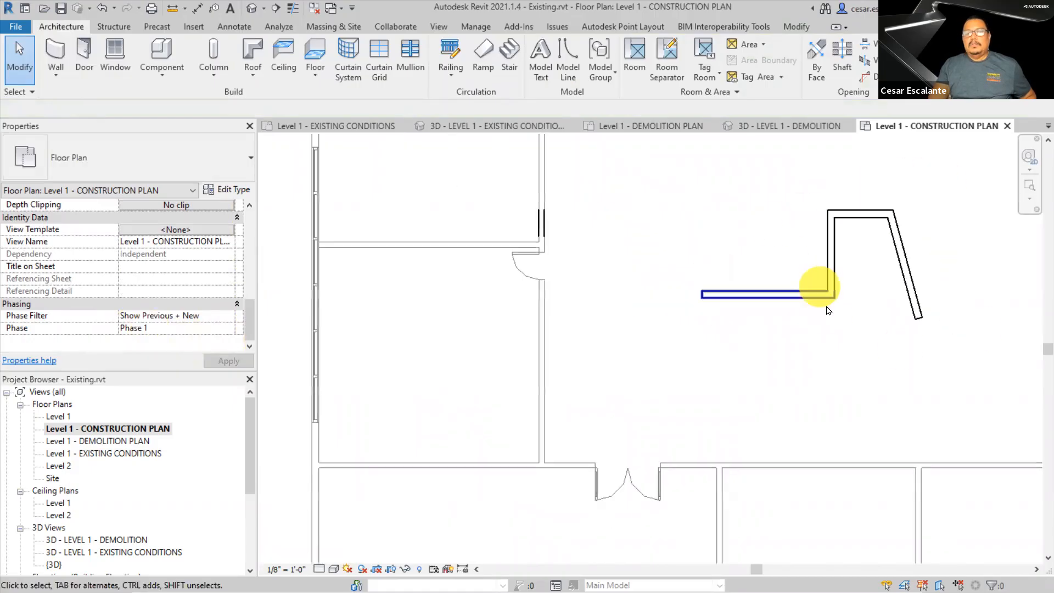
{"action": "scroll", "coordinate": [773, 355], "scroll_direction": "up", "scroll_amount": 2}
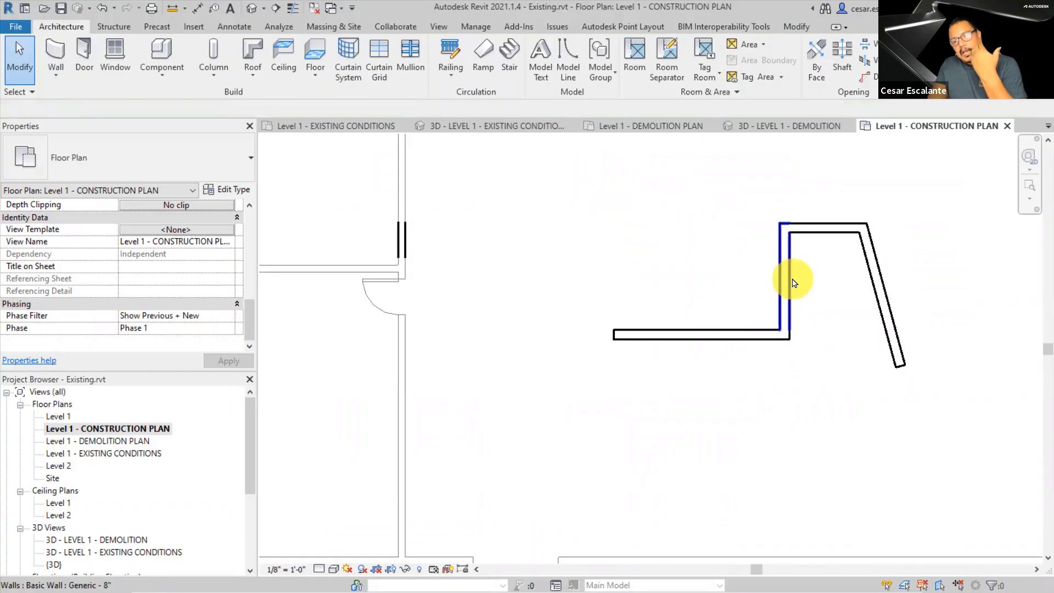
Delete the four connected test walls from the large open room
{"action": "left_click", "coordinate": [794, 283]}
{"action": "key", "text": "Delete"}
{"action": "left_click", "coordinate": [812, 229]}
{"action": "key", "text": "Delete"}
{"action": "left_click", "coordinate": [872, 272]}
{"action": "key", "text": "Delete"}
{"action": "left_click", "coordinate": [772, 335]}
{"action": "key", "text": "Delete"}
Examine the wall infill where the door beside the upper-left rooms was demolished, and review the surrounding construction plan
{"action": "middle_click_drag", "start_coordinate": [517, 288], "coordinate": [719, 346]}
{"action": "scroll", "coordinate": [611, 307], "scroll_direction": "up", "scroll_amount": 3}
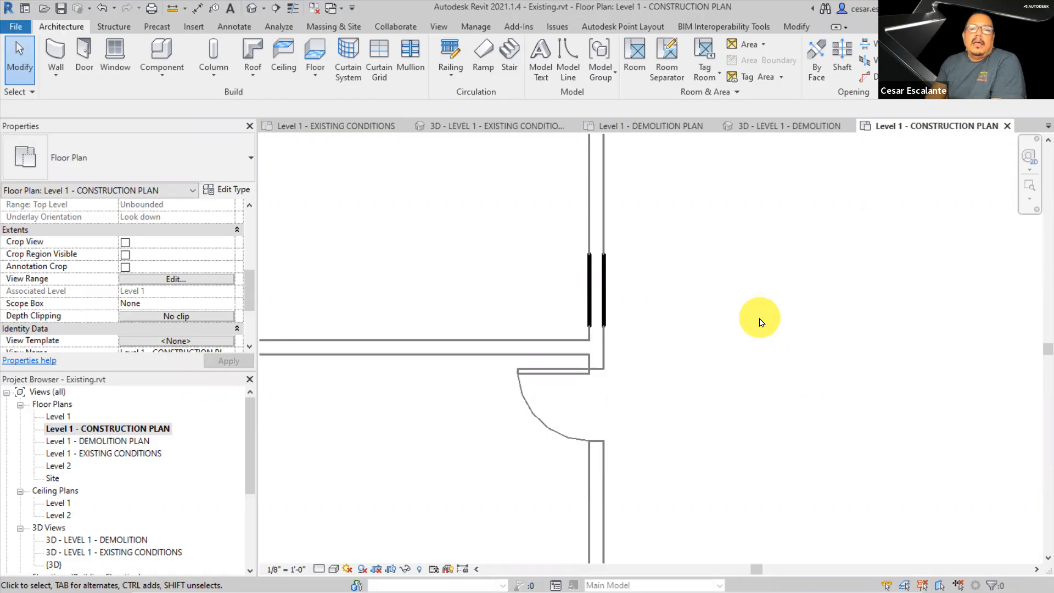
{"action": "scroll", "coordinate": [632, 306], "scroll_direction": "up", "scroll_amount": 1}
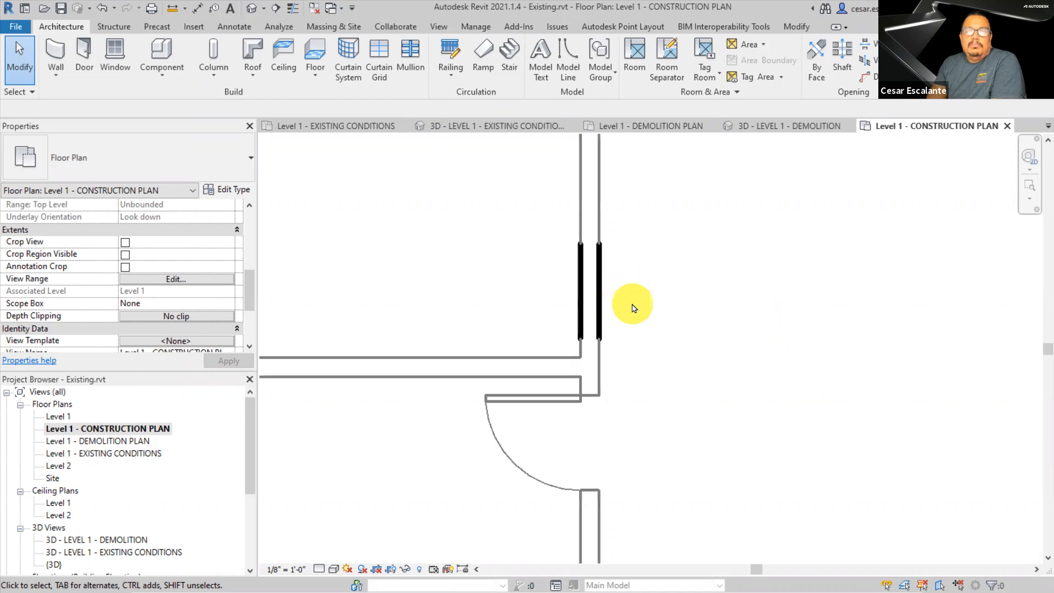
{"action": "scroll", "coordinate": [742, 284], "scroll_direction": "down", "scroll_amount": 1}
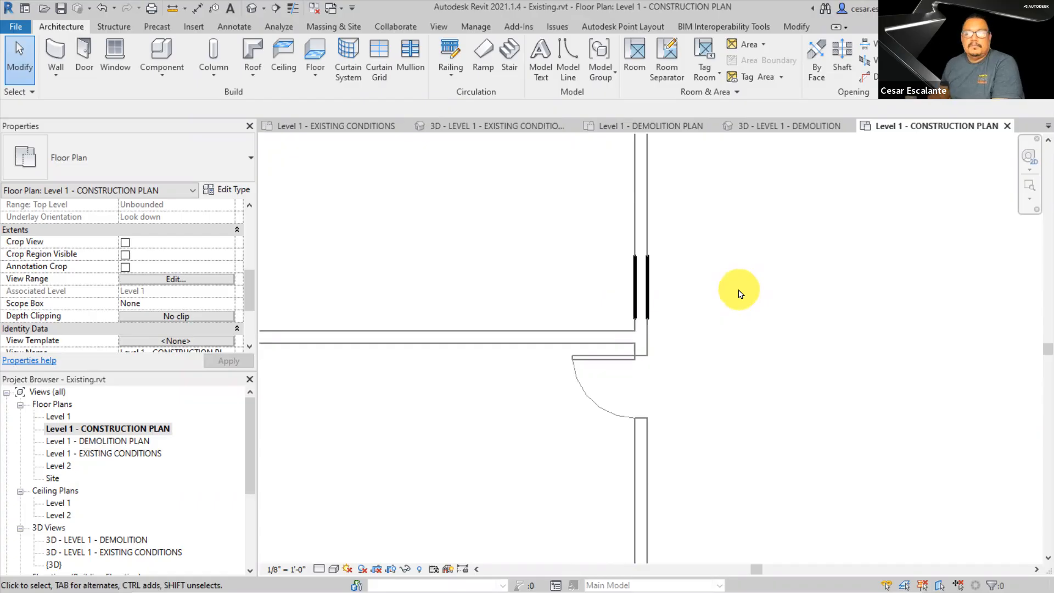
{"action": "scroll", "coordinate": [801, 407], "scroll_direction": "down", "scroll_amount": 5}
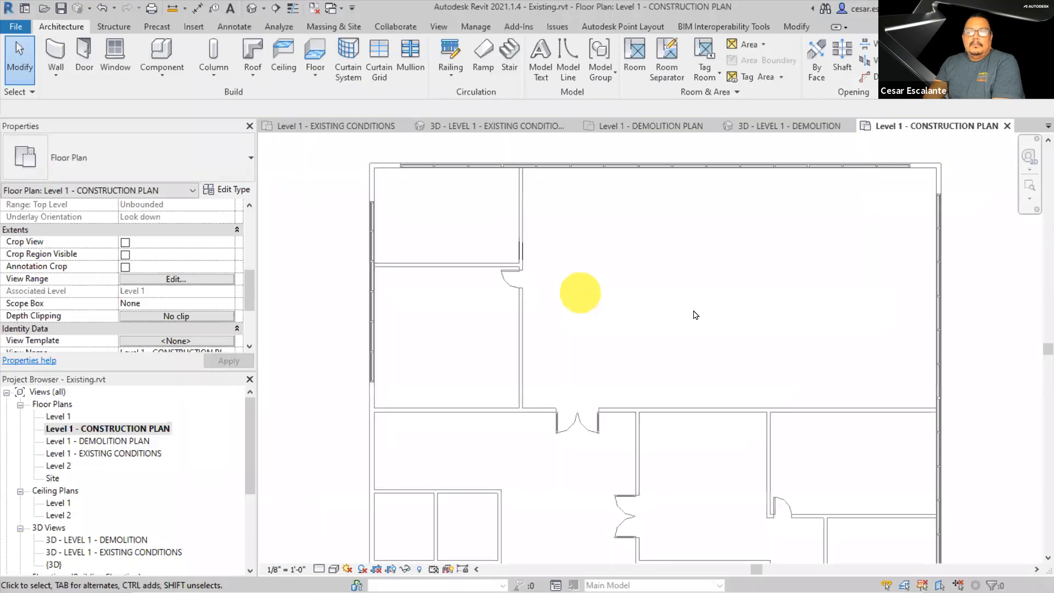
{"action": "middle_click_drag", "start_coordinate": [696, 316], "coordinate": [633, 317]}
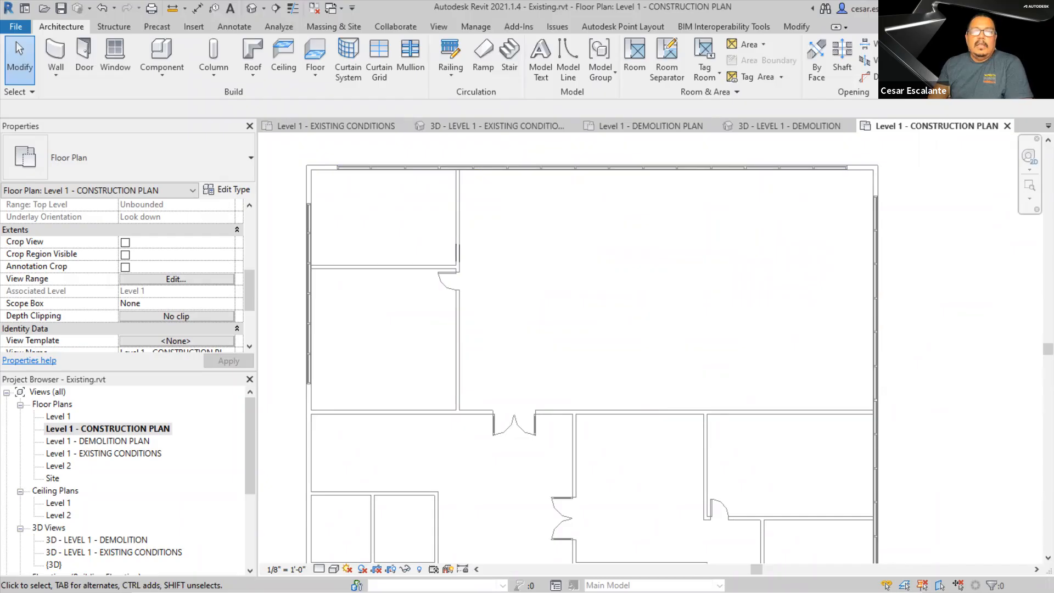
Switch to File Explorer and locate Phase 1.rvt among the project files in the Phasing_DesignOptions folder
{"action": "key", "text": "alt+Tab"}
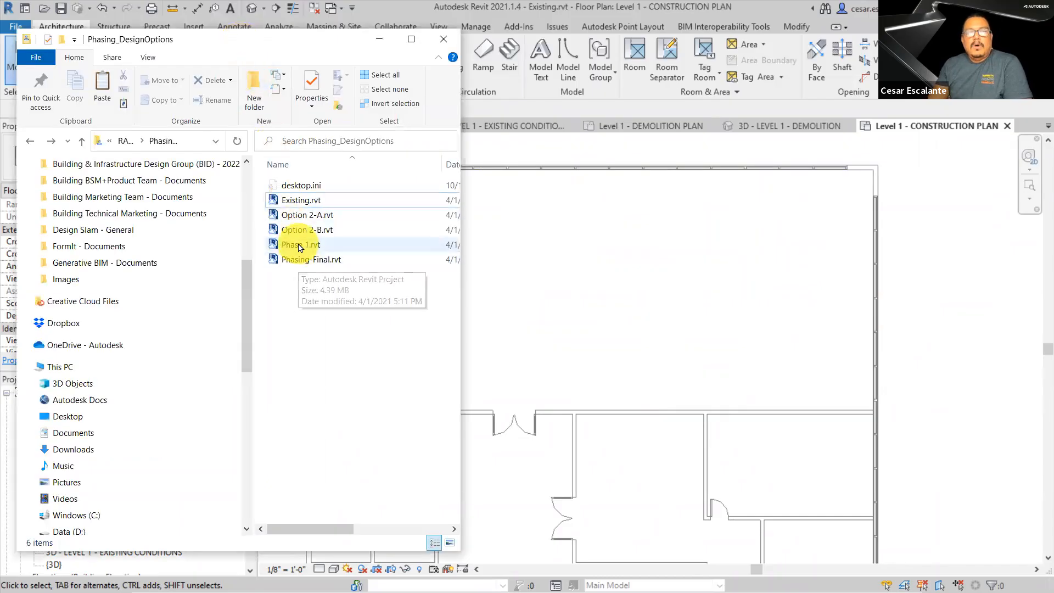
{"action": "left_click", "coordinate": [296, 244]}
{"action": "left_click_drag", "start_coordinate": [461, 294], "coordinate": [537, 298]}
{"action": "left_click_drag", "start_coordinate": [341, 42], "coordinate": [156, 53]}
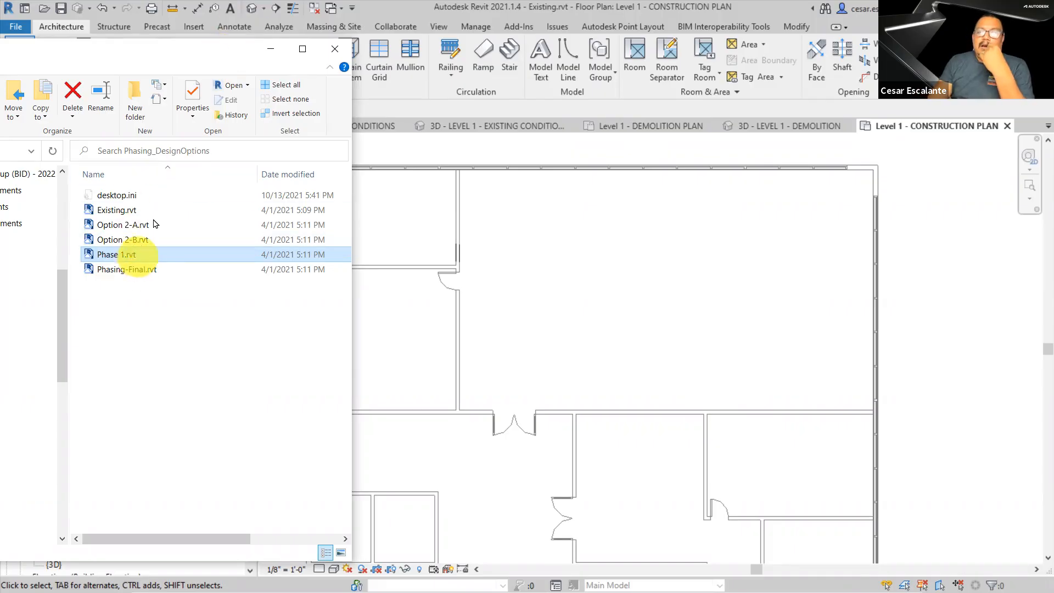
{"action": "left_click_drag", "start_coordinate": [204, 57], "coordinate": [794, 84]}
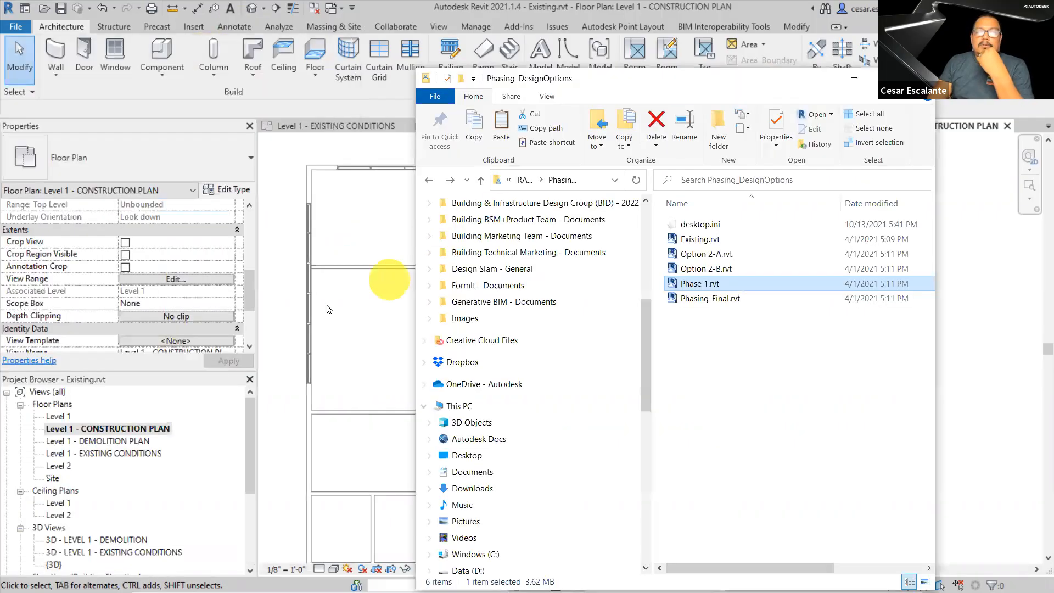
Check the construction plan's phase settings and link Phase 1.rvt into it with Auto - Internal Origin to Internal Origin positioning
{"action": "left_click_drag", "start_coordinate": [249, 294], "coordinate": [249, 325]}
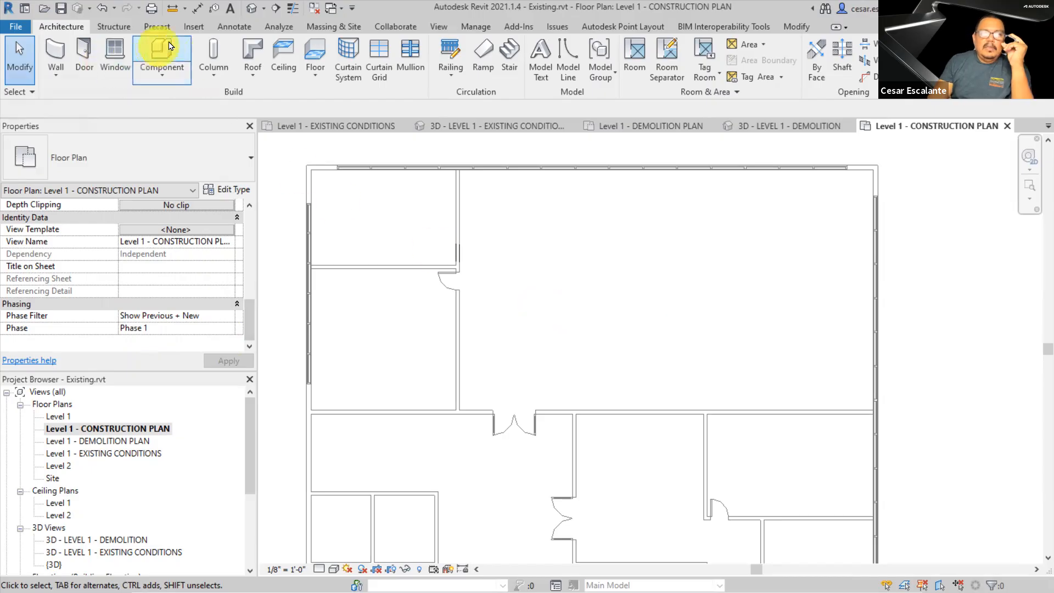
{"action": "left_click", "coordinate": [195, 29]}
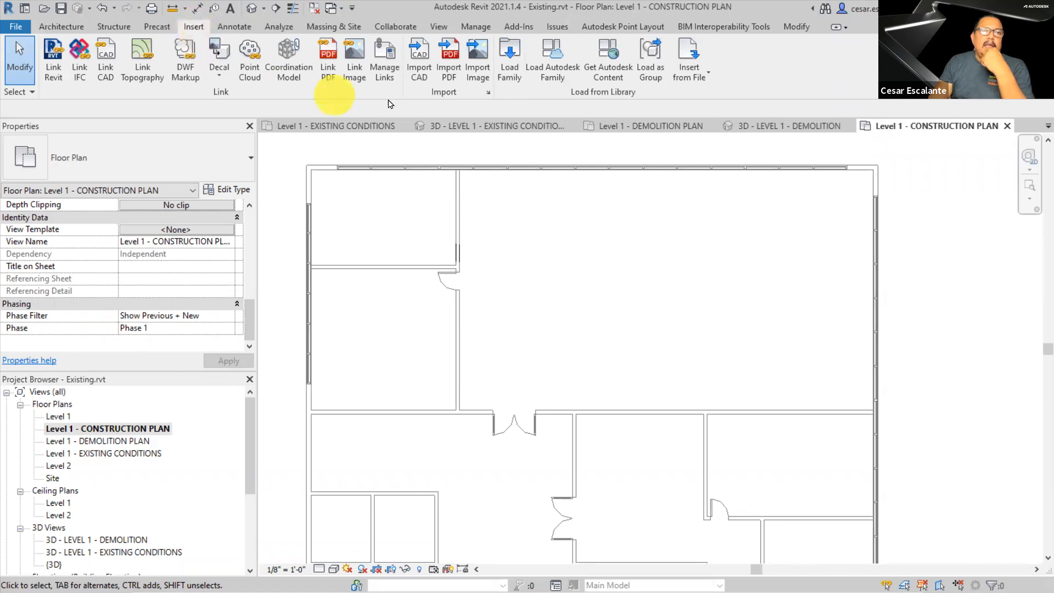
{"action": "left_click", "coordinate": [388, 75]}
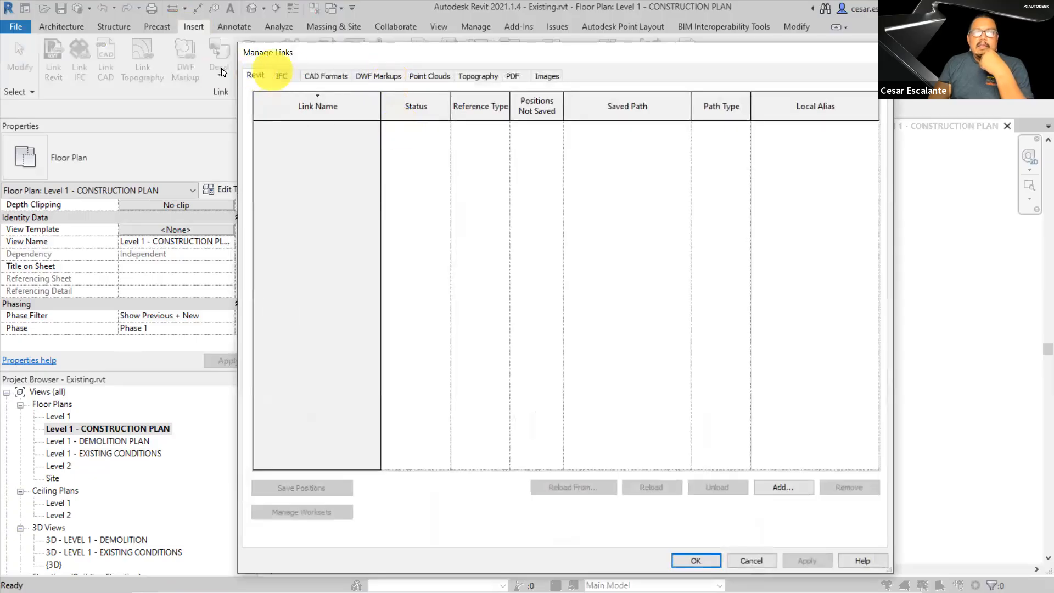
{"action": "left_click", "coordinate": [783, 488]}
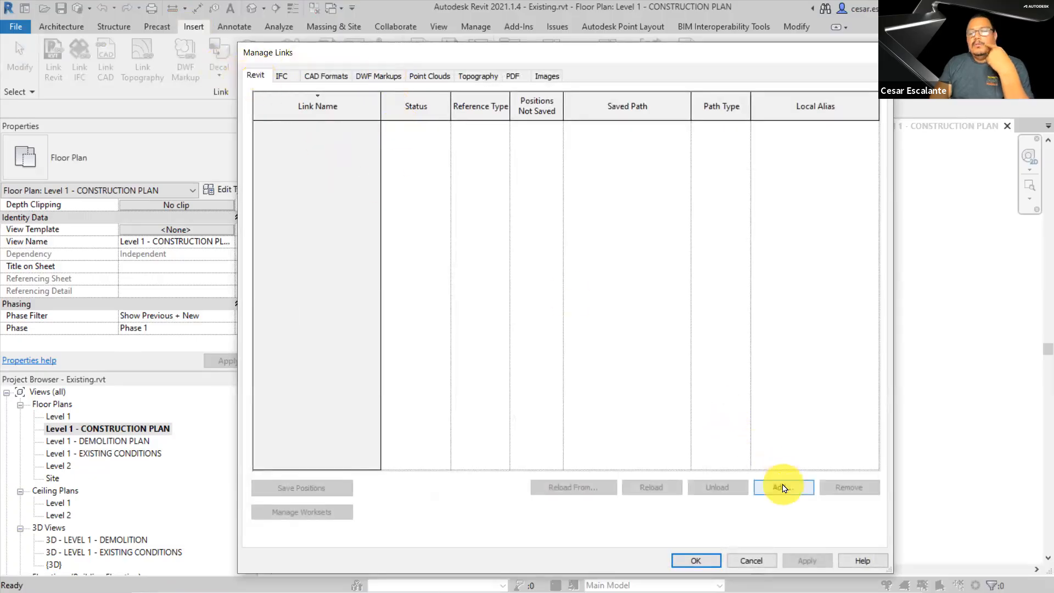
{"action": "left_click", "coordinate": [783, 488]}
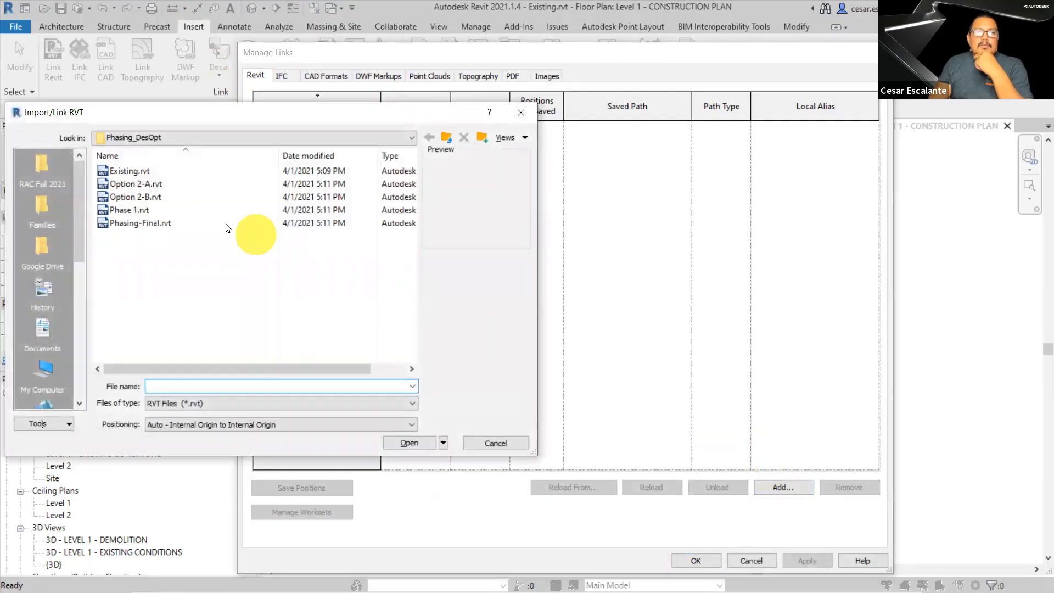
{"action": "left_click", "coordinate": [134, 210]}
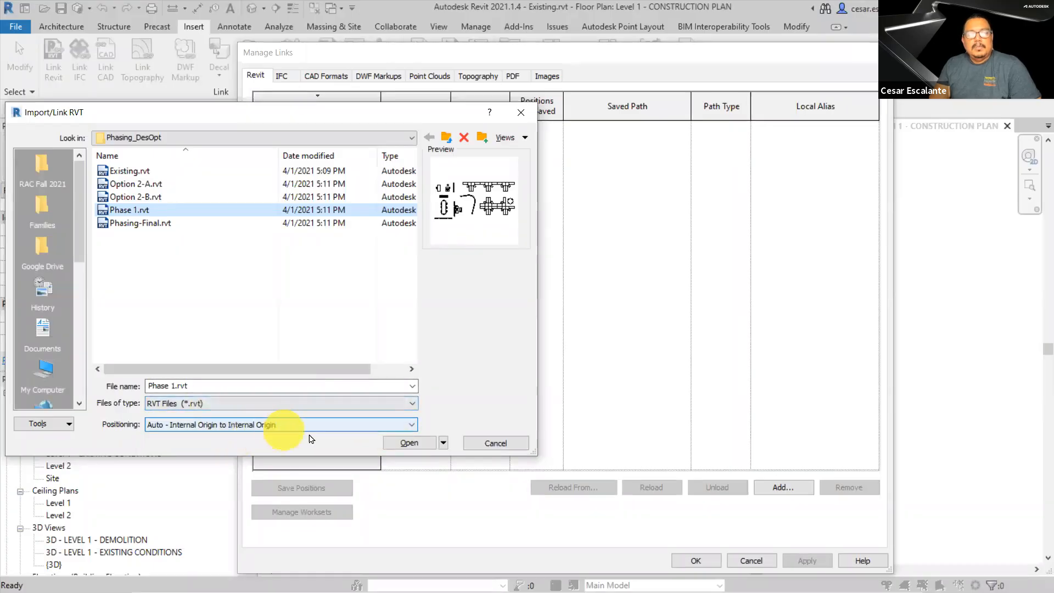
{"action": "left_click", "coordinate": [407, 442]}
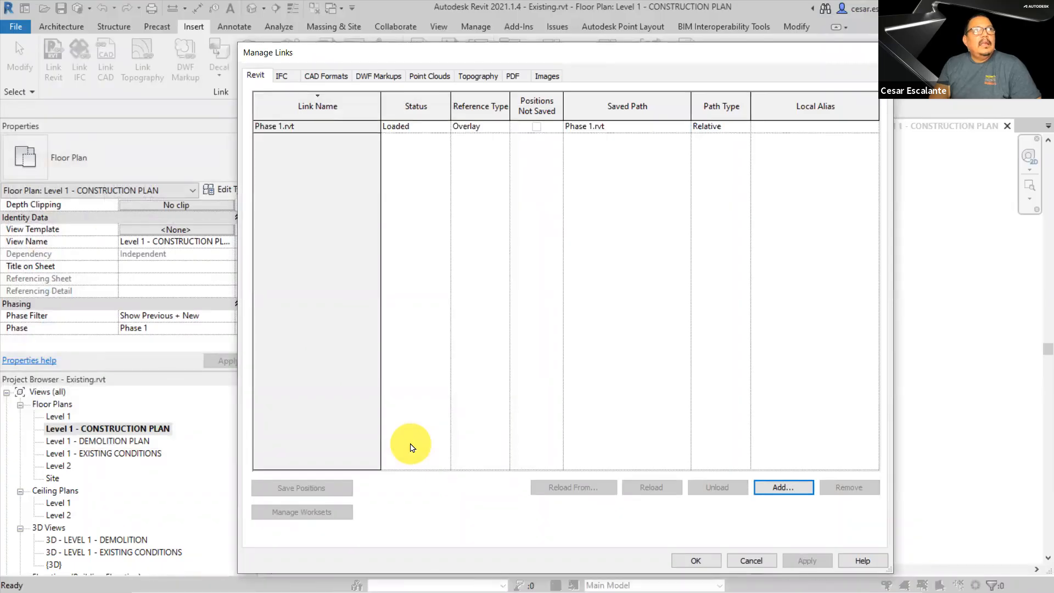
{"action": "left_click", "coordinate": [696, 561]}
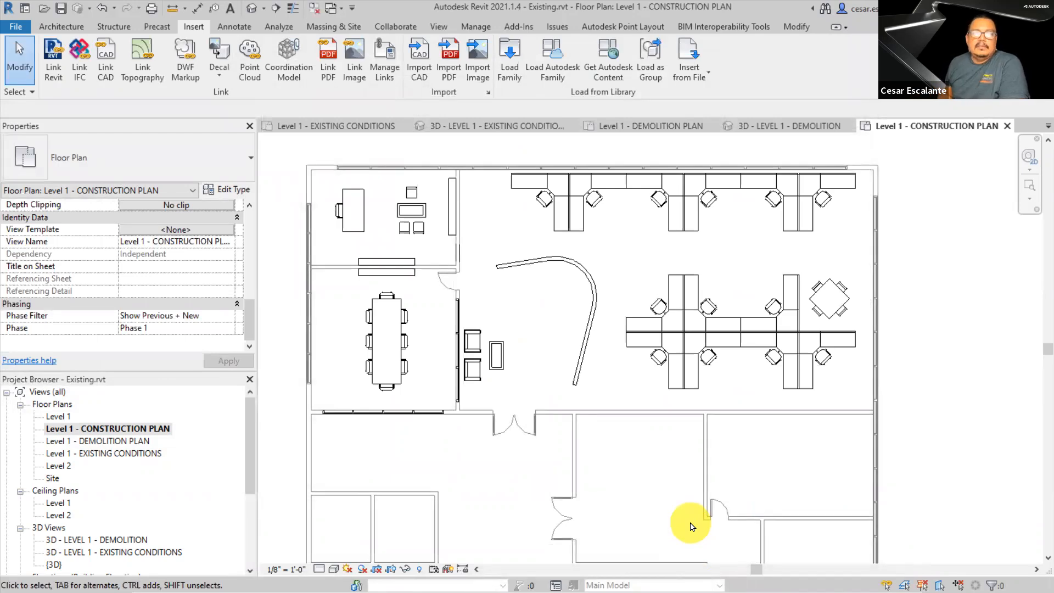
Select the linked Phase 1 model in the construction plan to identify the elements it contains, and clear the selection
{"action": "left_click", "coordinate": [707, 390]}
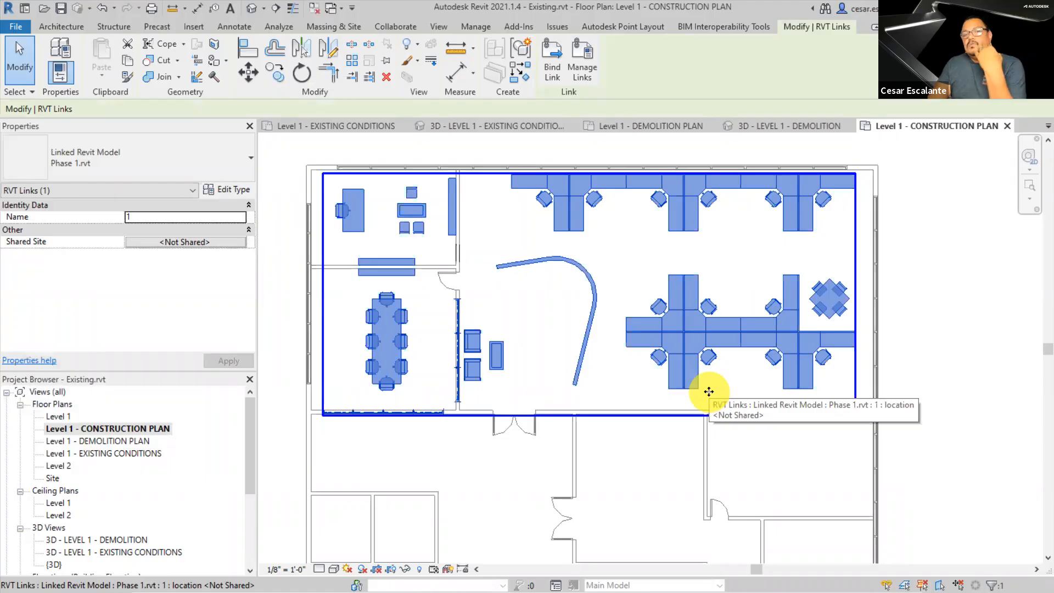
{"action": "left_click", "coordinate": [931, 344]}
{"action": "left_click", "coordinate": [784, 347]}
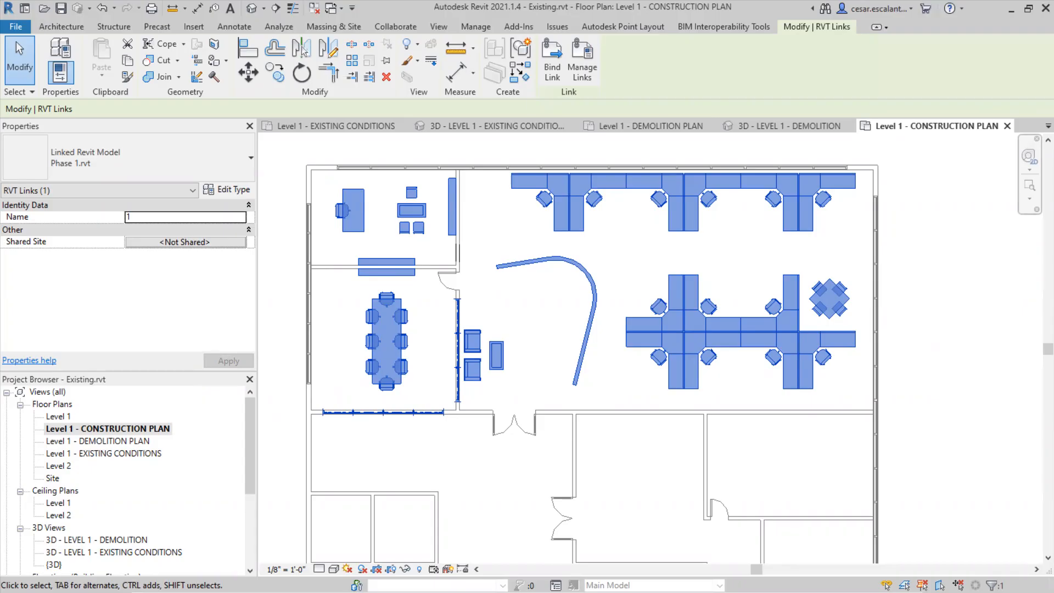
{"action": "left_click", "coordinate": [916, 322]}
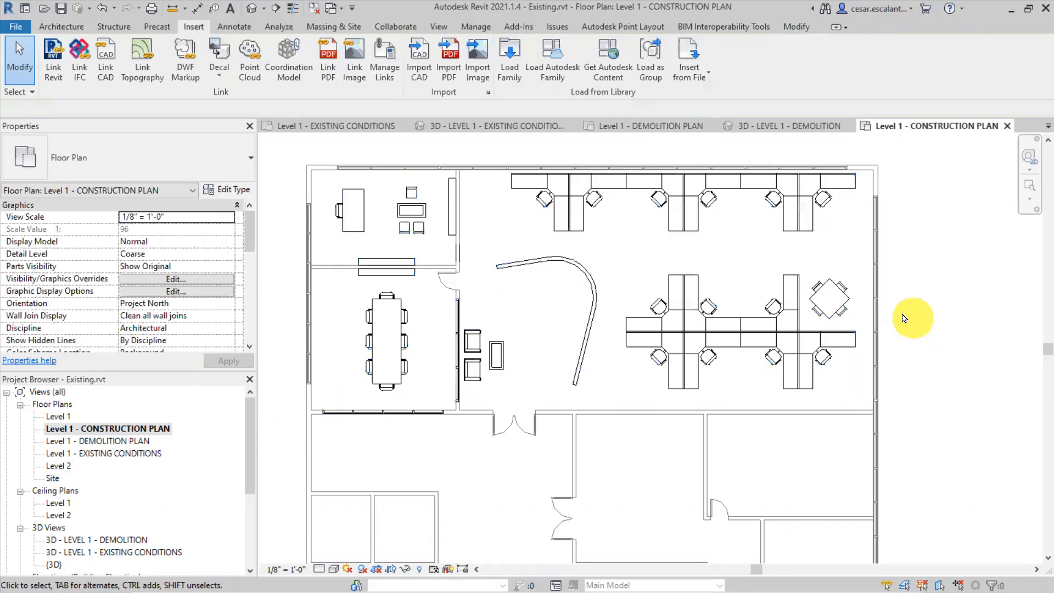
{"action": "left_click", "coordinate": [831, 303]}
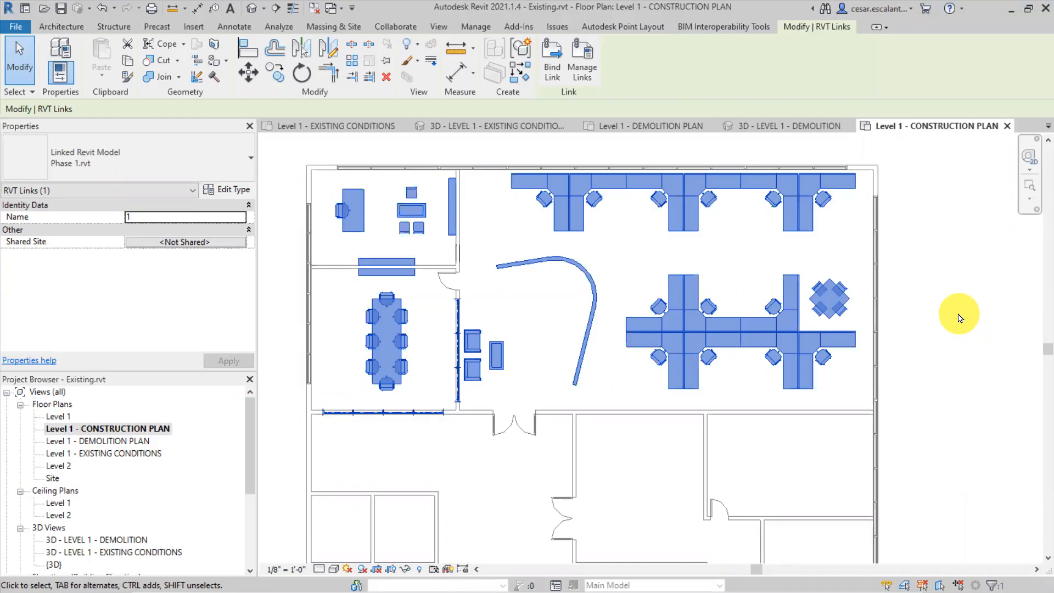
{"action": "left_click", "coordinate": [665, 482]}
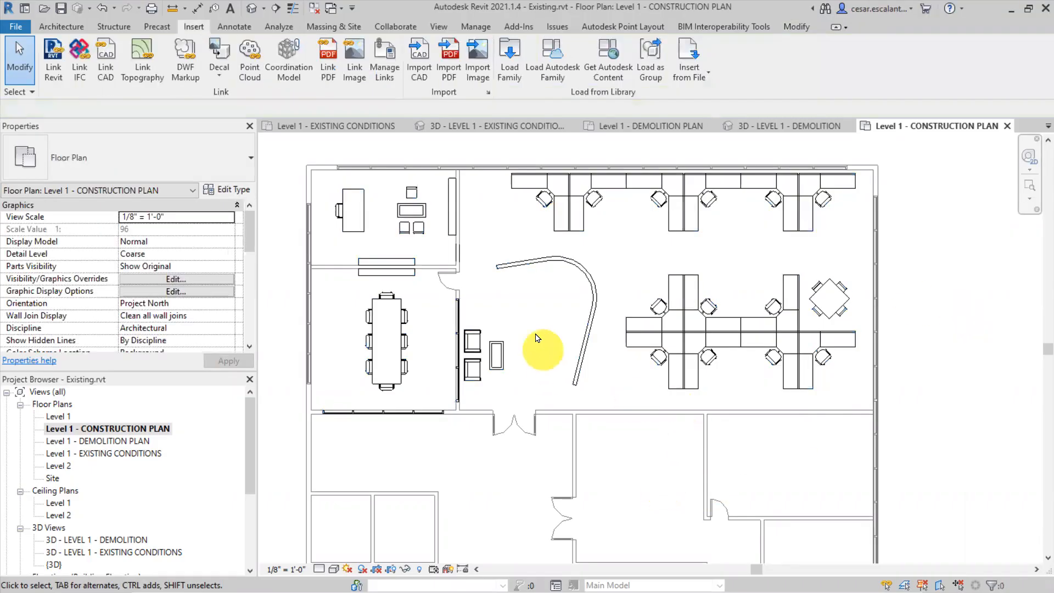
Examine how the linked curtain walls around the conference room sit within the existing walls, and review the linked furniture layout
{"action": "scroll", "coordinate": [571, 346], "scroll_direction": "up", "scroll_amount": 3}
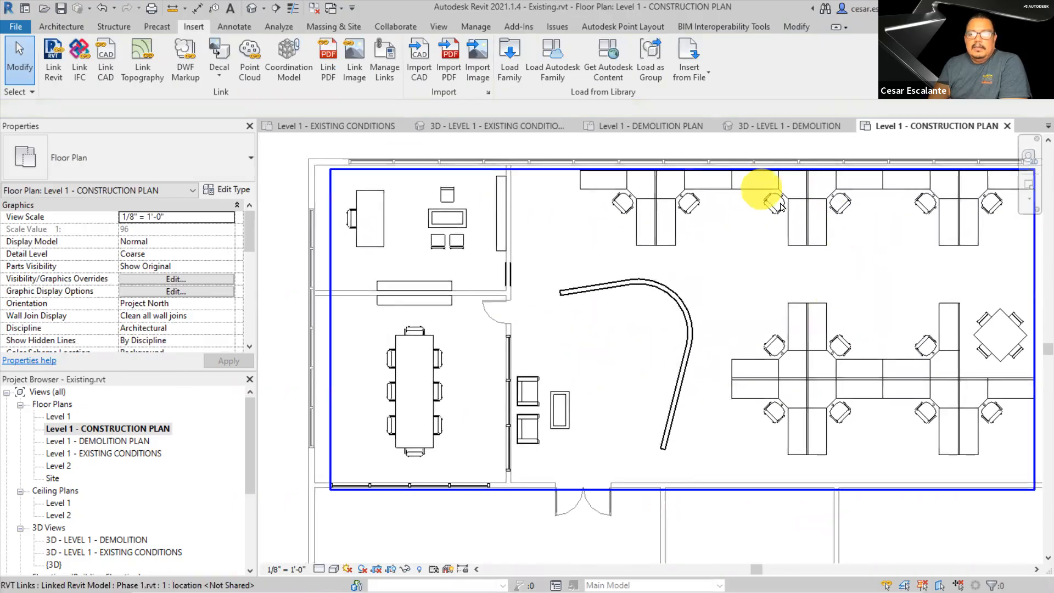
{"action": "left_click", "coordinate": [776, 208]}
{"action": "scroll", "coordinate": [529, 405], "scroll_direction": "up", "scroll_amount": 3}
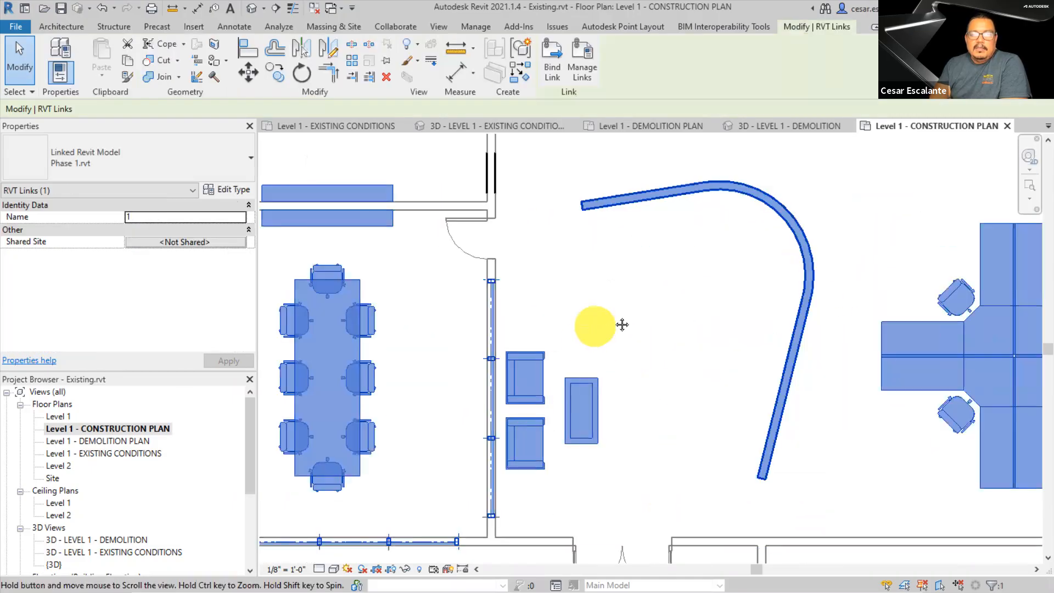
{"action": "middle_click_drag", "start_coordinate": [622, 325], "coordinate": [776, 264]}
{"action": "scroll", "coordinate": [586, 533], "scroll_direction": "up", "scroll_amount": 2}
{"action": "scroll", "coordinate": [772, 378], "scroll_direction": "up", "scroll_amount": 2}
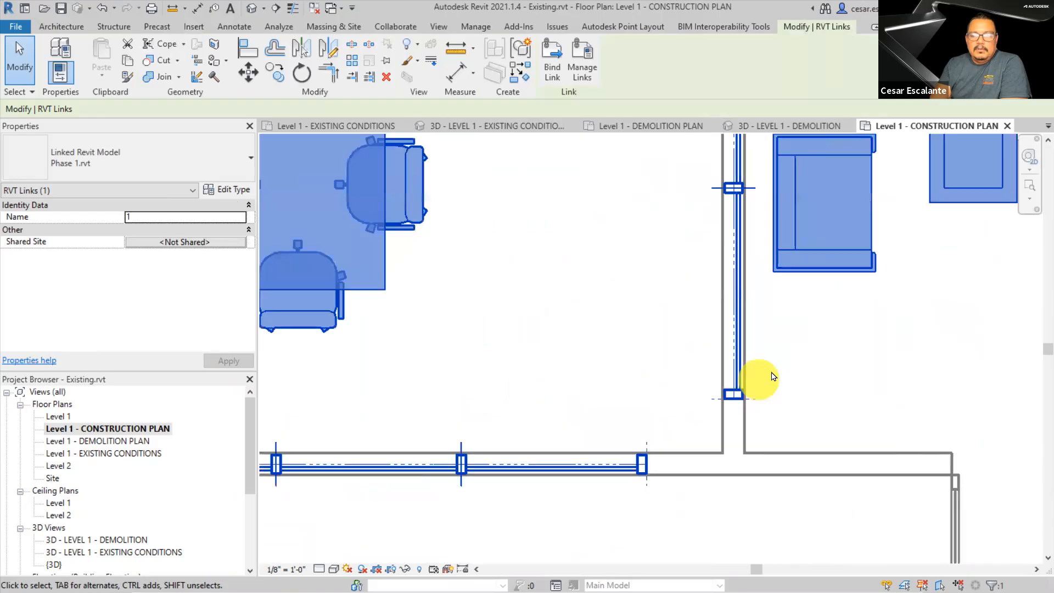
{"action": "middle_click_drag", "start_coordinate": [794, 366], "coordinate": [775, 469]}
{"action": "scroll", "coordinate": [740, 332], "scroll_direction": "up", "scroll_amount": 2}
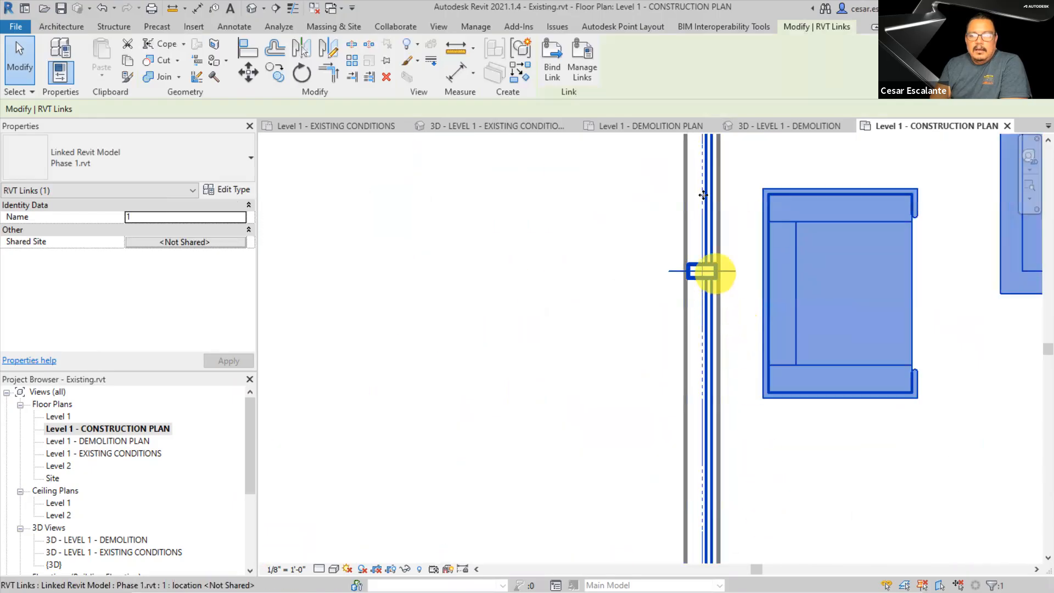
{"action": "left_click", "coordinate": [749, 395]}
{"action": "scroll", "coordinate": [714, 330], "scroll_direction": "up", "scroll_amount": 2}
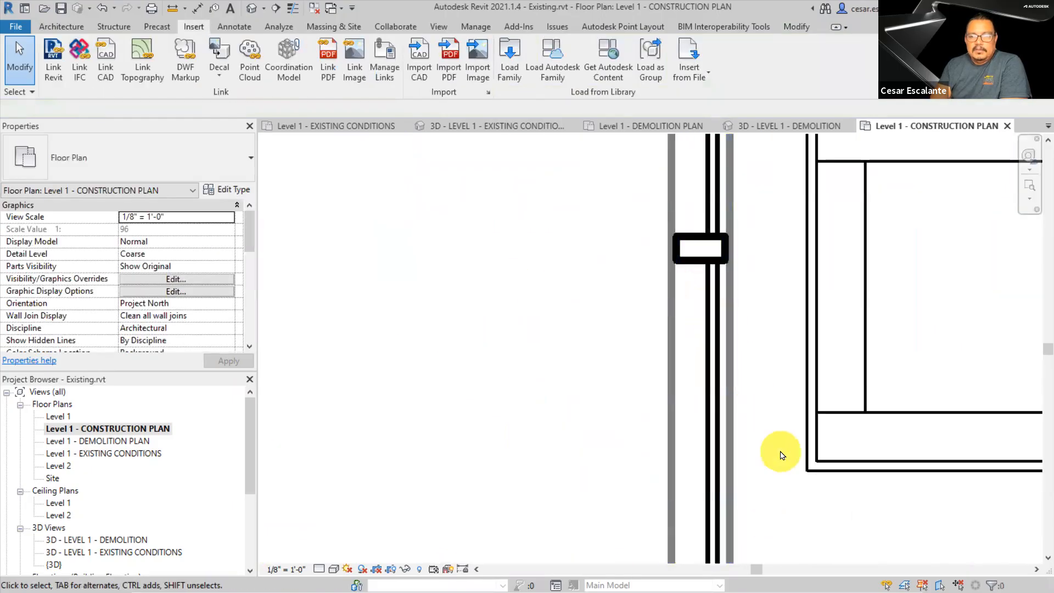
{"action": "scroll", "coordinate": [783, 456], "scroll_direction": "down", "scroll_amount": 4}
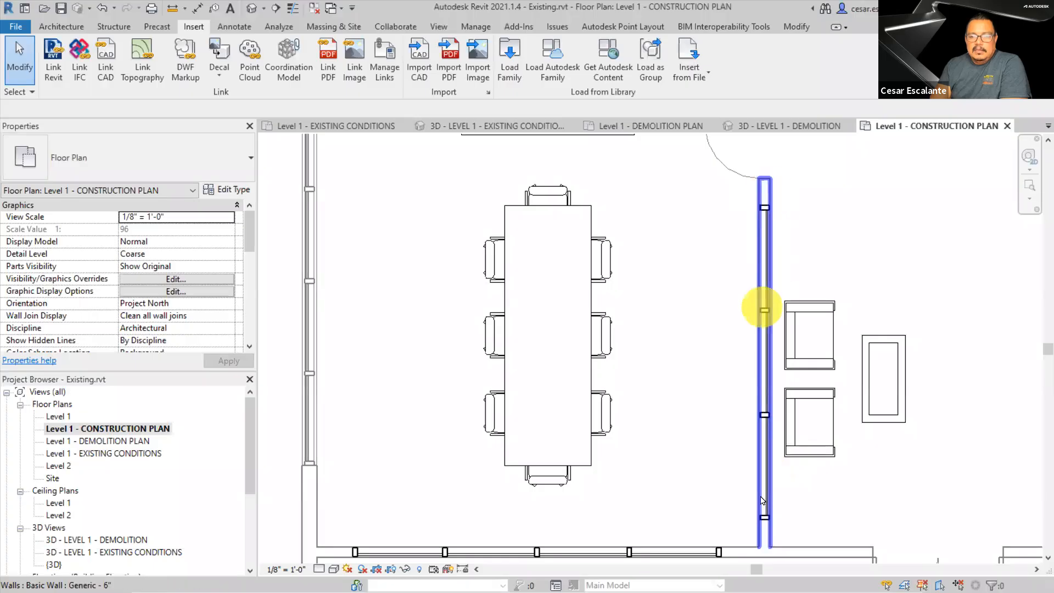
{"action": "middle_click_drag", "start_coordinate": [798, 530], "coordinate": [773, 472]}
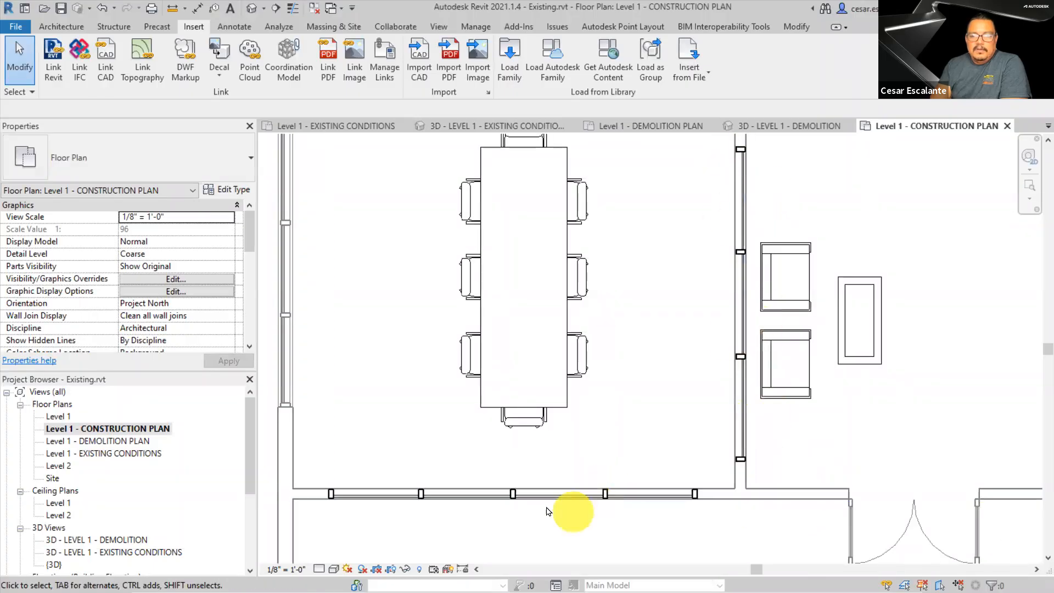
{"action": "scroll", "coordinate": [763, 445], "scroll_direction": "down", "scroll_amount": 3}
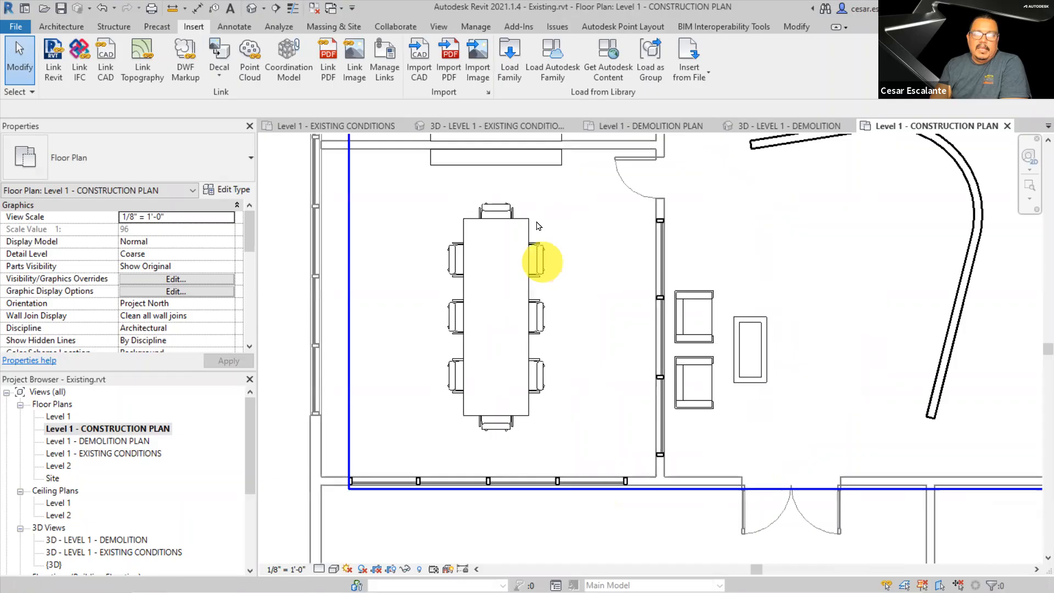
{"action": "scroll", "coordinate": [532, 318], "scroll_direction": "down", "scroll_amount": 3}
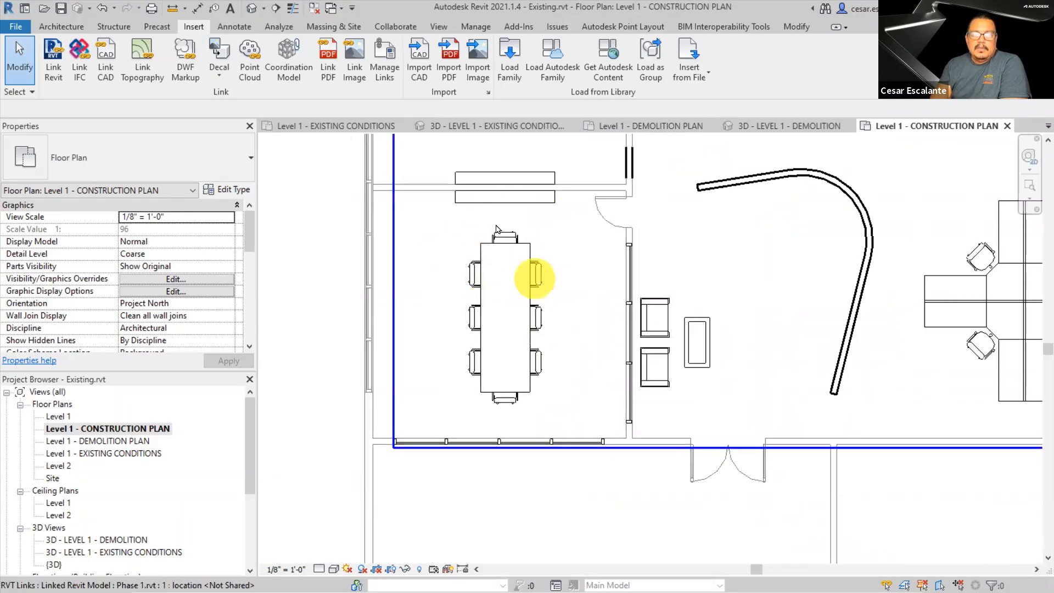
{"action": "scroll", "coordinate": [719, 338], "scroll_direction": "down", "scroll_amount": 2}
{"action": "middle_click_drag", "start_coordinate": [714, 343], "coordinate": [553, 376]}
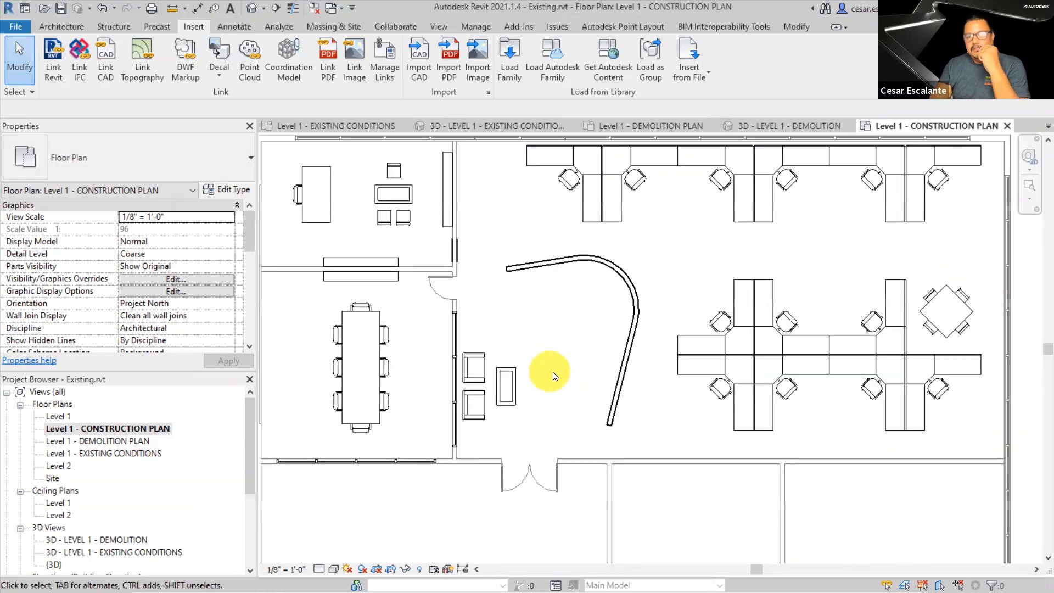
{"action": "scroll", "coordinate": [553, 376], "scroll_direction": "down", "scroll_amount": 2}
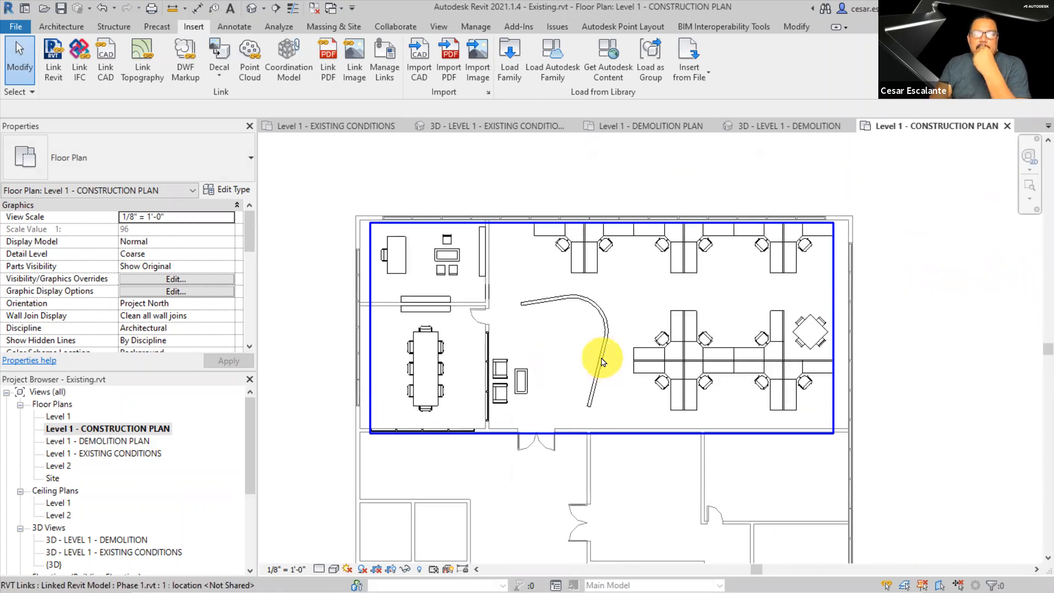
Bind the Phase 1.rvt link without attached details, levels or grids, and remove the link from the project
{"action": "left_click", "coordinate": [604, 364]}
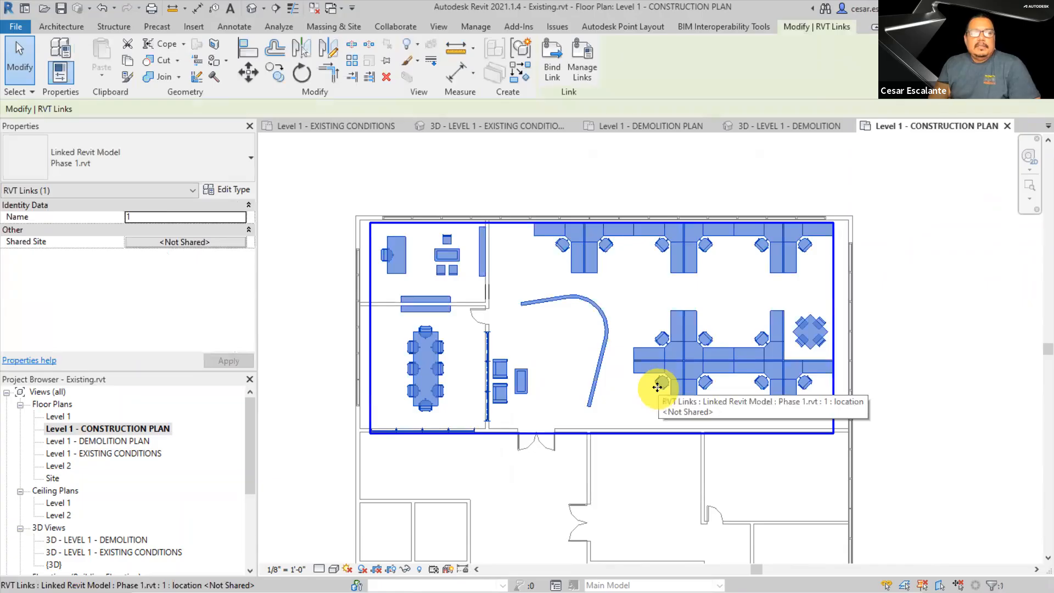
{"action": "left_click", "coordinate": [552, 60]}
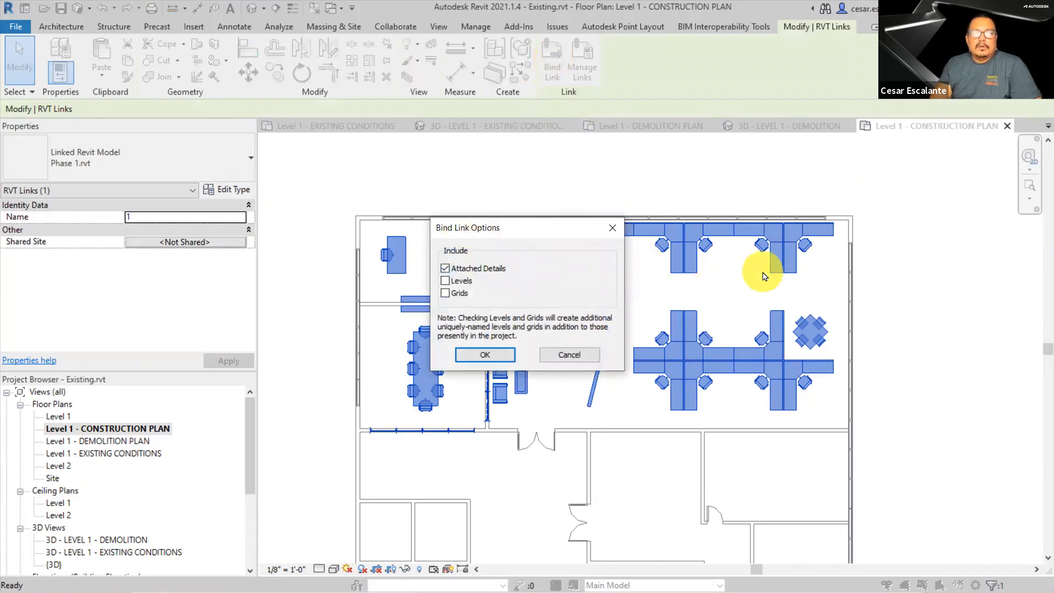
{"action": "left_click", "coordinate": [446, 268]}
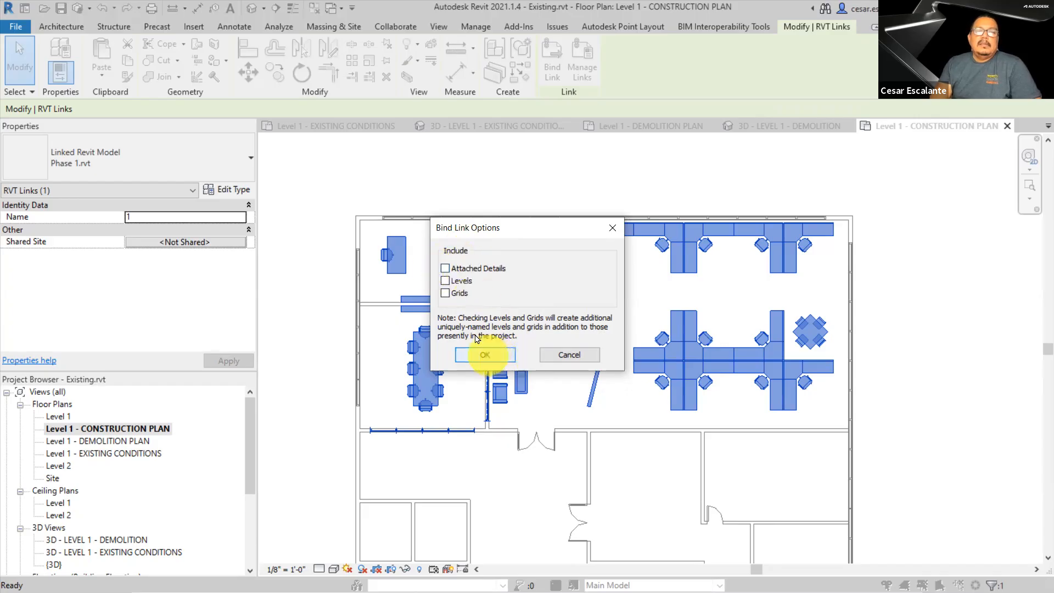
{"action": "left_click", "coordinate": [501, 357]}
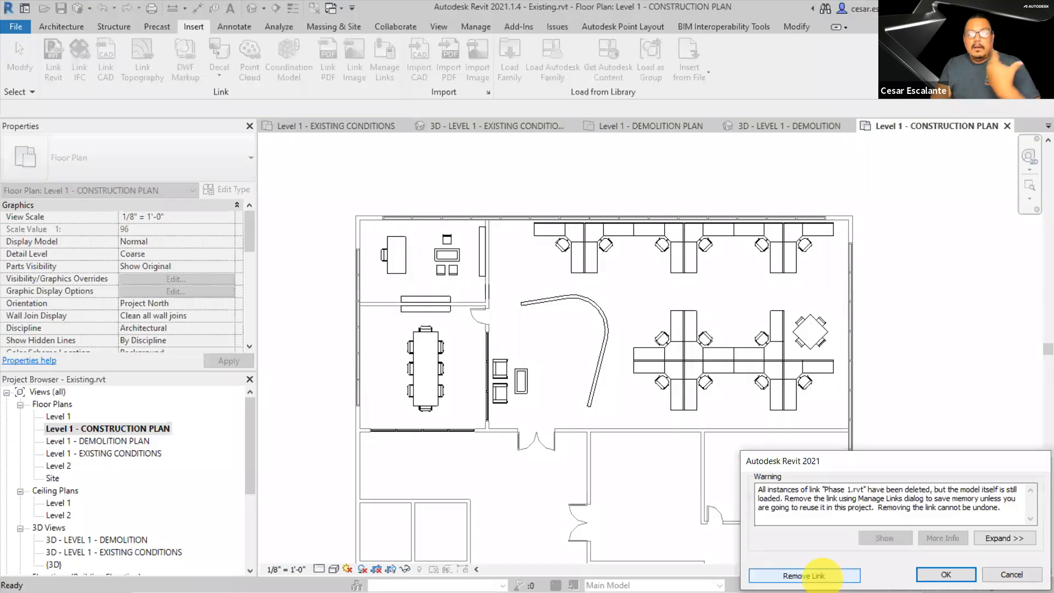
{"action": "left_click", "coordinate": [818, 575]}
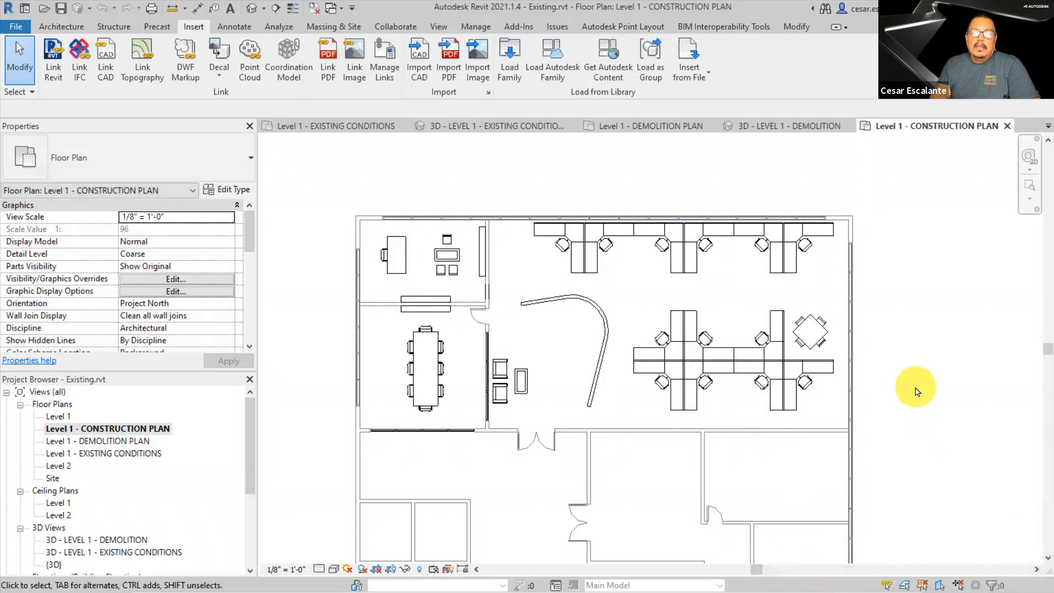
Ungroup the Phase 1 model group into individual furniture and wall elements
{"action": "left_click", "coordinate": [805, 382]}
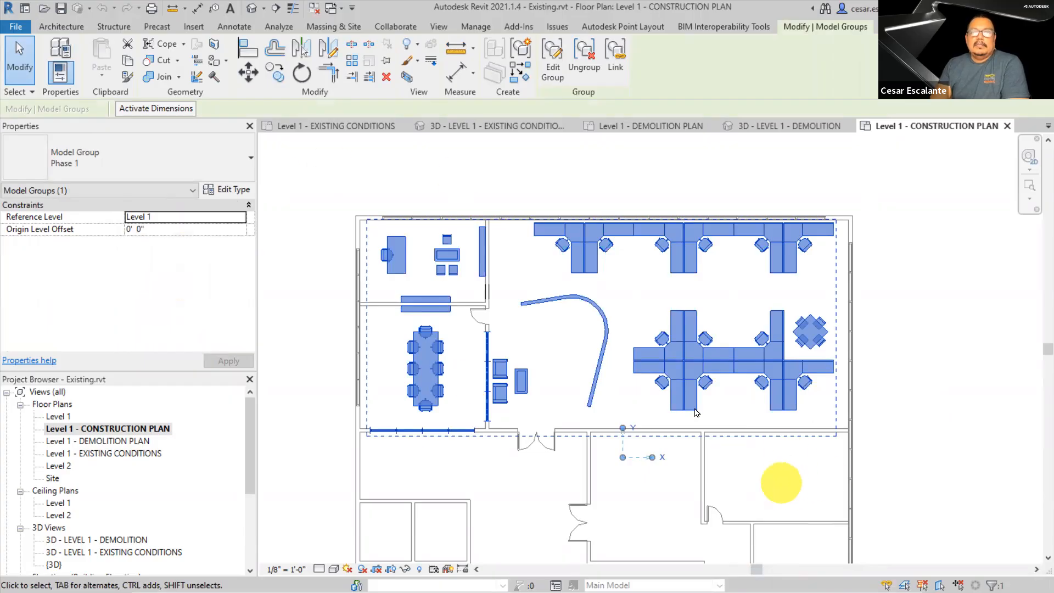
{"action": "left_click", "coordinate": [583, 59]}
{"action": "left_click", "coordinate": [901, 313]}
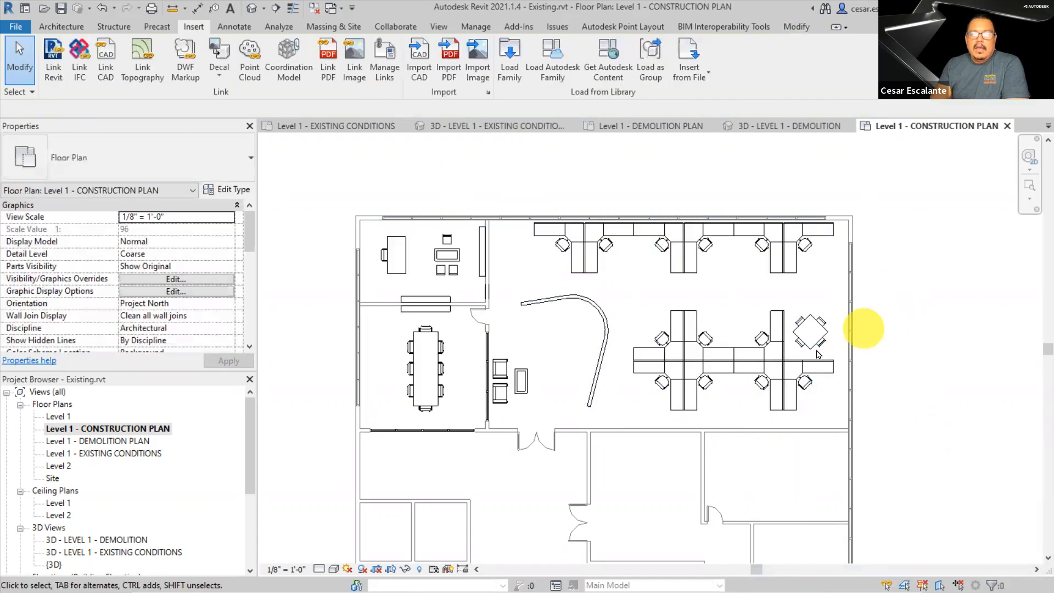
{"action": "scroll", "coordinate": [794, 290], "scroll_direction": "up", "scroll_amount": 2}
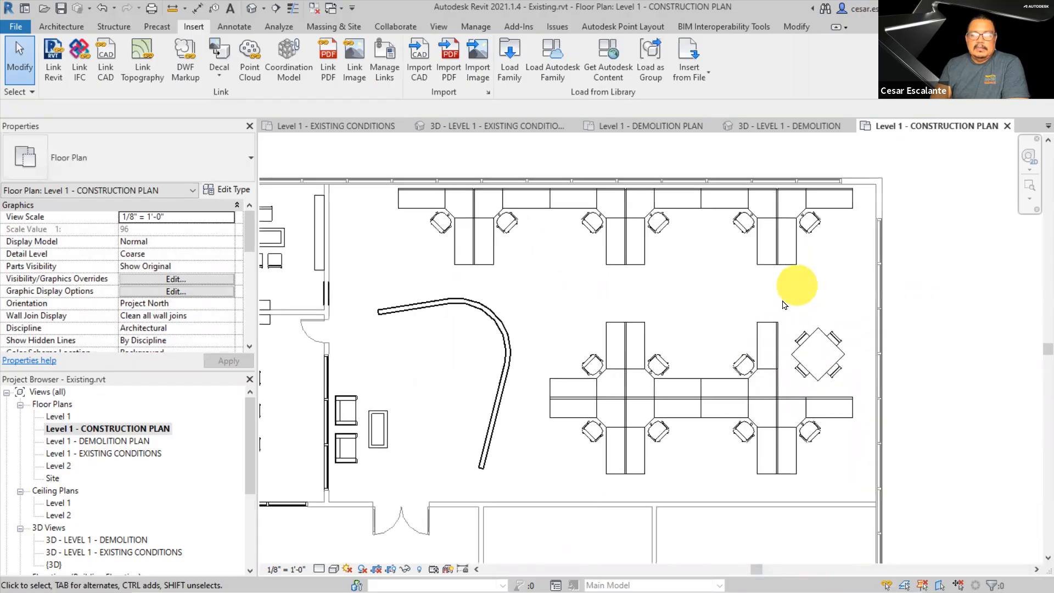
Select a single office chair among the ungrouped workstations to check it as an individual element, and clear the selection
{"action": "scroll", "coordinate": [784, 305], "scroll_direction": "up", "scroll_amount": 3}
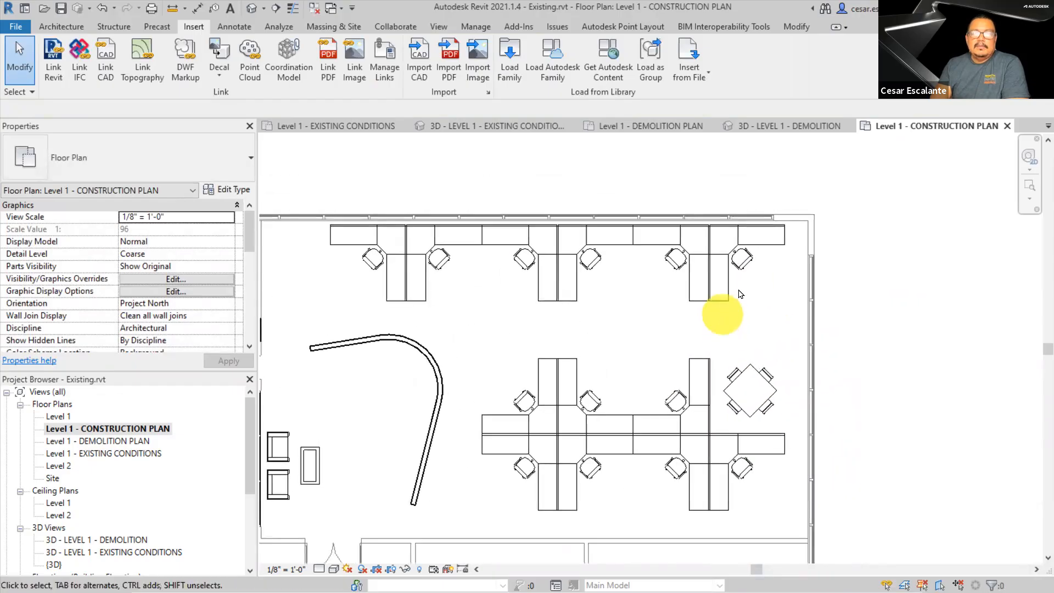
{"action": "left_click", "coordinate": [746, 262]}
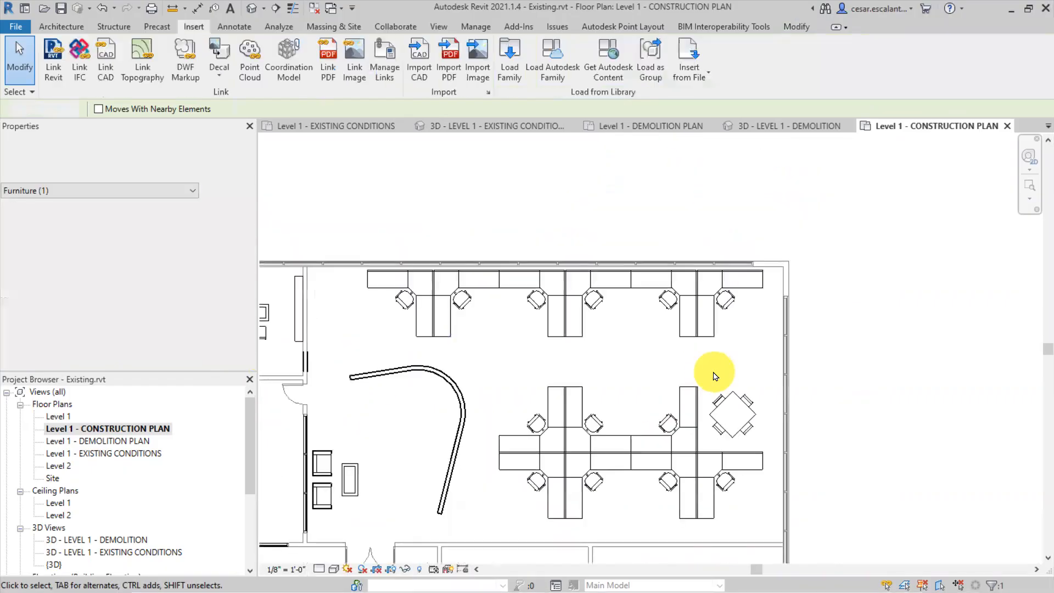
{"action": "left_click", "coordinate": [715, 376]}
{"action": "scroll", "coordinate": [736, 362], "scroll_direction": "down", "scroll_amount": 1}
{"action": "mouse_move", "coordinate": [753, 353]}
{"action": "middle_mouse_down"}
{"action": "mouse_move", "coordinate": [944, 341]}
{"action": "mouse_move", "coordinate": [765, 348]}
{"action": "middle_mouse_up"}
{"action": "scroll", "coordinate": [765, 347], "scroll_direction": "up", "scroll_amount": 2}
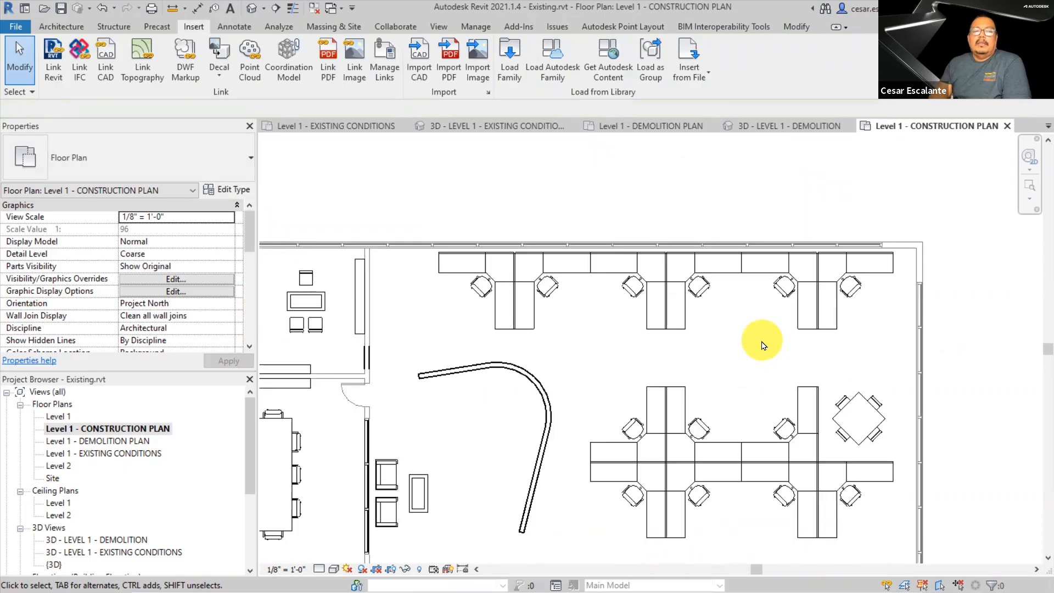
Examine the ungrouped storefront curtain wall beside the conference room and the surrounding furniture layout
{"action": "middle_click_drag", "start_coordinate": [466, 442], "coordinate": [666, 339]}
{"action": "scroll", "coordinate": [584, 367], "scroll_direction": "up", "scroll_amount": 3}
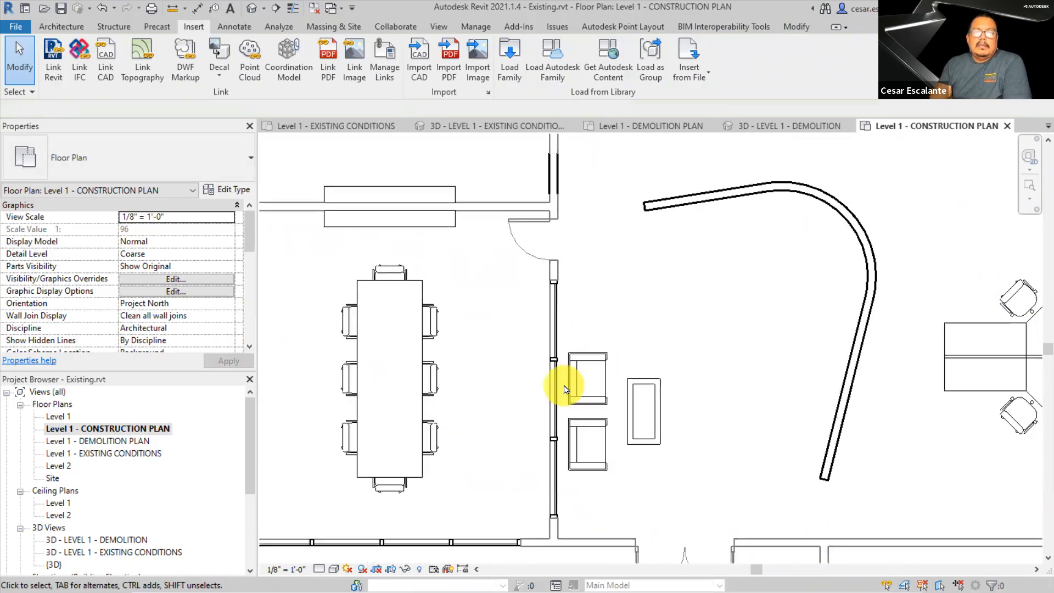
{"action": "scroll", "coordinate": [565, 389], "scroll_direction": "up", "scroll_amount": 1}
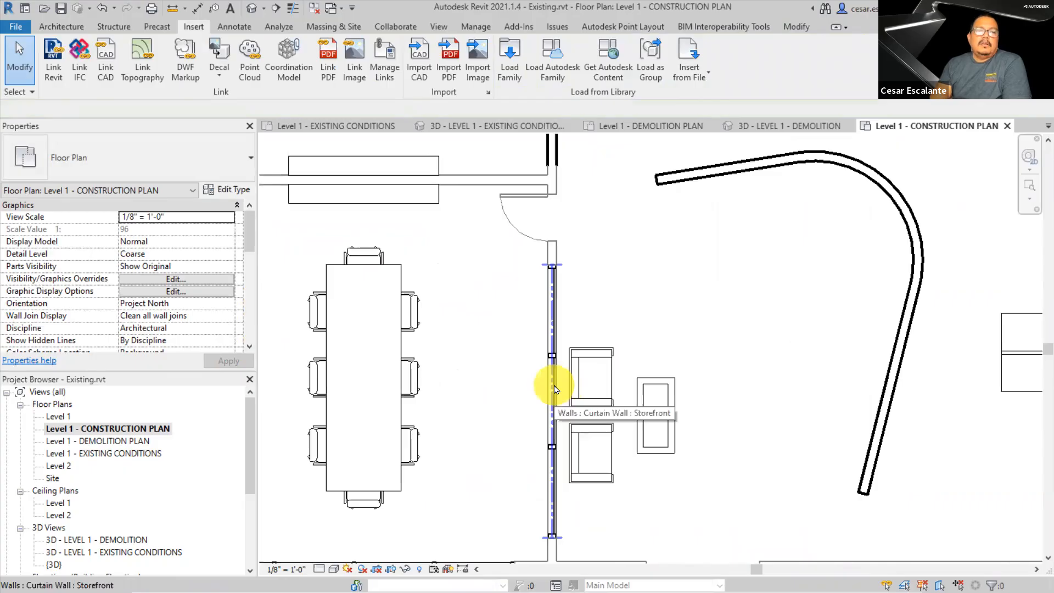
{"action": "scroll", "coordinate": [555, 383], "scroll_direction": "down", "scroll_amount": 4}
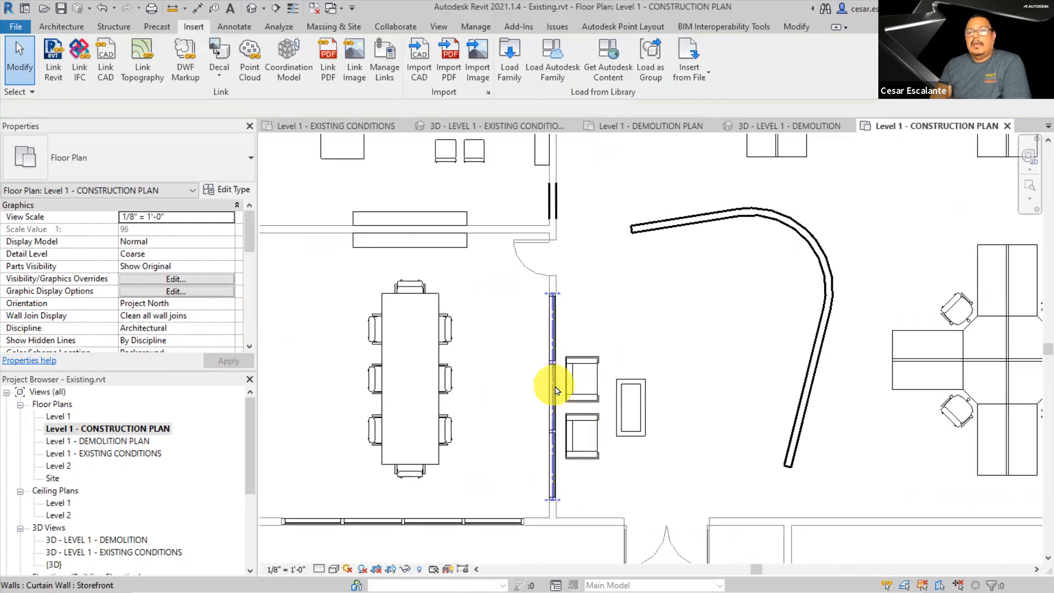
{"action": "middle_click_drag", "start_coordinate": [678, 353], "coordinate": [569, 372]}
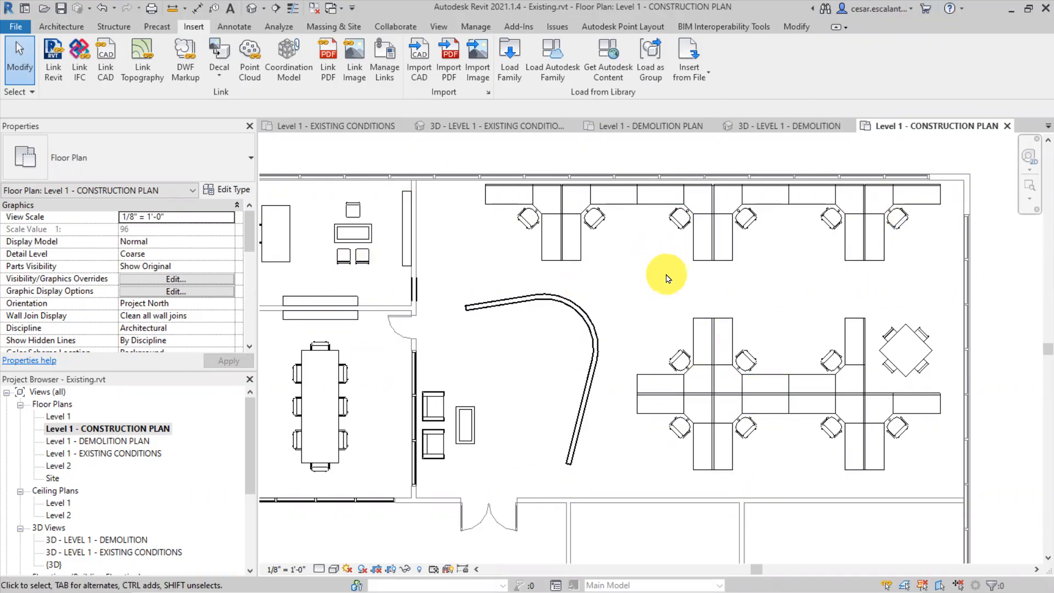
{"action": "scroll", "coordinate": [818, 303], "scroll_direction": "down", "scroll_amount": 1}
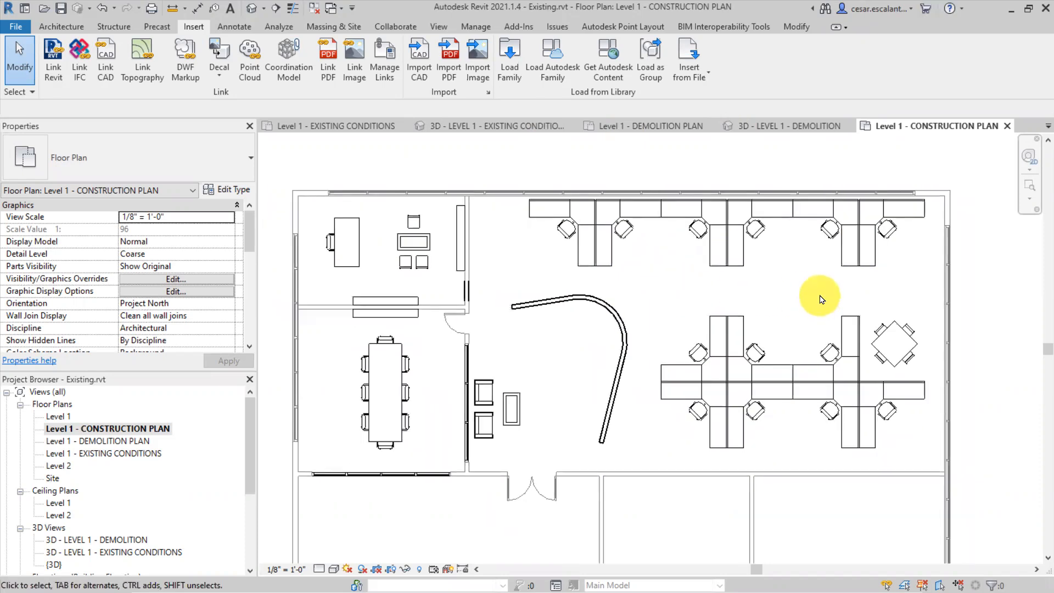
{"action": "scroll", "coordinate": [815, 297], "scroll_direction": "up", "scroll_amount": 2}
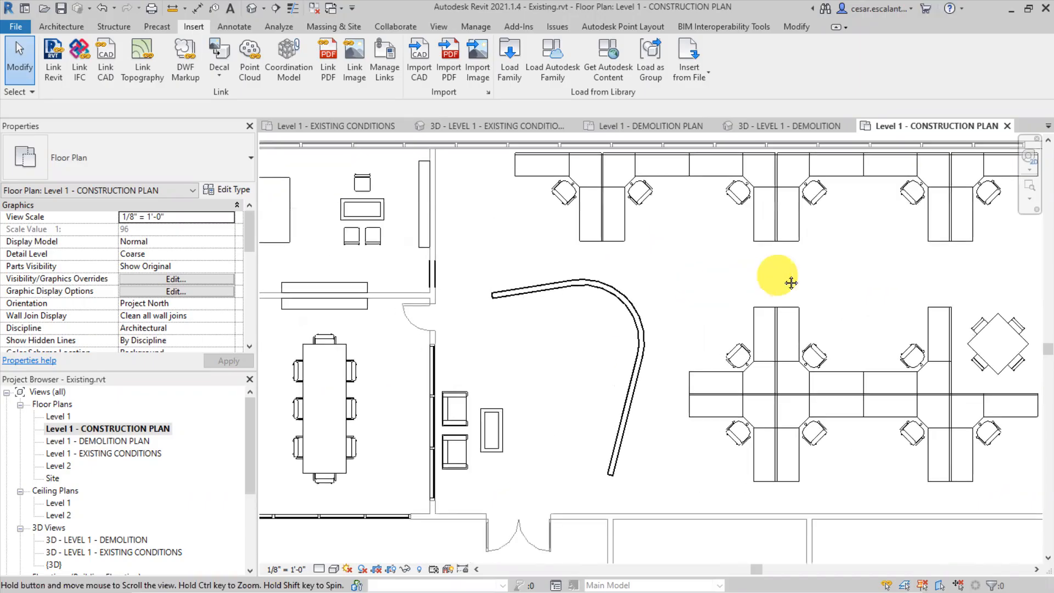
{"action": "middle_click_drag", "start_coordinate": [791, 283], "coordinate": [803, 282]}
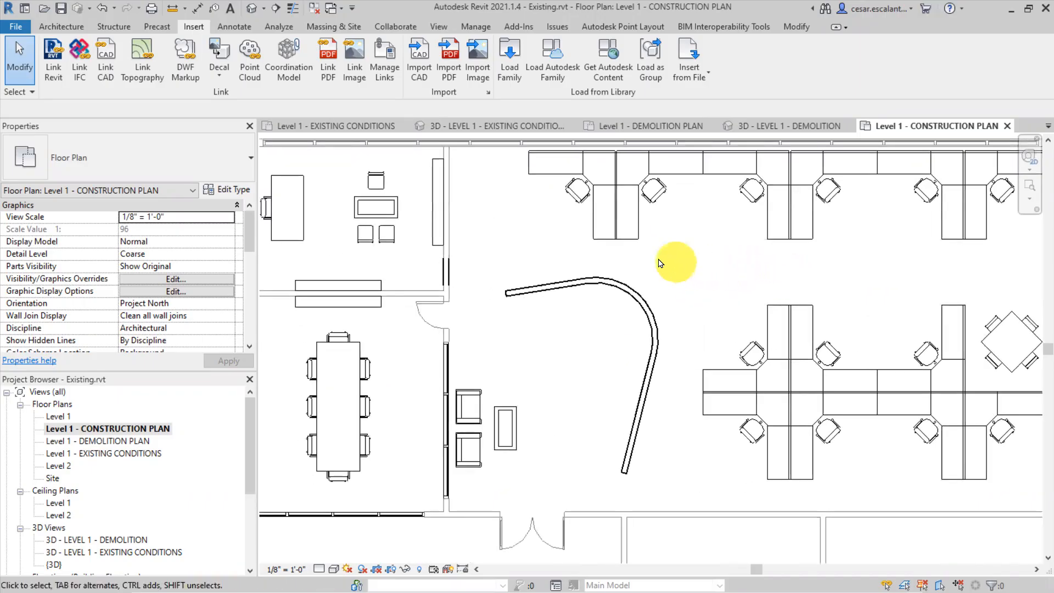
Undo the ungrouping, select the Phase 1 model group to check it, and clear the selection
{"action": "left_click", "coordinate": [100, 9]}
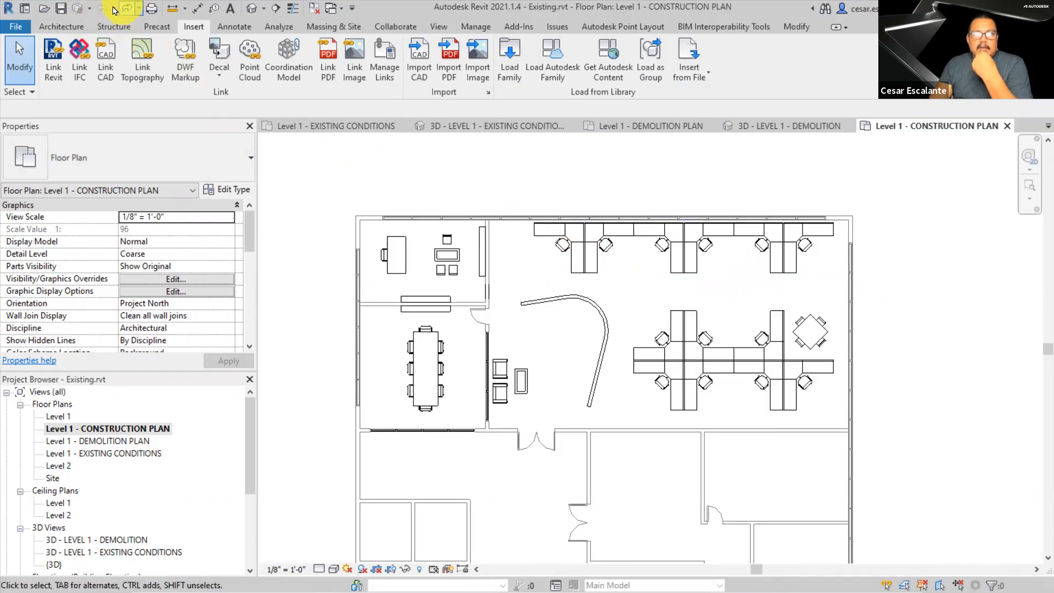
{"action": "left_click", "coordinate": [481, 258]}
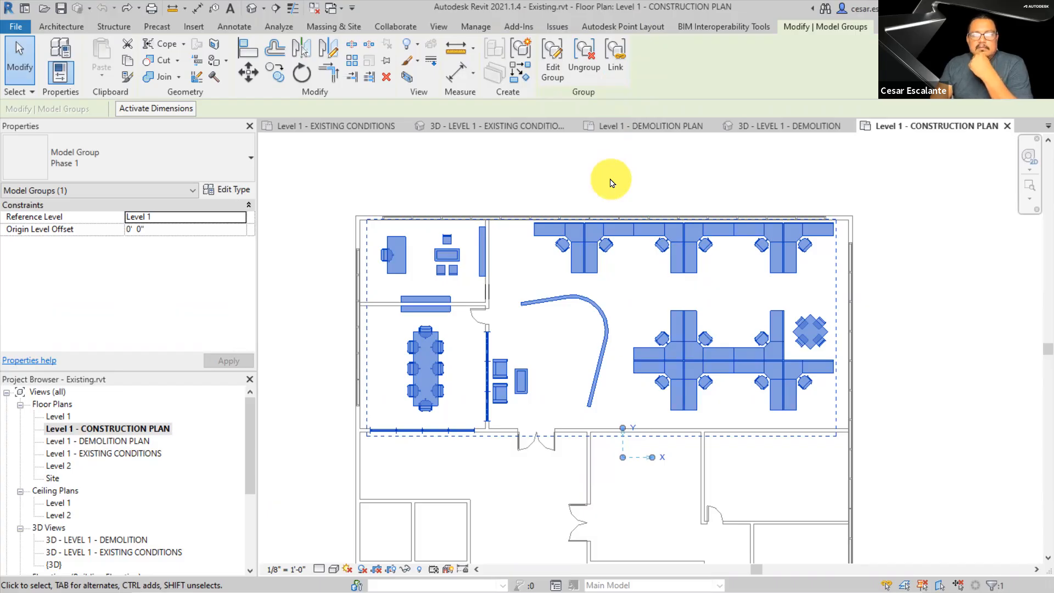
{"action": "left_click", "coordinate": [483, 181]}
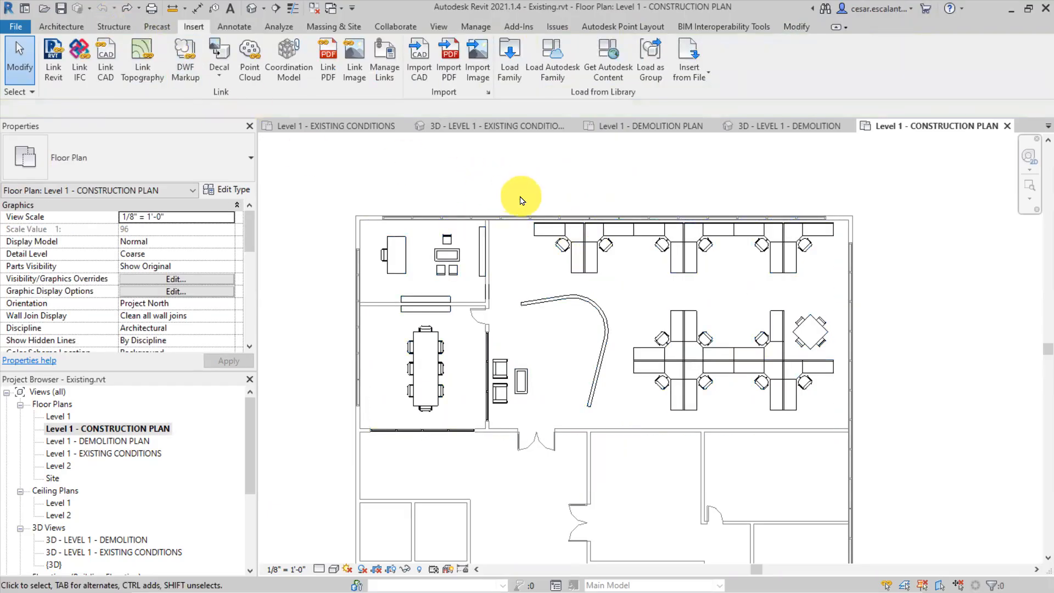
{"action": "left_click", "coordinate": [603, 244]}
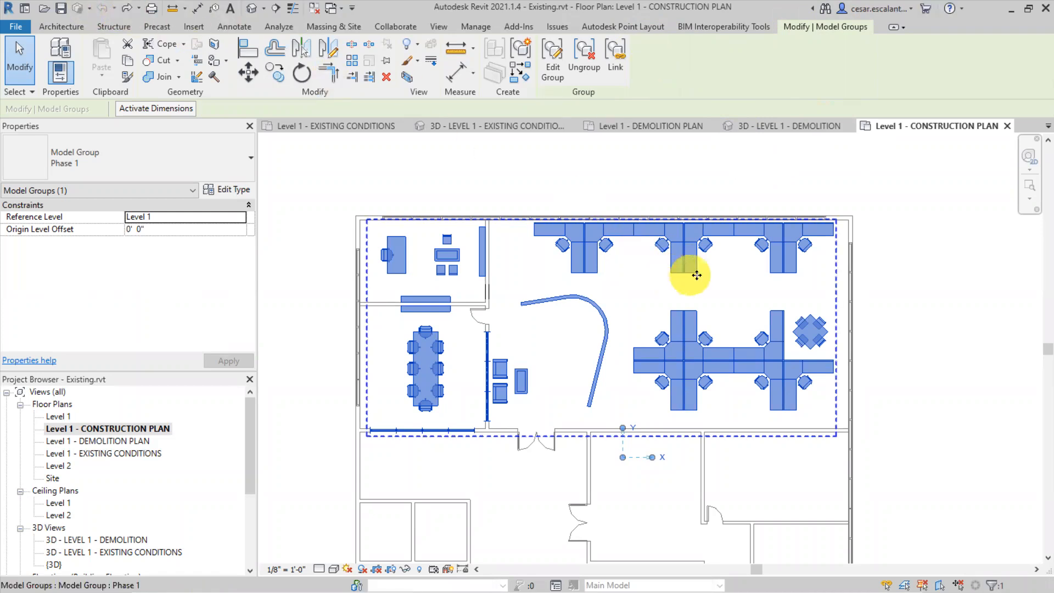
{"action": "scroll", "coordinate": [697, 275], "scroll_direction": "down", "scroll_amount": 2}
{"action": "left_click", "coordinate": [845, 287]}
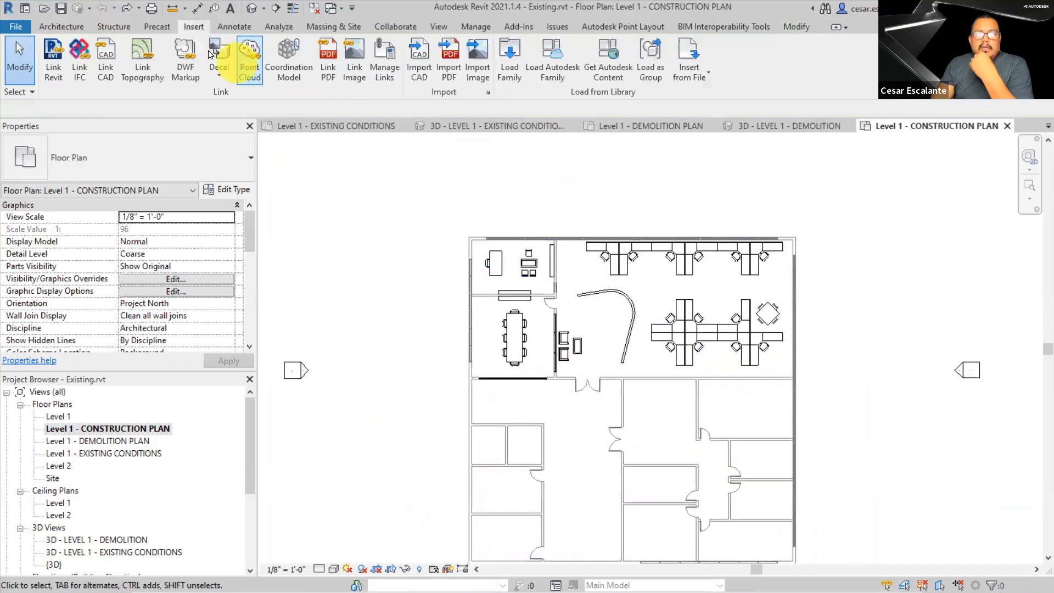
Link Phase 1.rvt into the project again with Auto - Internal Origin to Internal Origin positioning
{"action": "left_click", "coordinate": [386, 72]}
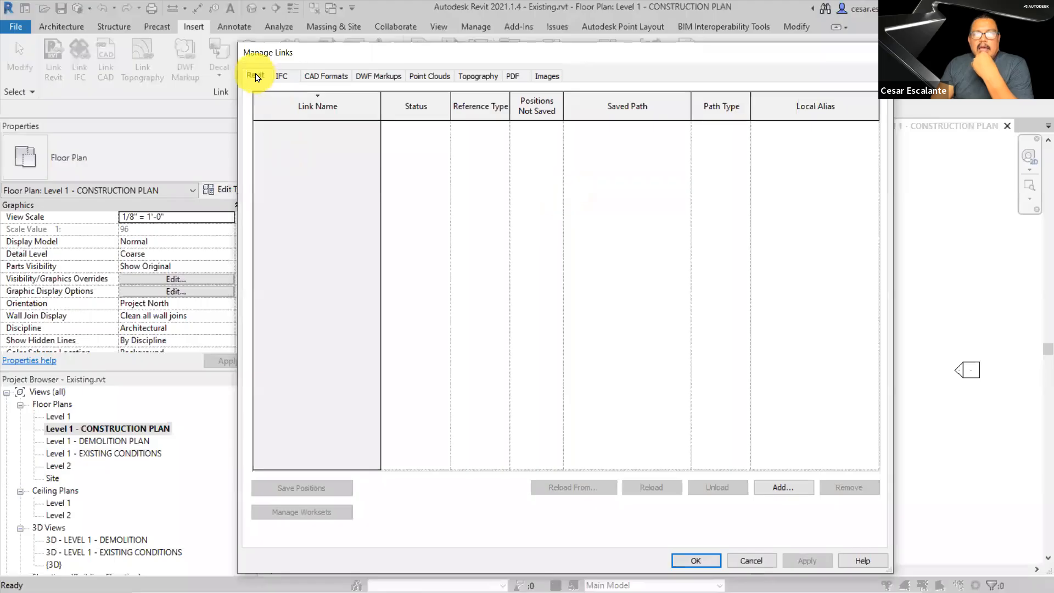
{"action": "left_click", "coordinate": [782, 487]}
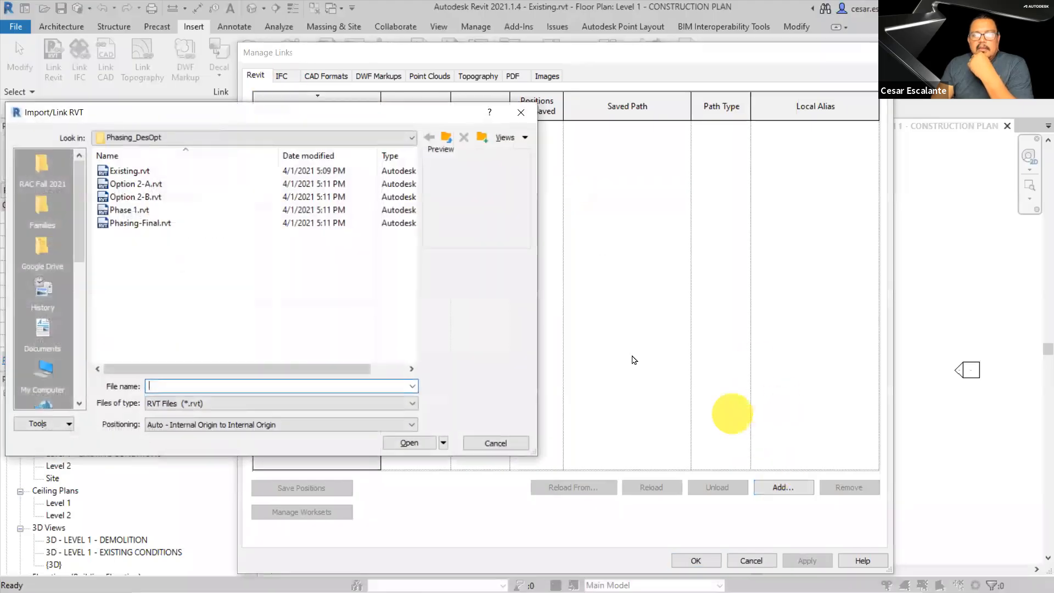
{"action": "left_click", "coordinate": [131, 209]}
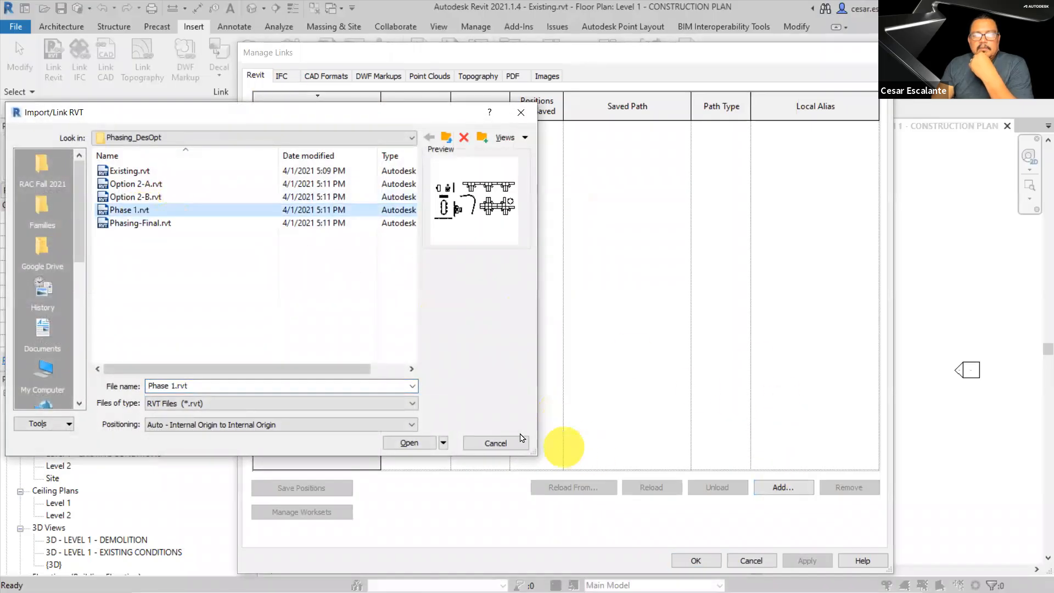
{"action": "left_click", "coordinate": [409, 442]}
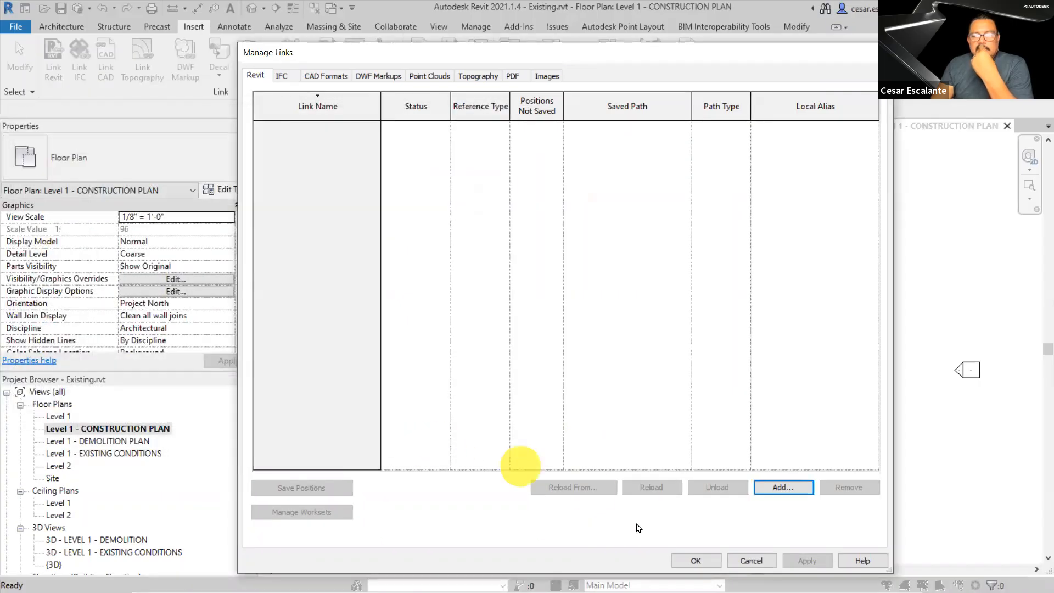
{"action": "left_click", "coordinate": [695, 560]}
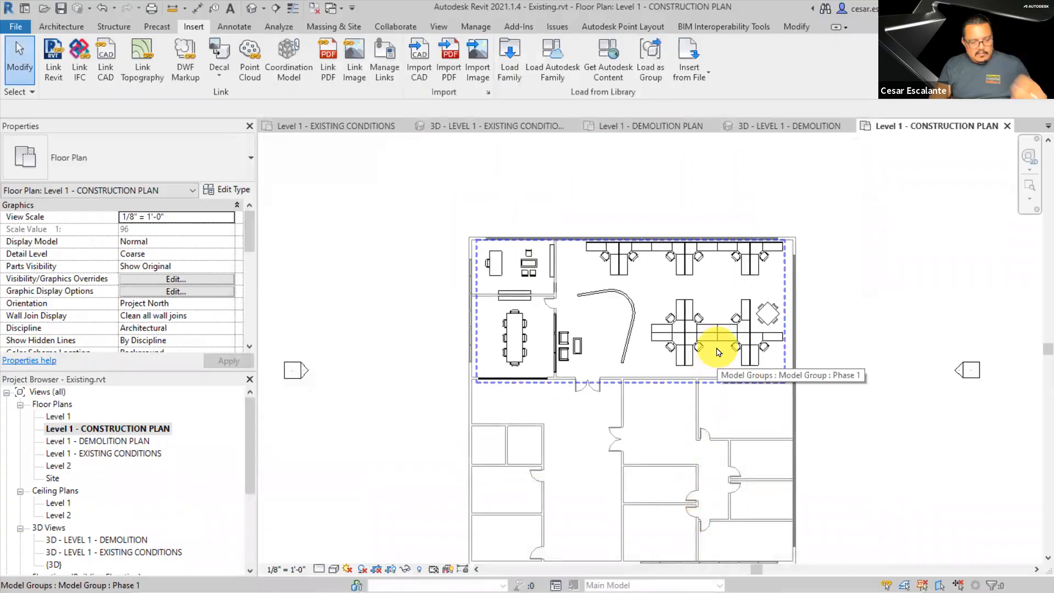
Move the Phase 1 model group aside from the linked model, and select the Phase 1.rvt link in its original location
{"action": "key", "text": "Tab"}
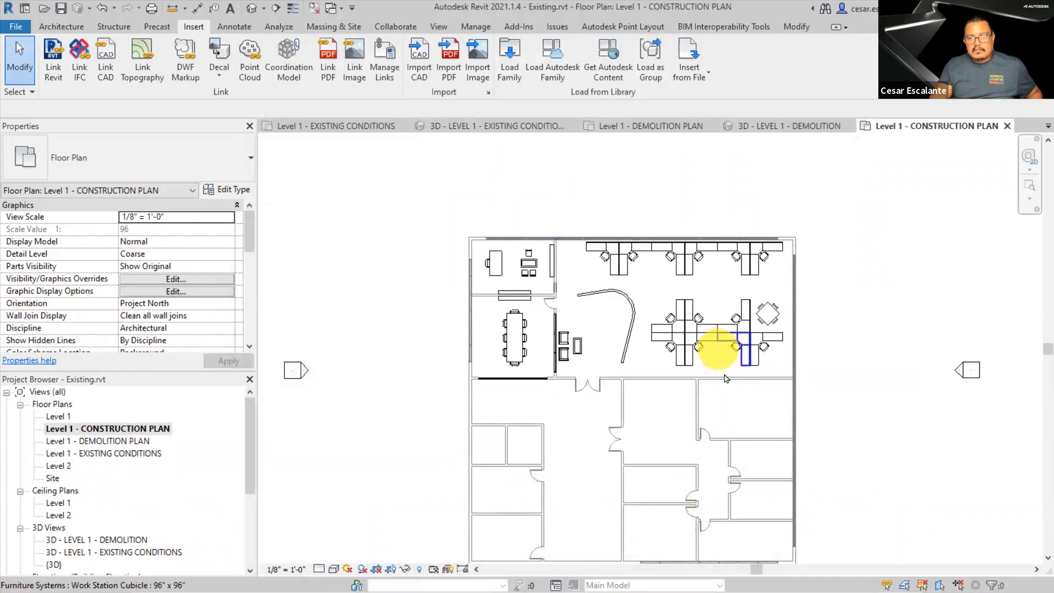
{"action": "left_click", "coordinate": [766, 346]}
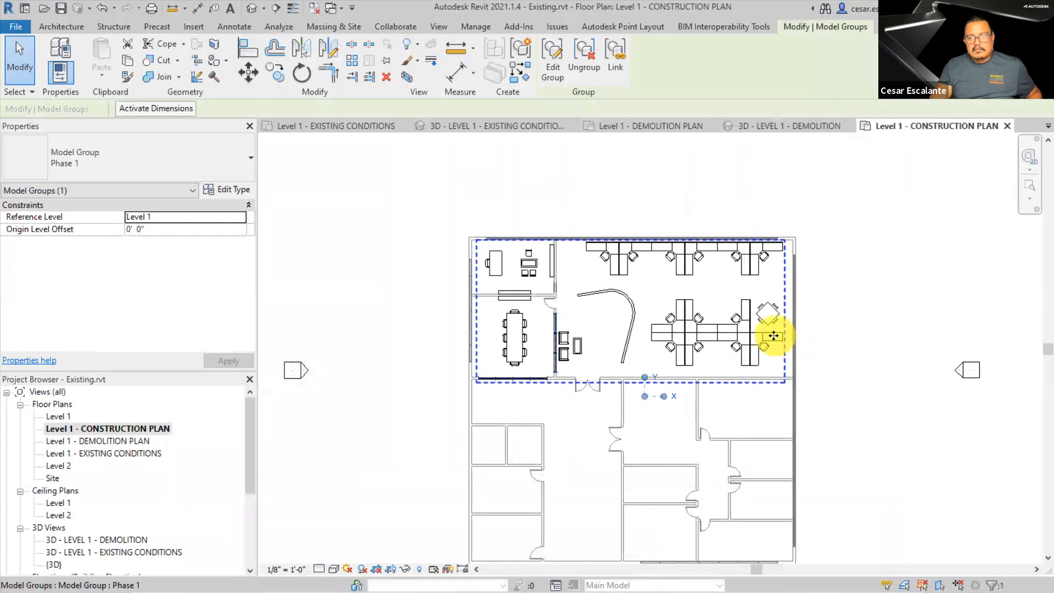
{"action": "left_click_drag", "start_coordinate": [777, 340], "coordinate": [870, 369]}
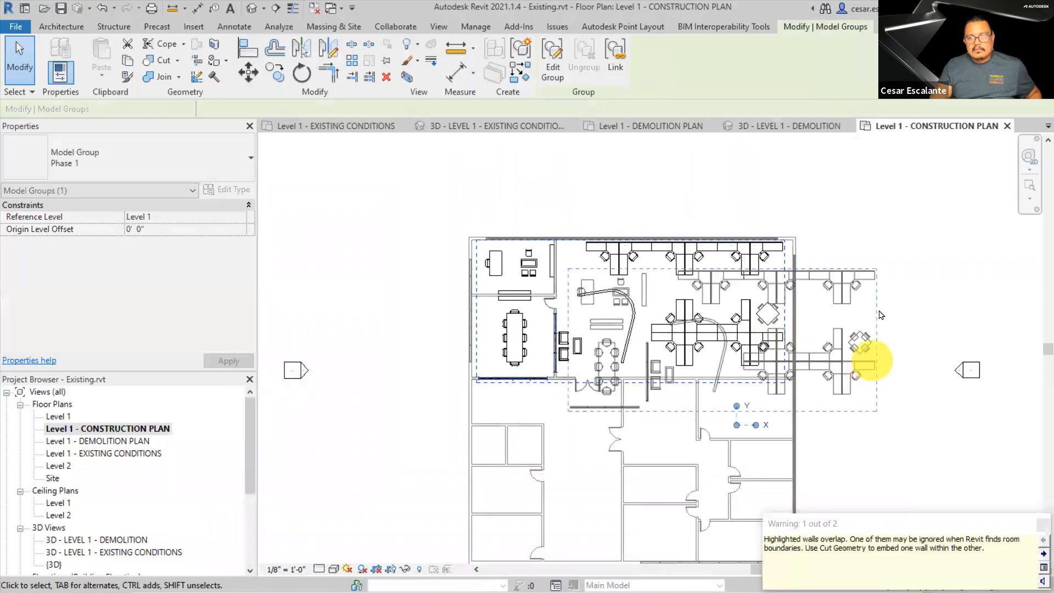
{"action": "left_click", "coordinate": [863, 243]}
{"action": "left_click", "coordinate": [705, 260]}
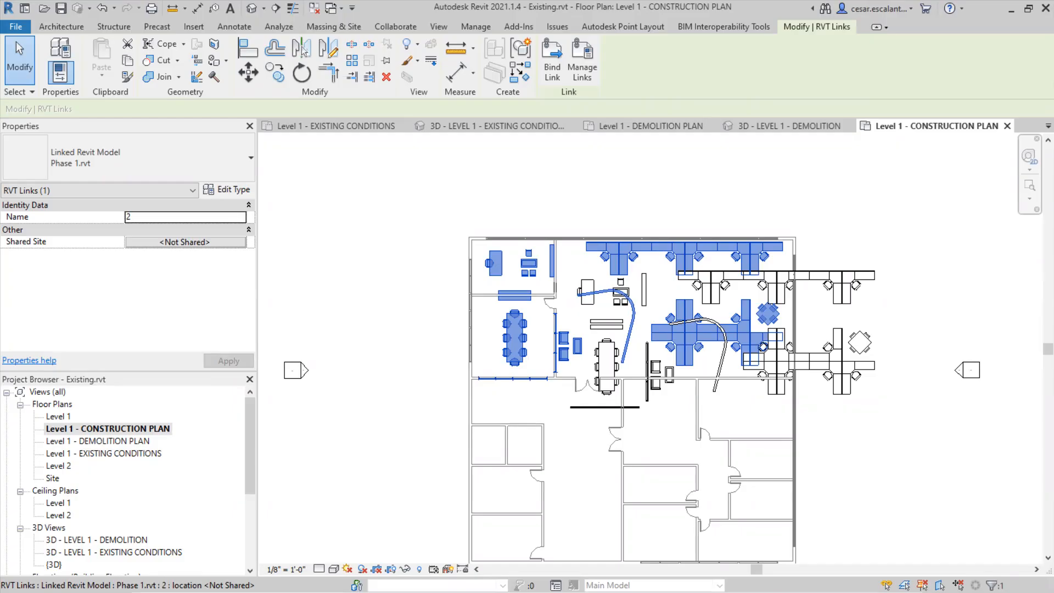
Switch to the browser, read the search answer on how to bind links in Revit LT, and close the browser window
{"action": "key", "text": "alt+Tab"}
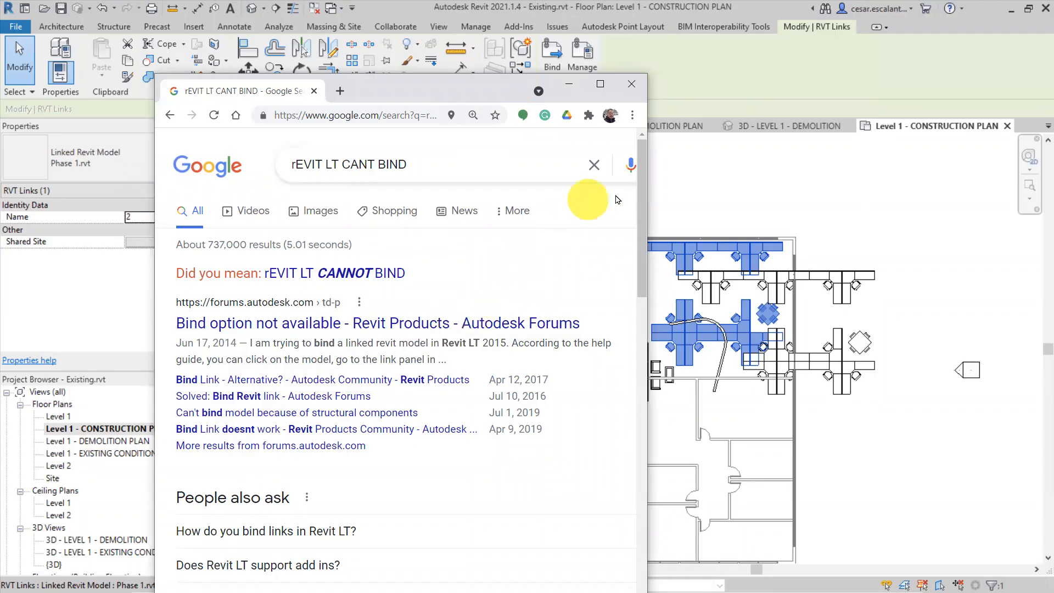
{"action": "scroll", "coordinate": [470, 324], "scroll_direction": "down", "scroll_amount": 2}
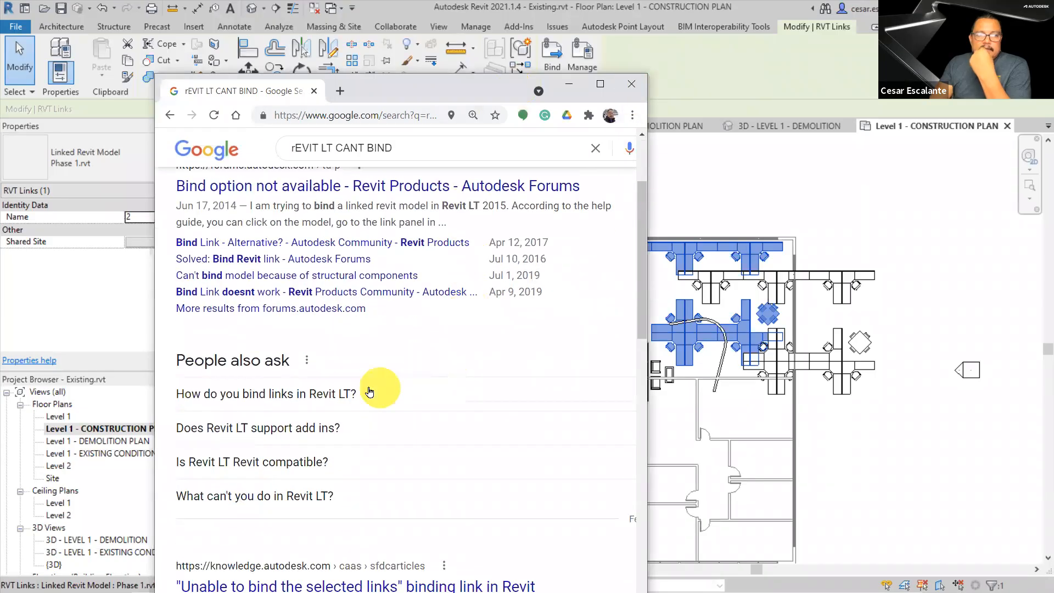
{"action": "left_click", "coordinate": [332, 393]}
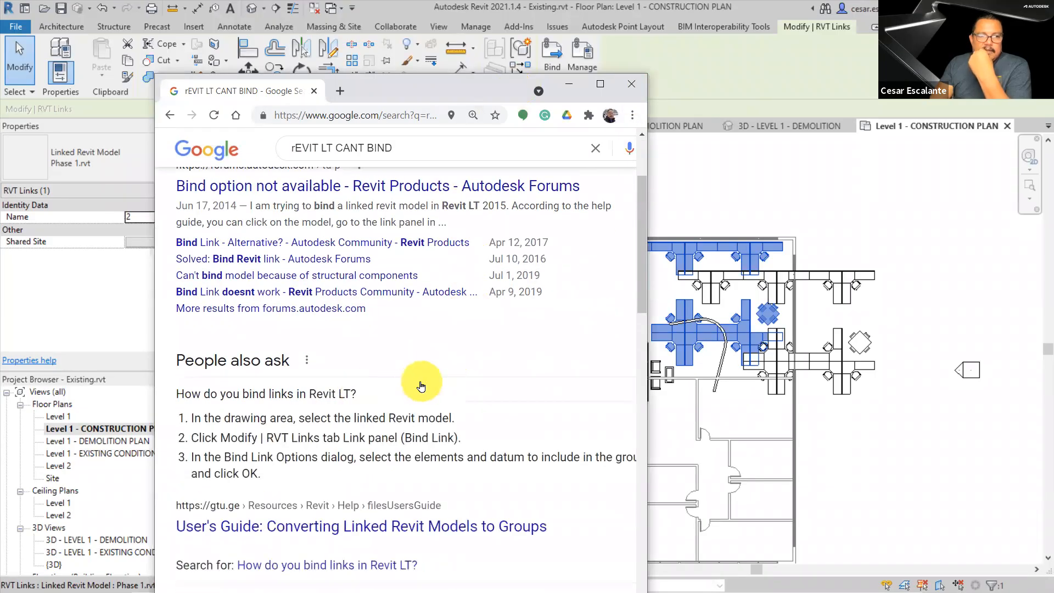
{"action": "scroll", "coordinate": [421, 387], "scroll_direction": "down", "scroll_amount": 2}
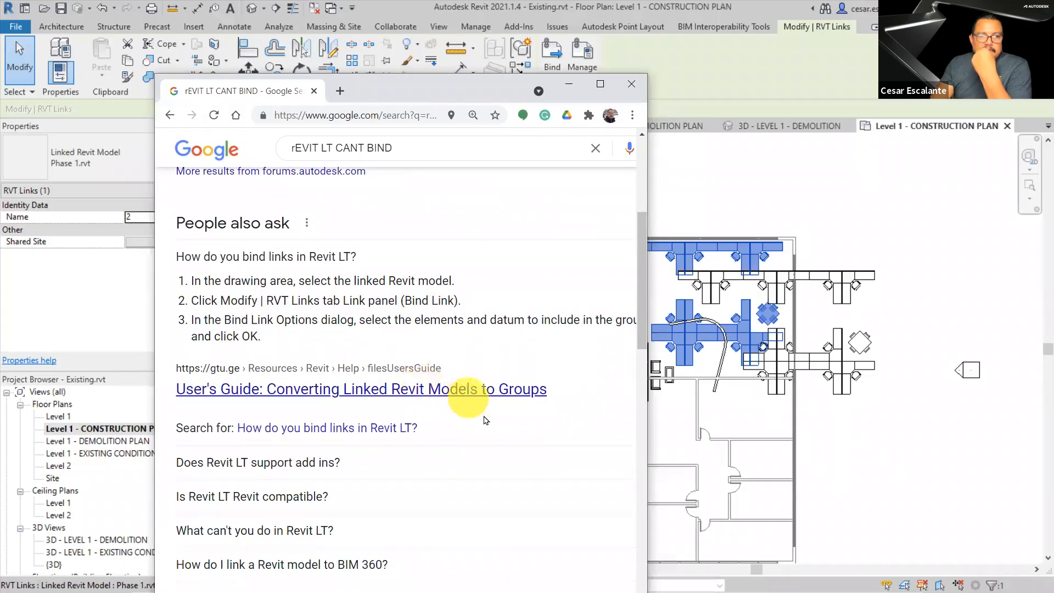
{"action": "scroll", "coordinate": [501, 432], "scroll_direction": "up", "scroll_amount": 1}
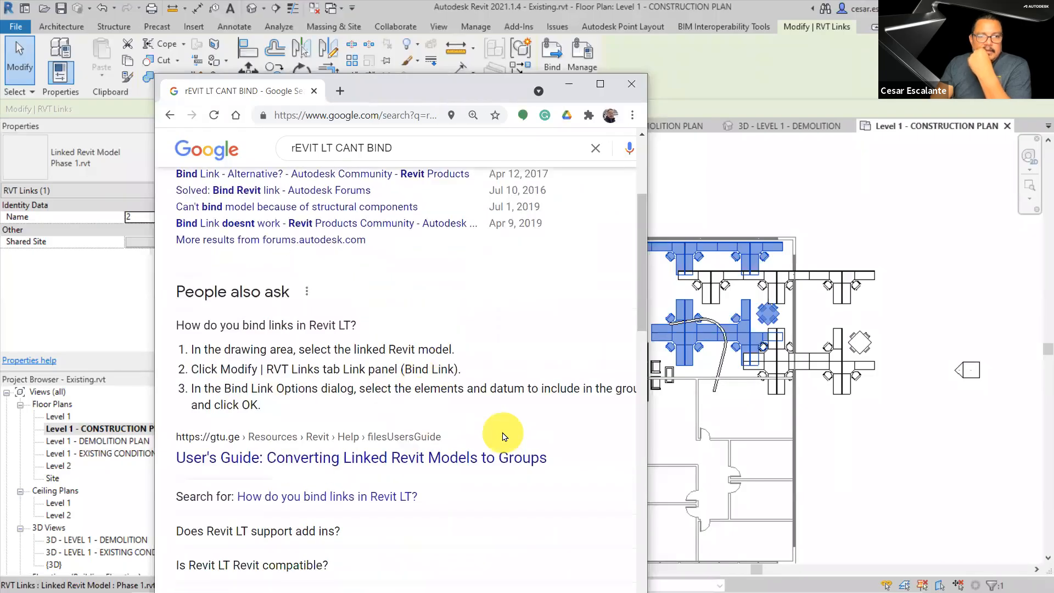
{"action": "left_click", "coordinate": [632, 83]}
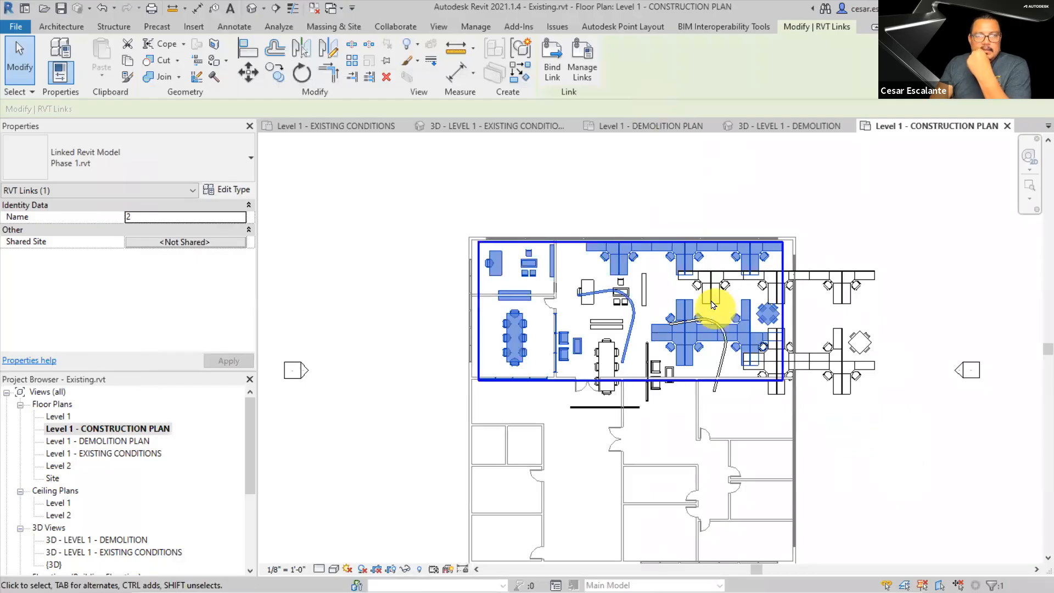
Locate Phase 1.rvt under the project's Revit links and review the commands available for it, without applying any
{"action": "left_click_drag", "start_coordinate": [250, 482], "coordinate": [251, 591]}
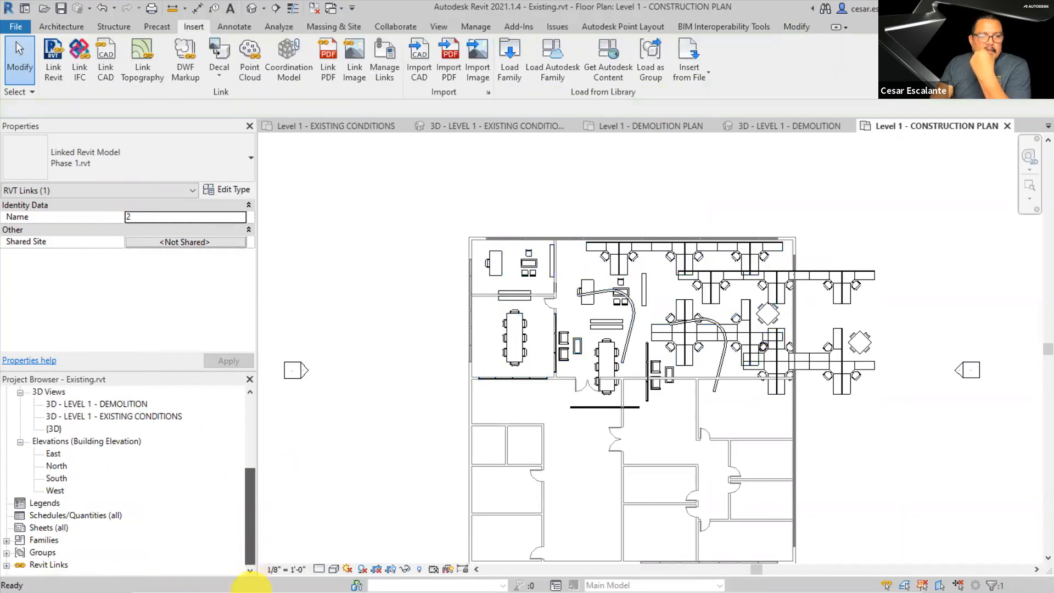
{"action": "left_click", "coordinate": [6, 552]}
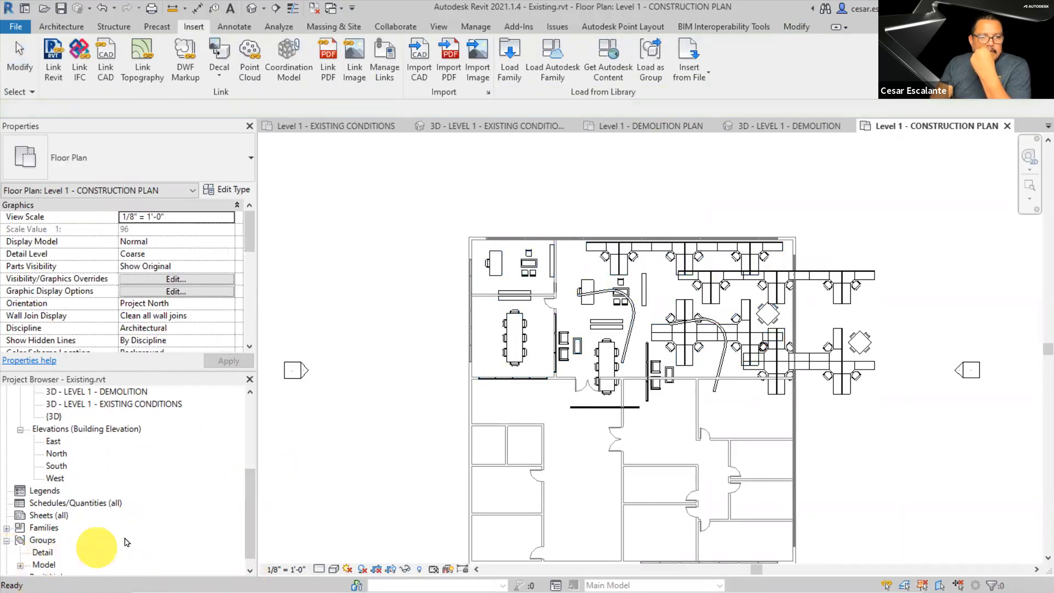
{"action": "left_click", "coordinate": [6, 565]}
{"action": "left_click", "coordinate": [55, 566]}
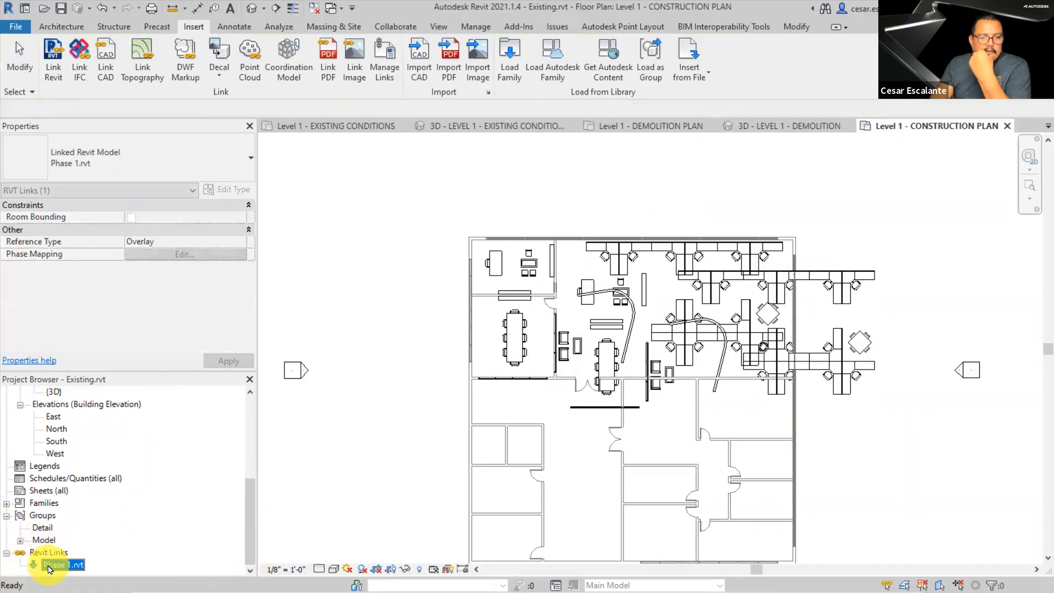
{"action": "right_click", "coordinate": [49, 568]}
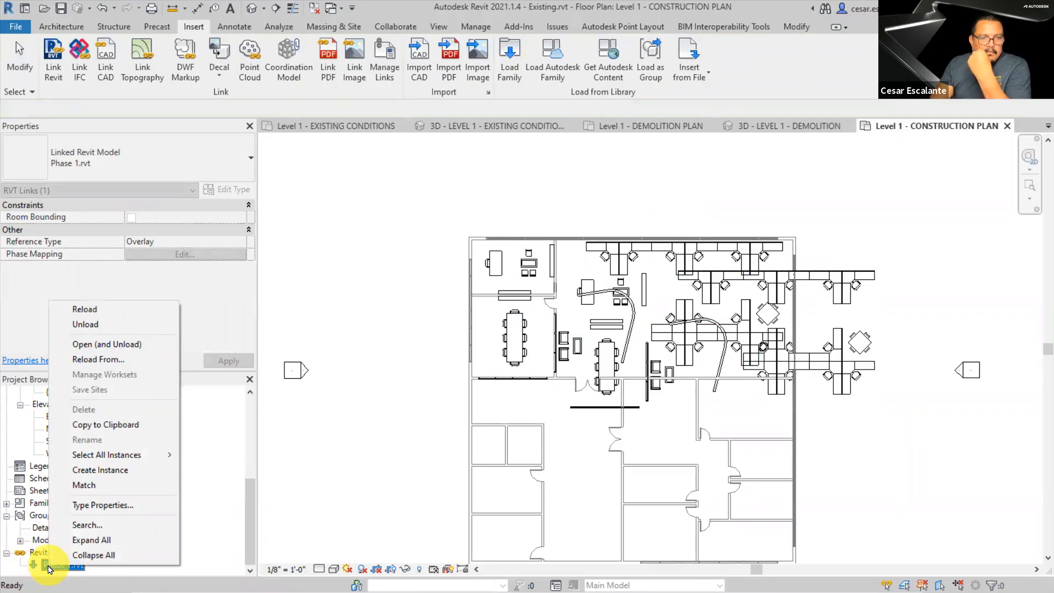
{"action": "left_click", "coordinate": [948, 445]}
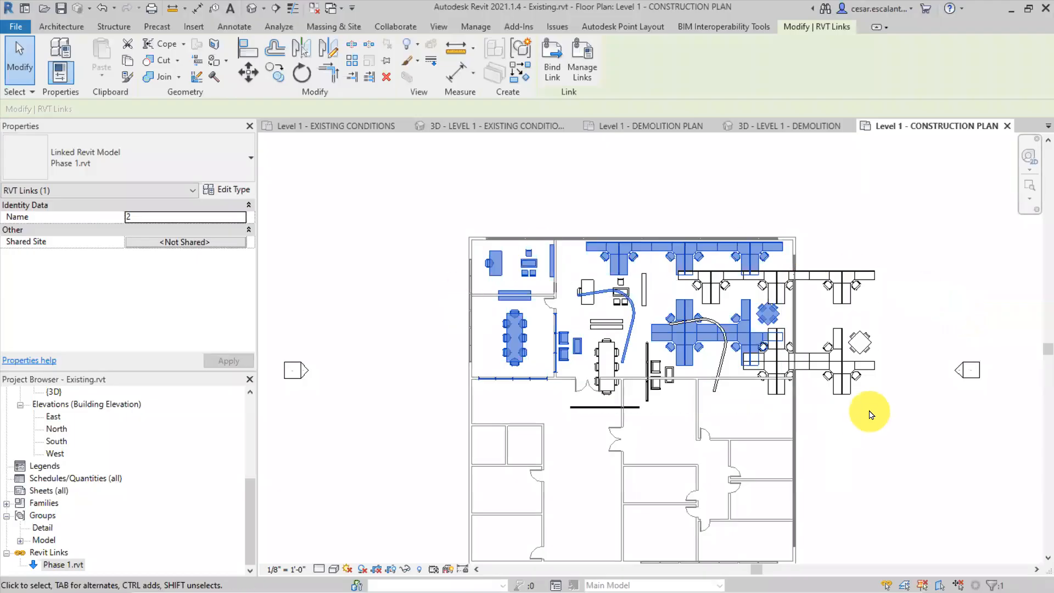
Undo the move of the Phase 1 model group, and ungroup the model group into individual elements
{"action": "left_click", "coordinate": [107, 12]}
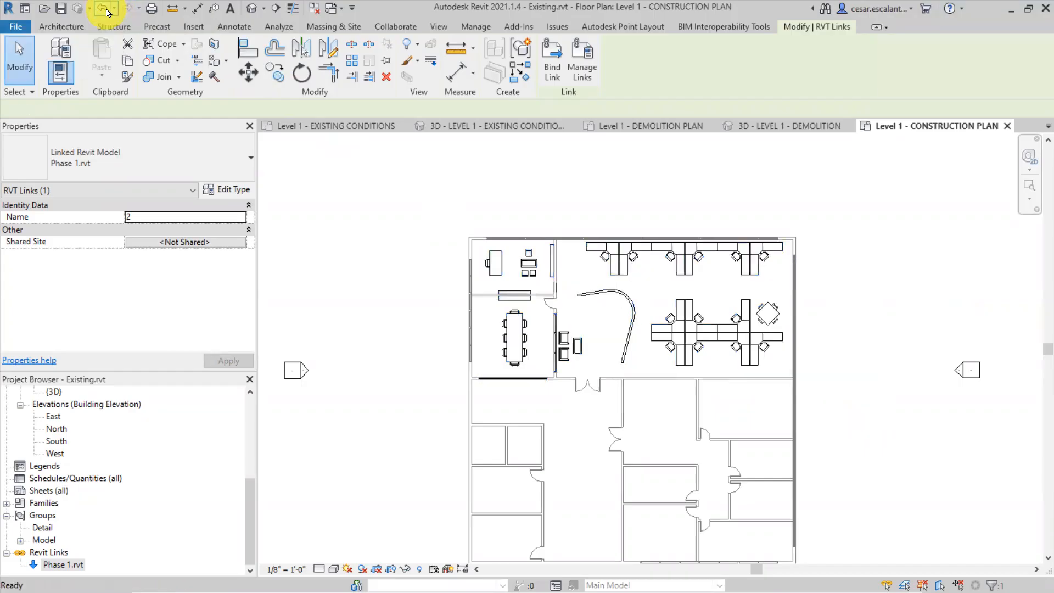
{"action": "left_click", "coordinate": [737, 346]}
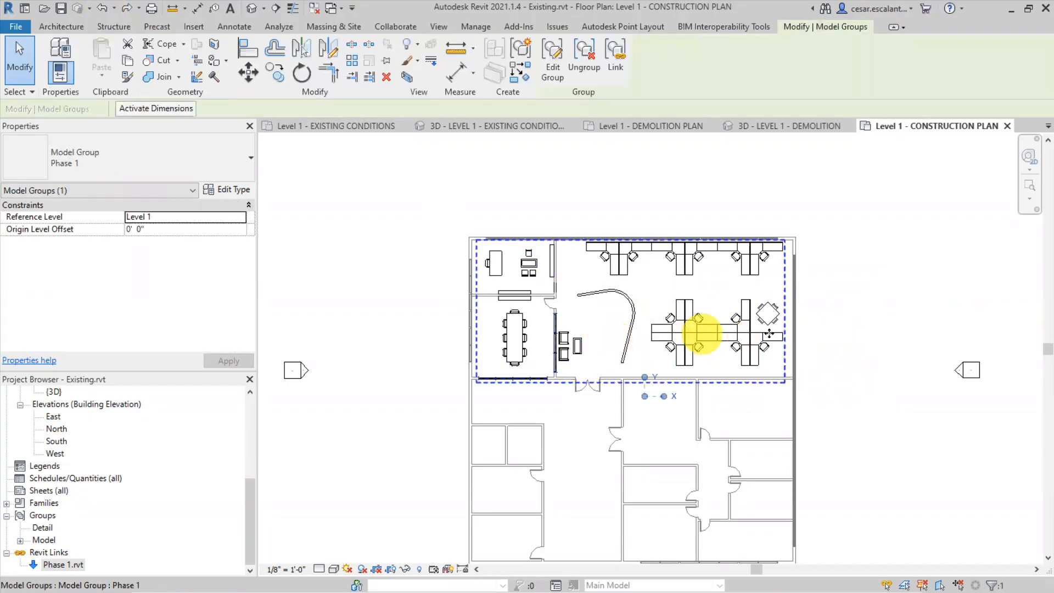
{"action": "left_click", "coordinate": [586, 61]}
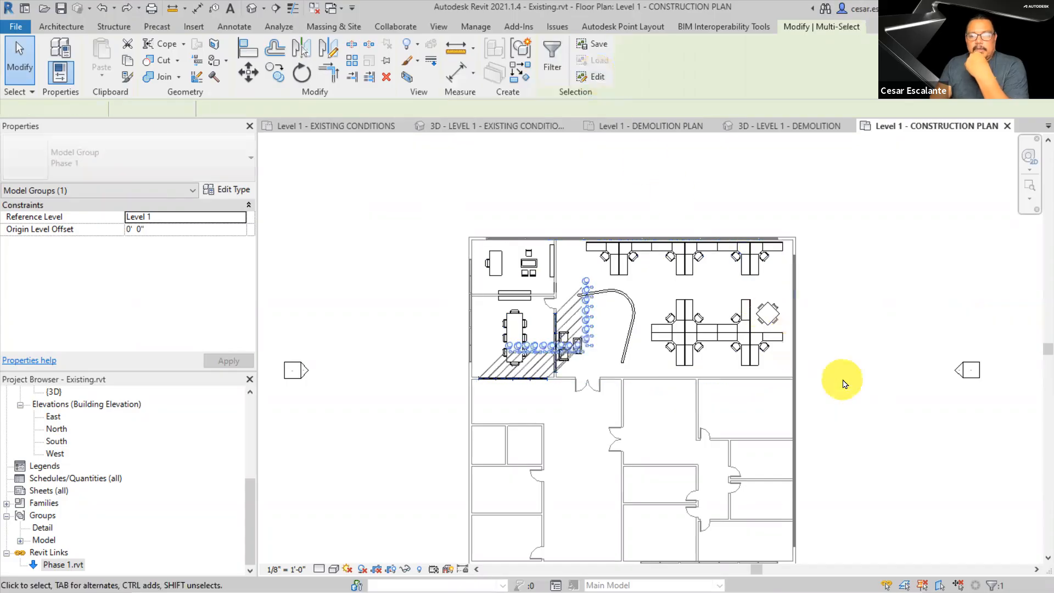
Inspect the ungrouped storefront curtain wall beside the conference room and the surrounding furniture layout
{"action": "scroll", "coordinate": [709, 360], "scroll_direction": "up", "scroll_amount": 7}
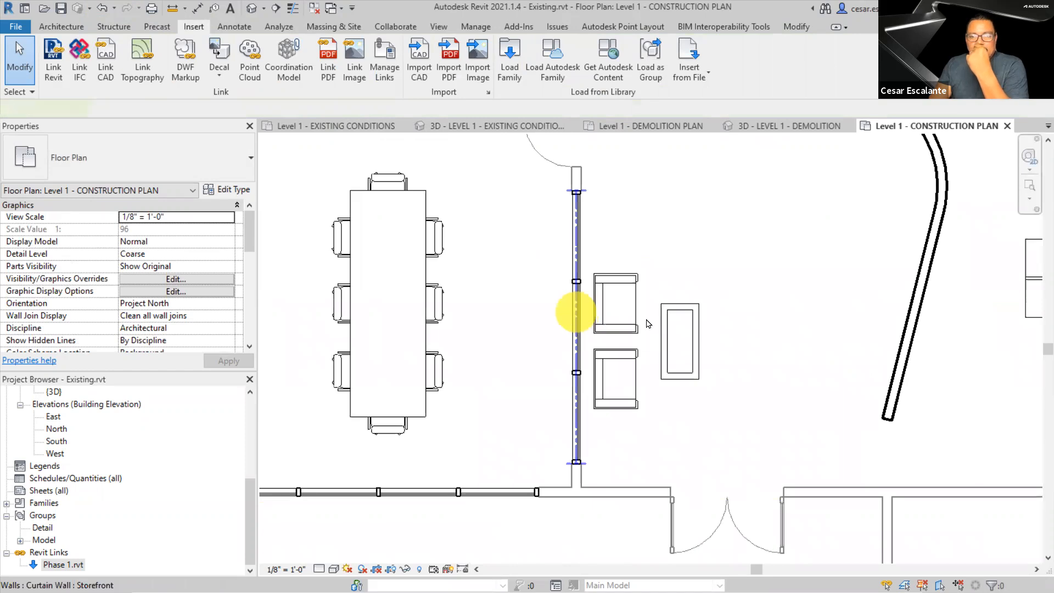
{"action": "left_click", "coordinate": [576, 312]}
{"action": "scroll", "coordinate": [773, 338], "scroll_direction": "down", "scroll_amount": 3}
{"action": "left_click", "coordinate": [792, 373]}
{"action": "scroll", "coordinate": [649, 473], "scroll_direction": "down", "scroll_amount": 1}
{"action": "middle_click_drag", "start_coordinate": [650, 473], "coordinate": [573, 524]}
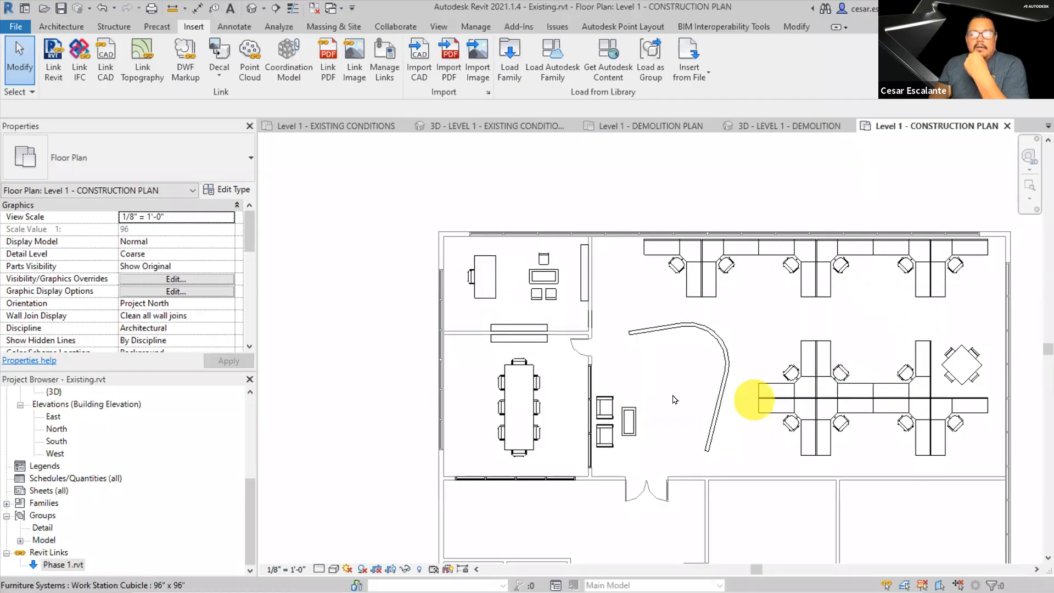
Open the Level 1 - DEMOLITION PLAN and examine the demolished walls on the east and south sides of the conference room
{"action": "left_click_drag", "start_coordinate": [249, 494], "coordinate": [255, 383]}
{"action": "double_click", "coordinate": [122, 441]}
{"action": "middle_click_drag", "start_coordinate": [494, 376], "coordinate": [524, 416]}
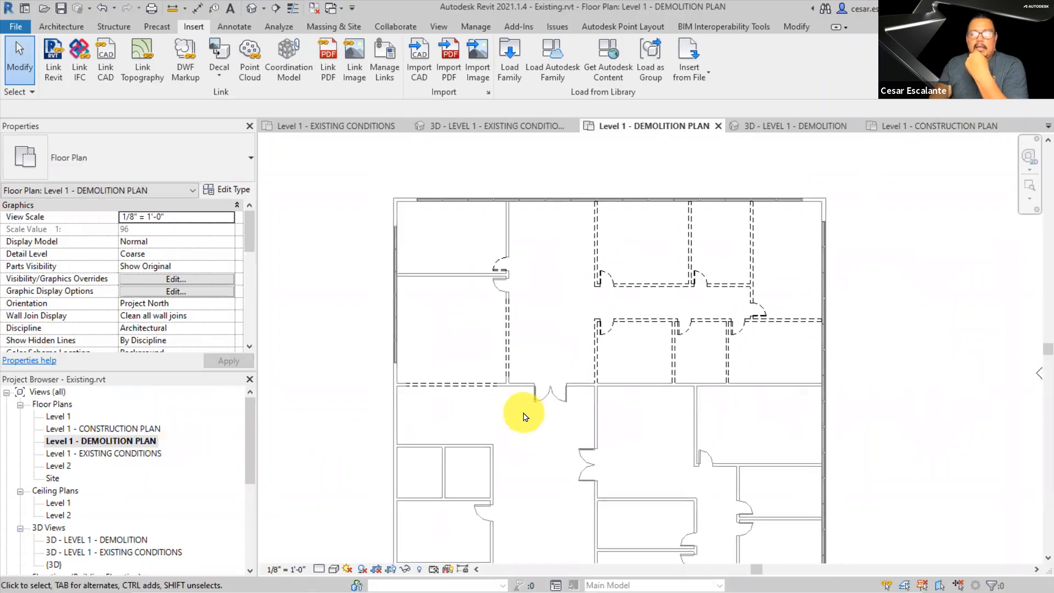
{"action": "mouse_move", "coordinate": [501, 297]}
{"action": "left_mouse_down"}
{"action": "mouse_move", "coordinate": [523, 324]}
{"action": "mouse_move", "coordinate": [531, 375]}
{"action": "left_mouse_up"}
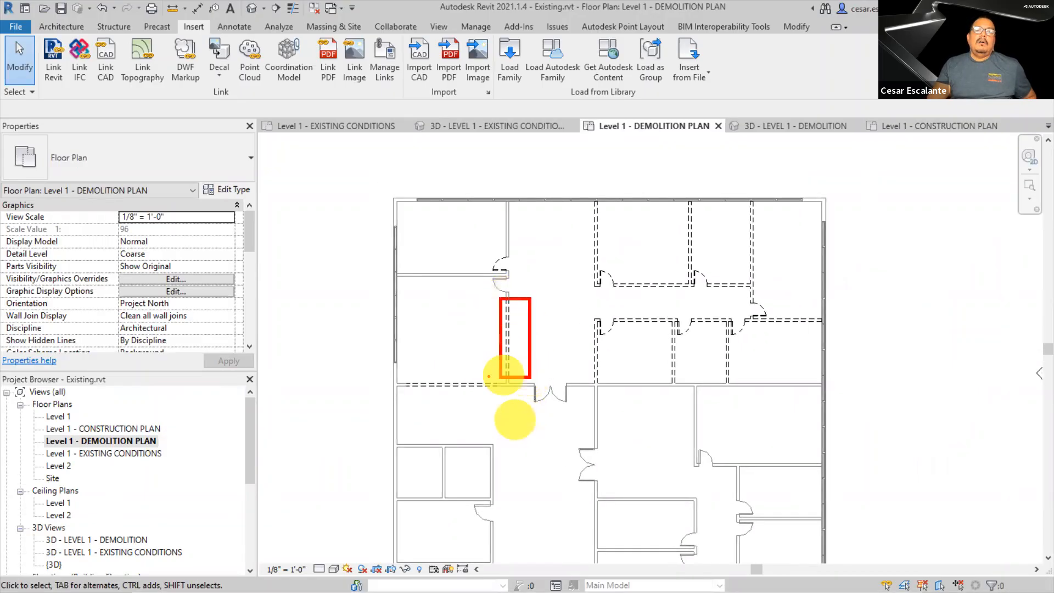
{"action": "left_click_drag", "start_coordinate": [405, 379], "coordinate": [499, 406]}
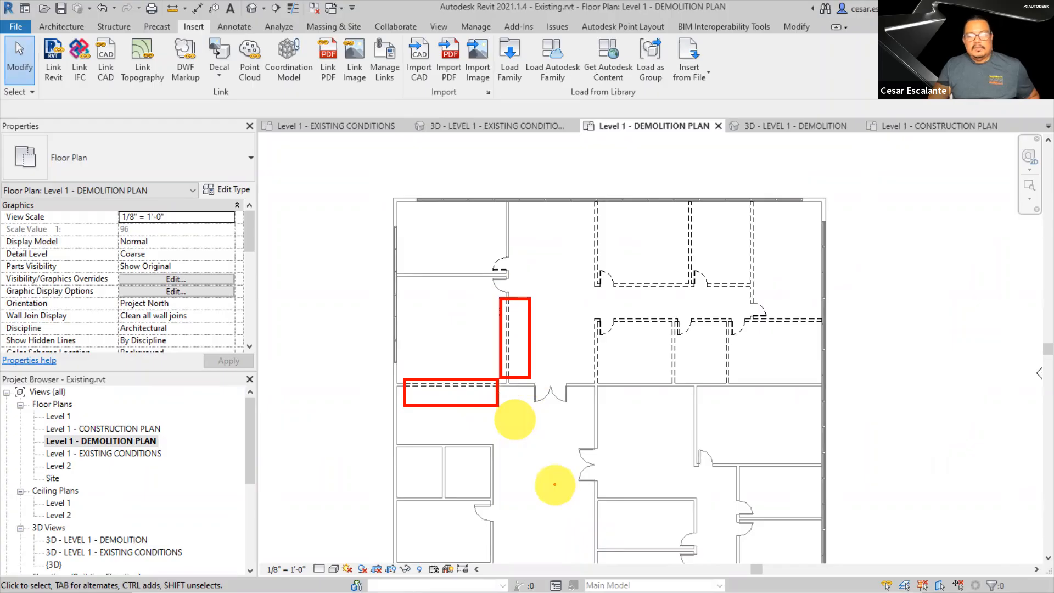
{"action": "key", "text": "Escape"}
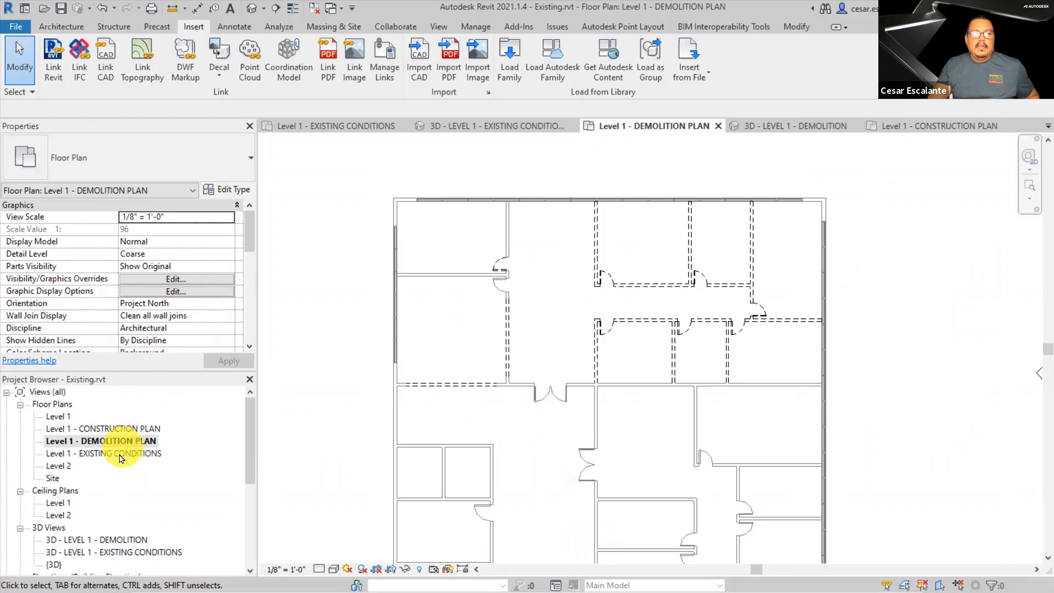
Return to the Level 1 - CONSTRUCTION PLAN and nudge the storefront curtain wall east of the conference room slightly north
{"action": "double_click", "coordinate": [110, 429]}
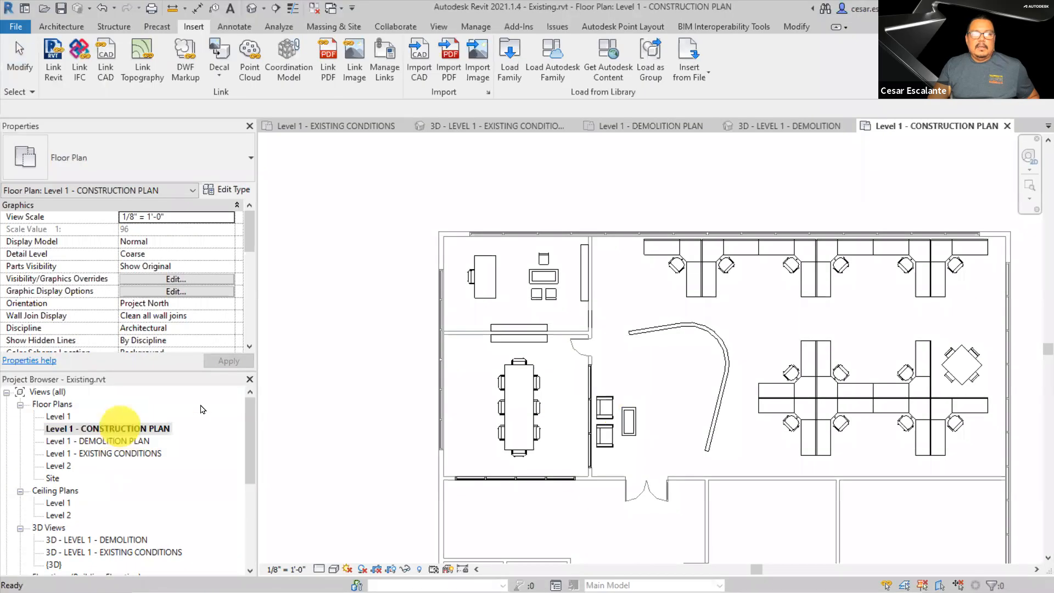
{"action": "scroll", "coordinate": [578, 399], "scroll_direction": "up", "scroll_amount": 2}
{"action": "left_click", "coordinate": [612, 401]}
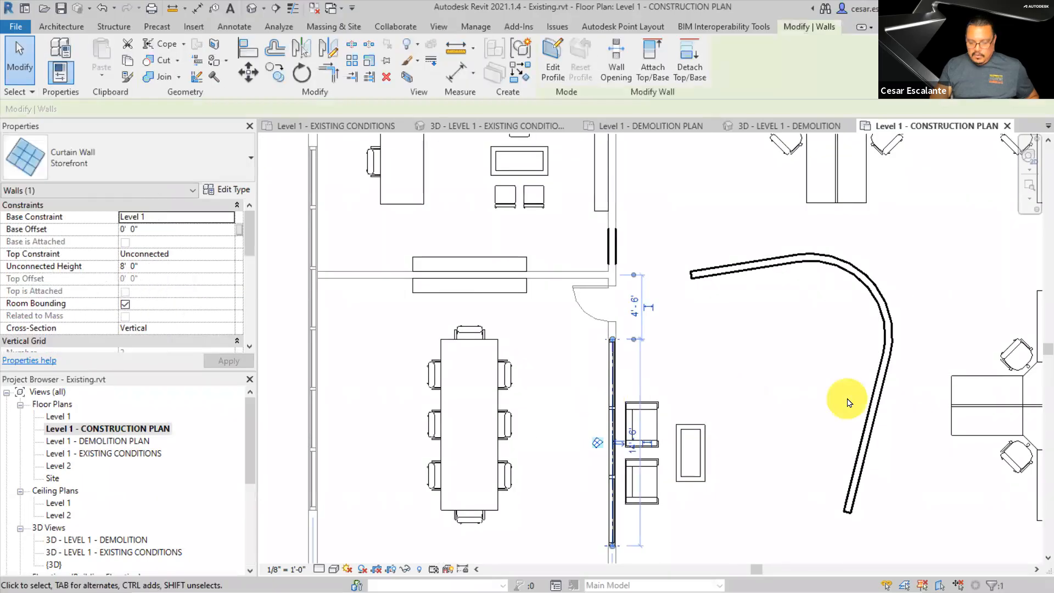
{"action": "key", "text": "Up"}
{"action": "key", "text": "Up"}
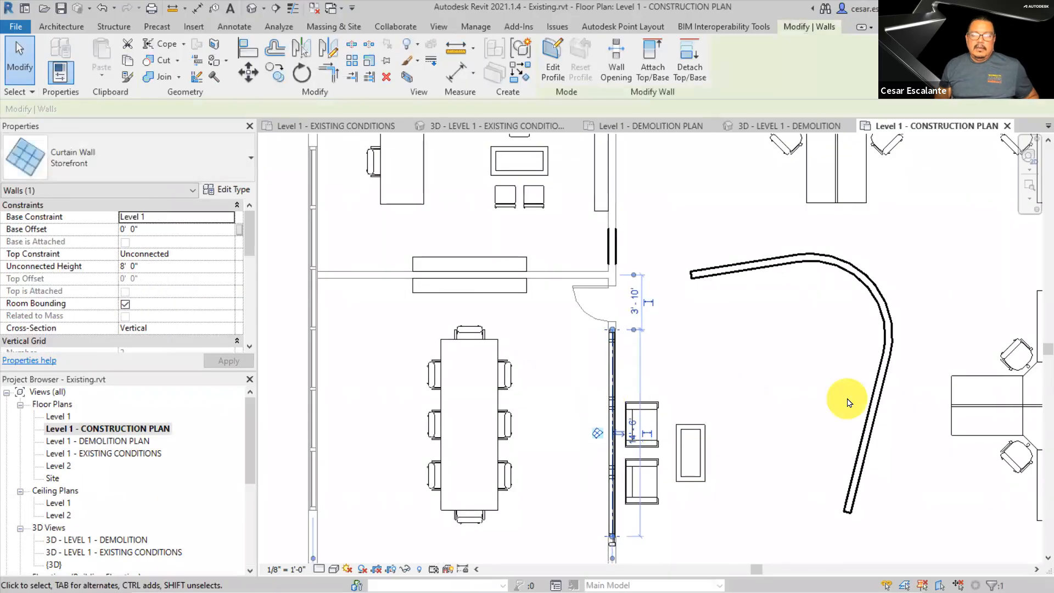
{"action": "left_click", "coordinate": [754, 513]}
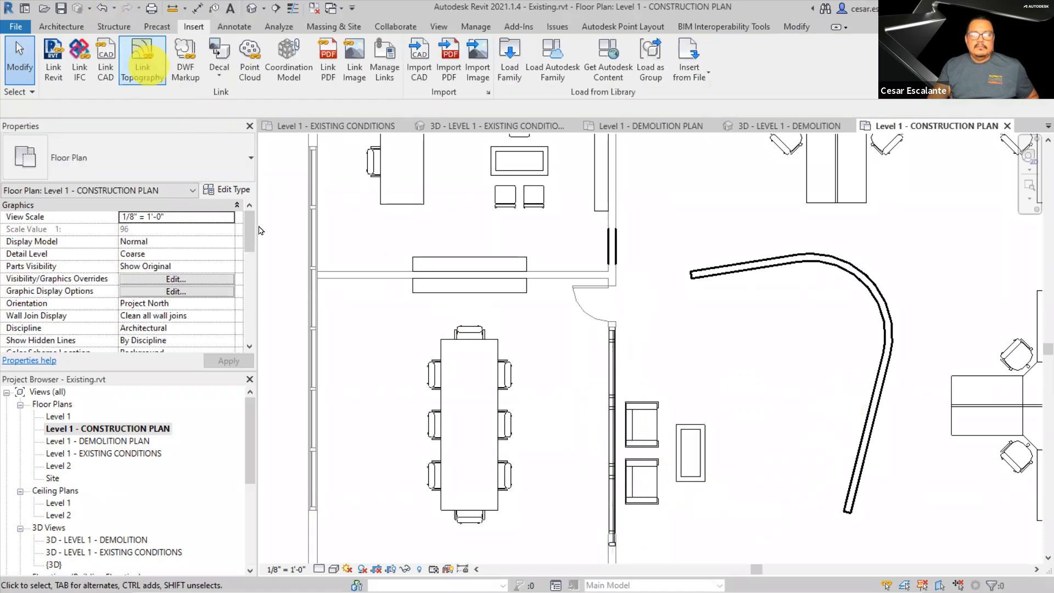
Check the overlap of the Phase 1.rvt link with the ungrouped furniture by selecting across the northeast workstation
{"action": "scroll", "coordinate": [568, 368], "scroll_direction": "down", "scroll_amount": 3}
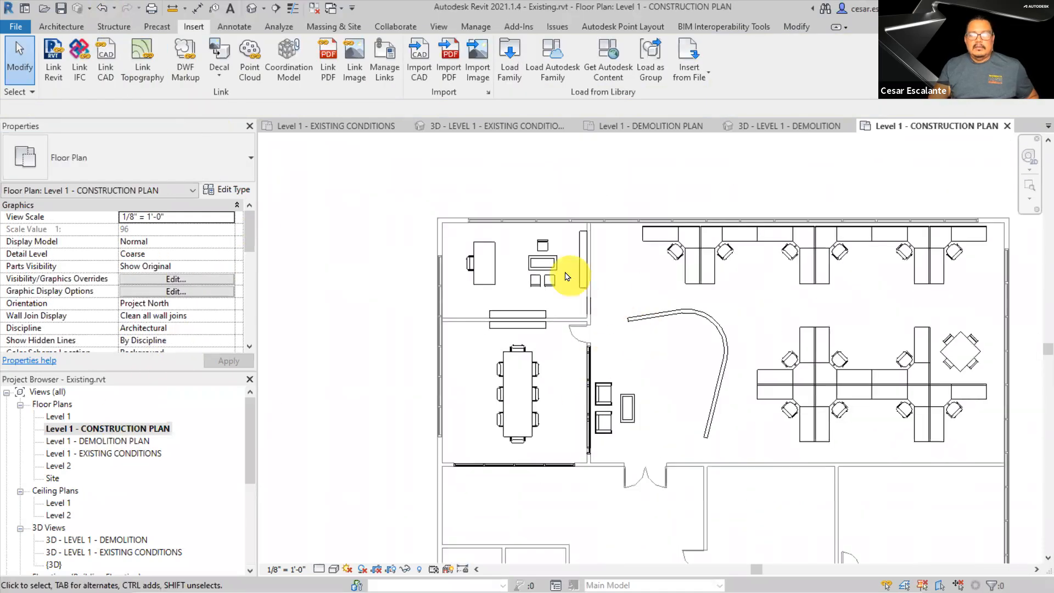
{"action": "left_click_drag", "start_coordinate": [955, 270], "coordinate": [899, 305]}
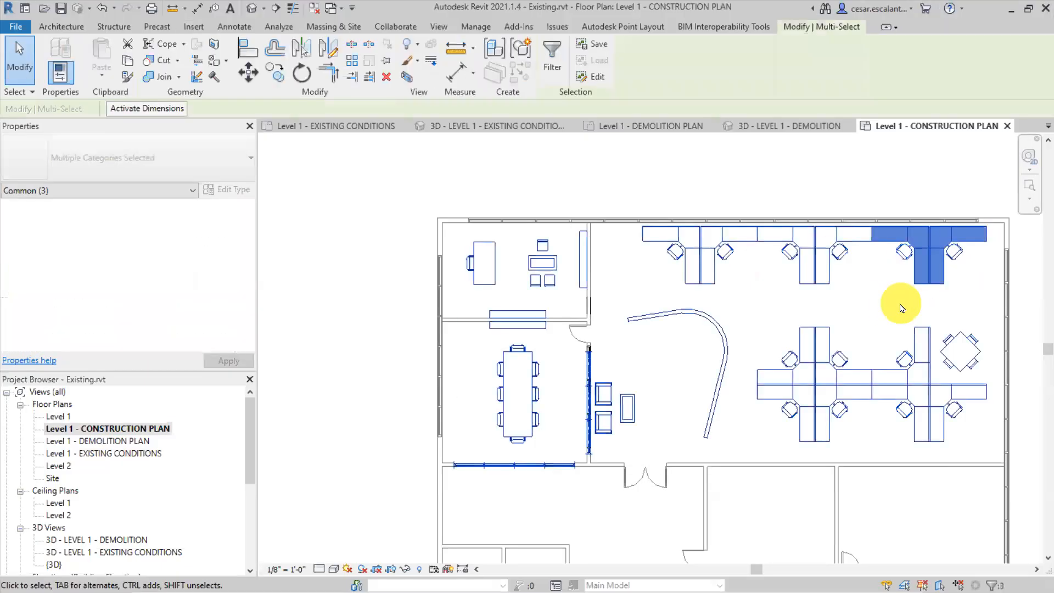
{"action": "left_click", "coordinate": [990, 296]}
{"action": "left_click_drag", "start_coordinate": [994, 270], "coordinate": [970, 302]}
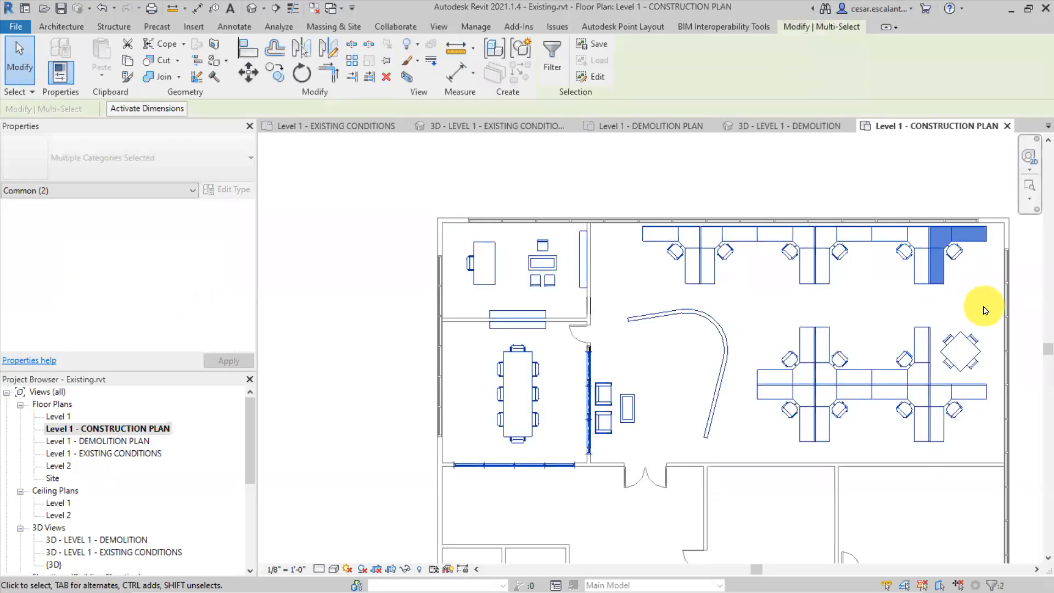
{"action": "left_click", "coordinate": [984, 309]}
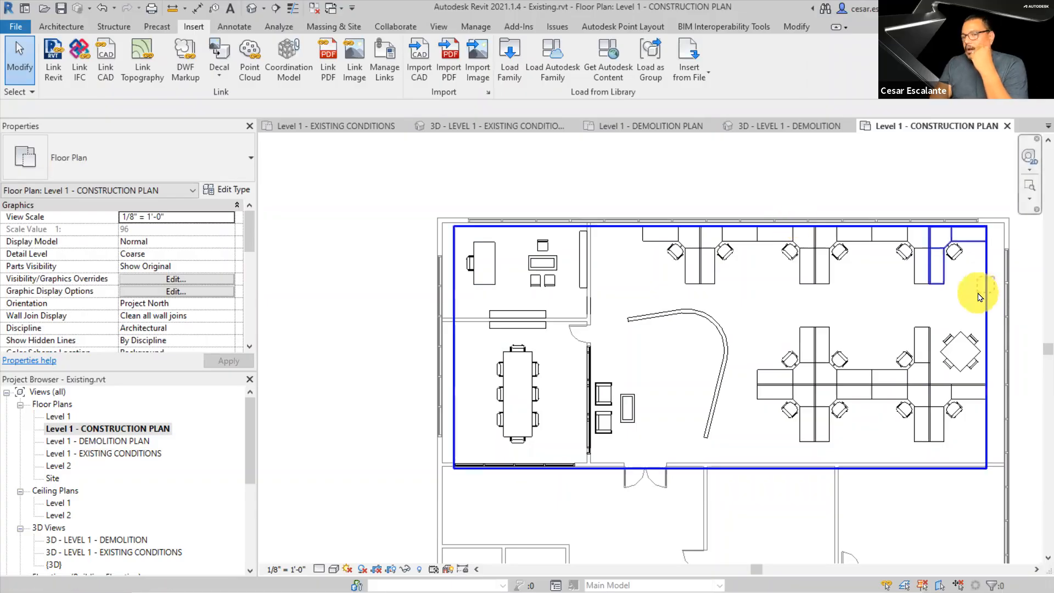
{"action": "left_click", "coordinate": [981, 297]}
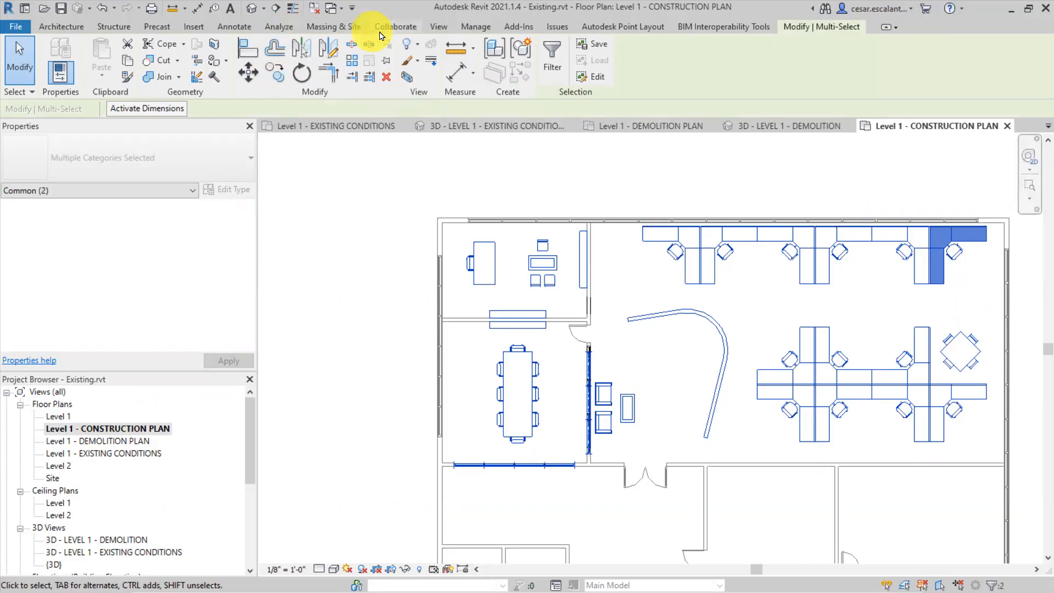
Remove the Phase 1.rvt link from the project through Manage Links
{"action": "left_click", "coordinate": [195, 27]}
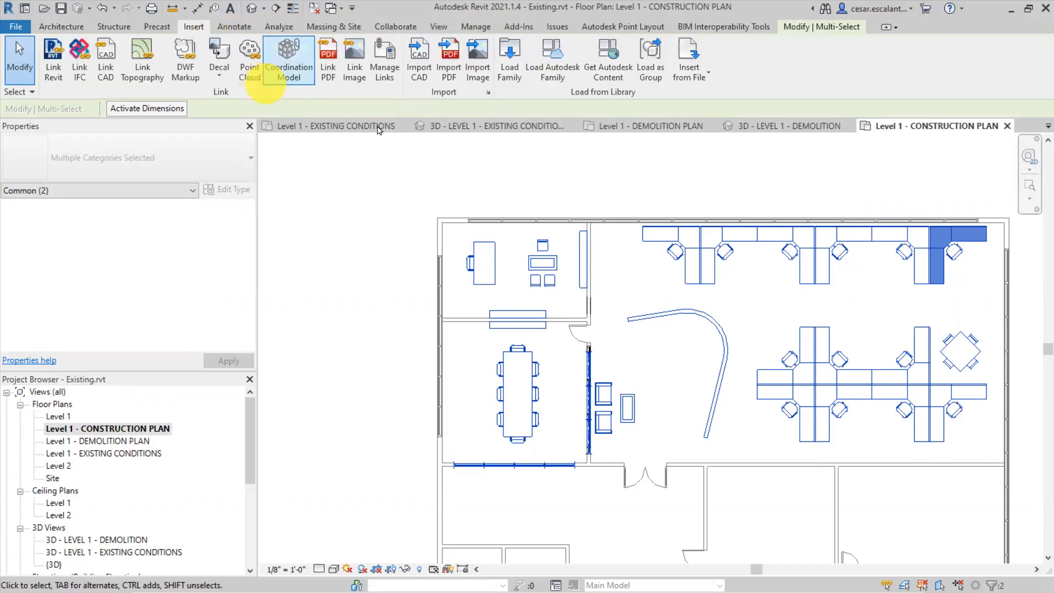
{"action": "left_click", "coordinate": [390, 82]}
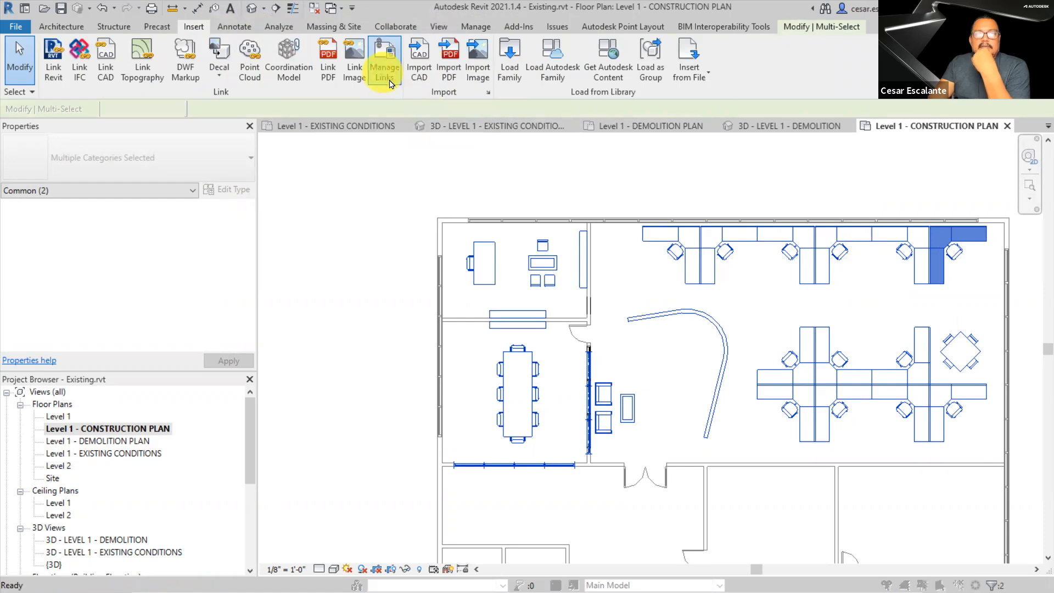
{"action": "left_click", "coordinate": [292, 127]}
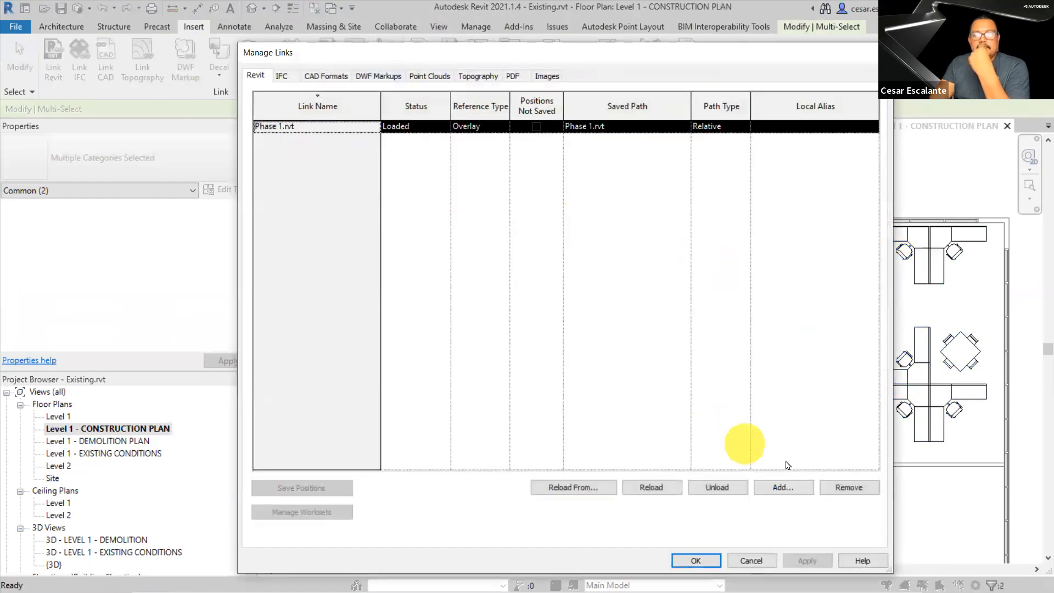
{"action": "left_click", "coordinate": [849, 487]}
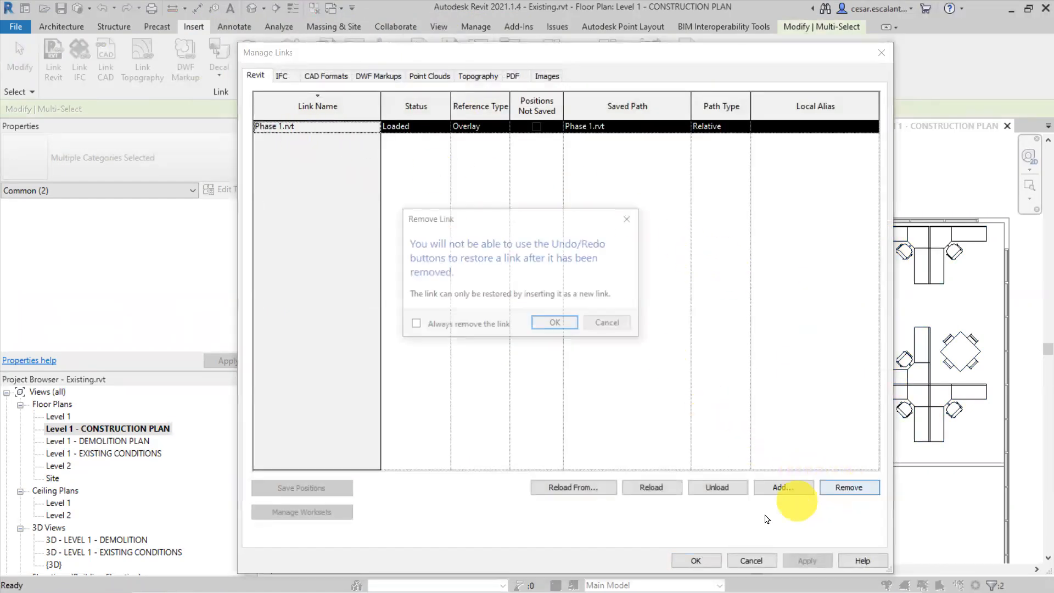
{"action": "left_click", "coordinate": [553, 327]}
{"action": "left_click", "coordinate": [686, 559]}
{"action": "left_click", "coordinate": [419, 404]}
{"action": "middle_click_drag", "start_coordinate": [588, 329], "coordinate": [635, 169]}
{"action": "scroll", "coordinate": [727, 317], "scroll_direction": "up", "scroll_amount": 2}
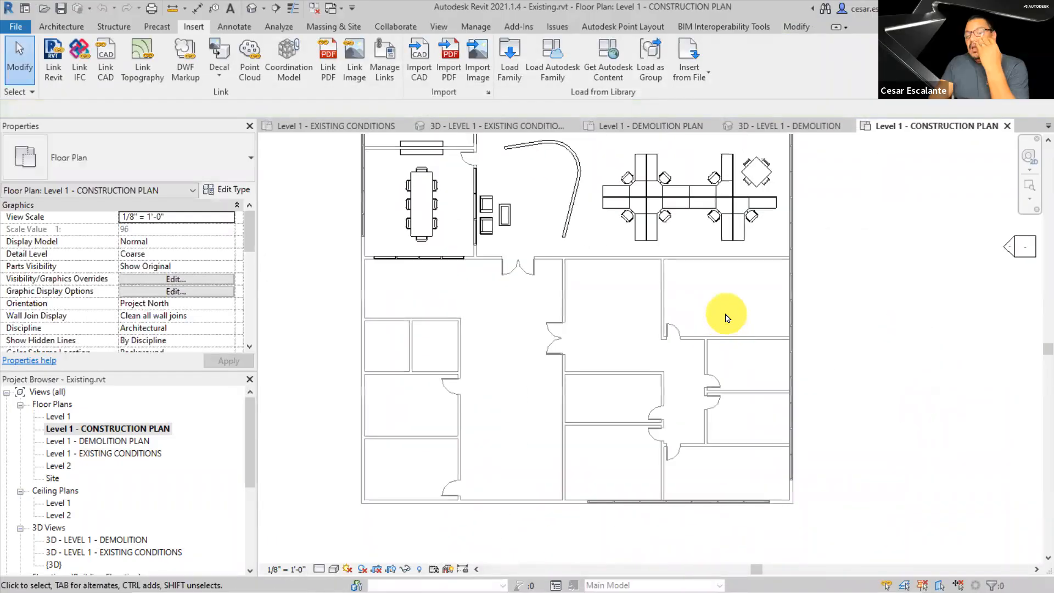
{"action": "middle_click_drag", "start_coordinate": [845, 261], "coordinate": [855, 296]}
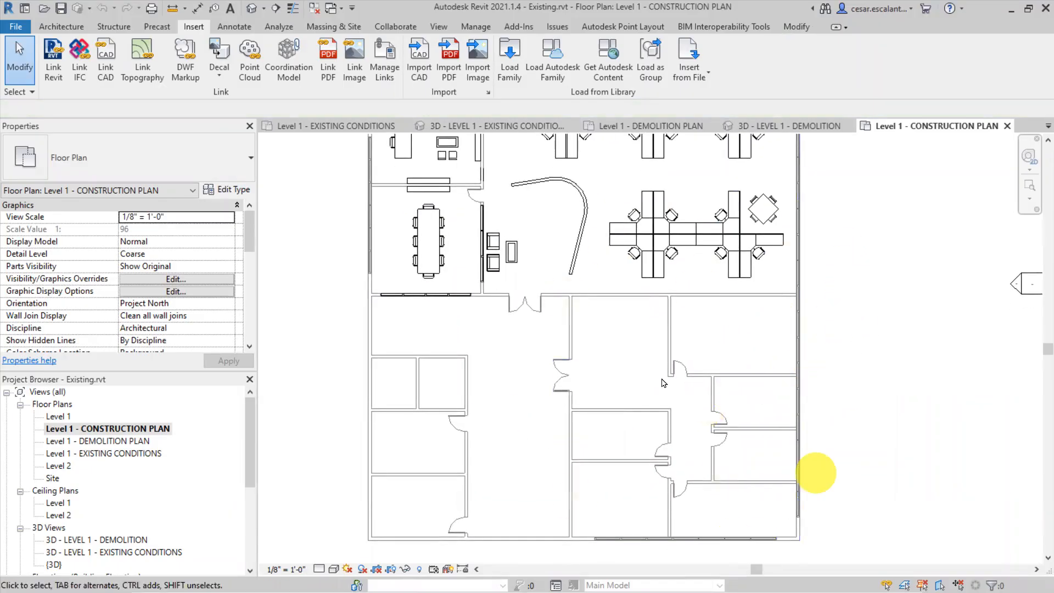
{"action": "middle_click_drag", "start_coordinate": [824, 329], "coordinate": [842, 438]}
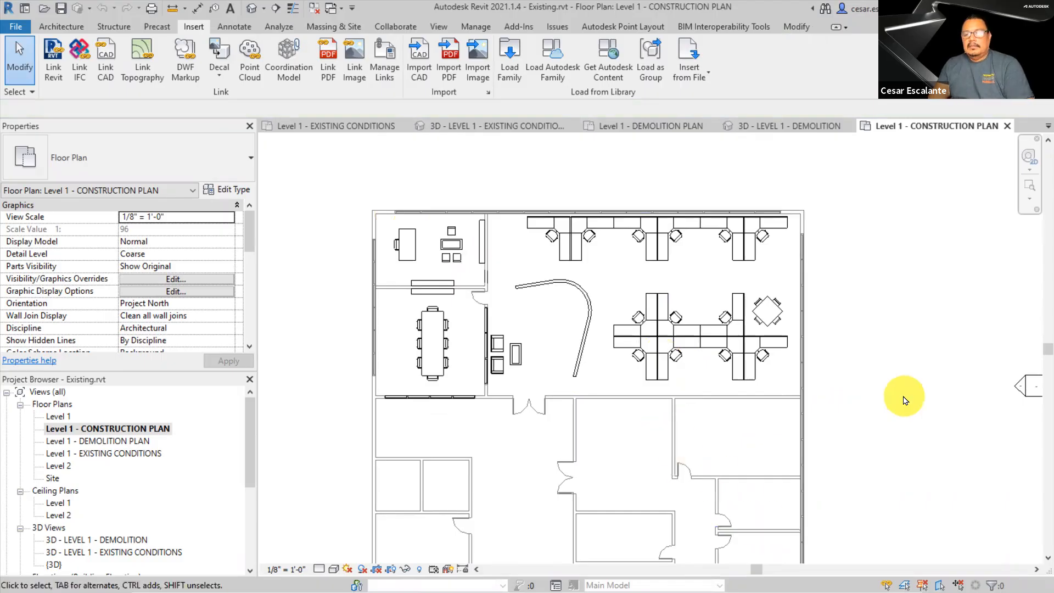
{"action": "scroll", "coordinate": [896, 389], "scroll_direction": "down", "scroll_amount": 1}
{"action": "middle_click_drag", "start_coordinate": [895, 389], "coordinate": [867, 291]}
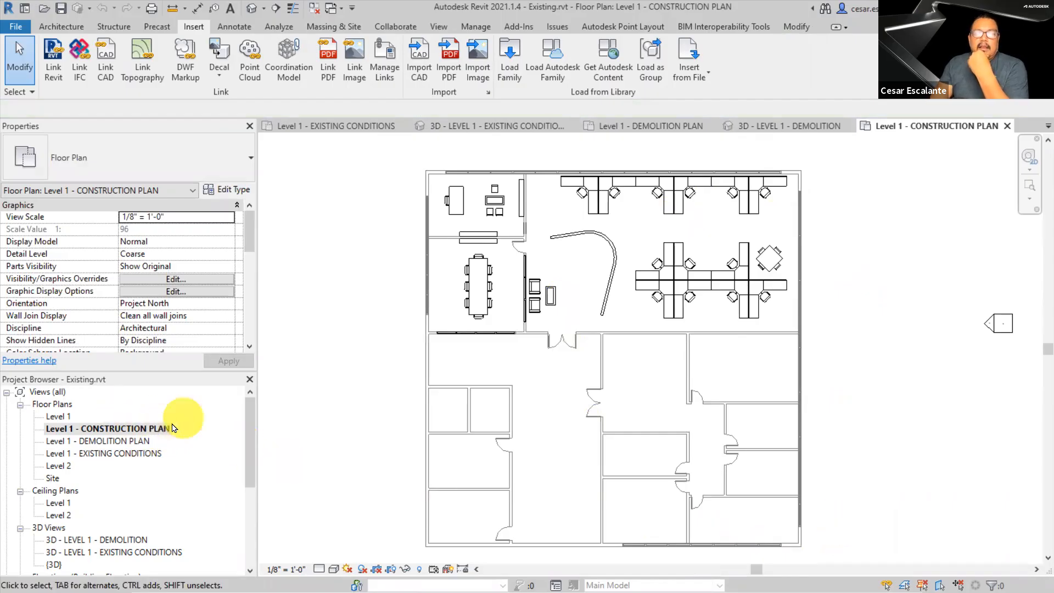
Rename the Level 1 - CONSTRUCTION PLAN floor plan as Level 1 - CONSTRUCTION PLAN - PHASE 1
{"action": "right_click", "coordinate": [154, 430]}
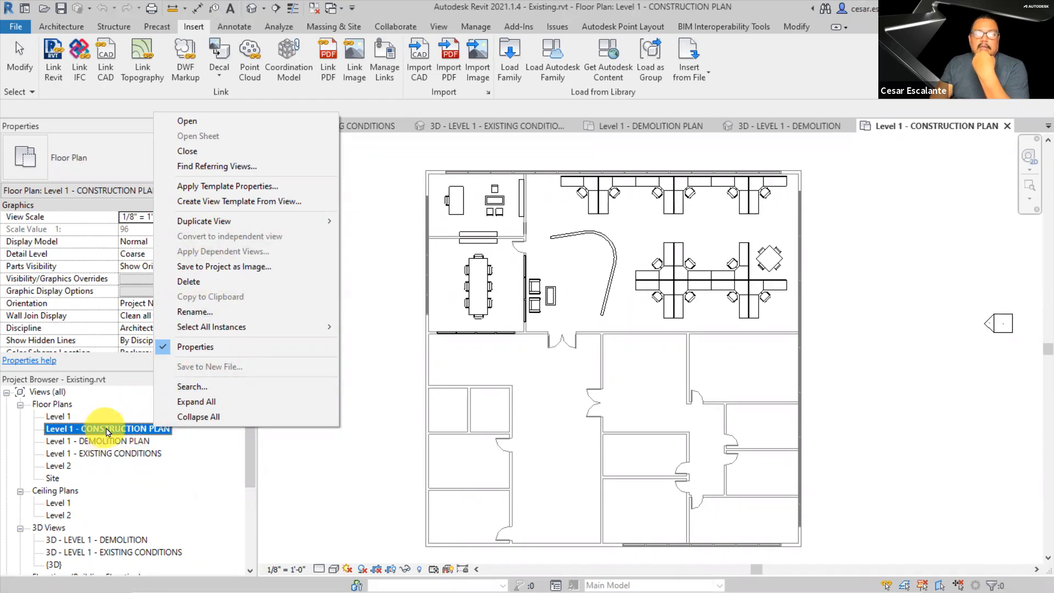
{"action": "left_click", "coordinate": [196, 312]}
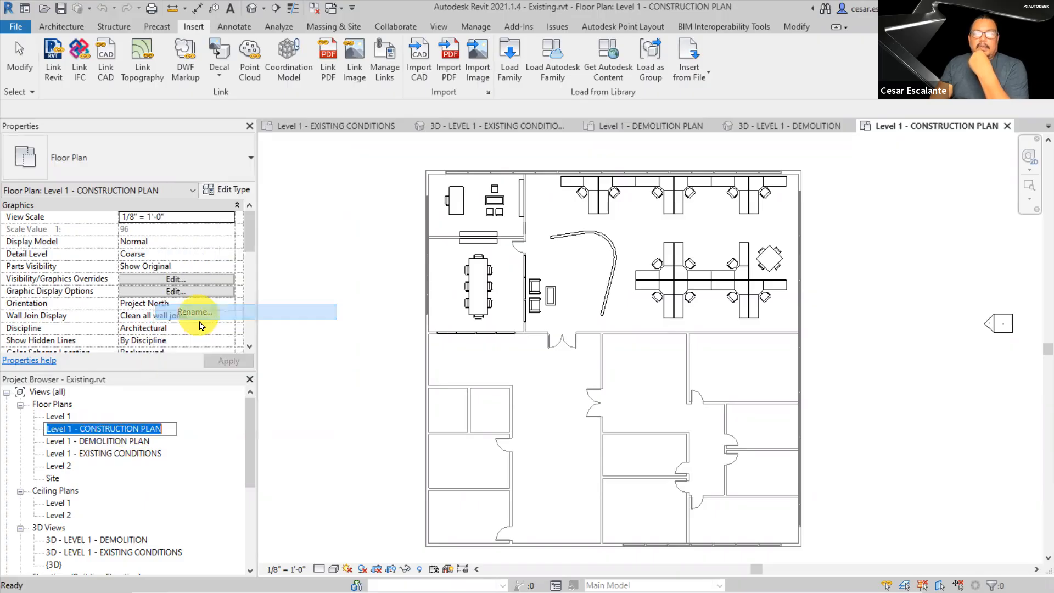
{"action": "left_click", "coordinate": [164, 426]}
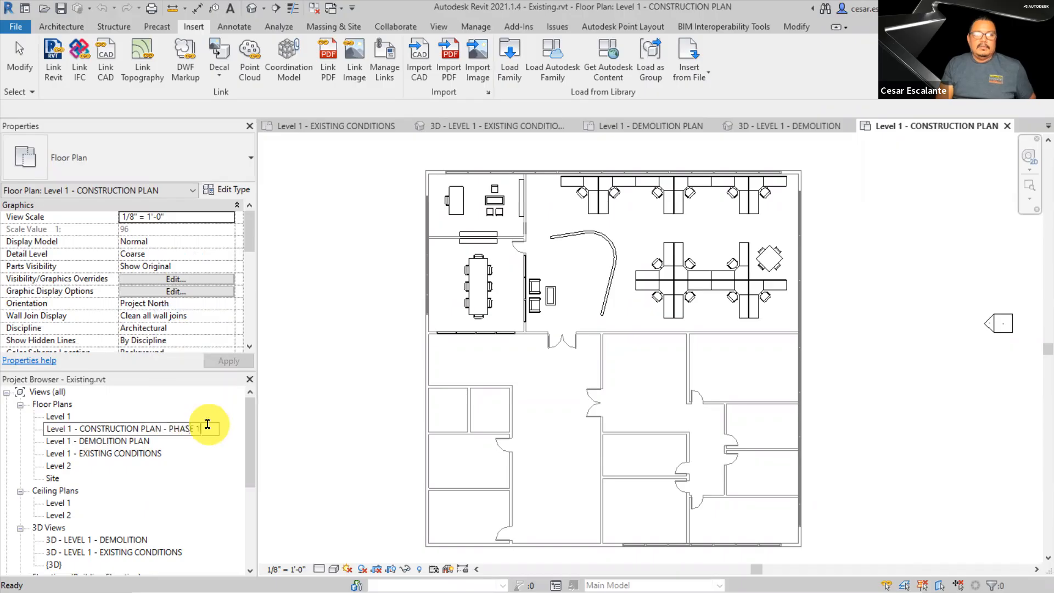
{"action": "left_click", "coordinate": [352, 406]}
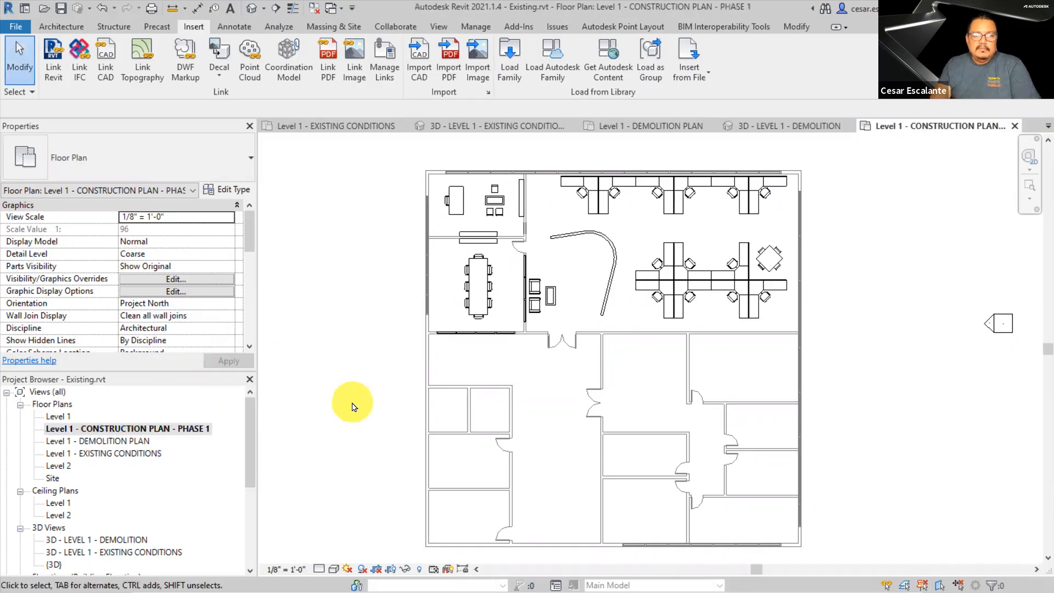
Examine the Phase 1 workstation area and the existing southeast offices in the Phase 1 construction plan
{"action": "middle_click_drag", "start_coordinate": [709, 294], "coordinate": [666, 367]}
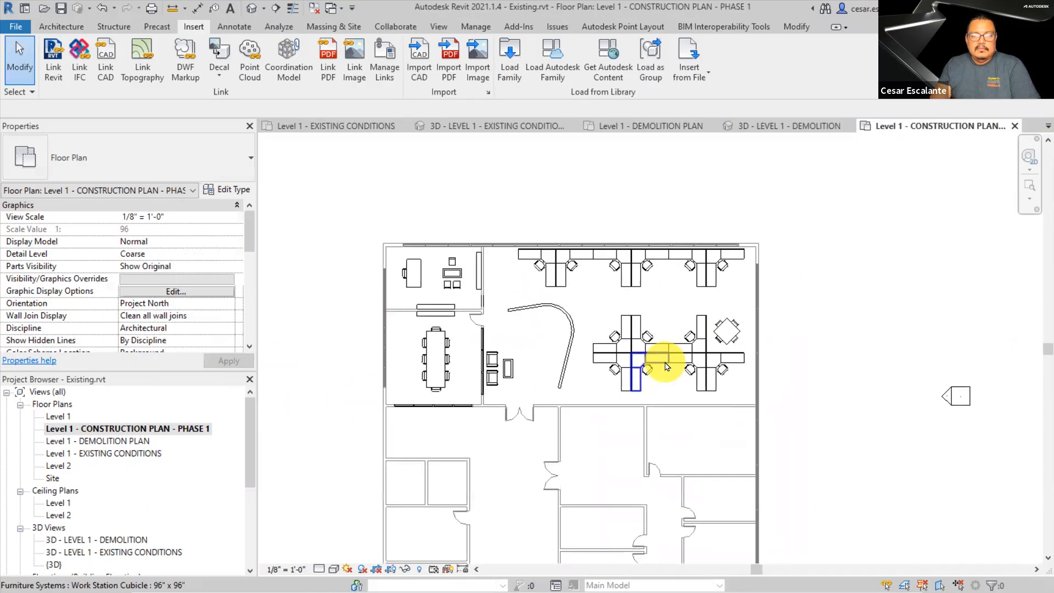
{"action": "scroll", "coordinate": [720, 379], "scroll_direction": "up", "scroll_amount": 3}
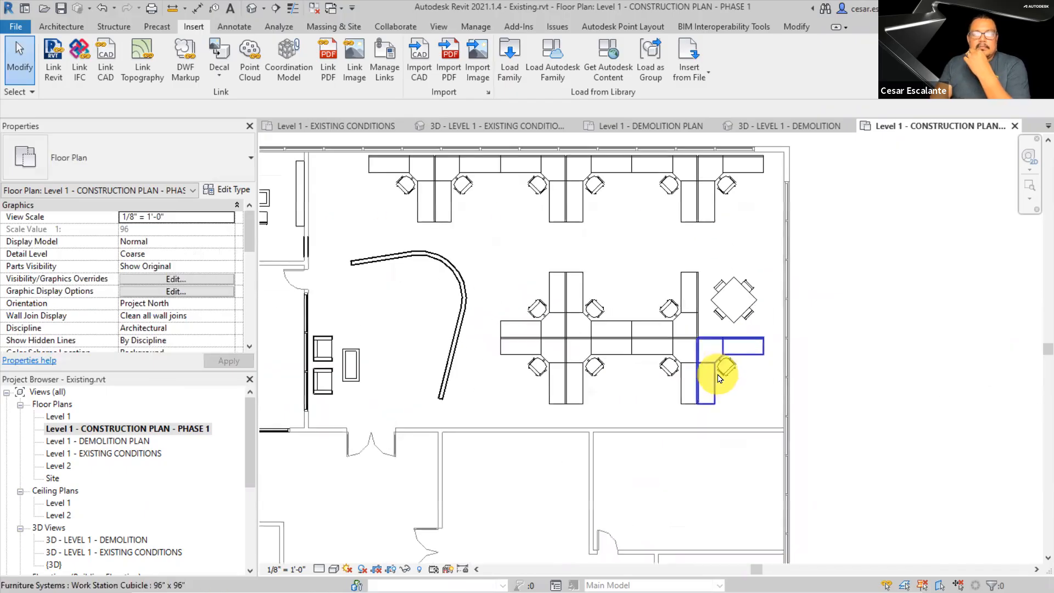
{"action": "scroll", "coordinate": [720, 379], "scroll_direction": "down", "scroll_amount": 4}
{"action": "middle_click_drag", "start_coordinate": [734, 383], "coordinate": [821, 216]}
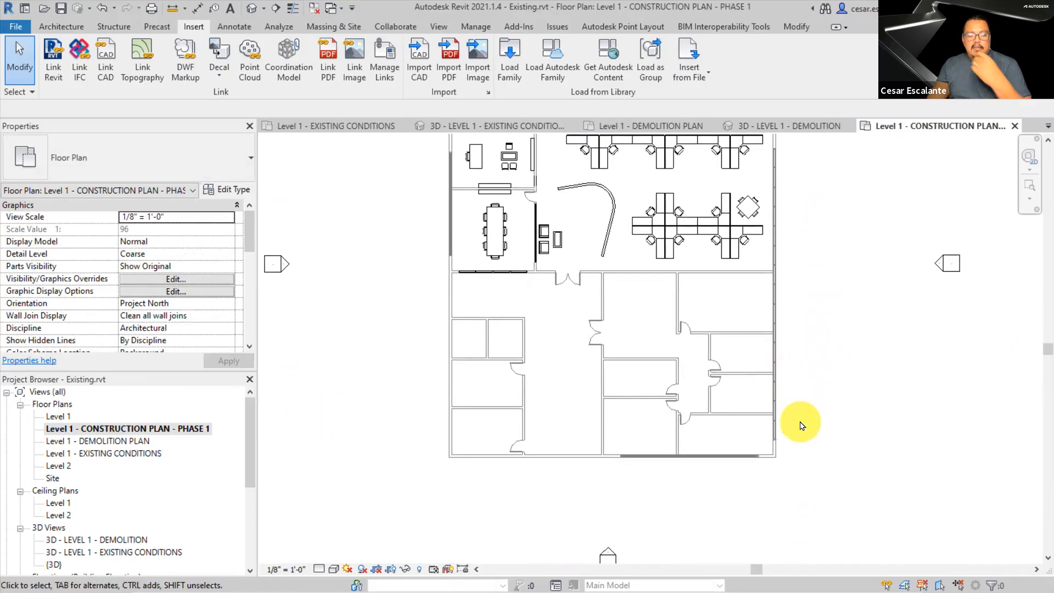
{"action": "mouse_move", "coordinate": [724, 289]}
{"action": "left_mouse_down"}
{"action": "mouse_move", "coordinate": [684, 314]}
{"action": "mouse_move", "coordinate": [700, 419]}
{"action": "mouse_move", "coordinate": [694, 290]}
{"action": "left_mouse_up"}
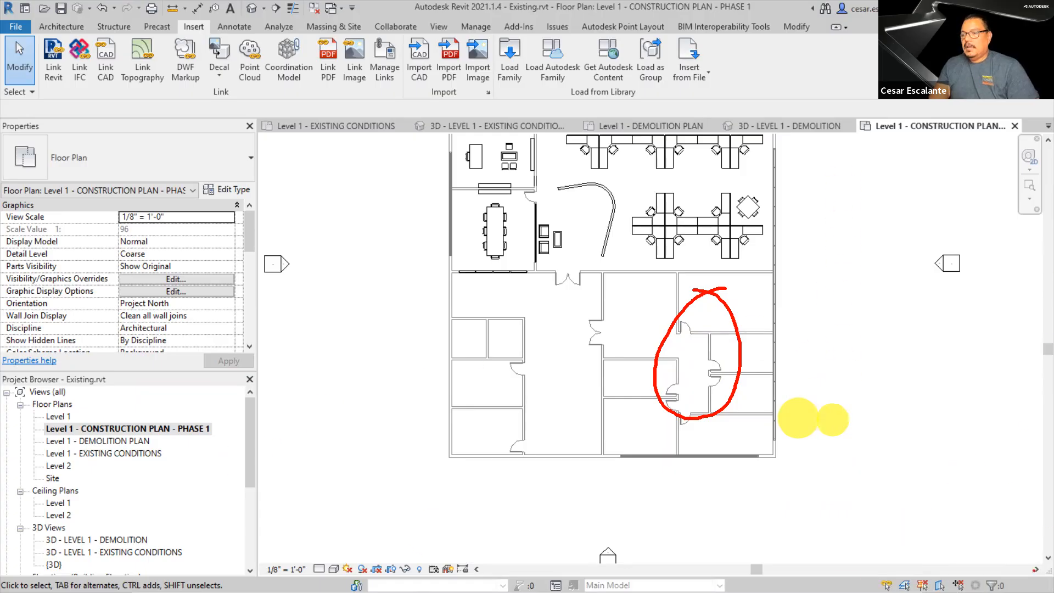
{"action": "key", "text": "Escape"}
{"action": "mouse_move", "coordinate": [680, 498]}
{"action": "middle_mouse_down"}
{"action": "mouse_move", "coordinate": [683, 522]}
{"action": "mouse_move", "coordinate": [676, 513]}
{"action": "middle_mouse_up"}
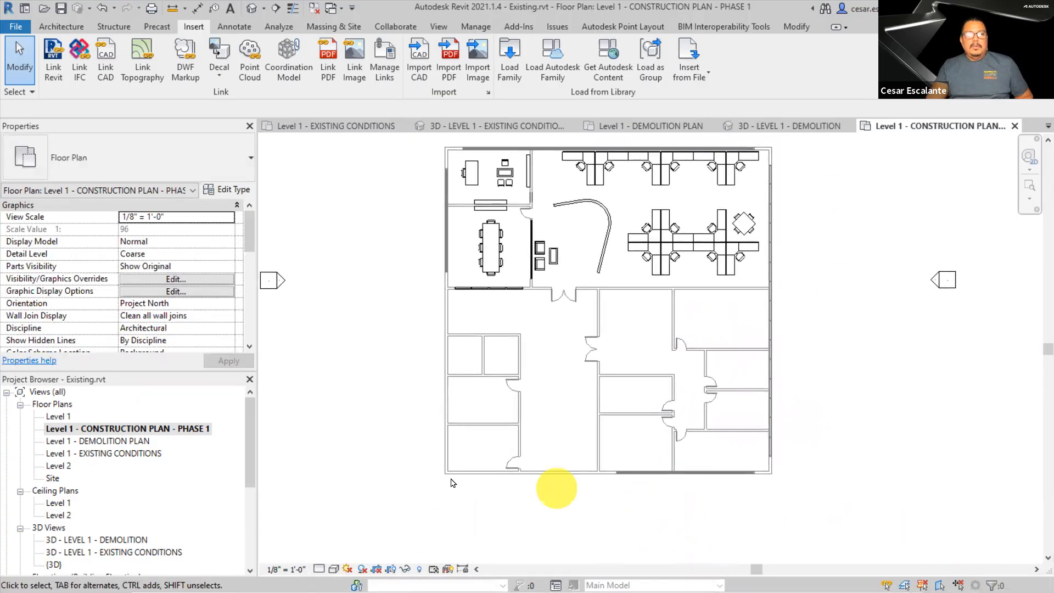
Duplicate the 3D - LEVEL 1 - DEMOLITION view without detailing
{"action": "right_click", "coordinate": [183, 429]}
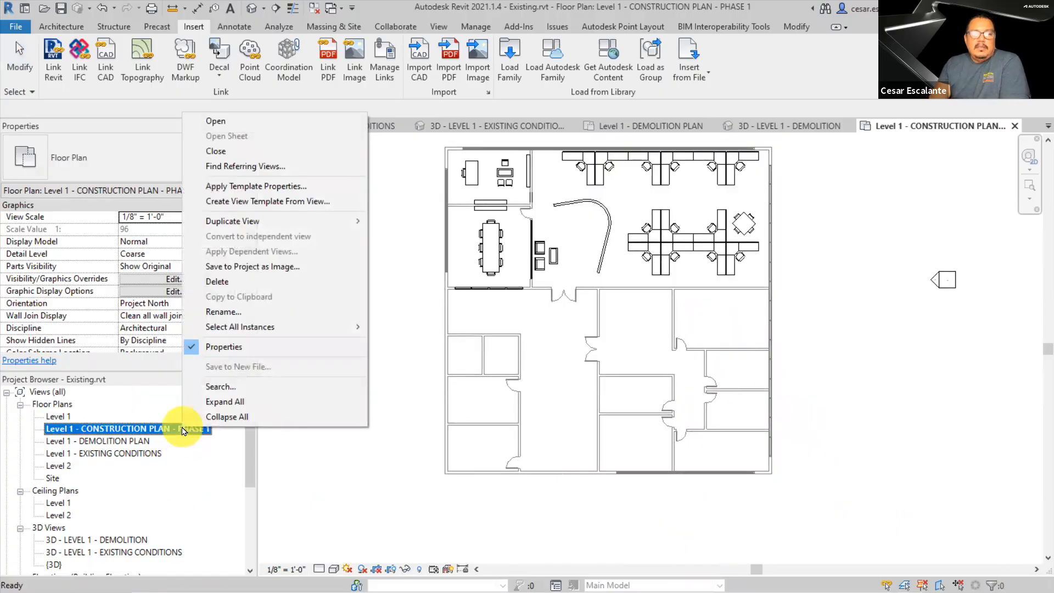
{"action": "left_click", "coordinate": [262, 501]}
{"action": "left_click_drag", "start_coordinate": [251, 471], "coordinate": [249, 523]}
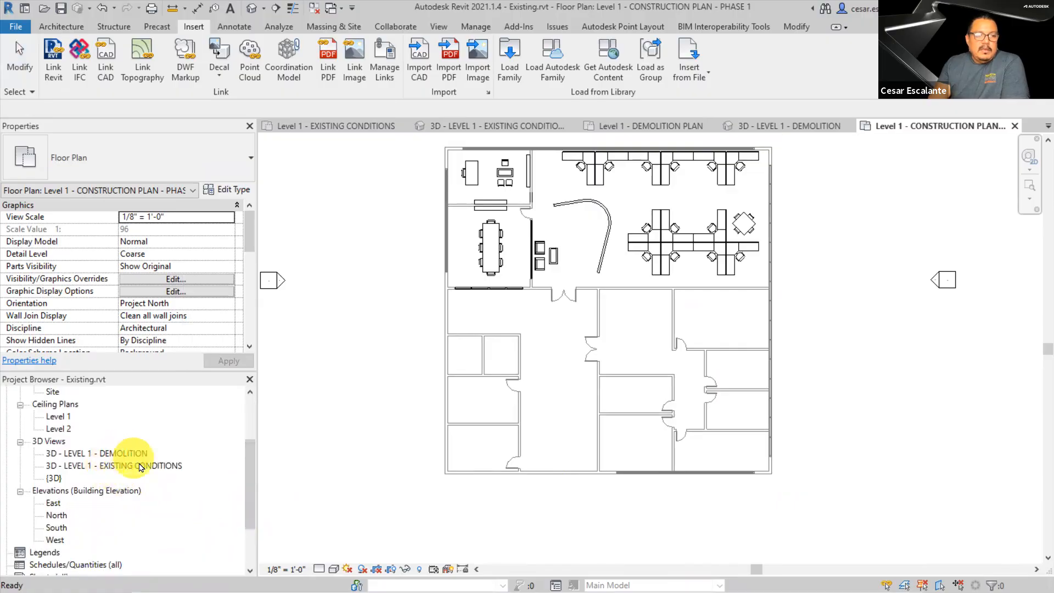
{"action": "scroll", "coordinate": [138, 467], "scroll_direction": "up", "scroll_amount": 4}
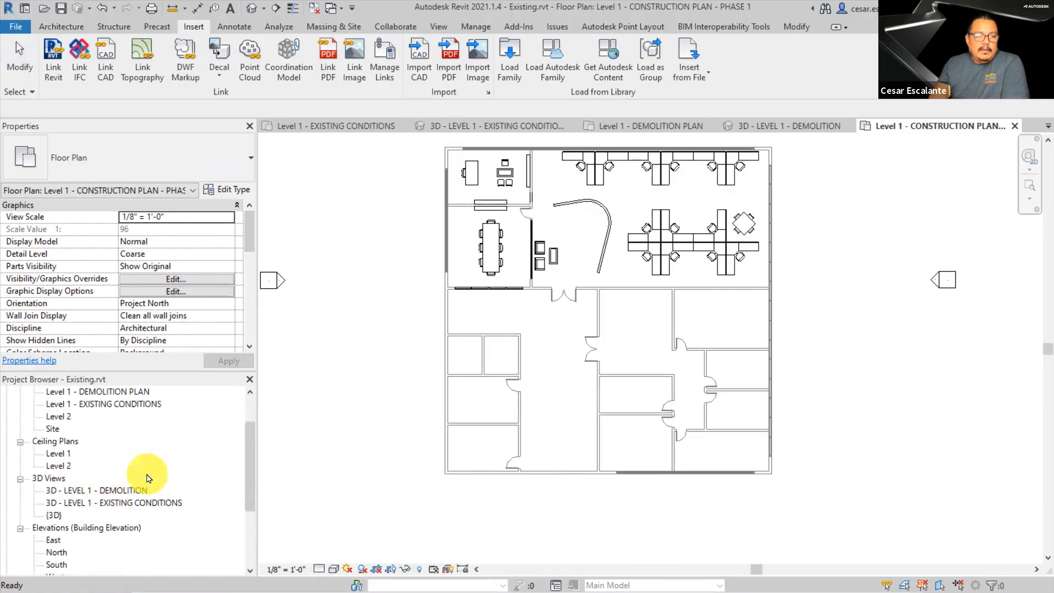
{"action": "left_click", "coordinate": [139, 504]}
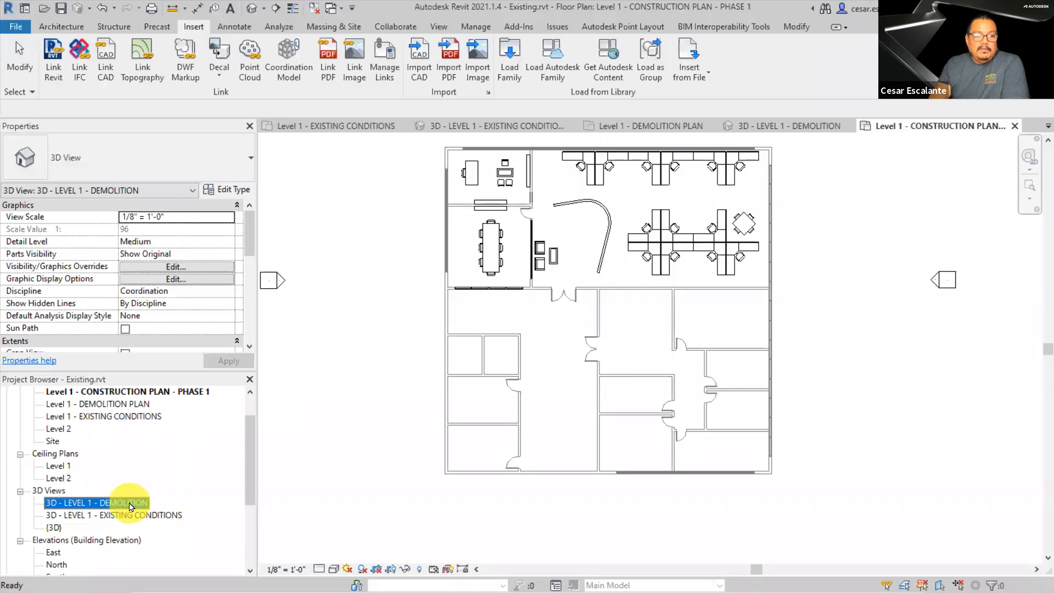
{"action": "right_click", "coordinate": [134, 503]}
{"action": "mouse_move", "coordinate": [209, 297]}
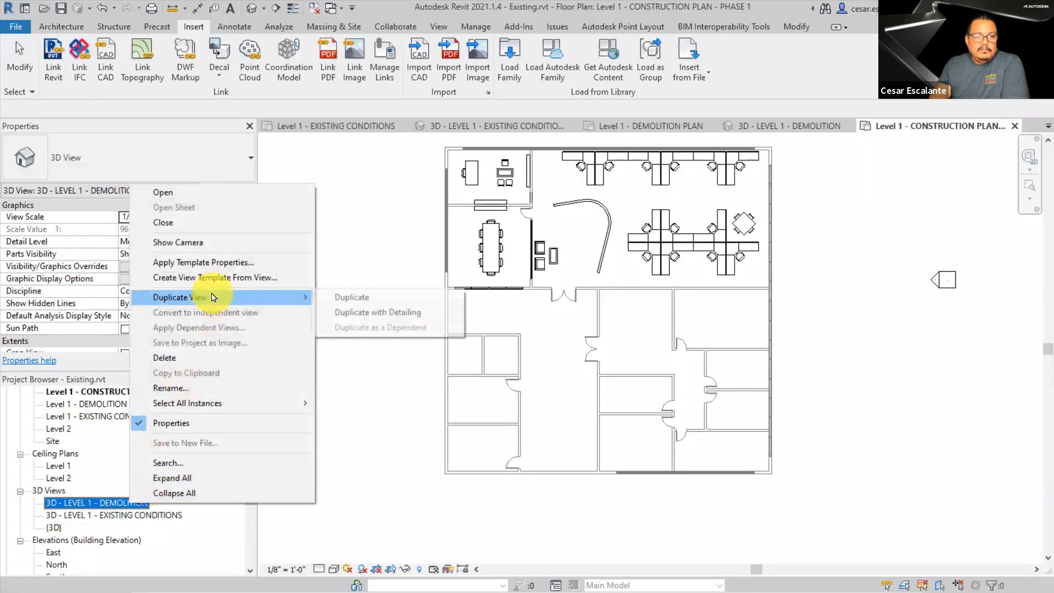
{"action": "left_click", "coordinate": [337, 297]}
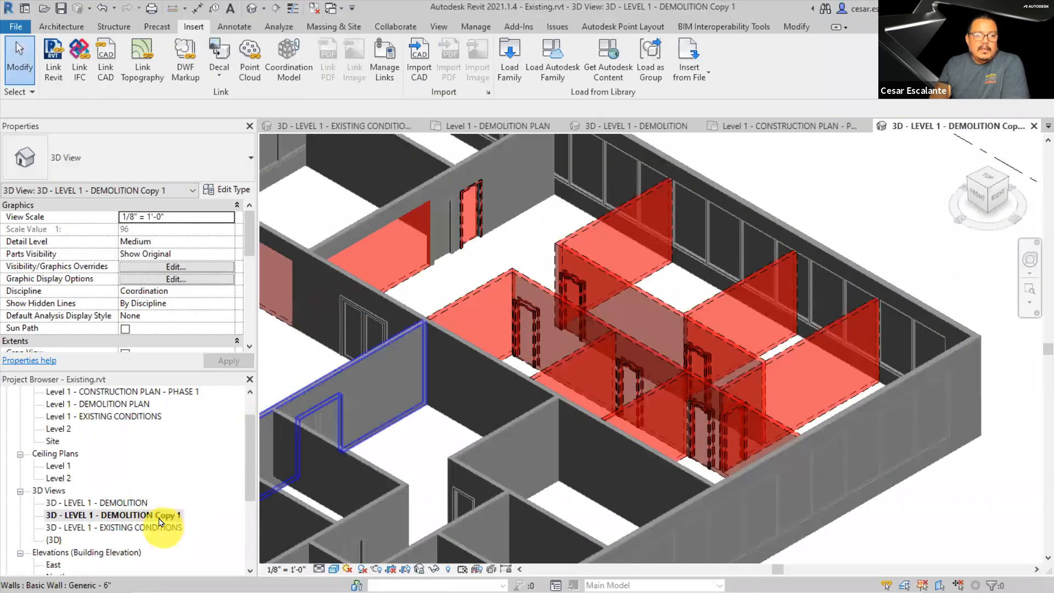
Rename the copied 3D demolition view as 3D - LEVEL 1 - CONSTRUCTION - PHASE 1
{"action": "right_click", "coordinate": [160, 514]}
{"action": "left_click", "coordinate": [202, 399]}
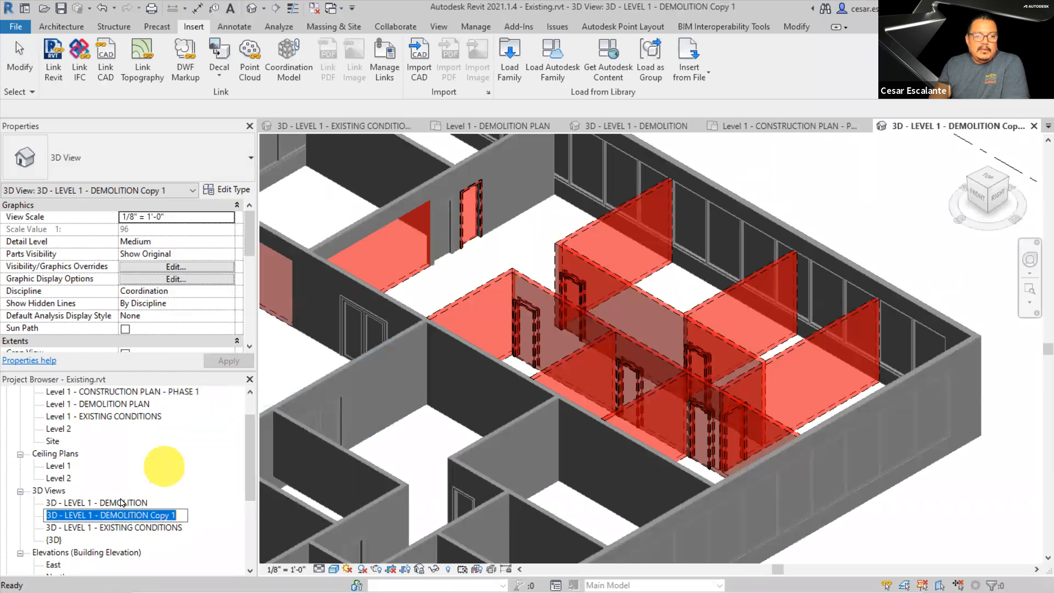
{"action": "left_click_drag", "start_coordinate": [101, 515], "coordinate": [248, 522]}
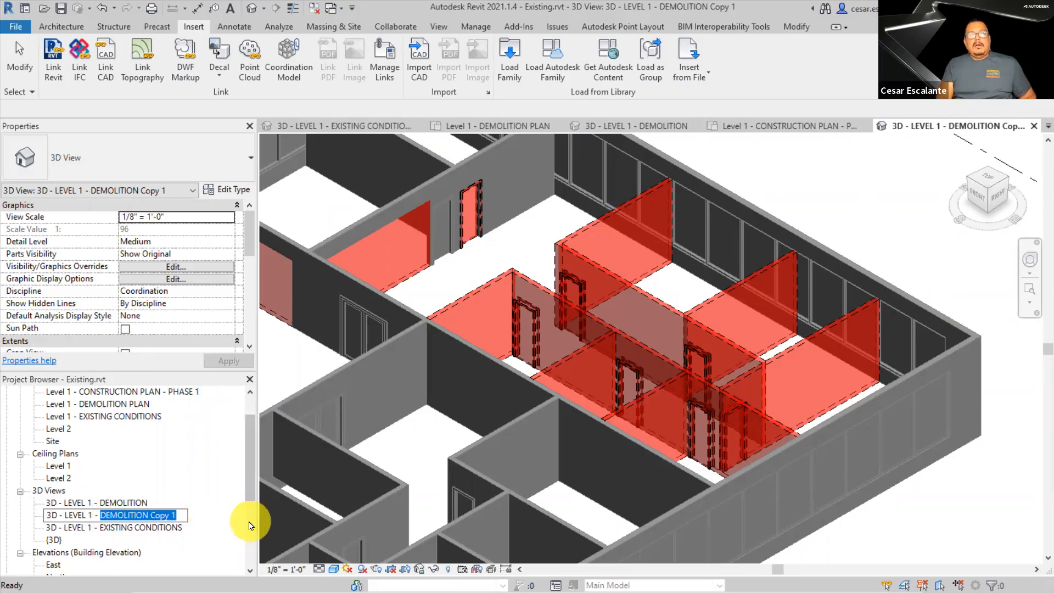
{"action": "type", "text": "CONSTRUC"}
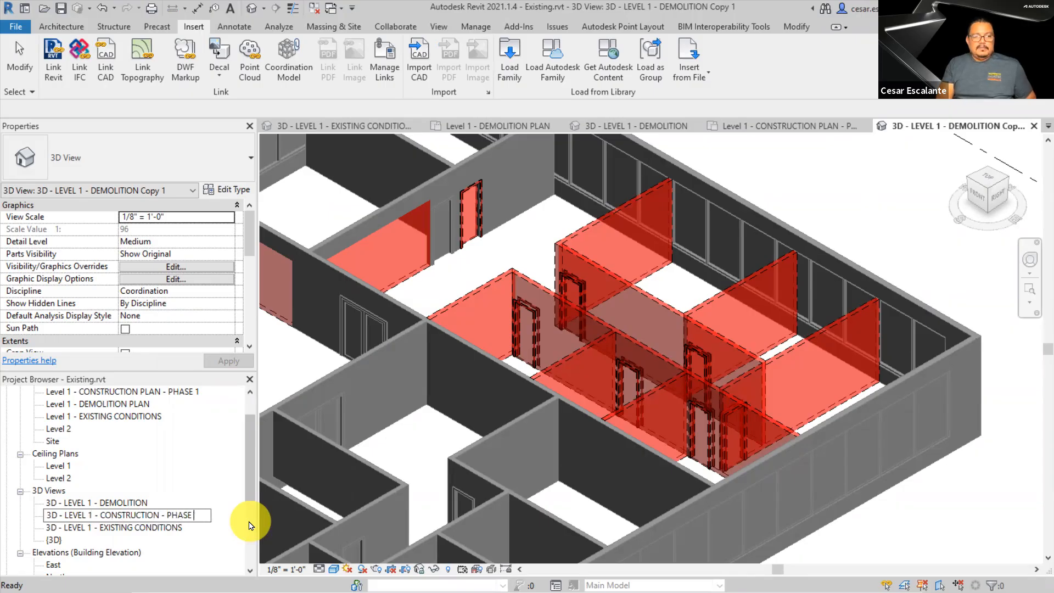
{"action": "key", "text": "Return"}
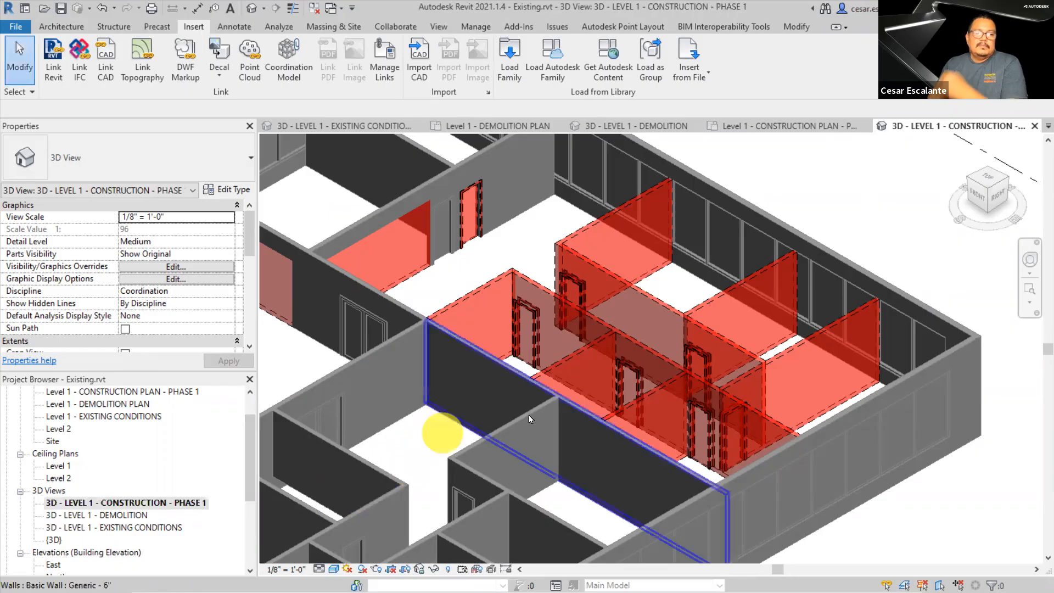
Set the phase filter of the 3D - LEVEL 1 - CONSTRUCTION - PHASE 1 view to Show Previous + New
{"action": "scroll", "coordinate": [741, 511], "scroll_direction": "down", "scroll_amount": 2}
{"action": "scroll", "coordinate": [738, 511], "scroll_direction": "down", "scroll_amount": 1}
{"action": "scroll", "coordinate": [824, 519], "scroll_direction": "down", "scroll_amount": 2}
{"action": "middle_click_drag", "start_coordinate": [828, 517], "coordinate": [887, 402]}
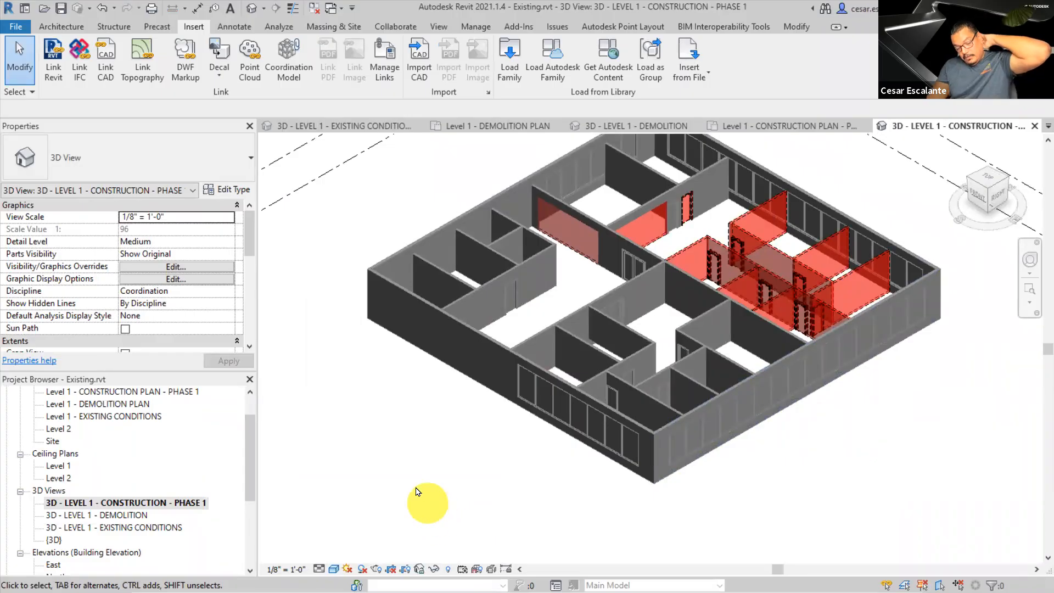
{"action": "left_click_drag", "start_coordinate": [249, 252], "coordinate": [245, 342]}
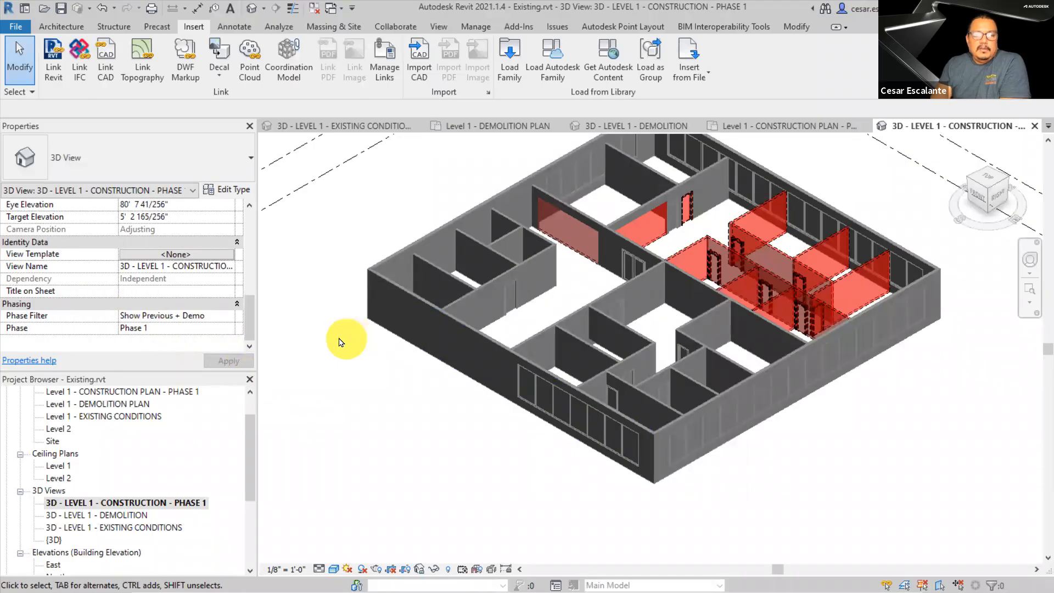
{"action": "left_click", "coordinate": [226, 316]}
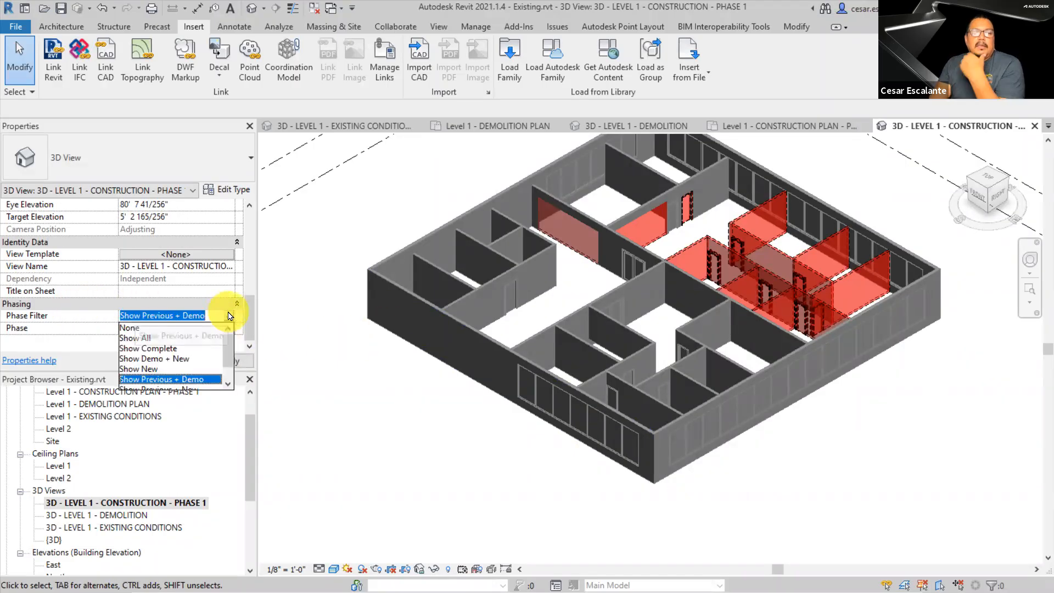
{"action": "scroll", "coordinate": [227, 378], "scroll_direction": "down", "scroll_amount": 1}
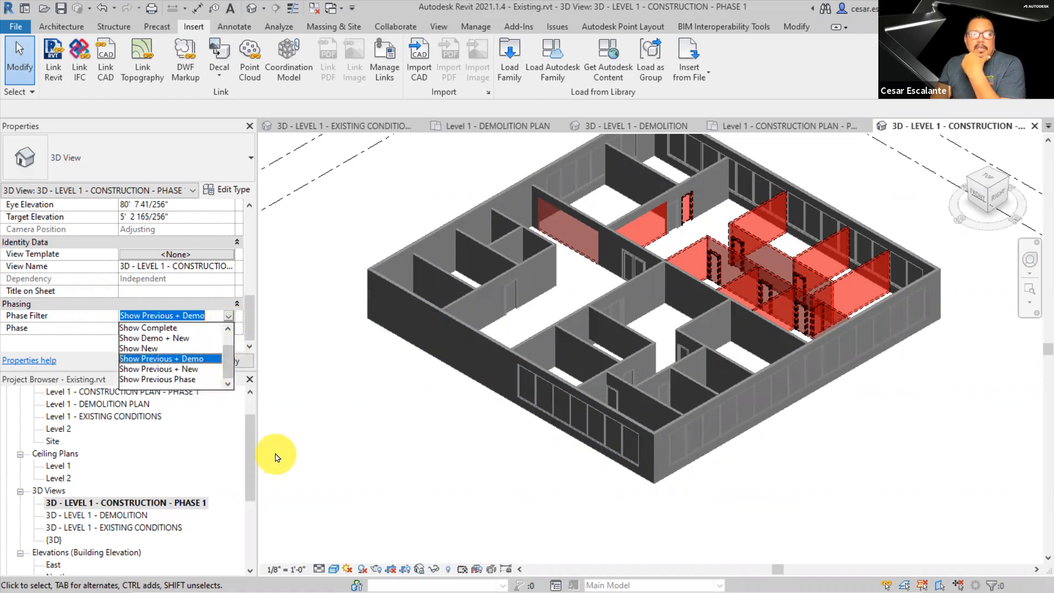
{"action": "left_click", "coordinate": [177, 374]}
{"action": "left_click", "coordinate": [229, 361]}
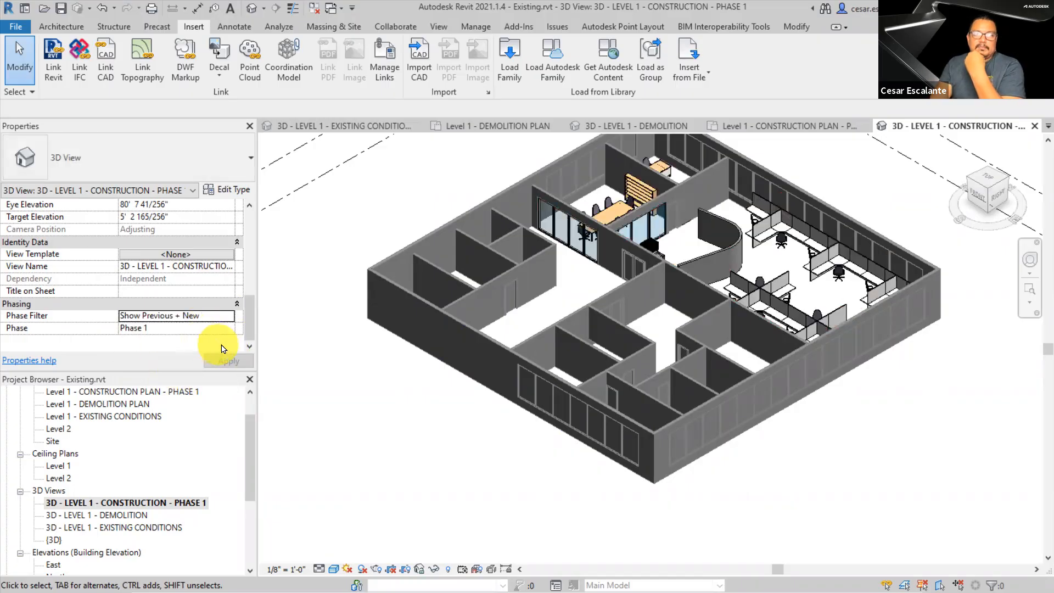
{"action": "middle_click_drag", "start_coordinate": [923, 428], "coordinate": [906, 473]}
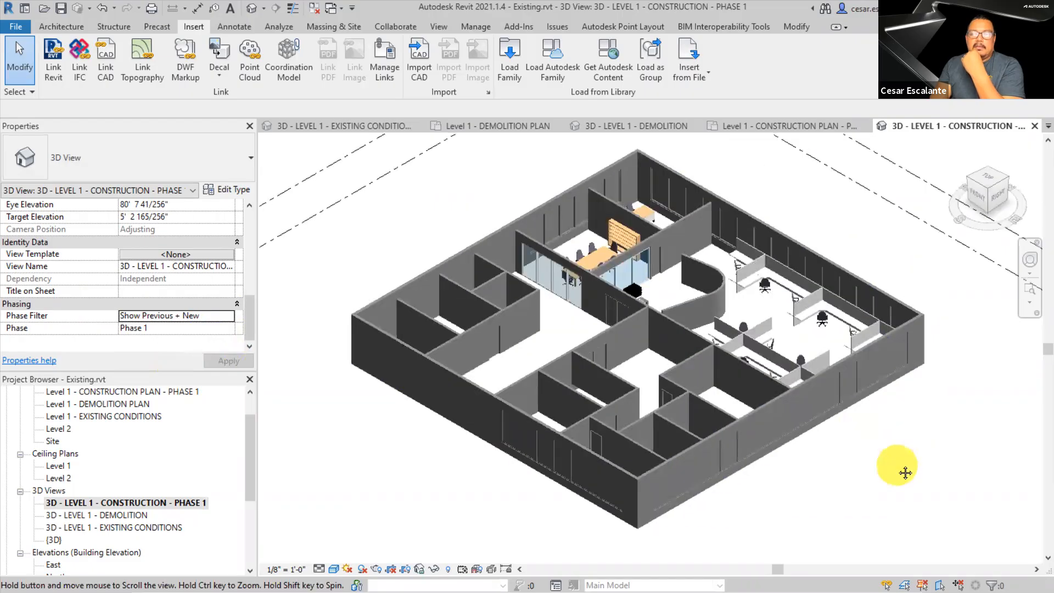
Compare the Level 1 demolition, existing conditions and Phase 1 construction 3D views by opening each in turn
{"action": "double_click", "coordinate": [96, 517]}
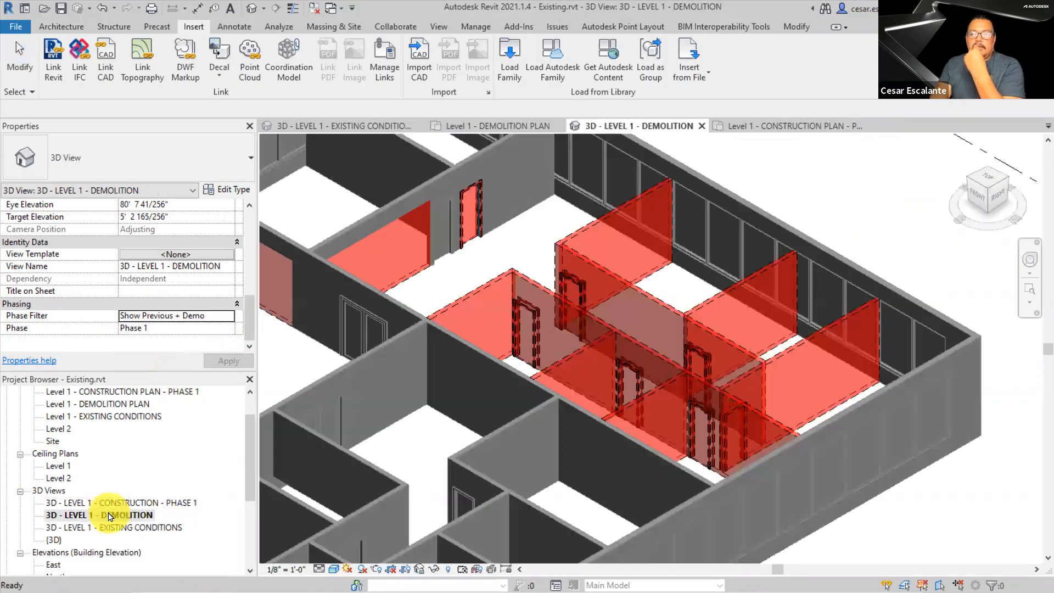
{"action": "double_click", "coordinate": [149, 528]}
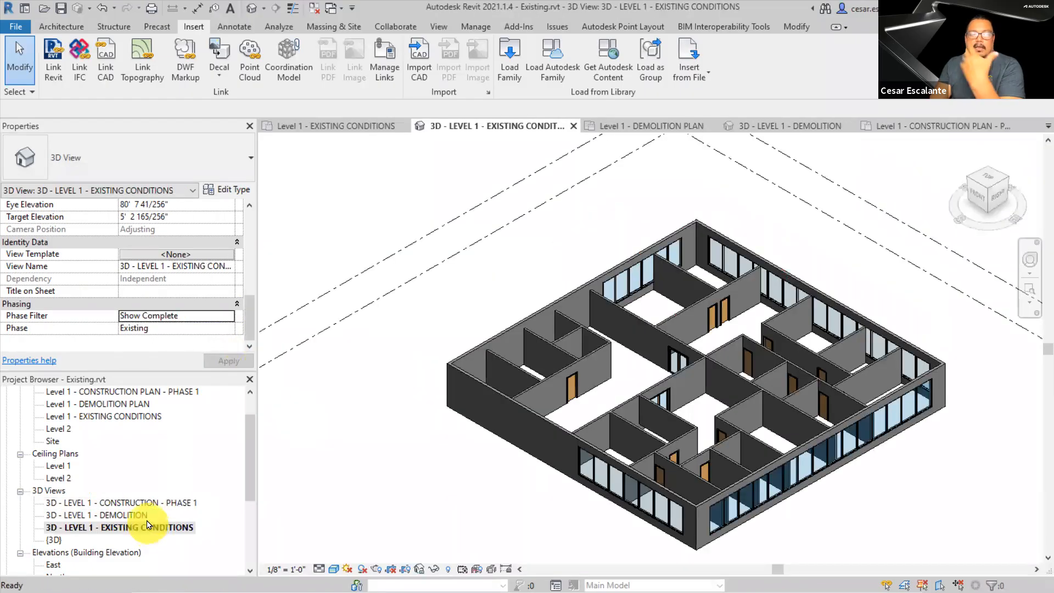
{"action": "double_click", "coordinate": [128, 515]}
{"action": "double_click", "coordinate": [140, 502]}
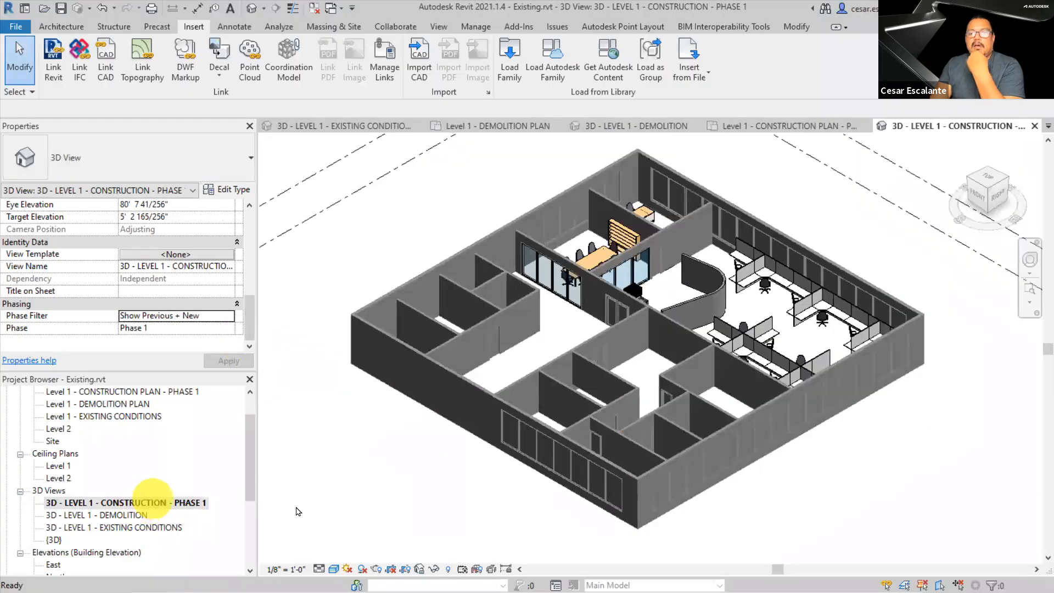
{"action": "middle_click_drag", "start_coordinate": [522, 501], "coordinate": [574, 535]}
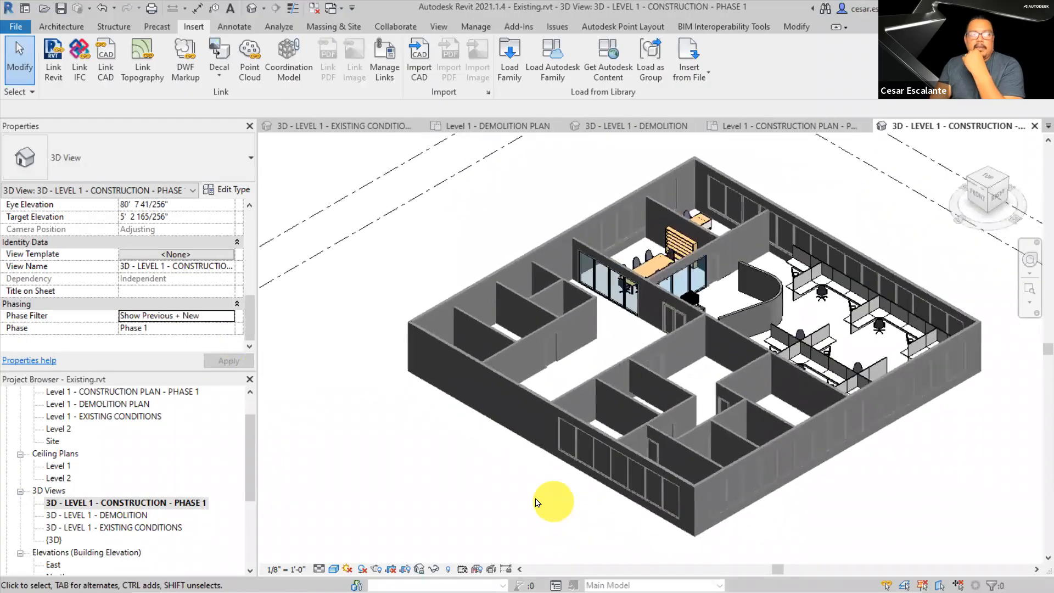
Open the Level 1 - CONSTRUCTION PLAN - PHASE 1 floor plan and duplicate it without detailing
{"action": "left_click_drag", "start_coordinate": [249, 444], "coordinate": [254, 408]}
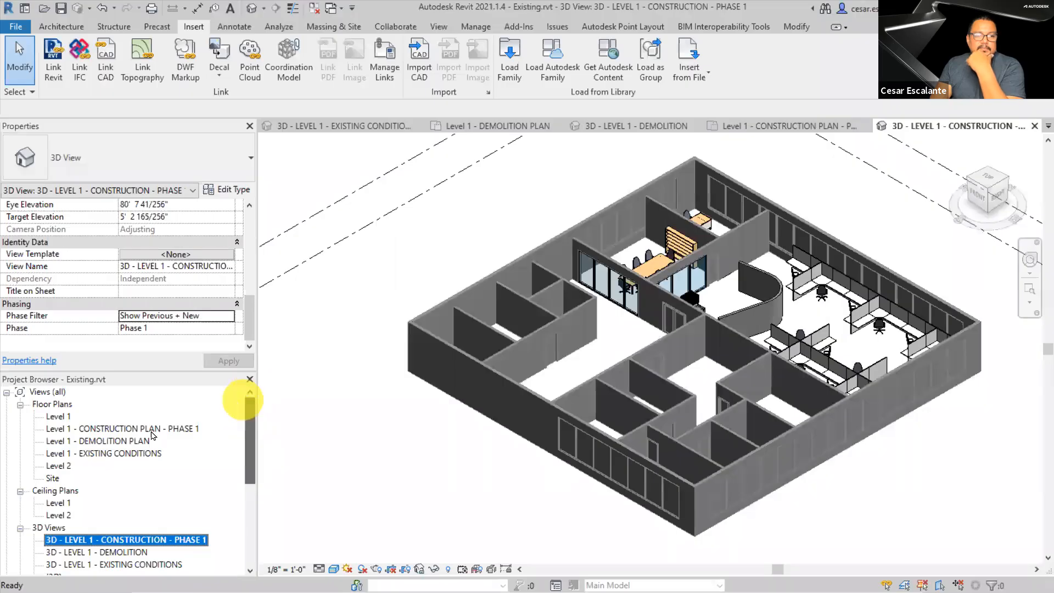
{"action": "double_click", "coordinate": [122, 429]}
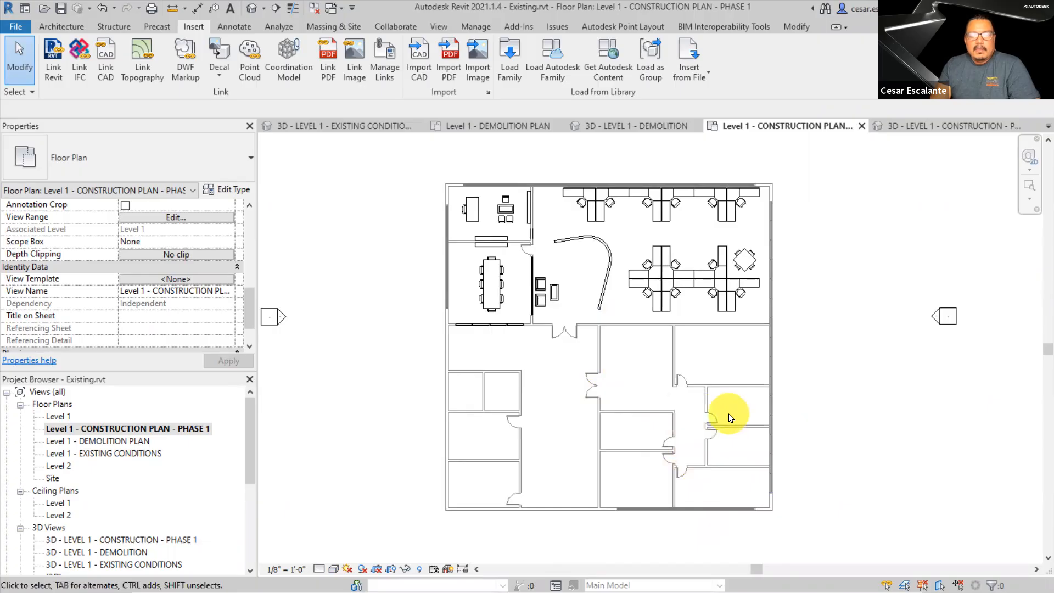
{"action": "right_click", "coordinate": [189, 433]}
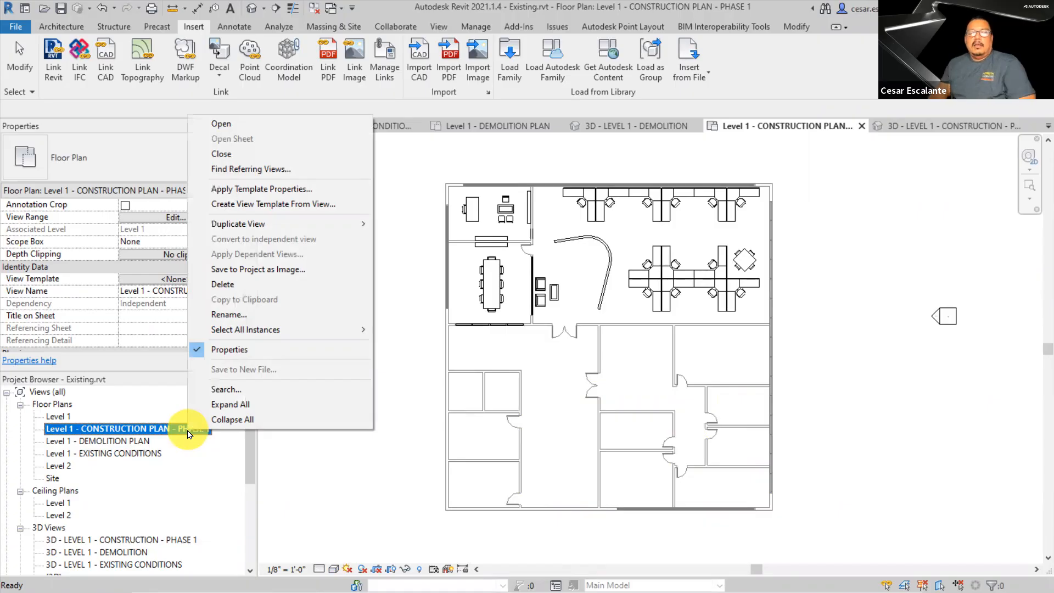
{"action": "mouse_move", "coordinate": [311, 222]}
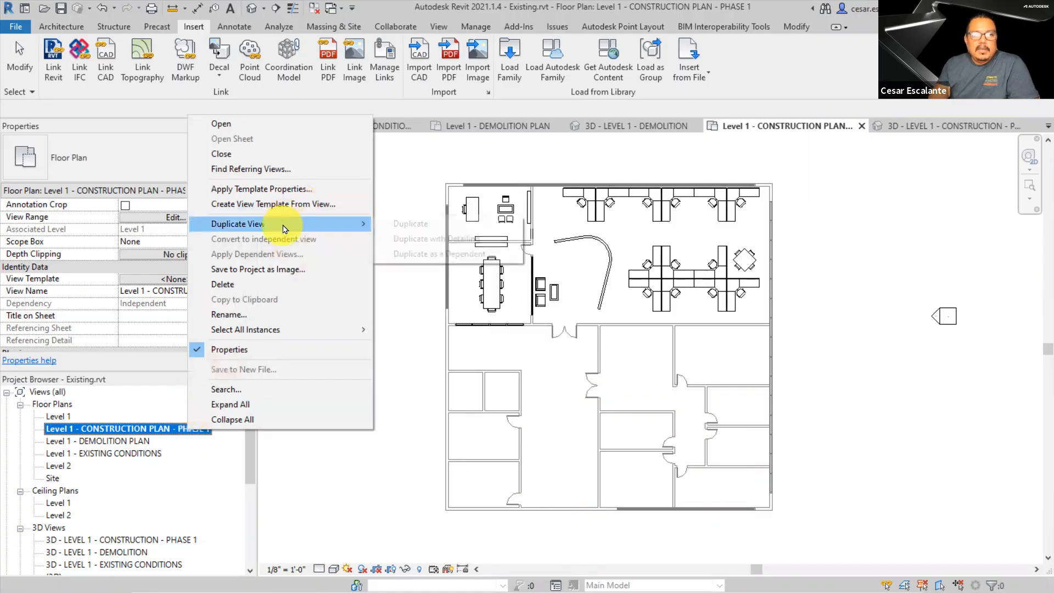
{"action": "left_click", "coordinate": [451, 225]}
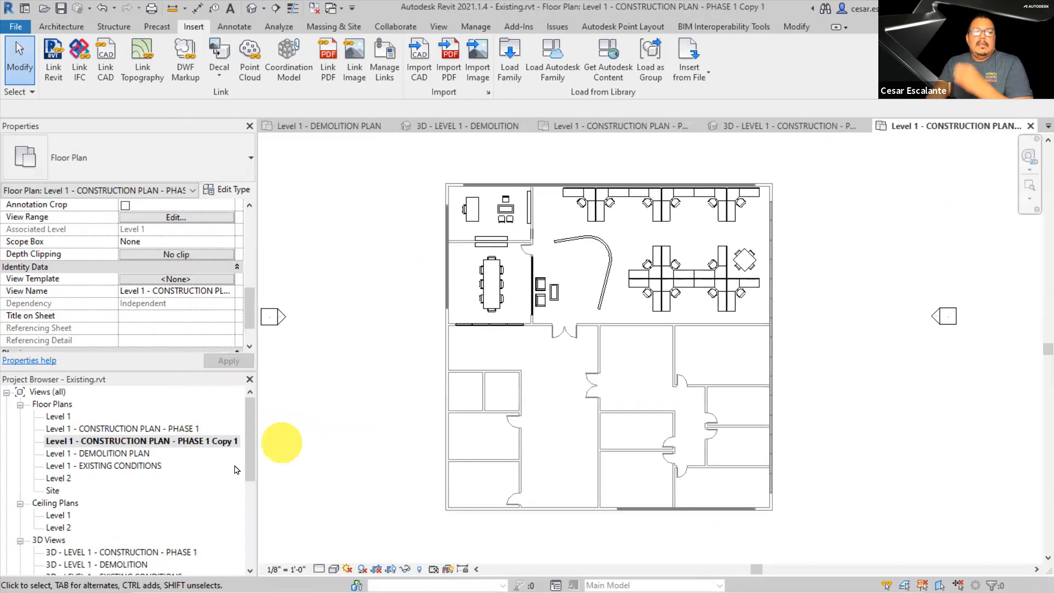
Rename the copied Phase 1 construction floor plan as "Level 1 - CONSTRUCTION PLAN - PHASE 2 - OPTION A"
{"action": "right_click", "coordinate": [211, 446]}
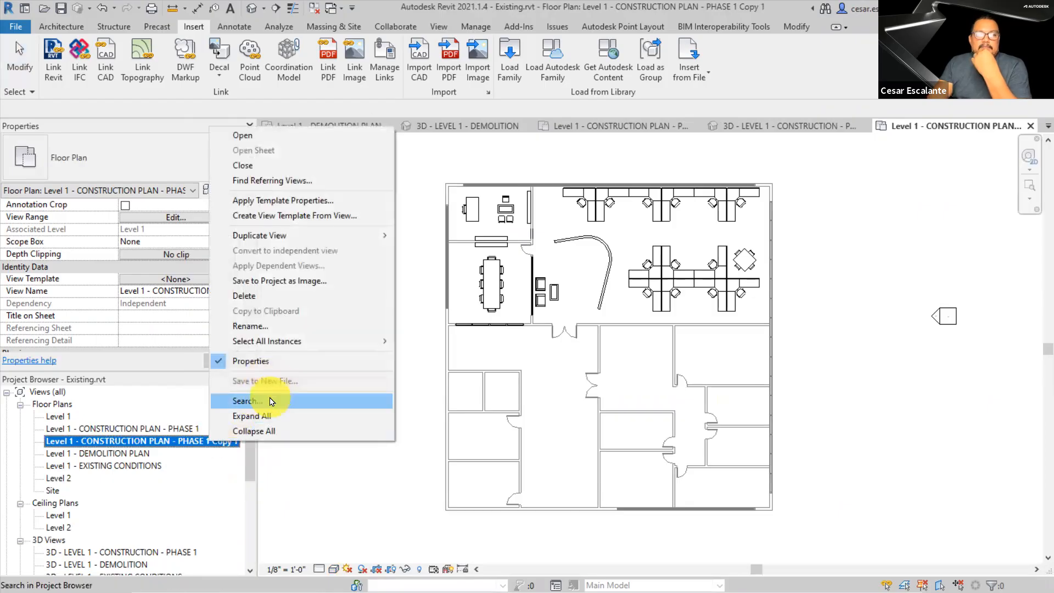
{"action": "left_click", "coordinate": [269, 327]}
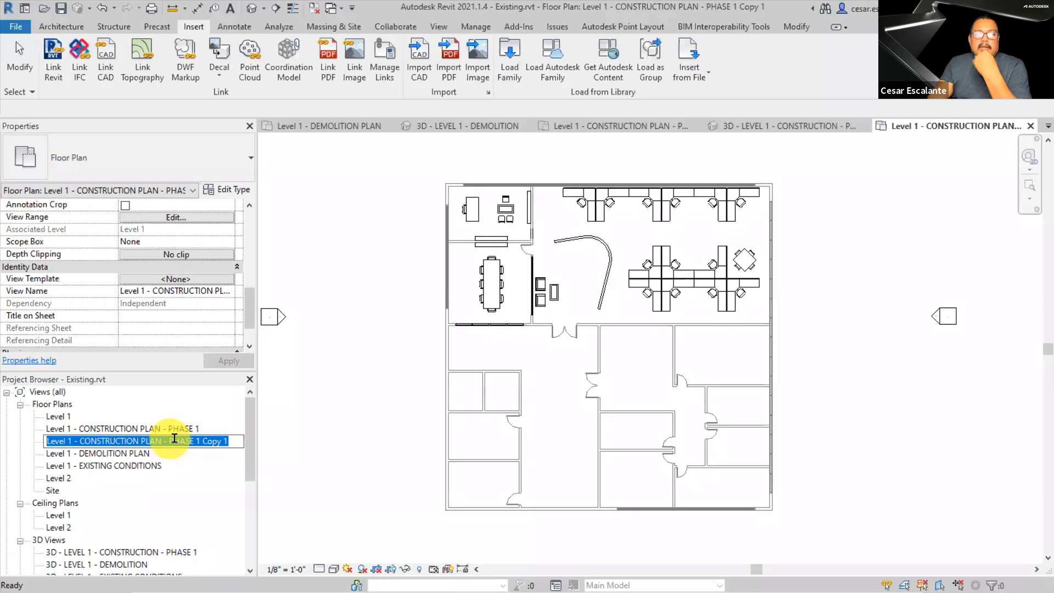
{"action": "left_click_drag", "start_coordinate": [169, 441], "coordinate": [268, 441]}
{"action": "type", "text": "PHASE 2 - P"}
{"action": "key", "text": "BackSpace"}
{"action": "type", "text": "OPTION"}
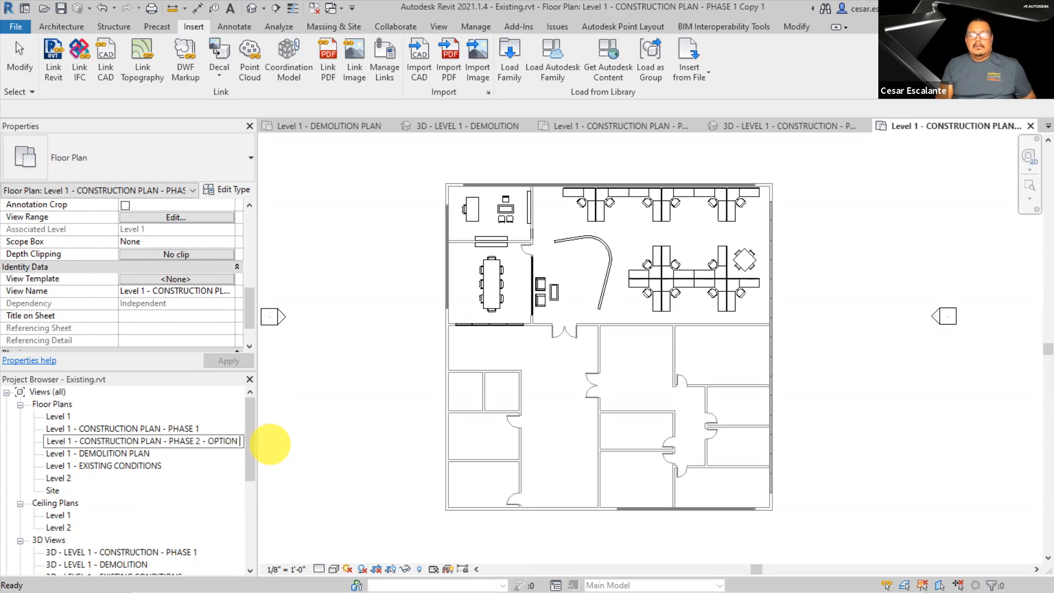
{"action": "type", "text": " A"}
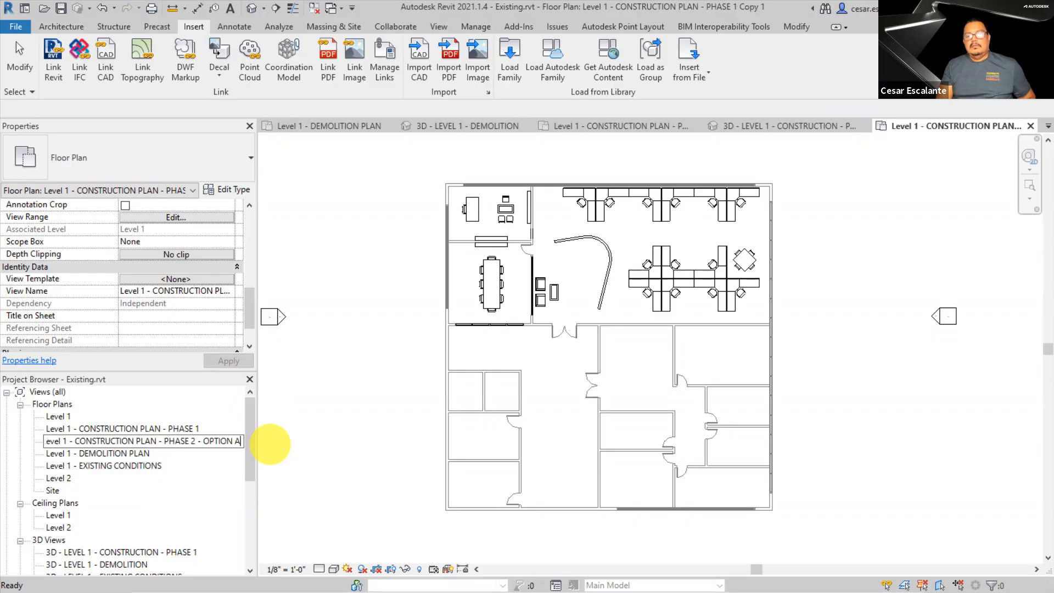
{"action": "key", "text": "Return"}
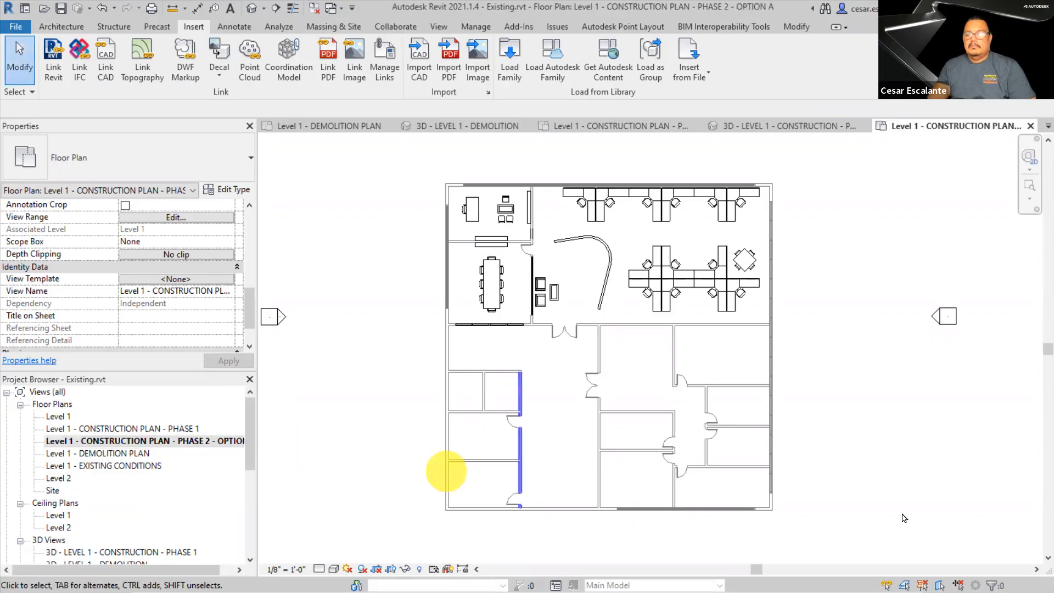
{"action": "key", "text": "alt+Tab"}
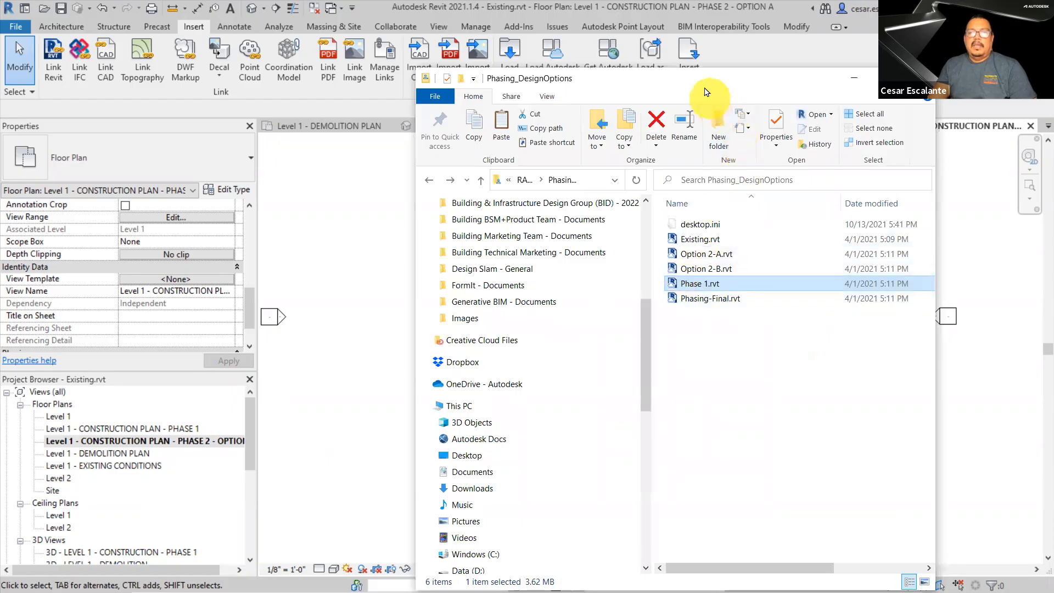
{"action": "key", "text": "alt+Tab"}
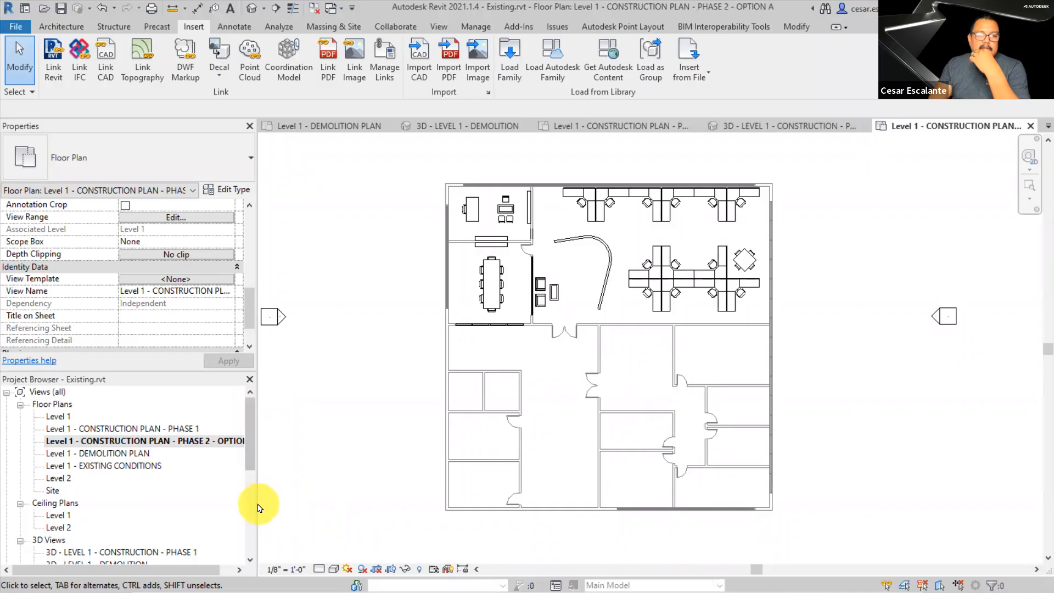
Widen the project browser and set the phase of the Phase 2 - Option A floor plan to Phase 2
{"action": "left_click_drag", "start_coordinate": [257, 503], "coordinate": [323, 502]}
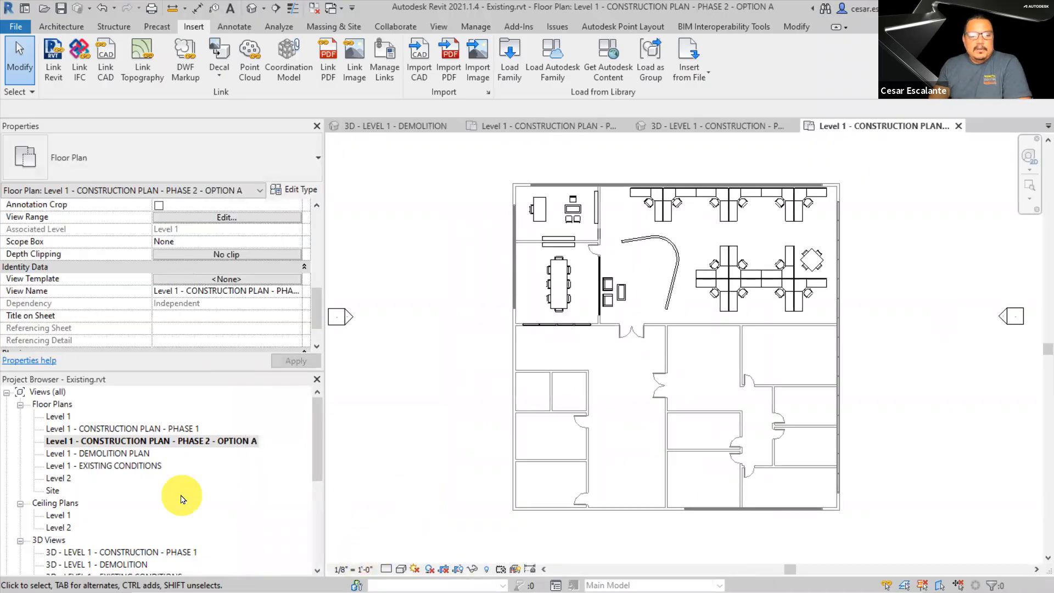
{"action": "left_click", "coordinate": [147, 429]}
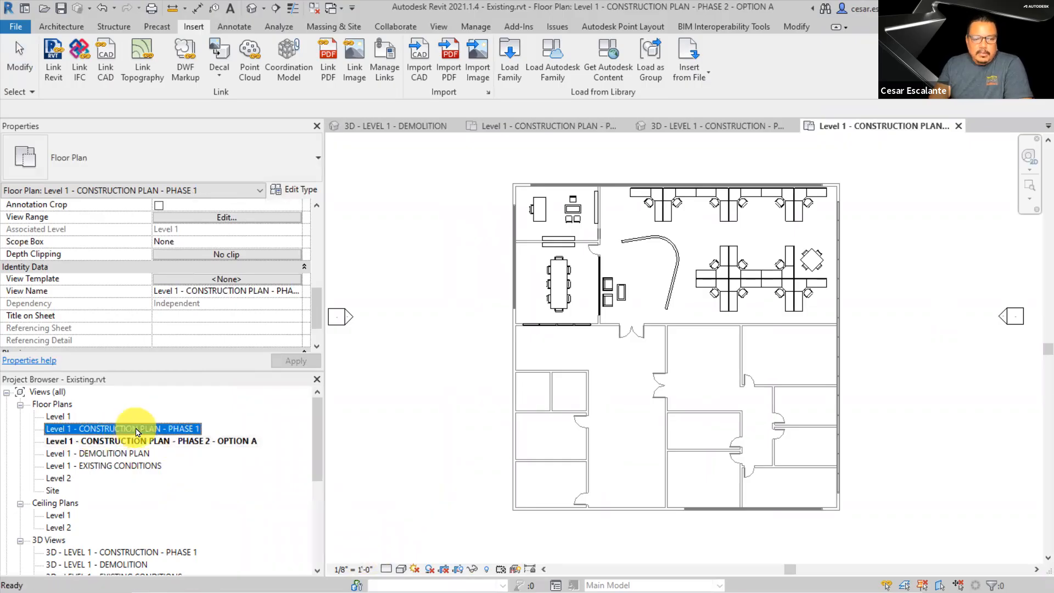
{"action": "left_click", "coordinate": [140, 441]}
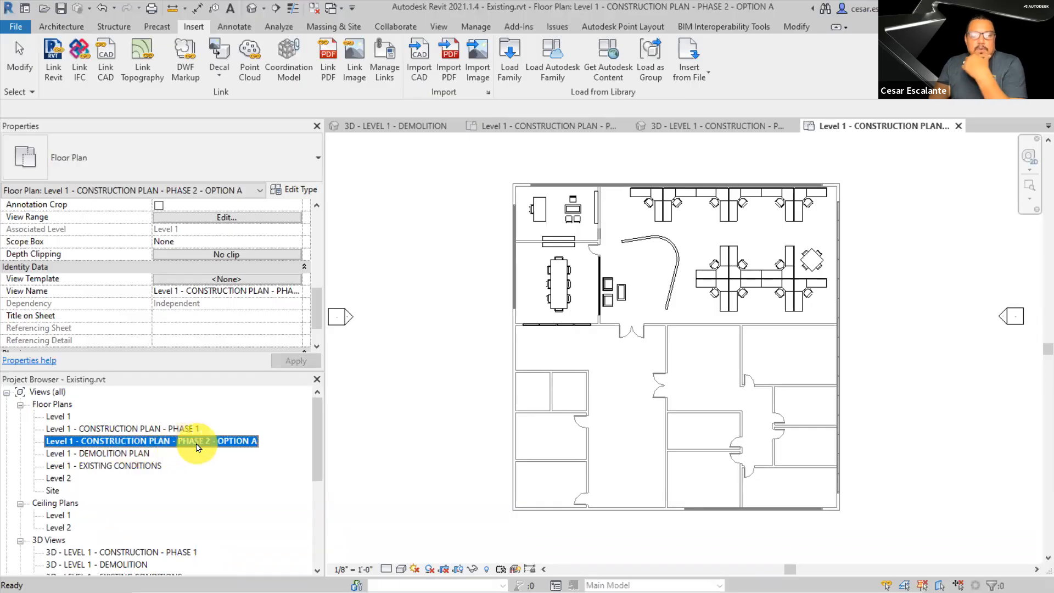
{"action": "left_click", "coordinate": [379, 441]}
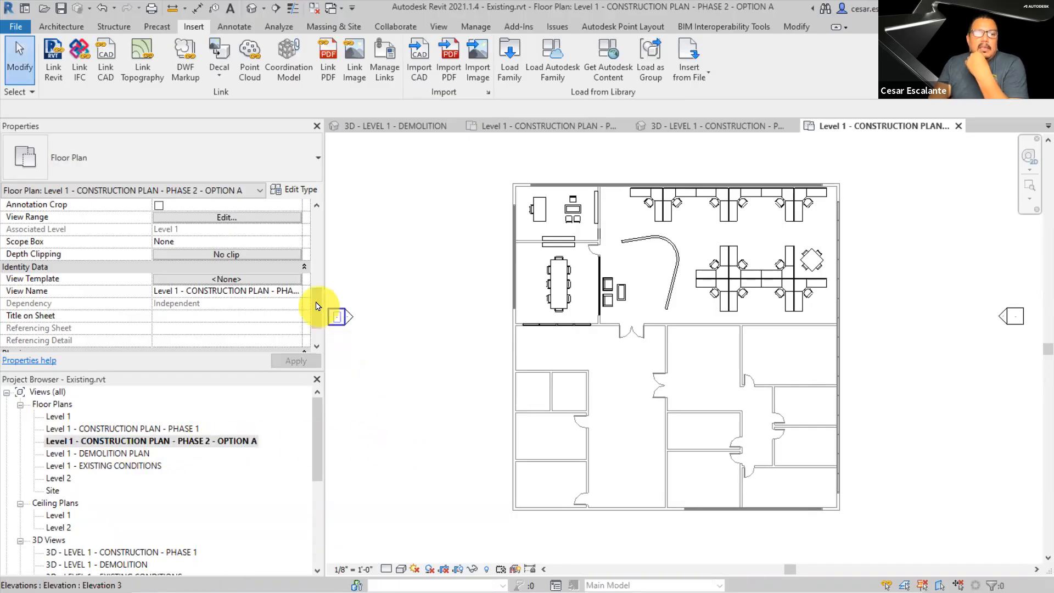
{"action": "scroll", "coordinate": [316, 305], "scroll_direction": "down", "scroll_amount": 3}
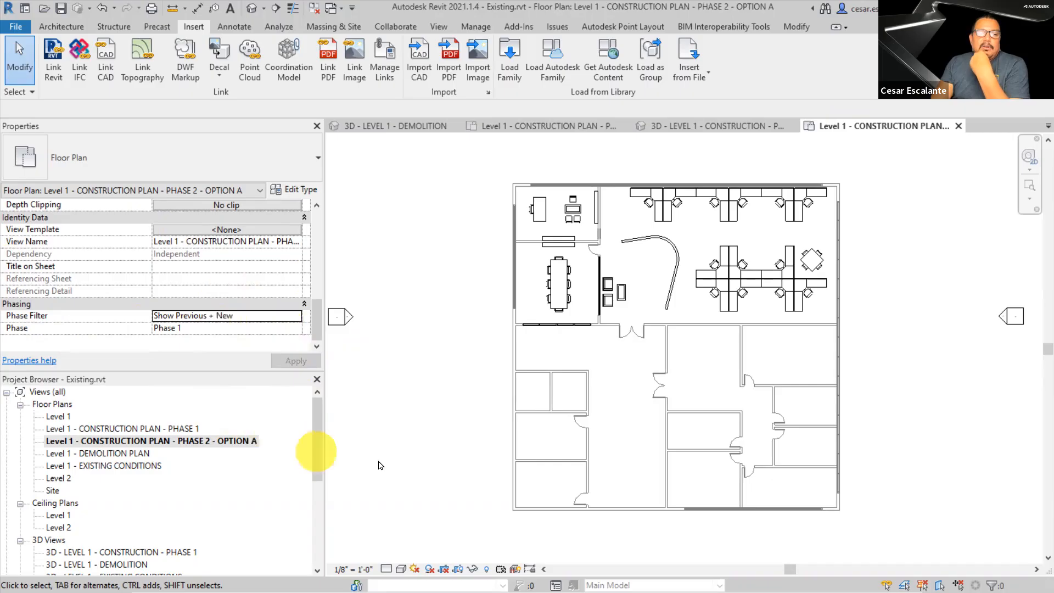
{"action": "left_click", "coordinate": [294, 329]}
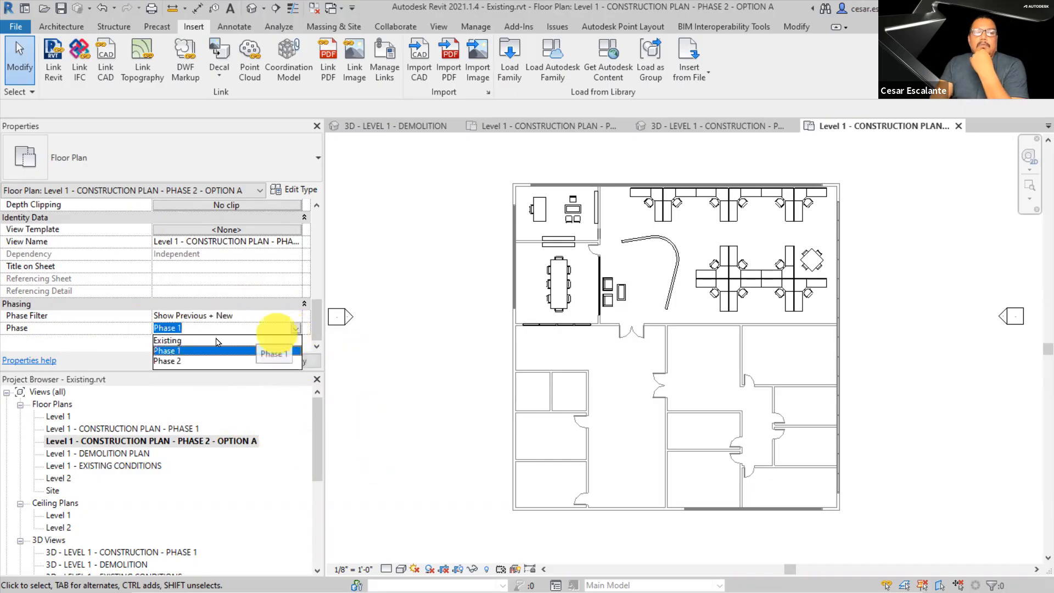
{"action": "left_click", "coordinate": [179, 362]}
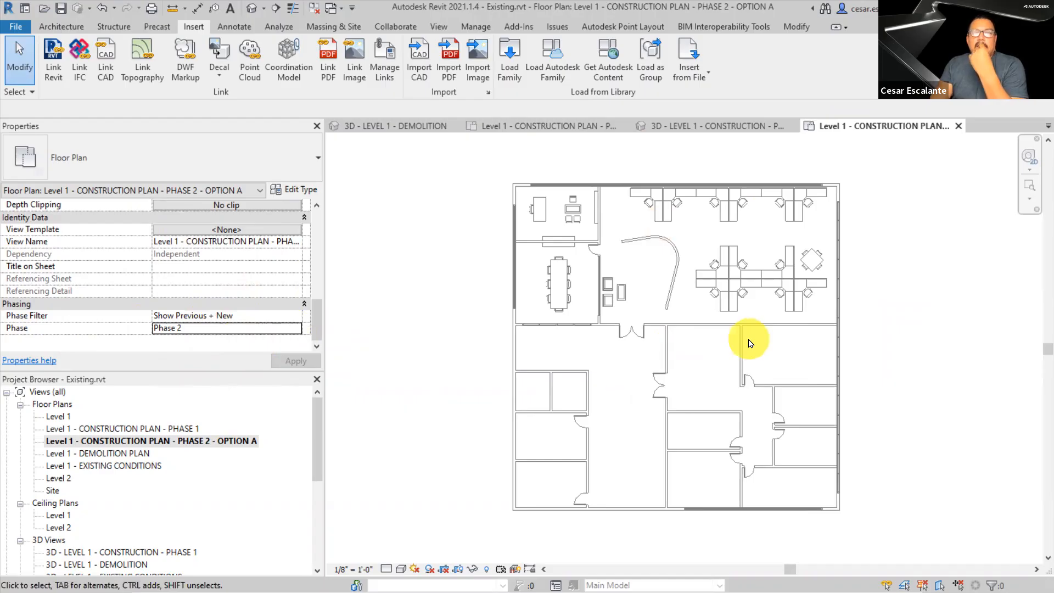
Examine how the furnished office area and the remaining rooms are displayed in the Phase 2 - Option A floor plan
{"action": "scroll", "coordinate": [806, 252], "scroll_direction": "up", "scroll_amount": 4}
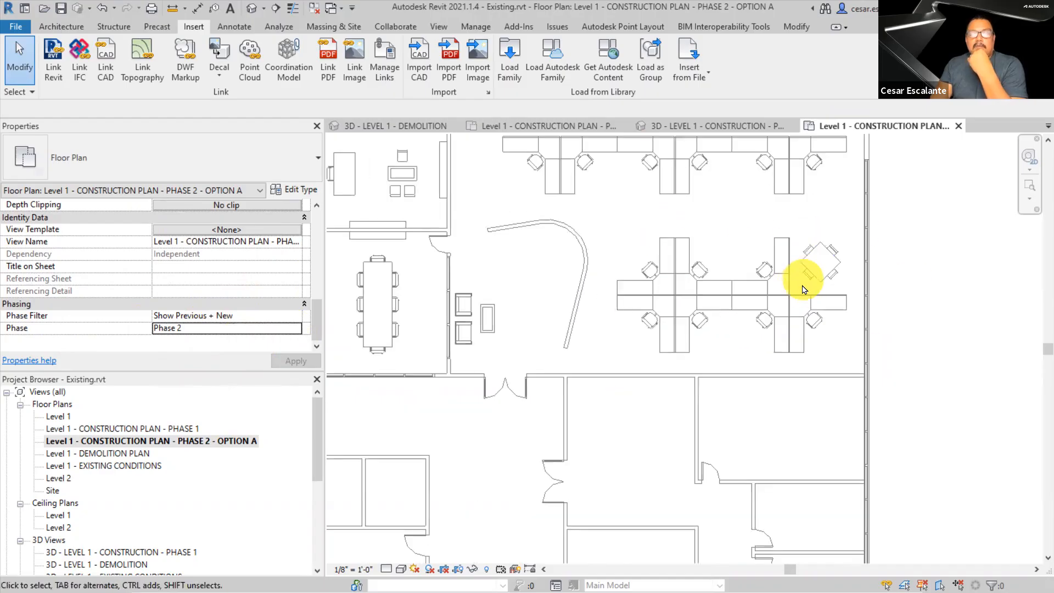
{"action": "middle_click_drag", "start_coordinate": [803, 289], "coordinate": [853, 341]}
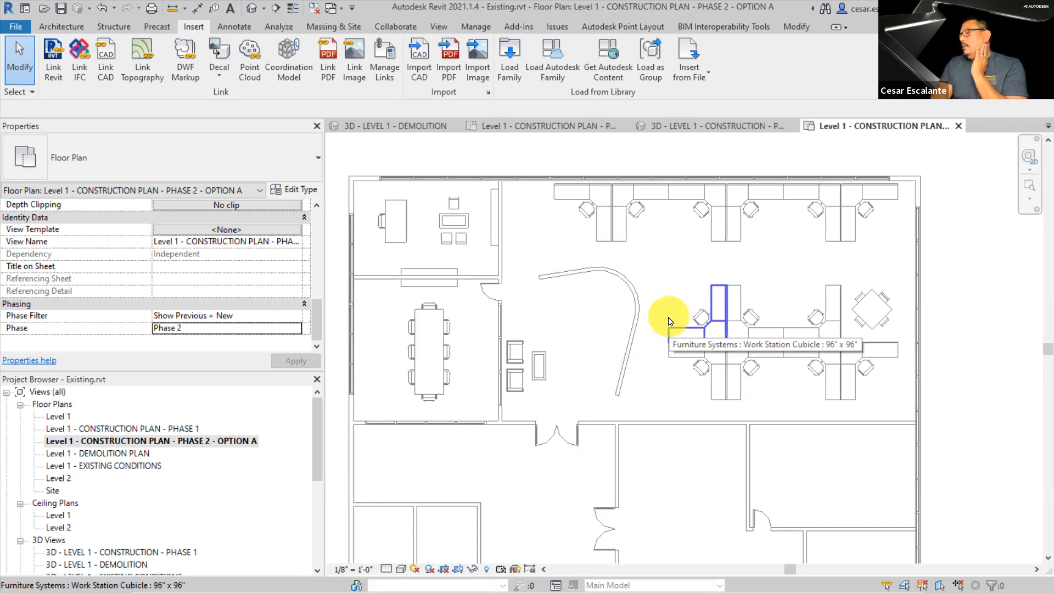
{"action": "middle_click_drag", "start_coordinate": [642, 387], "coordinate": [676, 381]}
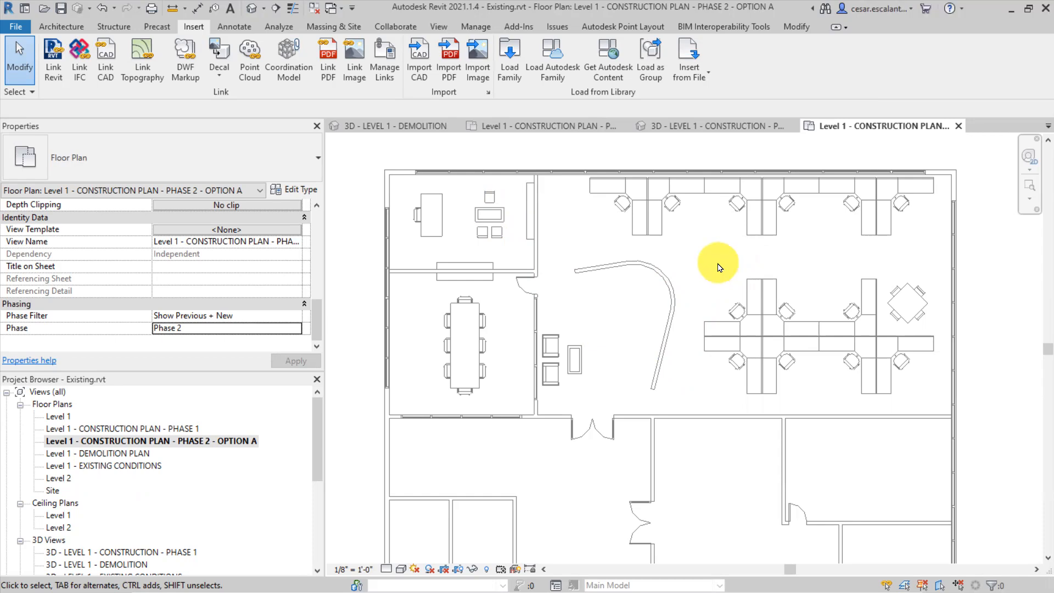
{"action": "scroll", "coordinate": [719, 267], "scroll_direction": "down", "scroll_amount": 2}
{"action": "scroll", "coordinate": [807, 275], "scroll_direction": "up", "scroll_amount": 1}
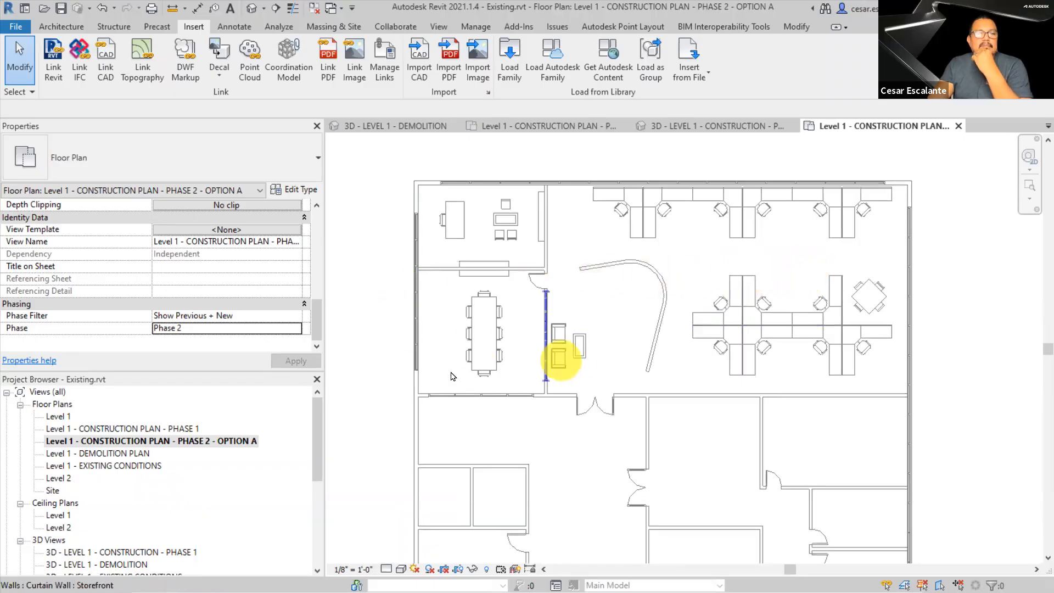
{"action": "scroll", "coordinate": [761, 386], "scroll_direction": "down", "scroll_amount": 2}
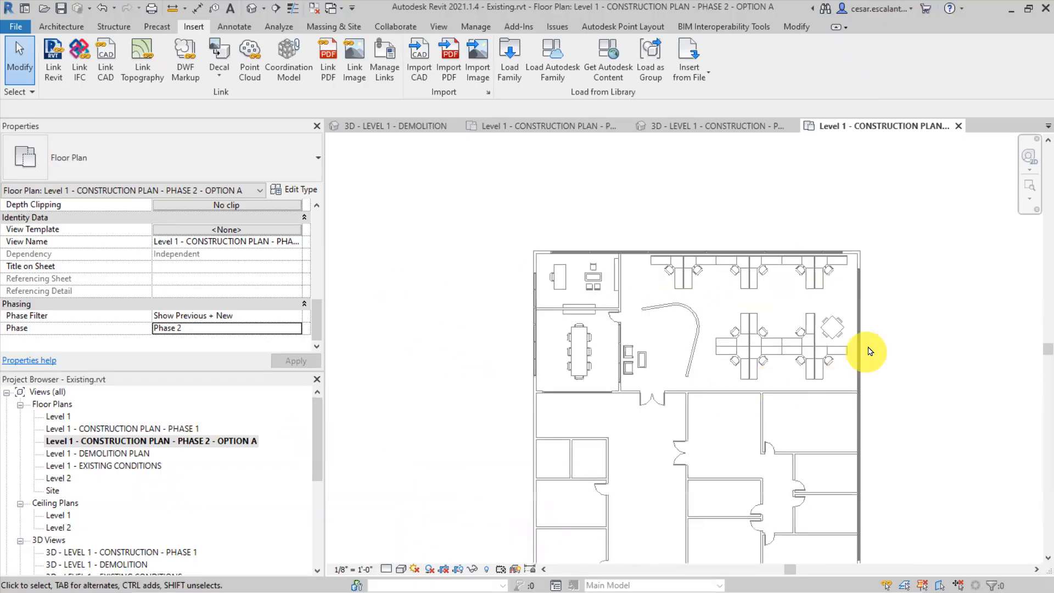
{"action": "middle_click_drag", "start_coordinate": [871, 351], "coordinate": [845, 235]}
{"action": "scroll", "coordinate": [808, 430], "scroll_direction": "up", "scroll_amount": 2}
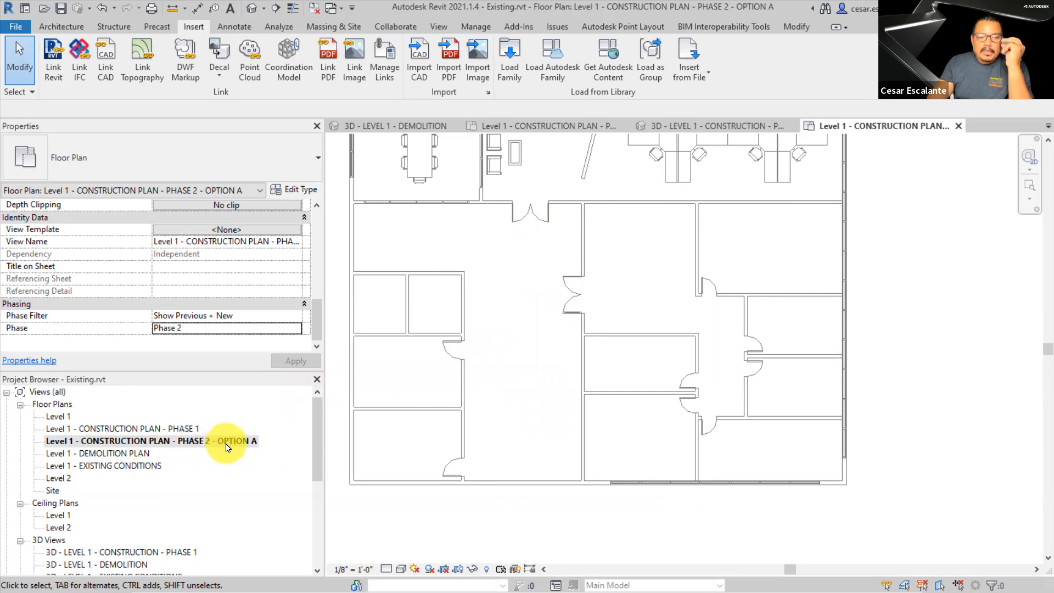
Duplicate the 3D view "3D - LEVEL 1 - CONSTRUCTION - PHASE 1"
{"action": "scroll", "coordinate": [227, 447], "scroll_direction": "down", "scroll_amount": 2}
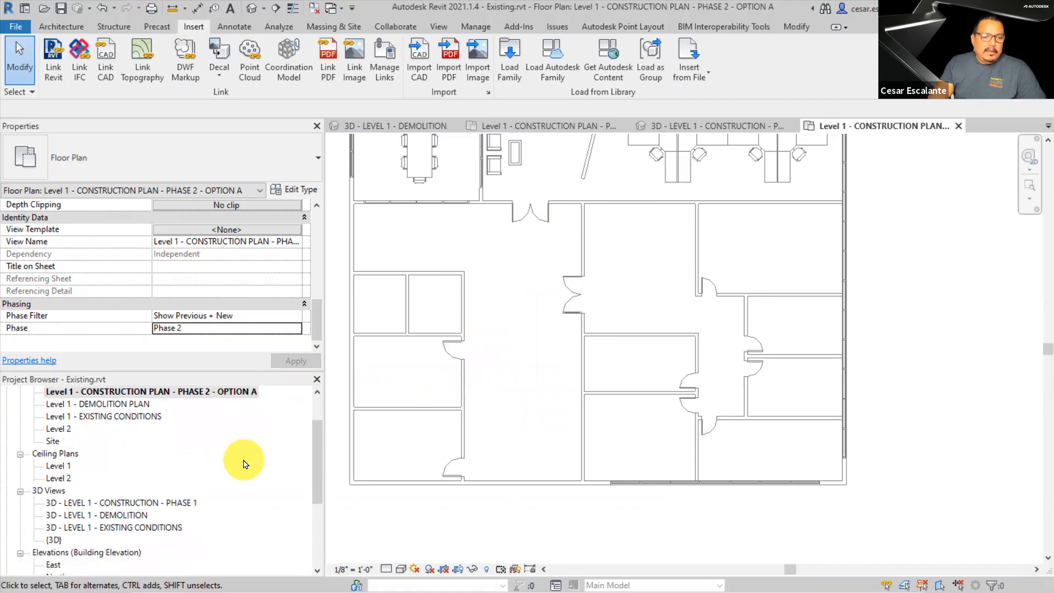
{"action": "left_click", "coordinate": [137, 504]}
{"action": "right_click", "coordinate": [149, 502]}
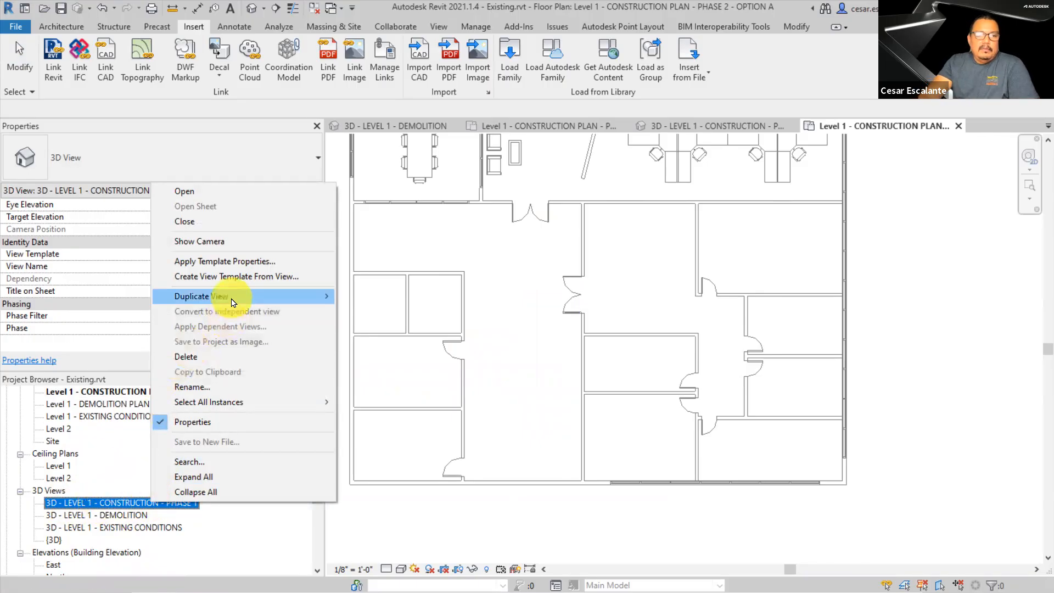
{"action": "mouse_move", "coordinate": [285, 296]}
{"action": "left_click", "coordinate": [377, 302]}
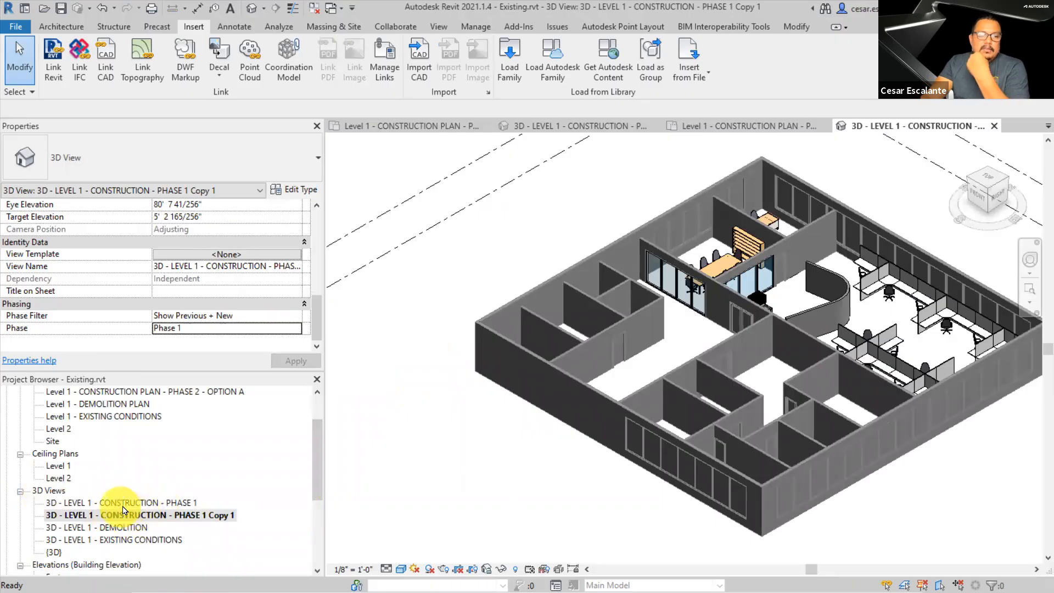
Rename the duplicated 3D view as "3D - LEVEL 1 - CONSTRUCTION - PHASE 2 - OPTION A"
{"action": "right_click", "coordinate": [219, 523]}
{"action": "left_click", "coordinate": [255, 404]}
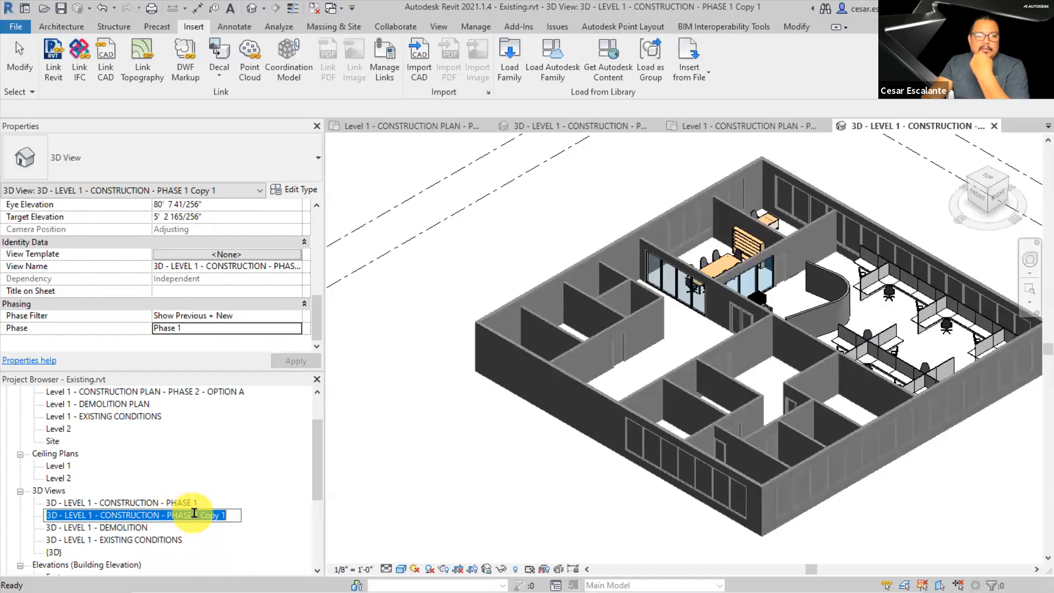
{"action": "left_click_drag", "start_coordinate": [195, 515], "coordinate": [282, 505]}
{"action": "type", "text": "2"}
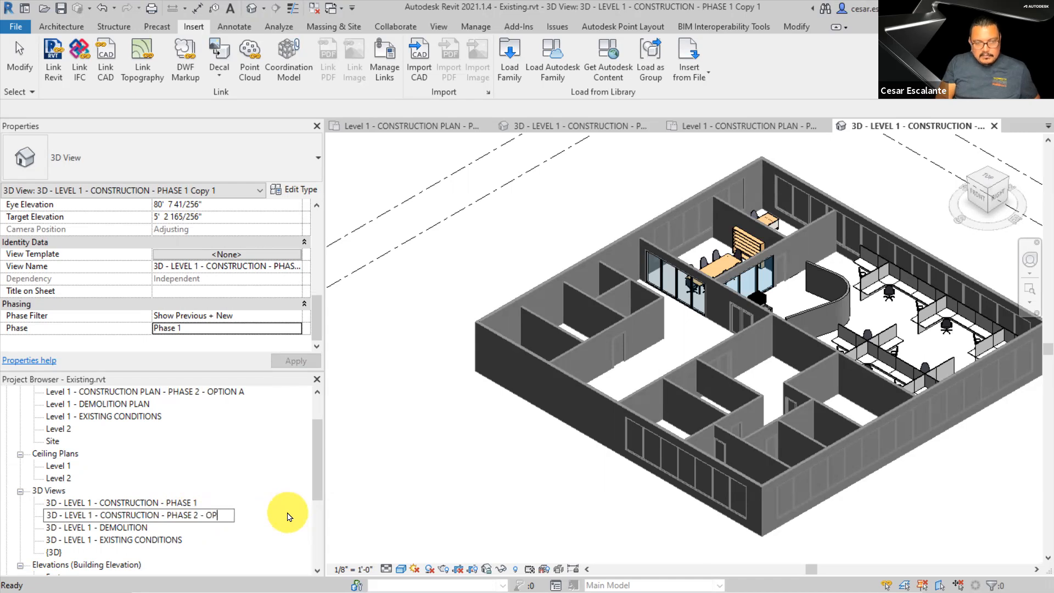
{"action": "left_click", "coordinate": [486, 488]}
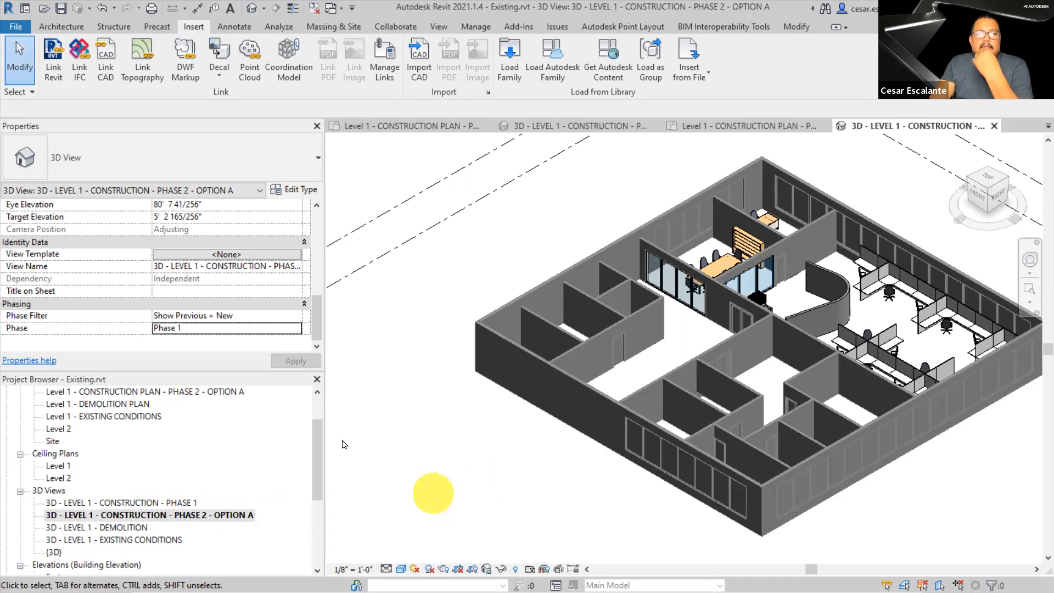
Set the phase of the Phase 2 - Option A 3D view to Phase 2 and apply the change
{"action": "left_click", "coordinate": [297, 328]}
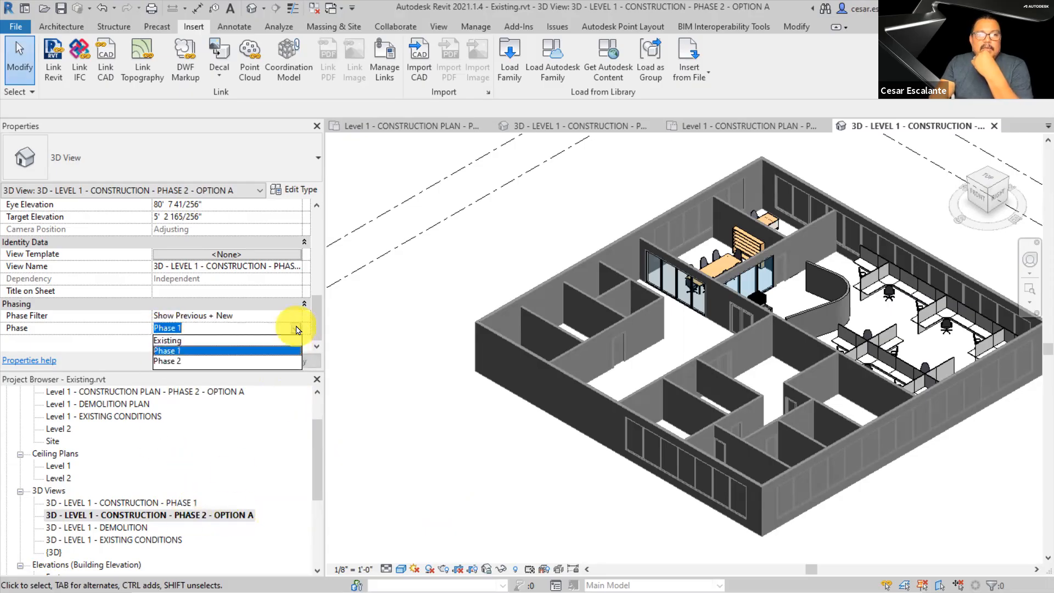
{"action": "left_click", "coordinate": [167, 361]}
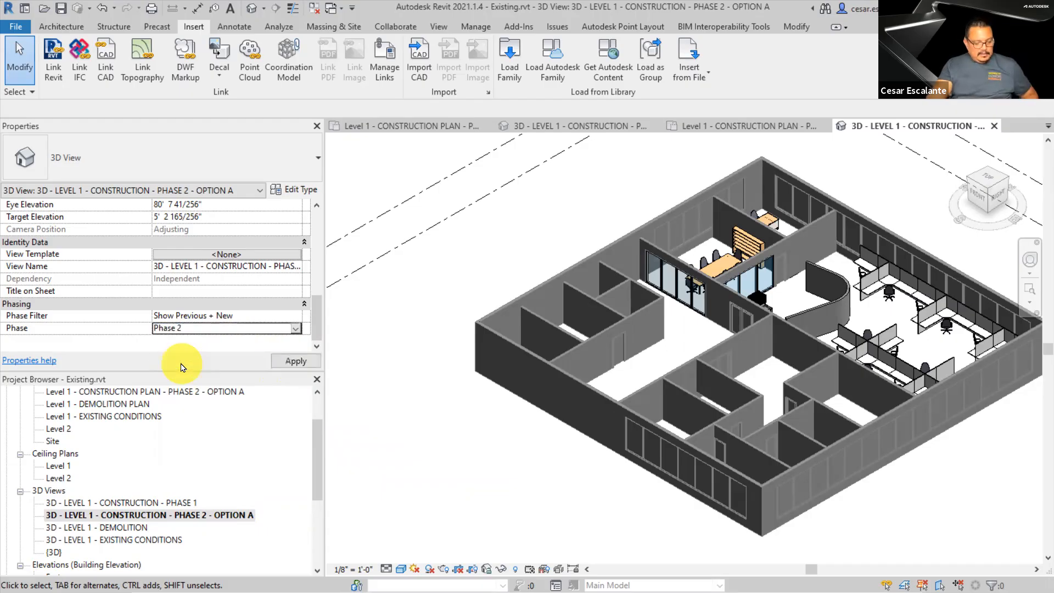
{"action": "left_click_drag", "start_coordinate": [5, 321], "coordinate": [247, 344]}
{"action": "mouse_move", "coordinate": [42, 510]}
{"action": "left_mouse_down"}
{"action": "mouse_move", "coordinate": [233, 532]}
{"action": "mouse_move", "coordinate": [187, 503]}
{"action": "mouse_move", "coordinate": [47, 502]}
{"action": "left_mouse_up"}
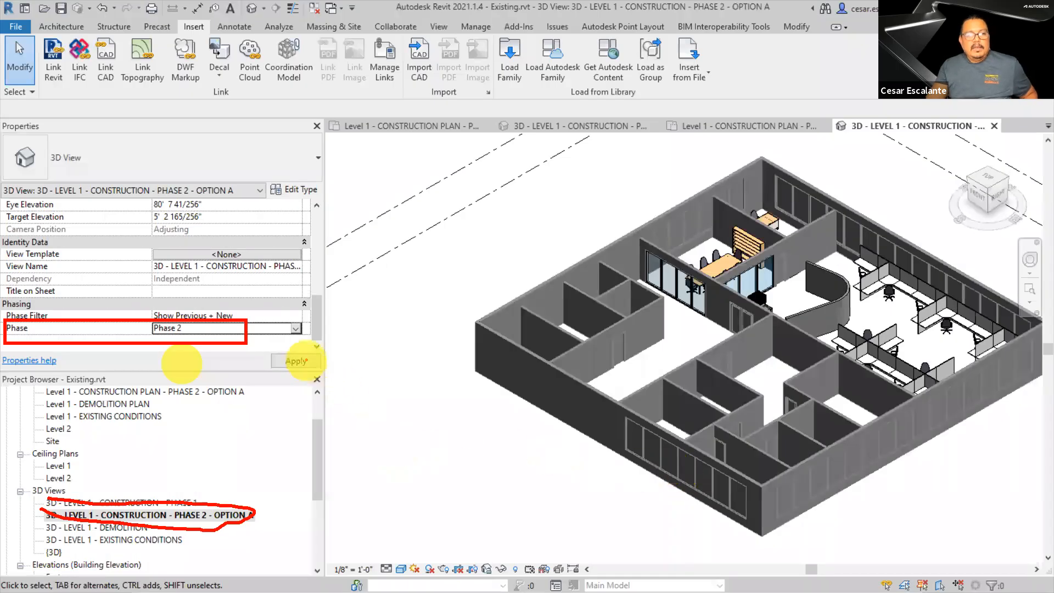
{"action": "key", "text": "Escape"}
{"action": "left_click", "coordinate": [306, 363]}
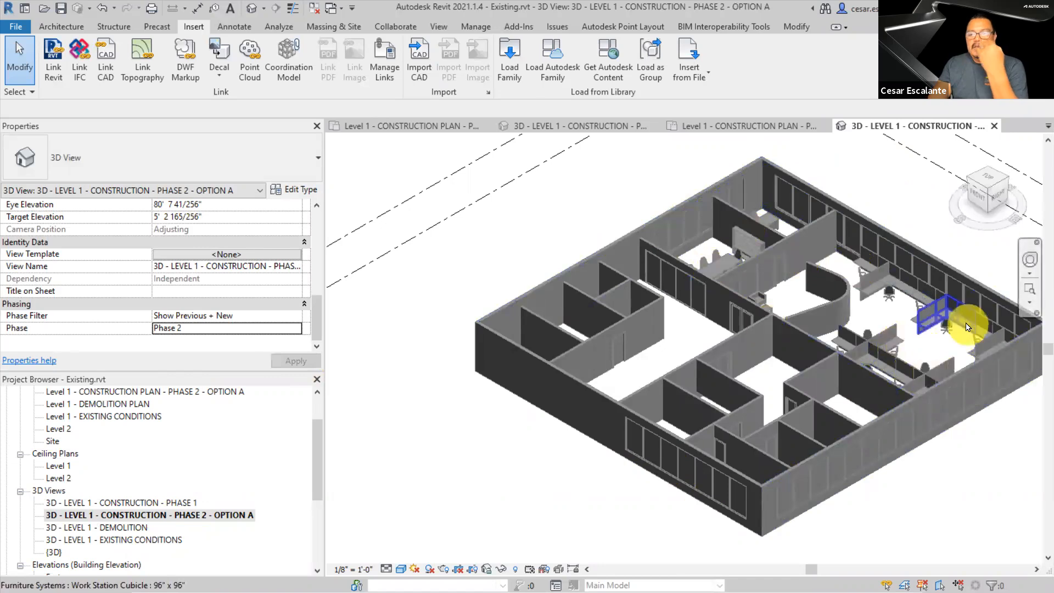
Open the floor plan view "Level 1 - CONSTRUCTION PLAN - PHASE 2 - OPTION A"
{"action": "middle_click_drag", "start_coordinate": [955, 439], "coordinate": [838, 503]}
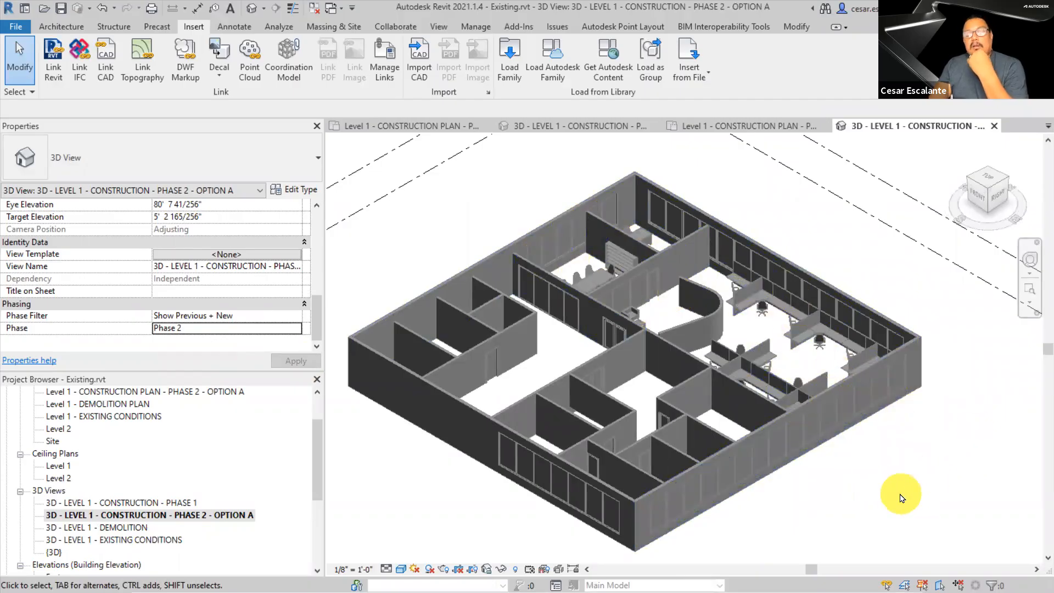
{"action": "middle_click_drag", "start_coordinate": [898, 498], "coordinate": [978, 476]}
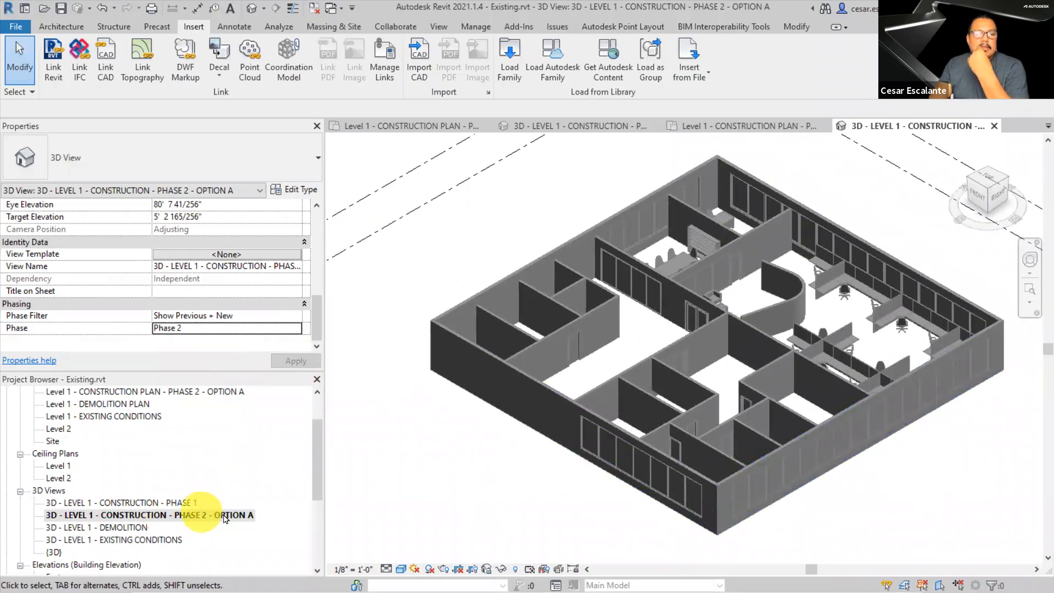
{"action": "mouse_move", "coordinate": [312, 479]}
{"action": "left_mouse_down"}
{"action": "mouse_move", "coordinate": [313, 419]}
{"action": "mouse_move", "coordinate": [322, 470]}
{"action": "left_mouse_up"}
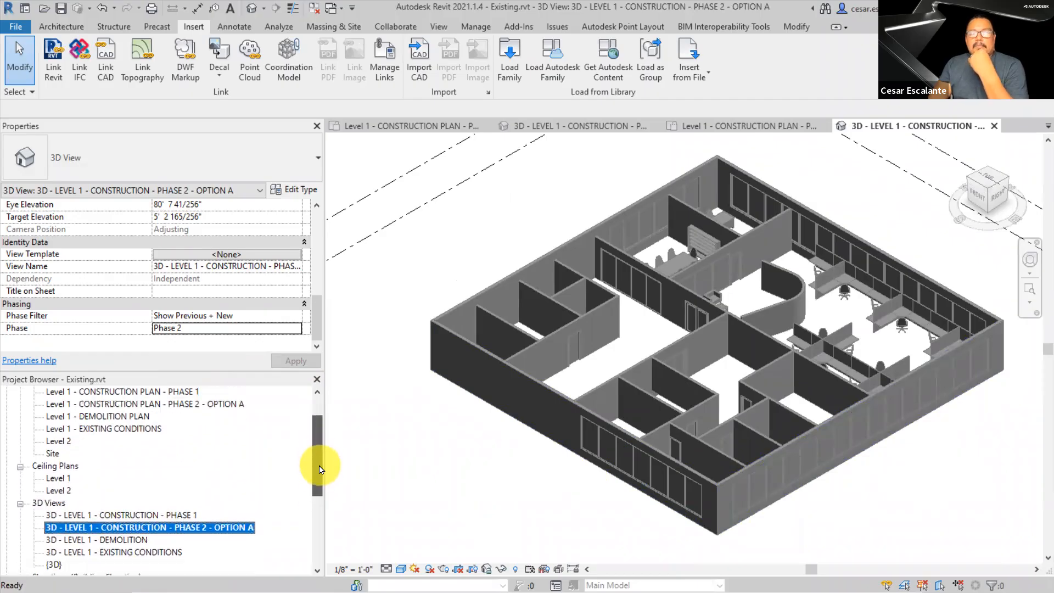
{"action": "left_click", "coordinate": [212, 406]}
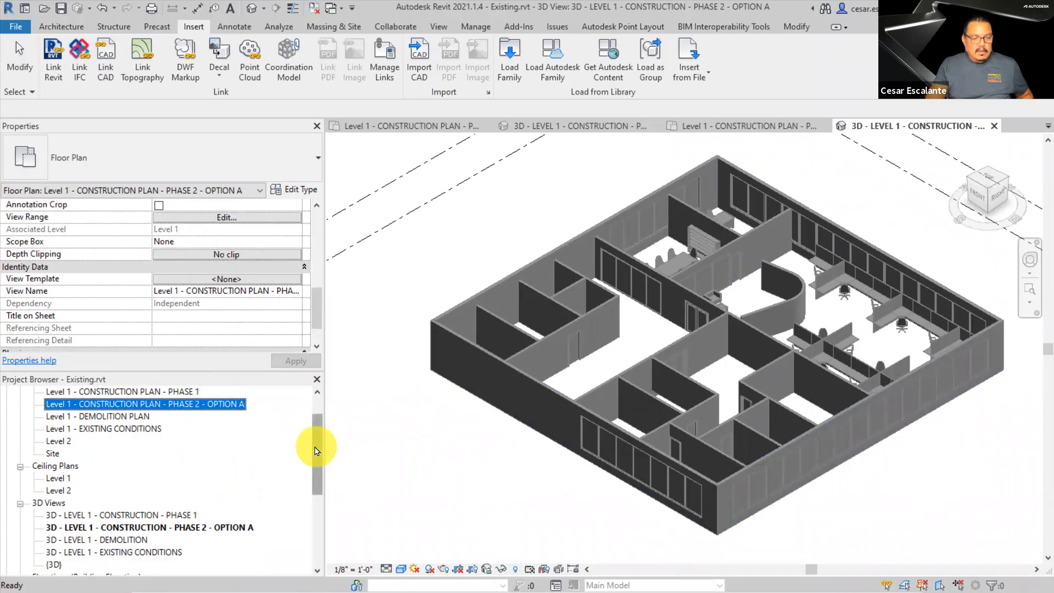
{"action": "double_click", "coordinate": [212, 405]}
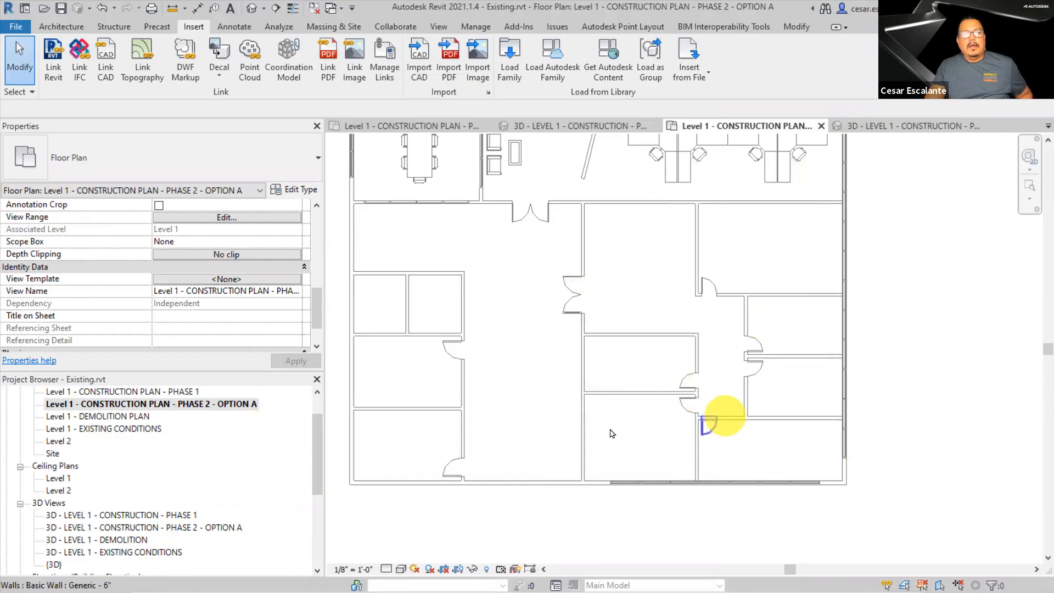
Duplicate the floor plan view "Level 1 - CONSTRUCTION PLAN - PHASE 2 - OPTION A" without detailing
{"action": "scroll", "coordinate": [316, 417], "scroll_direction": "up", "scroll_amount": 1}
{"action": "left_click", "coordinate": [224, 442]}
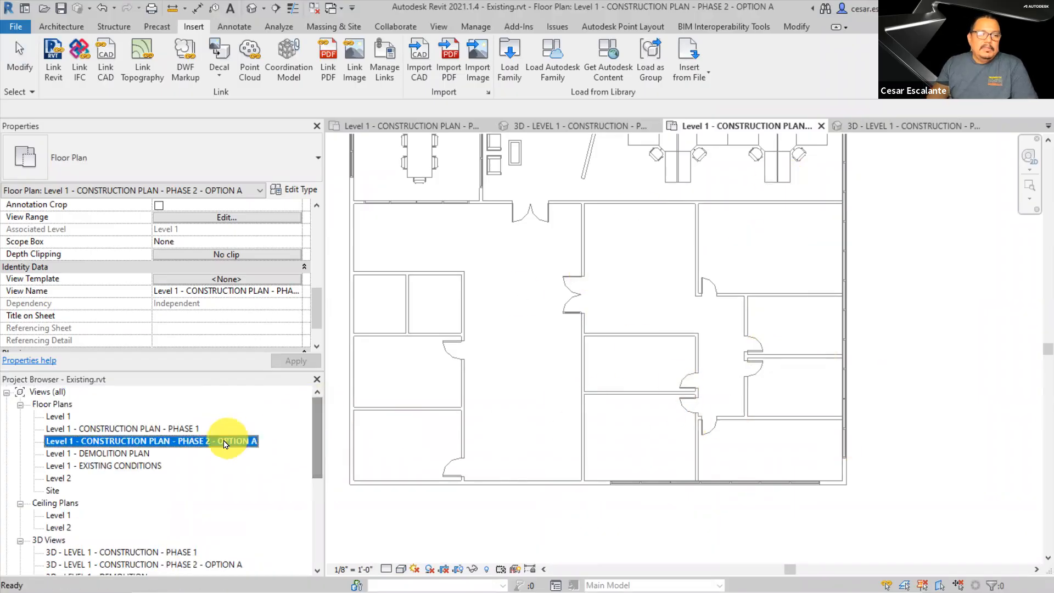
{"action": "right_click", "coordinate": [225, 444]}
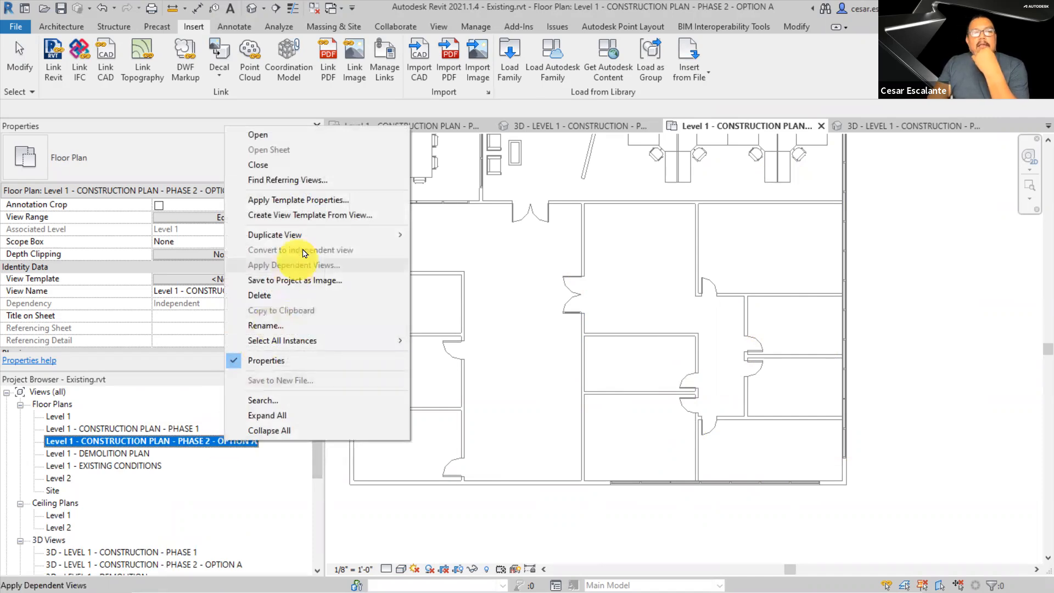
{"action": "mouse_move", "coordinate": [307, 237]}
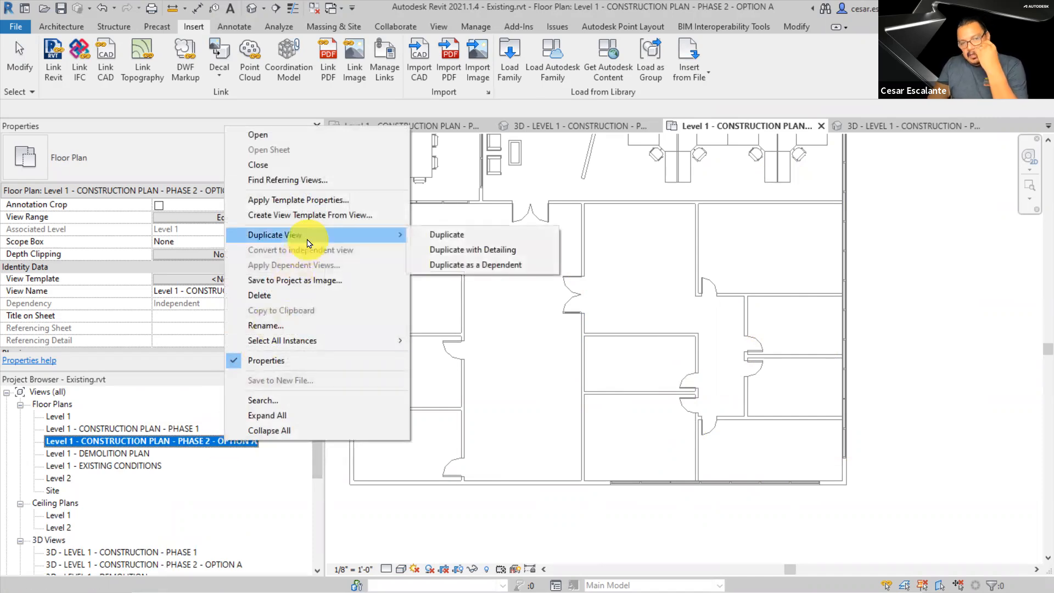
{"action": "left_click", "coordinate": [456, 238]}
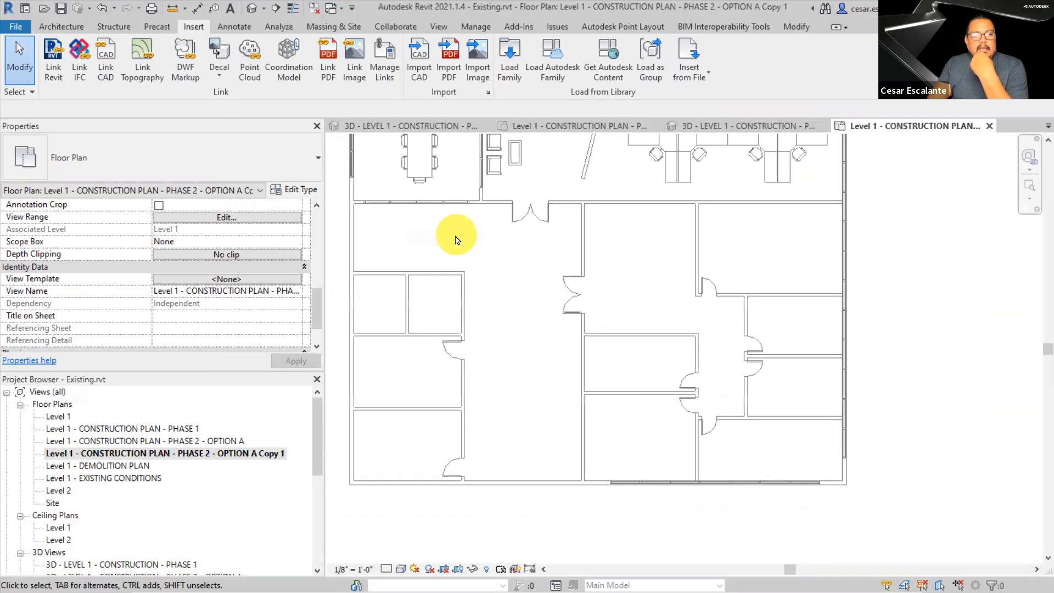
Rename the duplicated floor plan view as "Level 1 - DEMOLITION PLAN - PHASE 2"
{"action": "right_click", "coordinate": [142, 456]}
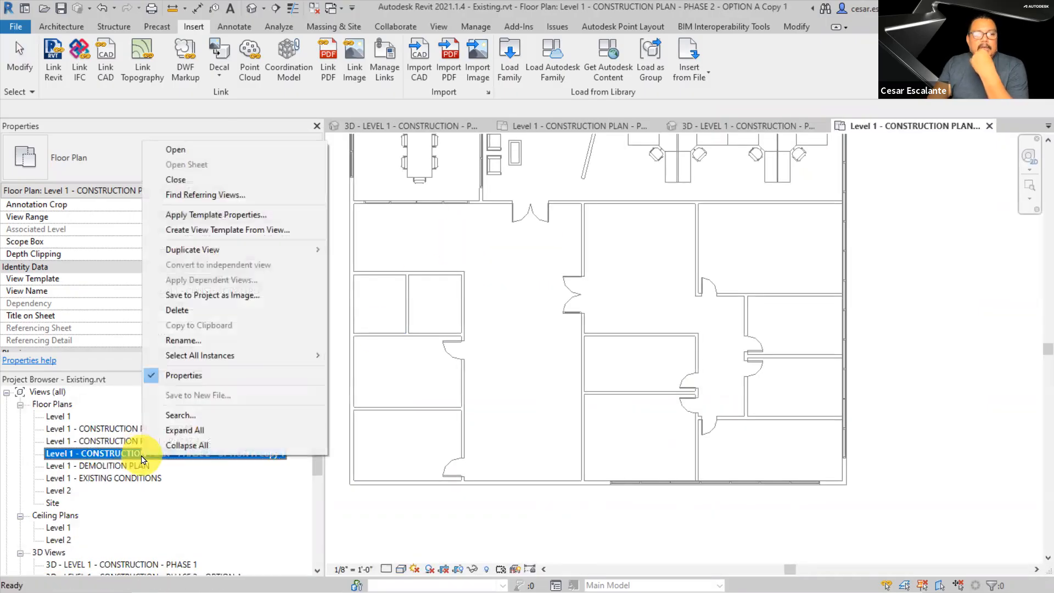
{"action": "left_click", "coordinate": [200, 342]}
{"action": "left_click_drag", "start_coordinate": [81, 453], "coordinate": [140, 451]}
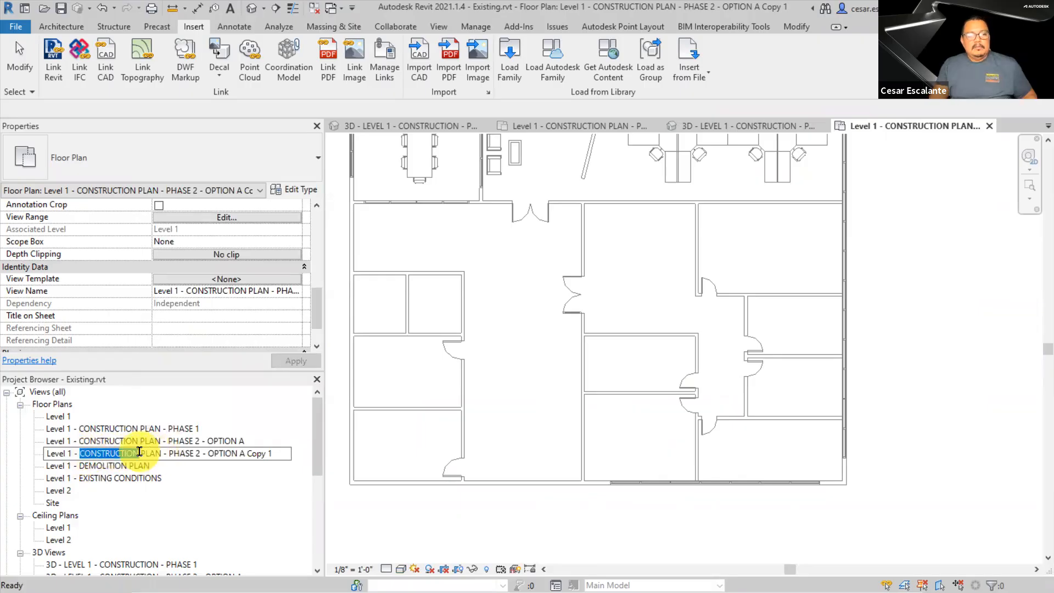
{"action": "type", "text": "DEMOLITION"}
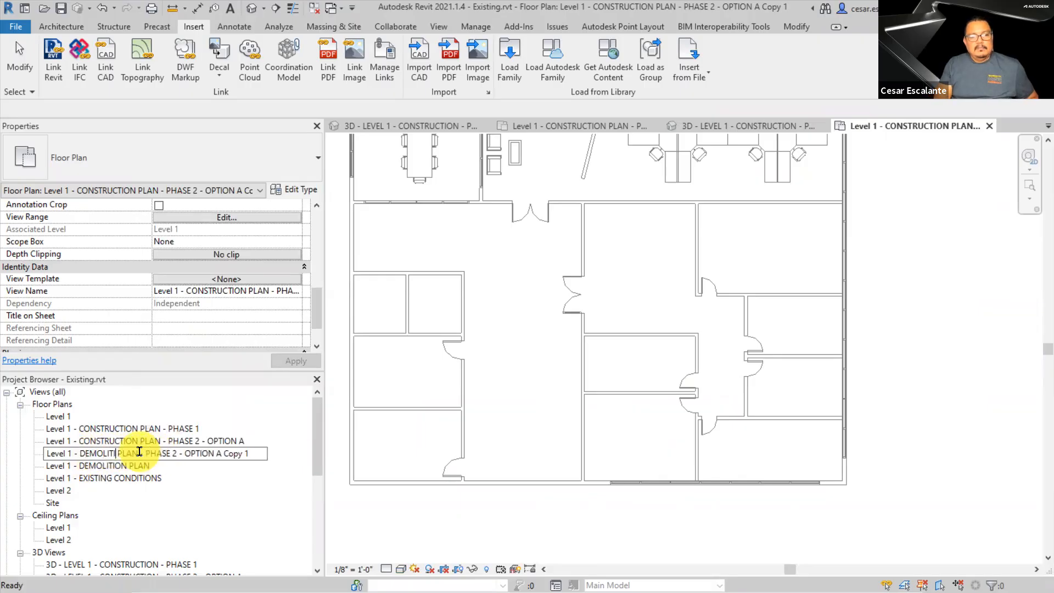
{"action": "left_click_drag", "start_coordinate": [191, 453], "coordinate": [311, 463]}
{"action": "key", "text": "Delete"}
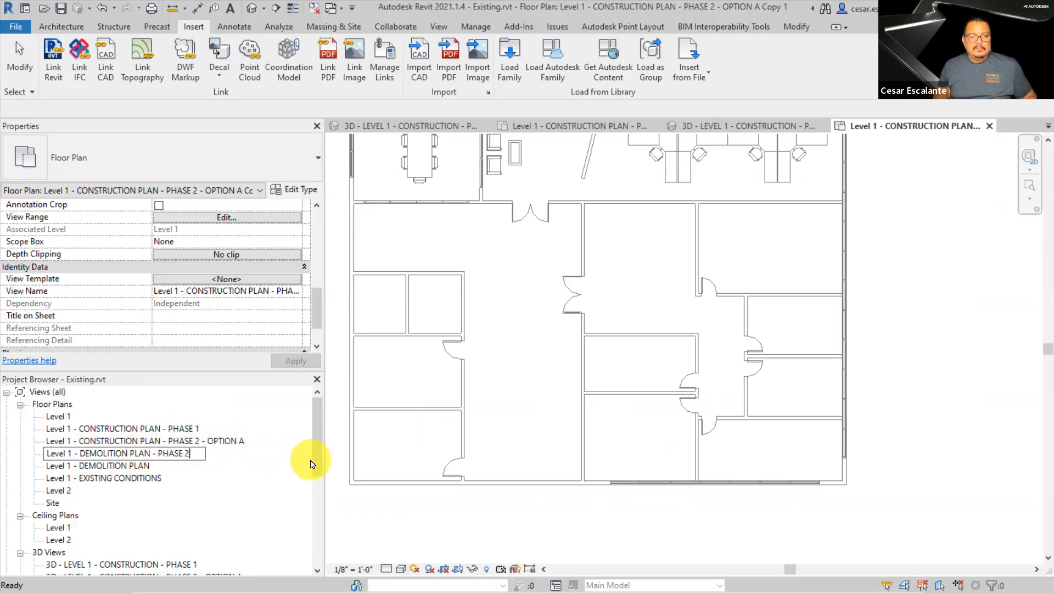
{"action": "left_click", "coordinate": [421, 530]}
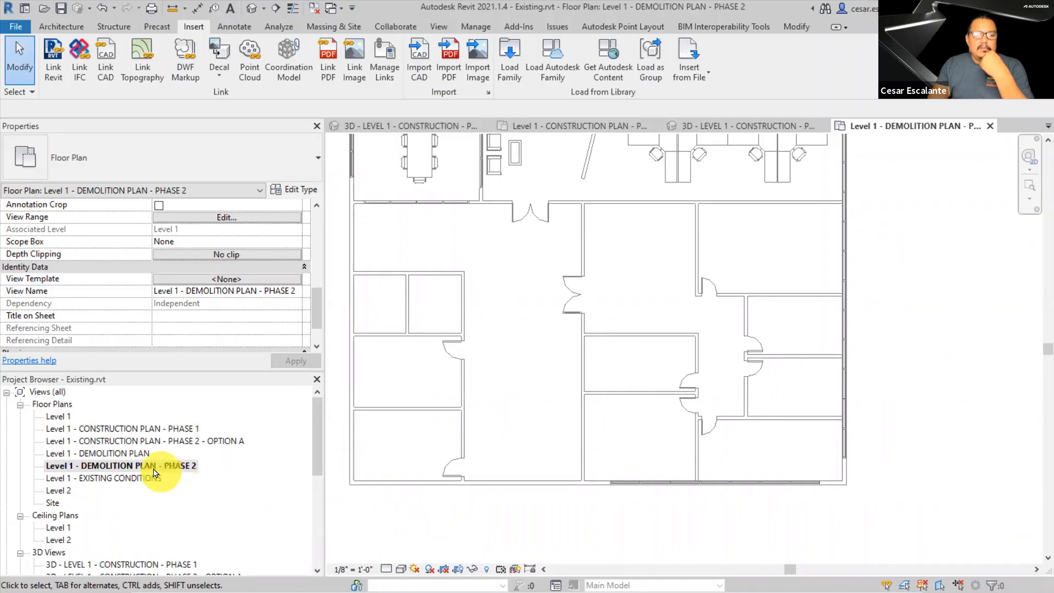
{"action": "left_click", "coordinate": [212, 442]}
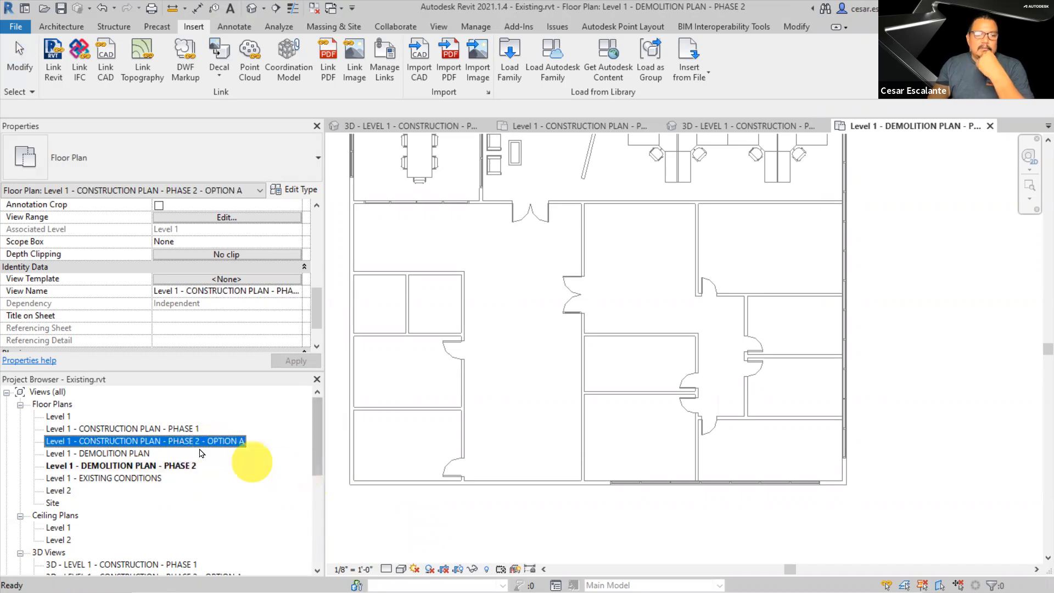
{"action": "right_click", "coordinate": [229, 448]}
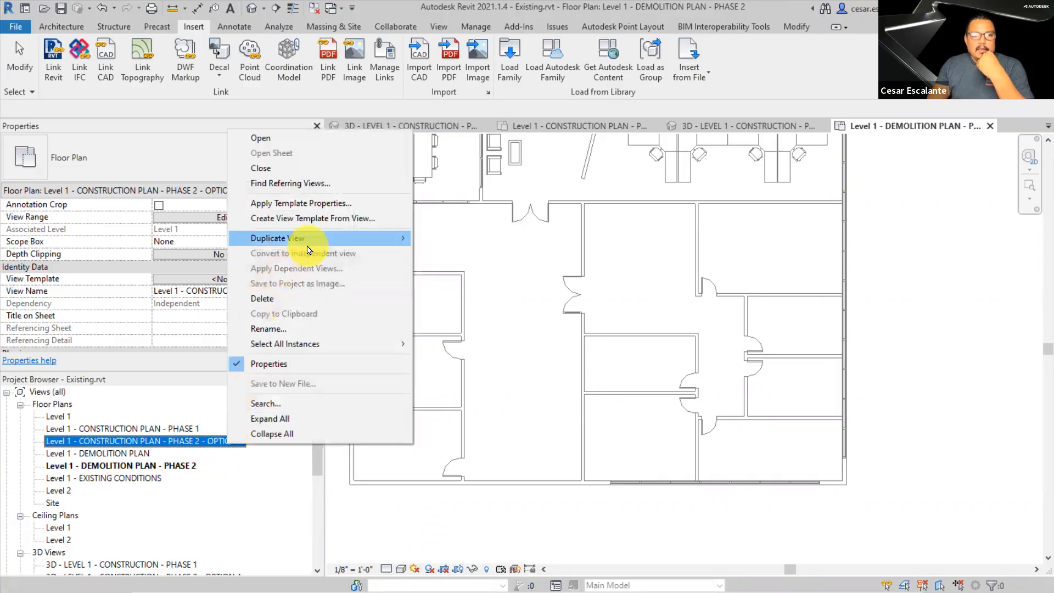
{"action": "mouse_move", "coordinate": [306, 238]}
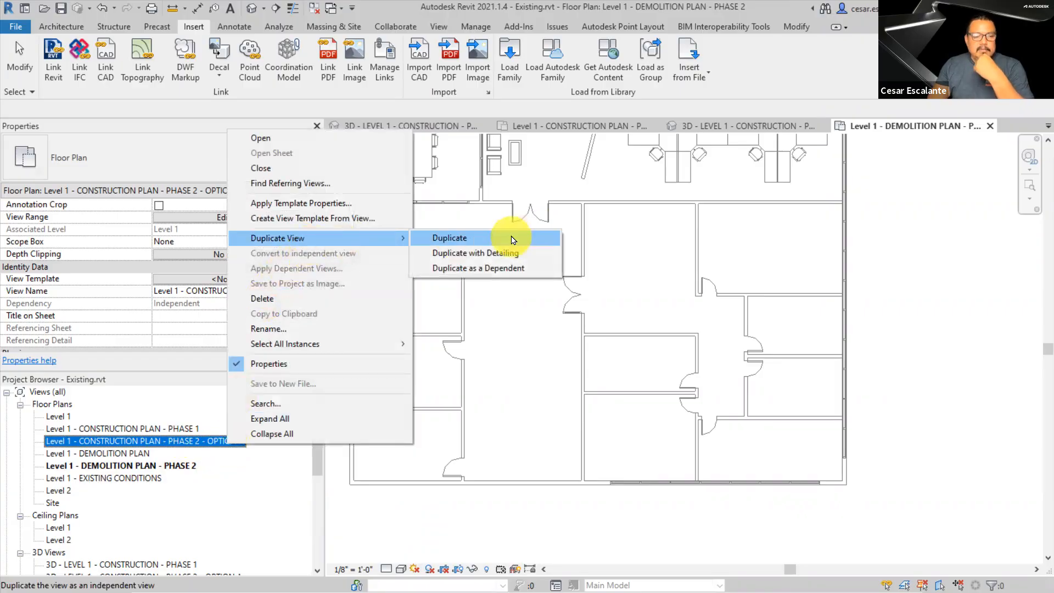
{"action": "left_click", "coordinate": [100, 467]}
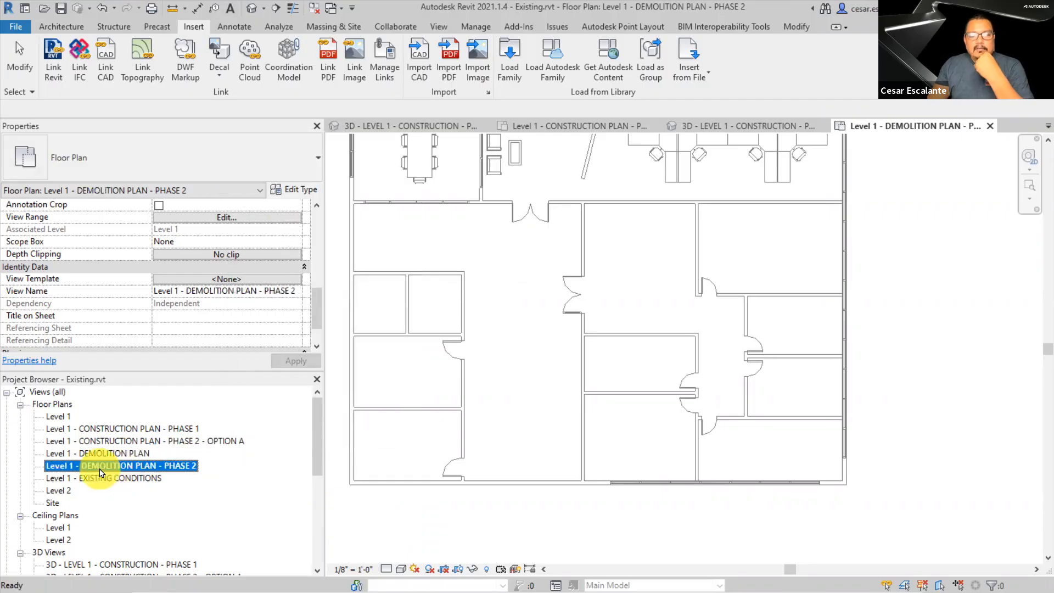
Set the phase filter of the Phase 2 demolition floor plan to Show Previous + Demo
{"action": "double_click", "coordinate": [181, 467]}
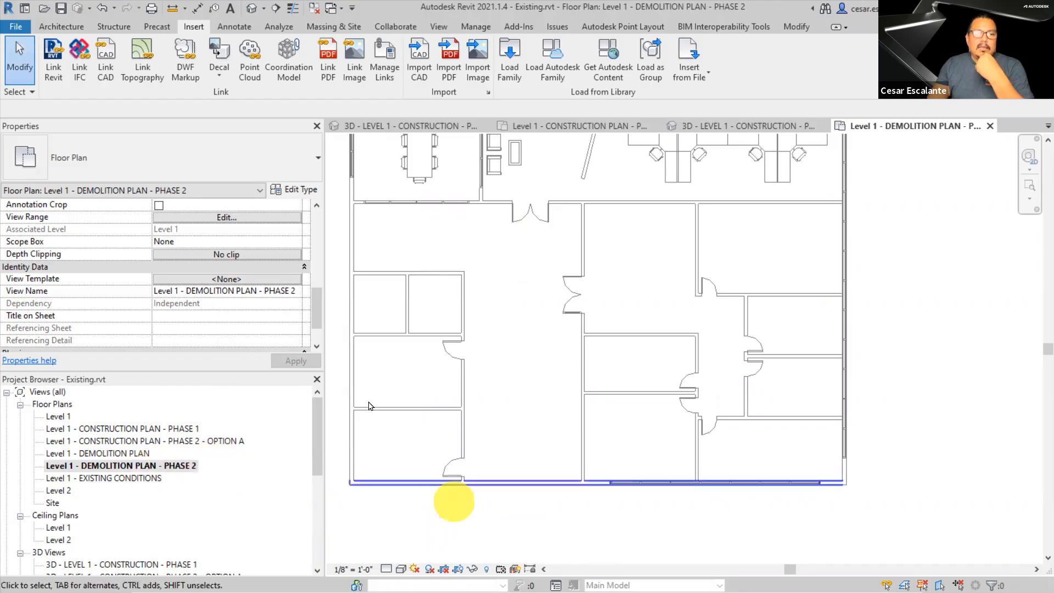
{"action": "scroll", "coordinate": [315, 325], "scroll_direction": "down", "scroll_amount": 2}
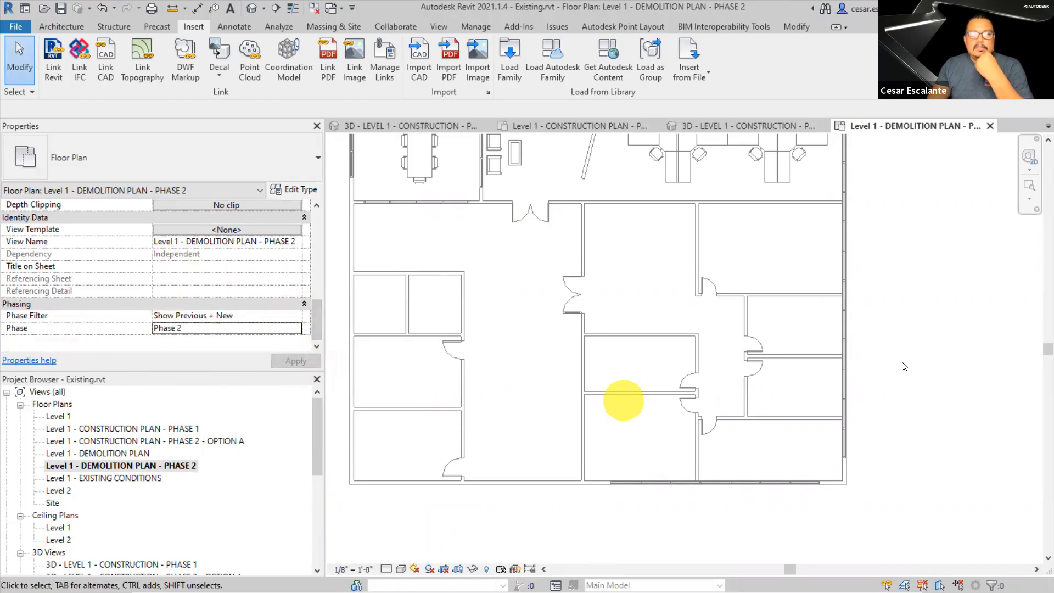
{"action": "left_click", "coordinate": [297, 316]}
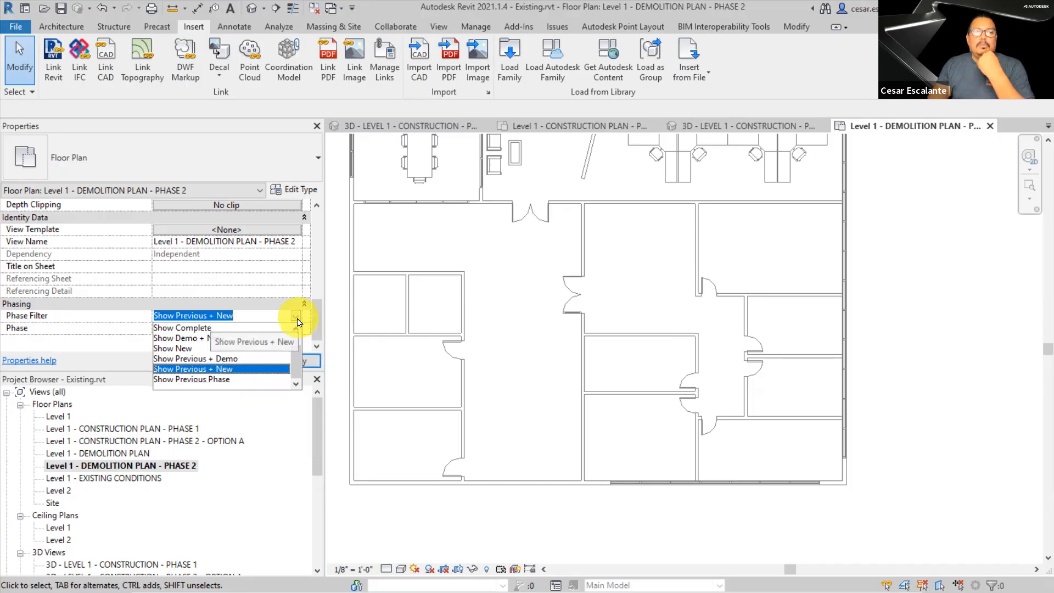
{"action": "left_click", "coordinate": [229, 358]}
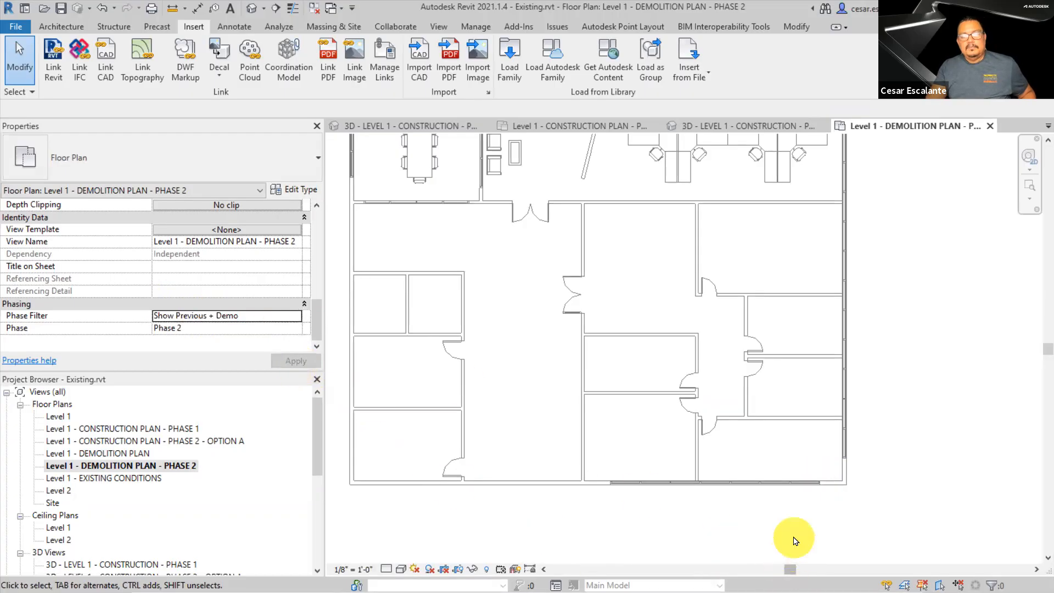
Demolish the interior walls and their doors in the southeast rooms of the Phase 2 demolition plan, including the wall with the double door
{"action": "scroll", "coordinate": [794, 540], "scroll_direction": "down", "scroll_amount": 1}
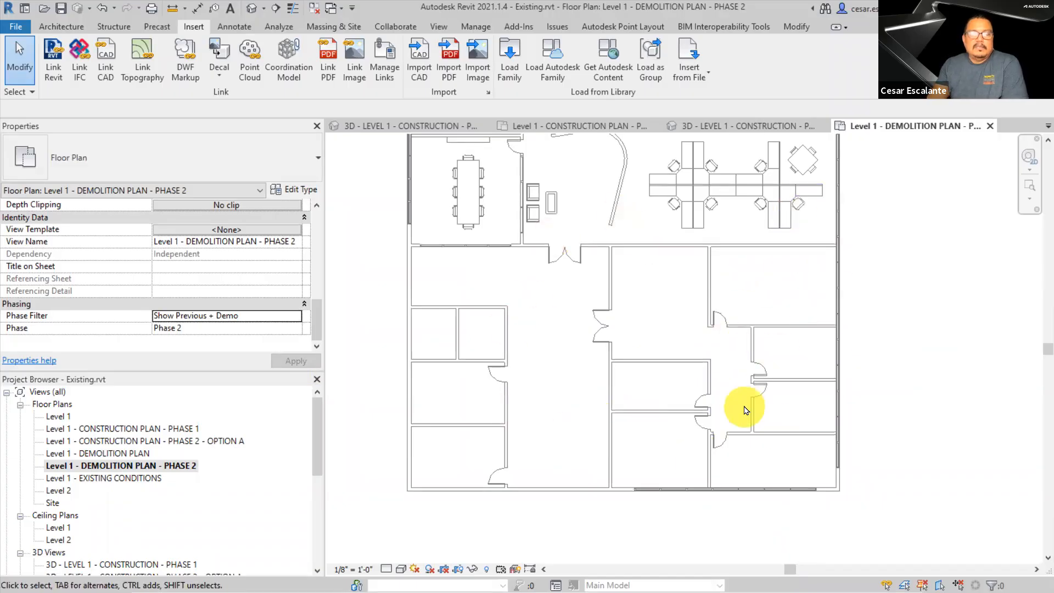
{"action": "left_click", "coordinate": [797, 26]}
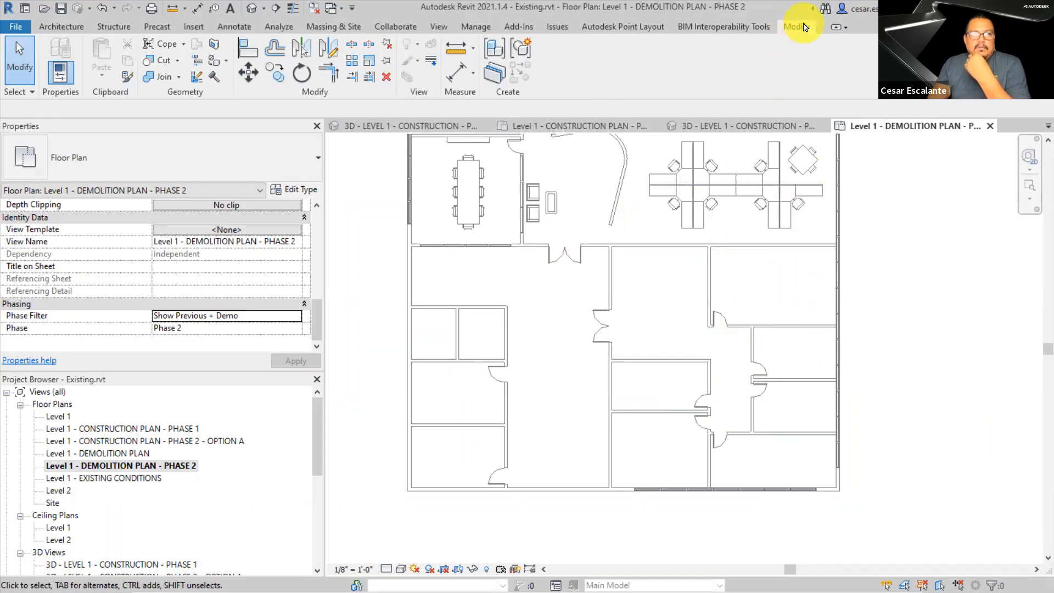
{"action": "left_click", "coordinate": [215, 78]}
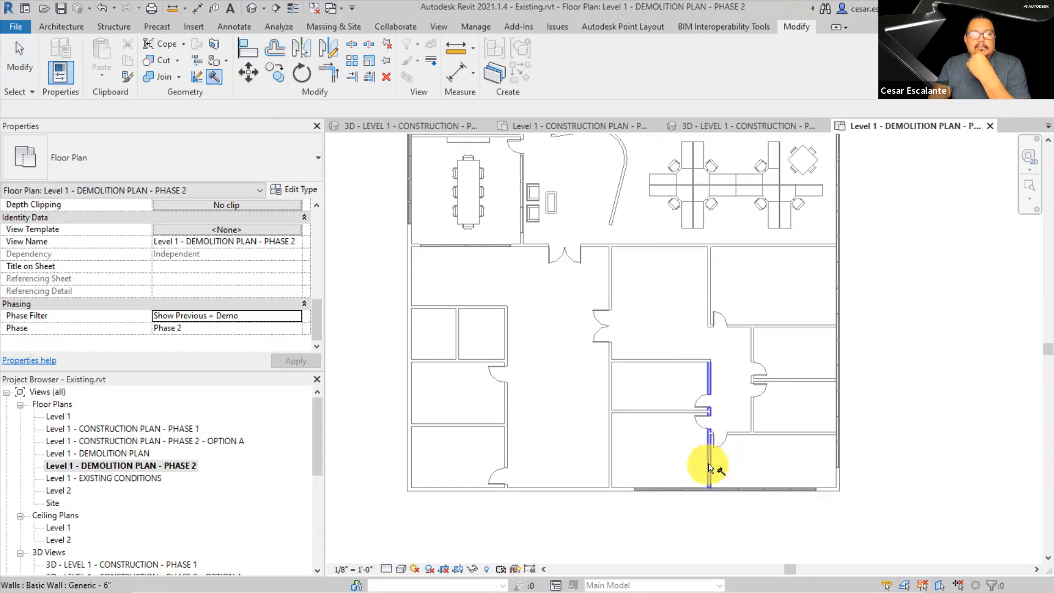
{"action": "left_click", "coordinate": [709, 468]}
{"action": "left_click", "coordinate": [745, 433]}
{"action": "left_click", "coordinate": [750, 418]}
{"action": "left_click", "coordinate": [780, 378]}
{"action": "left_click", "coordinate": [785, 326]}
{"action": "left_click", "coordinate": [711, 288]}
{"action": "left_click", "coordinate": [613, 290]}
{"action": "left_click", "coordinate": [654, 365]}
{"action": "left_click", "coordinate": [662, 411]}
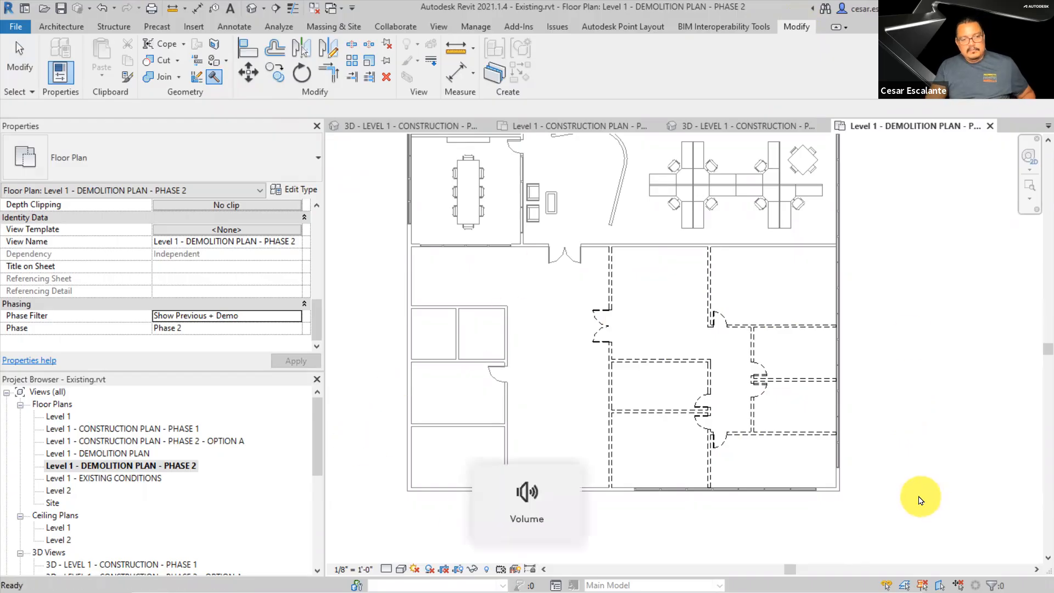
{"action": "key", "text": "Escape"}
{"action": "scroll", "coordinate": [928, 501], "scroll_direction": "down", "scroll_amount": 1}
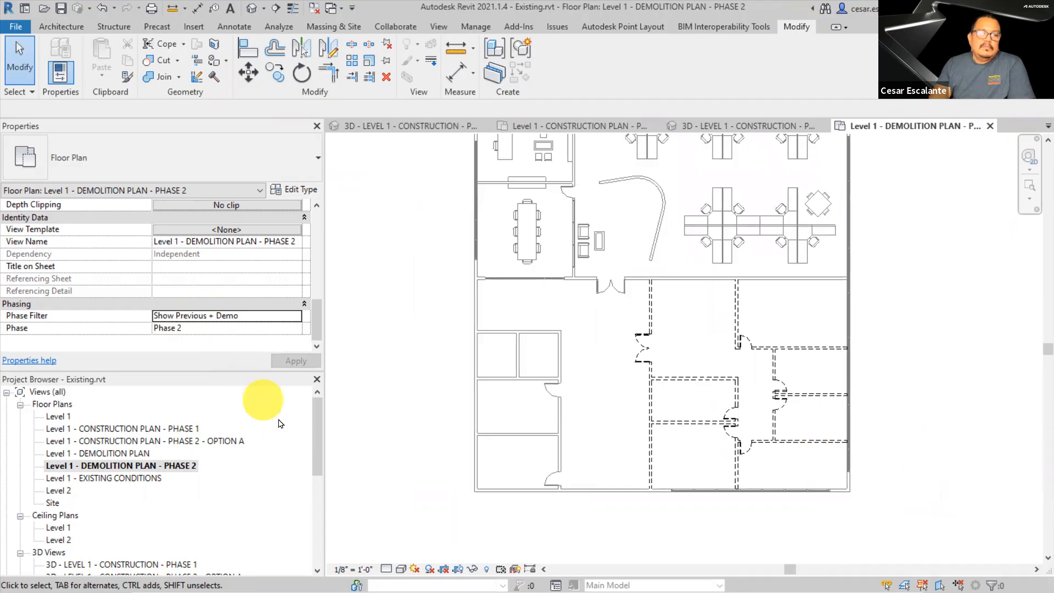
Duplicate the 3D view "3D - LEVEL 1 - CONSTRUCTION - PHASE 2 - OPTION A"
{"action": "left_click_drag", "start_coordinate": [319, 454], "coordinate": [311, 508]}
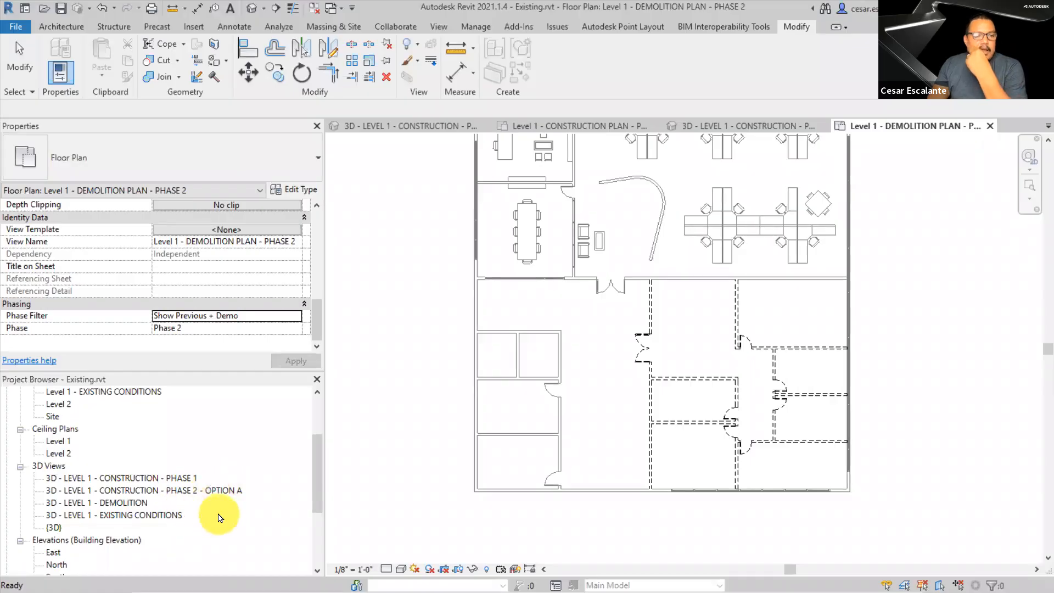
{"action": "left_click", "coordinate": [165, 490]}
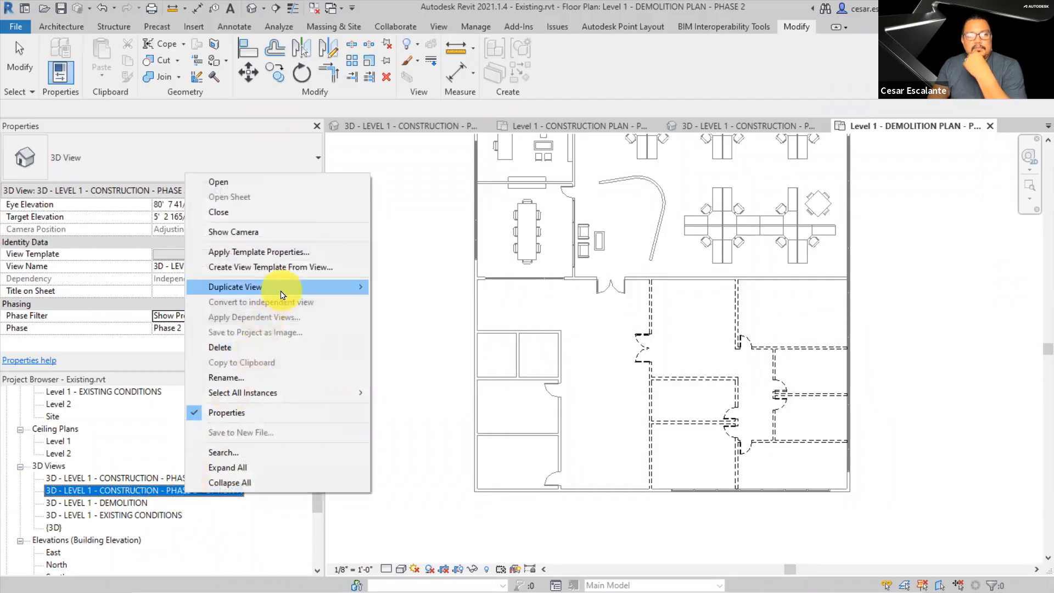
{"action": "mouse_move", "coordinate": [348, 287]}
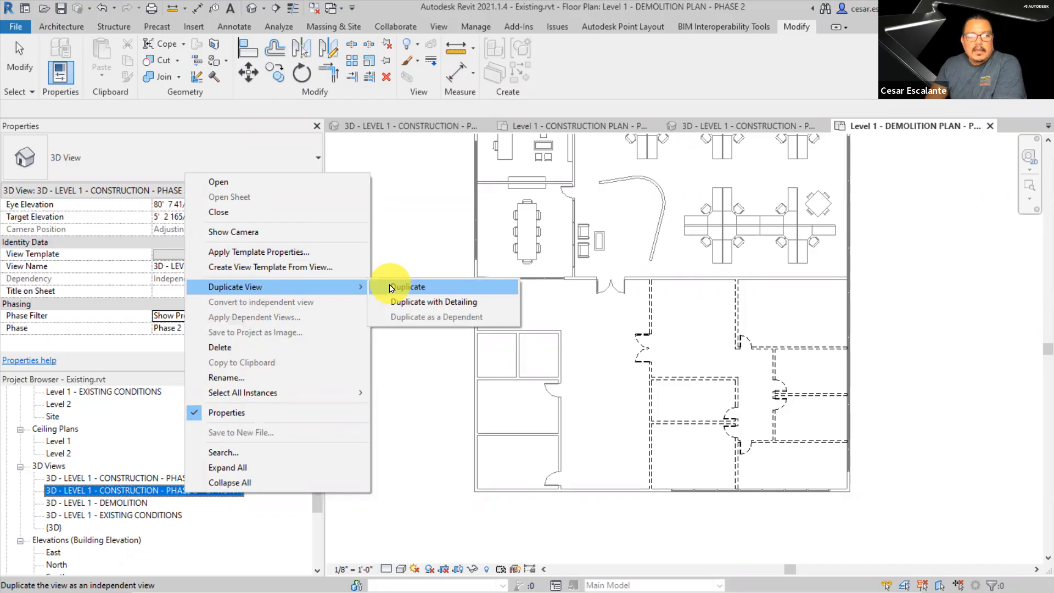
{"action": "left_click", "coordinate": [407, 286]}
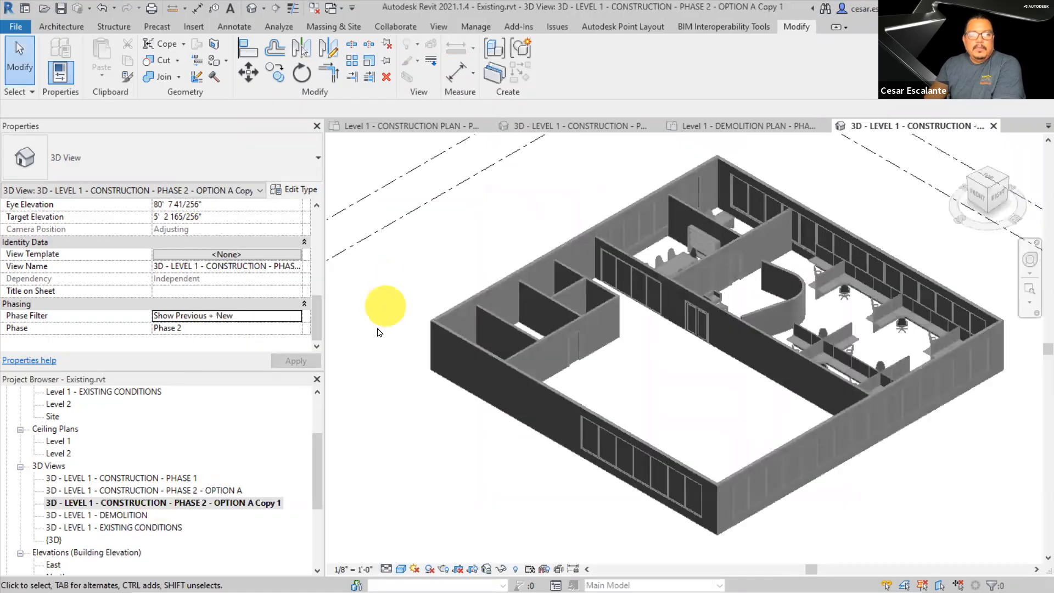
Rename the duplicated 3D view as "3D - LEVEL 1 - DEMOLITION - PHASE 2"
{"action": "right_click", "coordinate": [201, 510]}
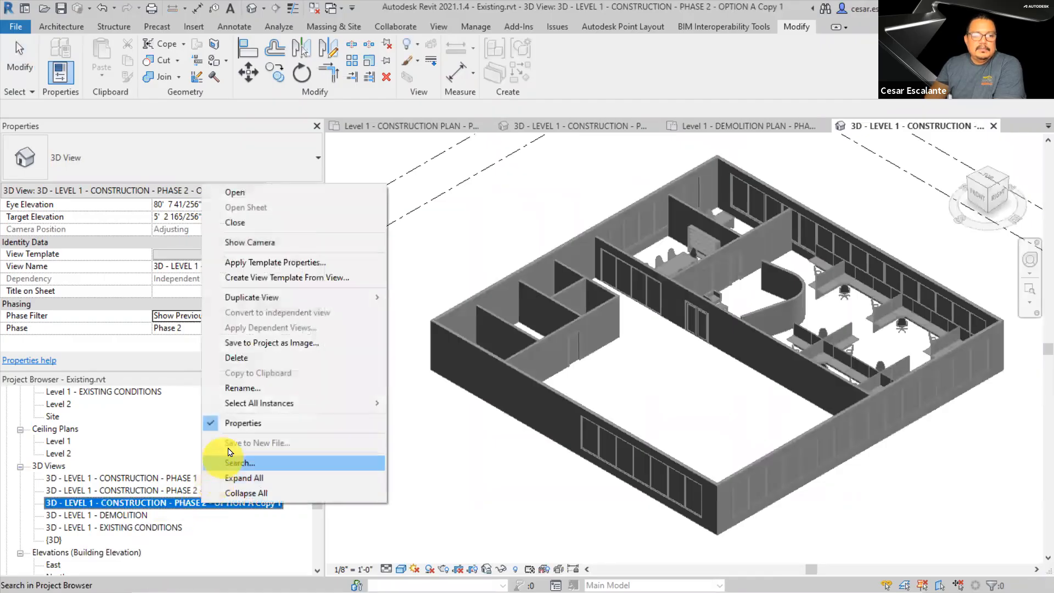
{"action": "left_click", "coordinate": [249, 389]}
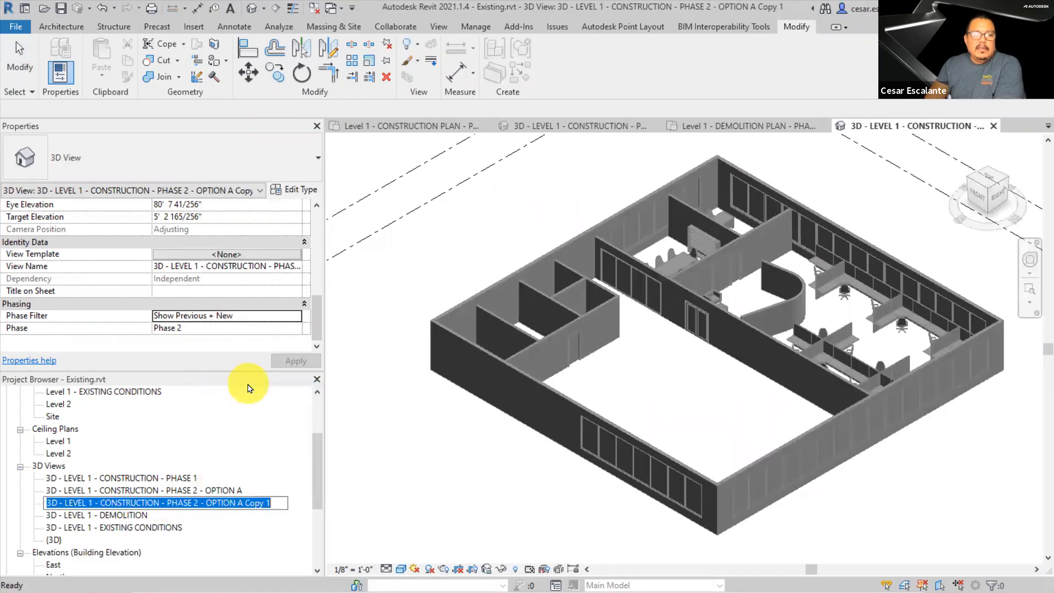
{"action": "left_click_drag", "start_coordinate": [100, 501], "coordinate": [332, 513]}
{"action": "type", "text": "DEMOLITION"}
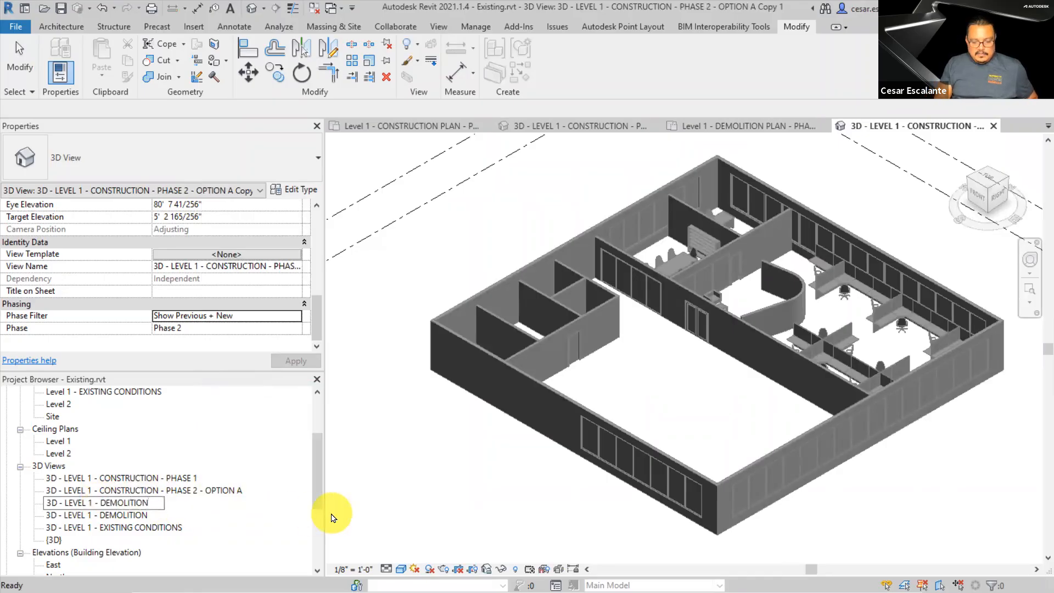
{"action": "type", "text": " - PHAS"}
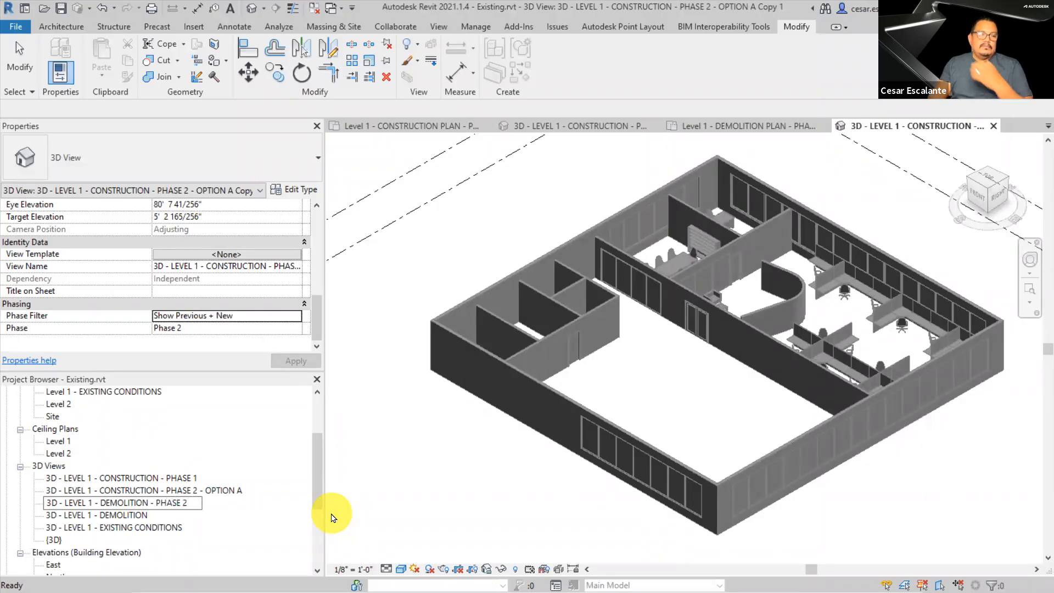
{"action": "type", "text": "E 2"}
{"action": "left_click", "coordinate": [428, 510]}
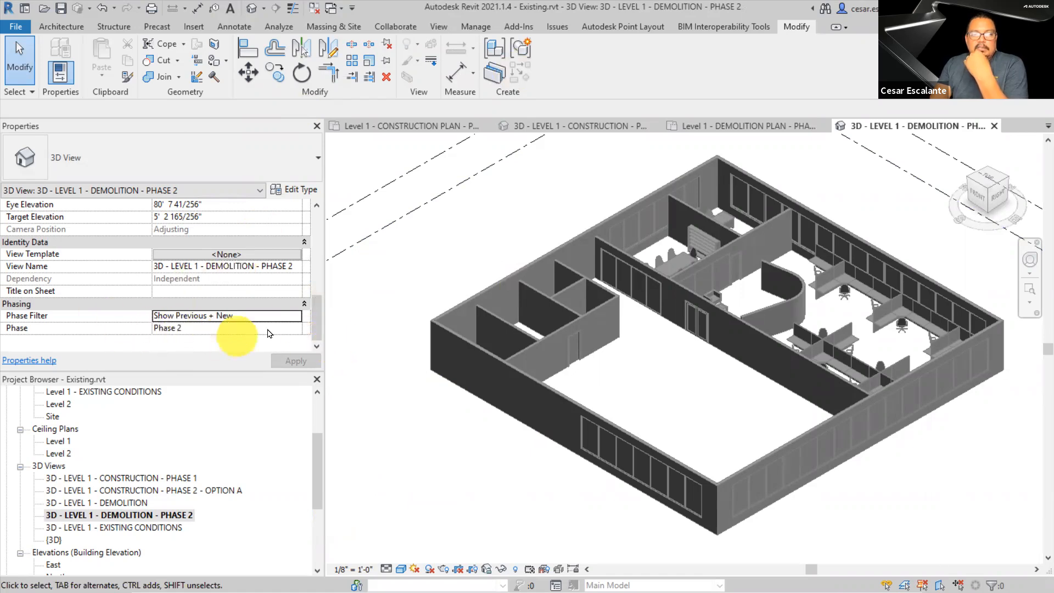
Set the phase filter of the Phase 2 demolition 3D view to Show Previous + Demo and apply the change
{"action": "left_click", "coordinate": [296, 317]}
{"action": "left_click", "coordinate": [296, 317]}
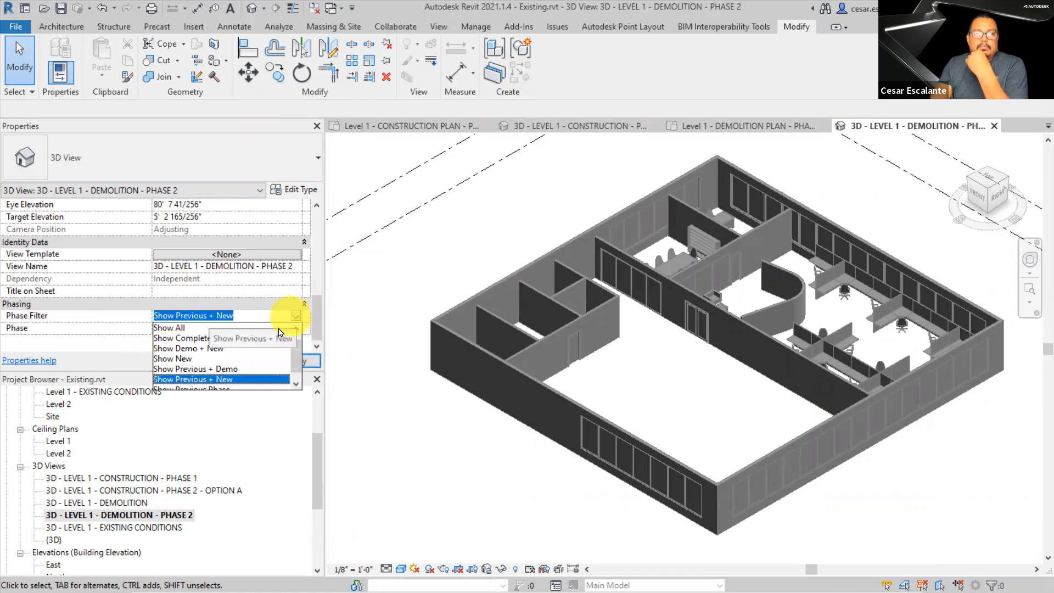
{"action": "left_click", "coordinate": [234, 369]}
{"action": "left_click", "coordinate": [287, 361]}
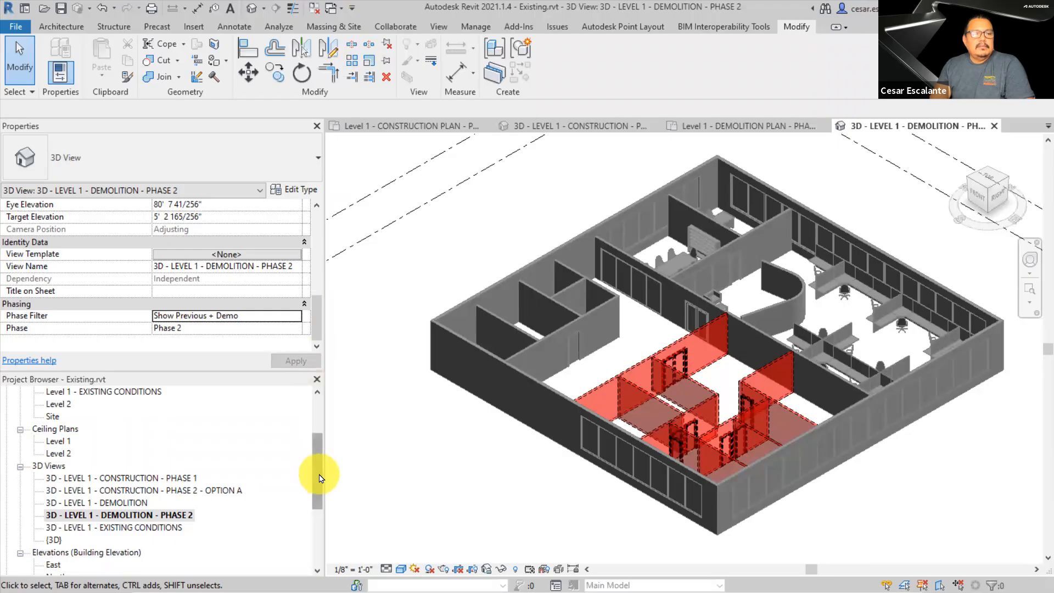
{"action": "scroll", "coordinate": [320, 492], "scroll_direction": "down", "scroll_amount": 2}
{"action": "scroll", "coordinate": [318, 472], "scroll_direction": "up", "scroll_amount": 5}
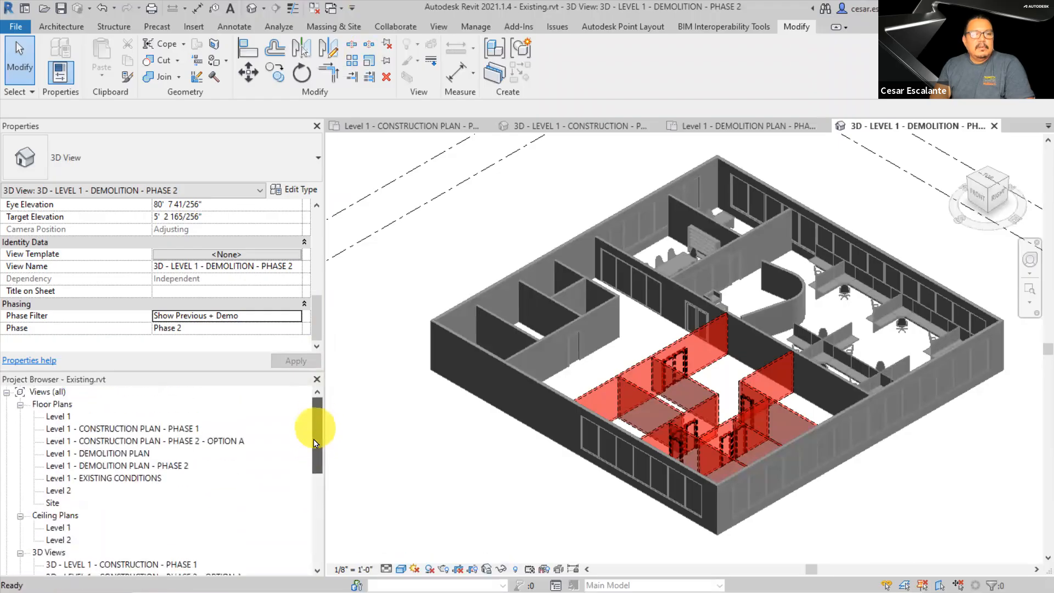
{"action": "left_click_drag", "start_coordinate": [315, 443], "coordinate": [306, 483]}
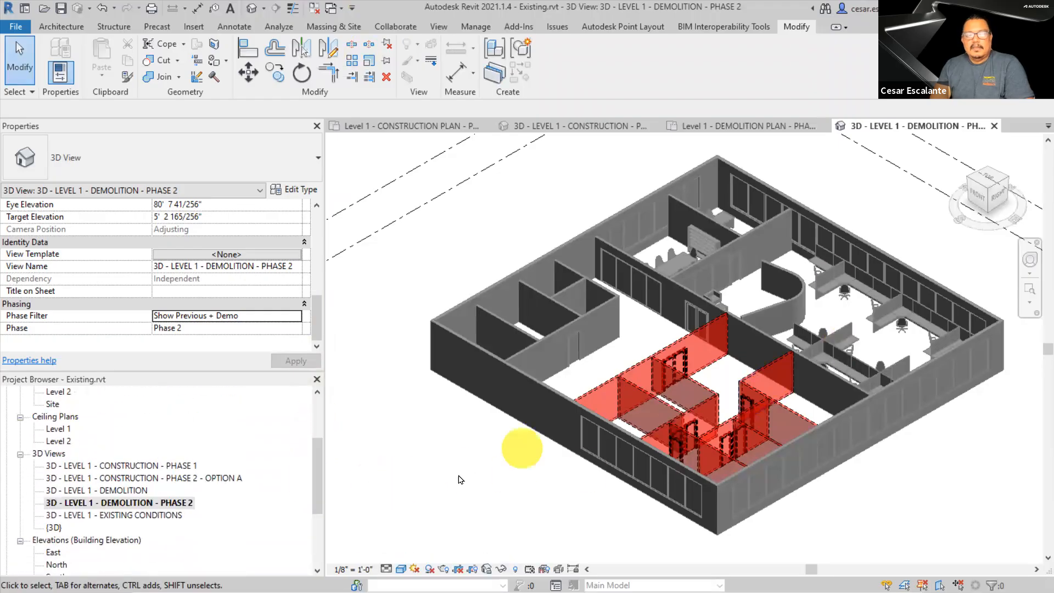
Open the floor plan view "Level 1 - CONSTRUCTION PLAN - PHASE 2 - OPTION A"
{"action": "left_click", "coordinate": [317, 472]}
{"action": "left_click_drag", "start_coordinate": [317, 472], "coordinate": [317, 420]}
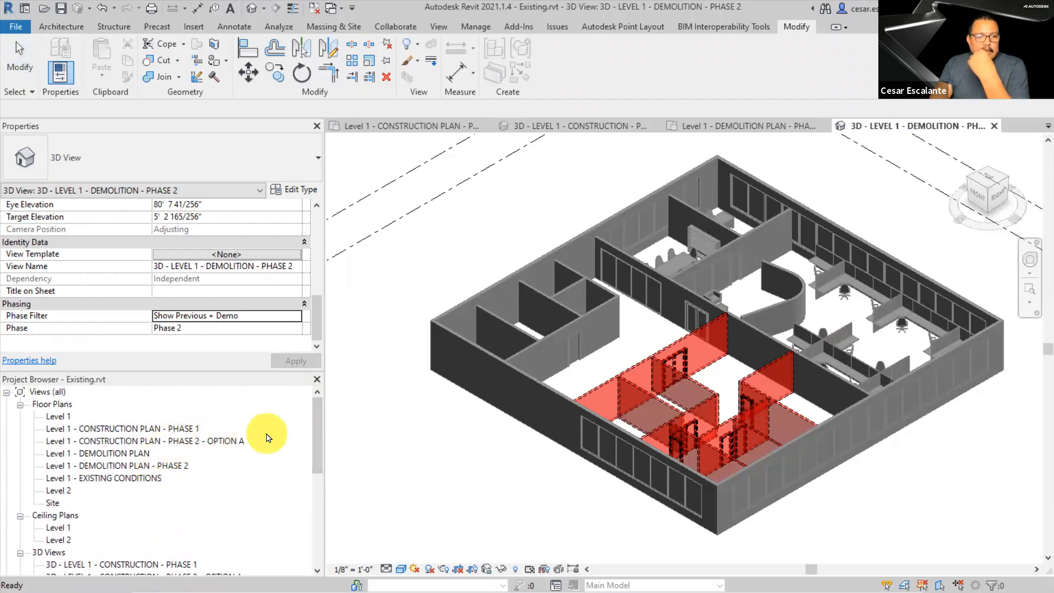
{"action": "double_click", "coordinate": [215, 442]}
{"action": "scroll", "coordinate": [731, 379], "scroll_direction": "down", "scroll_amount": 1}
{"action": "middle_click_drag", "start_coordinate": [731, 379], "coordinate": [736, 449]}
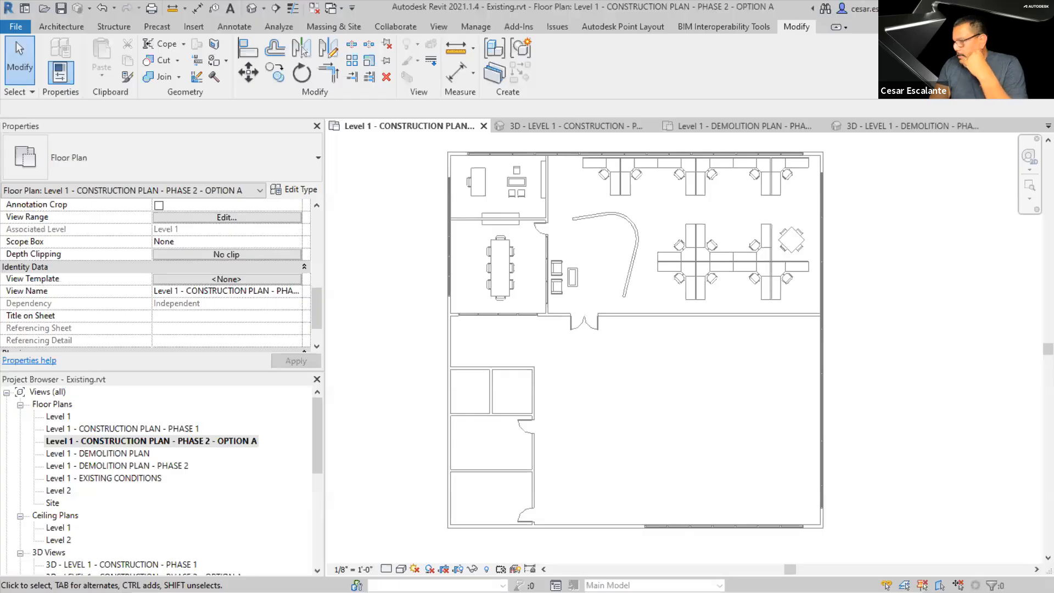
Switch to PowerPoint, end the slide show and bring up the full list of recent presentations
{"action": "key", "text": "alt+Tab"}
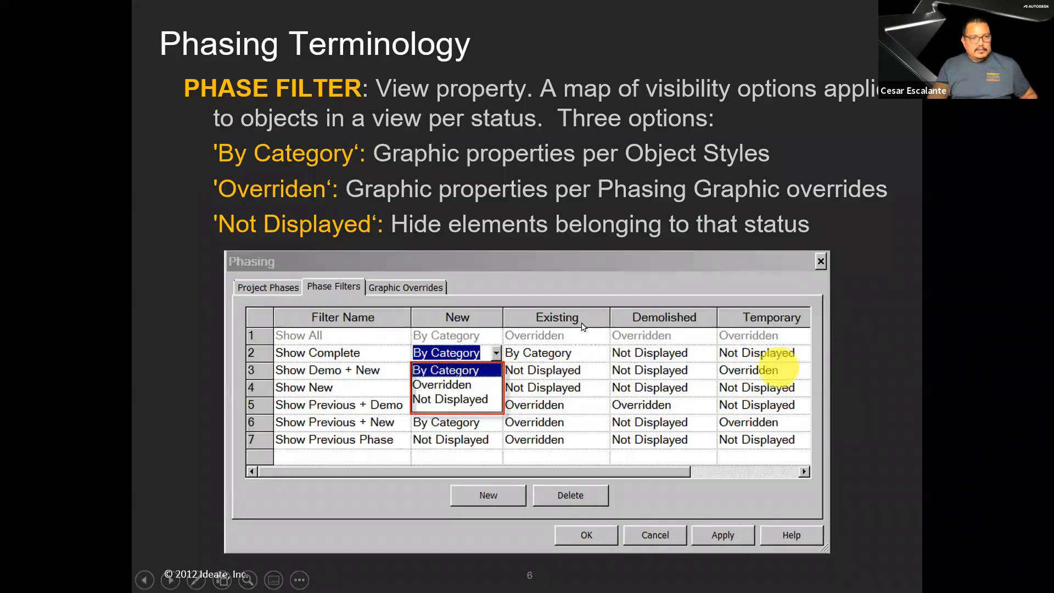
{"action": "key", "text": "Escape"}
{"action": "left_click", "coordinate": [17, 36]}
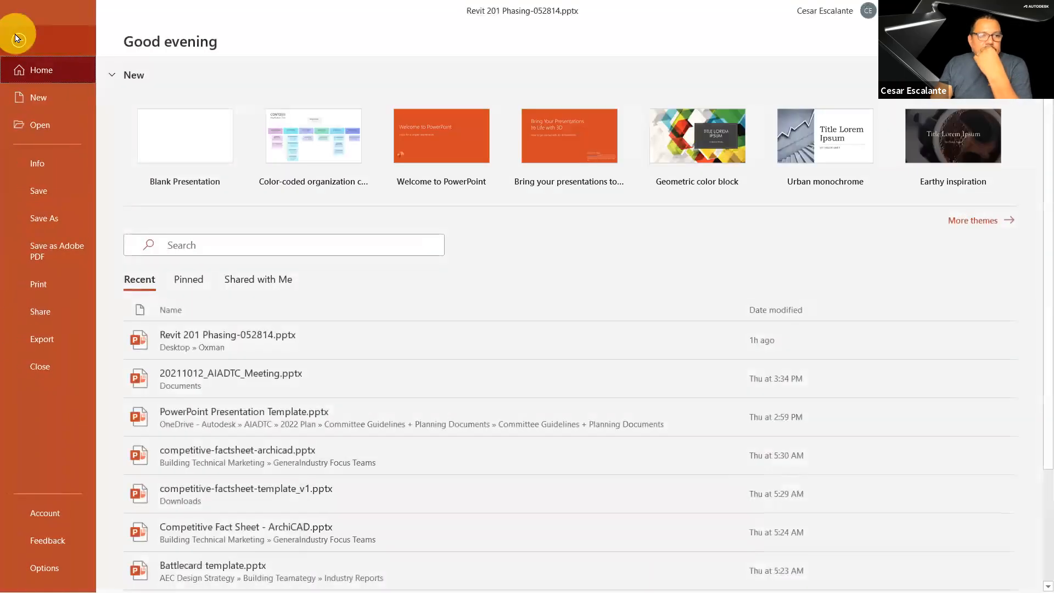
{"action": "scroll", "coordinate": [731, 326], "scroll_direction": "down", "scroll_amount": 3}
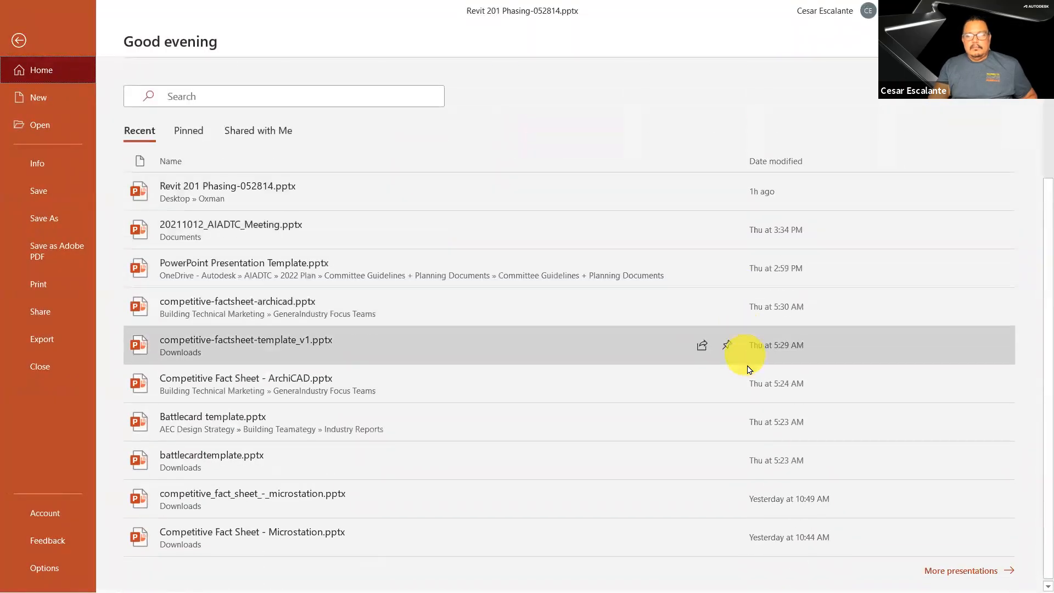
{"action": "left_click", "coordinate": [962, 571]}
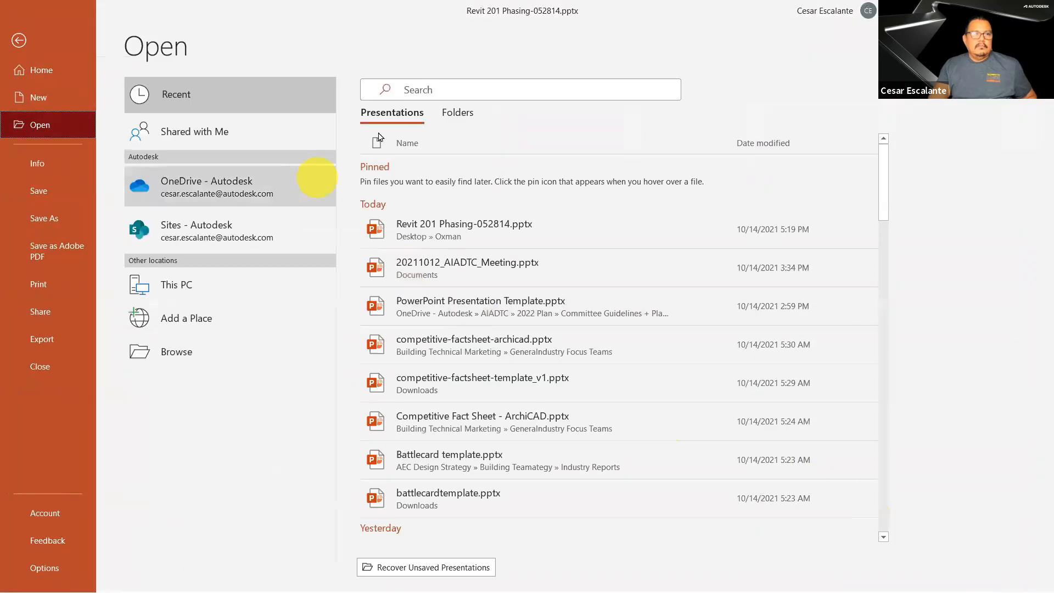
Search the presentations for "DESIGN OP" and try to open the Revit 201 - Design Options 2014 file stored on the Desktop
{"action": "left_click", "coordinate": [455, 89]}
{"action": "type", "text": "DESIGN"}
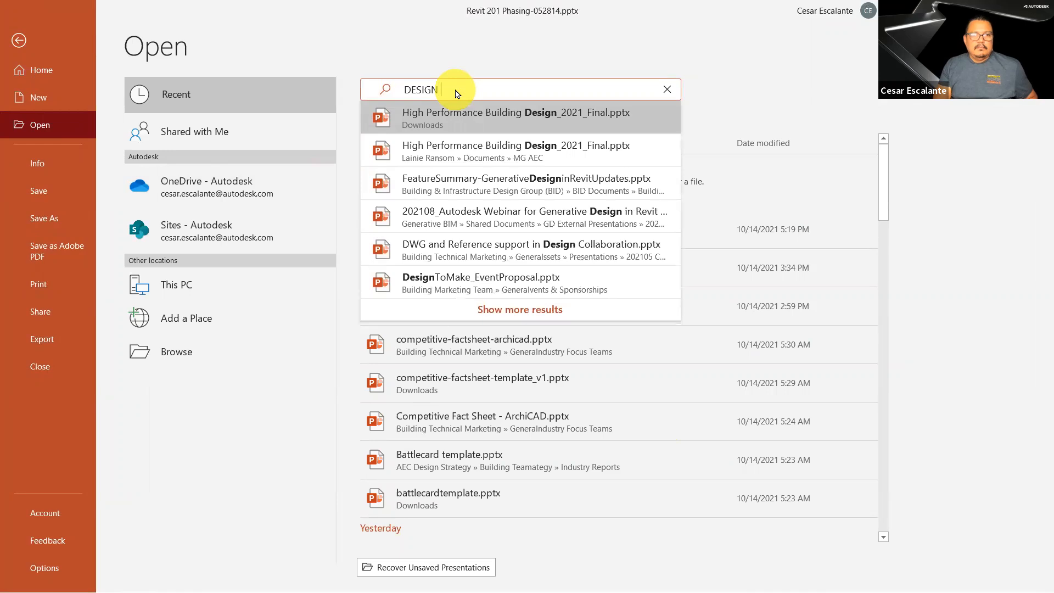
{"action": "type", "text": " OP"}
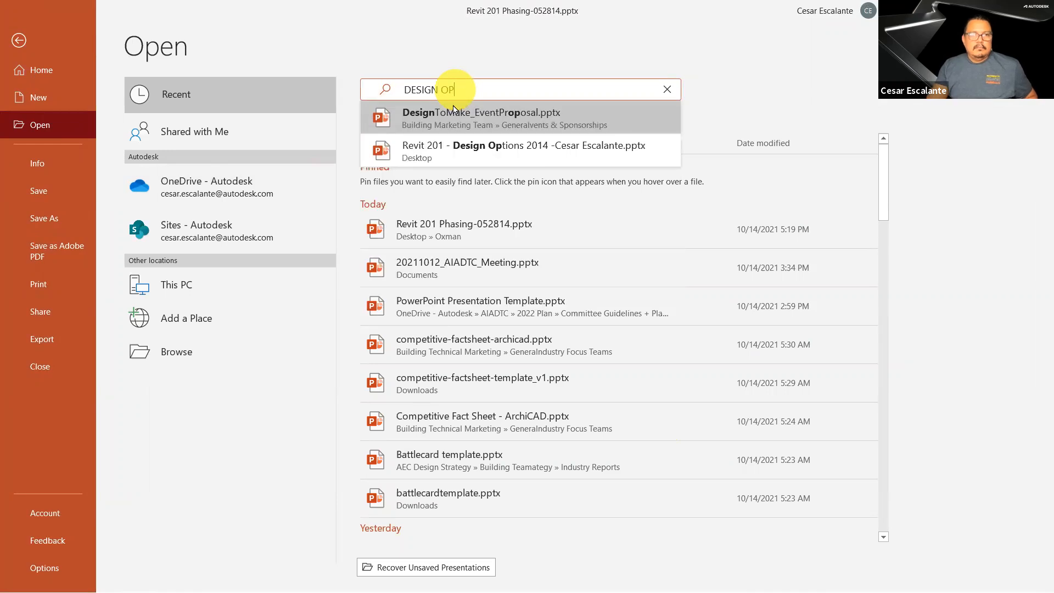
{"action": "left_click", "coordinate": [477, 155]}
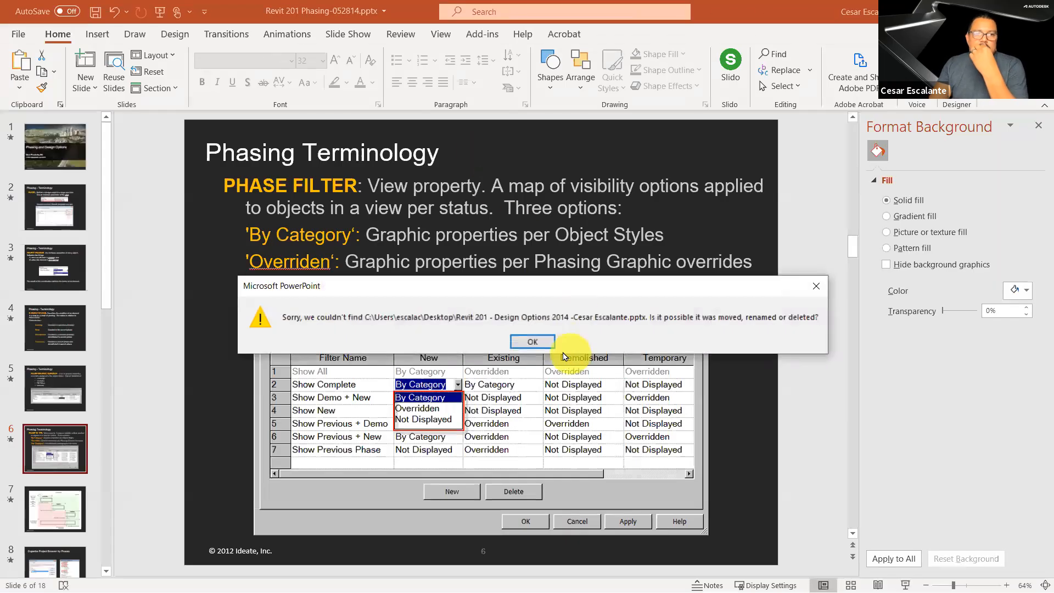
{"action": "left_click", "coordinate": [536, 347]}
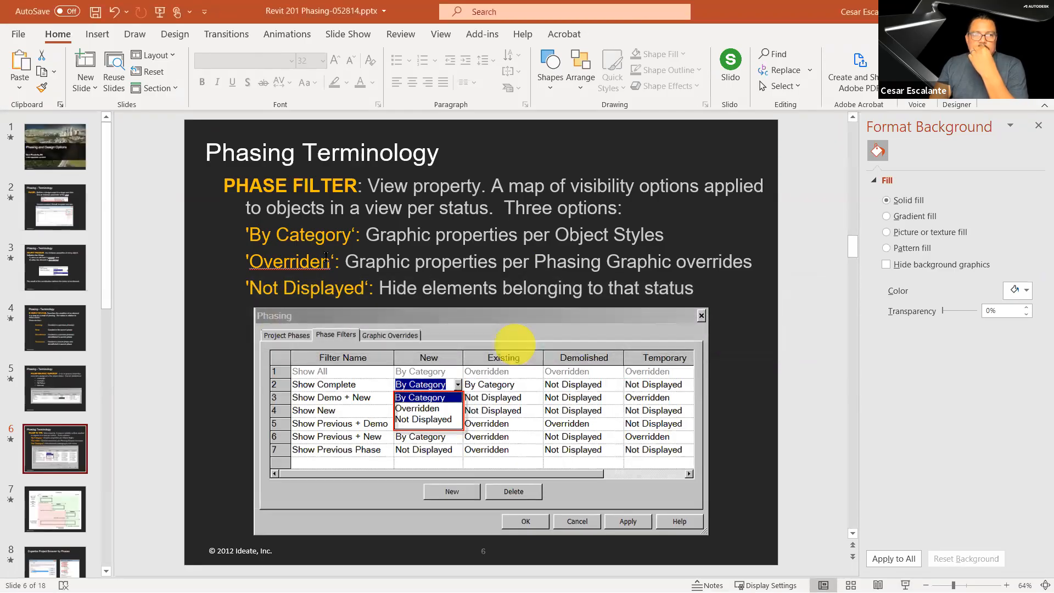
Browse to the Oxman folder, open the Revit 201 - Design Options 2014 presentation and look through its slides
{"action": "left_click", "coordinate": [18, 34]}
{"action": "left_click", "coordinate": [49, 129]}
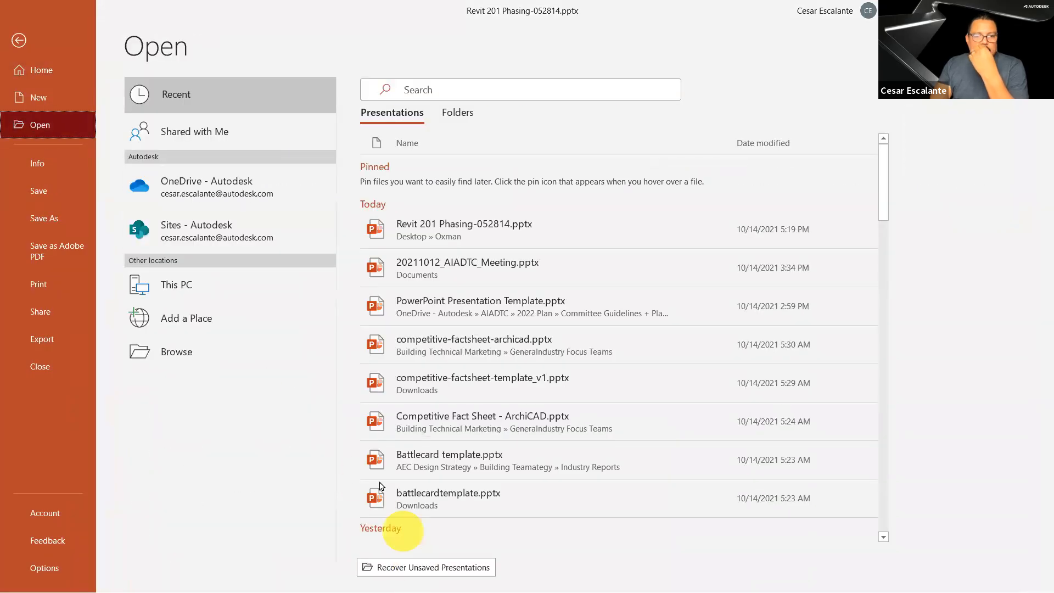
{"action": "left_click", "coordinate": [191, 357]}
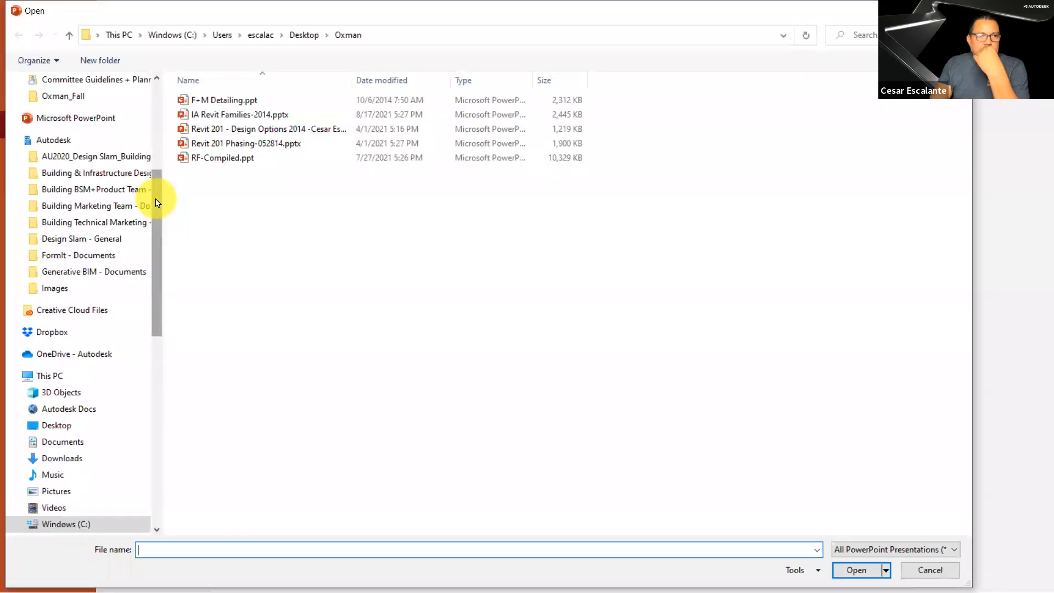
{"action": "left_click", "coordinate": [275, 131]}
{"action": "left_click", "coordinate": [858, 570]}
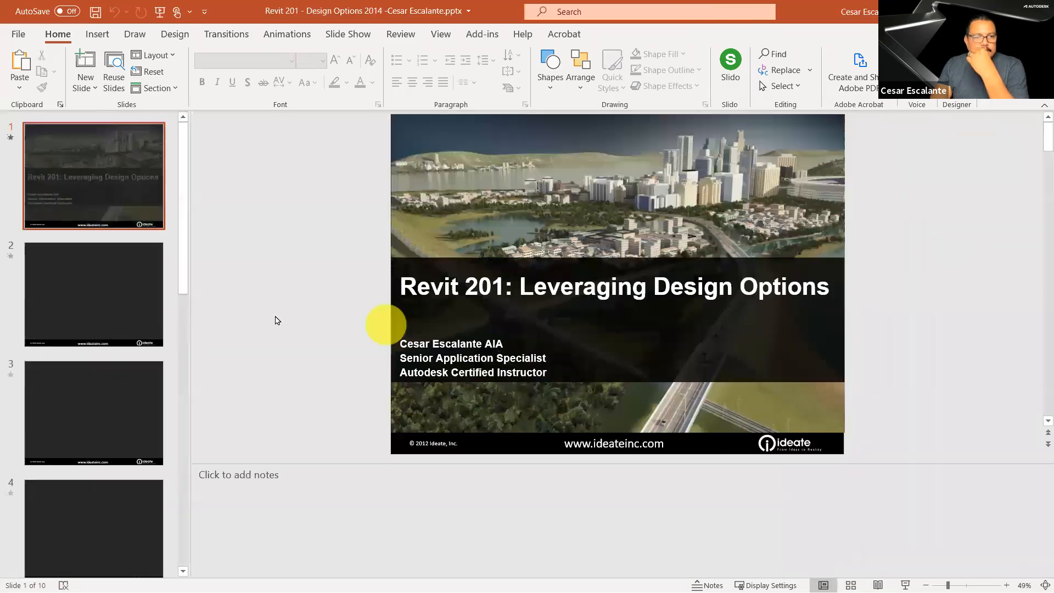
{"action": "scroll", "coordinate": [114, 412], "scroll_direction": "down", "scroll_amount": 3}
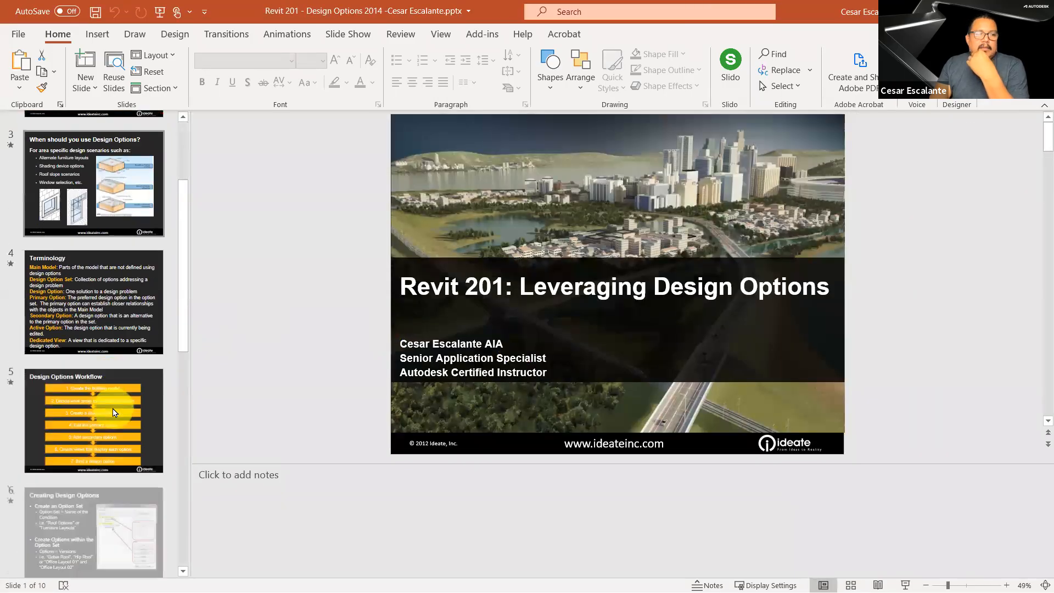
{"action": "scroll", "coordinate": [154, 442], "scroll_direction": "down", "scroll_amount": 5}
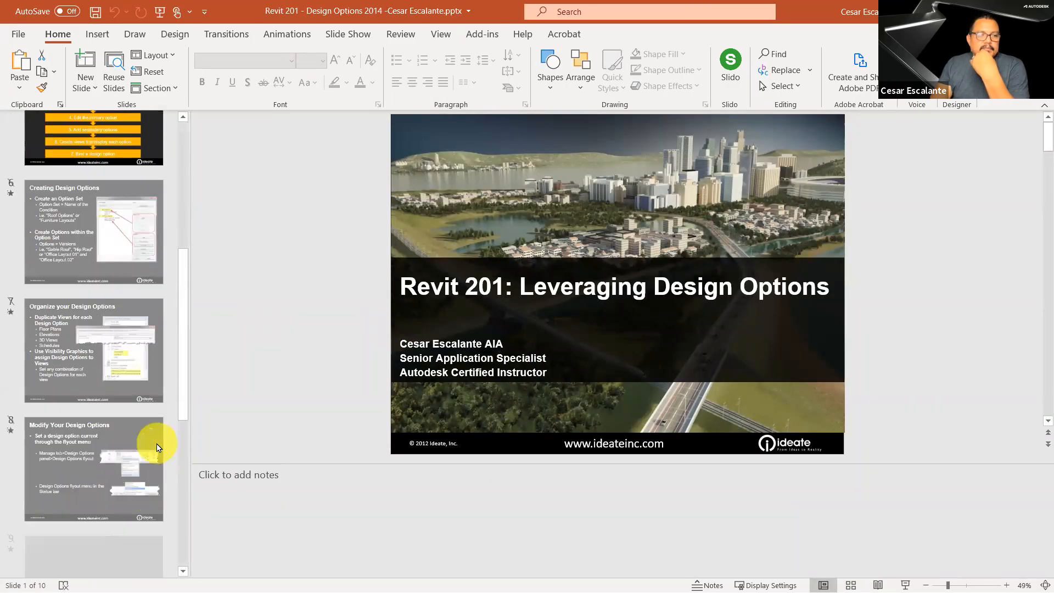
{"action": "scroll", "coordinate": [153, 445], "scroll_direction": "down", "scroll_amount": 3}
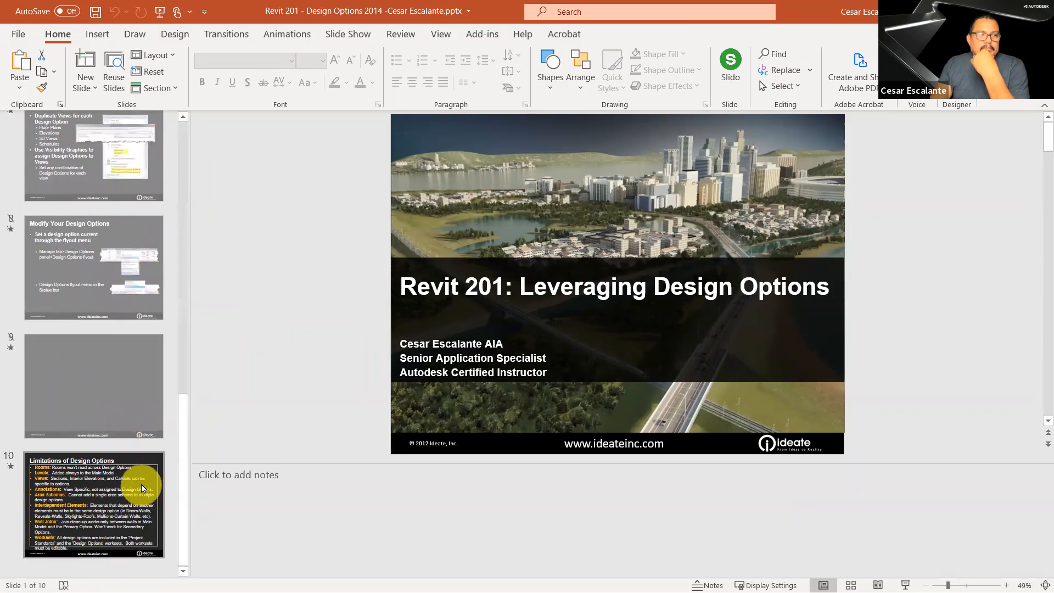
{"action": "scroll", "coordinate": [142, 487], "scroll_direction": "up", "scroll_amount": 6}
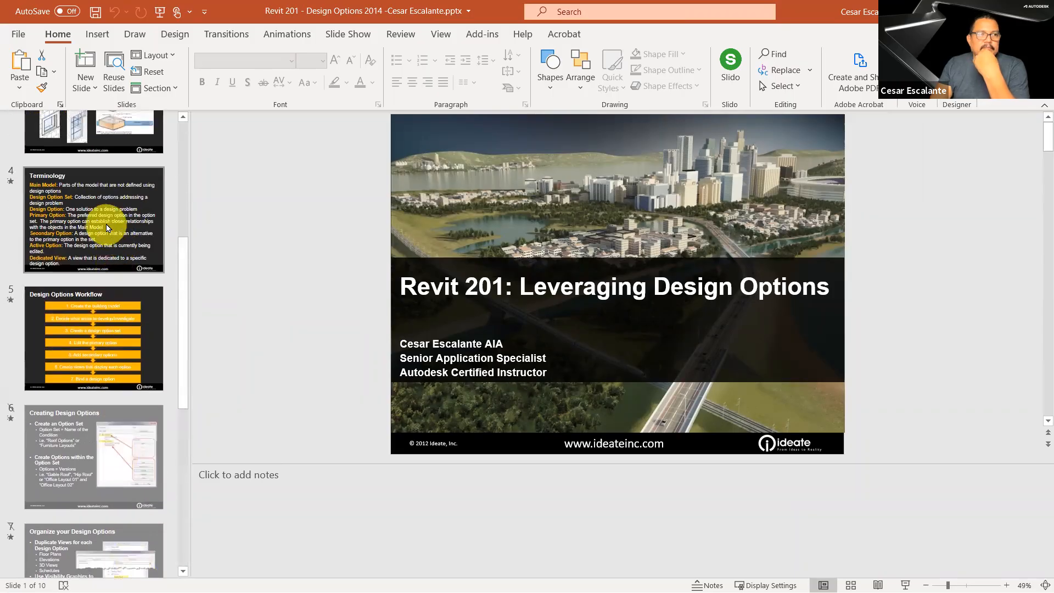
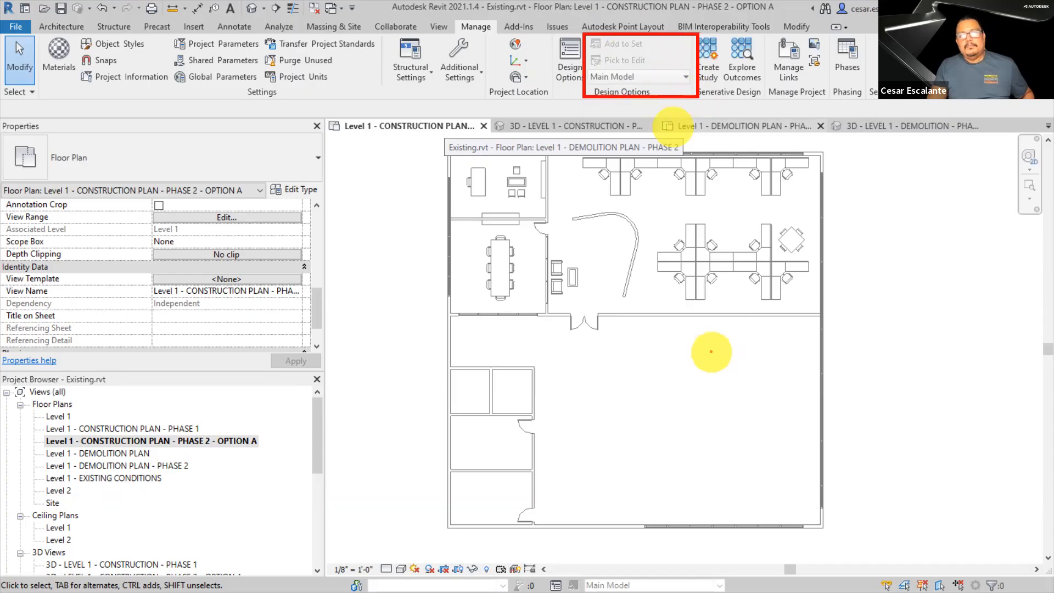
Create a new option set with a primary option in the project's design options
{"action": "left_click", "coordinate": [569, 61]}
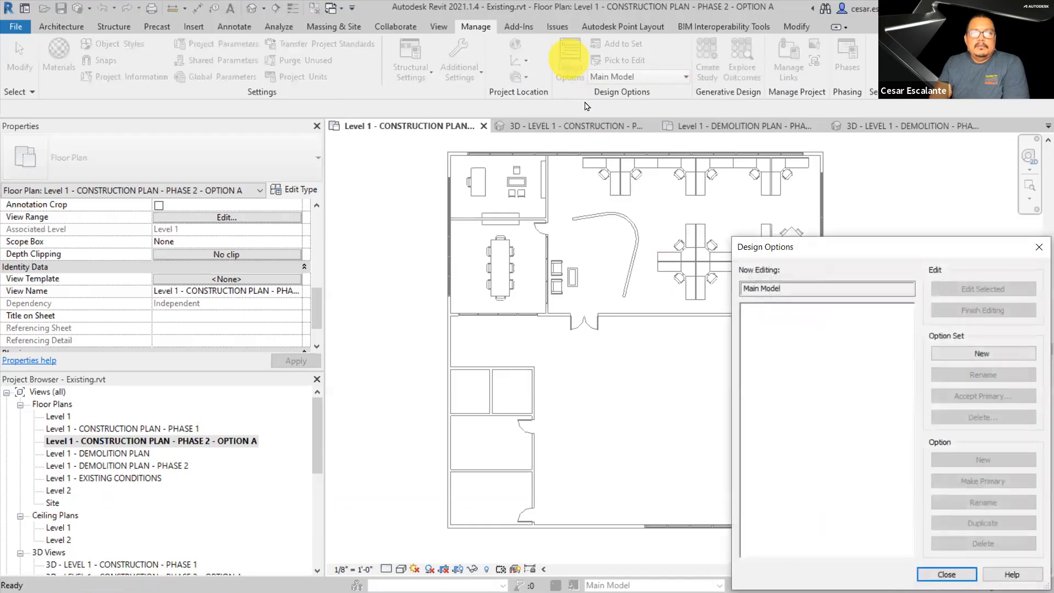
{"action": "left_click_drag", "start_coordinate": [806, 253], "coordinate": [272, 62]}
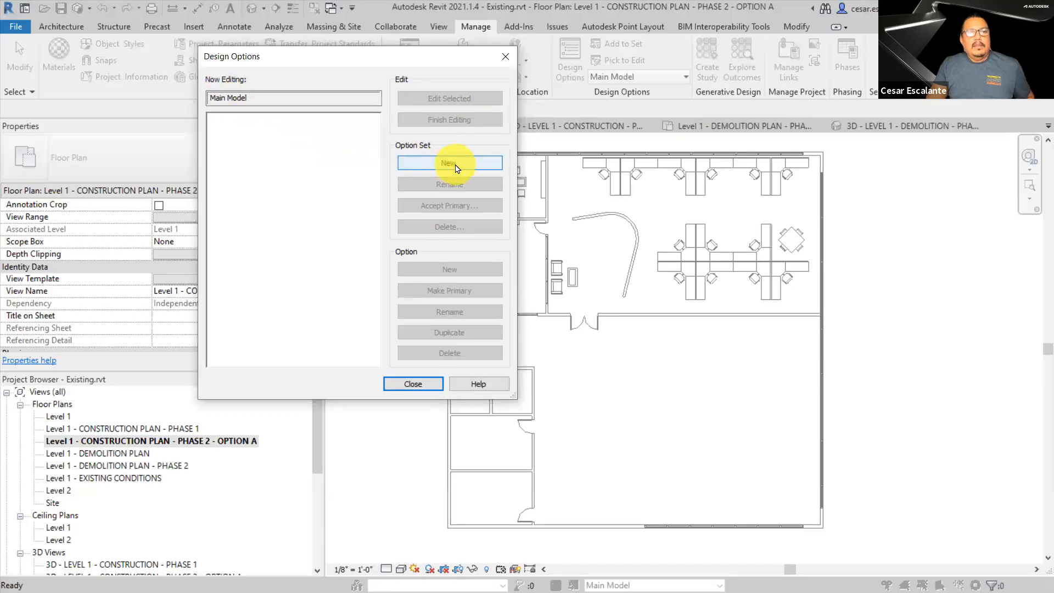
{"action": "left_click", "coordinate": [455, 165]}
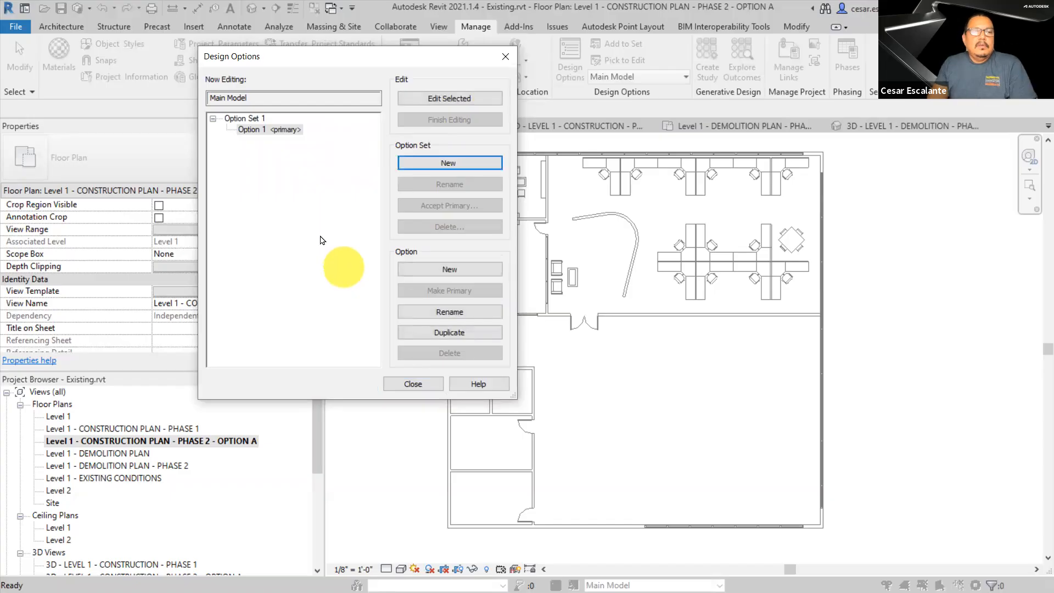
{"action": "left_click", "coordinate": [243, 118]}
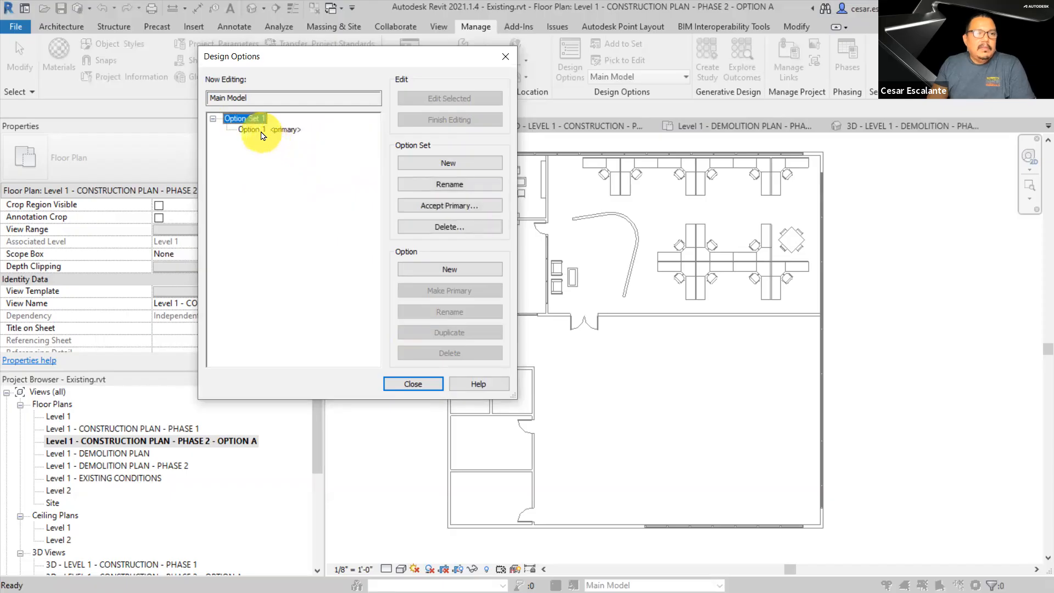
{"action": "left_click", "coordinate": [261, 132]}
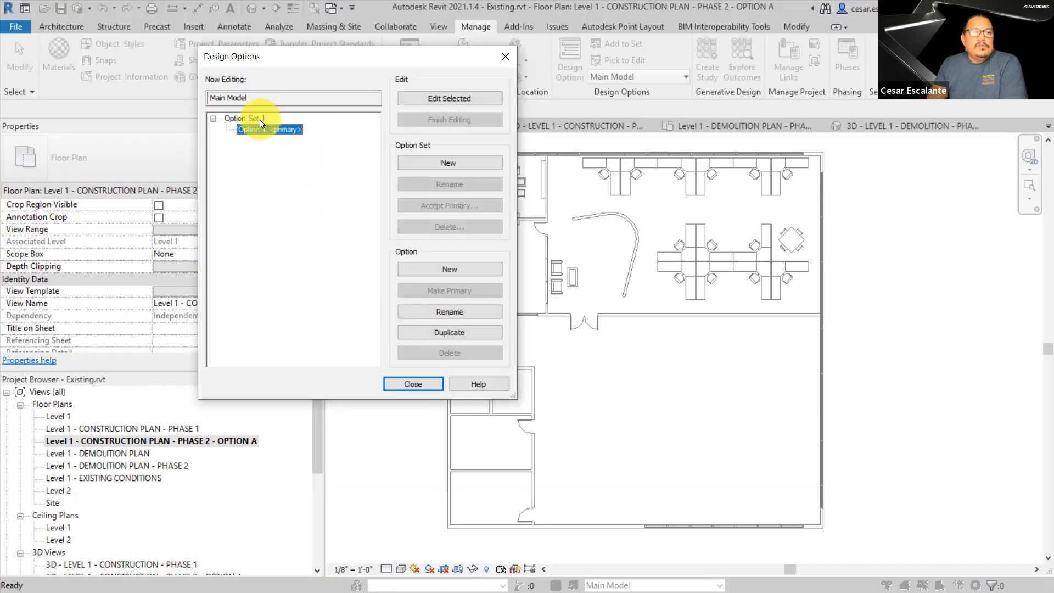
Rename the new option set as "Phase 2 Options"
{"action": "left_click", "coordinate": [258, 120]}
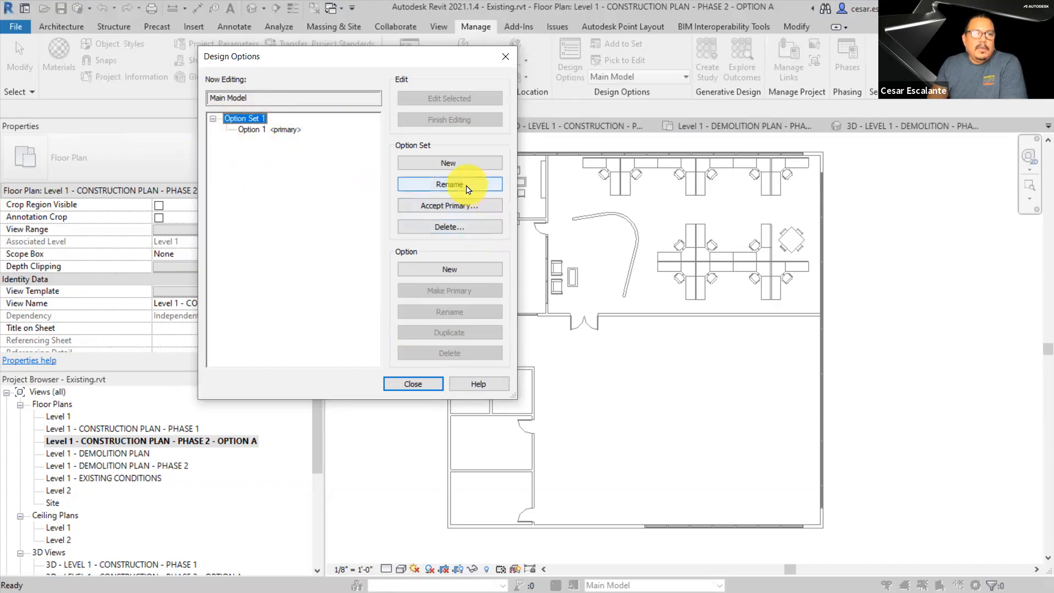
{"action": "left_click", "coordinate": [468, 186]}
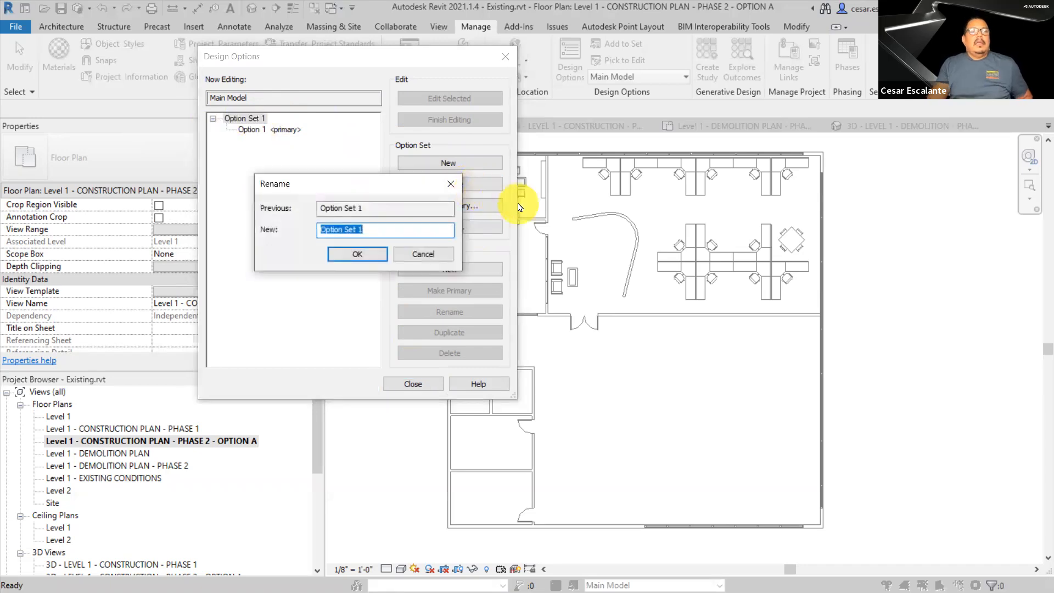
{"action": "type", "text": "phase"}
{"action": "key", "text": "BackSpace"}
{"action": "key", "text": "BackSpace"}
{"action": "key", "text": "BackSpace"}
{"action": "key", "text": "BackSpace"}
{"action": "key", "text": "BackSpace"}
{"action": "type", "text": "Pha"}
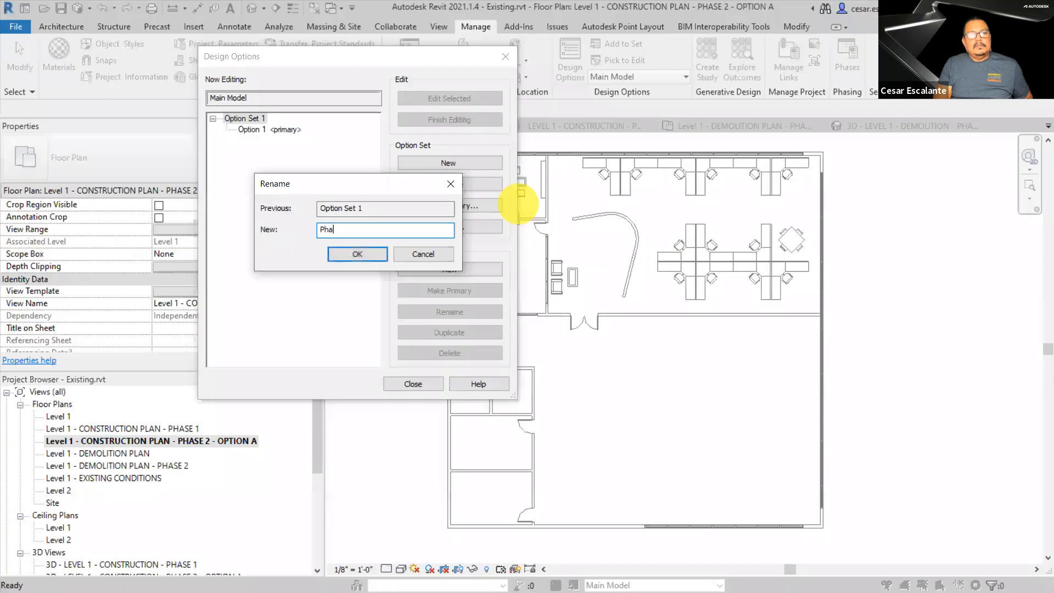
{"action": "type", "text": "se 2 Option"}
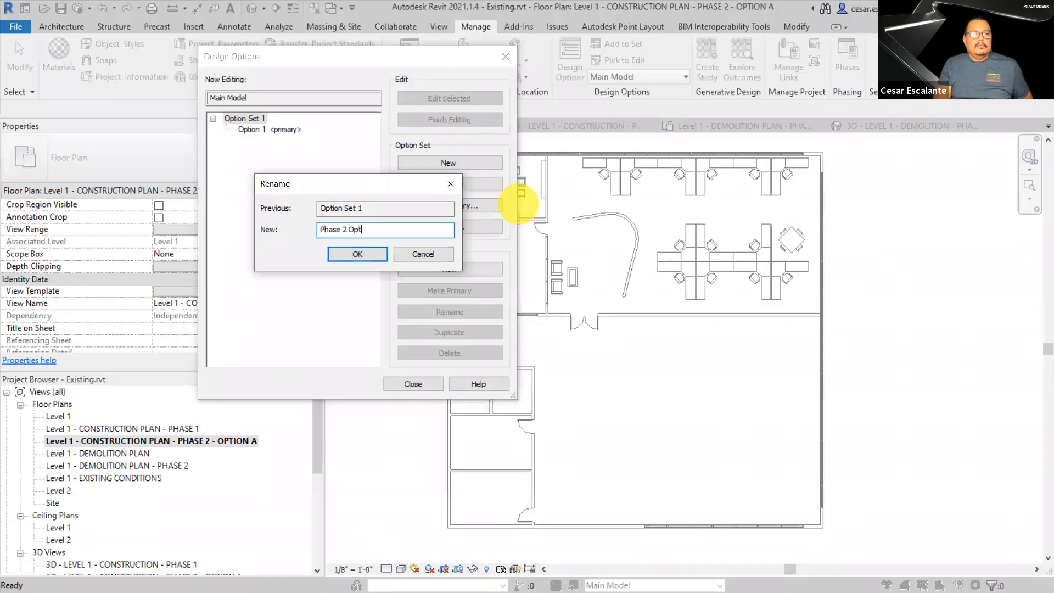
{"action": "left_click", "coordinate": [360, 254]}
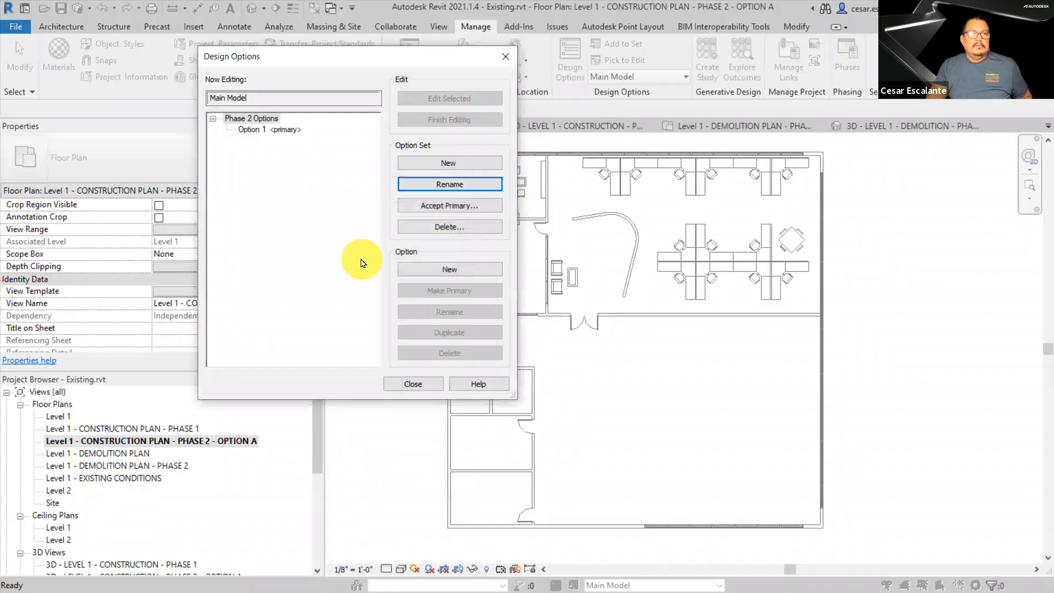
Rename the primary option of the Phase 2 Options set as "Option A"
{"action": "left_click", "coordinate": [252, 129]}
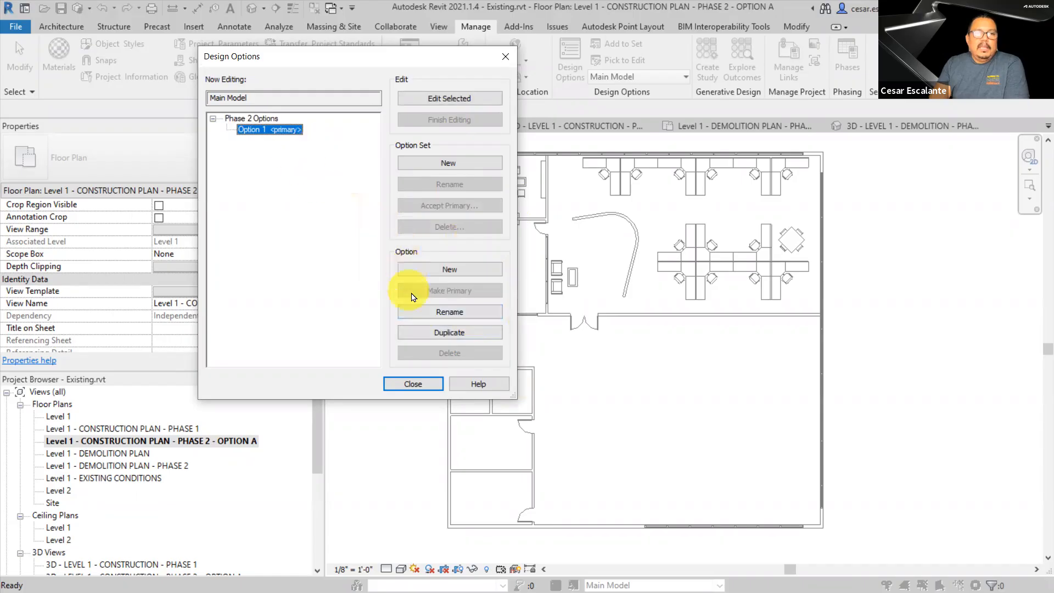
{"action": "left_click", "coordinate": [448, 313]}
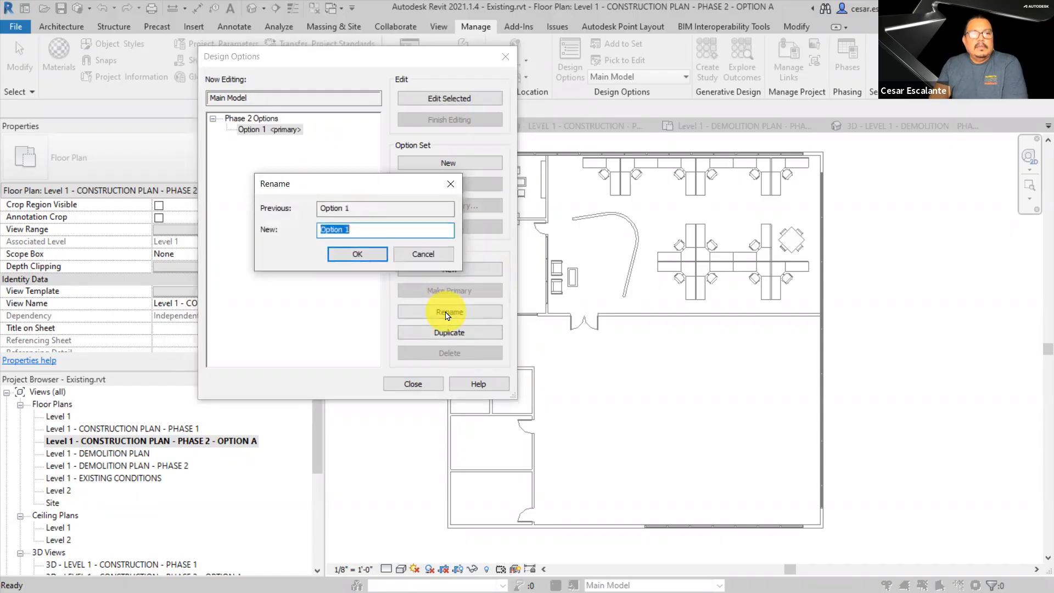
{"action": "left_click", "coordinate": [364, 227]}
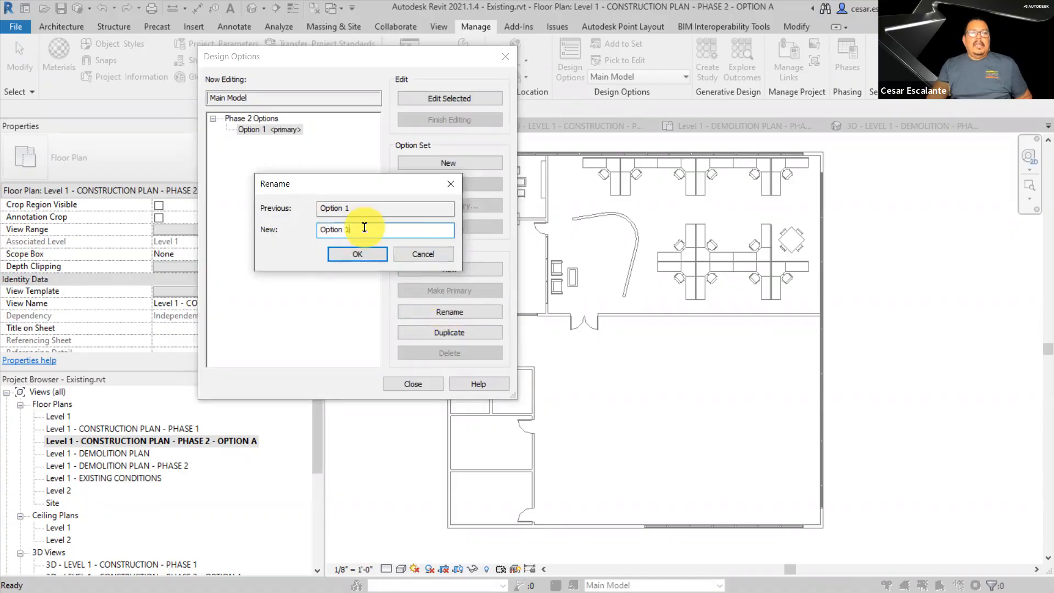
{"action": "key", "text": "BackSpace"}
{"action": "type", "text": "A"}
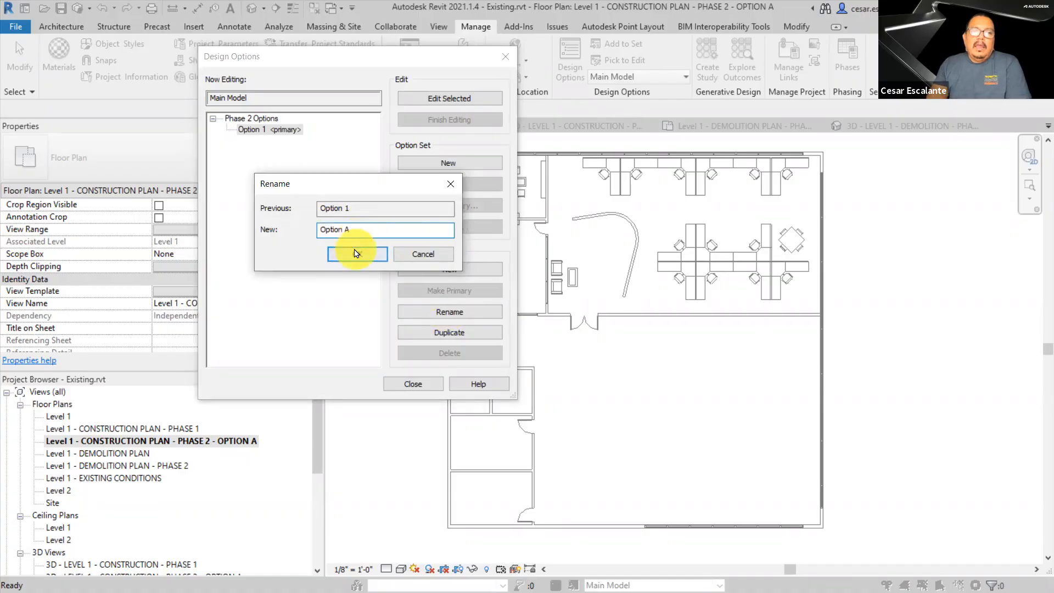
{"action": "left_click", "coordinate": [354, 254]}
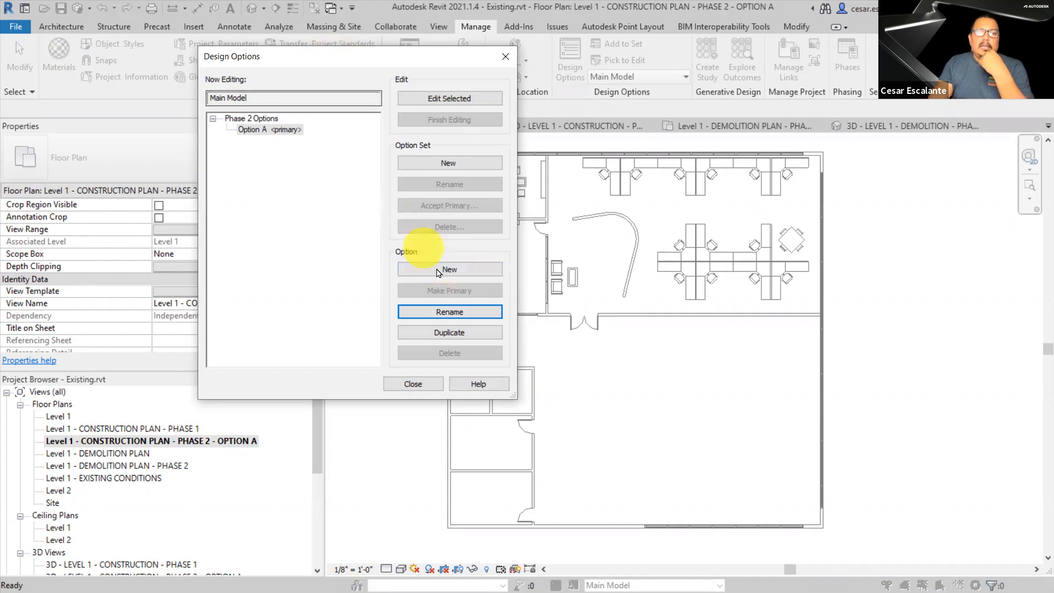
Add a second option to the Phase 2 Options set and name it "Option B"
{"action": "left_click", "coordinate": [454, 271]}
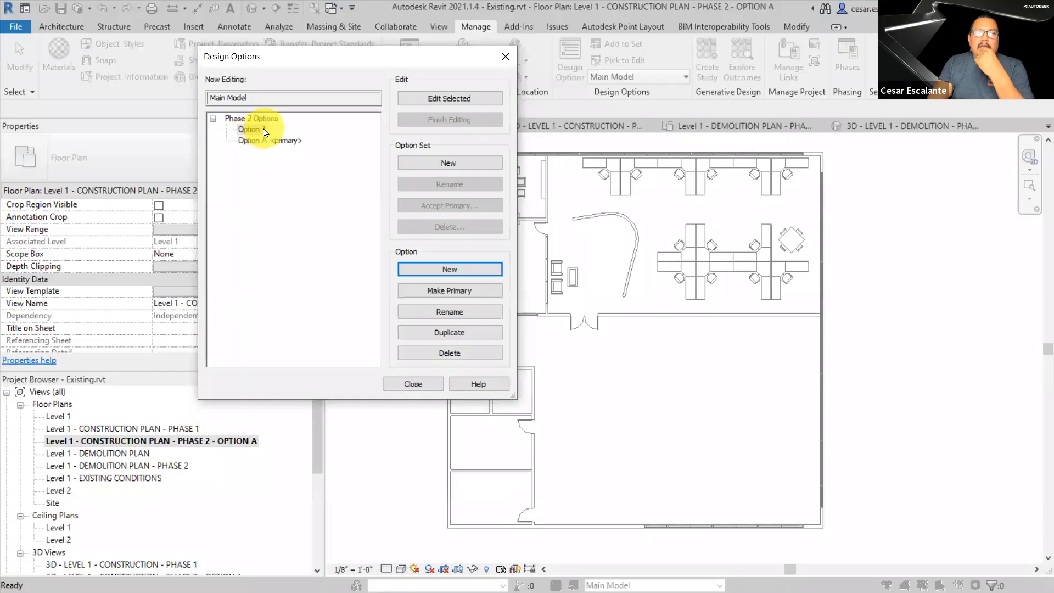
{"action": "left_click", "coordinate": [451, 311]}
{"action": "left_click", "coordinate": [366, 231]}
{"action": "type", "text": "B"}
{"action": "left_click", "coordinate": [358, 253]}
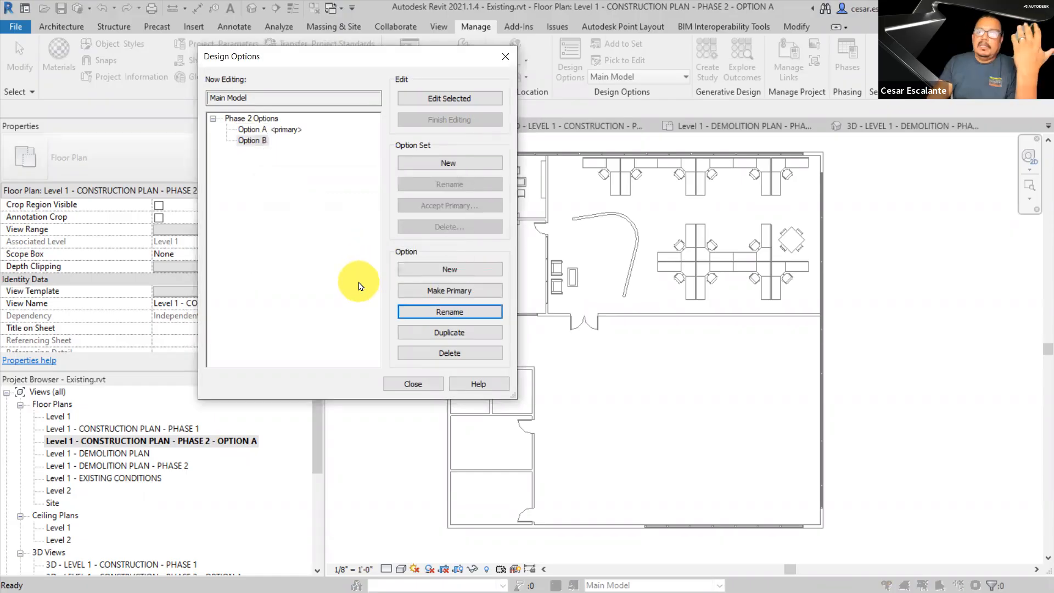
Review the Phase 2 Options set with Option A and Option B, and close the design options manager
{"action": "left_click", "coordinate": [258, 118]}
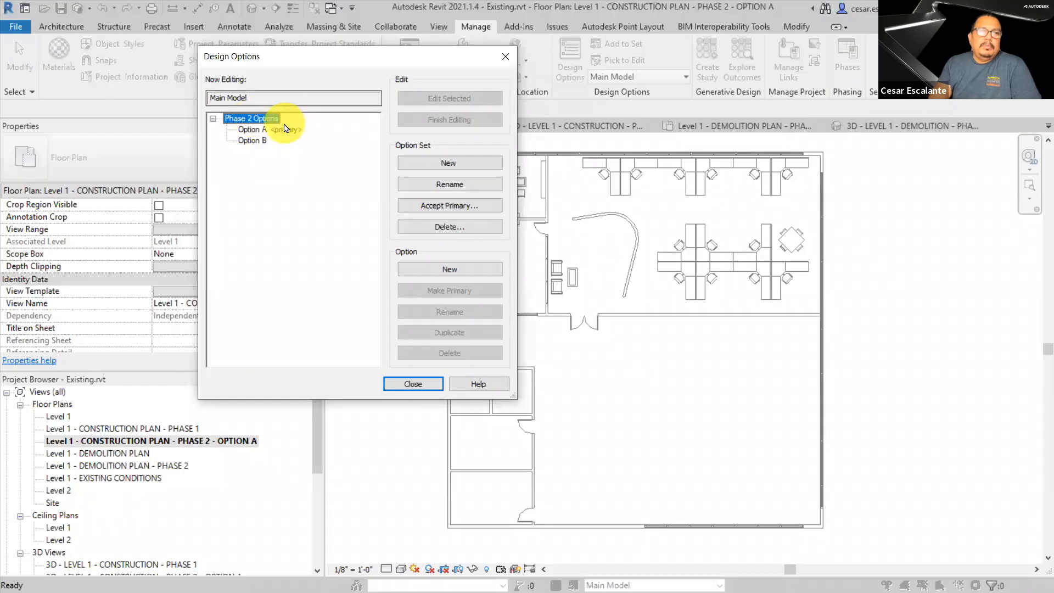
{"action": "left_click", "coordinate": [266, 130]}
{"action": "left_click", "coordinate": [259, 141]}
{"action": "left_click", "coordinate": [266, 130]}
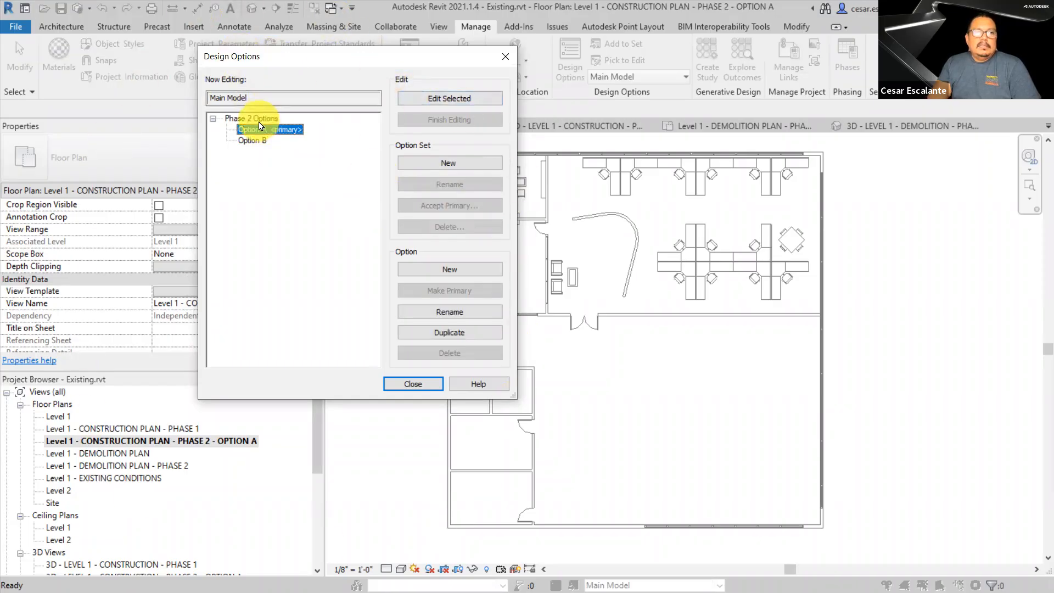
{"action": "left_click", "coordinate": [256, 118]}
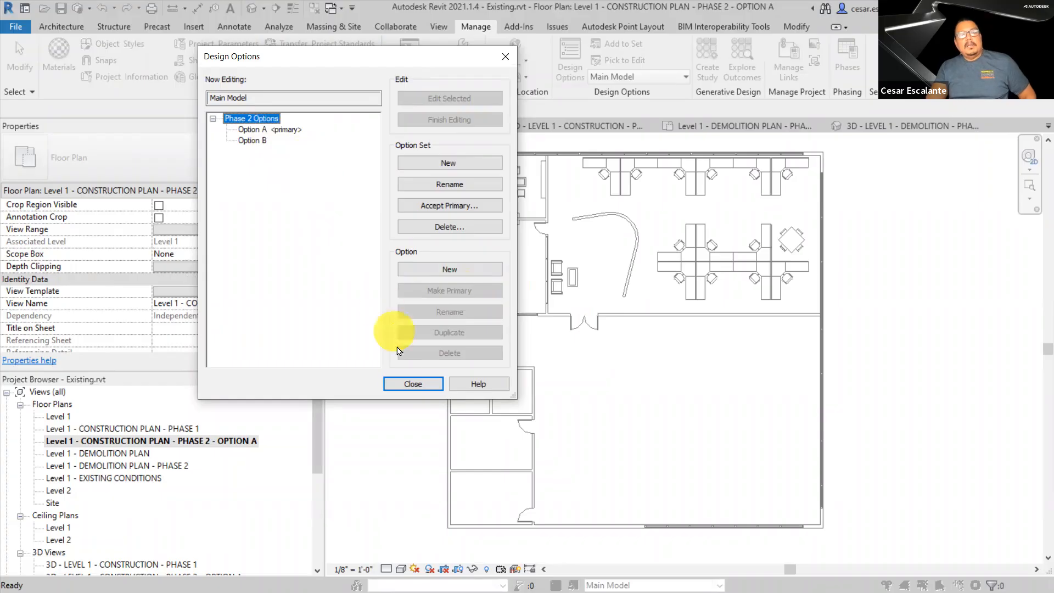
{"action": "left_click", "coordinate": [411, 383]}
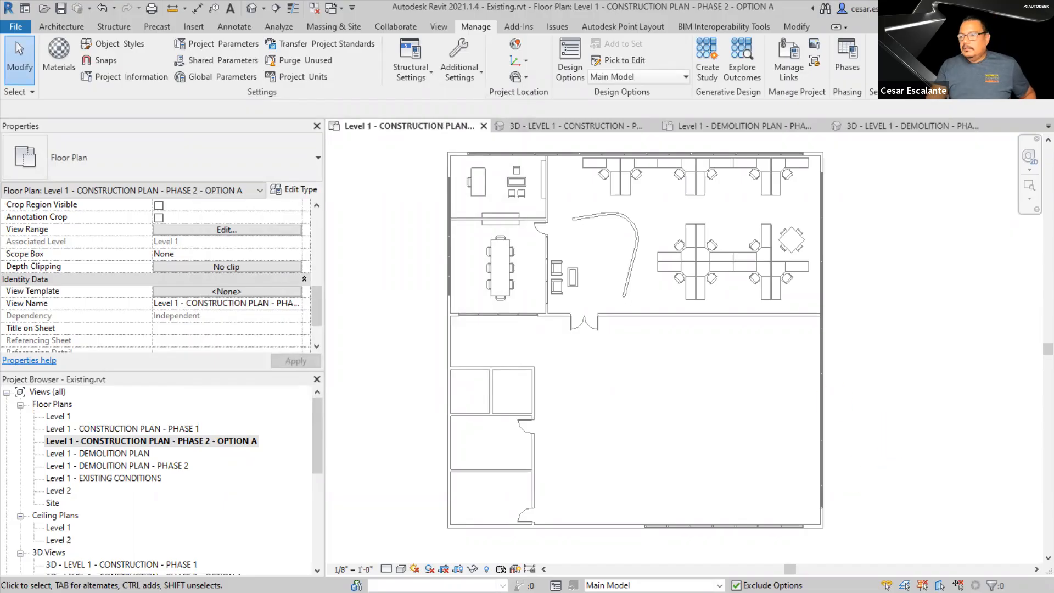
{"action": "key", "text": "alt+Tab"}
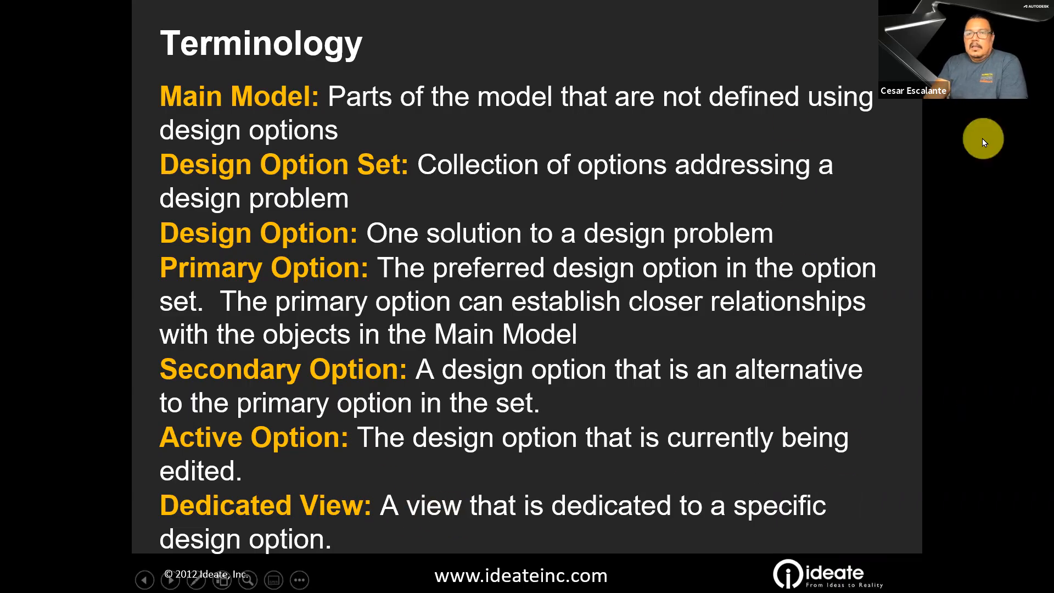
{"action": "key", "text": "alt+Tab"}
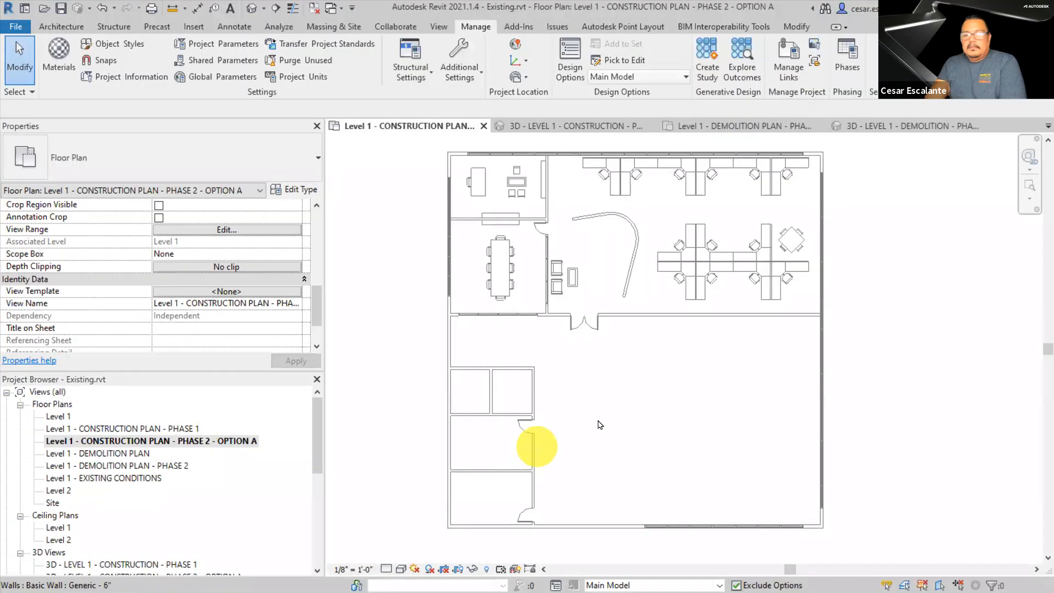
{"action": "scroll", "coordinate": [652, 437], "scroll_direction": "up", "scroll_amount": 2}
{"action": "middle_click_drag", "start_coordinate": [662, 430], "coordinate": [728, 358]}
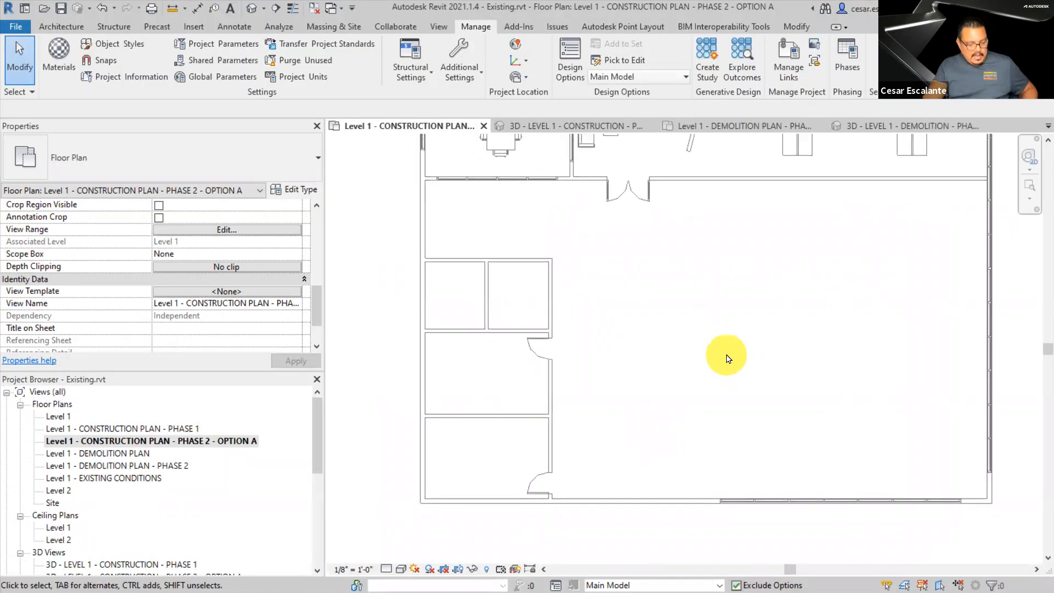
{"action": "left_click_drag", "start_coordinate": [574, 571], "coordinate": [733, 584]}
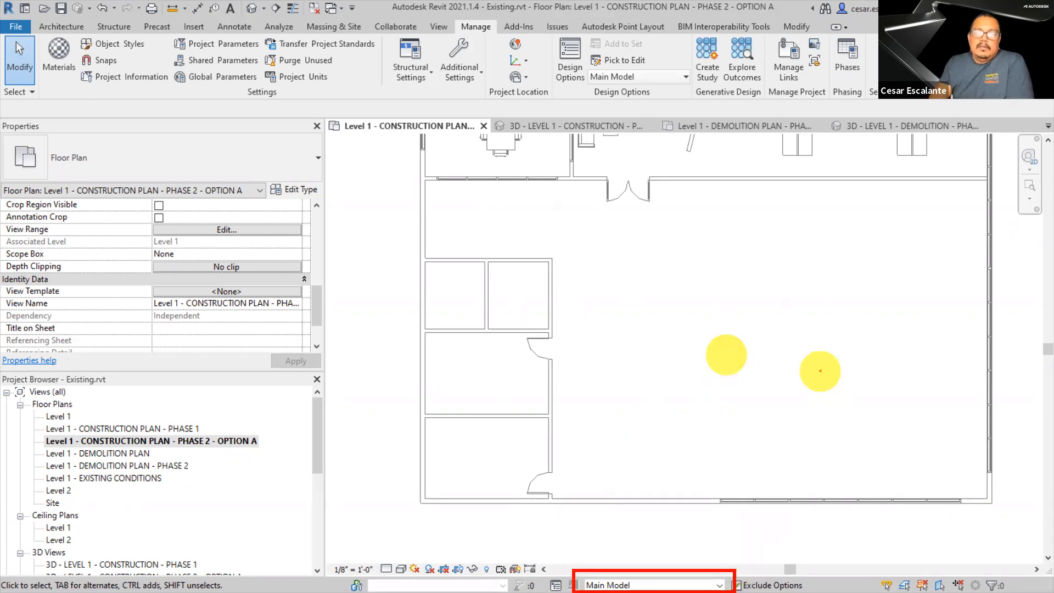
{"action": "mouse_move", "coordinate": [630, 365]}
{"action": "left_mouse_down"}
{"action": "mouse_move", "coordinate": [607, 566]}
{"action": "mouse_move", "coordinate": [625, 549]}
{"action": "left_mouse_up"}
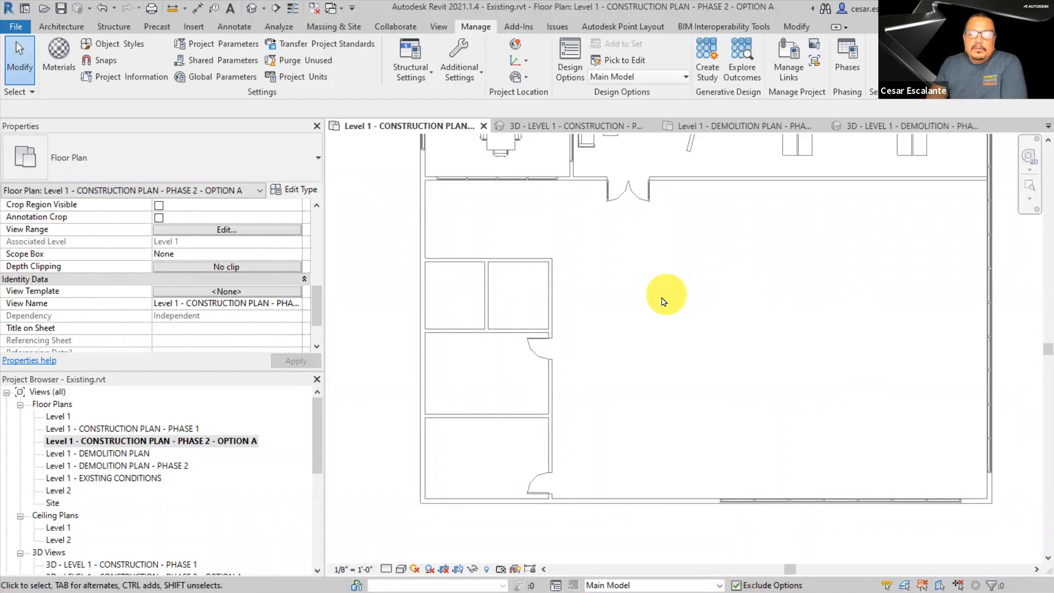
{"action": "middle_click_drag", "start_coordinate": [682, 400], "coordinate": [678, 390]}
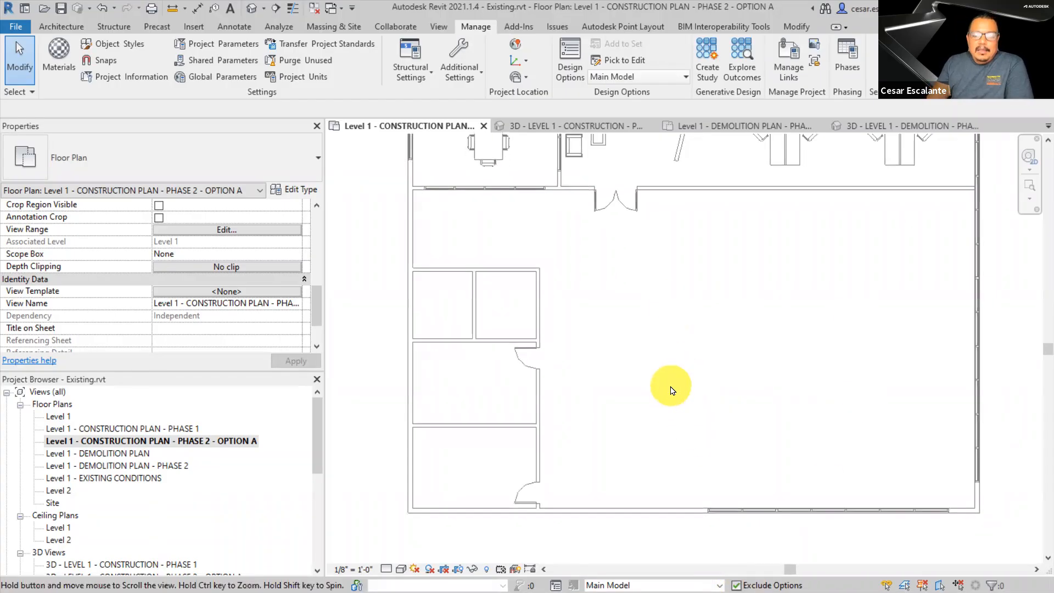
Examine the selectable design options, the plan view's phasing, and the design option and phase properties of the existing wall beside the small rooms
{"action": "left_click", "coordinate": [714, 582]}
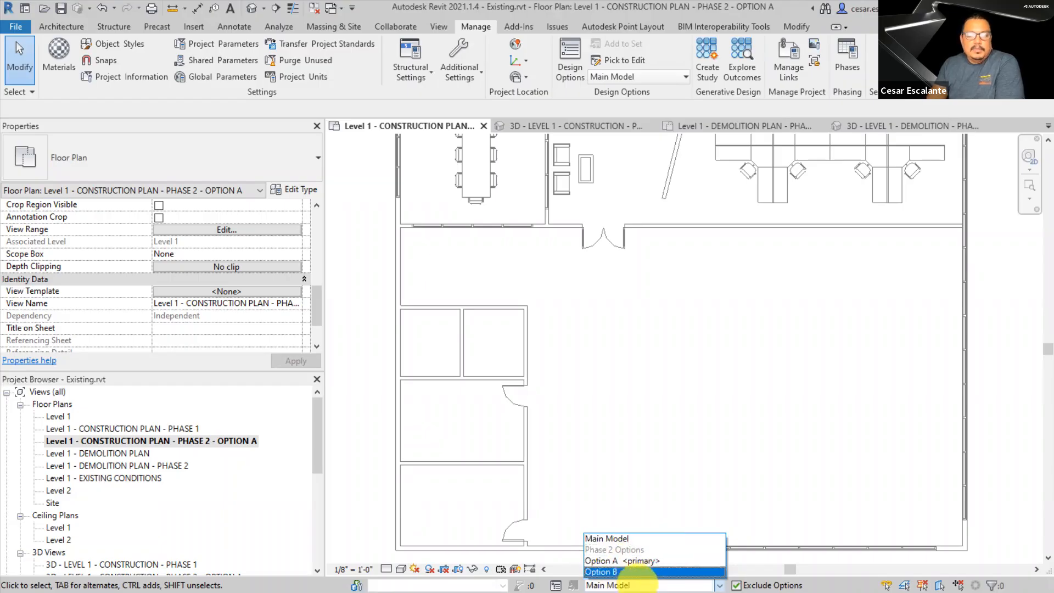
{"action": "left_click", "coordinate": [637, 585]}
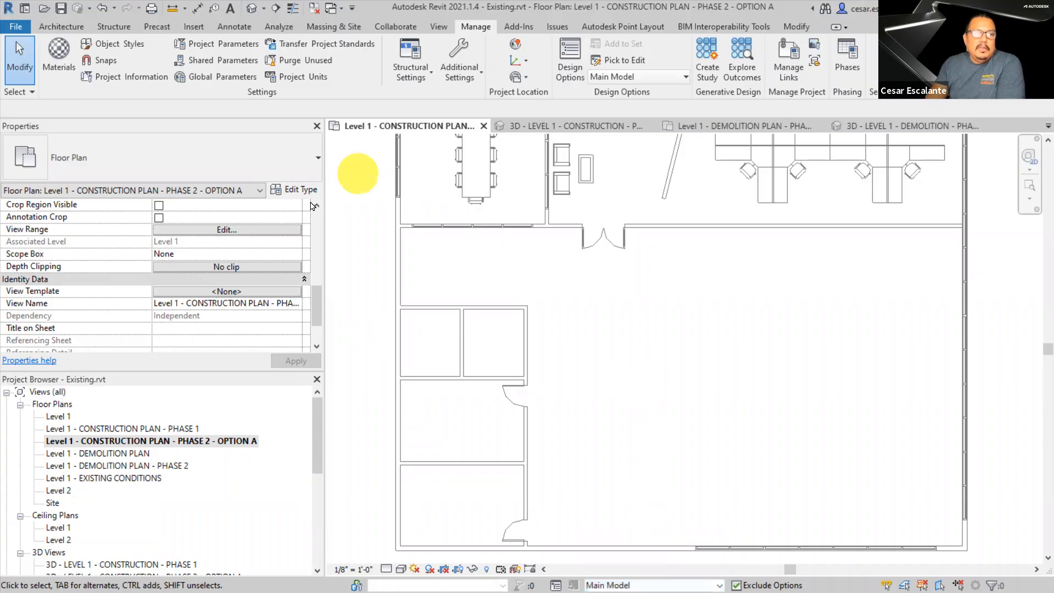
{"action": "left_click_drag", "start_coordinate": [317, 303], "coordinate": [305, 336]}
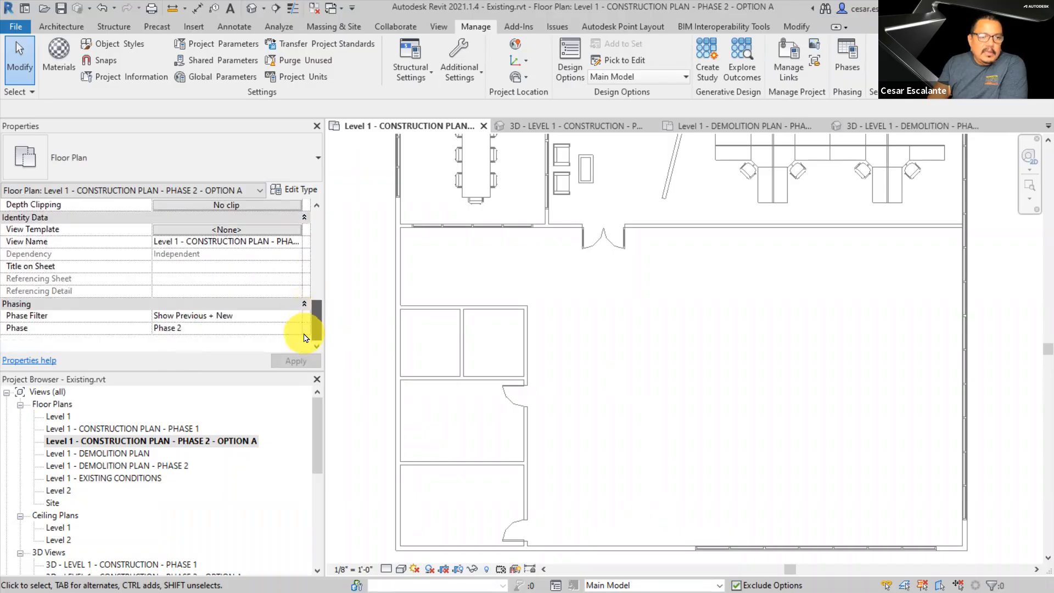
{"action": "left_click", "coordinate": [525, 336]}
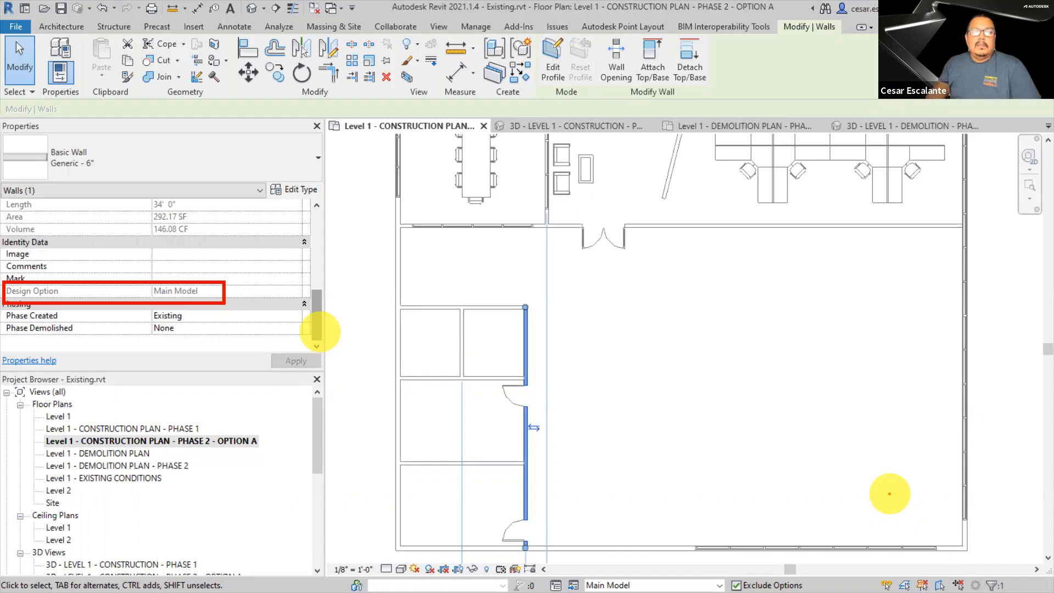
{"action": "left_click", "coordinate": [716, 585]}
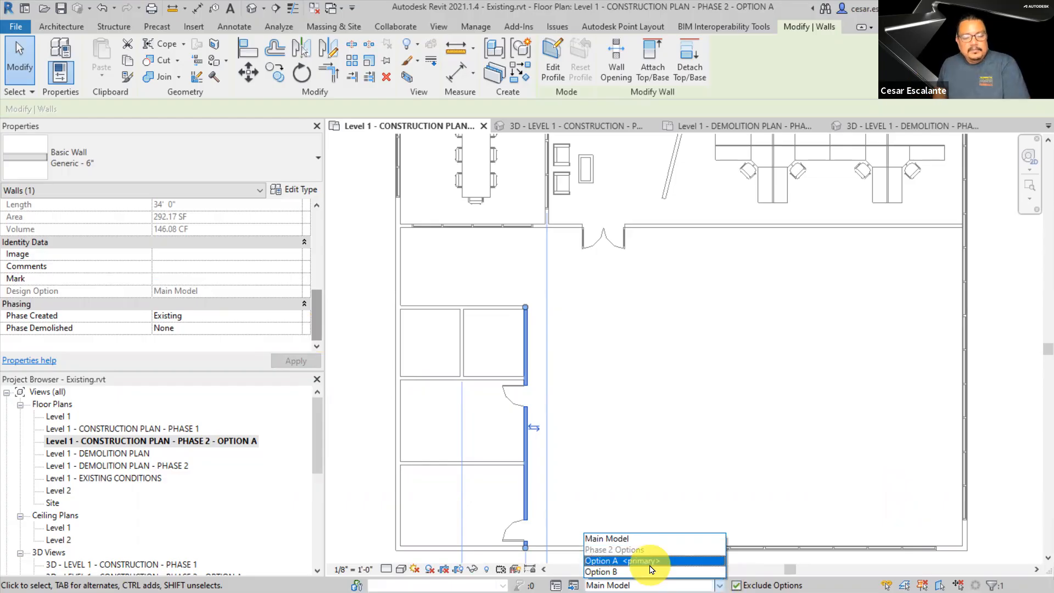
{"action": "left_click", "coordinate": [721, 435]}
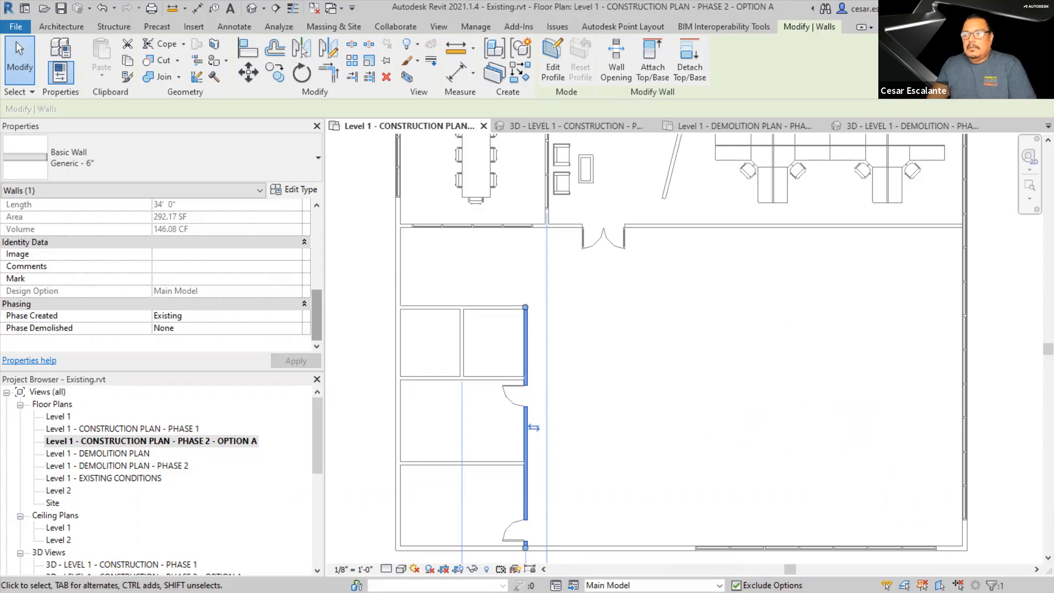
{"action": "key", "text": "alt+Tab"}
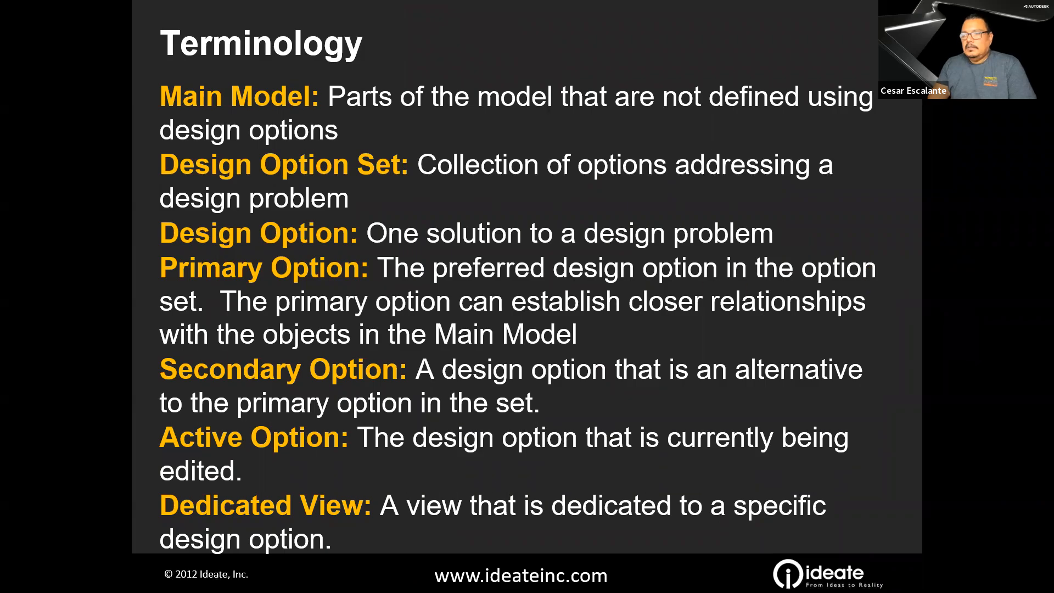
{"action": "key", "text": "alt+Tab"}
{"action": "left_click", "coordinate": [764, 354]}
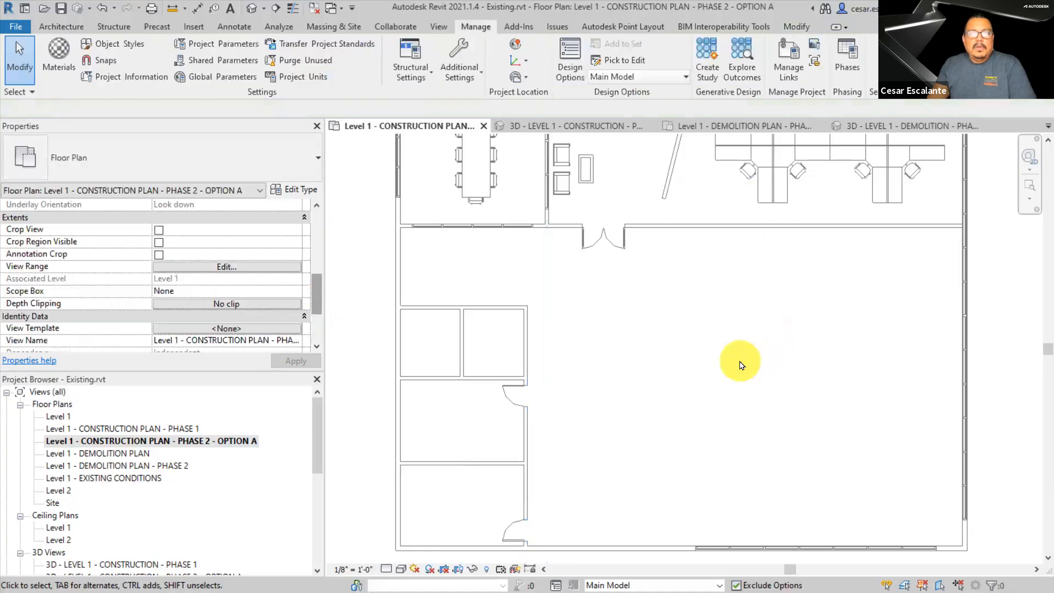
Make Option A of the Phase 2 Options set active for editing and try selecting main model elements in the plan
{"action": "scroll", "coordinate": [740, 365], "scroll_direction": "down", "scroll_amount": 1}
{"action": "middle_click_drag", "start_coordinate": [741, 365], "coordinate": [688, 330]}
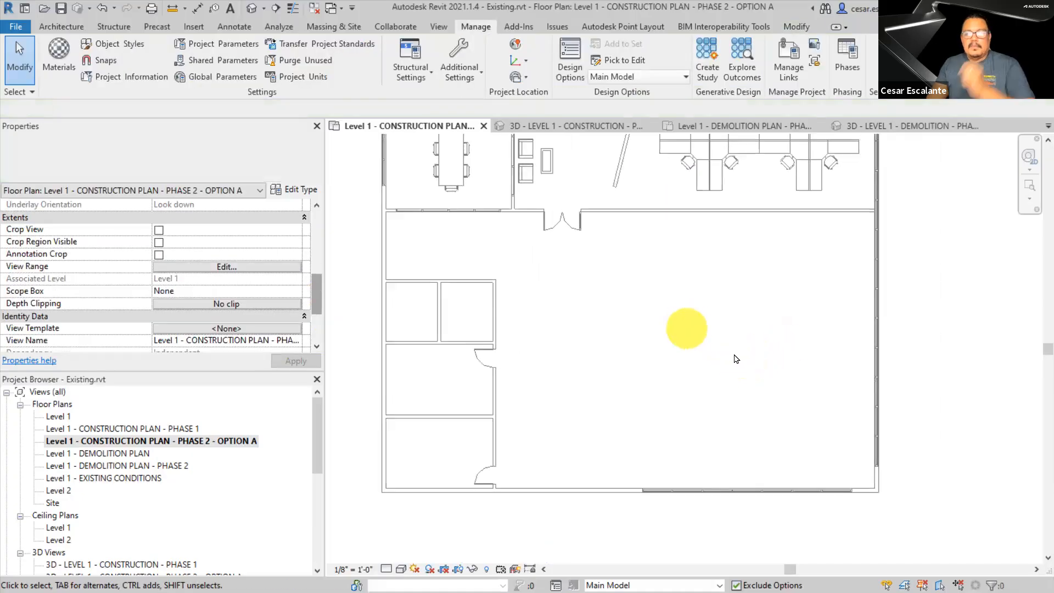
{"action": "scroll", "coordinate": [740, 362], "scroll_direction": "up", "scroll_amount": 1}
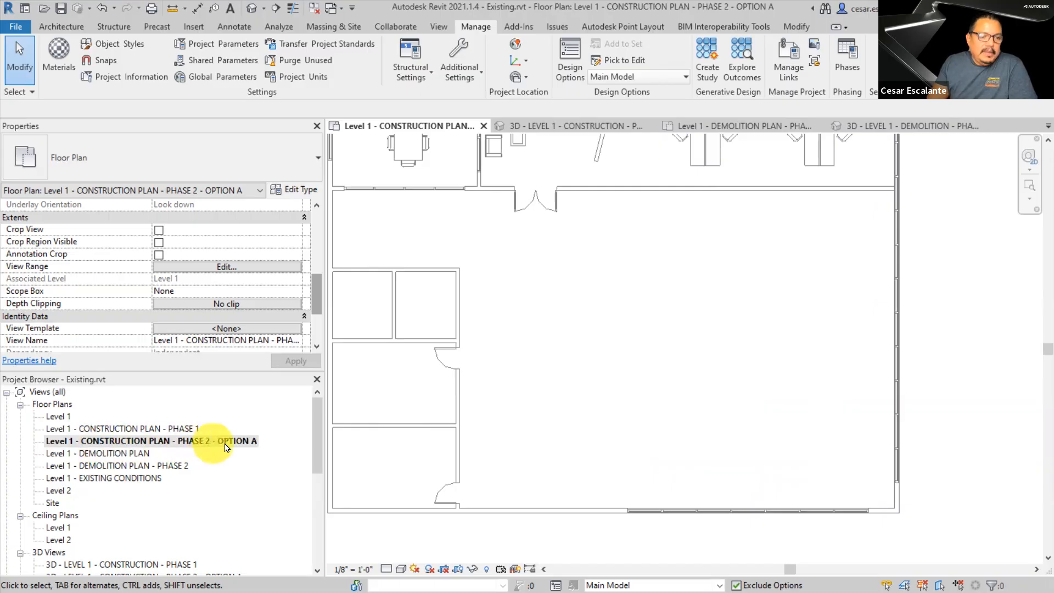
{"action": "left_click", "coordinate": [718, 586]}
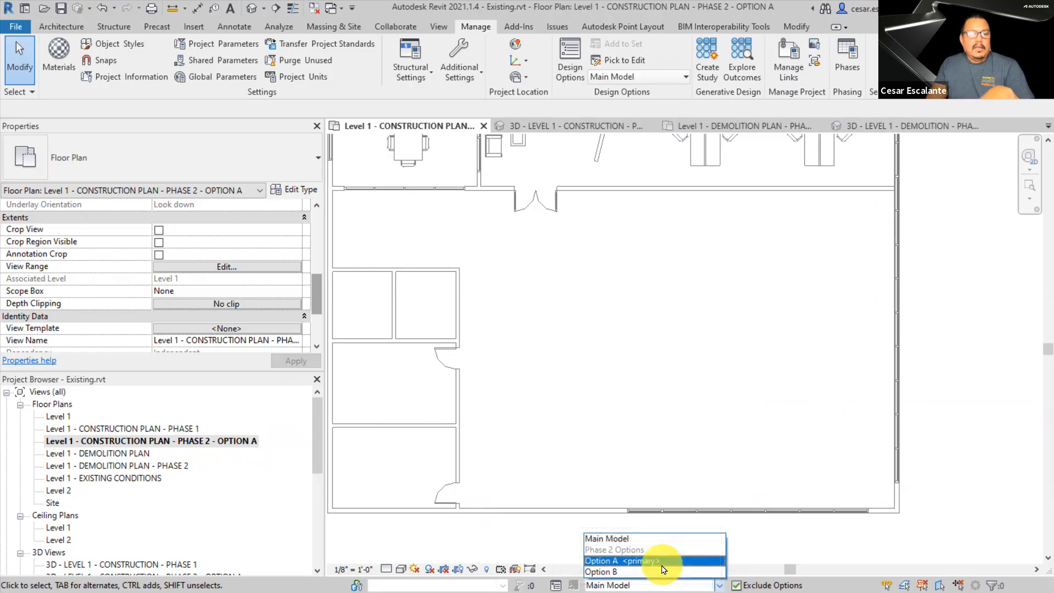
{"action": "left_click", "coordinate": [663, 566]}
{"action": "scroll", "coordinate": [722, 530], "scroll_direction": "down", "scroll_amount": 2}
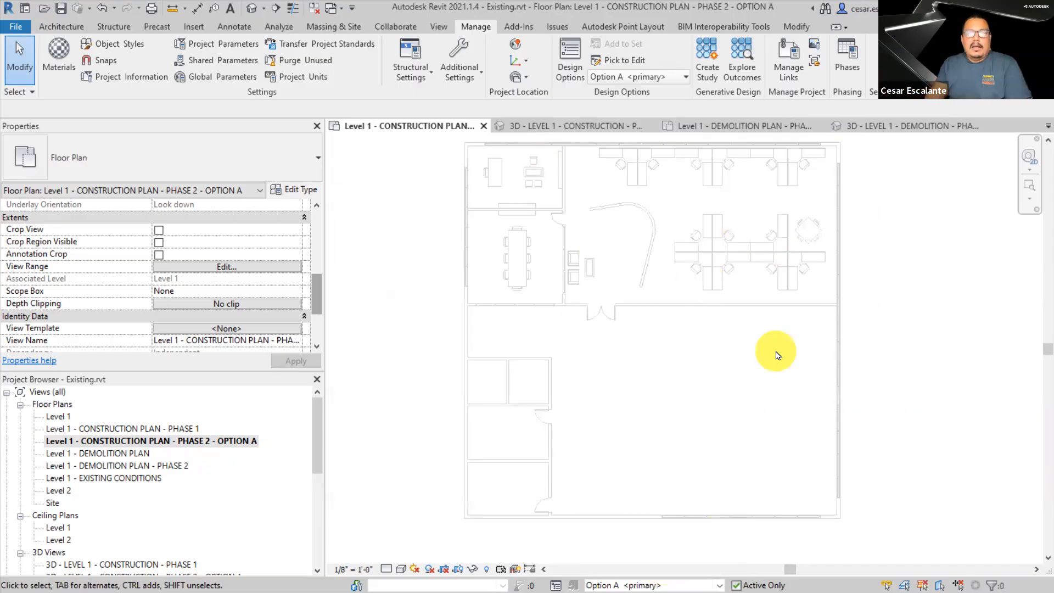
{"action": "key", "text": "w"}
{"action": "key", "text": "a"}
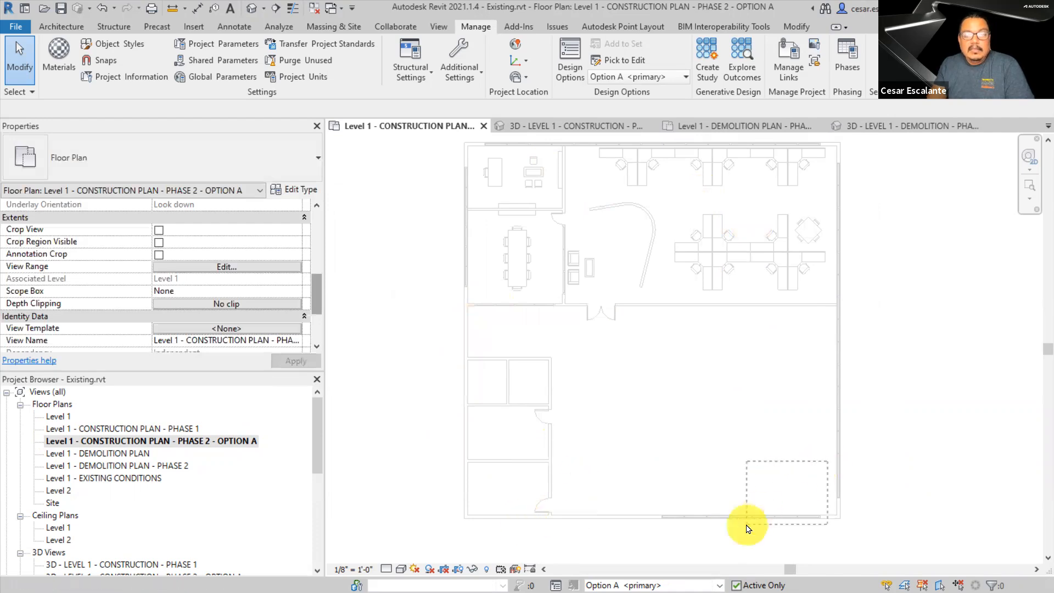
{"action": "middle_click_drag", "start_coordinate": [703, 287], "coordinate": [702, 317]}
{"action": "scroll", "coordinate": [669, 359], "scroll_direction": "up", "scroll_amount": 3}
{"action": "middle_click_drag", "start_coordinate": [669, 395], "coordinate": [678, 262]}
{"action": "scroll", "coordinate": [673, 270], "scroll_direction": "down", "scroll_amount": 2}
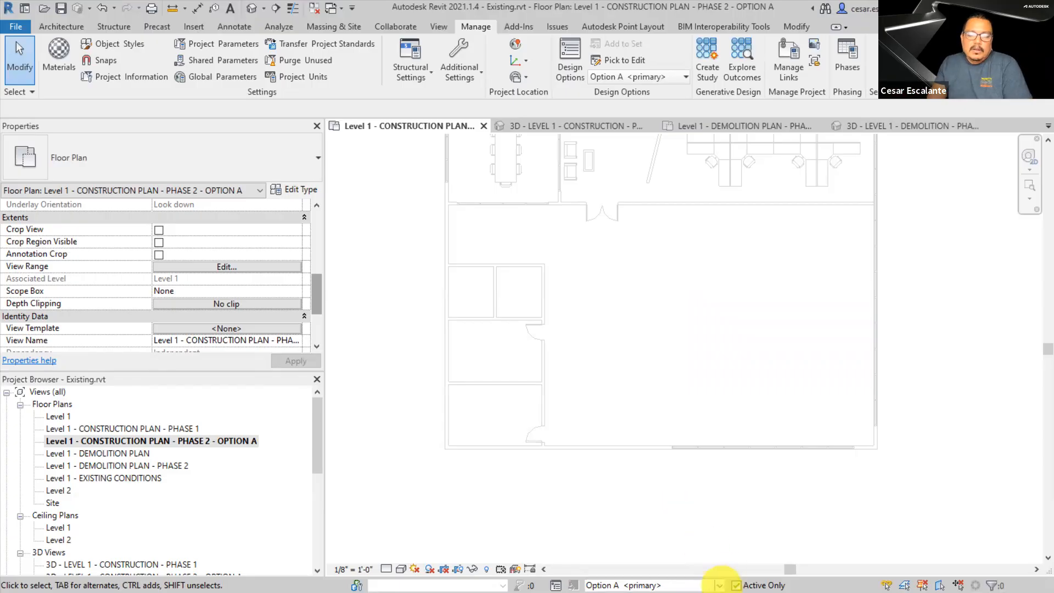
Switch the active design option to Main Model and back to Option A
{"action": "left_click", "coordinate": [709, 585]}
{"action": "left_click", "coordinate": [632, 539]}
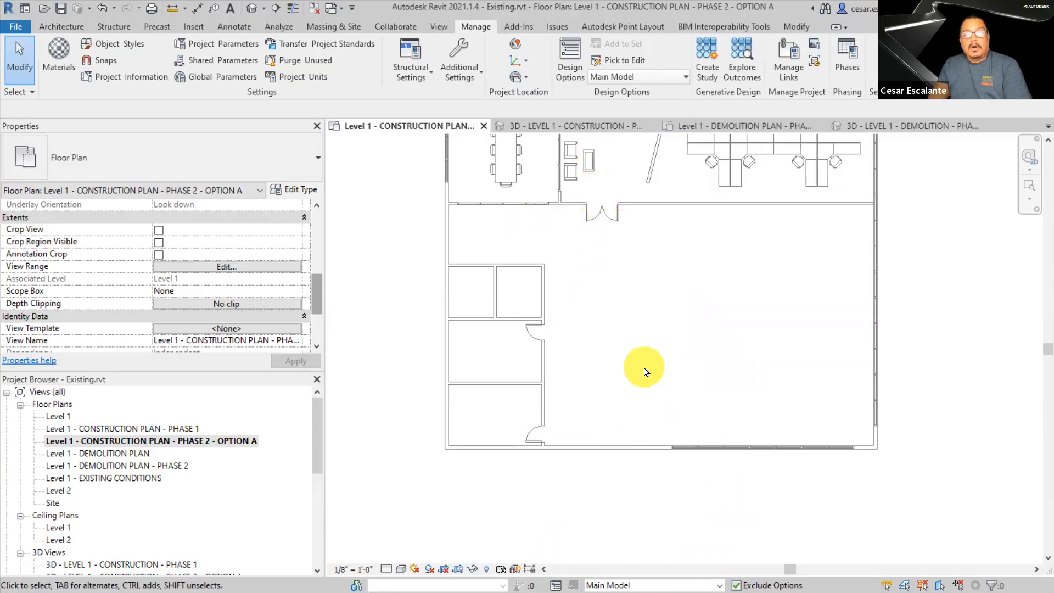
{"action": "left_click", "coordinate": [718, 585]}
{"action": "left_click", "coordinate": [661, 561]}
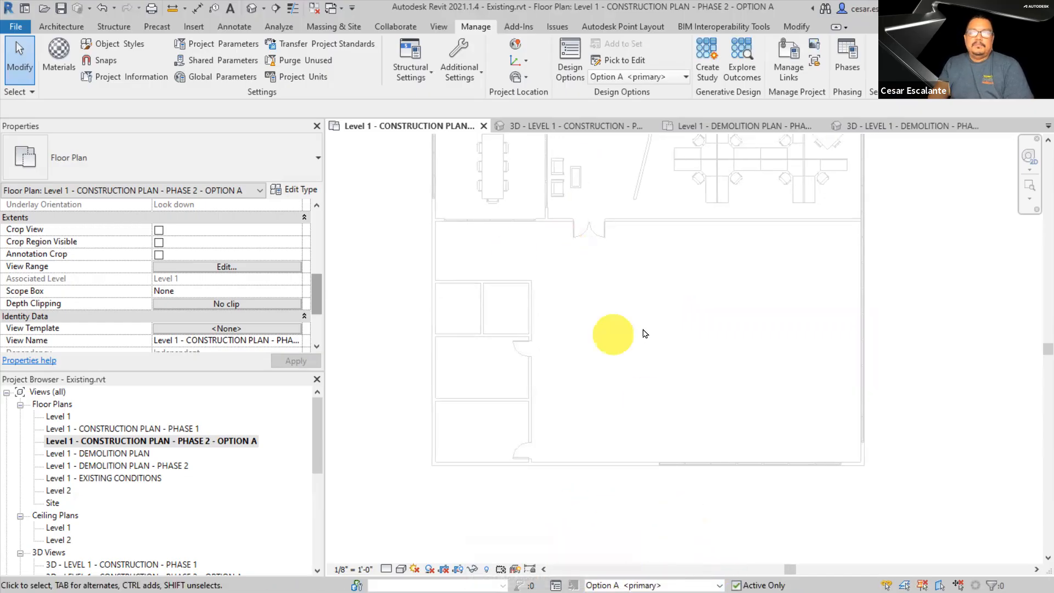
Open the project file Option 2-A.rvt from the Phasing_DesOpt folder
{"action": "left_click", "coordinate": [21, 29]}
{"action": "left_click", "coordinate": [43, 146]}
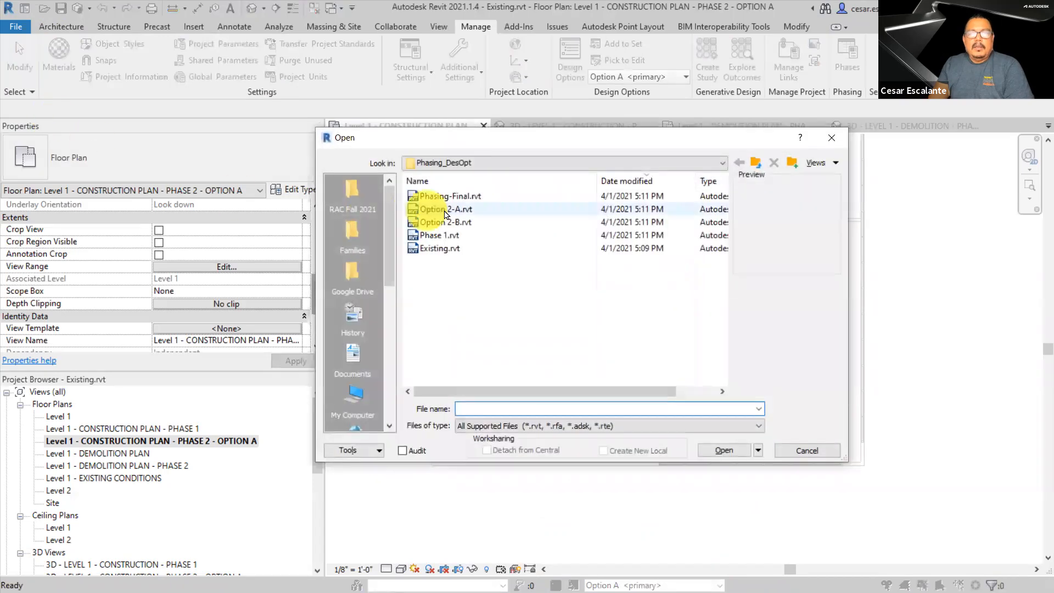
{"action": "left_click", "coordinate": [449, 212]}
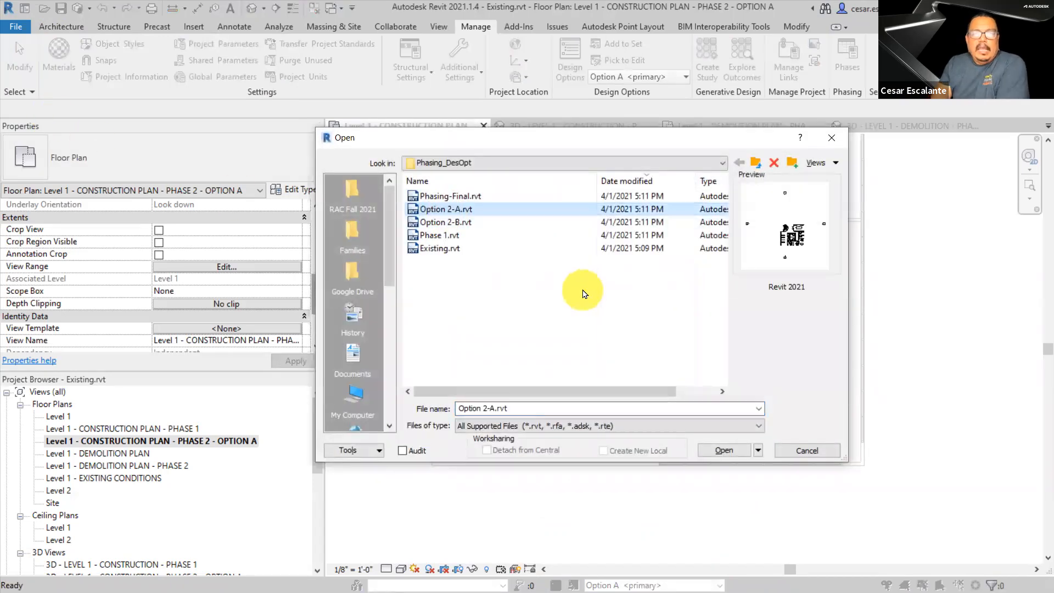
{"action": "left_click", "coordinate": [737, 453]}
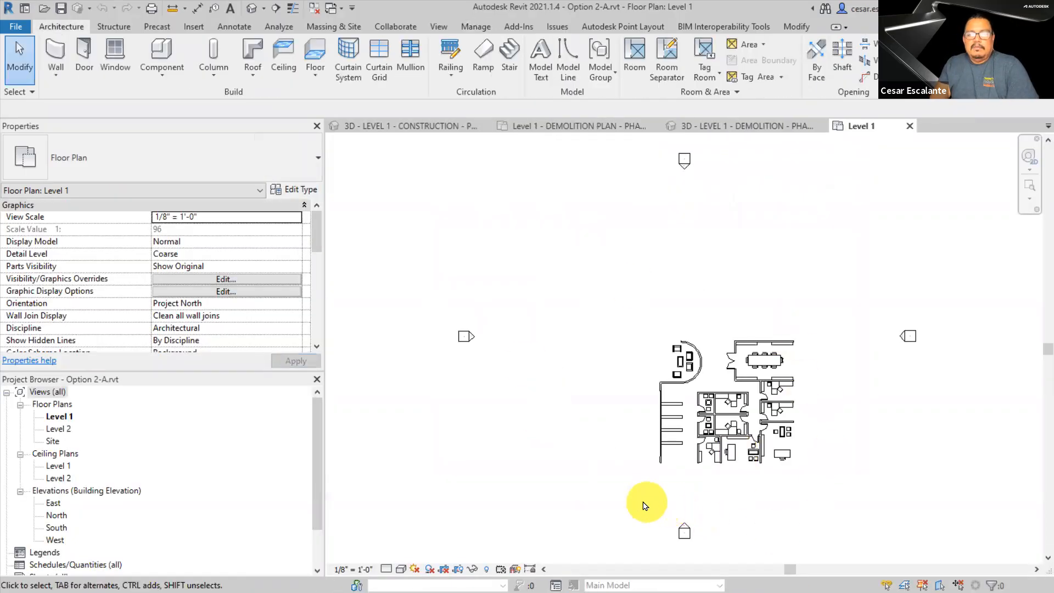
Select the whole office layout of walls, doors and furniture on Level 1 and copy it to the clipboard
{"action": "scroll", "coordinate": [821, 480], "scroll_direction": "up", "scroll_amount": 3}
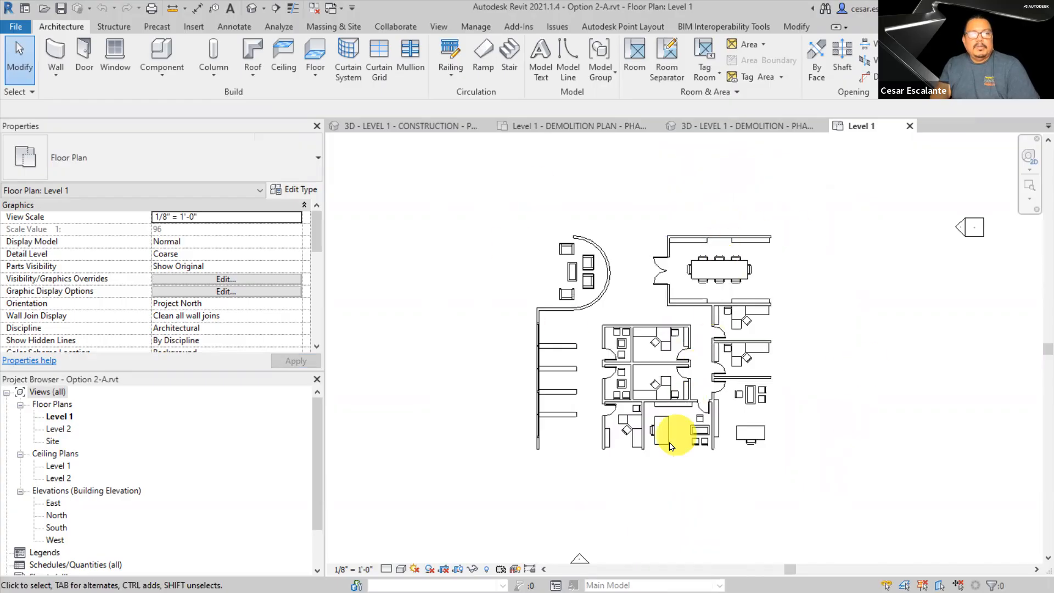
{"action": "left_click_drag", "start_coordinate": [494, 208], "coordinate": [873, 538]}
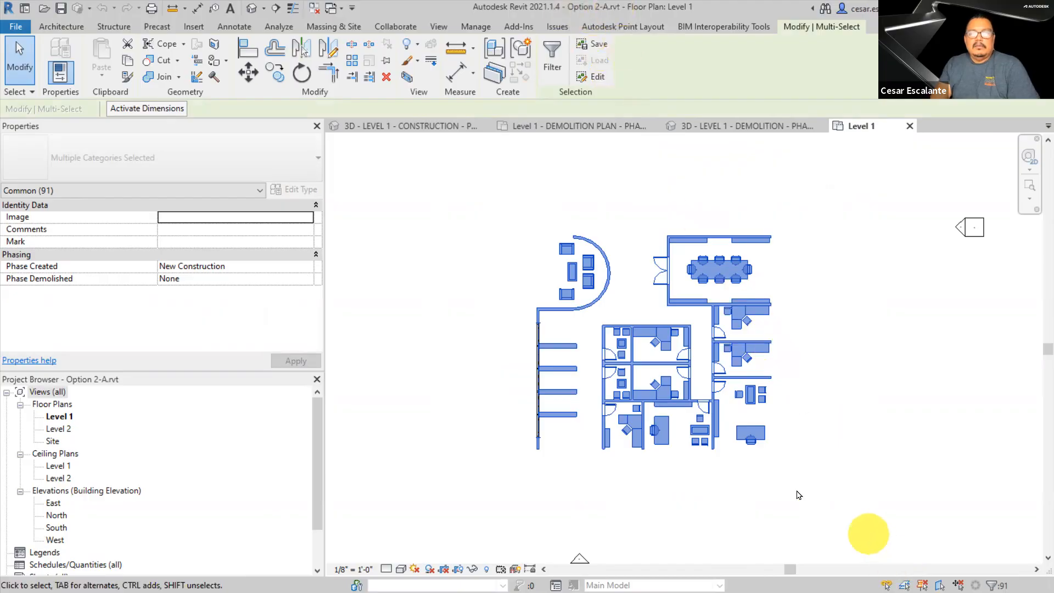
{"action": "left_click_drag", "start_coordinate": [476, 195], "coordinate": [838, 515]}
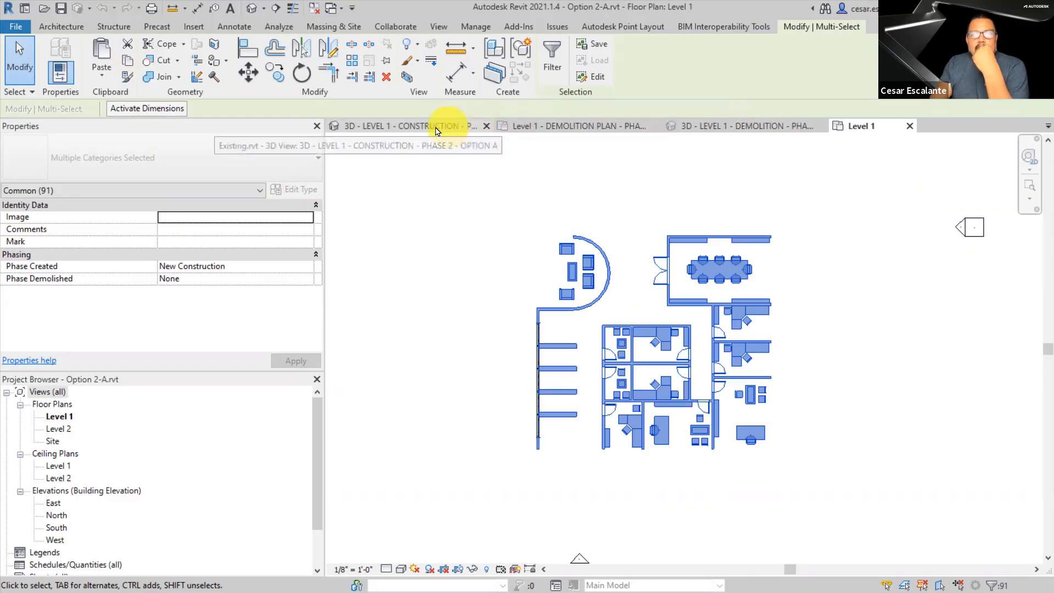
Return to the Existing.rvt project and open the floor plan Level 1 - CONSTRUCTION PLAN - PHASE 2 - OPTION A
{"action": "left_click", "coordinate": [416, 130]}
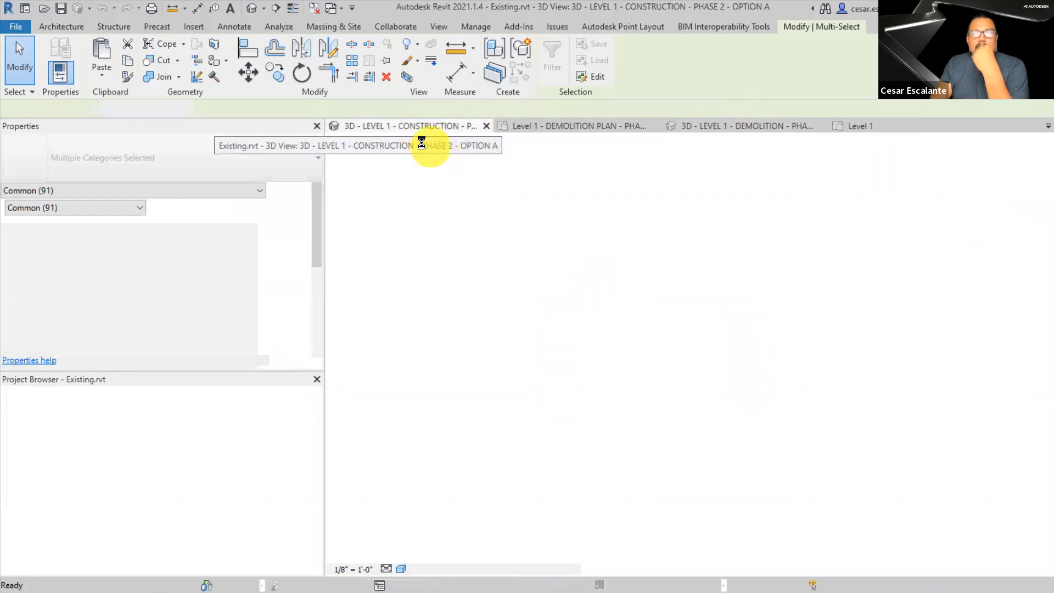
{"action": "left_click", "coordinate": [546, 207]}
{"action": "left_click", "coordinate": [558, 126]}
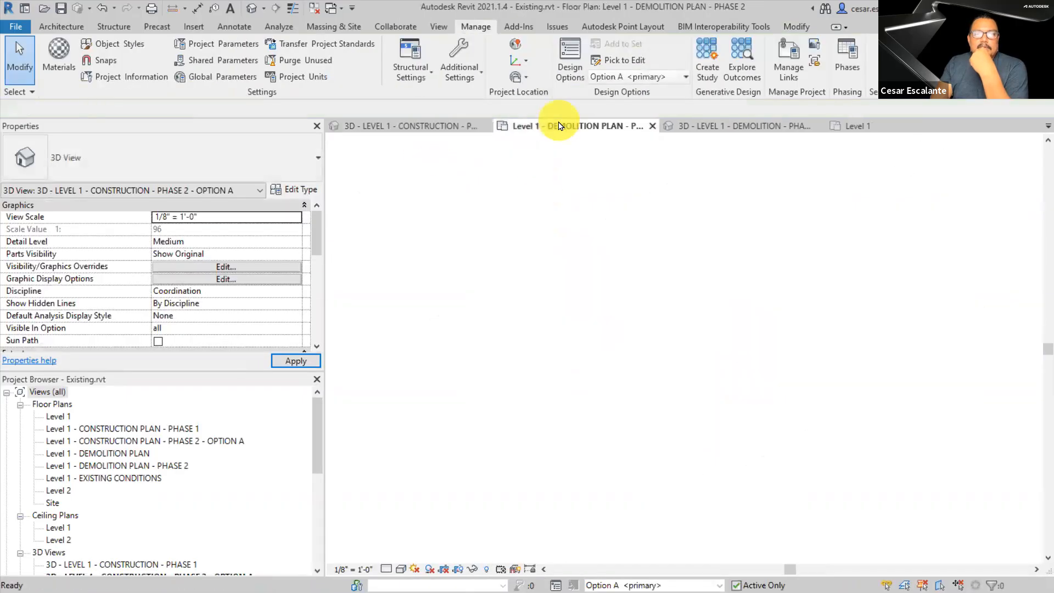
{"action": "left_click", "coordinate": [702, 125]}
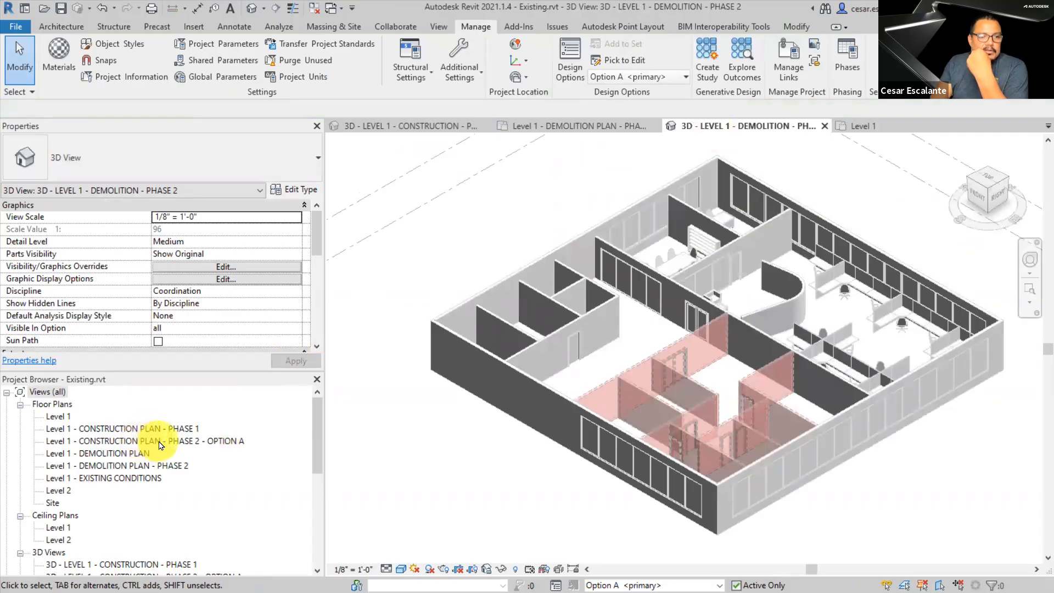
{"action": "double_click", "coordinate": [163, 442]}
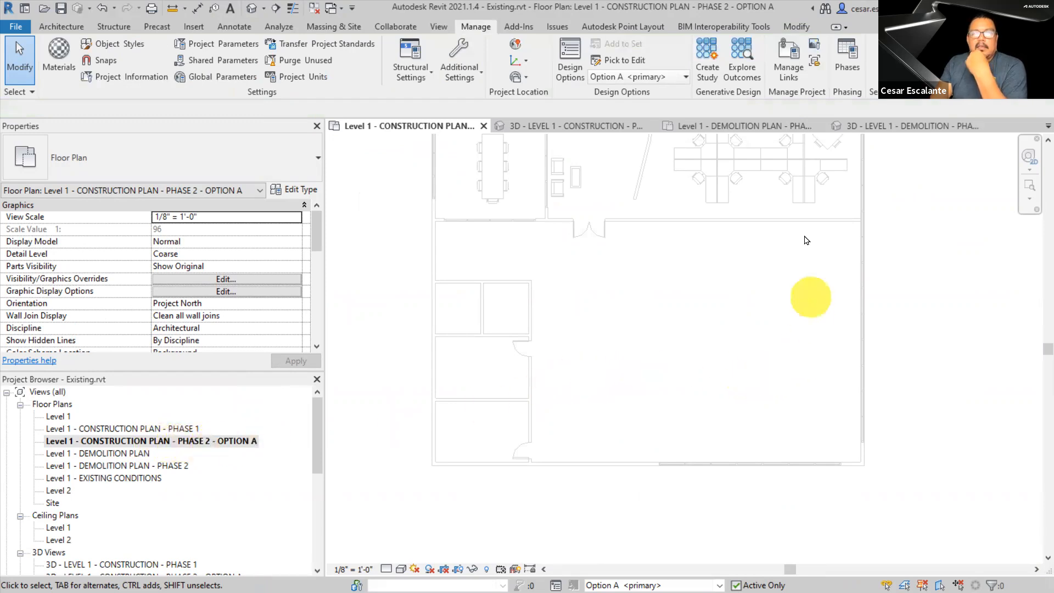
Paste the copied office layout aligned to Level 1, accept the duplicate types and clear the selection
{"action": "left_click", "coordinate": [800, 28]}
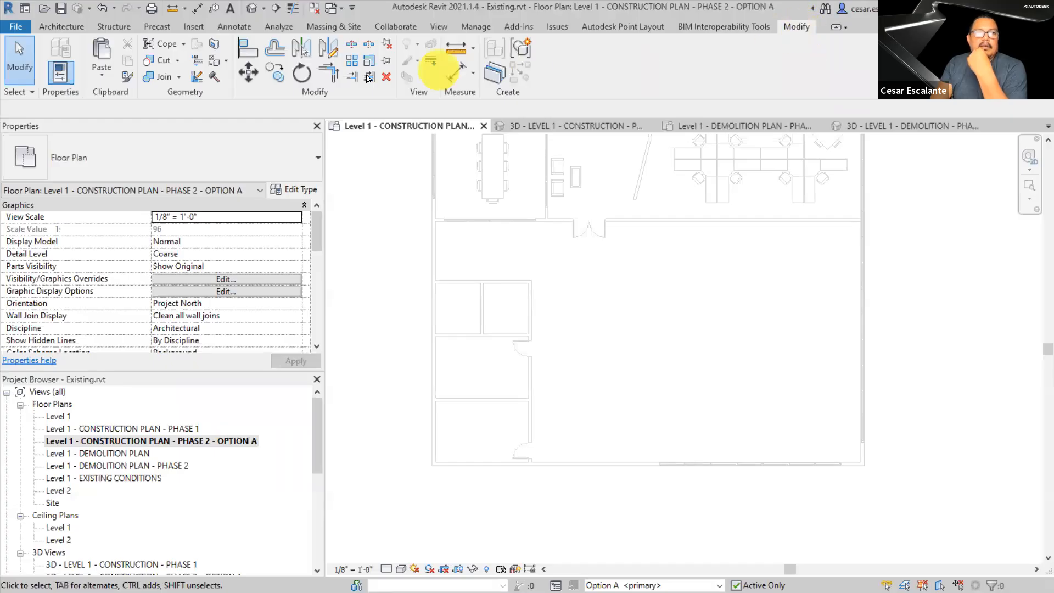
{"action": "left_click", "coordinate": [103, 77]}
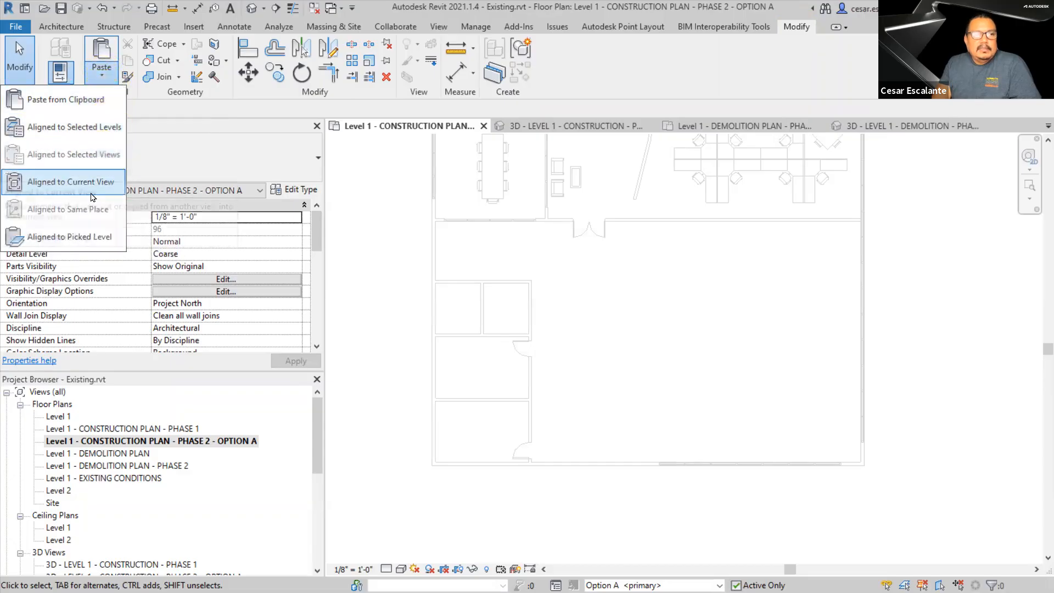
{"action": "left_click", "coordinate": [101, 131]}
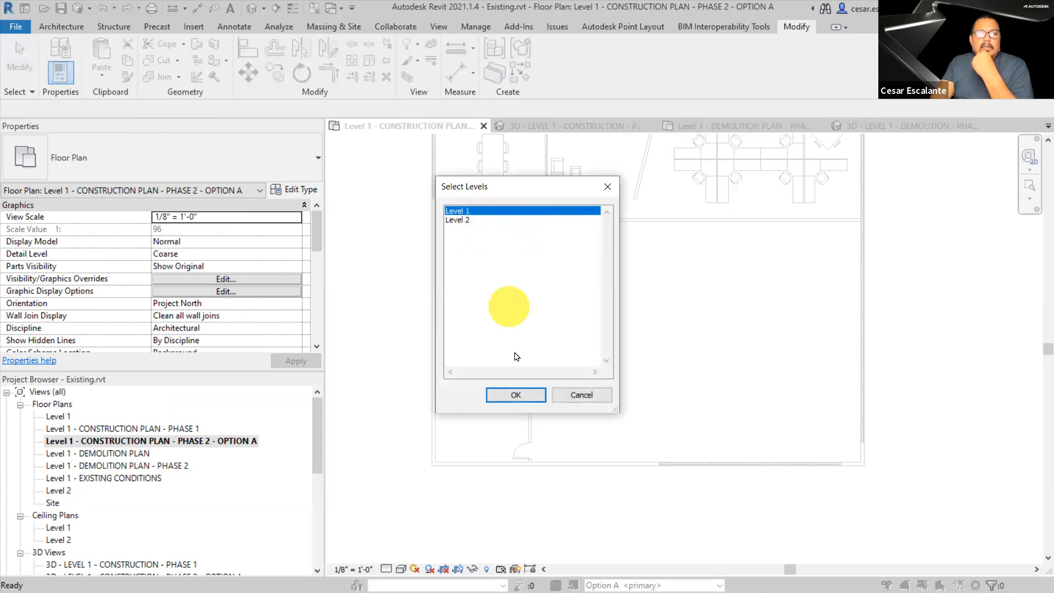
{"action": "left_click", "coordinate": [514, 395]}
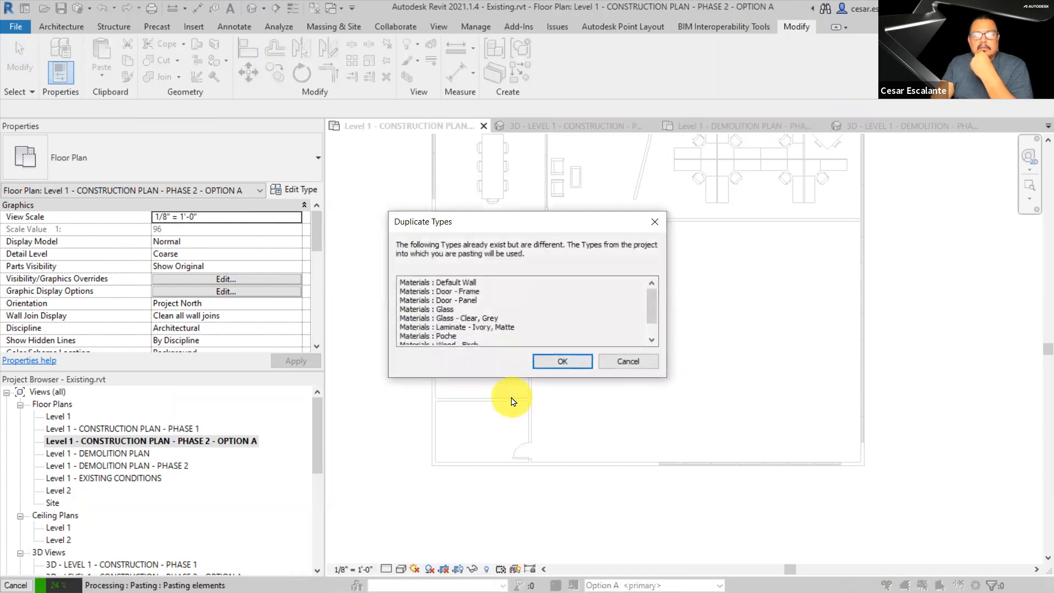
{"action": "left_click", "coordinate": [563, 362]}
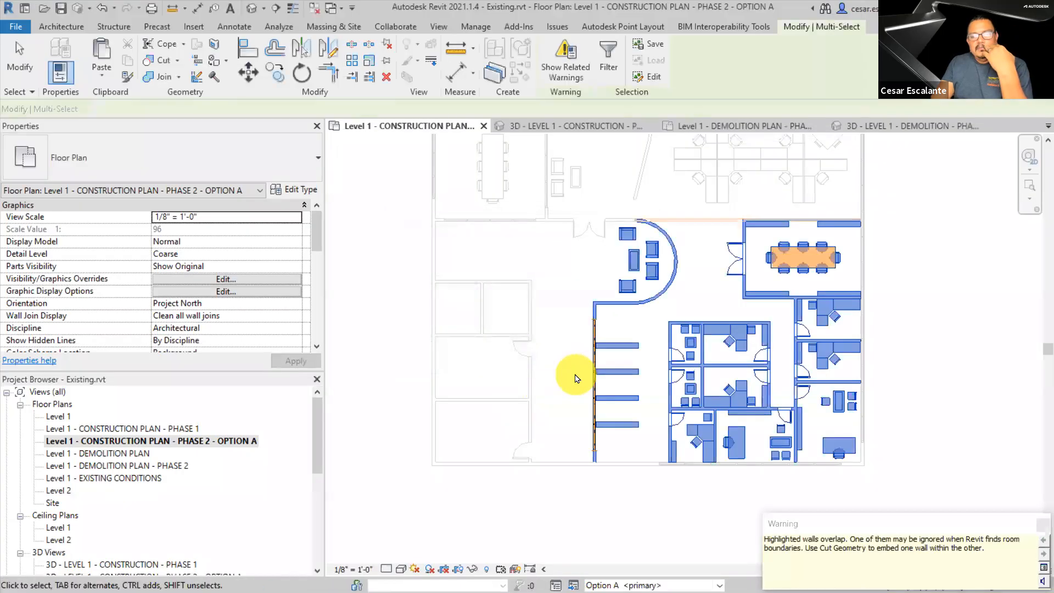
{"action": "left_click", "coordinate": [930, 492]}
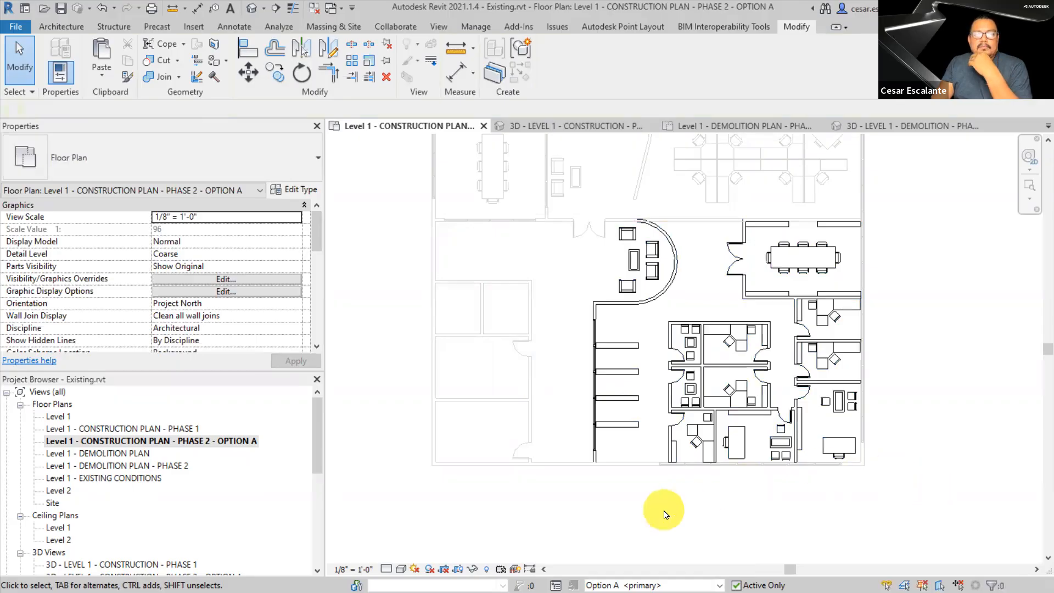
Inspect the design option and phase properties of the pasted conference room wall that holds the double door
{"action": "scroll", "coordinate": [758, 261], "scroll_direction": "up", "scroll_amount": 5}
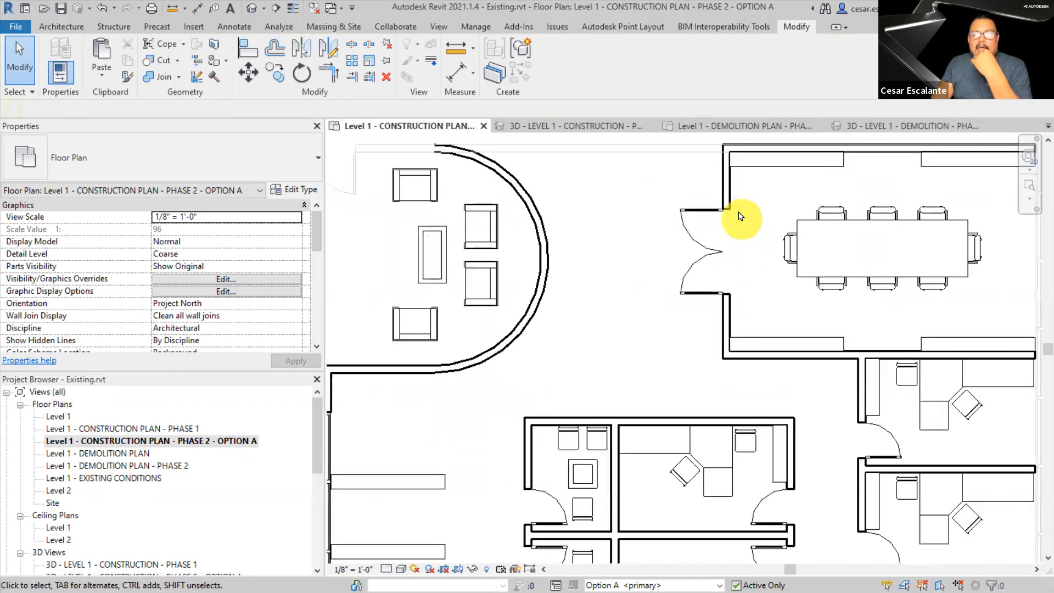
{"action": "left_click", "coordinate": [734, 197]}
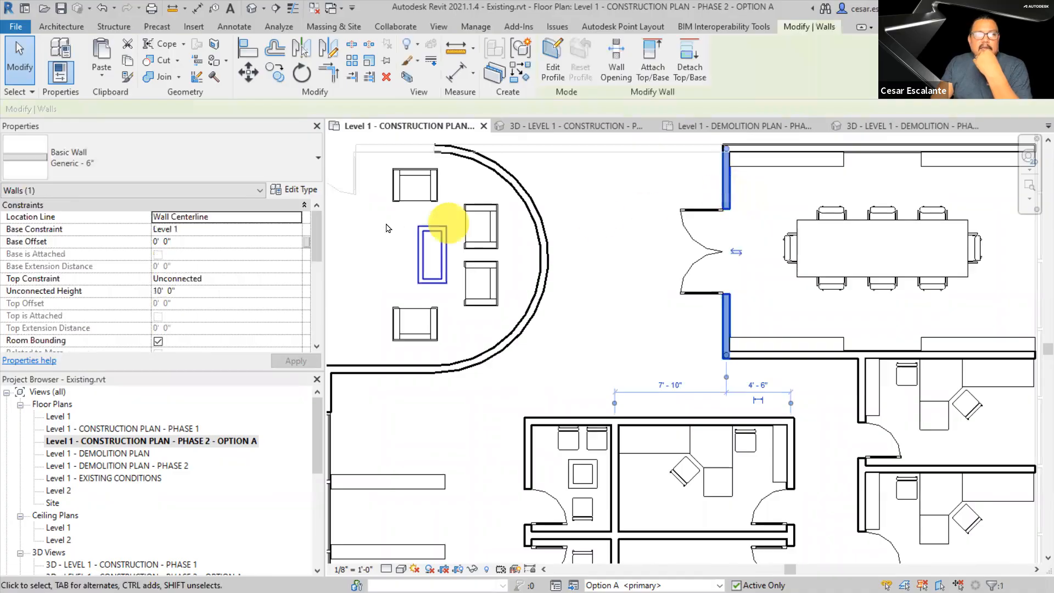
{"action": "scroll", "coordinate": [316, 271], "scroll_direction": "down", "scroll_amount": 2}
{"action": "left_click_drag", "start_coordinate": [316, 270], "coordinate": [309, 320]}
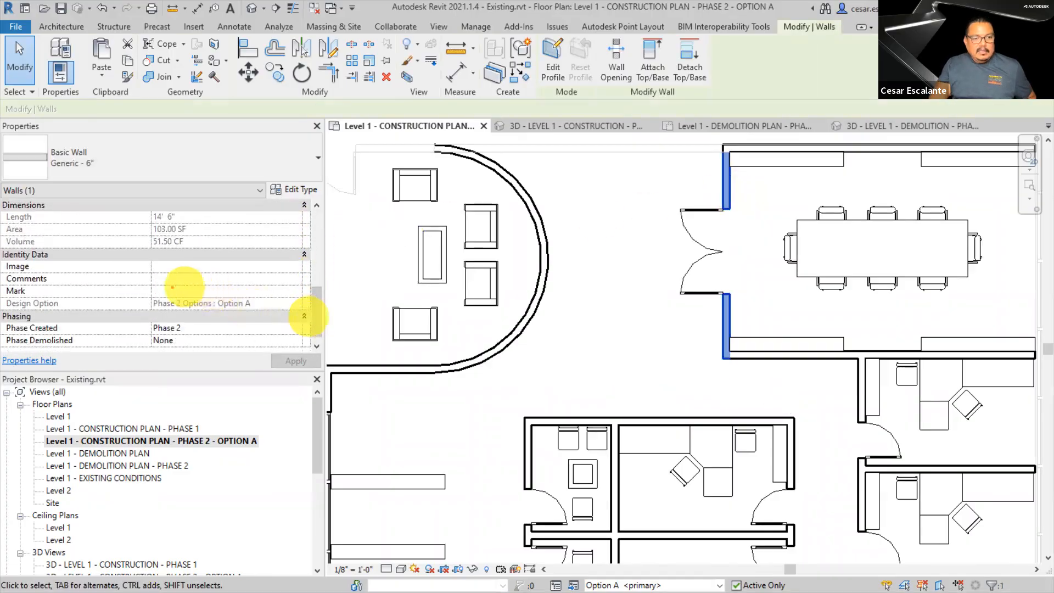
{"action": "left_click_drag", "start_coordinate": [151, 296], "coordinate": [266, 313], "text": "ctrl"}
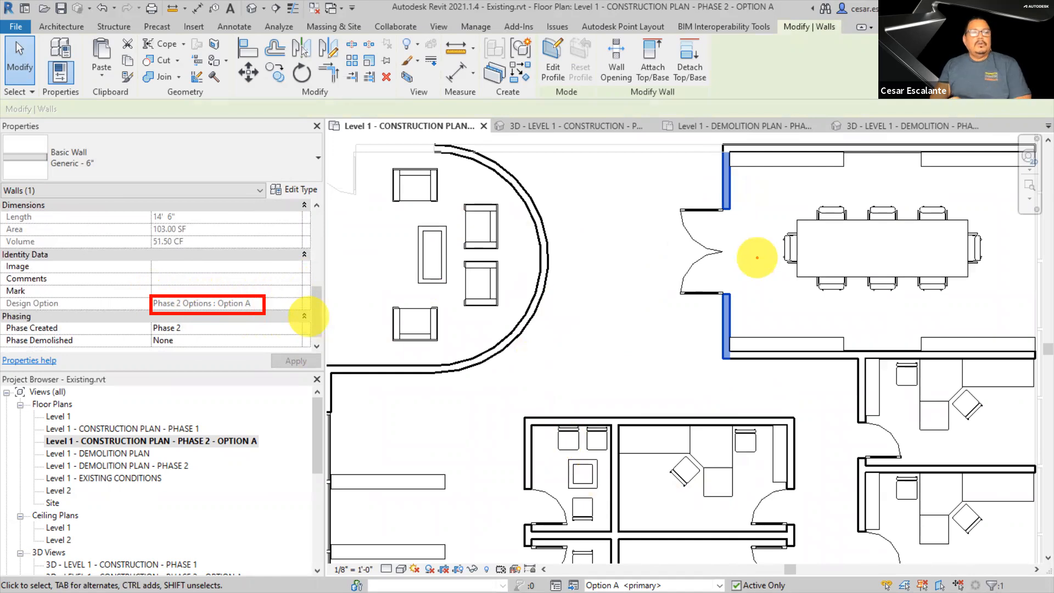
{"action": "mouse_move", "coordinate": [678, 576]}
{"action": "left_mouse_down", "text": "ctrl"}
{"action": "mouse_move", "coordinate": [588, 574]}
{"action": "mouse_move", "coordinate": [651, 584]}
{"action": "mouse_move", "coordinate": [679, 574]}
{"action": "left_mouse_up", "text": "ctrl"}
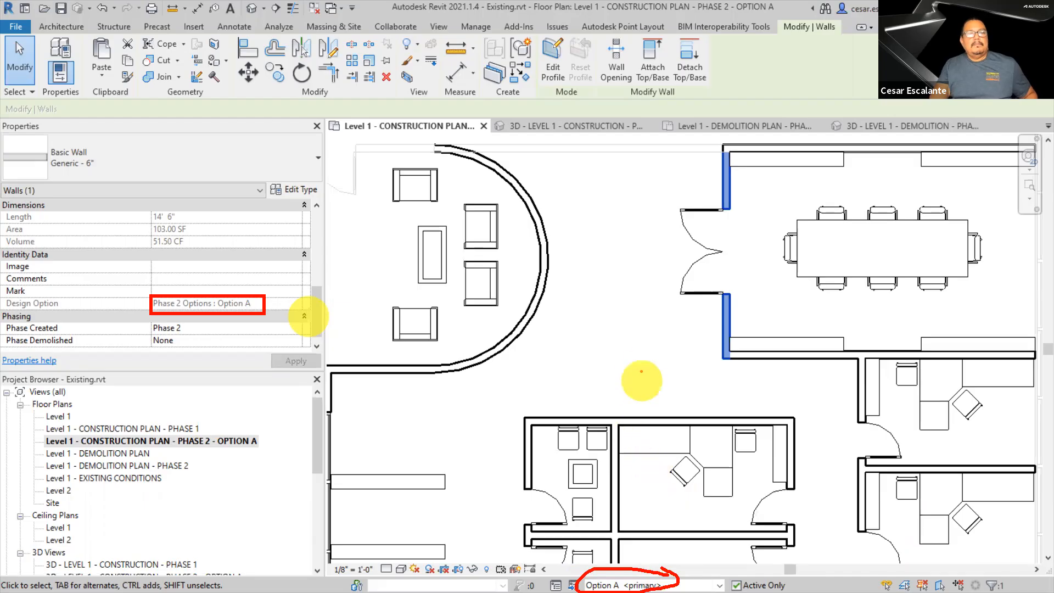
{"action": "key", "text": "Escape"}
{"action": "left_click", "coordinate": [624, 374]}
Examine how the pasted conference room and curved lounge walls meet the existing wall above them
{"action": "scroll", "coordinate": [626, 380], "scroll_direction": "down", "scroll_amount": 2}
{"action": "scroll", "coordinate": [810, 391], "scroll_direction": "down", "scroll_amount": 2}
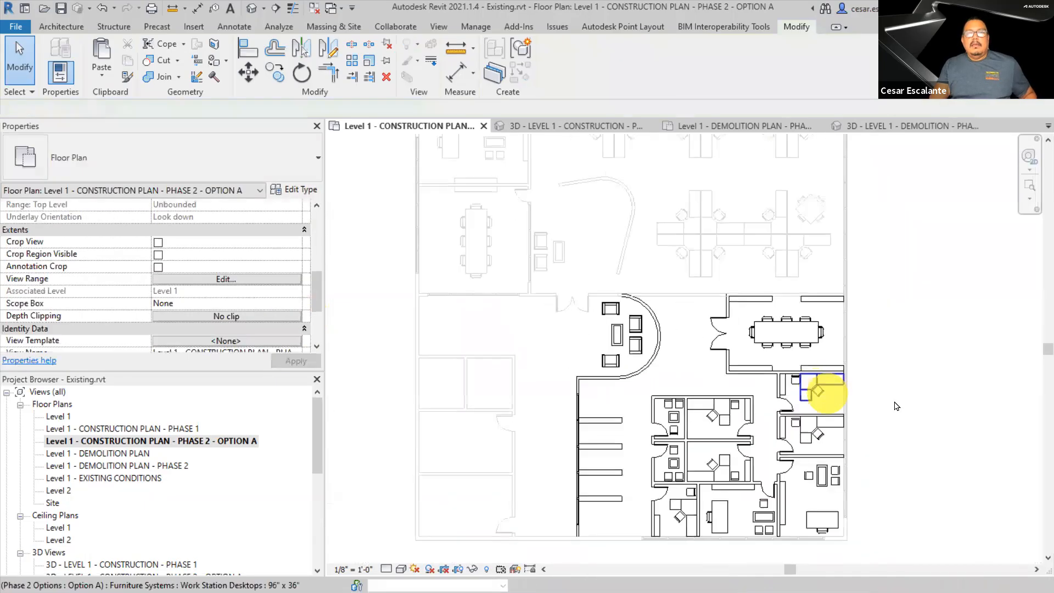
{"action": "middle_click_drag", "start_coordinate": [824, 381], "coordinate": [934, 330]}
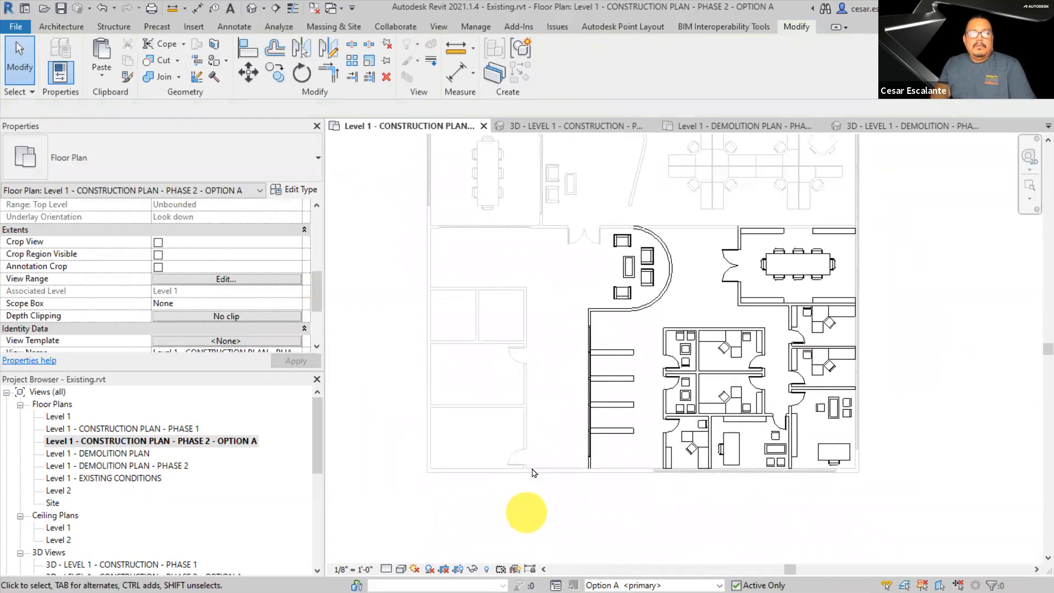
{"action": "scroll", "coordinate": [826, 185], "scroll_direction": "up", "scroll_amount": 4}
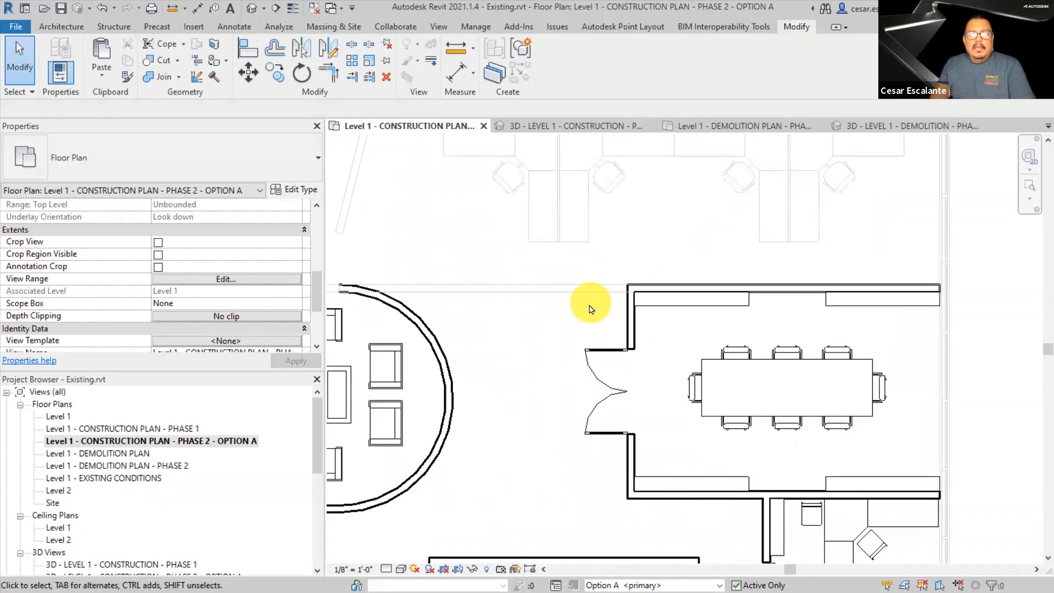
{"action": "scroll", "coordinate": [589, 300], "scroll_direction": "down", "scroll_amount": 1}
{"action": "scroll", "coordinate": [594, 290], "scroll_direction": "up", "scroll_amount": 1}
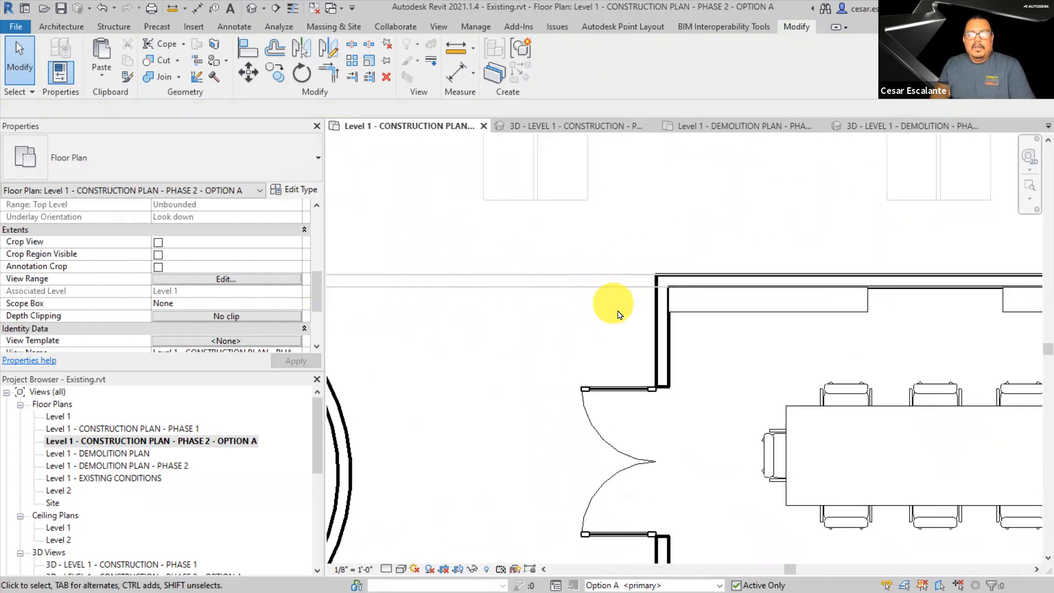
{"action": "scroll", "coordinate": [604, 297], "scroll_direction": "down", "scroll_amount": 2}
{"action": "scroll", "coordinate": [621, 325], "scroll_direction": "down", "scroll_amount": 2}
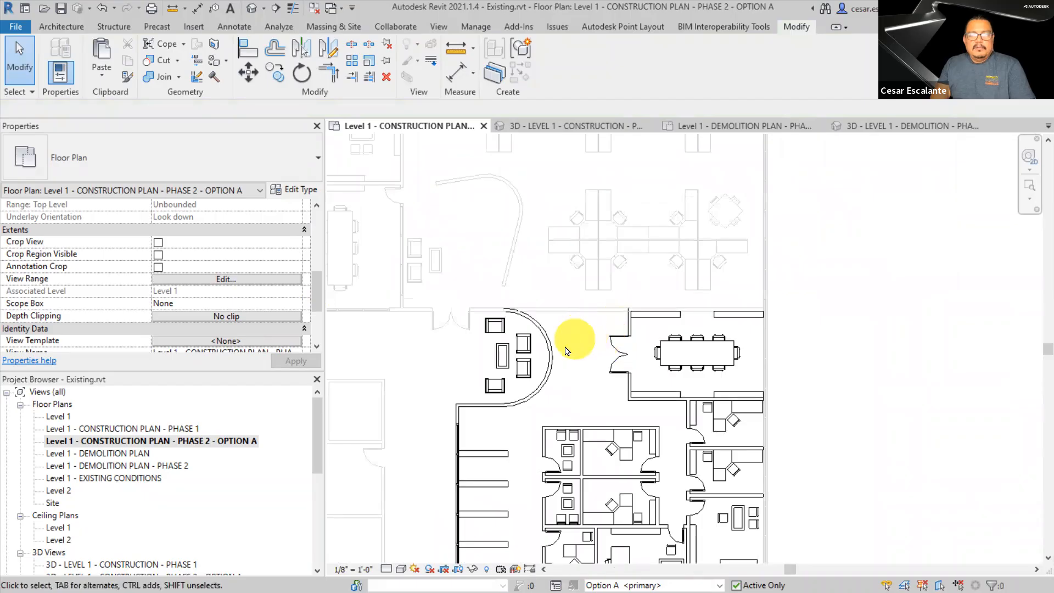
{"action": "scroll", "coordinate": [569, 347], "scroll_direction": "up", "scroll_amount": 1}
{"action": "middle_click_drag", "start_coordinate": [784, 384], "coordinate": [828, 304]}
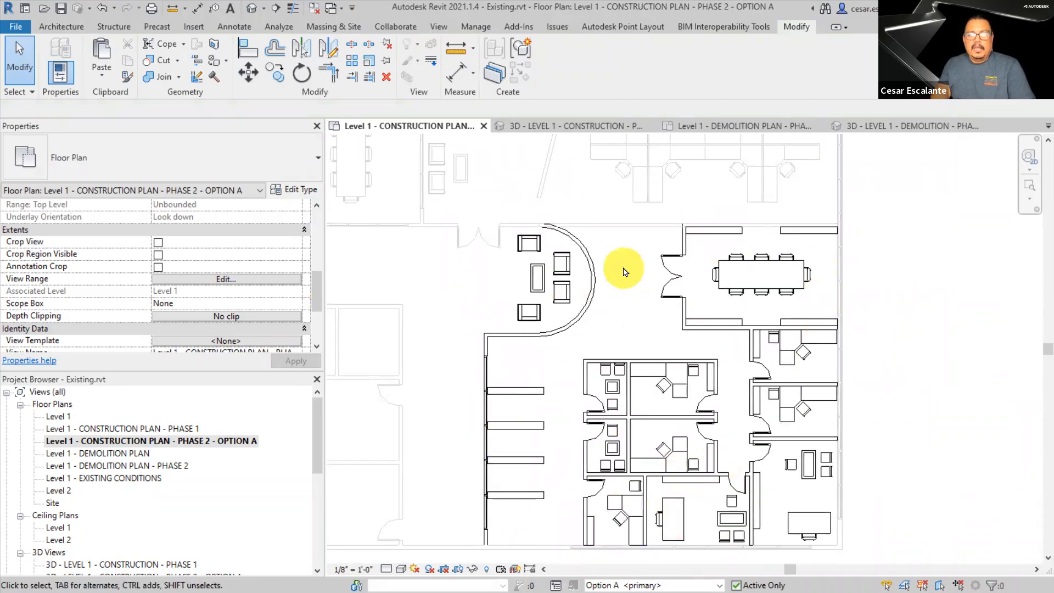
{"action": "scroll", "coordinate": [624, 266], "scroll_direction": "up", "scroll_amount": 3}
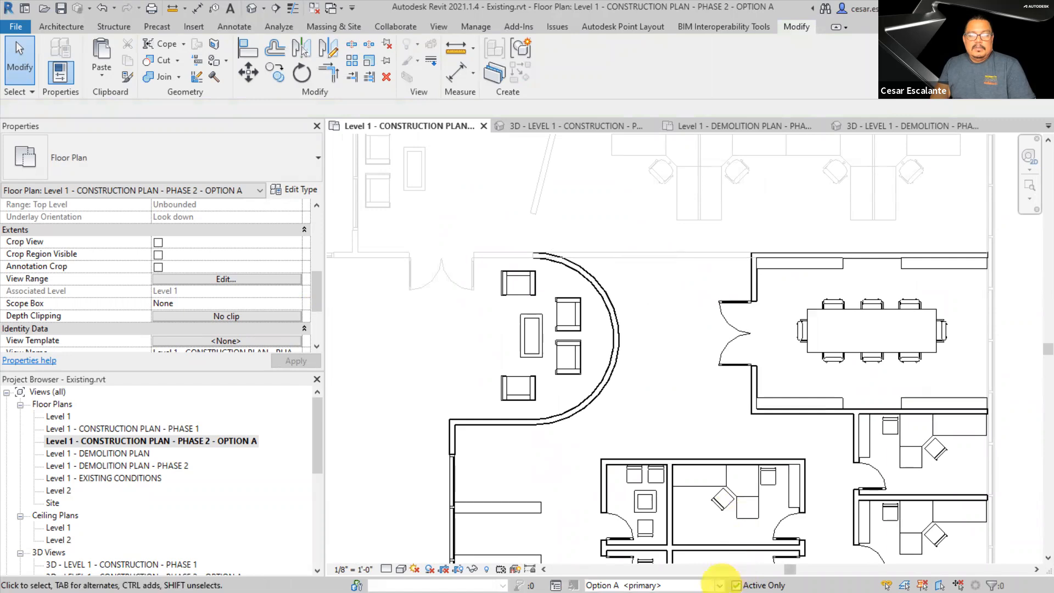
Make Main Model the active design option and set Phase Demolished to Phase 2 for the existing wall above the lounge and conference room
{"action": "left_click", "coordinate": [720, 585]}
{"action": "left_click", "coordinate": [639, 536]}
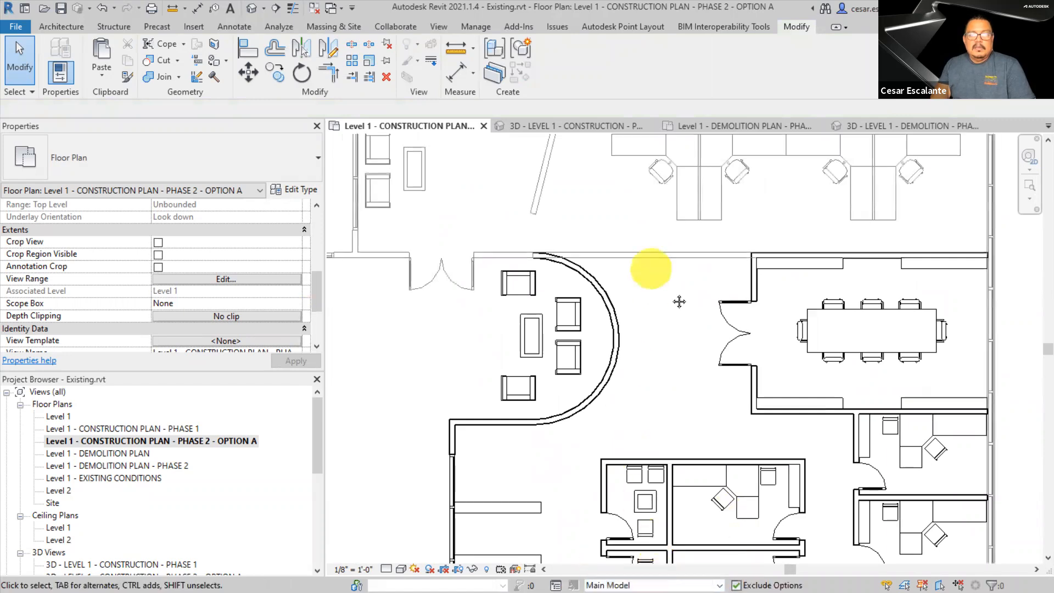
{"action": "middle_click_drag", "start_coordinate": [658, 276], "coordinate": [688, 314]}
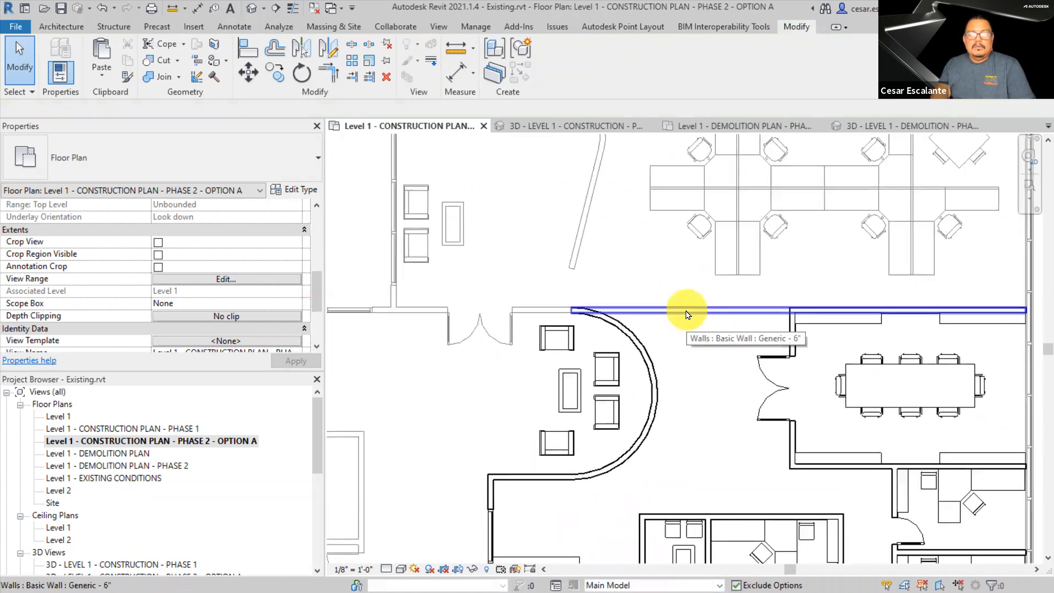
{"action": "left_click", "coordinate": [686, 314]}
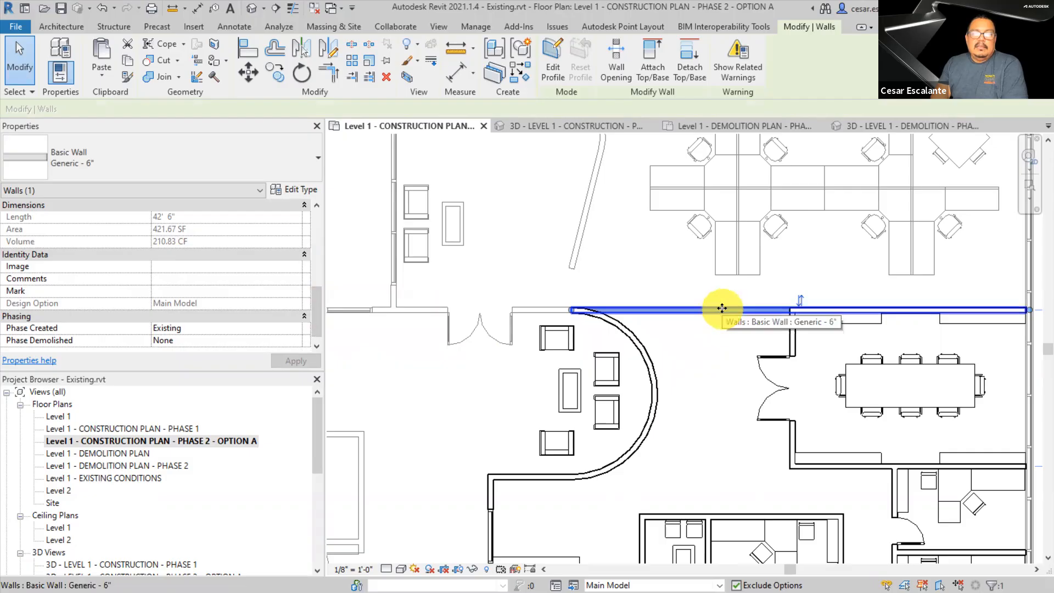
{"action": "left_click", "coordinate": [718, 338]}
{"action": "left_click", "coordinate": [716, 314]}
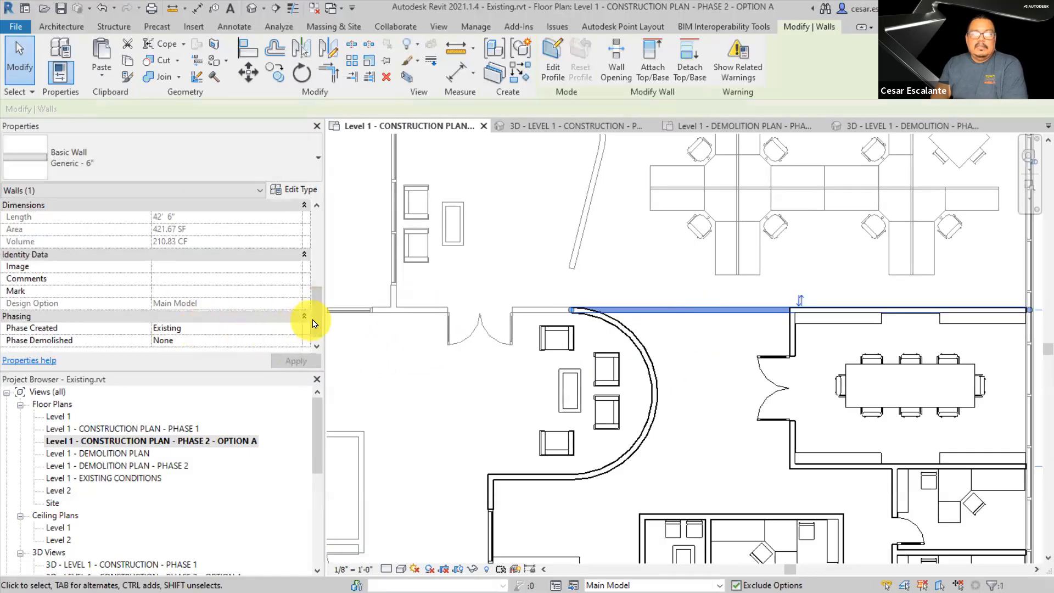
{"action": "left_click", "coordinate": [297, 340]}
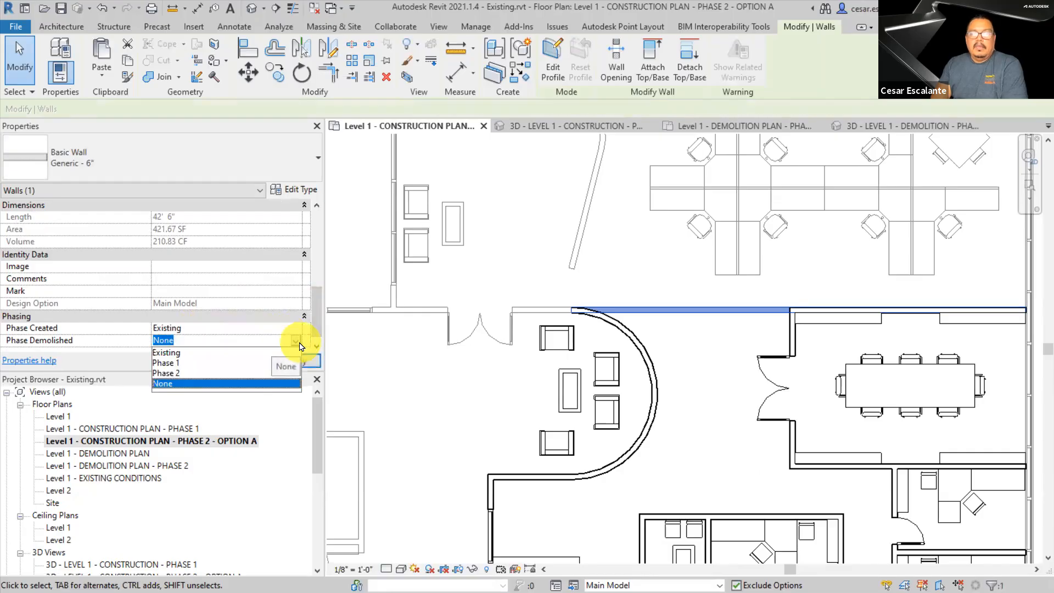
{"action": "left_click", "coordinate": [168, 374]}
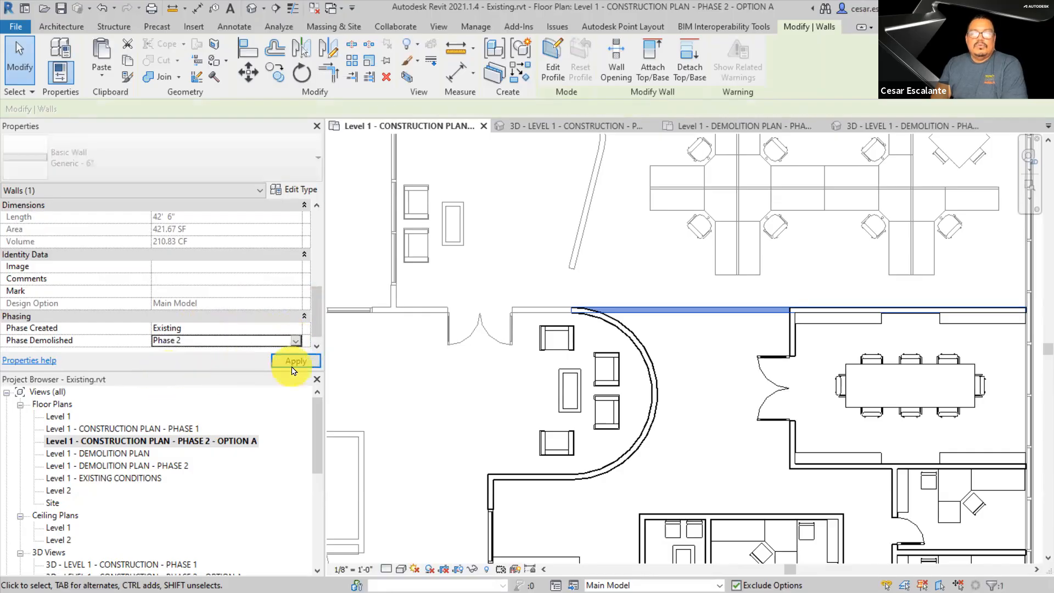
{"action": "left_click", "coordinate": [295, 362]}
{"action": "scroll", "coordinate": [695, 346], "scroll_direction": "down", "scroll_amount": 1}
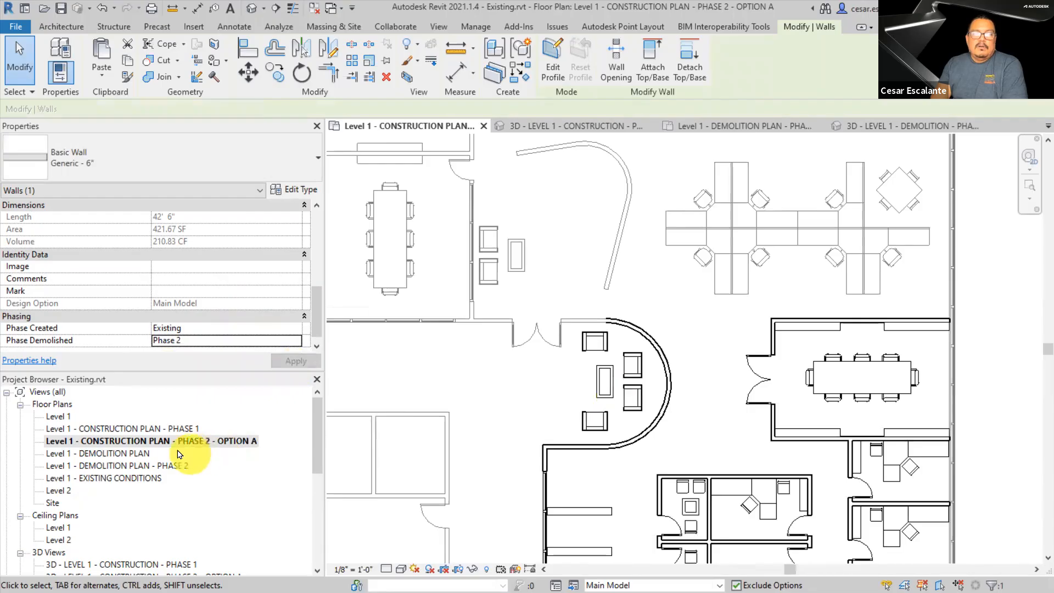
Open Level 1 - DEMOLITION PLAN - PHASE 2 to check how the demolished wall is displayed
{"action": "double_click", "coordinate": [146, 466]}
{"action": "scroll", "coordinate": [695, 322], "scroll_direction": "up", "scroll_amount": 1}
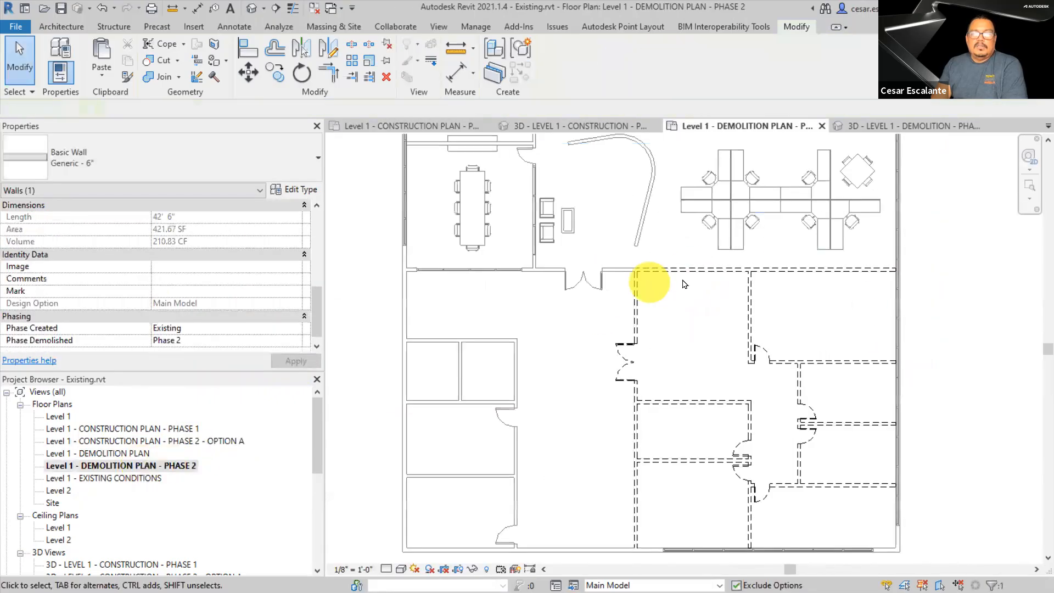
{"action": "left_click", "coordinate": [678, 291]}
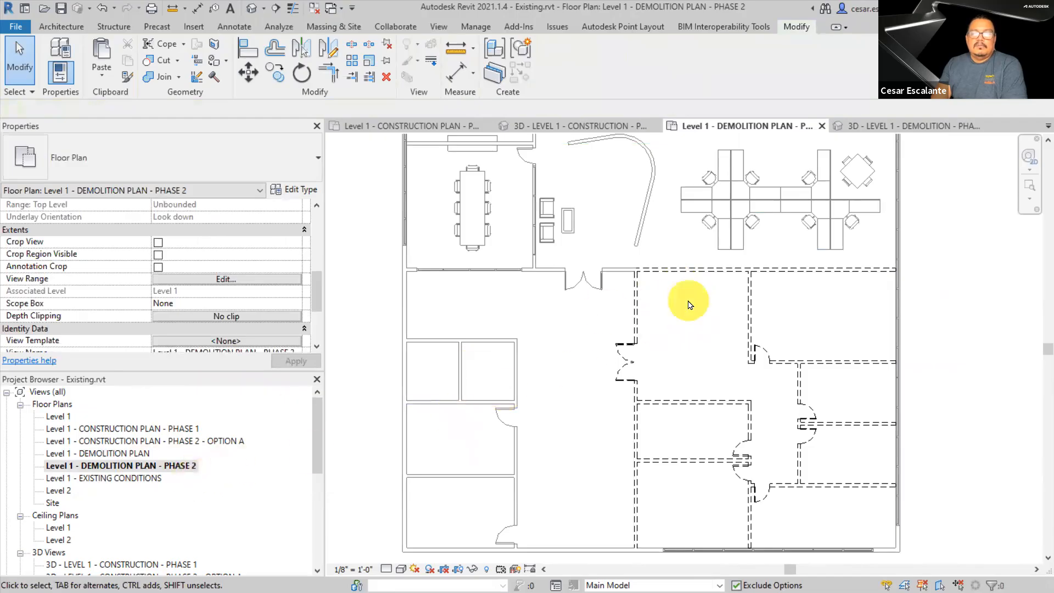
Compare the Level 1 Phase 1 construction plan with the Phase 2 Option A construction plan
{"action": "double_click", "coordinate": [183, 428]}
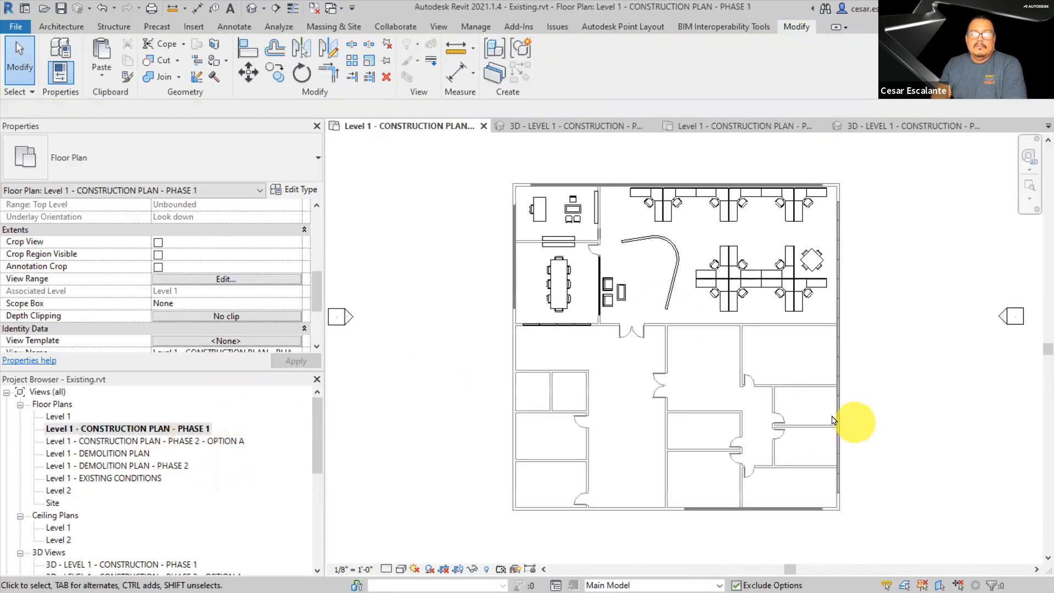
{"action": "scroll", "coordinate": [702, 349], "scroll_direction": "up", "scroll_amount": 1}
{"action": "double_click", "coordinate": [240, 442]}
{"action": "scroll", "coordinate": [670, 440], "scroll_direction": "down", "scroll_amount": 3}
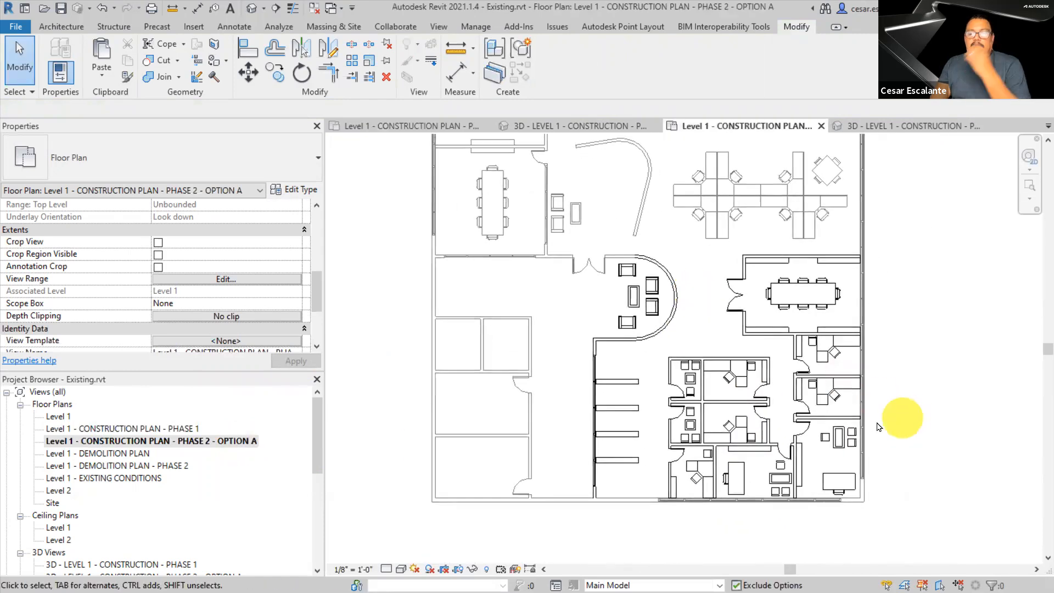
{"action": "scroll", "coordinate": [851, 427], "scroll_direction": "up", "scroll_amount": 1}
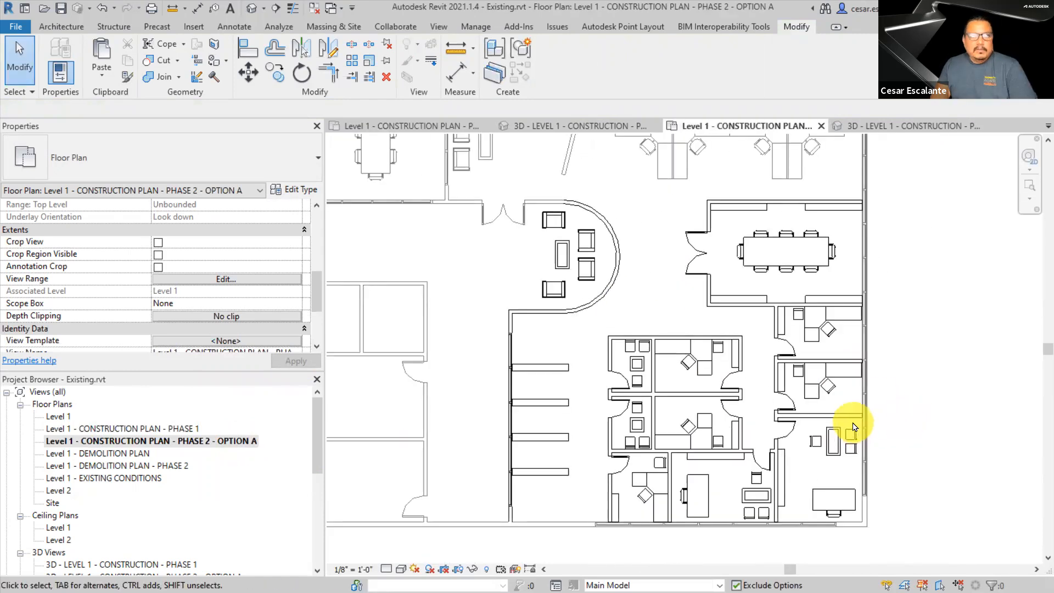
{"action": "middle_click_drag", "start_coordinate": [942, 386], "coordinate": [1000, 417]}
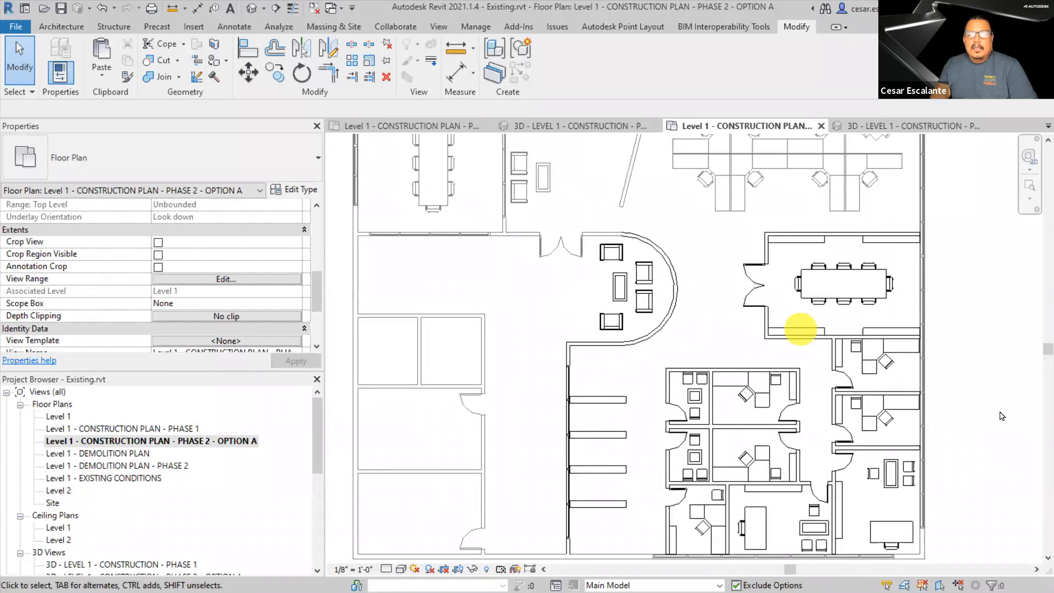
Open 3D - LEVEL 1 - CONSTRUCTION - PHASE 2 - OPTION A and examine the lounge, conference room and offices from several angles
{"action": "scroll", "coordinate": [1000, 423], "scroll_direction": "down", "scroll_amount": 1}
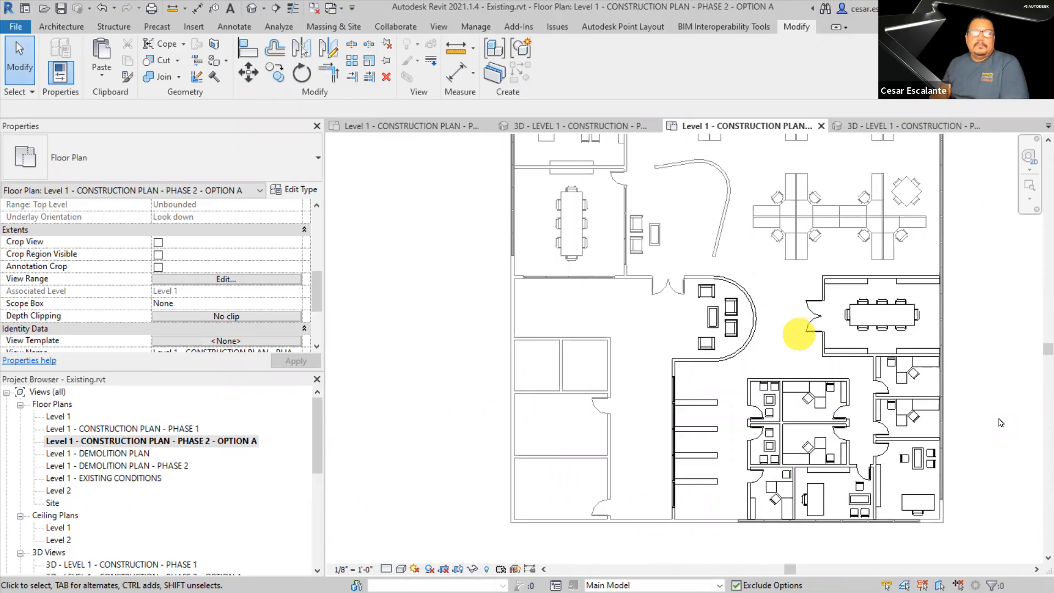
{"action": "left_click_drag", "start_coordinate": [319, 465], "coordinate": [322, 511]}
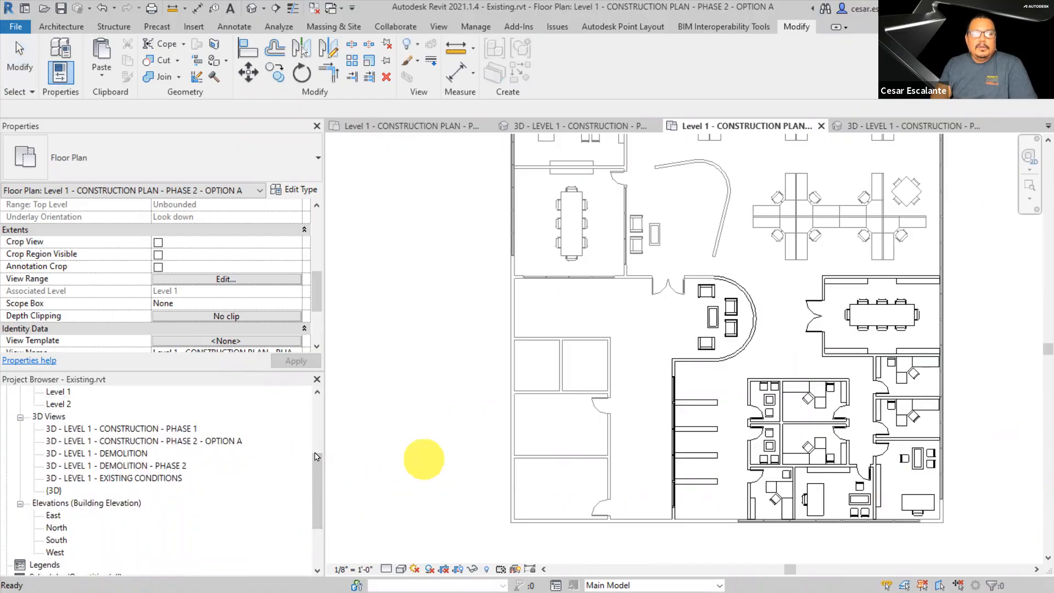
{"action": "double_click", "coordinate": [201, 443]}
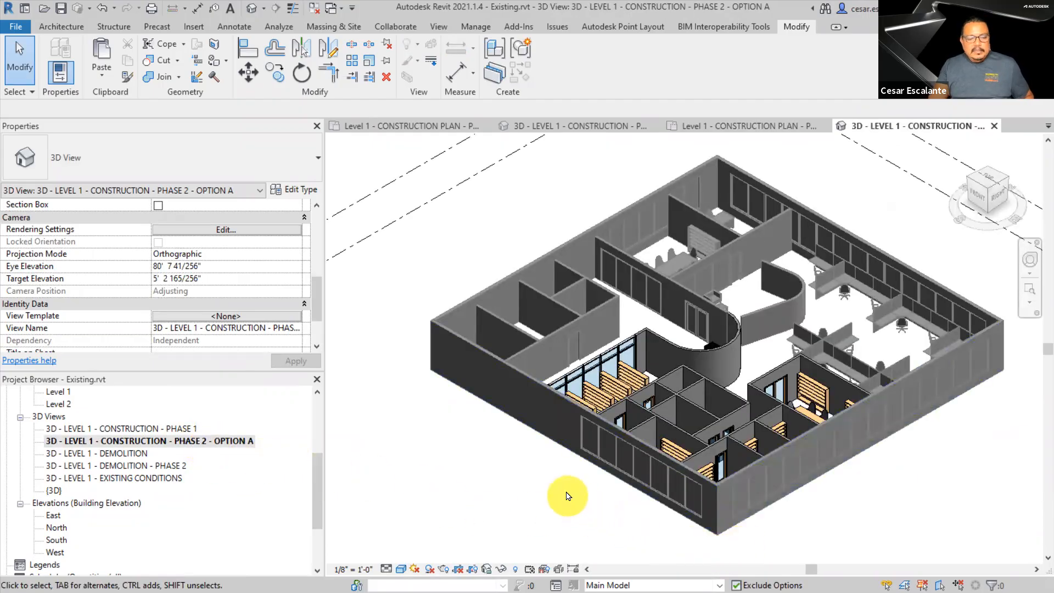
{"action": "middle_click_drag", "start_coordinate": [586, 500], "coordinate": [763, 541], "text": "shift"}
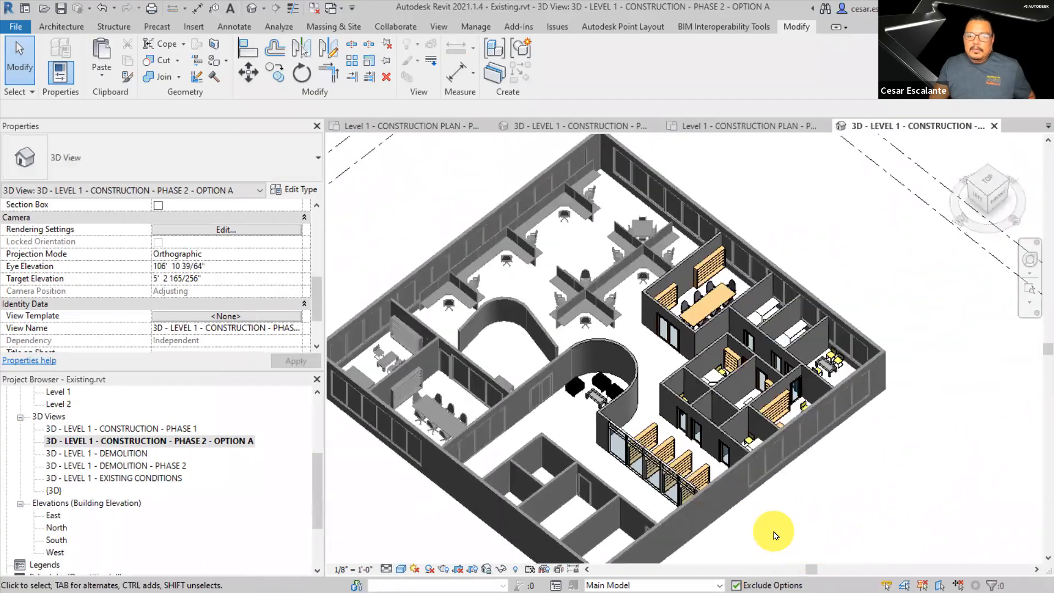
{"action": "middle_click_drag", "start_coordinate": [819, 489], "coordinate": [696, 467], "text": "shift"}
{"action": "scroll", "coordinate": [697, 461], "scroll_direction": "up", "scroll_amount": 3}
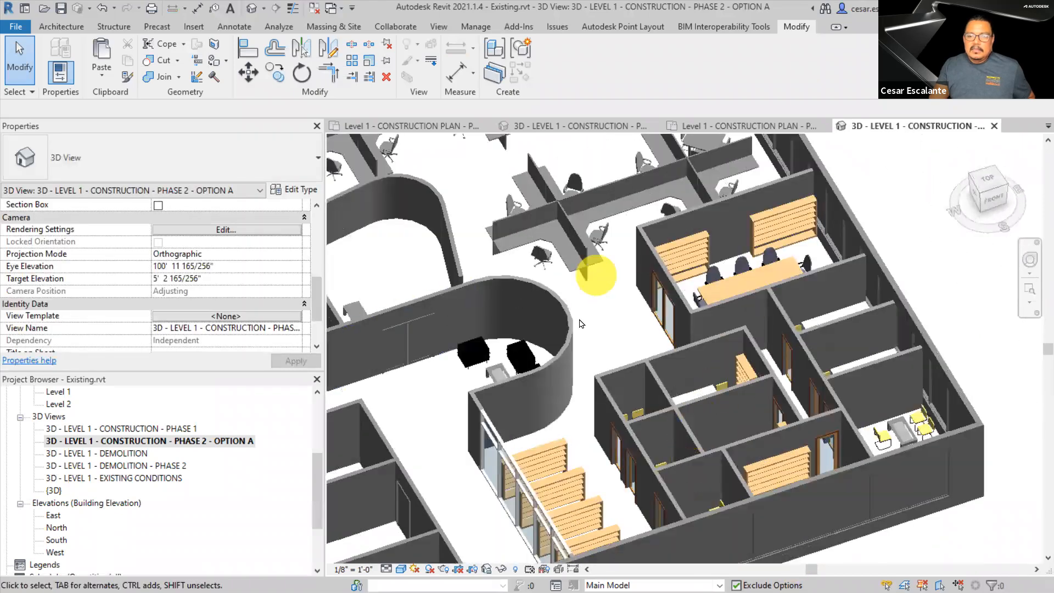
{"action": "scroll", "coordinate": [845, 388], "scroll_direction": "down", "scroll_amount": 2}
{"action": "middle_click_drag", "start_coordinate": [891, 537], "coordinate": [904, 500]}
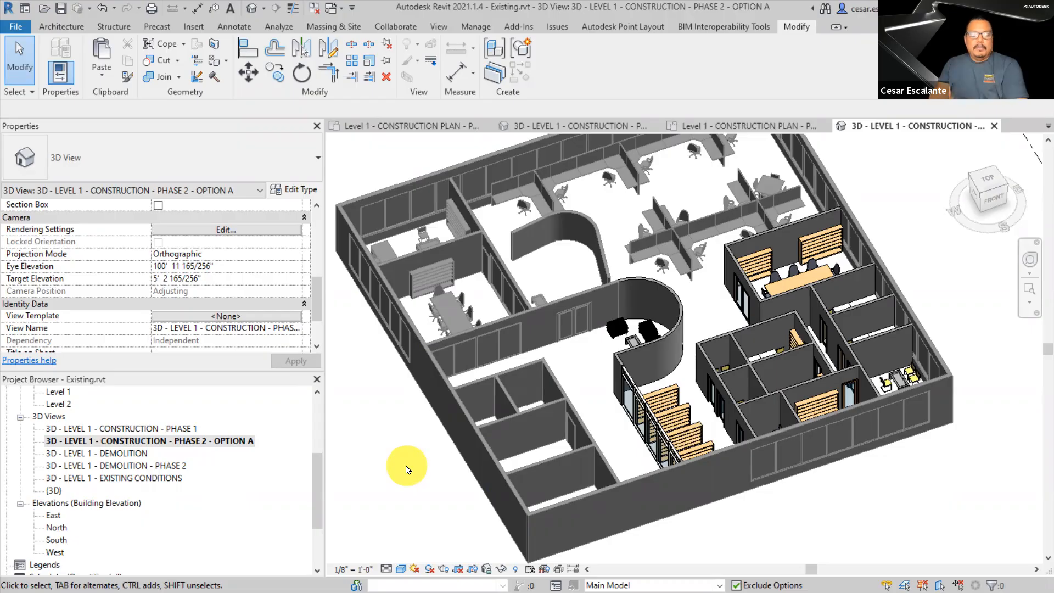
{"action": "scroll", "coordinate": [409, 500], "scroll_direction": "down", "scroll_amount": 4}
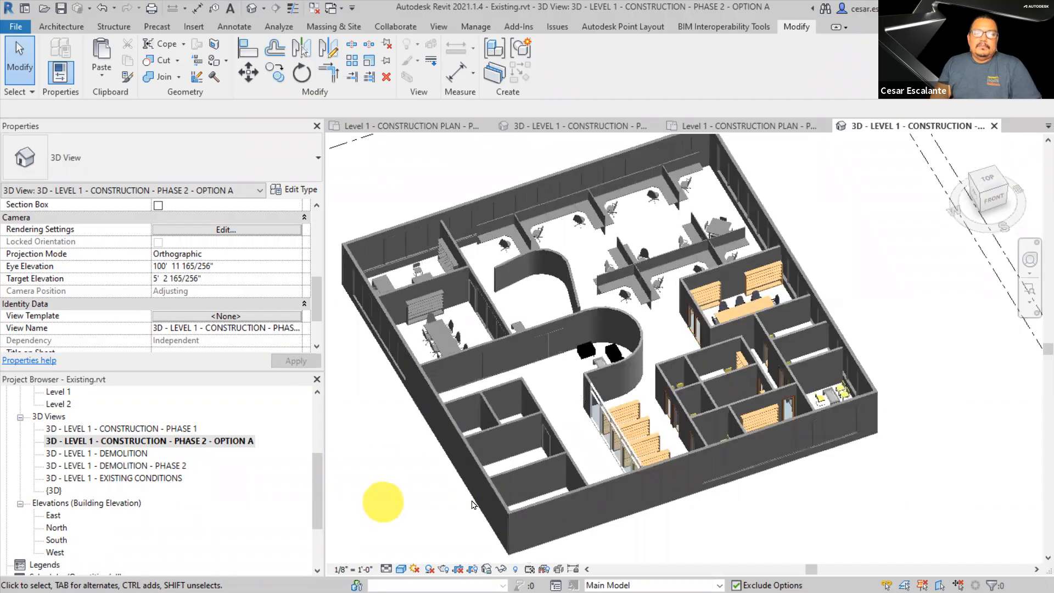
{"action": "middle_click_drag", "start_coordinate": [835, 480], "coordinate": [930, 431], "text": "shift"}
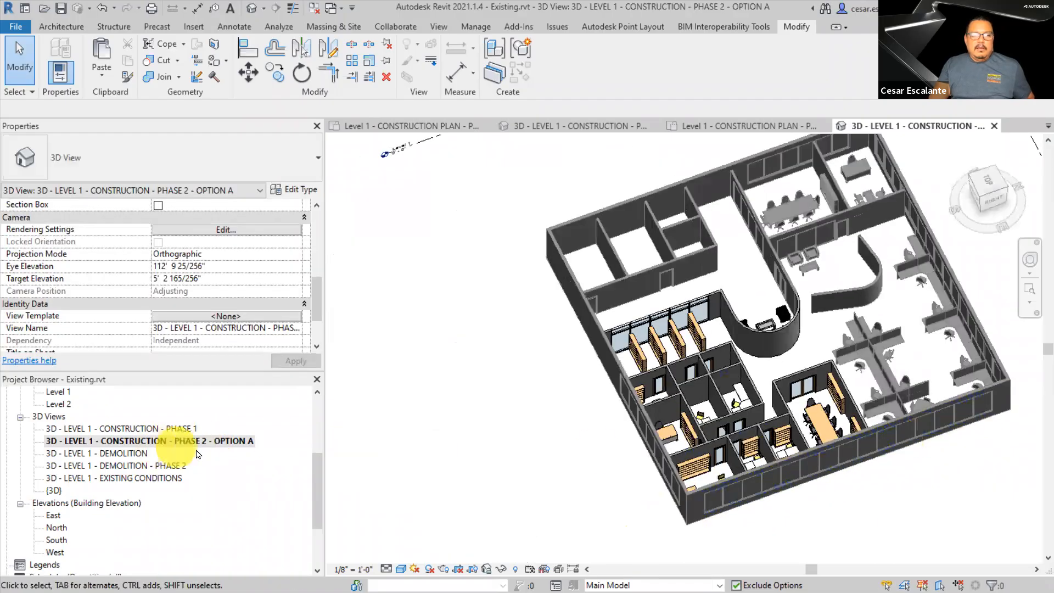
Duplicate the Level 1 - CONSTRUCTION PLAN - PHASE 2 - OPTION A floor plan view
{"action": "scroll", "coordinate": [199, 455], "scroll_direction": "up", "scroll_amount": 2}
{"action": "scroll", "coordinate": [199, 453], "scroll_direction": "up", "scroll_amount": 3}
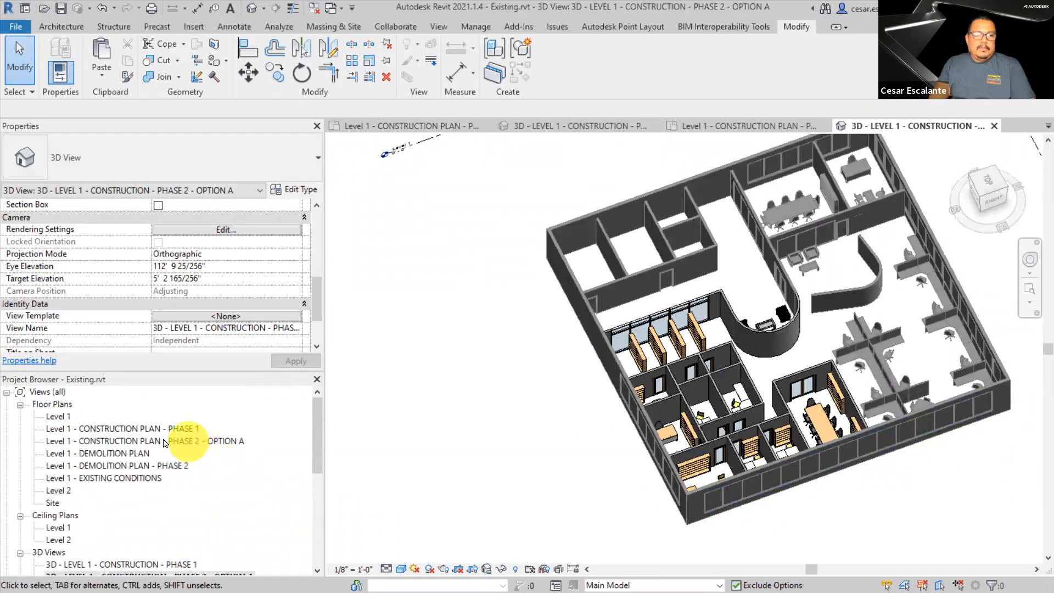
{"action": "double_click", "coordinate": [144, 442]}
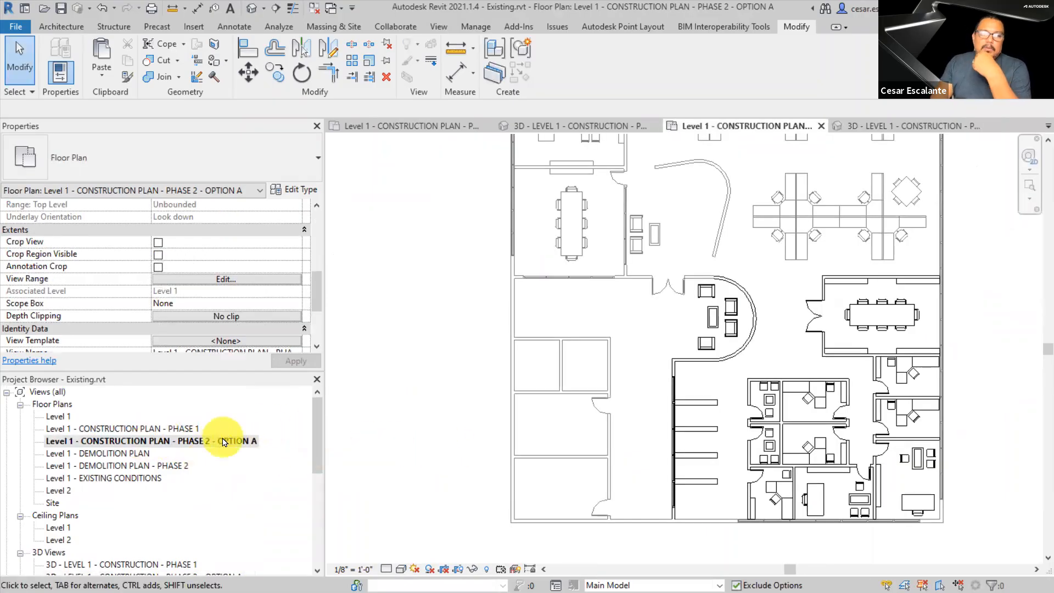
{"action": "right_click", "coordinate": [226, 445]}
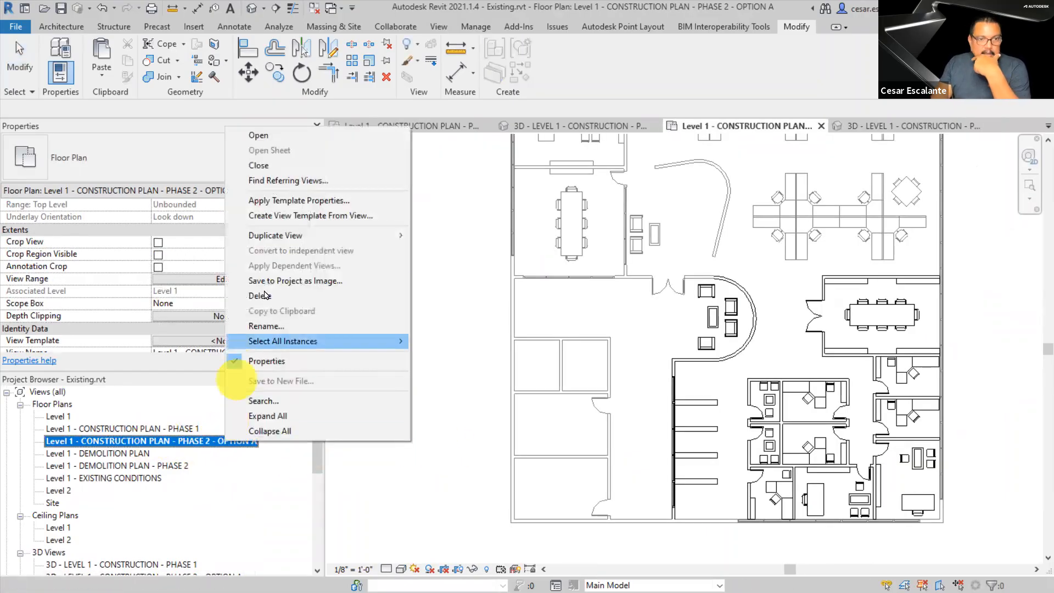
{"action": "mouse_move", "coordinate": [271, 235]}
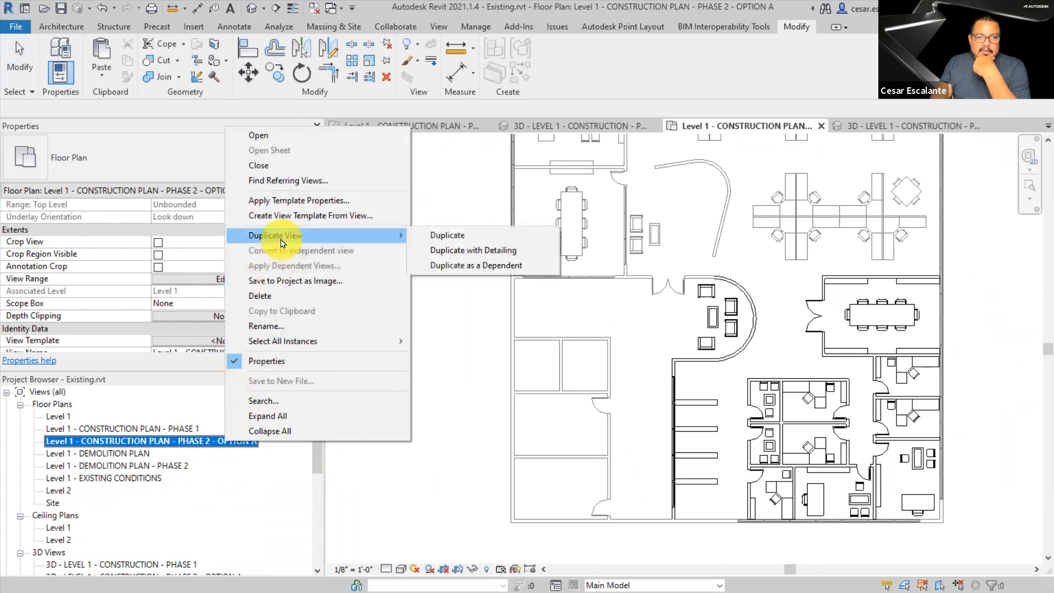
{"action": "left_click", "coordinate": [474, 245]}
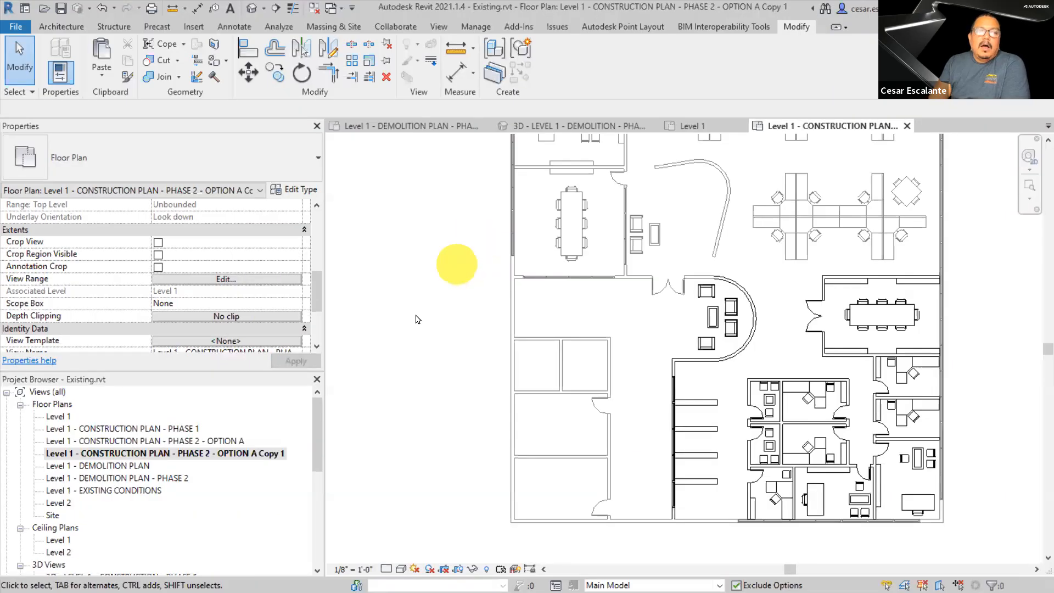
Rename the duplicated floor plan view as Level 1 - CONSTRUCTION PLAN - PHASE 2 - OPTION B
{"action": "right_click", "coordinate": [259, 456]}
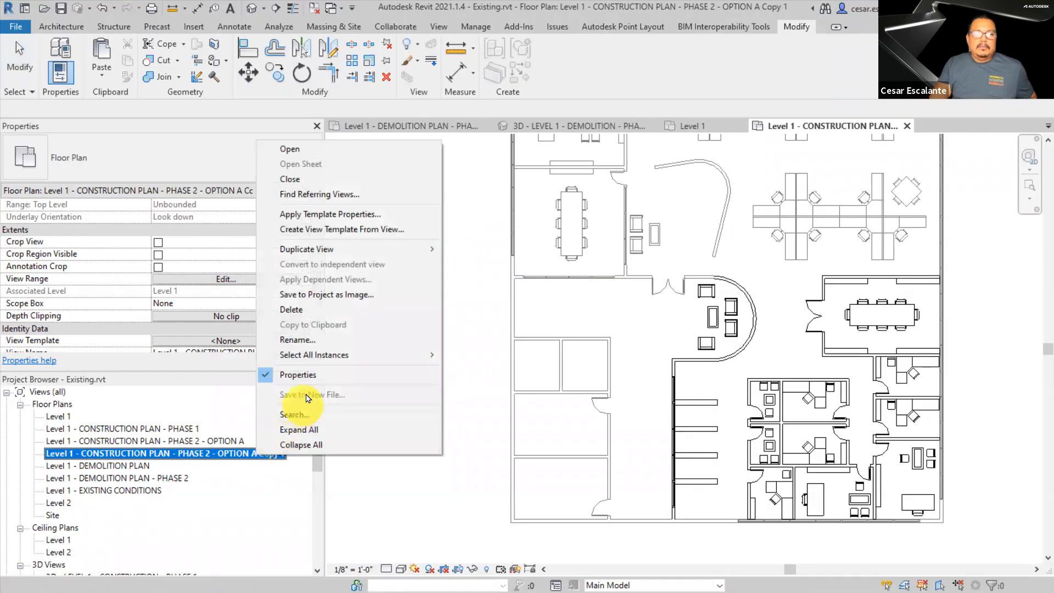
{"action": "left_click", "coordinate": [306, 340]}
{"action": "left_click_drag", "start_coordinate": [238, 456], "coordinate": [308, 449]}
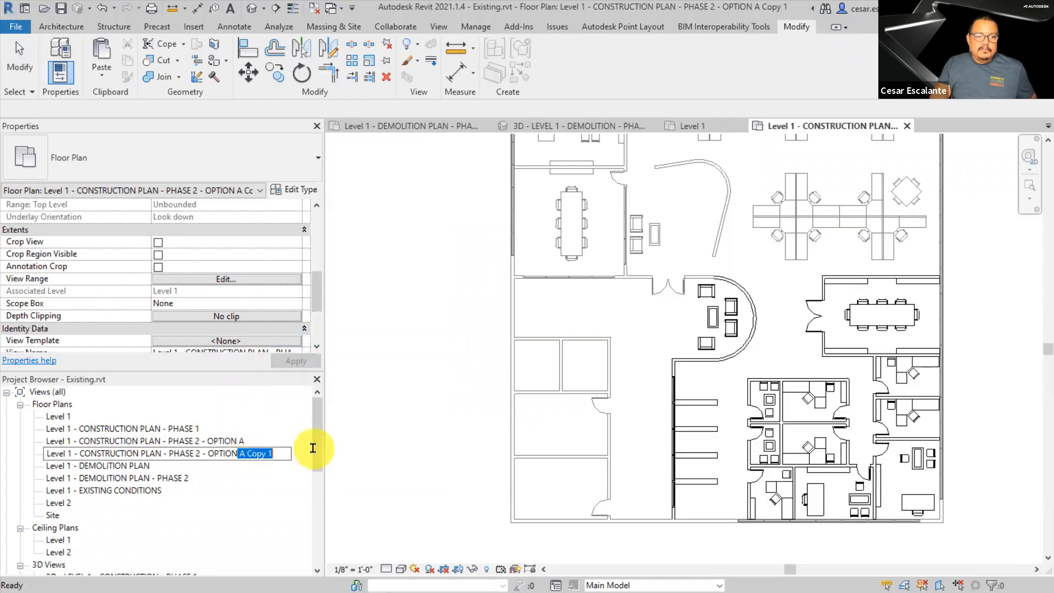
{"action": "type", "text": "B"}
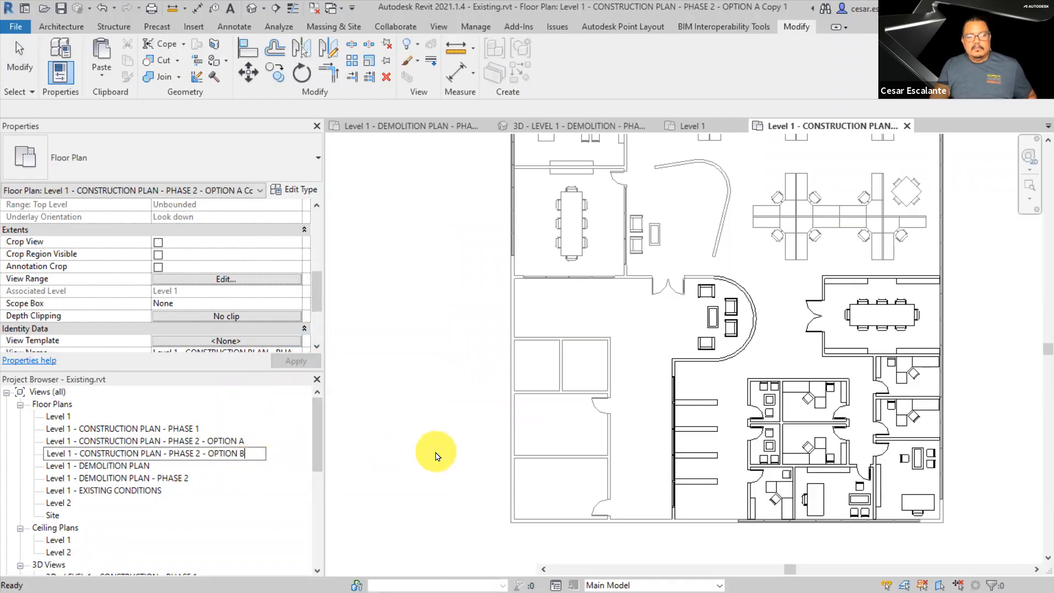
{"action": "key", "text": "Return"}
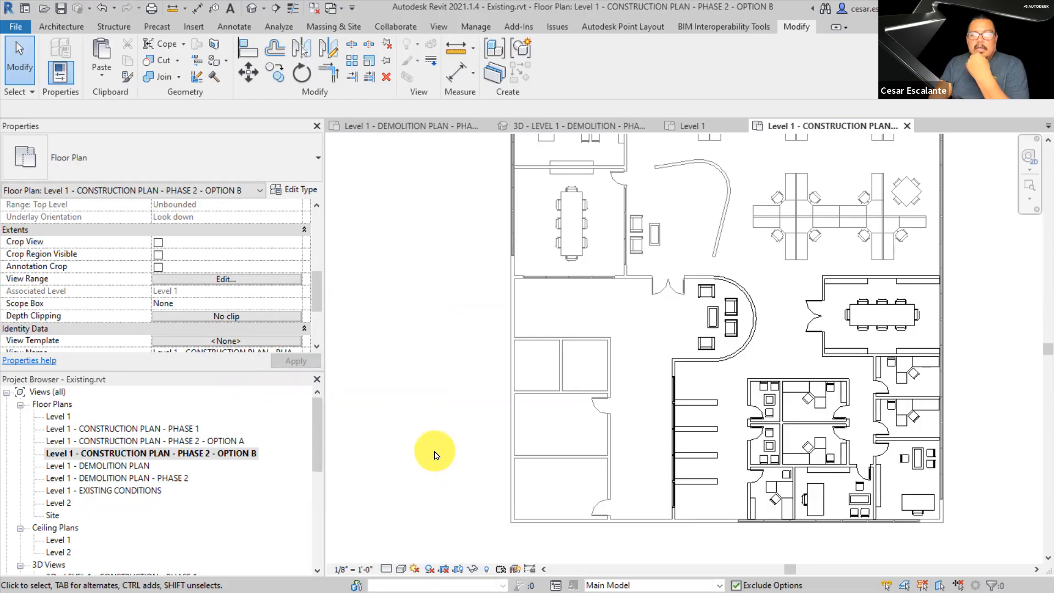
Set the Phase 2 Options set to show Option B in the visibility/graphic overrides of the Phase 2 Option B construction plan
{"action": "left_click", "coordinate": [222, 442]}
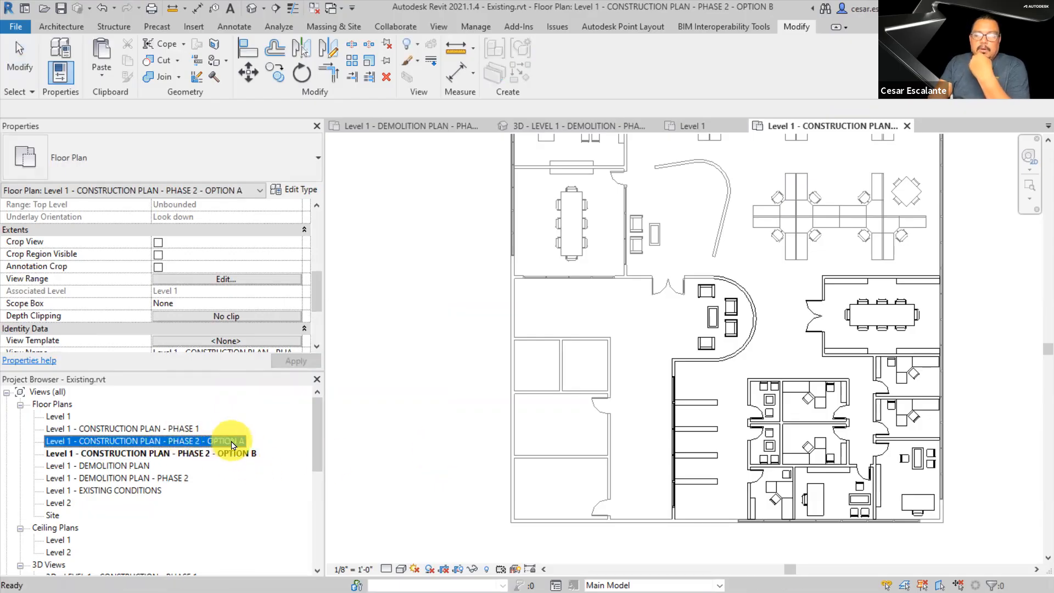
{"action": "left_click", "coordinate": [234, 454]}
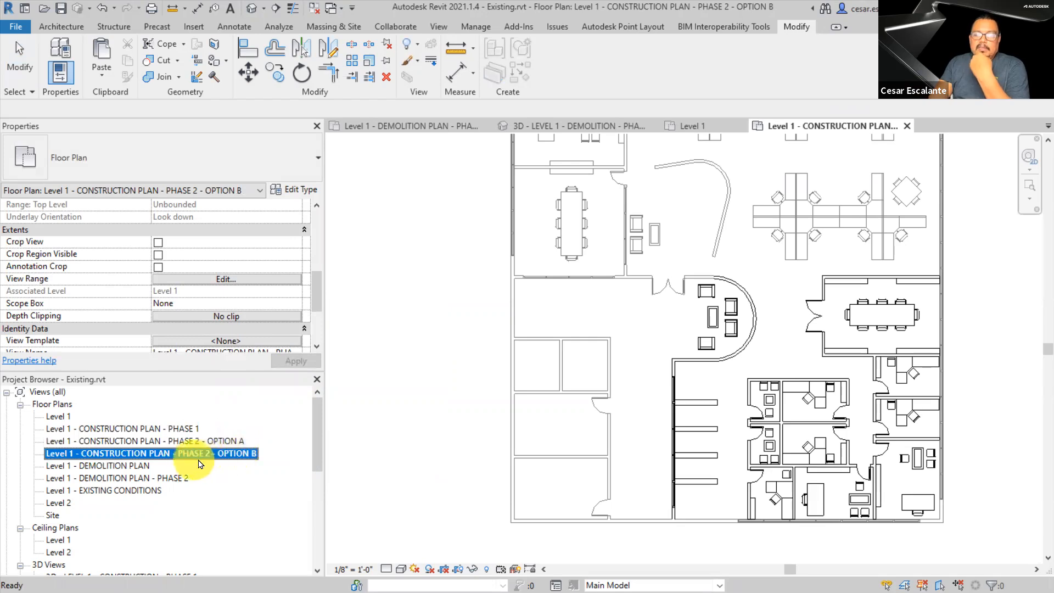
{"action": "left_click", "coordinate": [427, 409]}
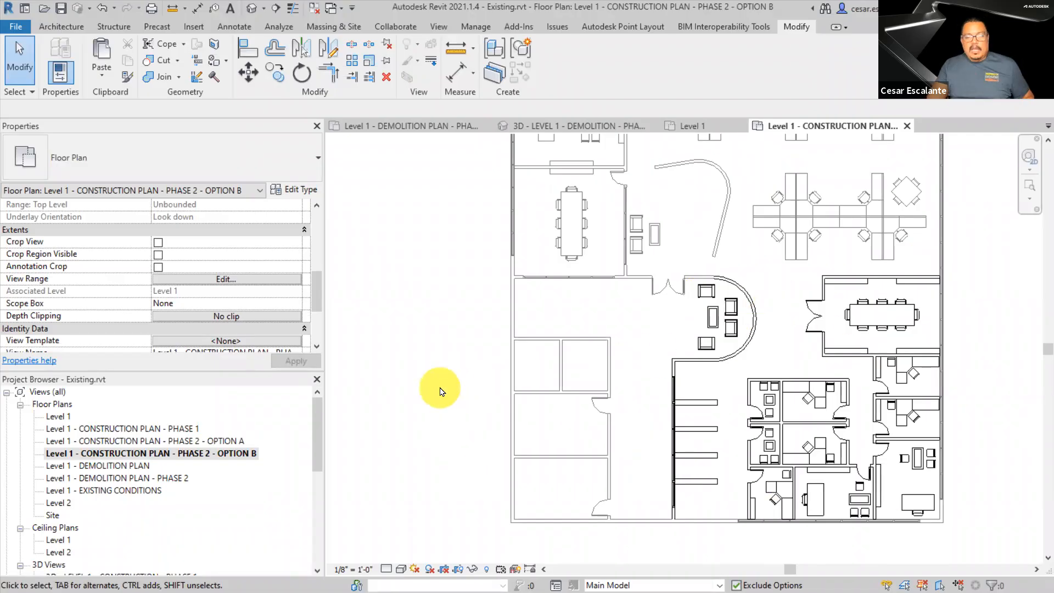
{"action": "key", "text": "v"}
{"action": "key", "text": "g"}
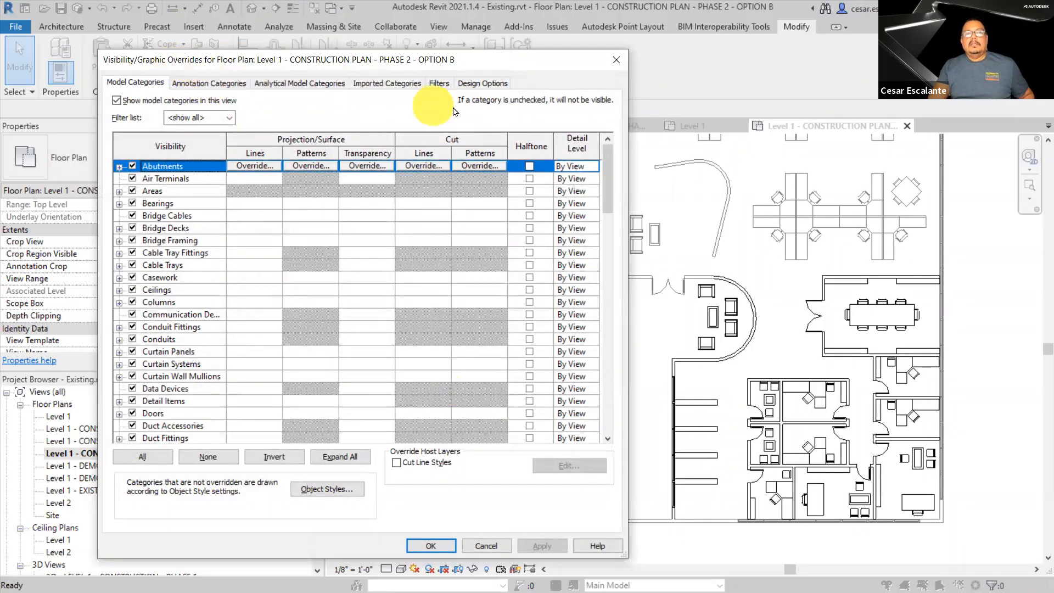
{"action": "left_click", "coordinate": [491, 85]}
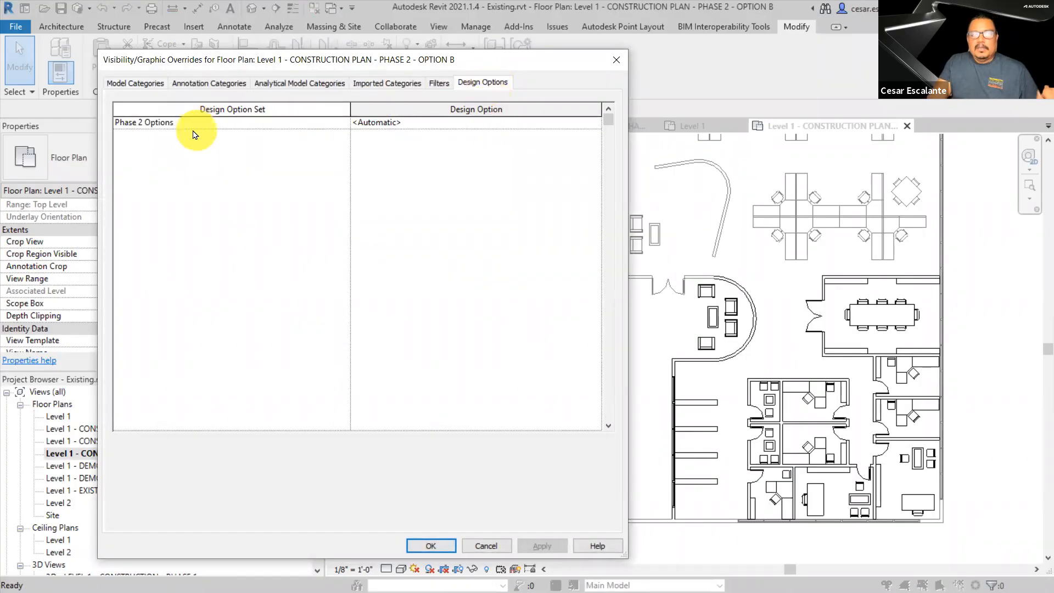
{"action": "left_click", "coordinate": [510, 122]}
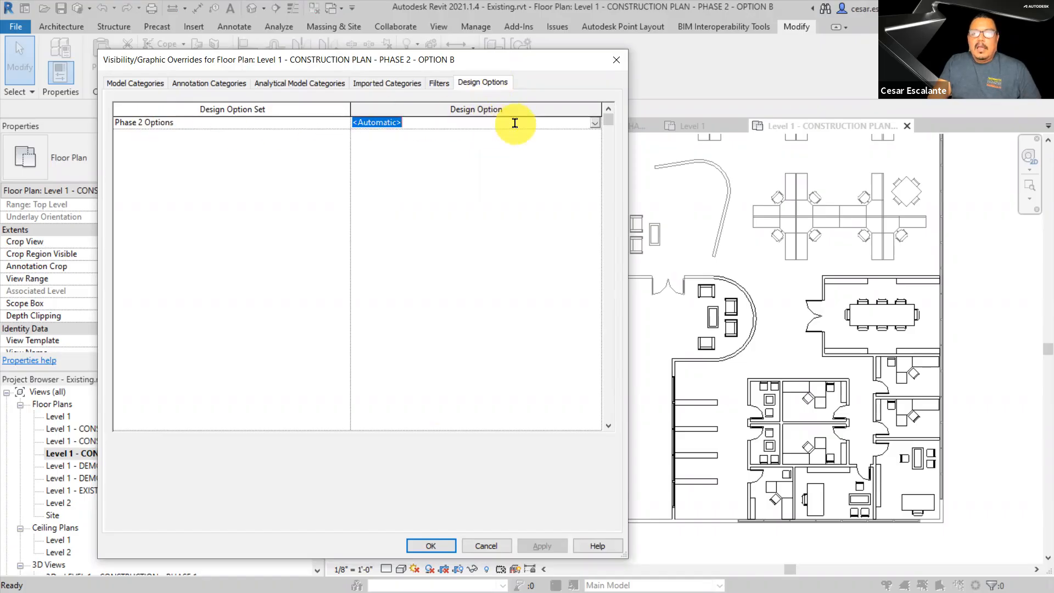
{"action": "left_click", "coordinate": [597, 122]}
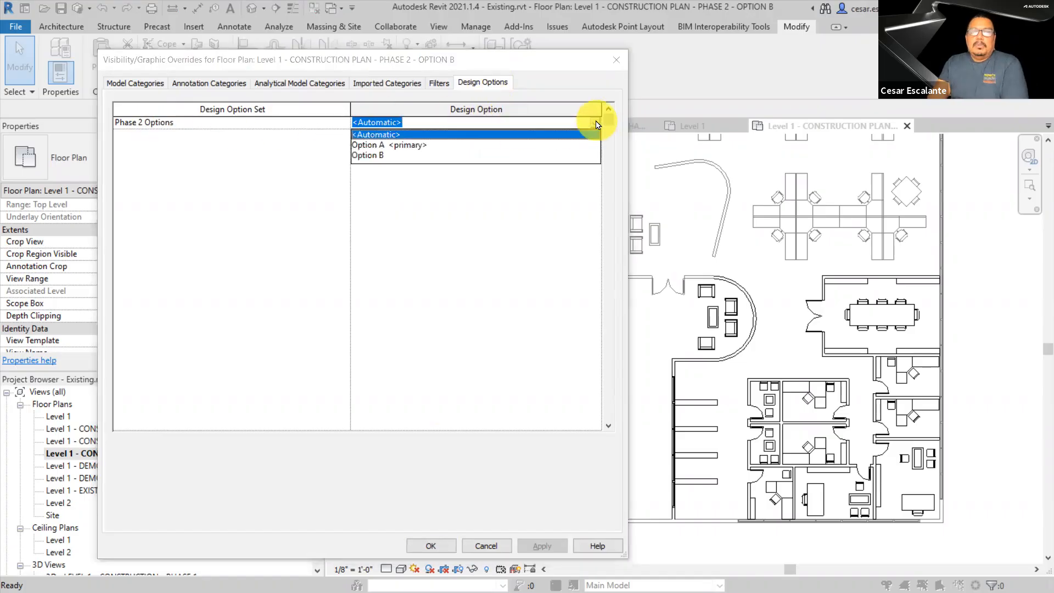
{"action": "left_click", "coordinate": [369, 156]}
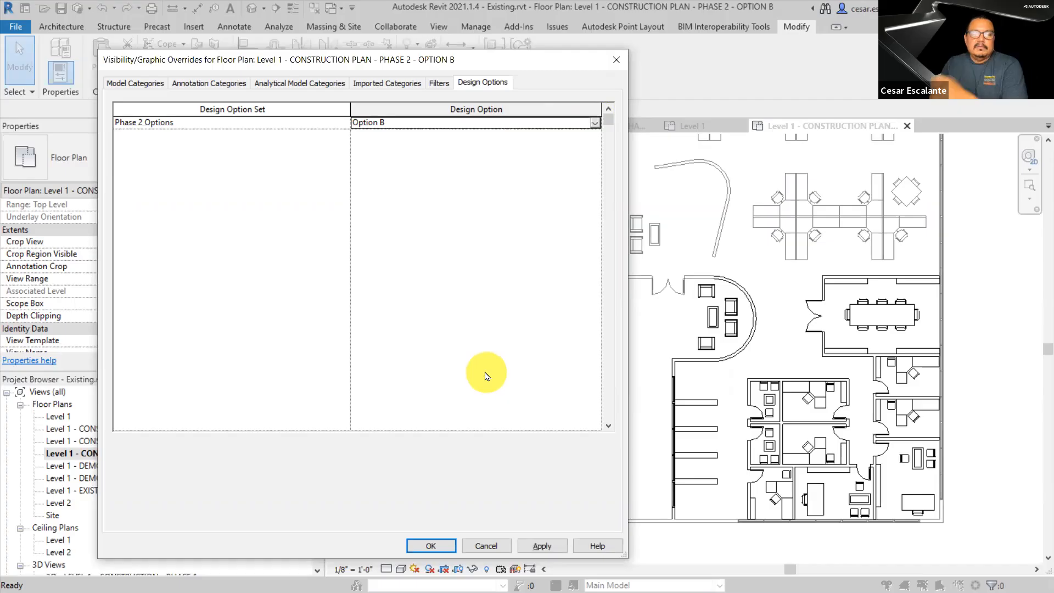
{"action": "left_click", "coordinate": [434, 545]}
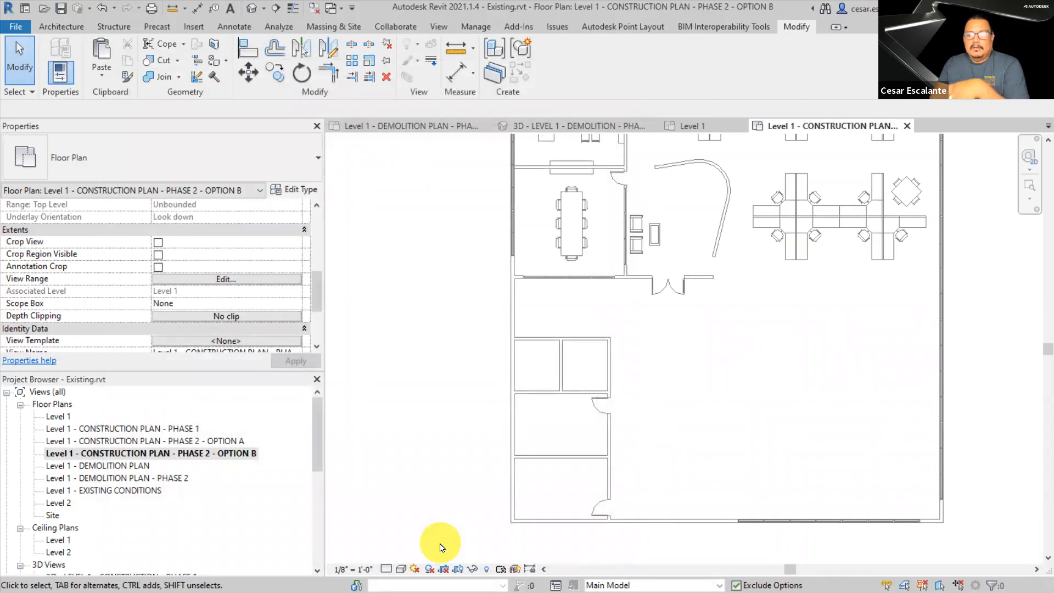
Compare the Phase 2 Option A and Option B construction plans and make Option B the active design option in the Option B plan
{"action": "double_click", "coordinate": [212, 441]}
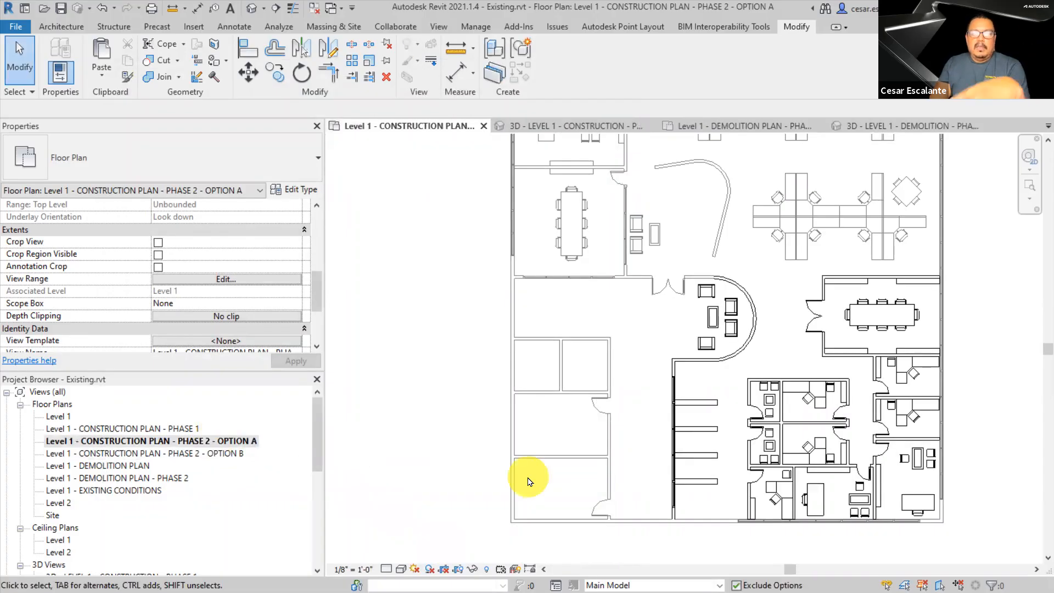
{"action": "double_click", "coordinate": [228, 453]}
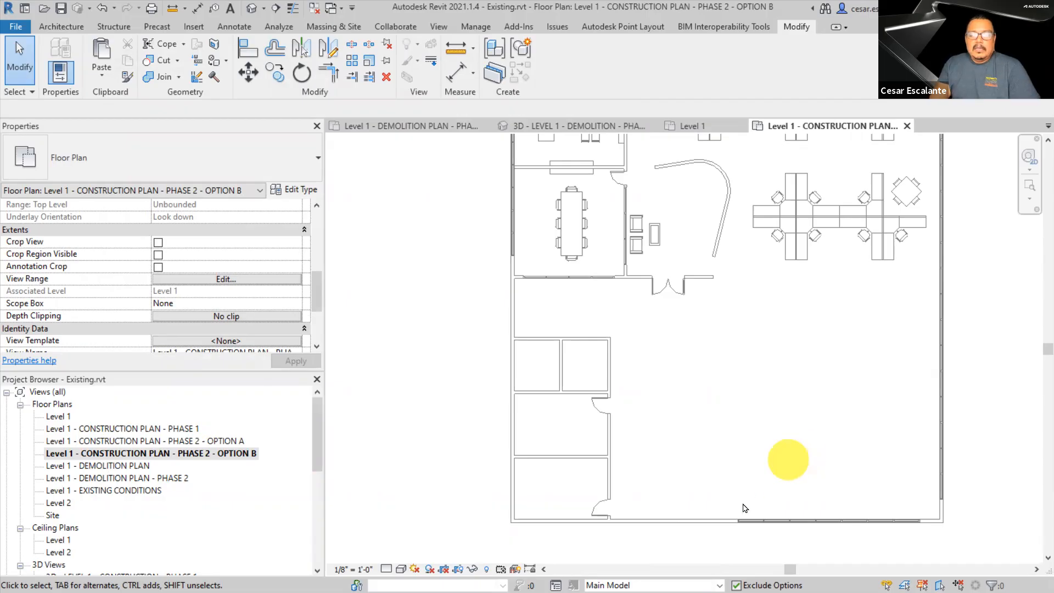
{"action": "left_click", "coordinate": [719, 585]}
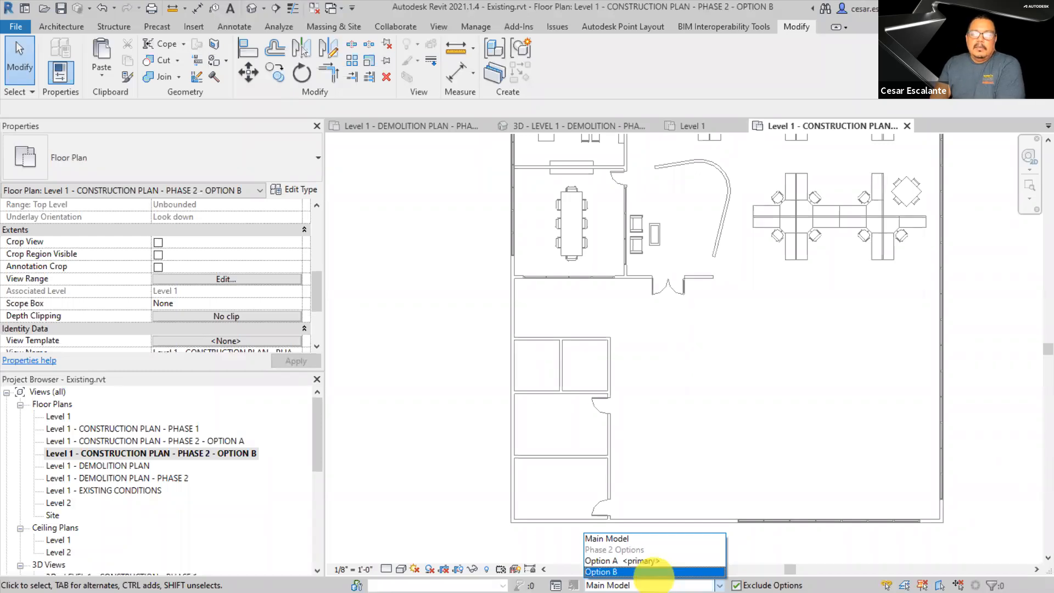
{"action": "left_click", "coordinate": [653, 572]}
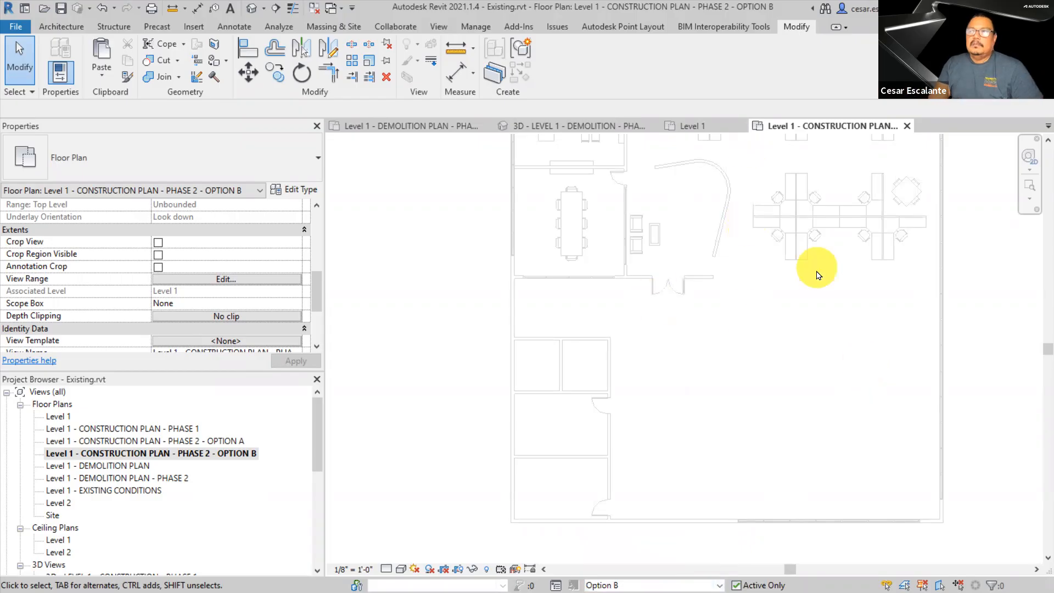
{"action": "middle_click_drag", "start_coordinate": [745, 353], "coordinate": [664, 367]}
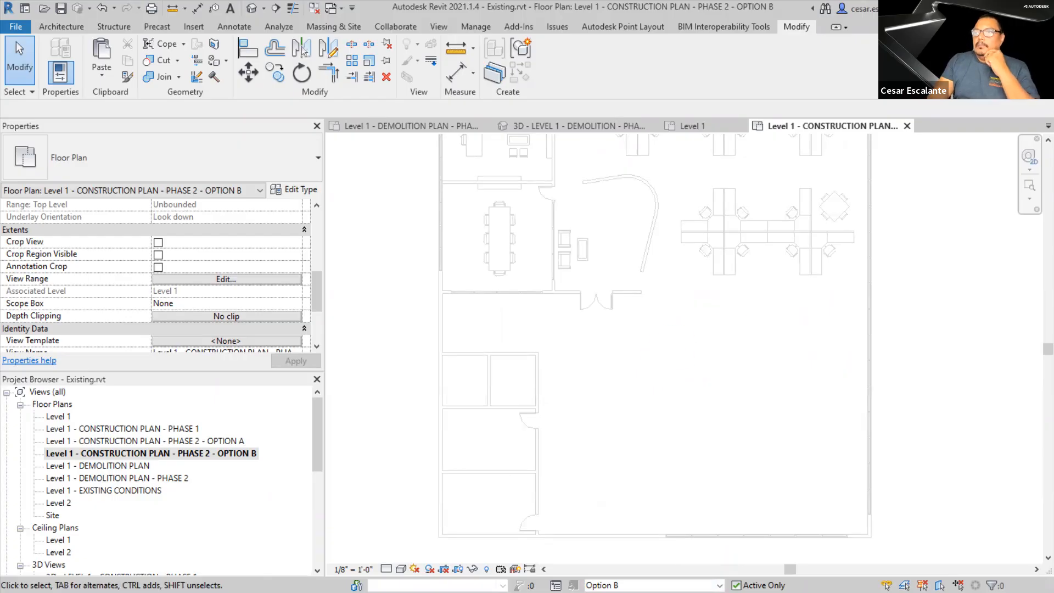
Open Option 2-B.rvt and copy all walls, doors and furniture of its Level 1 layout to the clipboard
{"action": "key", "text": "ctrl+o"}
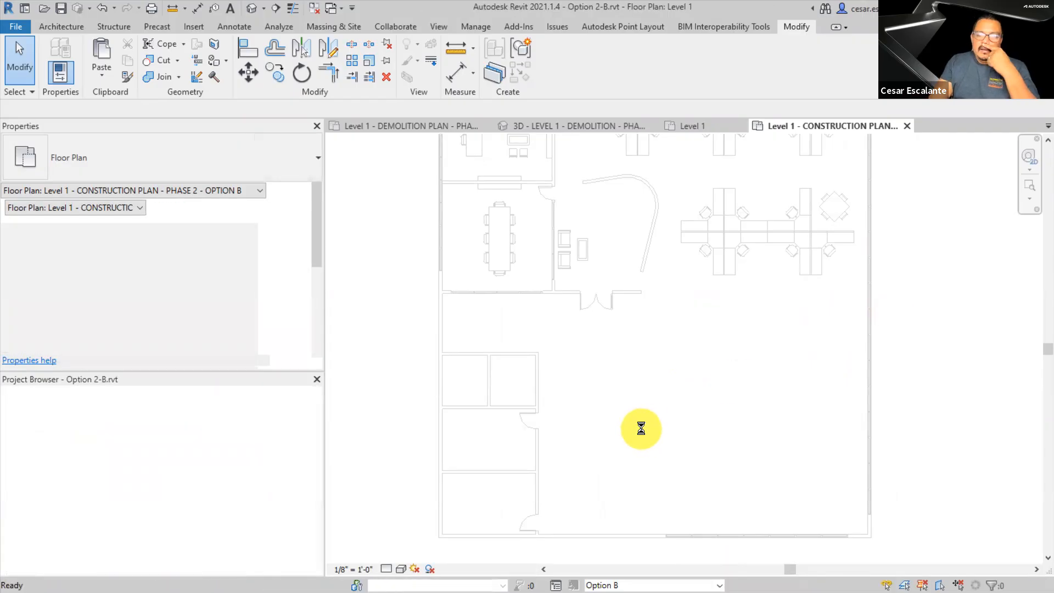
{"action": "scroll", "coordinate": [822, 501], "scroll_direction": "up", "scroll_amount": 2}
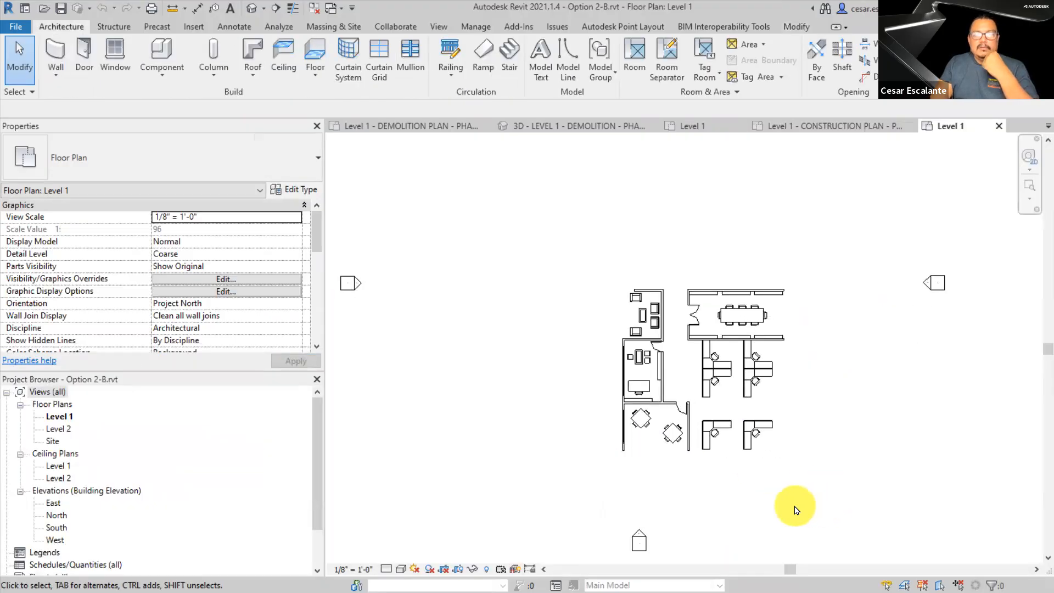
{"action": "left_click_drag", "start_coordinate": [580, 258], "coordinate": [838, 496]}
{"action": "left_click", "coordinate": [576, 259]}
{"action": "left_click_drag", "start_coordinate": [576, 258], "coordinate": [842, 497]}
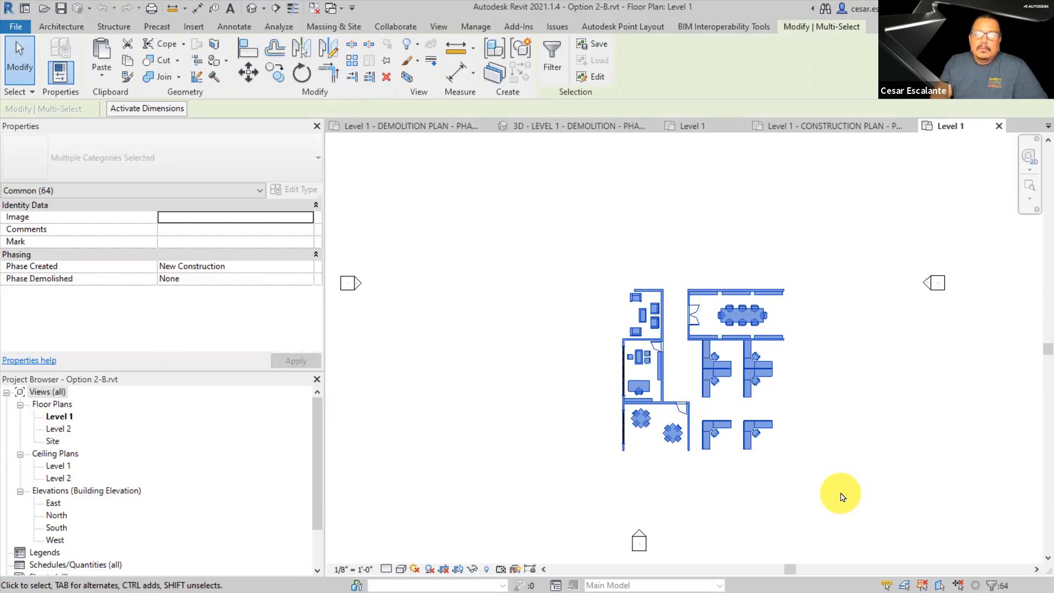
{"action": "left_click", "coordinate": [127, 61]}
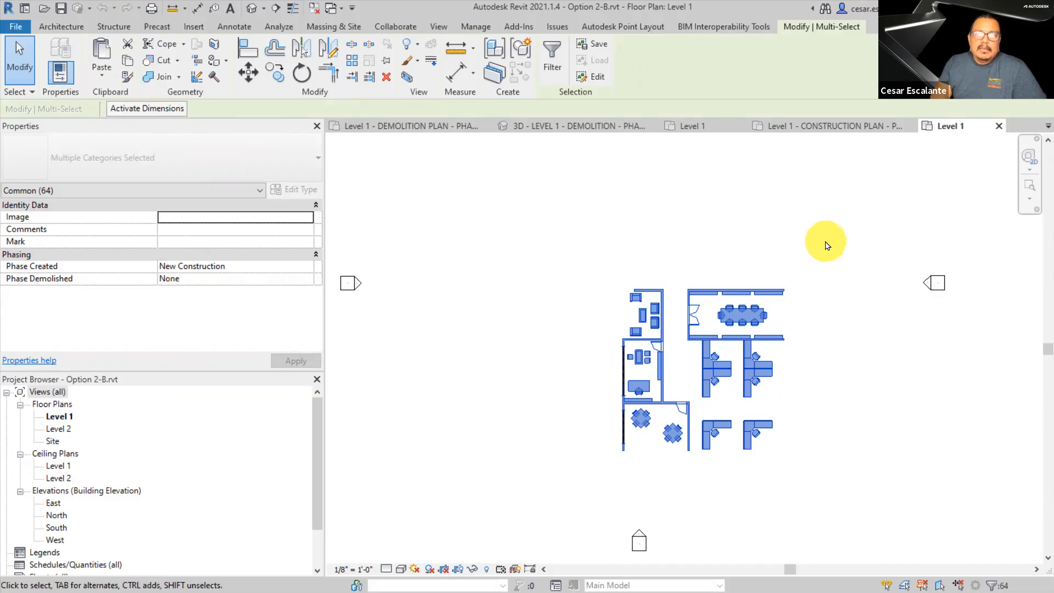
Return to Existing.rvt and open the Level 1 - CONSTRUCTION PLAN - PHASE 2 - OPTION B floor plan
{"action": "left_click", "coordinate": [564, 129]}
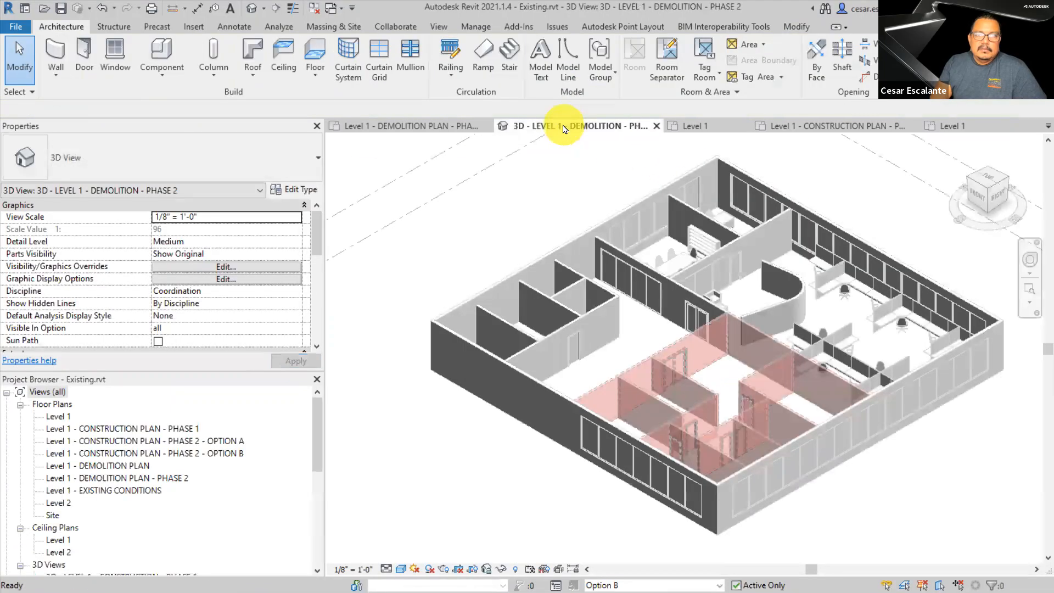
{"action": "left_click", "coordinate": [693, 126]}
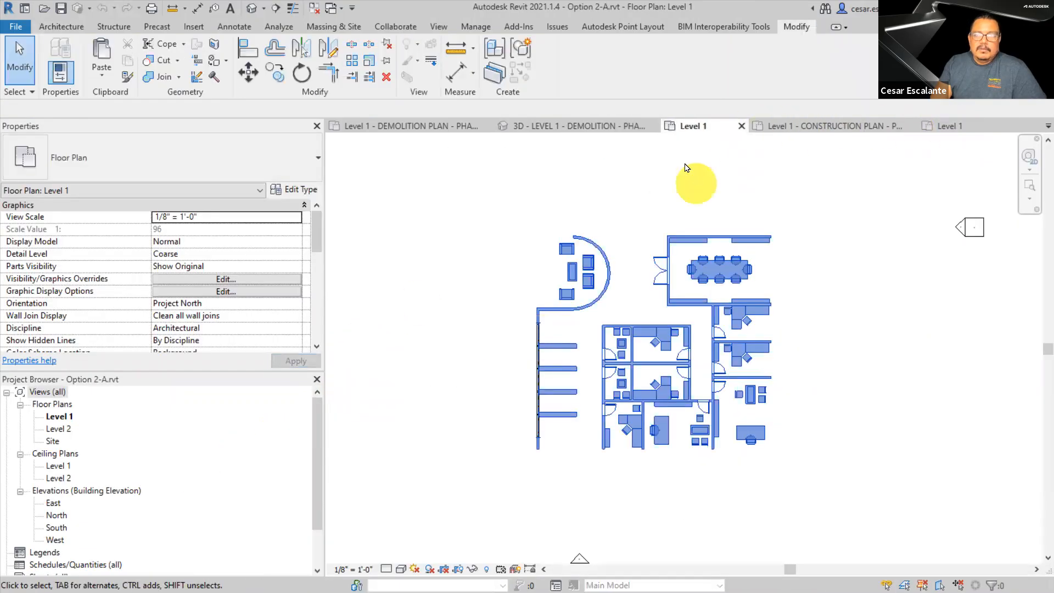
{"action": "left_click", "coordinate": [607, 124]}
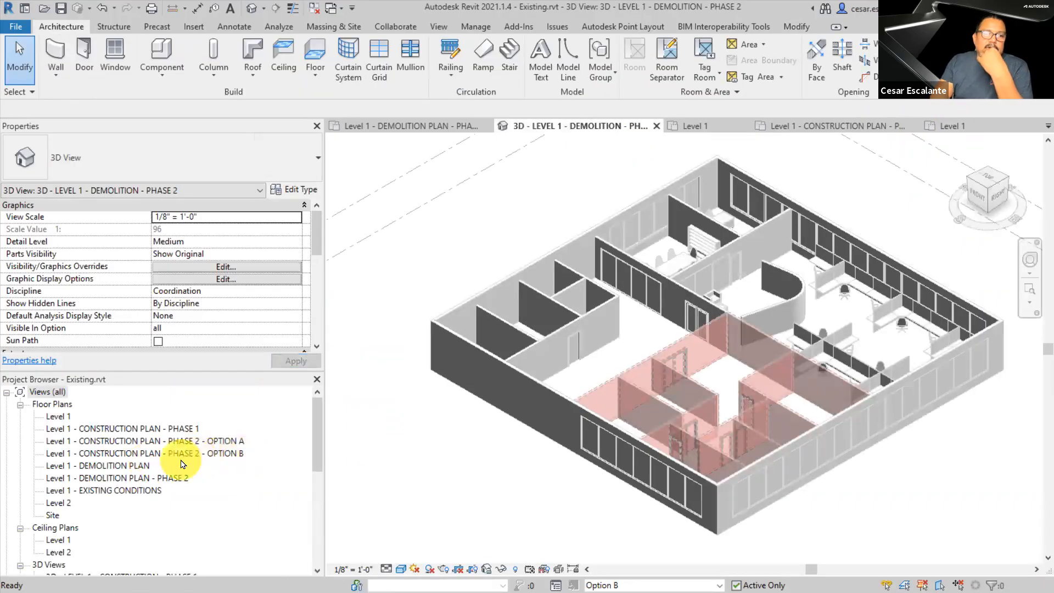
{"action": "double_click", "coordinate": [187, 454]}
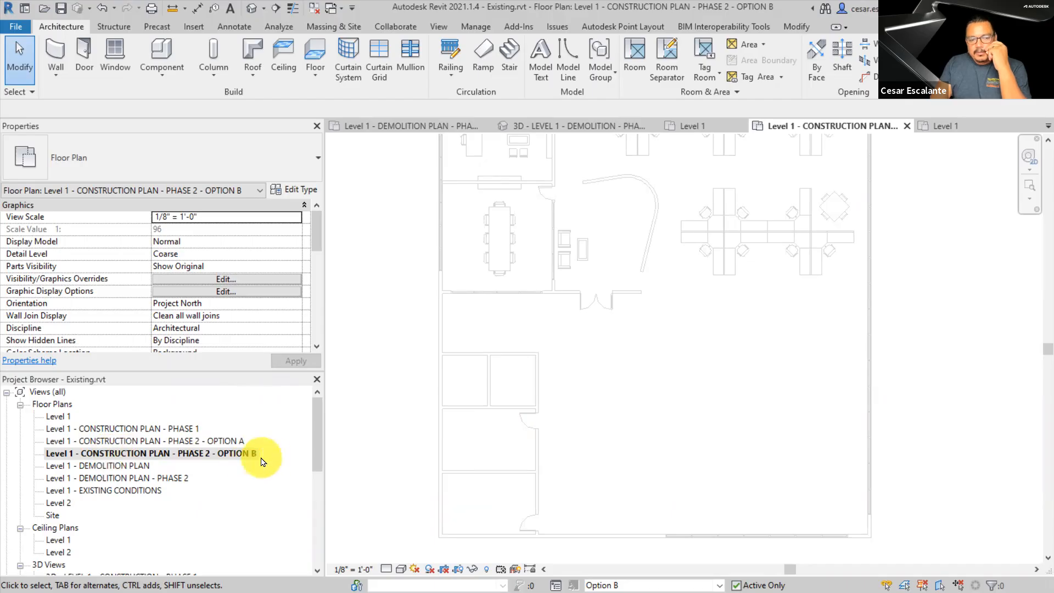
Paste the copied layout aligned to Level 1 into Option B, and set the active design option back to Main Model
{"action": "left_click", "coordinate": [799, 28]}
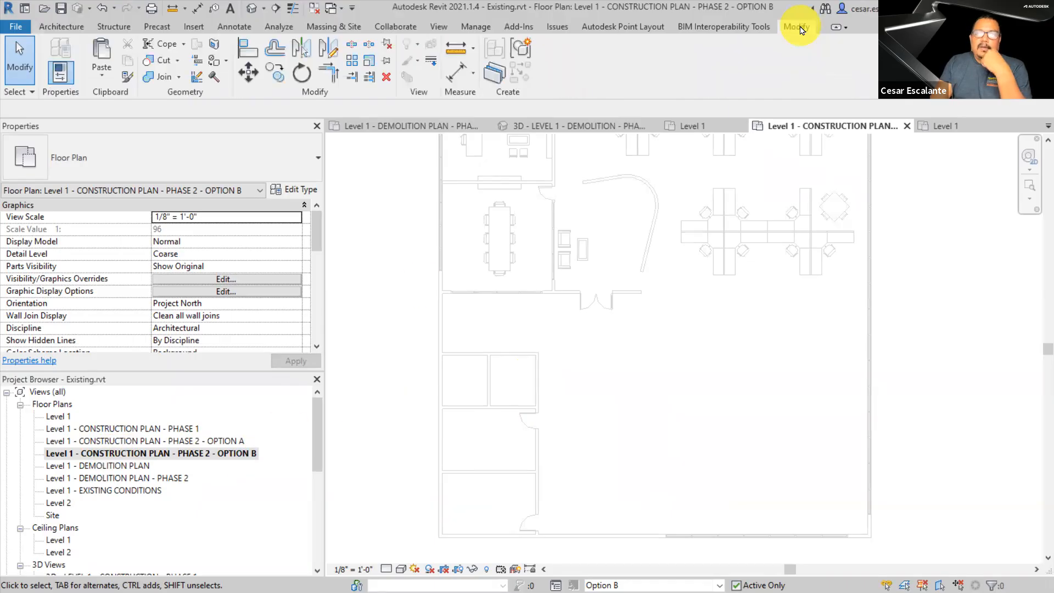
{"action": "left_click", "coordinate": [102, 75]}
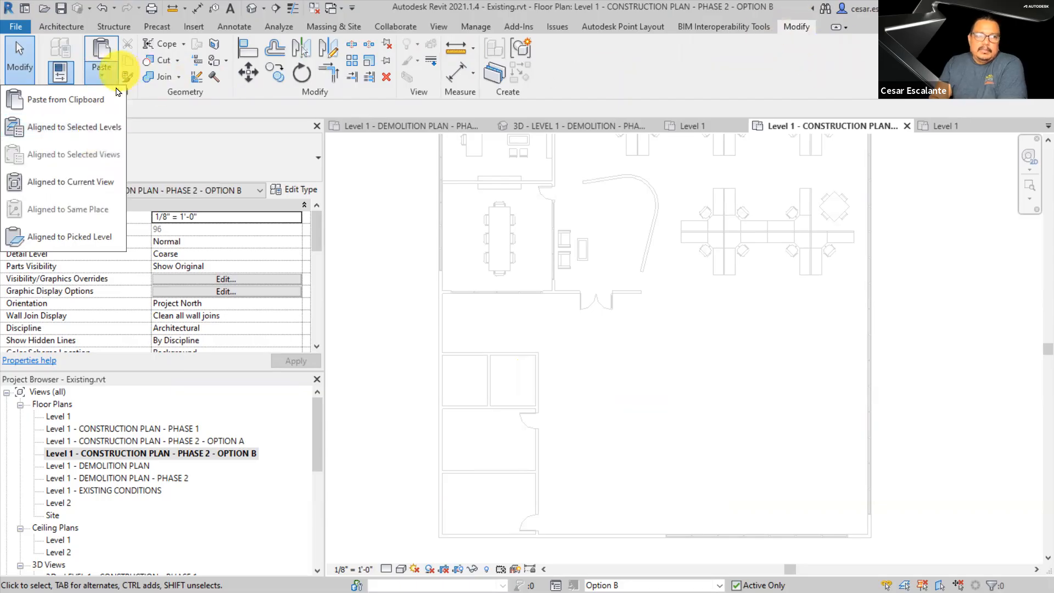
{"action": "left_click", "coordinate": [107, 128]}
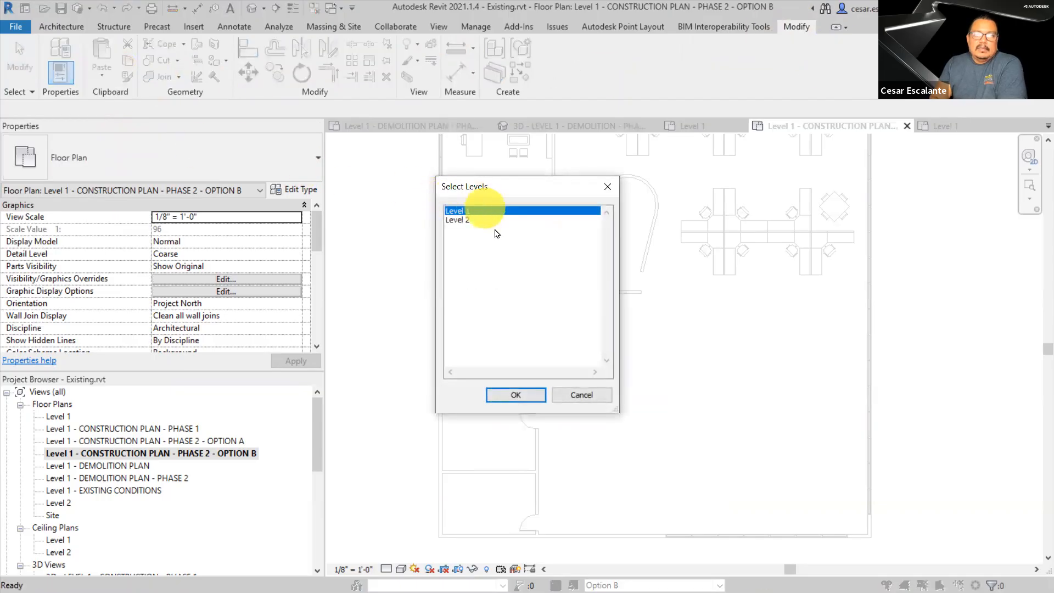
{"action": "left_click", "coordinate": [516, 395]}
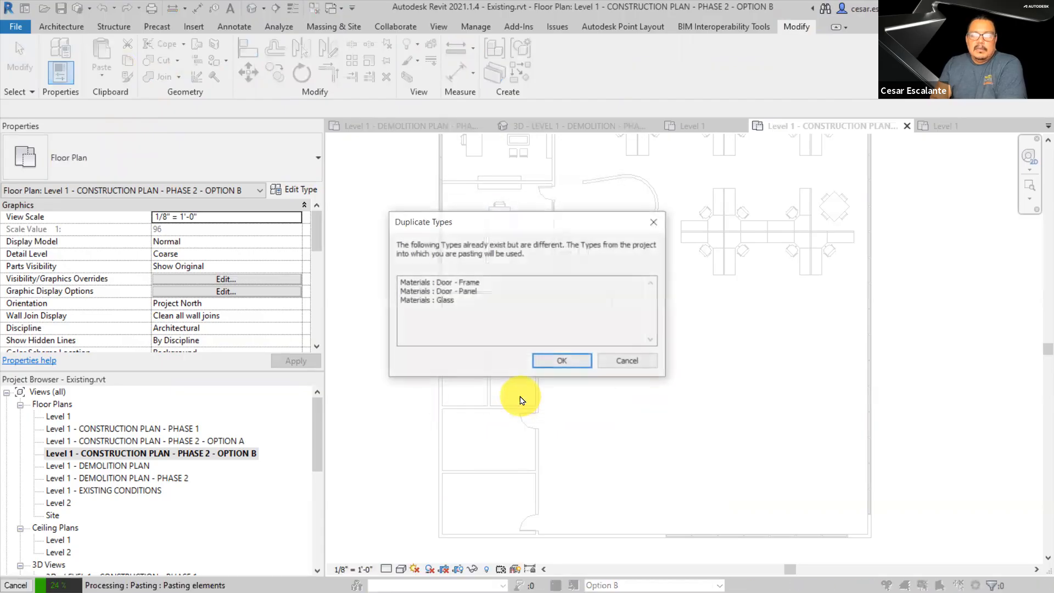
{"action": "left_click", "coordinate": [571, 360]}
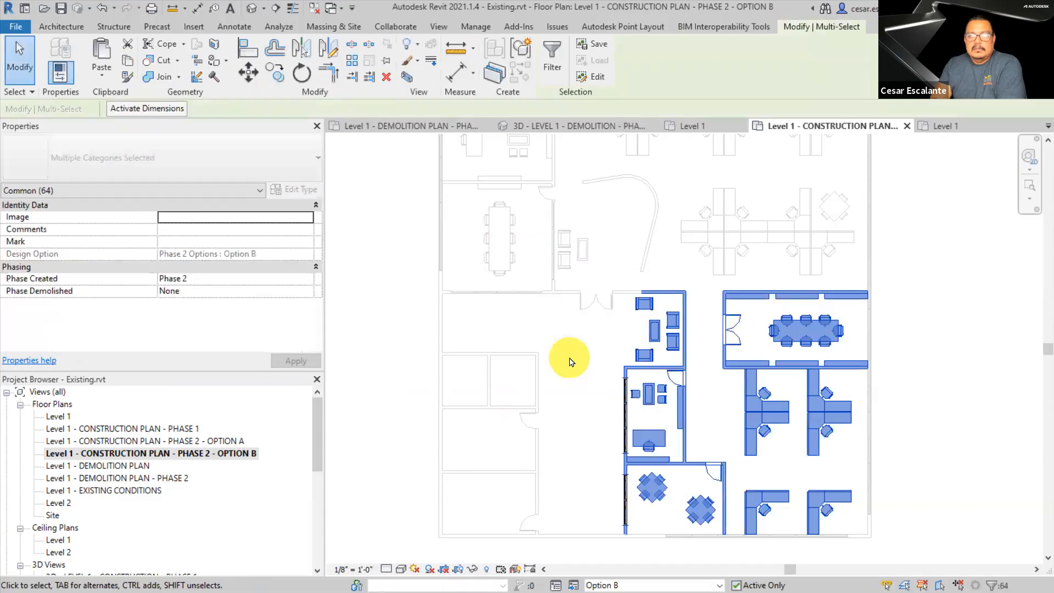
{"action": "left_click", "coordinate": [937, 392]}
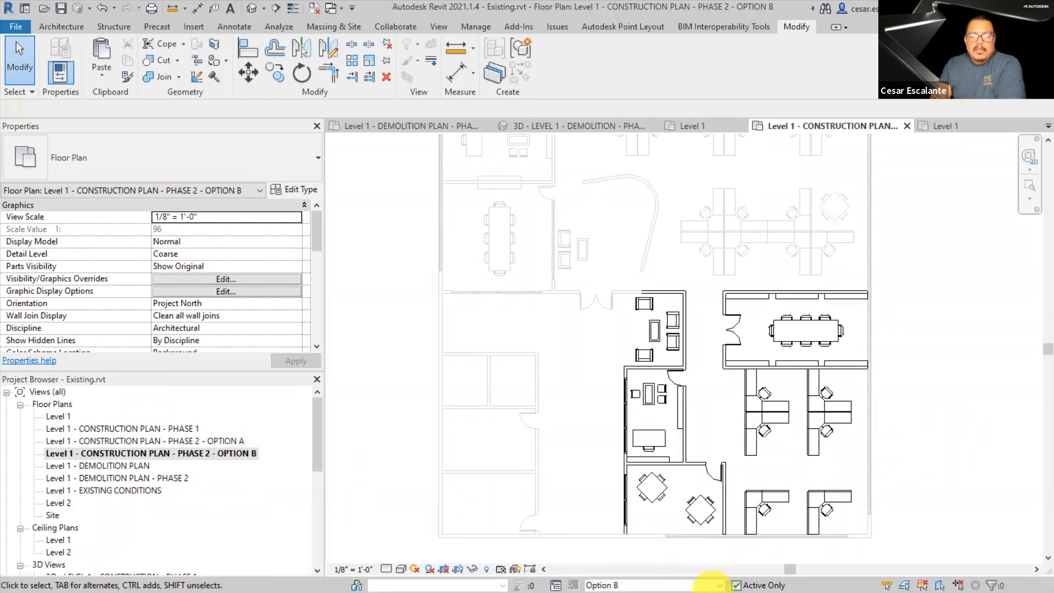
{"action": "left_click", "coordinate": [717, 585]}
{"action": "left_click", "coordinate": [626, 474]}
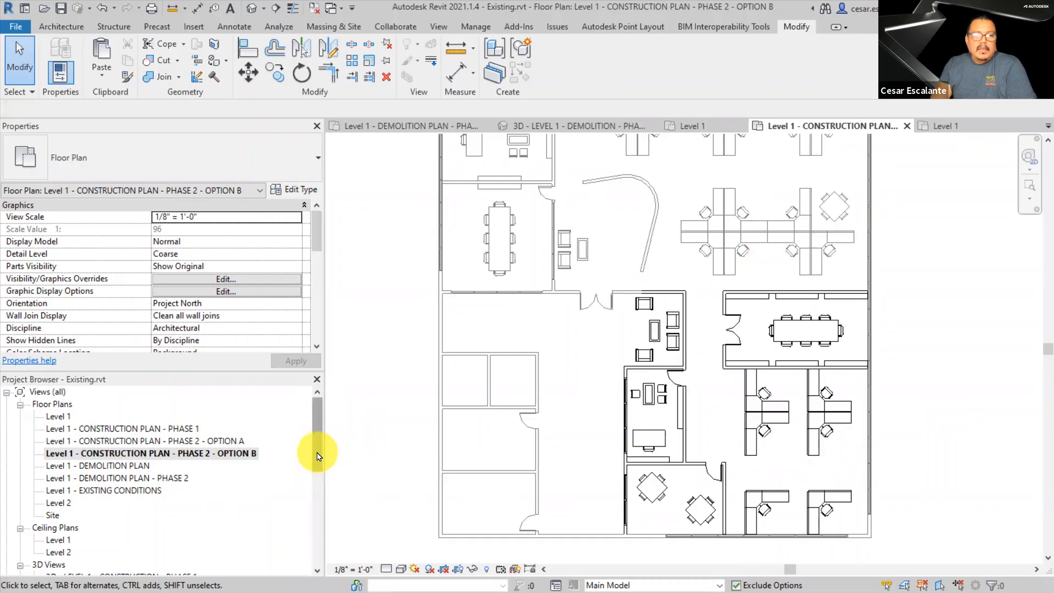
Duplicate the 3D - LEVEL 1 - CONSTRUCTION - PHASE 2 - OPTION A view without detailing
{"action": "left_click_drag", "start_coordinate": [314, 461], "coordinate": [313, 486]}
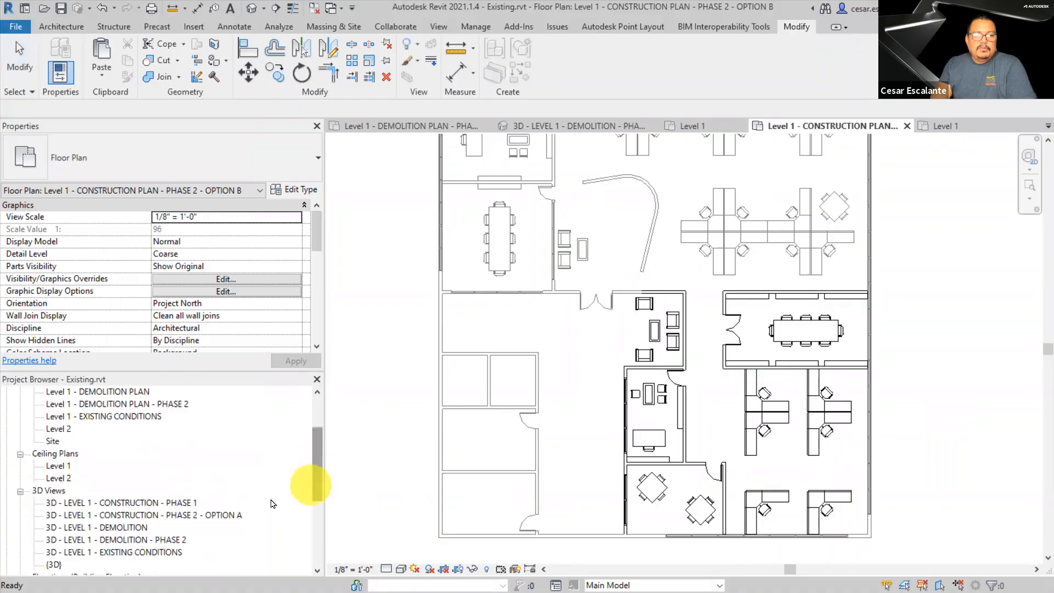
{"action": "left_click", "coordinate": [189, 516]}
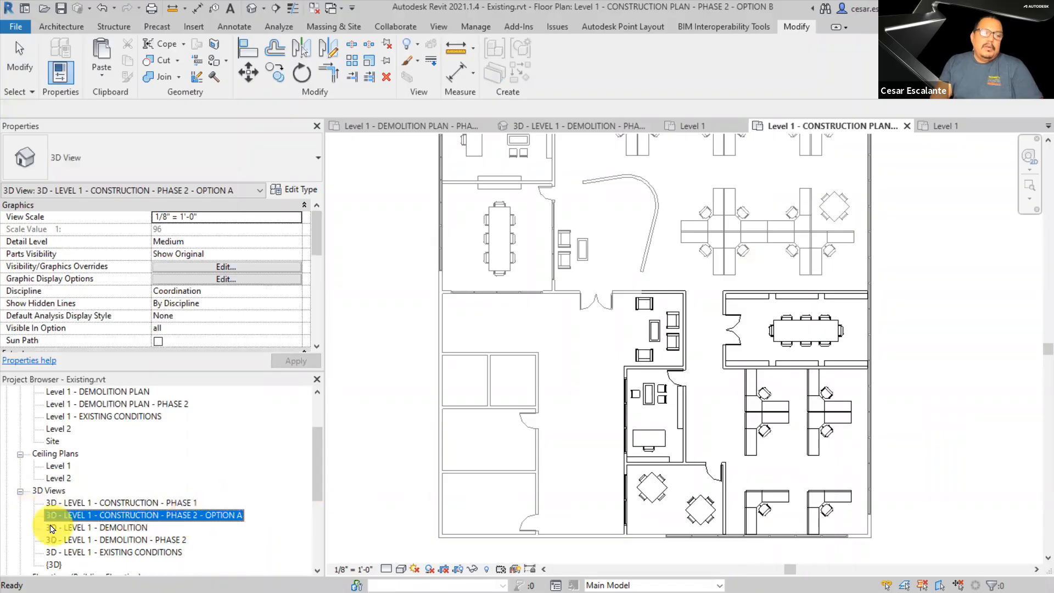
{"action": "right_click", "coordinate": [127, 520]}
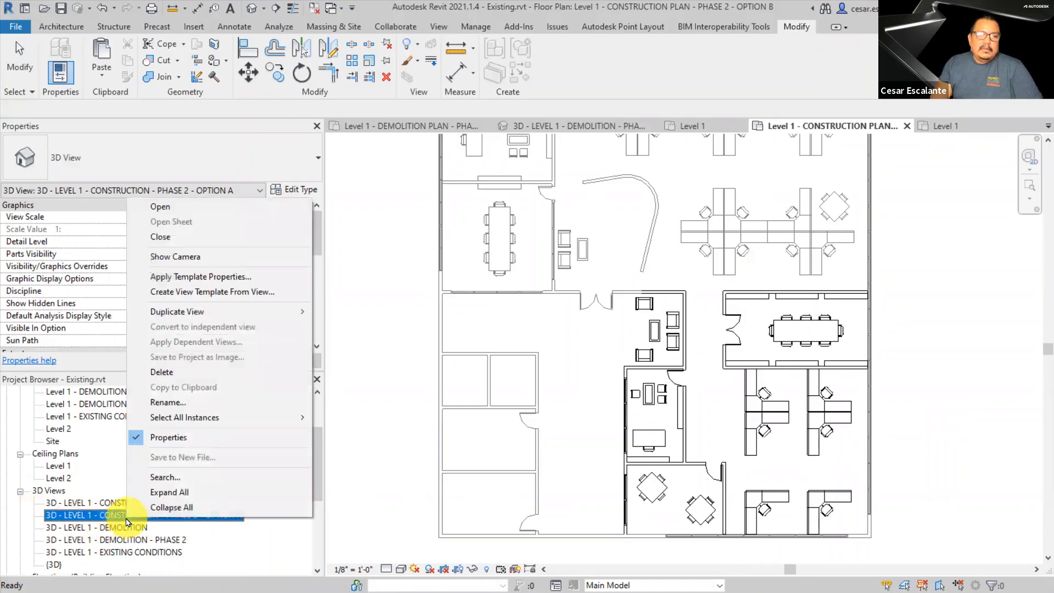
{"action": "left_click", "coordinate": [219, 535]}
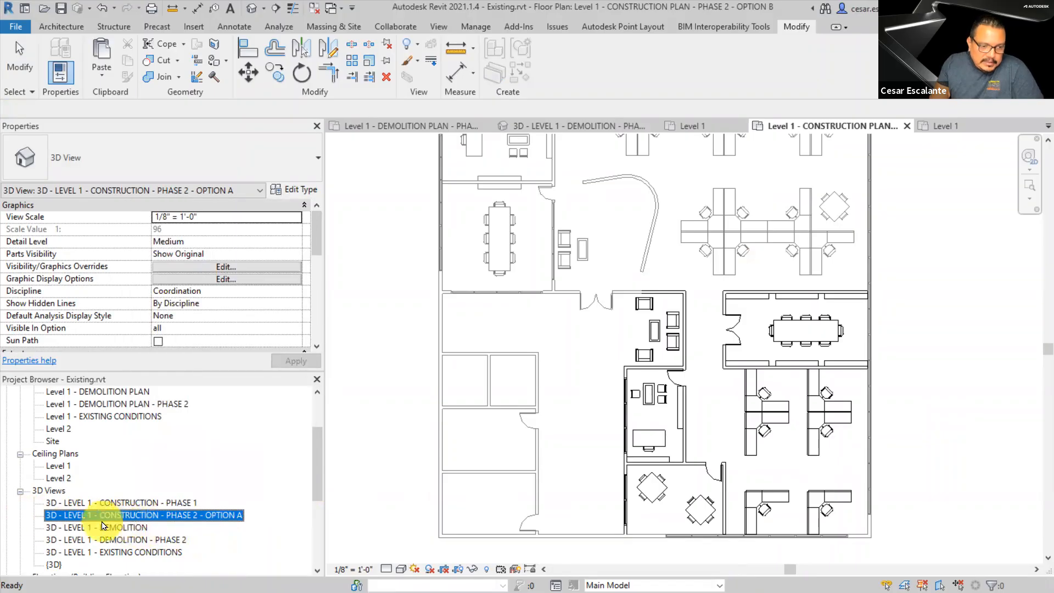
{"action": "right_click", "coordinate": [222, 519]}
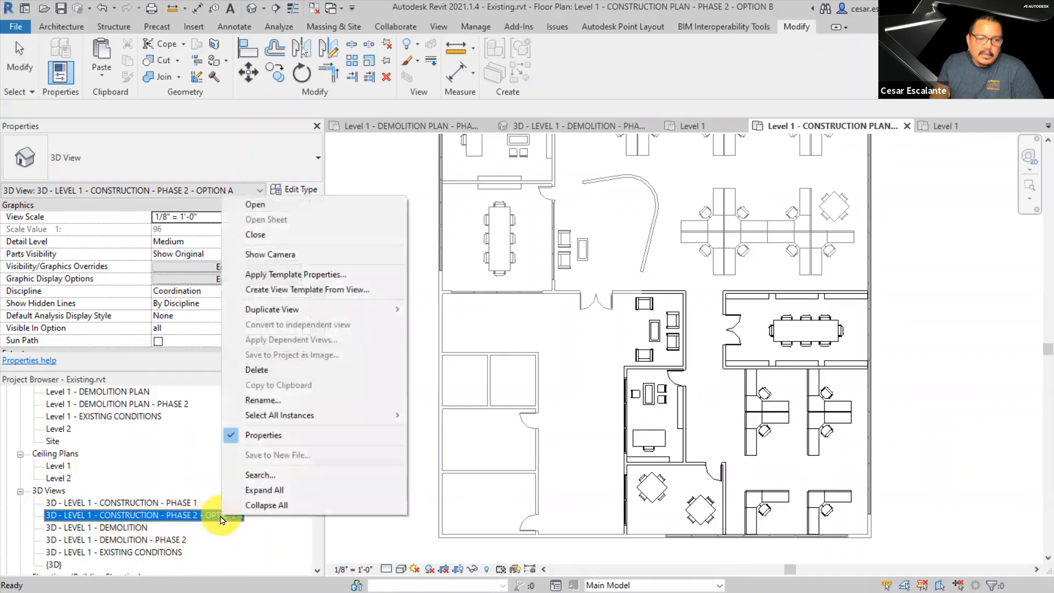
{"action": "mouse_move", "coordinate": [345, 314]}
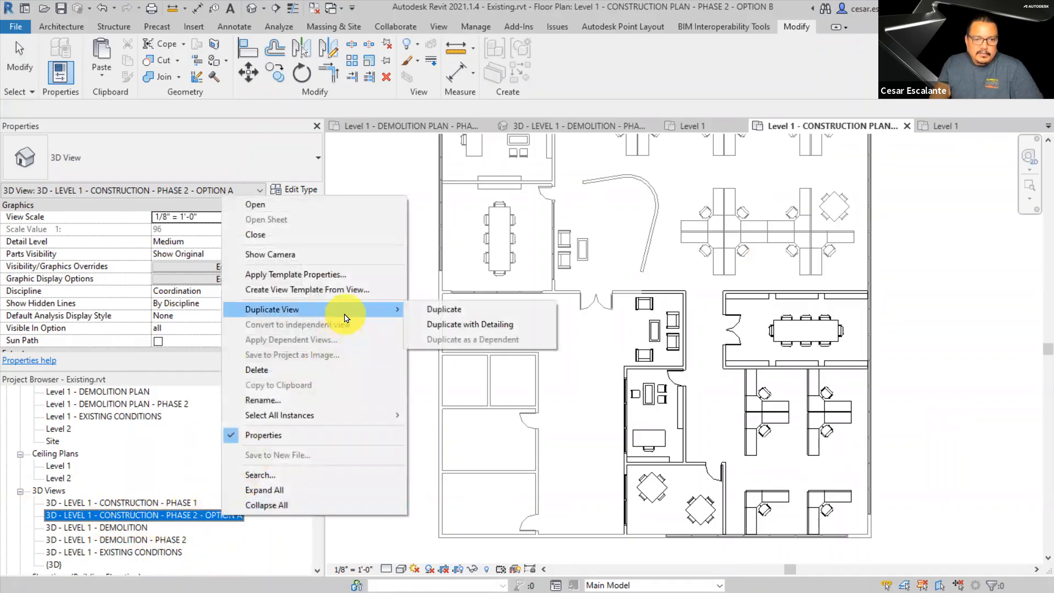
{"action": "left_click", "coordinate": [443, 310]}
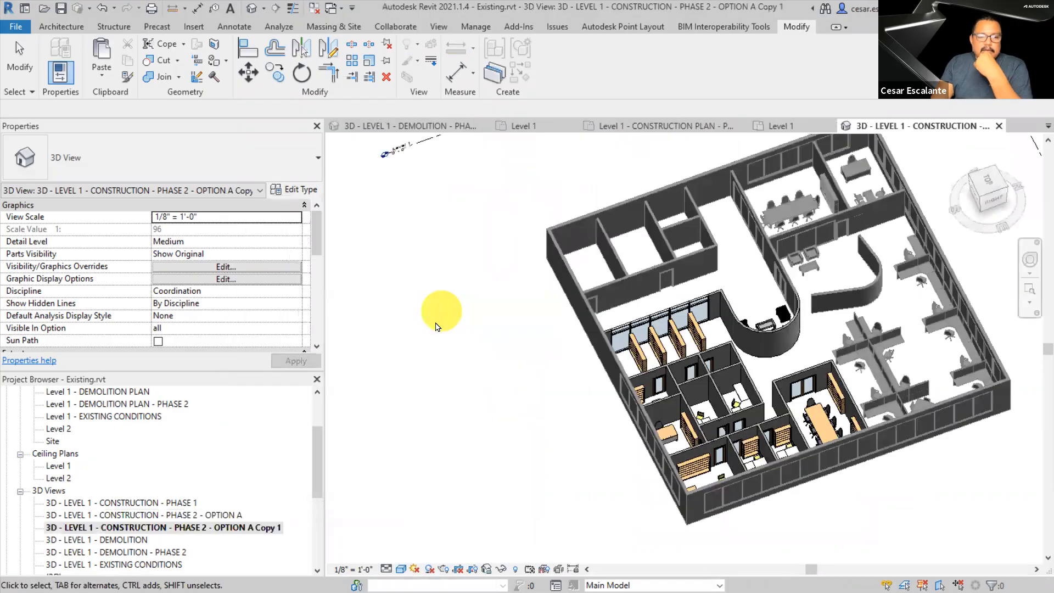
Rename the duplicated 3D view as 3D - LEVEL 1 - CONSTRUCTION - PHASE 2 - OPTION B
{"action": "right_click", "coordinate": [269, 530]}
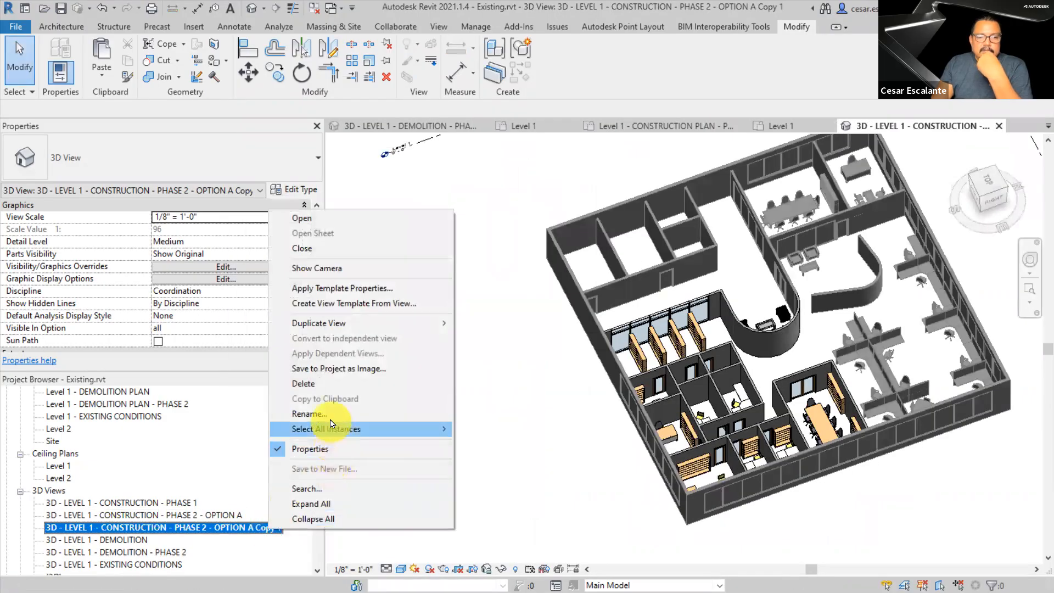
{"action": "left_click", "coordinate": [322, 414]}
{"action": "left_click", "coordinate": [234, 527]}
{"action": "key", "text": "Delete"}
{"action": "key", "text": "Delete"}
{"action": "key", "text": "Delete"}
{"action": "key", "text": "Delete"}
{"action": "key", "text": "Delete"}
{"action": "key", "text": "Delete"}
{"action": "key", "text": "Delete"}
{"action": "key", "text": "Delete"}
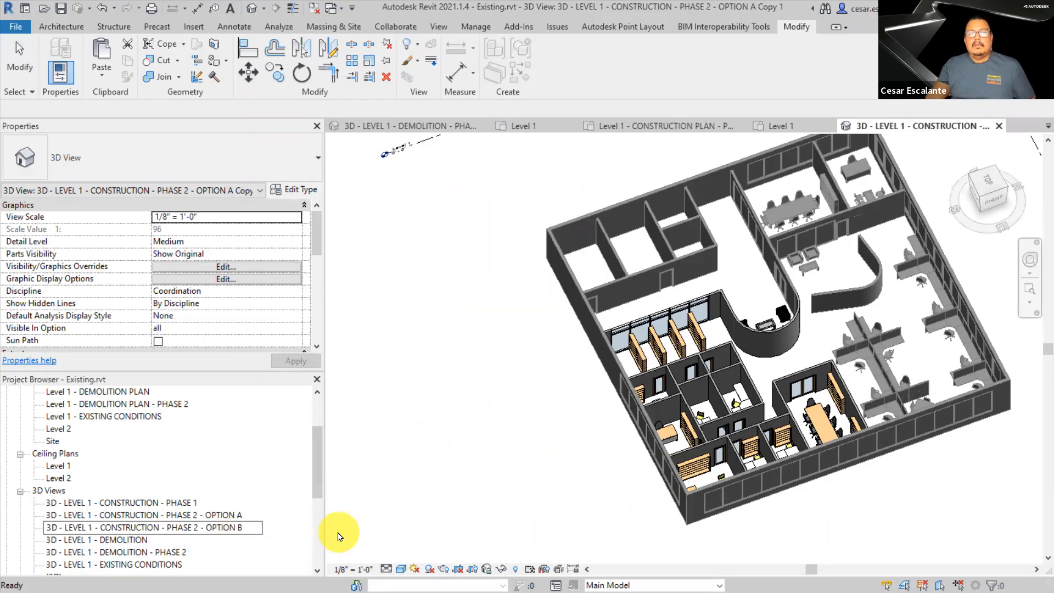
{"action": "key", "text": "Return"}
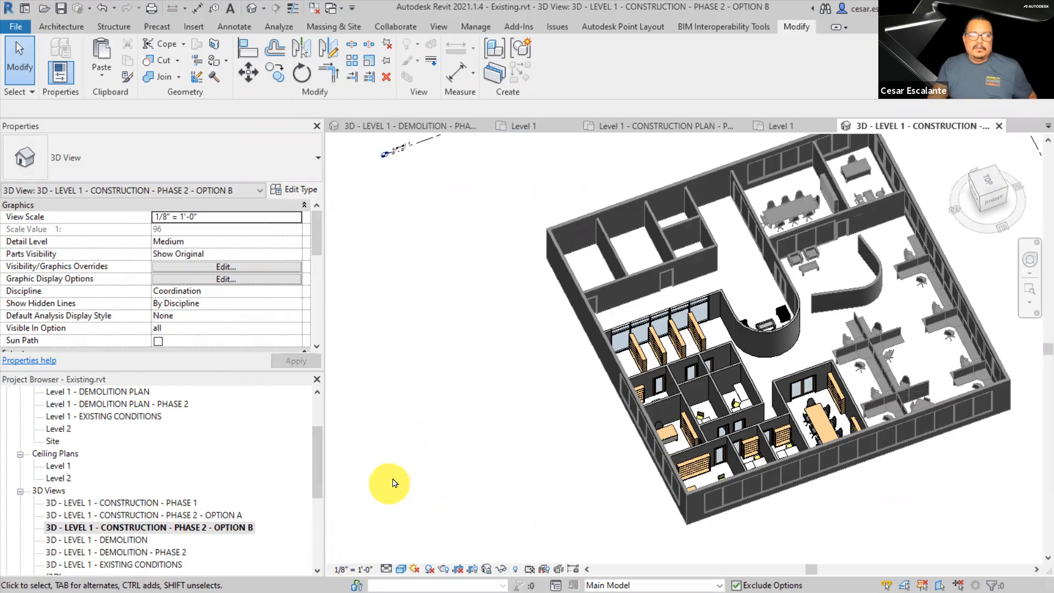
Set the Phase 2 Options set to show Option B in the visibility/graphic overrides of the Phase 2 Option B 3D view
{"action": "key", "text": "v"}
{"action": "key", "text": "v"}
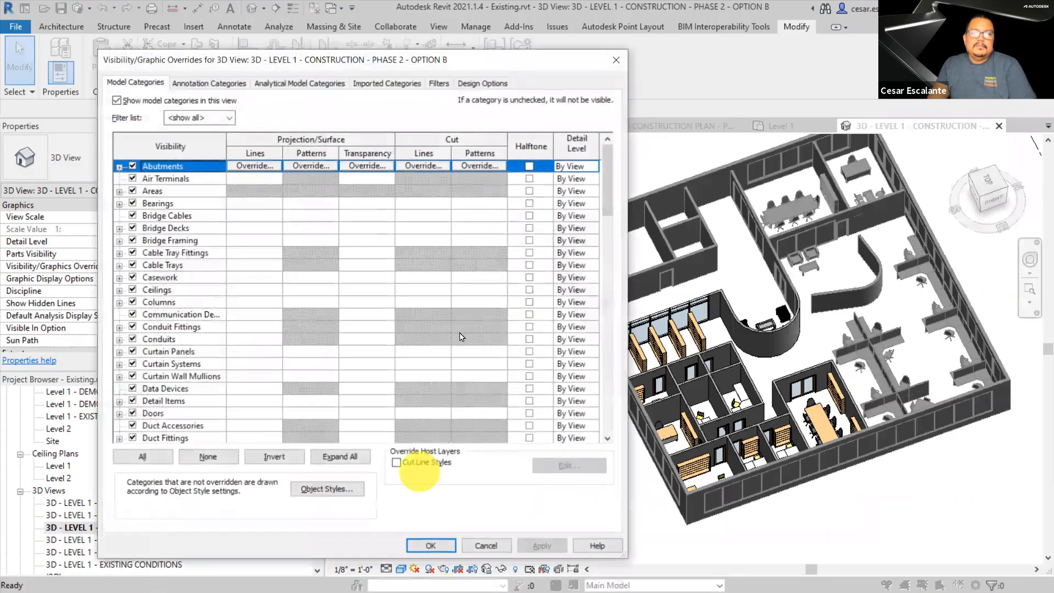
{"action": "left_click", "coordinate": [490, 83]}
{"action": "left_click", "coordinate": [593, 122]}
{"action": "left_click", "coordinate": [594, 126]}
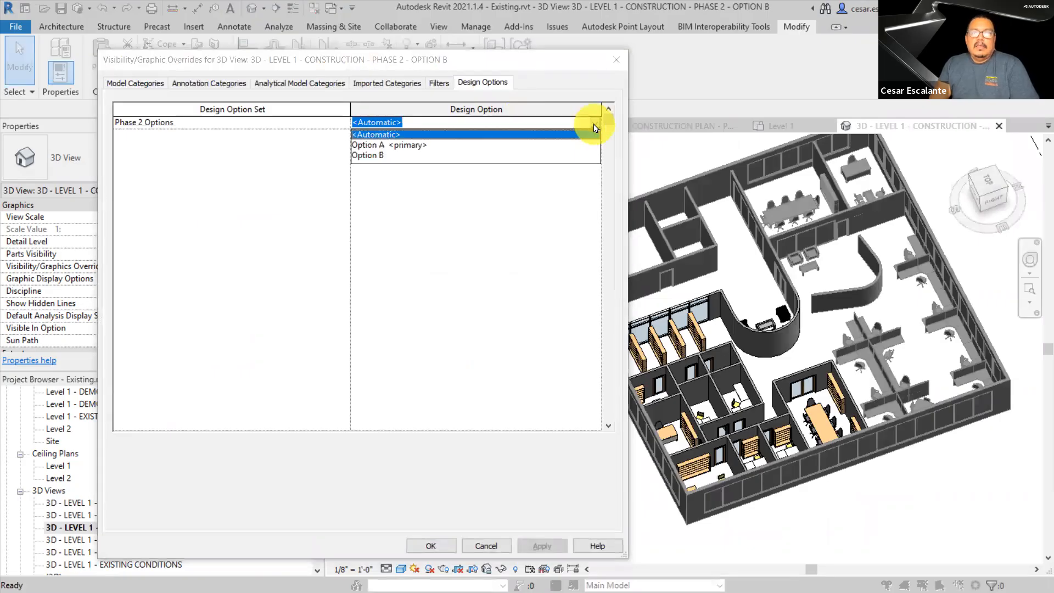
{"action": "left_click", "coordinate": [378, 156]}
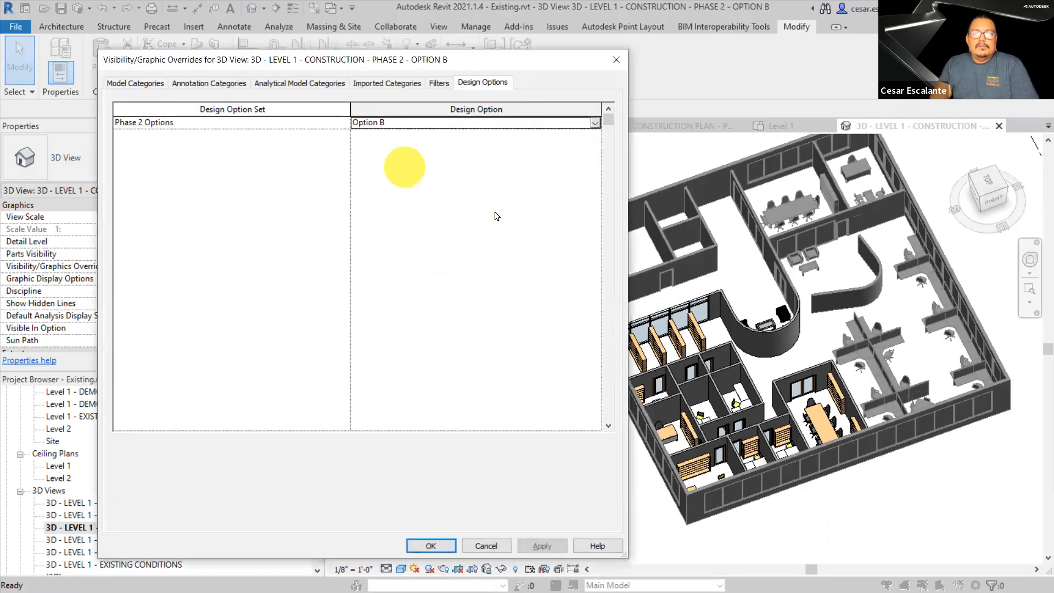
{"action": "left_click", "coordinate": [555, 547]}
{"action": "left_click", "coordinate": [434, 546]}
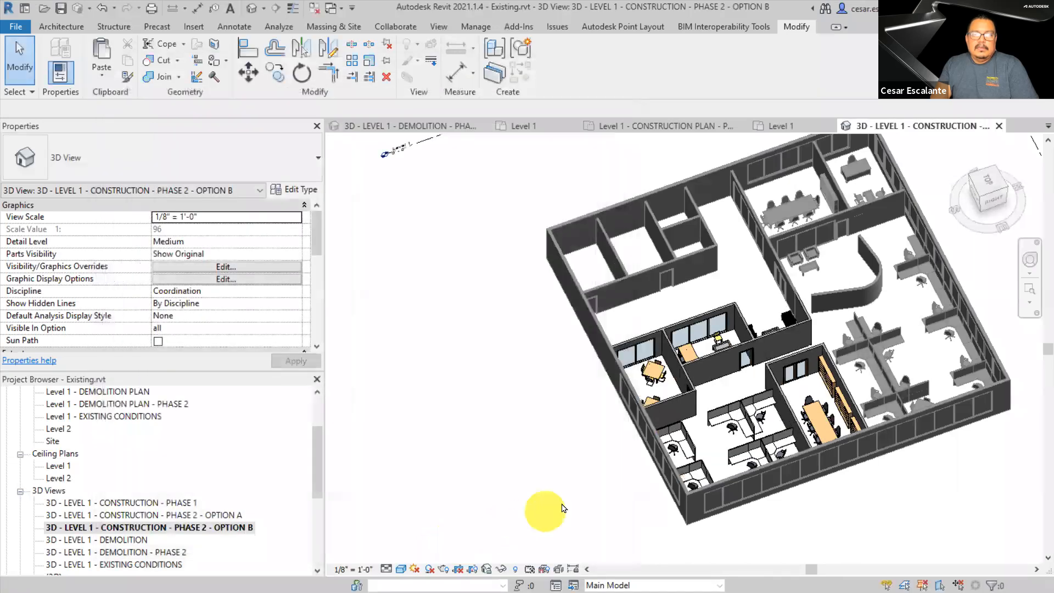
Review the Level 1 3D views from existing conditions through demolition and Phase 1 construction to Phase 2 demolition and construction Options A and B
{"action": "left_click_drag", "start_coordinate": [319, 477], "coordinate": [321, 487]}
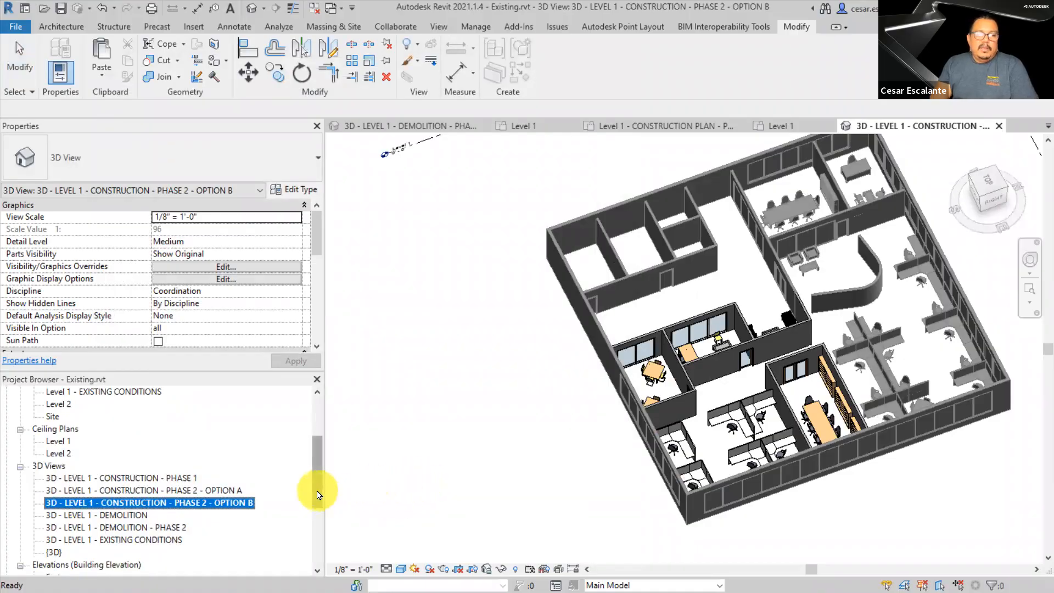
{"action": "double_click", "coordinate": [167, 542]}
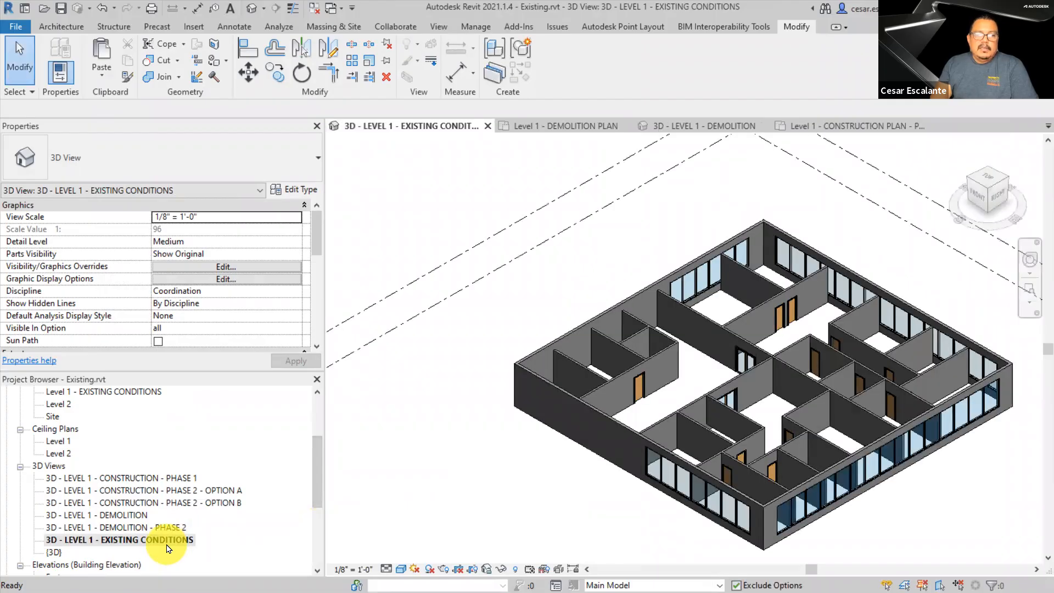
{"action": "double_click", "coordinate": [131, 516]}
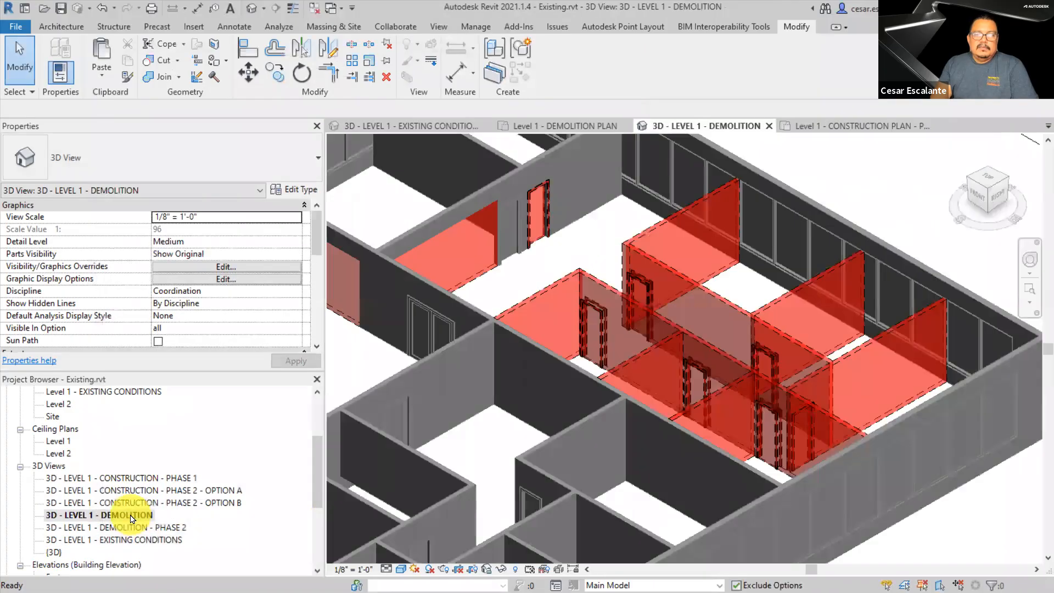
{"action": "scroll", "coordinate": [699, 424], "scroll_direction": "down", "scroll_amount": 4}
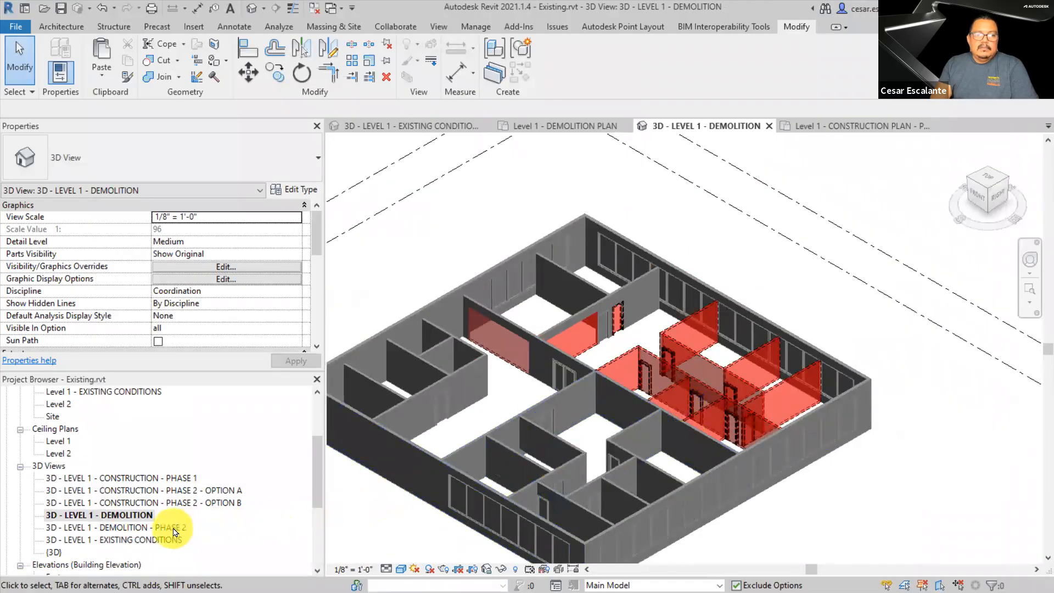
{"action": "double_click", "coordinate": [175, 479]}
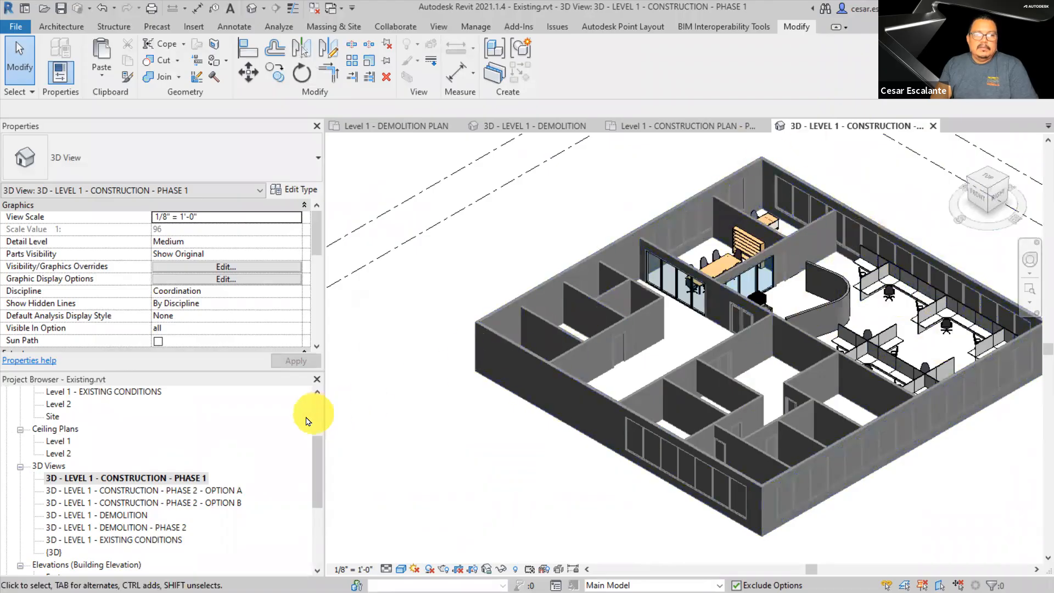
{"action": "double_click", "coordinate": [140, 528]}
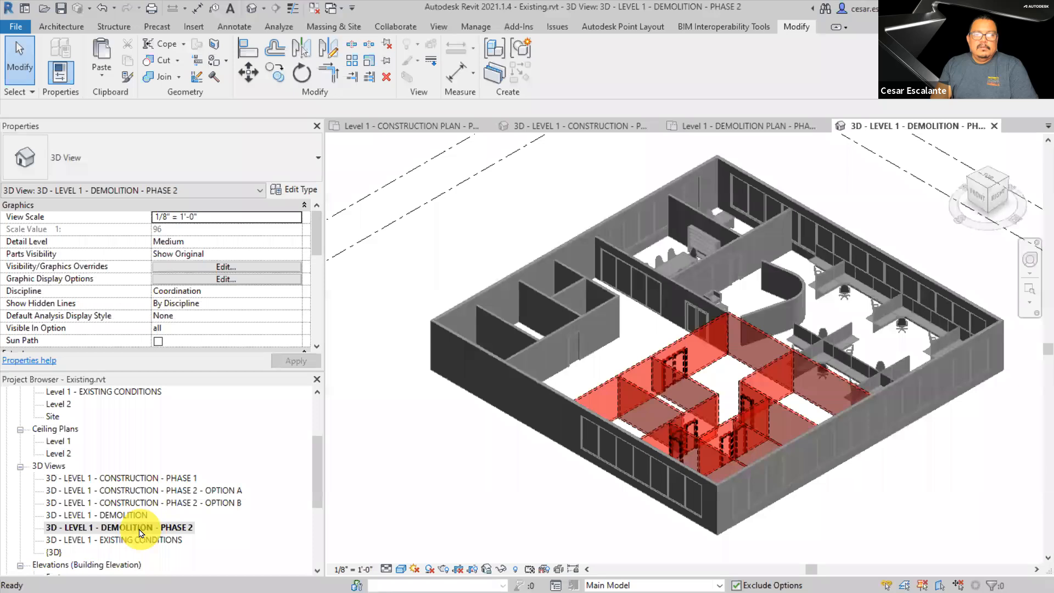
{"action": "double_click", "coordinate": [218, 490]}
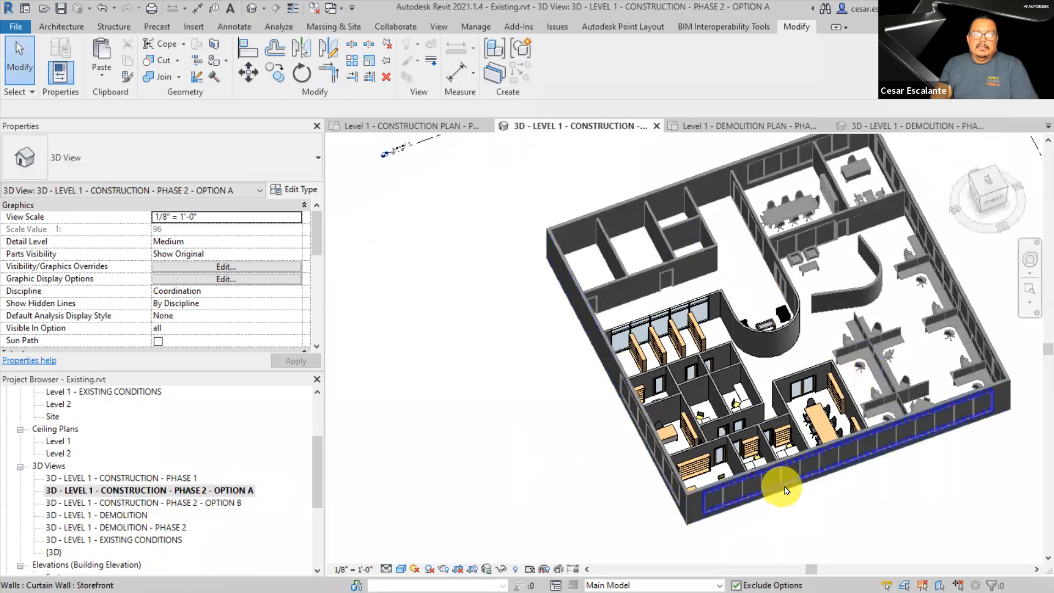
{"action": "scroll", "coordinate": [784, 490], "scroll_direction": "up", "scroll_amount": 2}
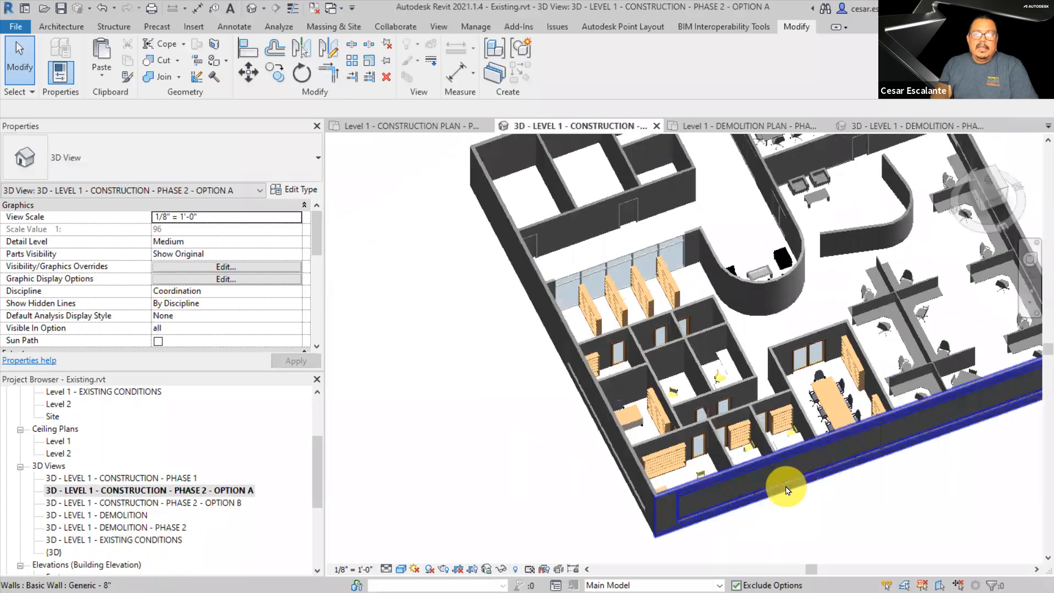
{"action": "double_click", "coordinate": [232, 504]}
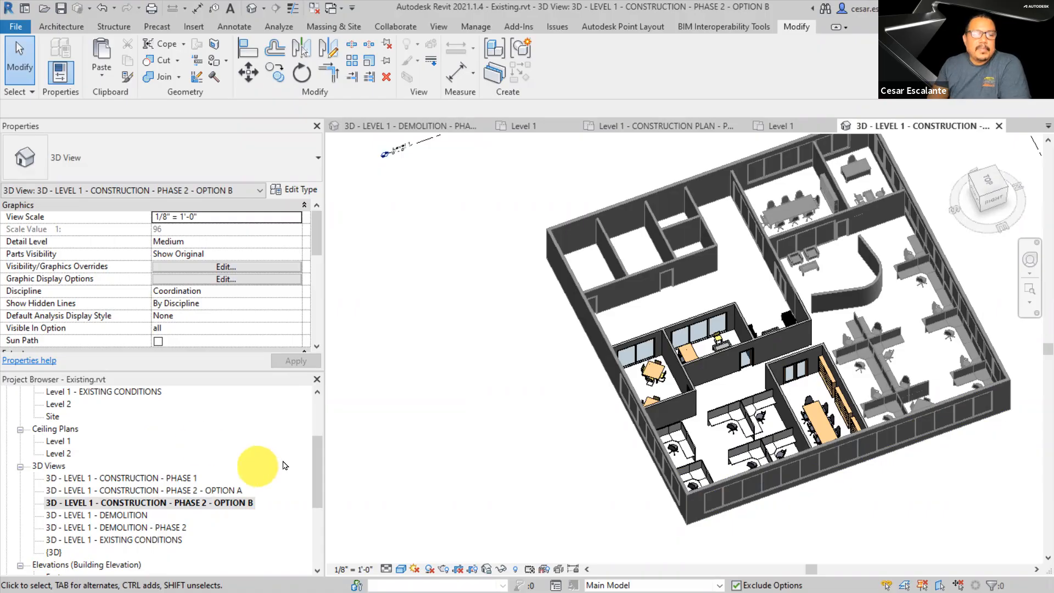
{"action": "left_click_drag", "start_coordinate": [317, 459], "coordinate": [319, 391]}
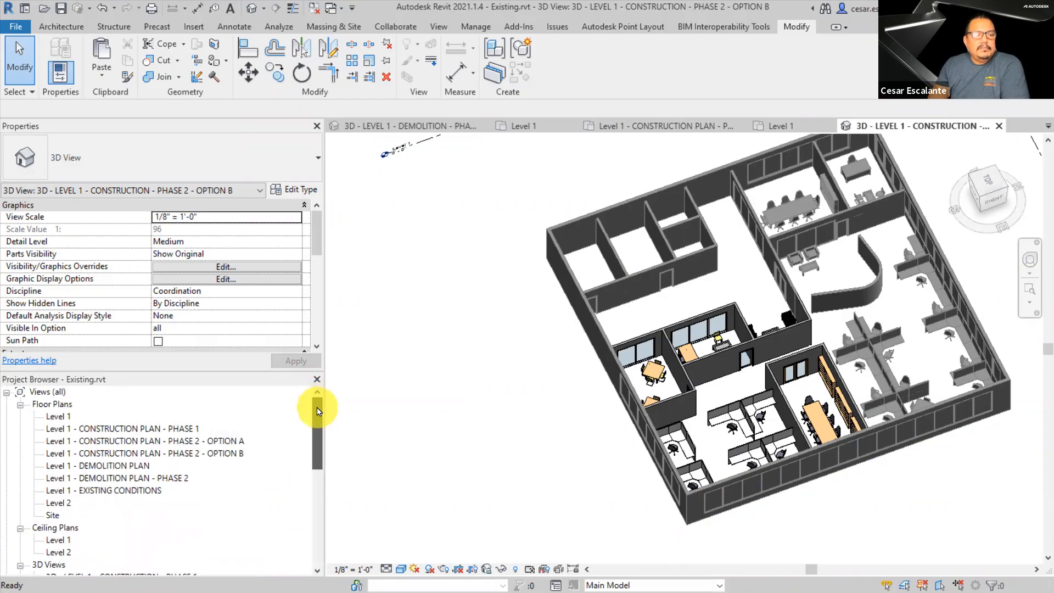
Examine the Phase 2 Option B 3D layout from another angle and look through the views listed in the project
{"action": "left_click_drag", "start_coordinate": [319, 437], "coordinate": [323, 502]}
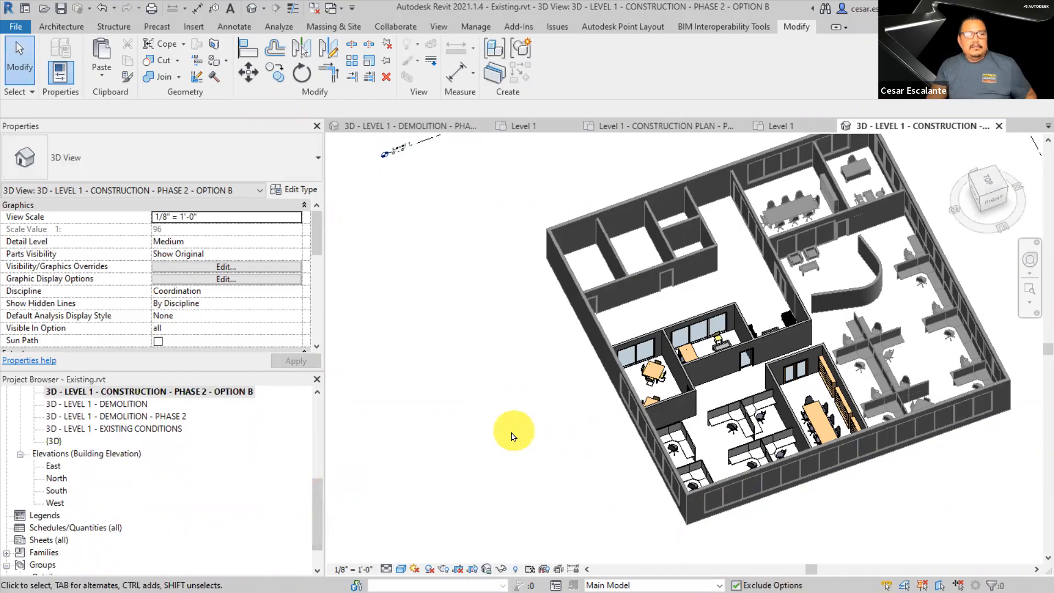
{"action": "scroll", "coordinate": [511, 436], "scroll_direction": "down", "scroll_amount": 3}
{"action": "middle_click_drag", "start_coordinate": [499, 500], "coordinate": [571, 440], "text": "shift"}
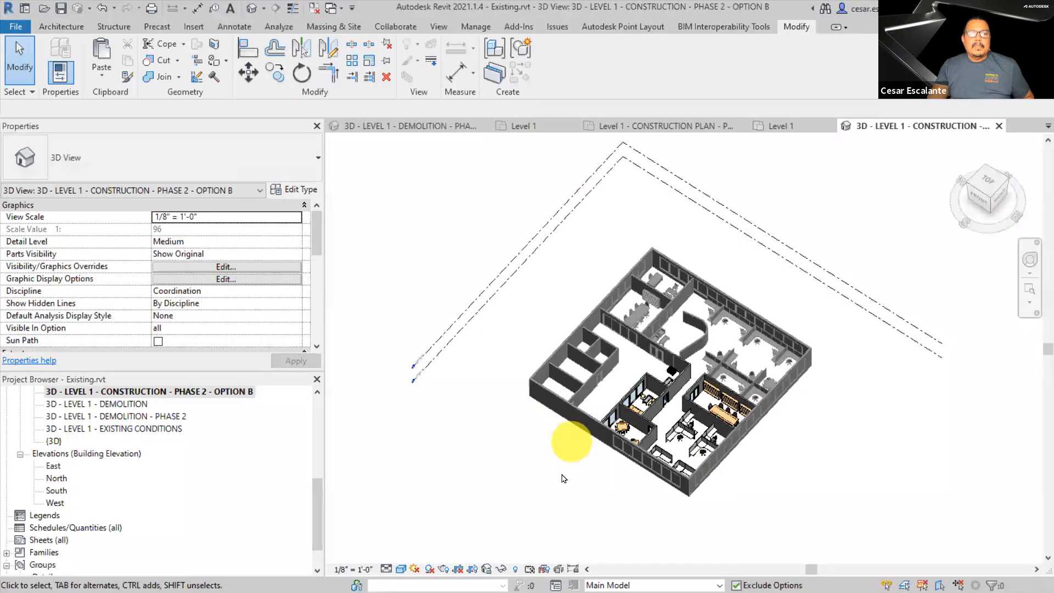
{"action": "scroll", "coordinate": [557, 476], "scroll_direction": "up", "scroll_amount": 2}
{"action": "scroll", "coordinate": [557, 477], "scroll_direction": "up", "scroll_amount": 2}
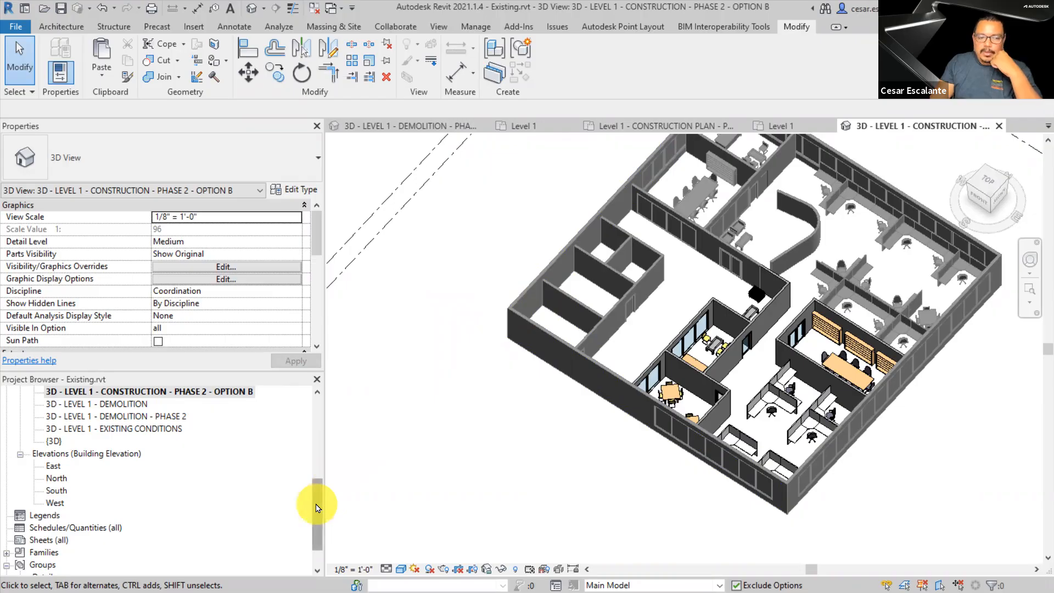
{"action": "left_click_drag", "start_coordinate": [317, 506], "coordinate": [315, 455]}
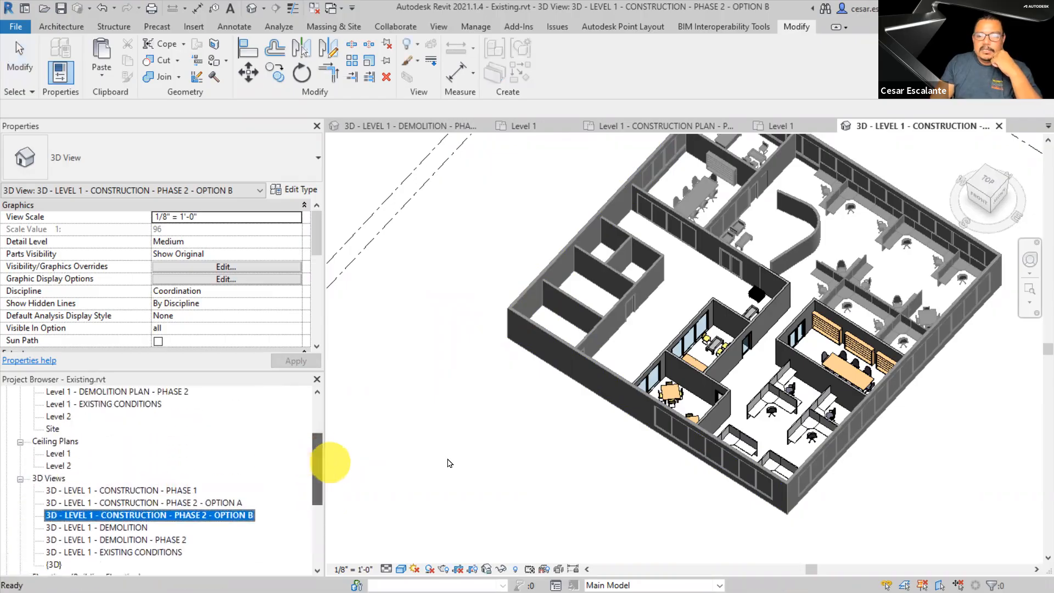
{"action": "middle_click_drag", "start_coordinate": [574, 445], "coordinate": [549, 468]}
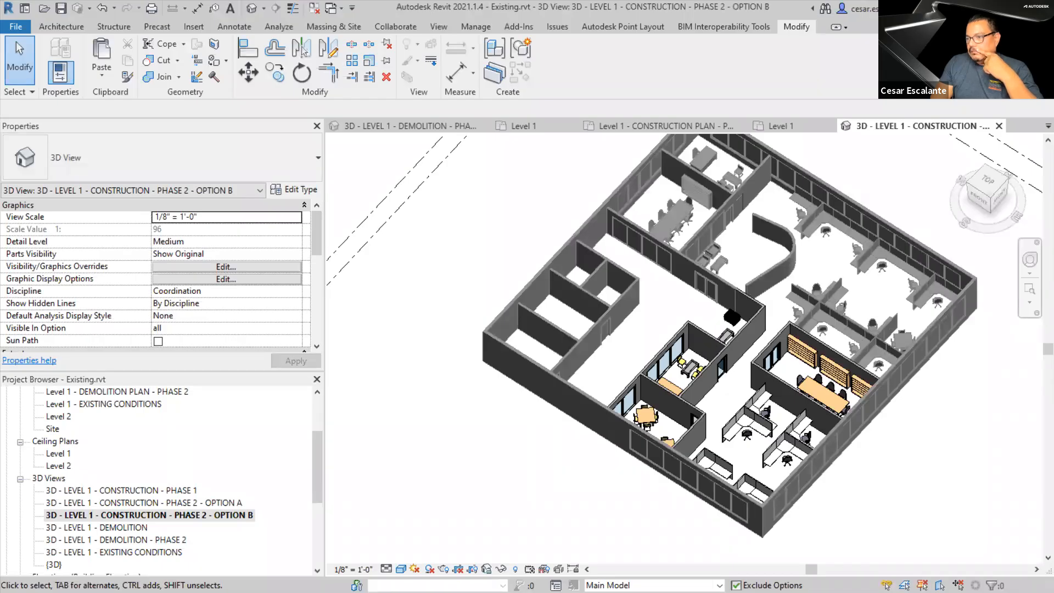
Switch to the Revit 201 Phasing presentation in PowerPoint and start the slide show from the "Let's recap" slide
{"action": "key", "text": "alt+Tab"}
{"action": "scroll", "coordinate": [59, 479], "scroll_direction": "down", "scroll_amount": 4}
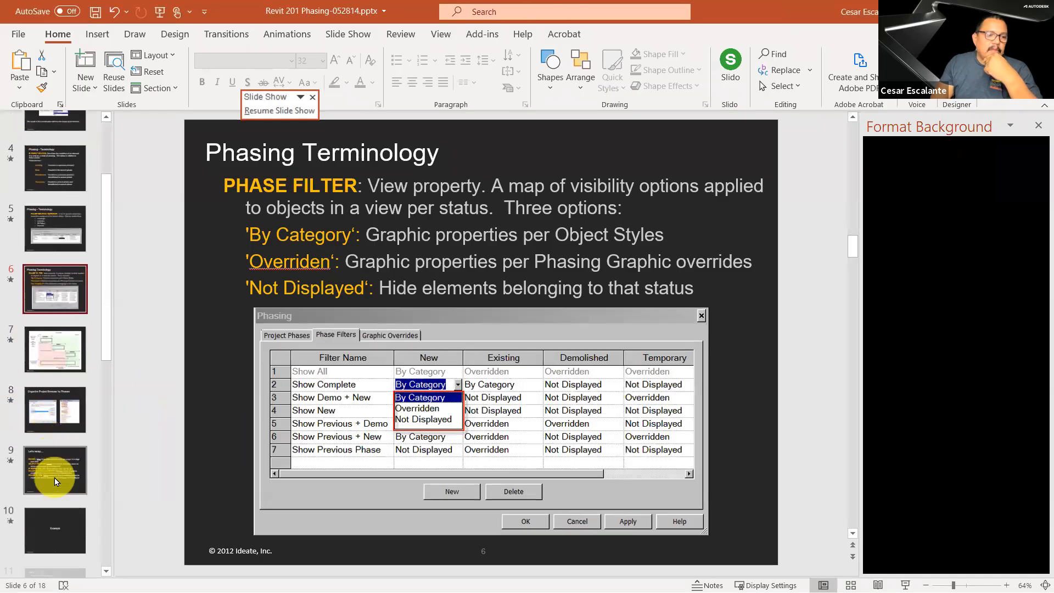
{"action": "left_click", "coordinate": [63, 355]}
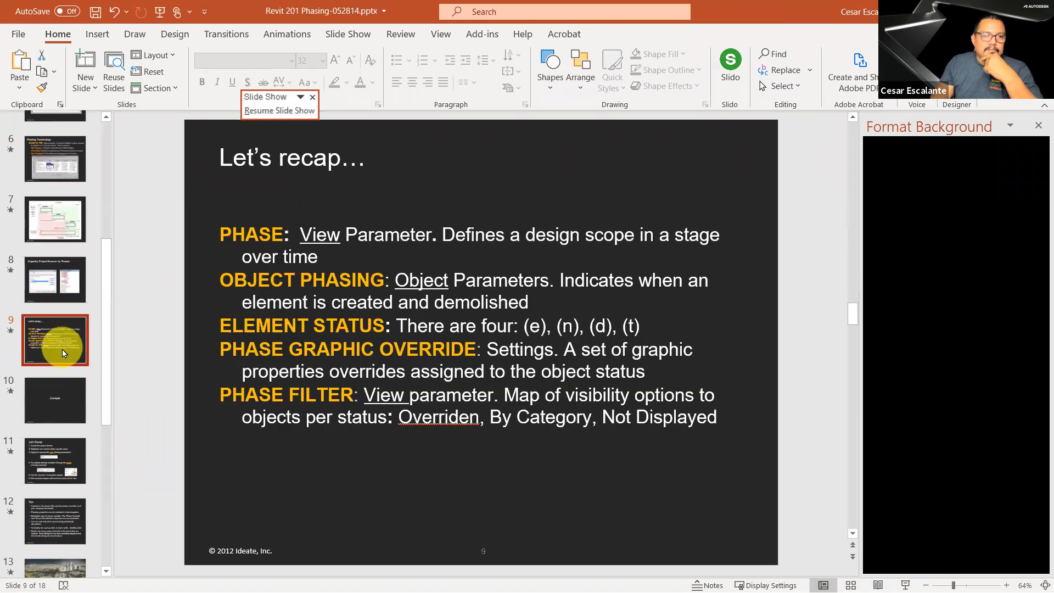
{"action": "scroll", "coordinate": [65, 386], "scroll_direction": "down", "scroll_amount": 3}
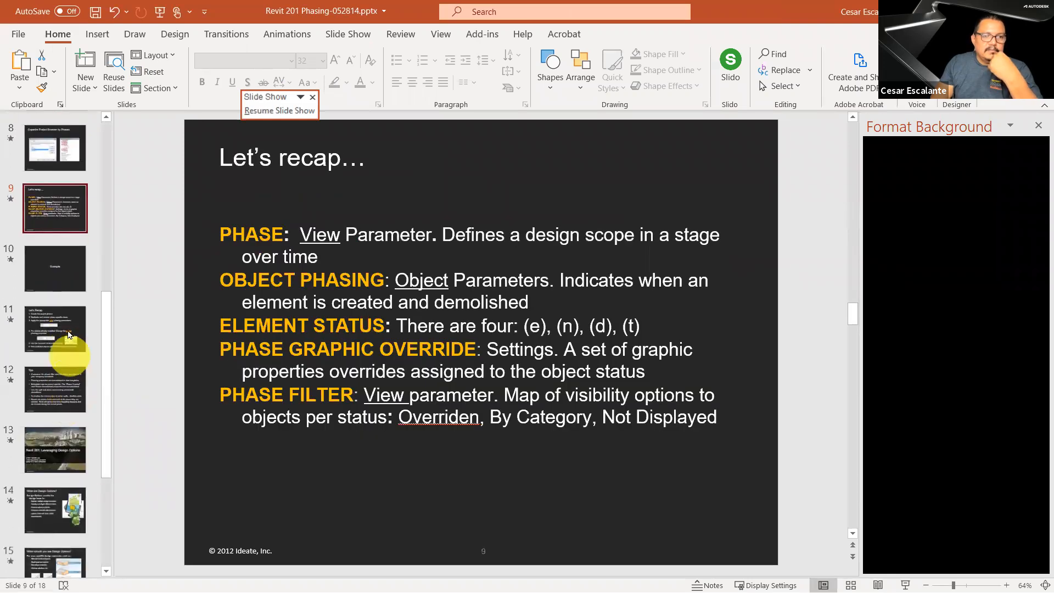
{"action": "left_click", "coordinate": [907, 585]}
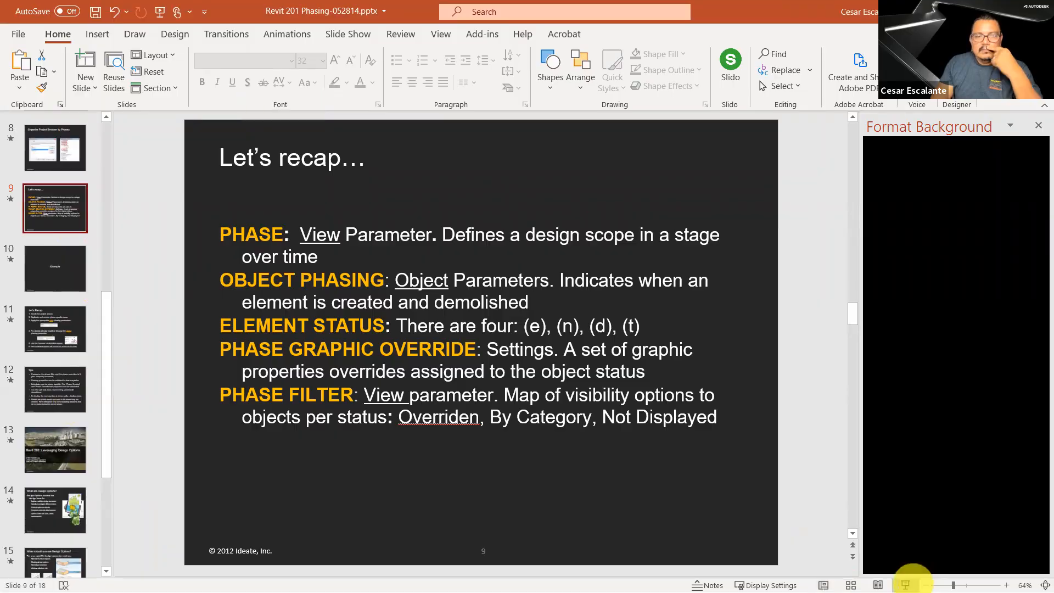
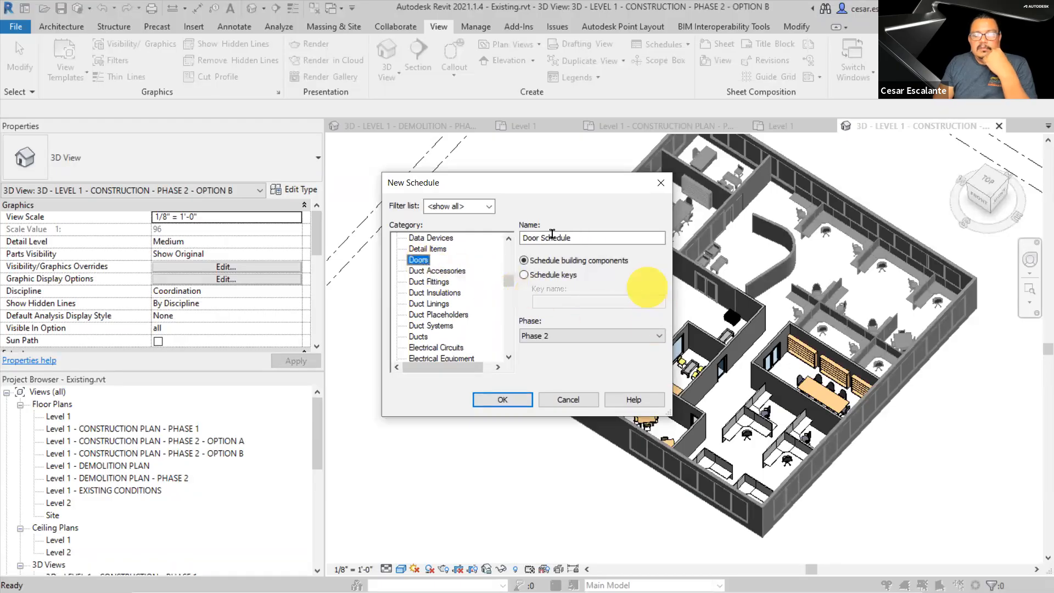
Create the Door Schedule for building components with its phase set to Phase 1
{"action": "left_click", "coordinate": [562, 336]}
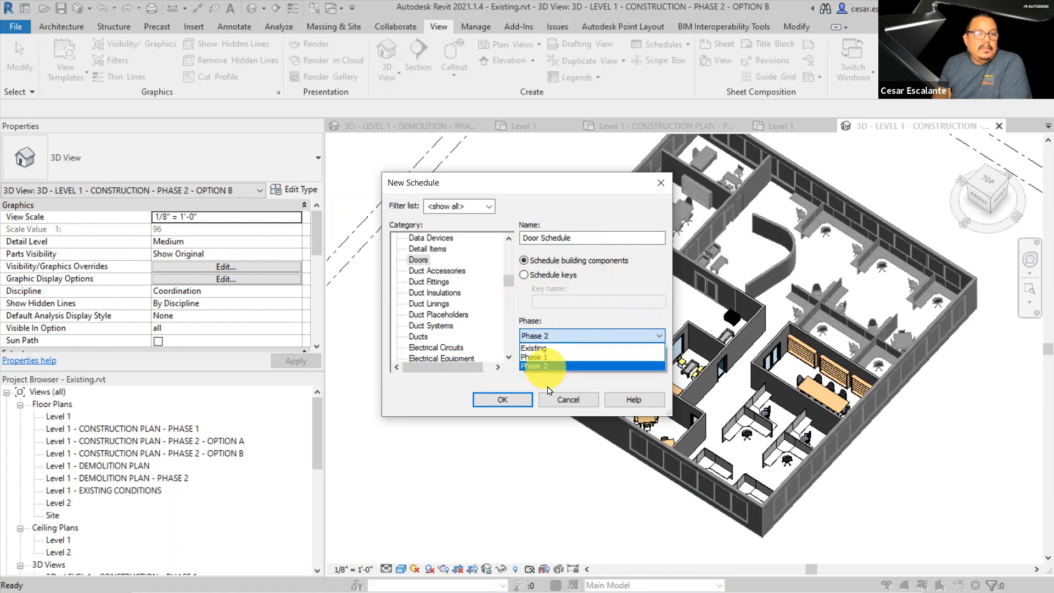
{"action": "left_click", "coordinate": [535, 356]}
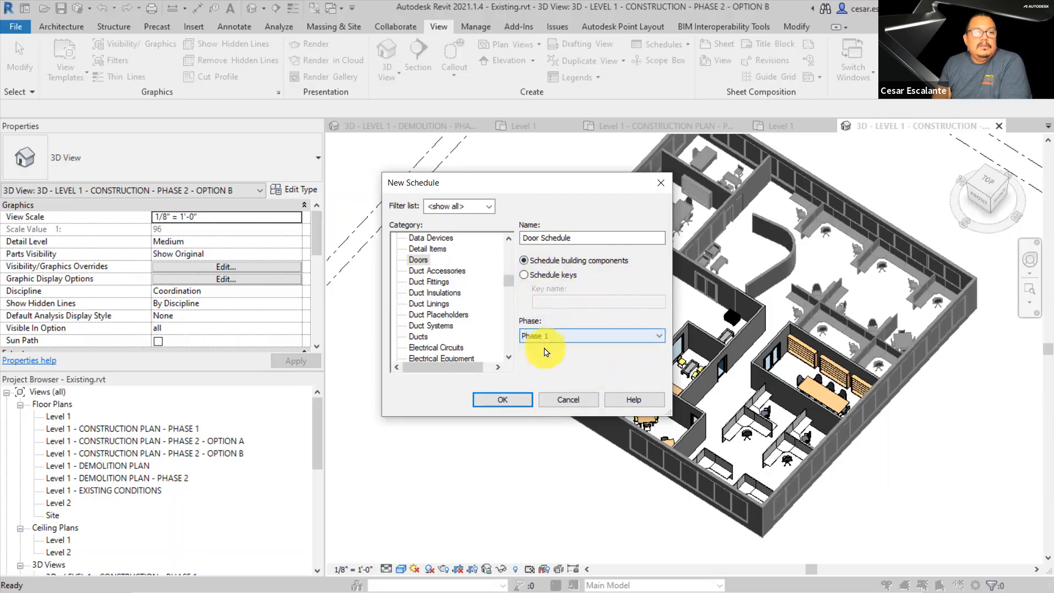
{"action": "left_click", "coordinate": [516, 405]}
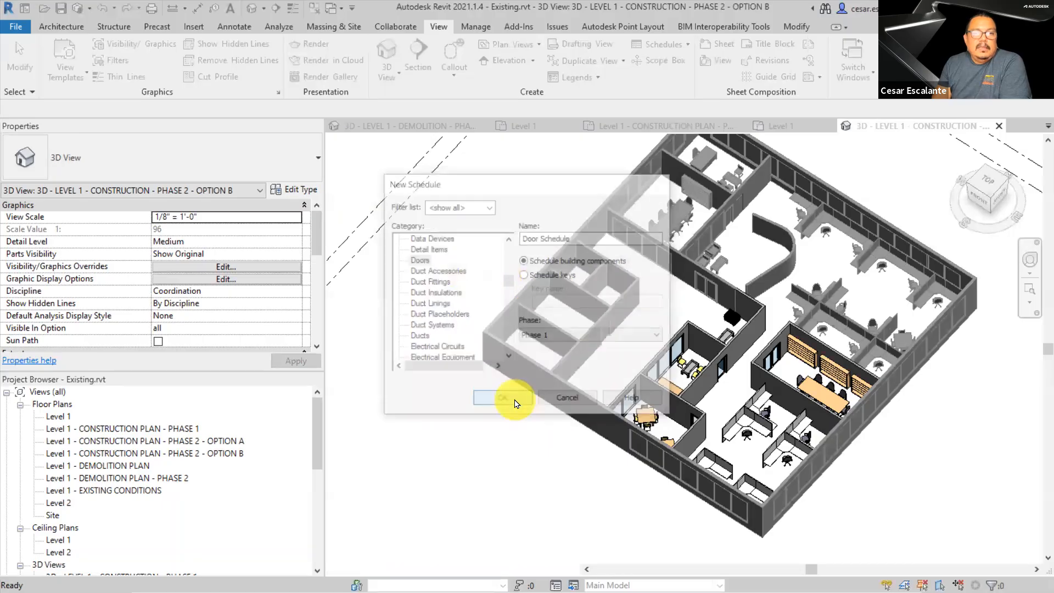
Add the Family and Type, Width and Height fields to the door schedule and generate it
{"action": "left_click_drag", "start_coordinate": [675, 184], "coordinate": [674, 206]}
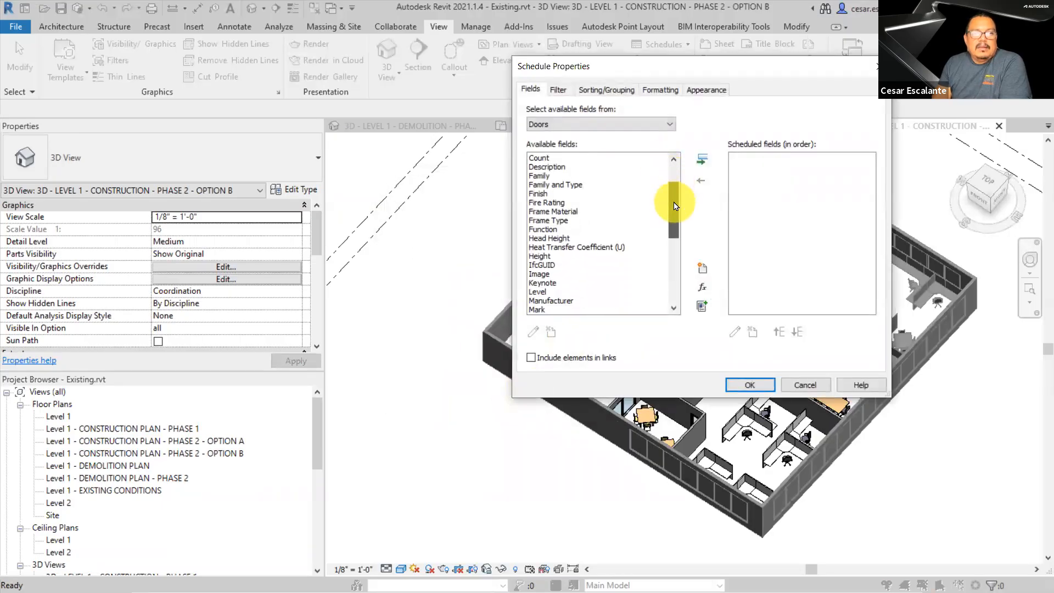
{"action": "left_click", "coordinate": [571, 185]}
{"action": "left_click", "coordinate": [702, 160]}
{"action": "left_click_drag", "start_coordinate": [675, 207], "coordinate": [671, 283]}
{"action": "left_click", "coordinate": [549, 311]}
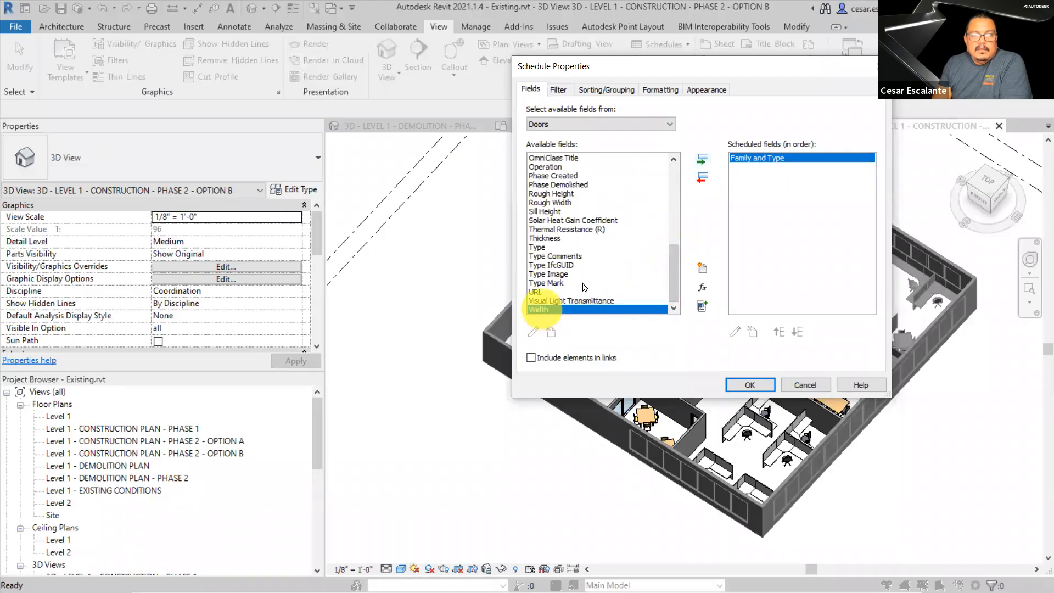
{"action": "left_click", "coordinate": [703, 160]}
{"action": "left_click_drag", "start_coordinate": [677, 273], "coordinate": [676, 232]}
{"action": "left_click", "coordinate": [555, 202]}
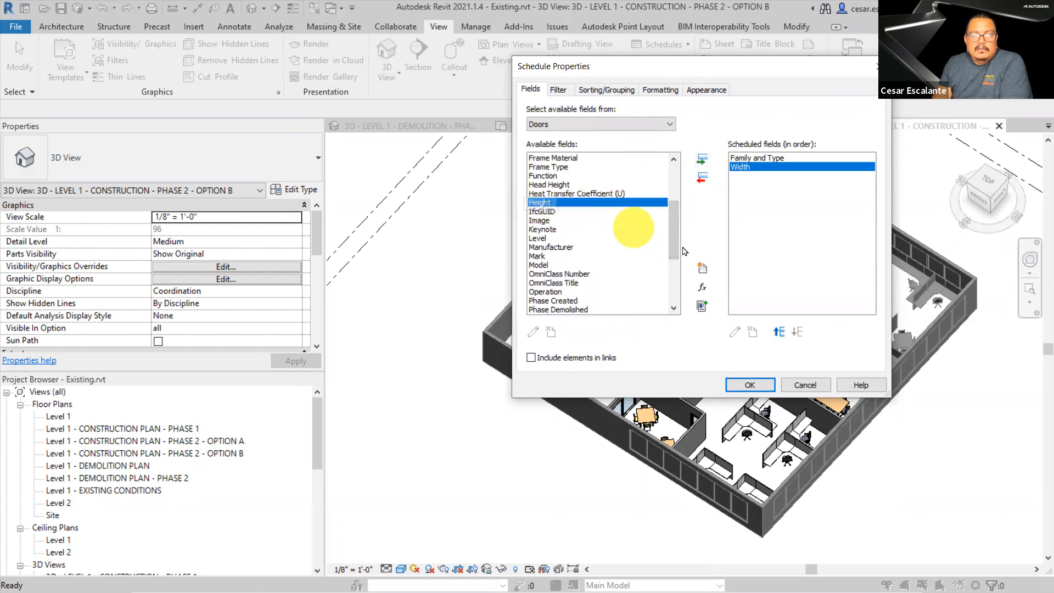
{"action": "left_click", "coordinate": [702, 160]}
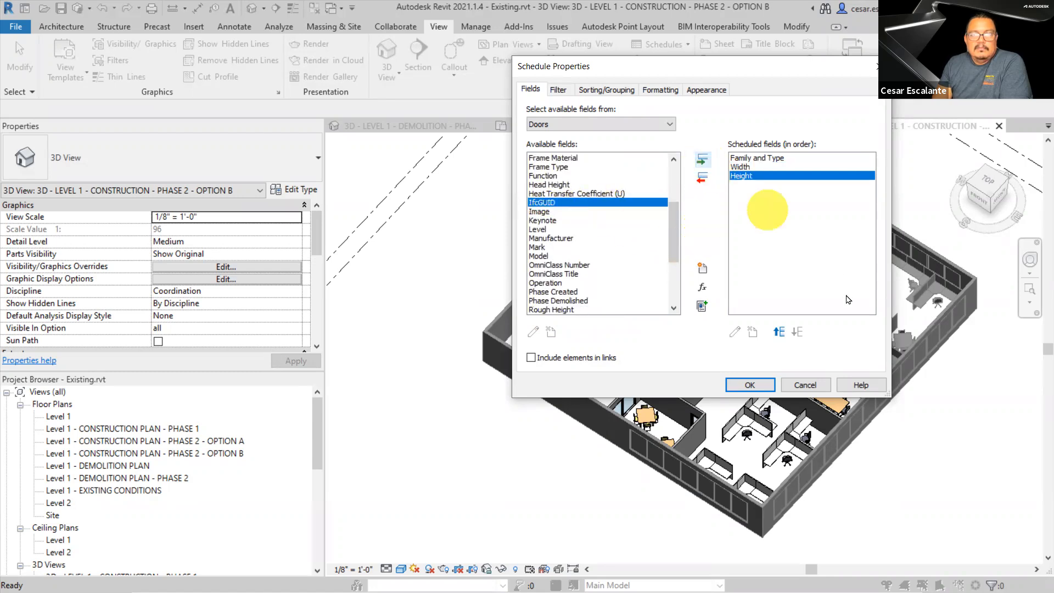
{"action": "left_click", "coordinate": [751, 385]}
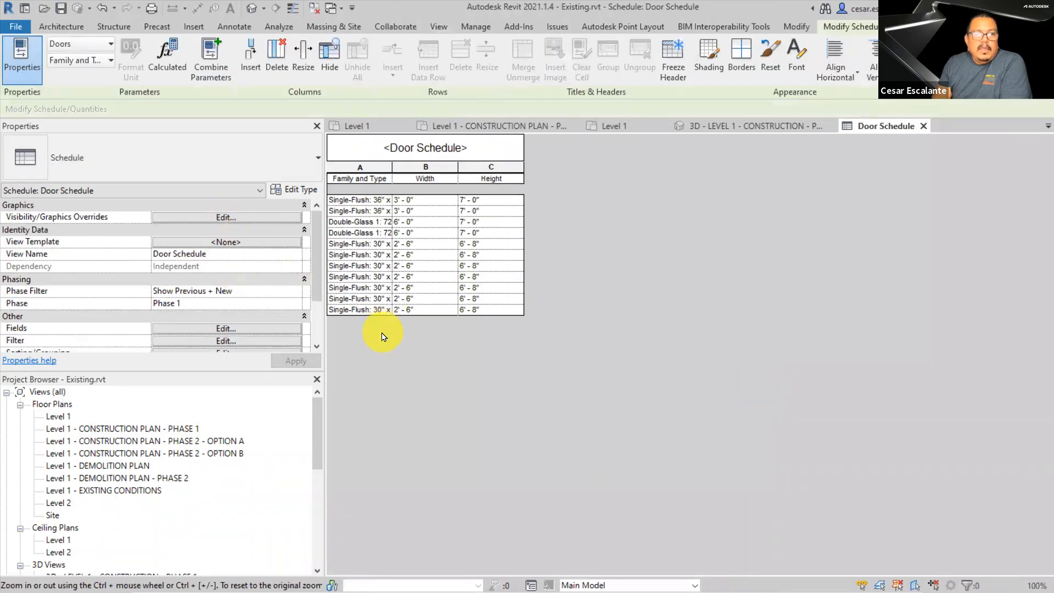
Set the Door Schedule's phase filter to Show New and apply it
{"action": "scroll", "coordinate": [319, 289], "scroll_direction": "down", "scroll_amount": 2}
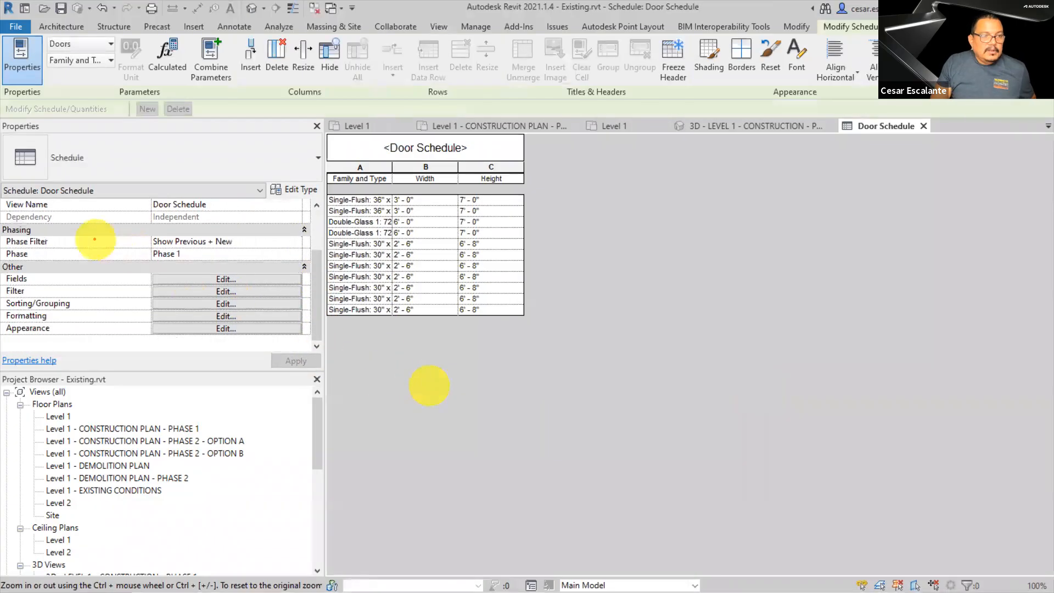
{"action": "left_click_drag", "start_coordinate": [3, 223], "coordinate": [263, 268]}
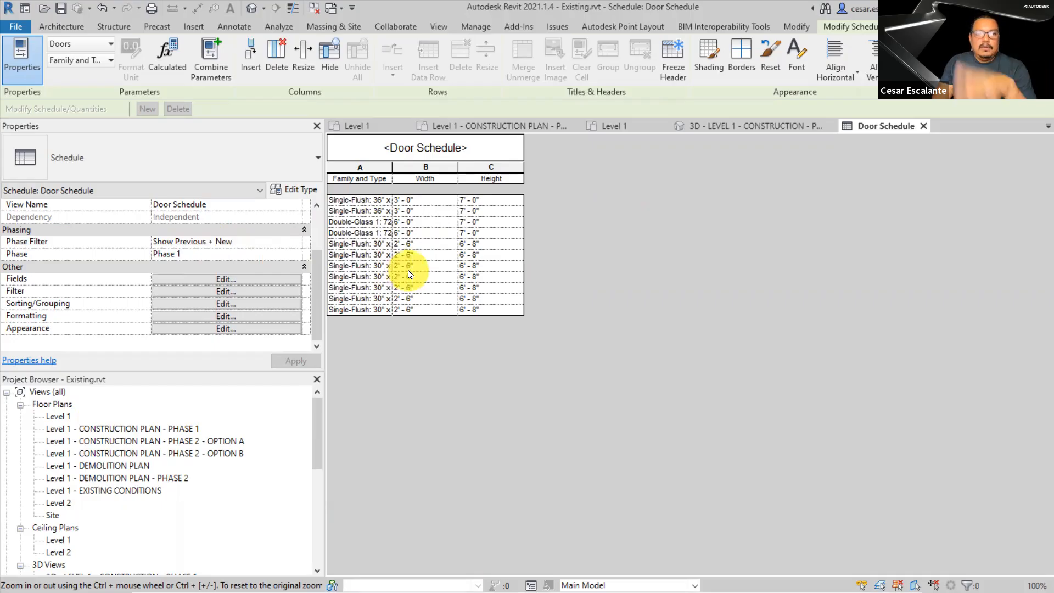
{"action": "left_click", "coordinate": [295, 244]}
{"action": "left_click", "coordinate": [298, 244]}
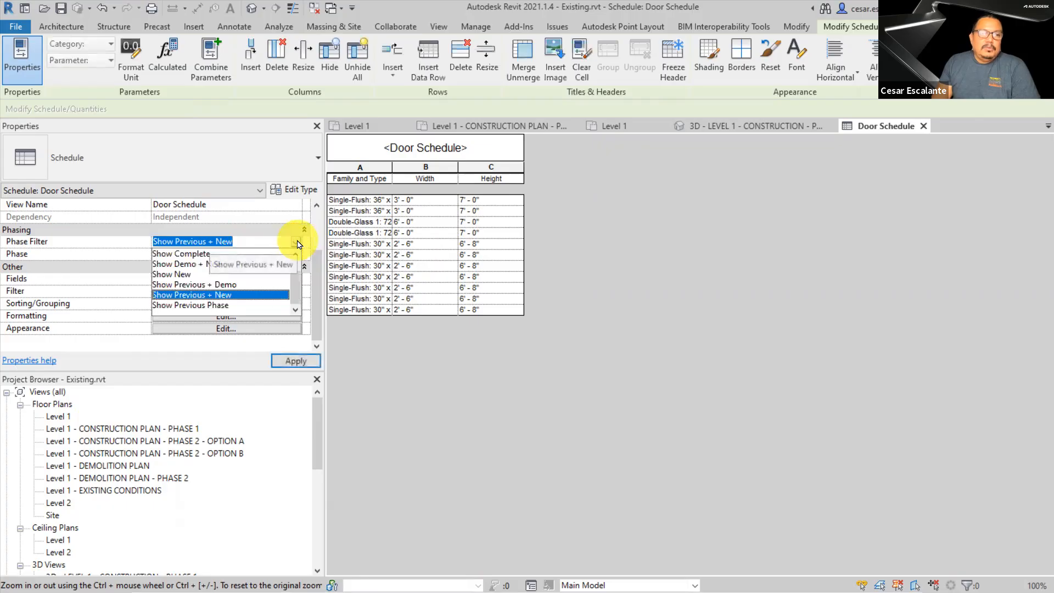
{"action": "left_click", "coordinate": [172, 274]}
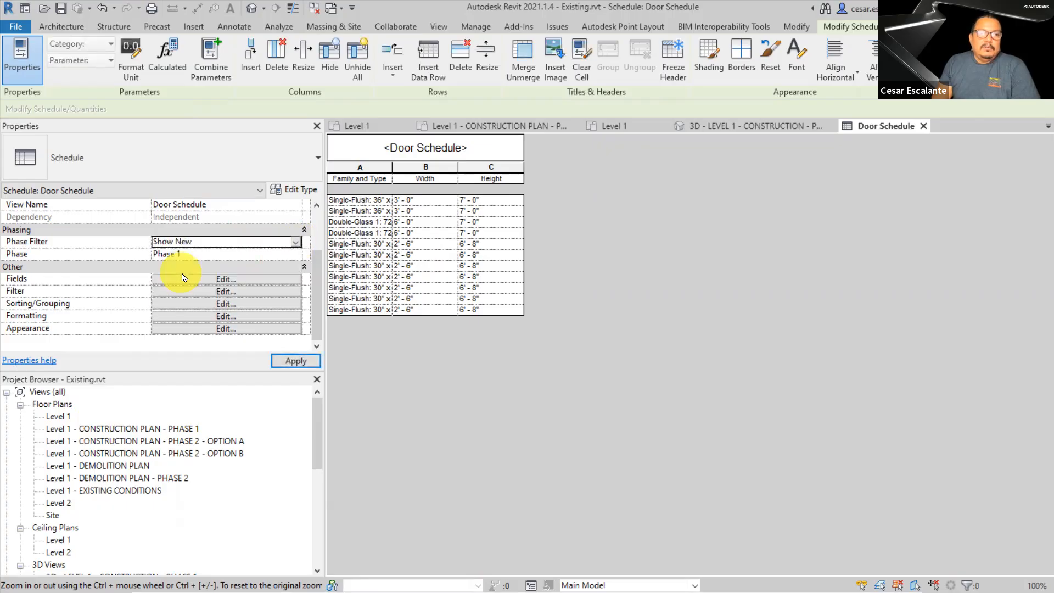
{"action": "left_click", "coordinate": [295, 360]}
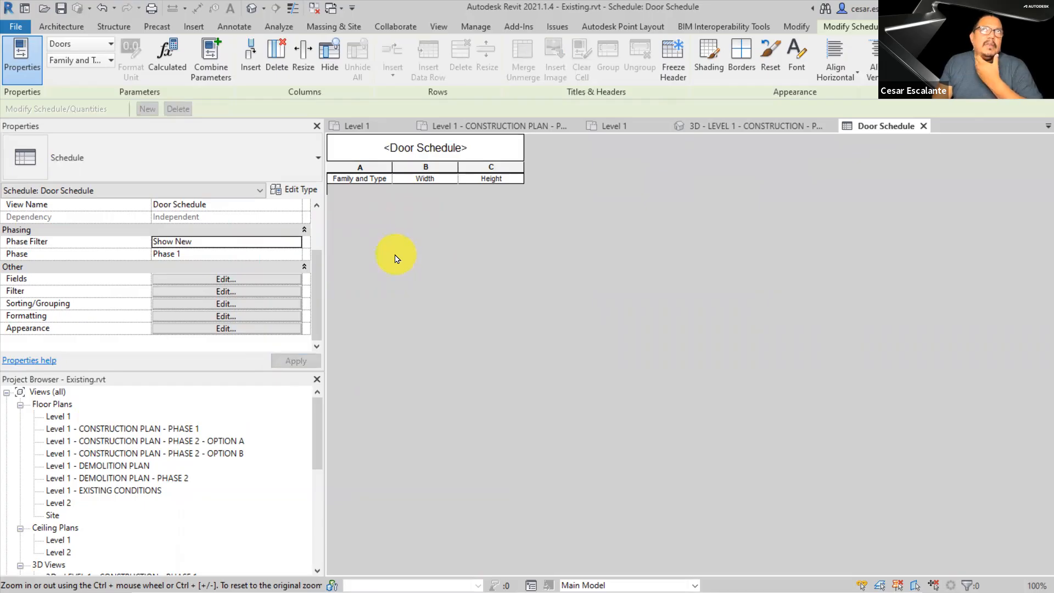
Switch the Door Schedule's phase filter back to Show Previous + New and apply it
{"action": "left_click", "coordinate": [294, 245]}
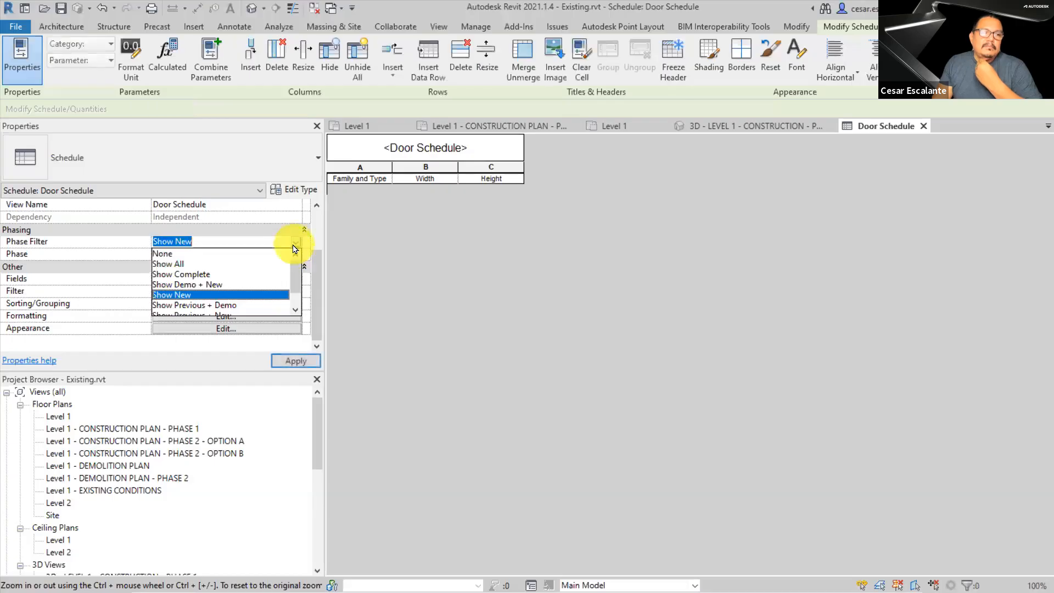
{"action": "scroll", "coordinate": [236, 286], "scroll_direction": "down", "scroll_amount": 1}
{"action": "left_click", "coordinate": [220, 296]}
{"action": "left_click", "coordinate": [287, 360]}
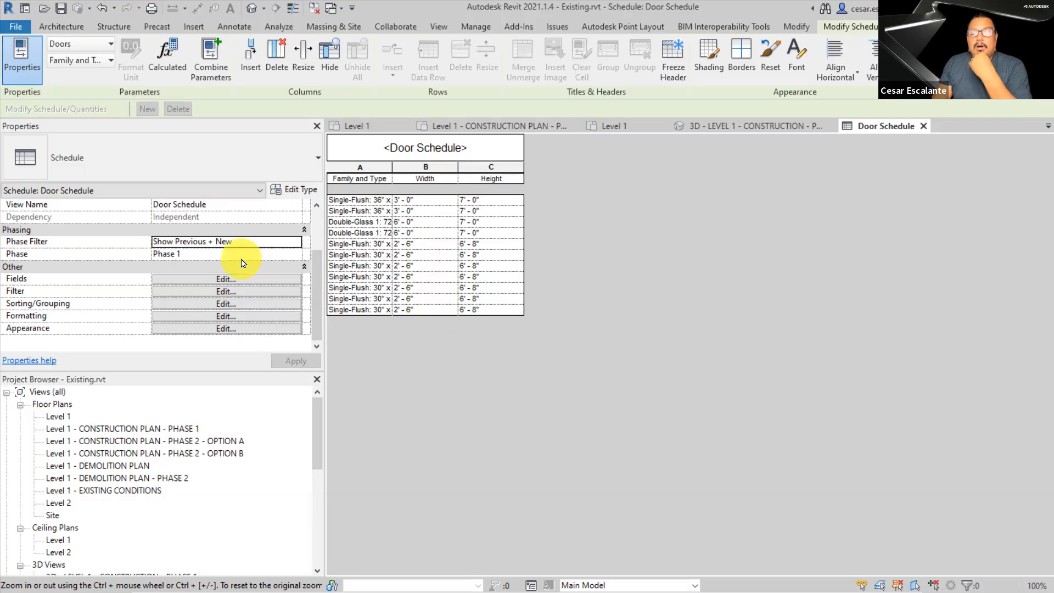
Apply the Show Demo + New phase filter to the Door Schedule
{"action": "left_click", "coordinate": [297, 241]}
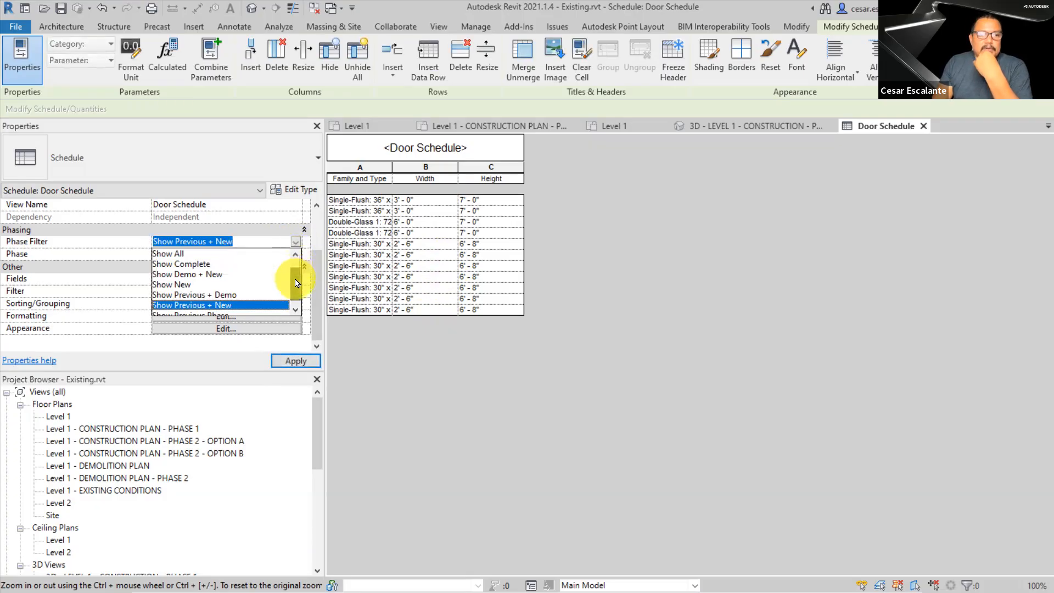
{"action": "left_click_drag", "start_coordinate": [296, 283], "coordinate": [296, 288]}
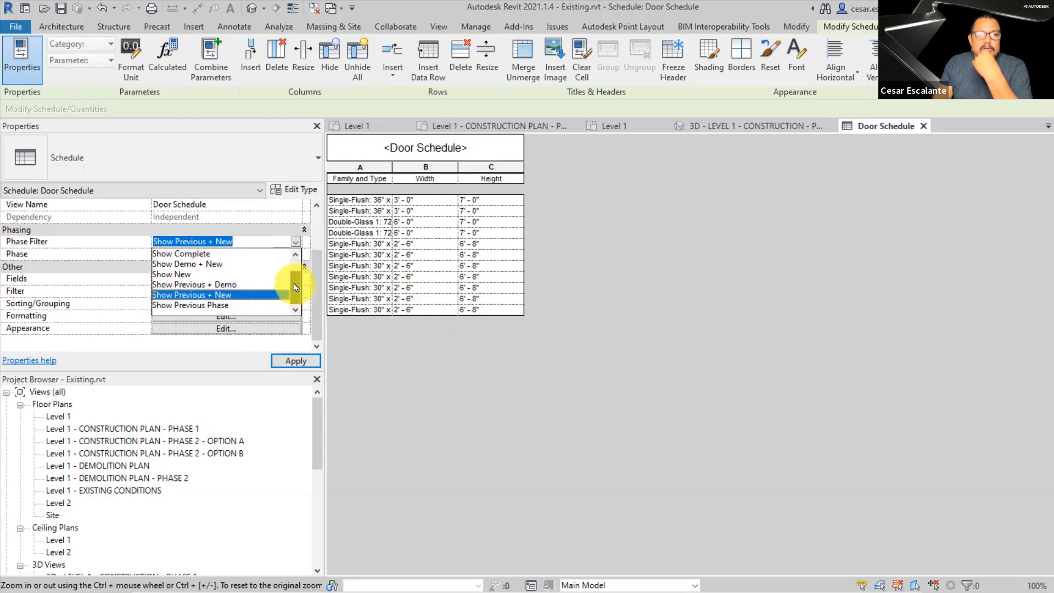
{"action": "left_click", "coordinate": [190, 264]}
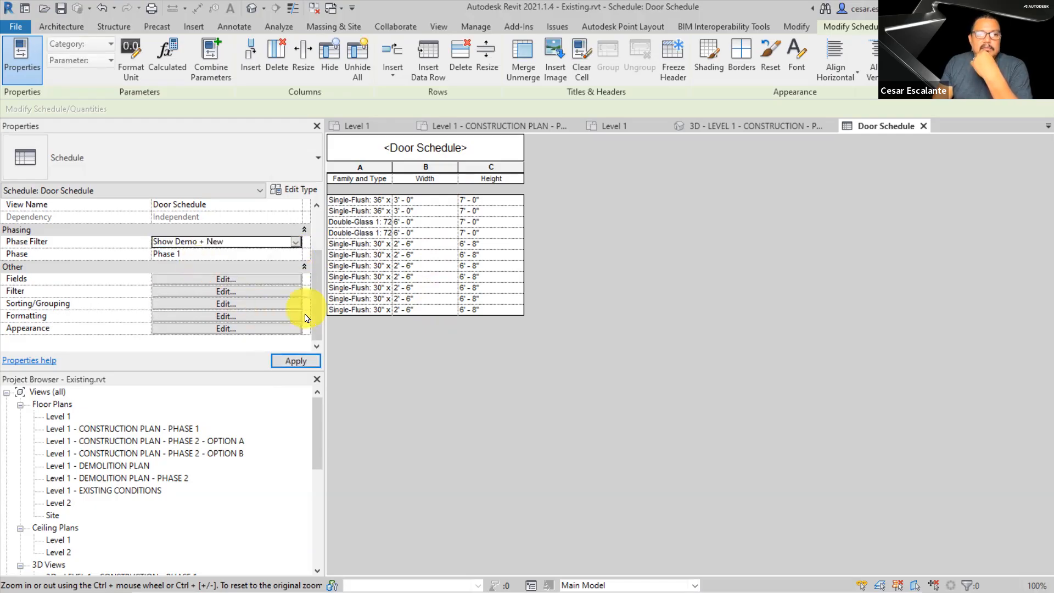
{"action": "left_click", "coordinate": [297, 360]}
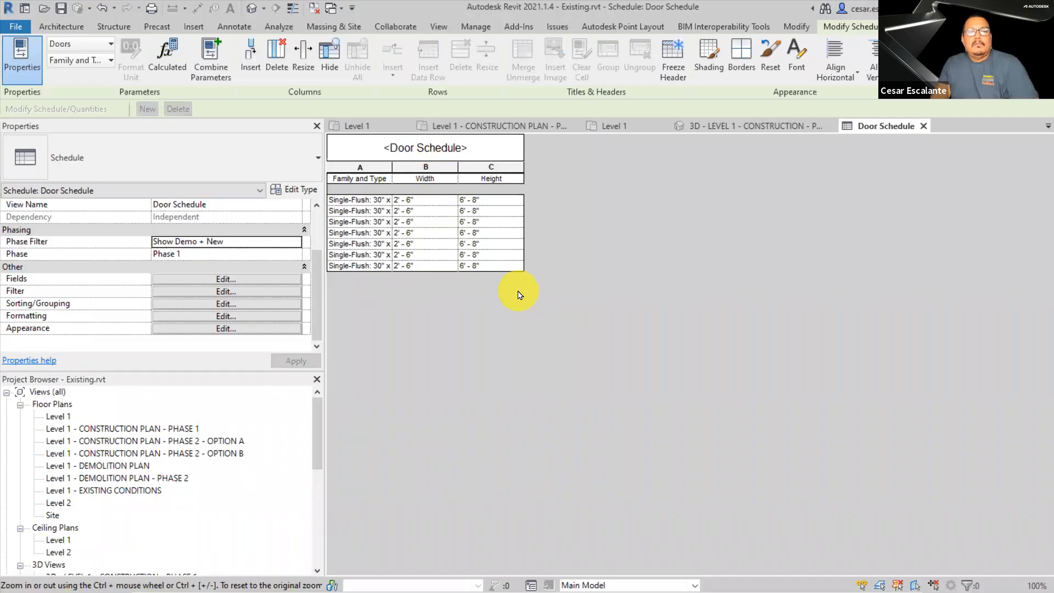
{"action": "left_click", "coordinate": [297, 242]}
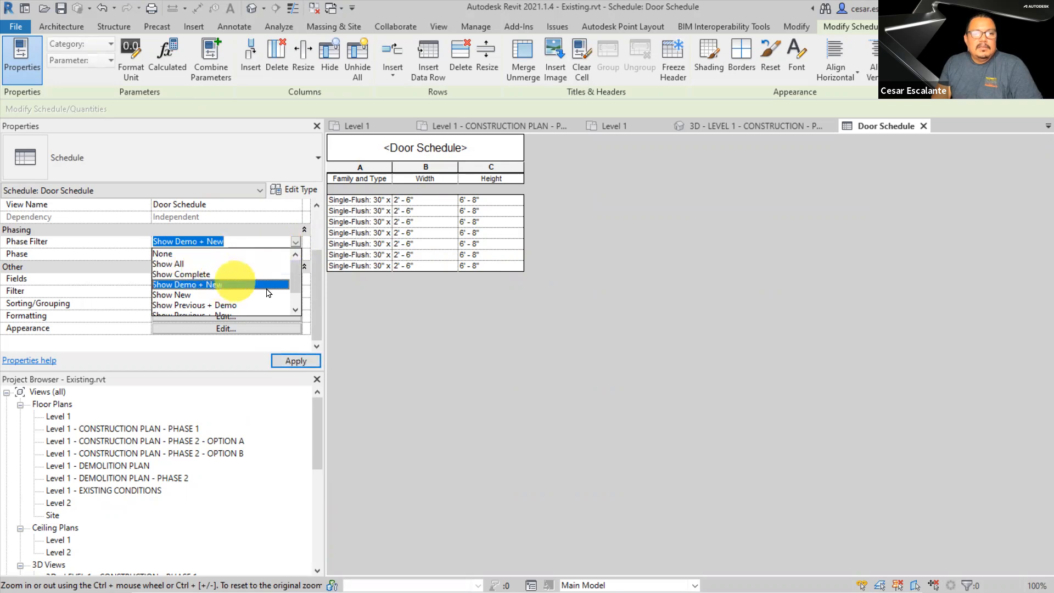
{"action": "left_click", "coordinate": [222, 284]}
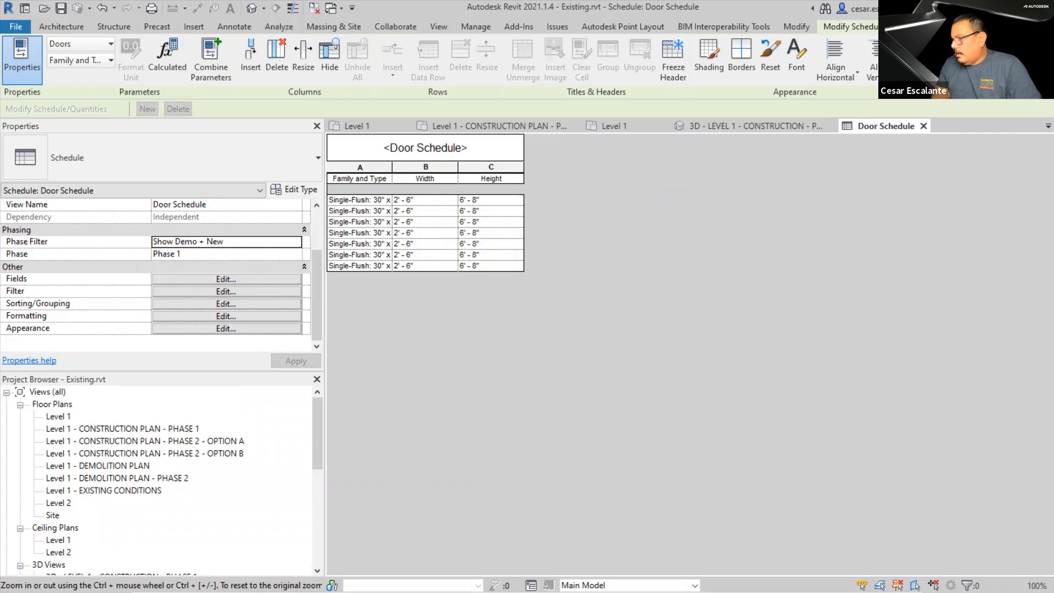
Switch to the PowerPoint slide show and reveal further phasing tips on the Tips slide
{"action": "key", "text": "alt+Tab"}
{"action": "left_click", "coordinate": [422, 348]}
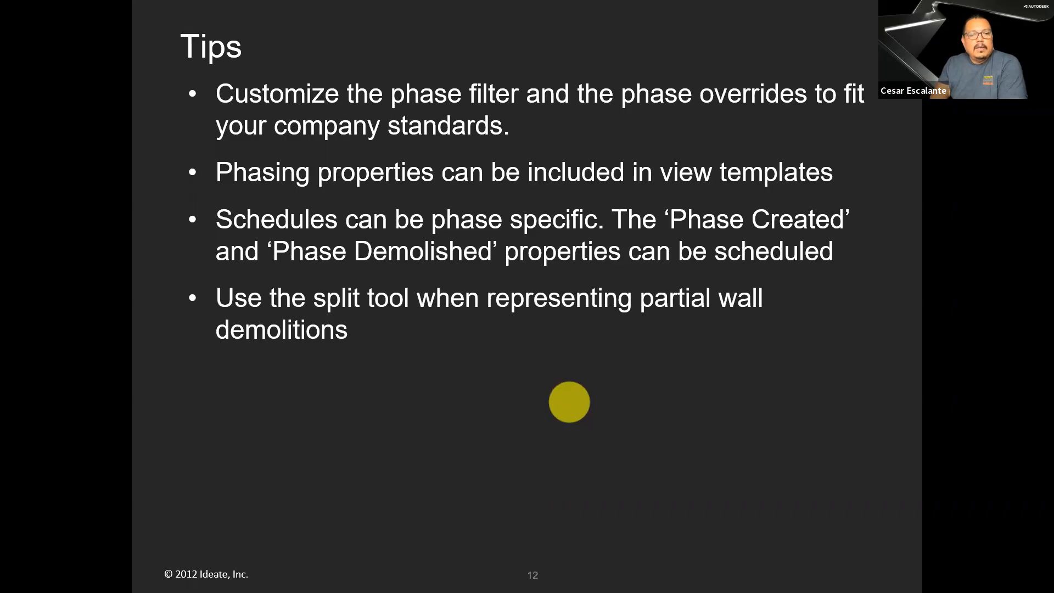
{"action": "left_click", "coordinate": [570, 402]}
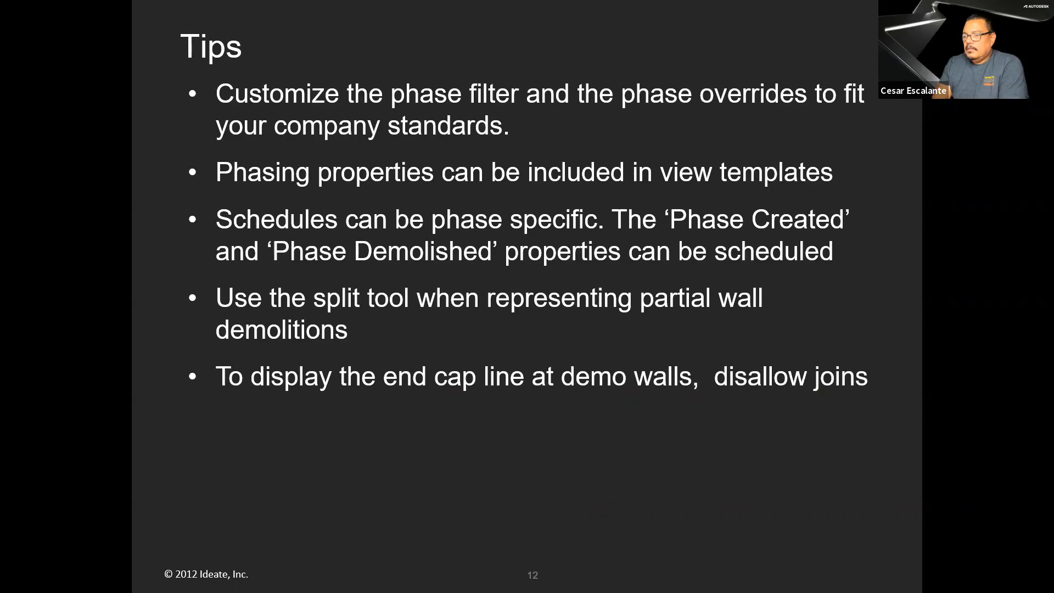
Return to Revit and close the Door Schedule view
{"action": "key", "text": "alt+Tab"}
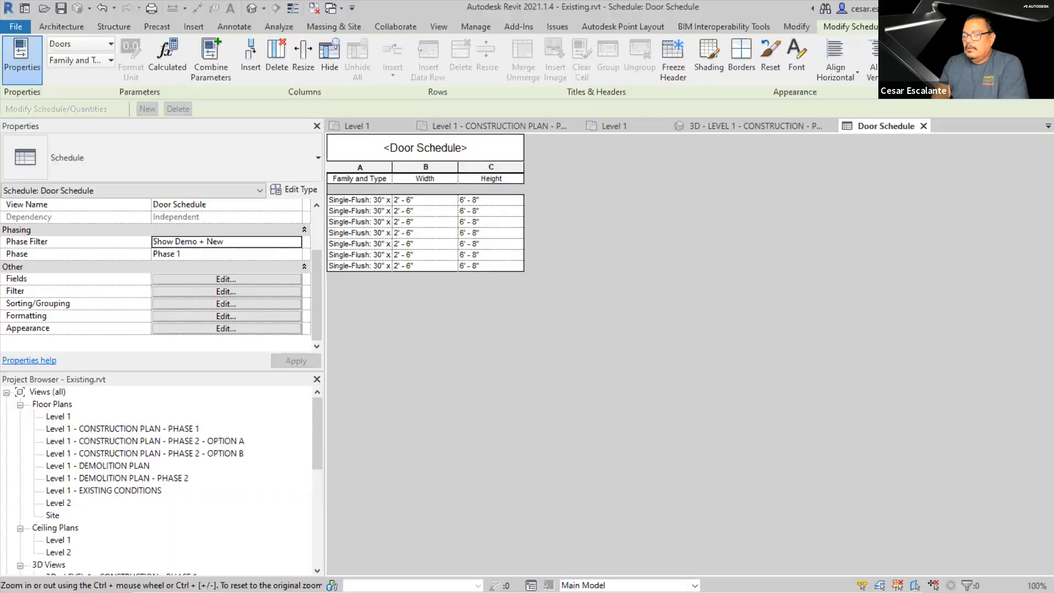
{"action": "left_click", "coordinate": [924, 126]}
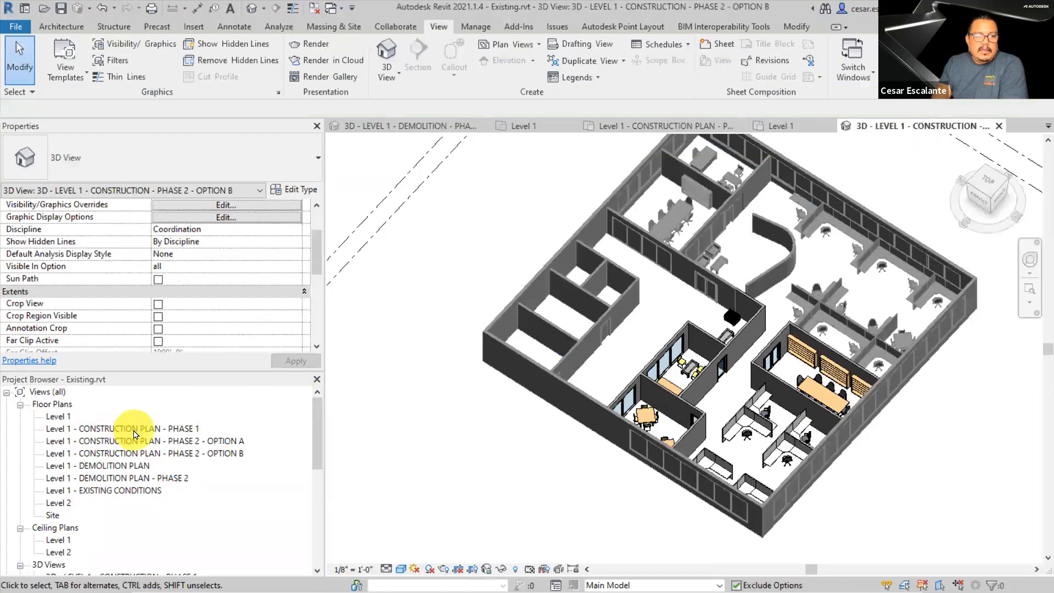
In the Level 1 - DEMOLITION PLAN view, disallow the join at the demolished vertical wall's end where it meets the existing horizontal wall
{"action": "double_click", "coordinate": [135, 430]}
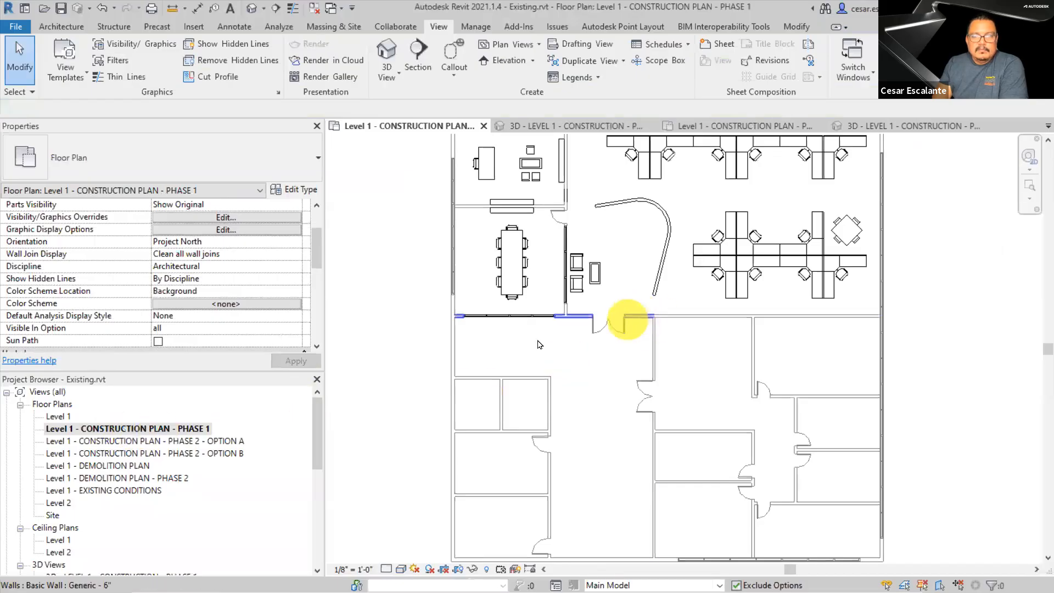
{"action": "double_click", "coordinate": [129, 466]}
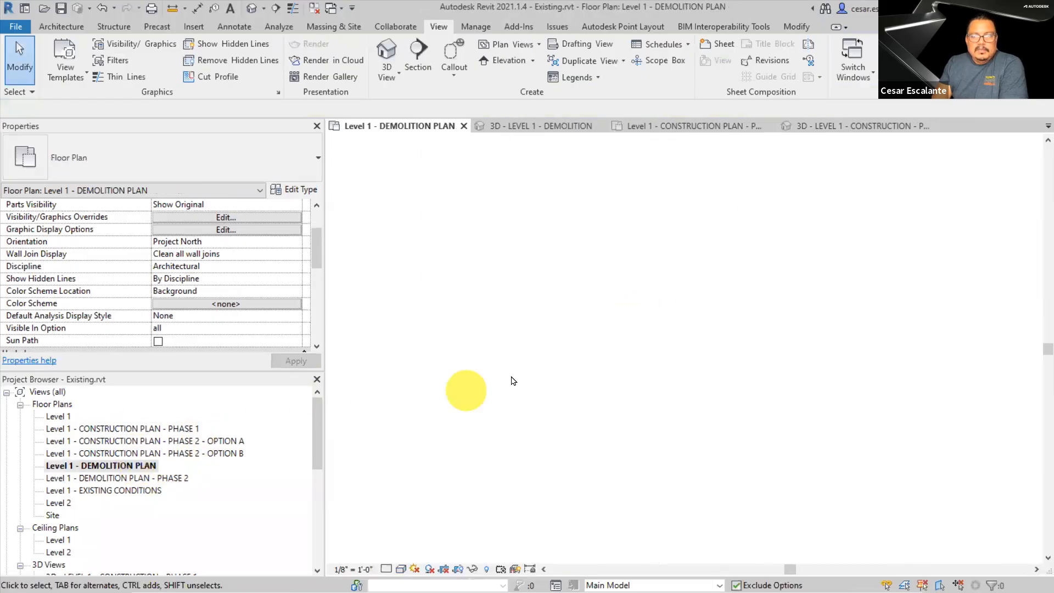
{"action": "scroll", "coordinate": [709, 387], "scroll_direction": "up", "scroll_amount": 5}
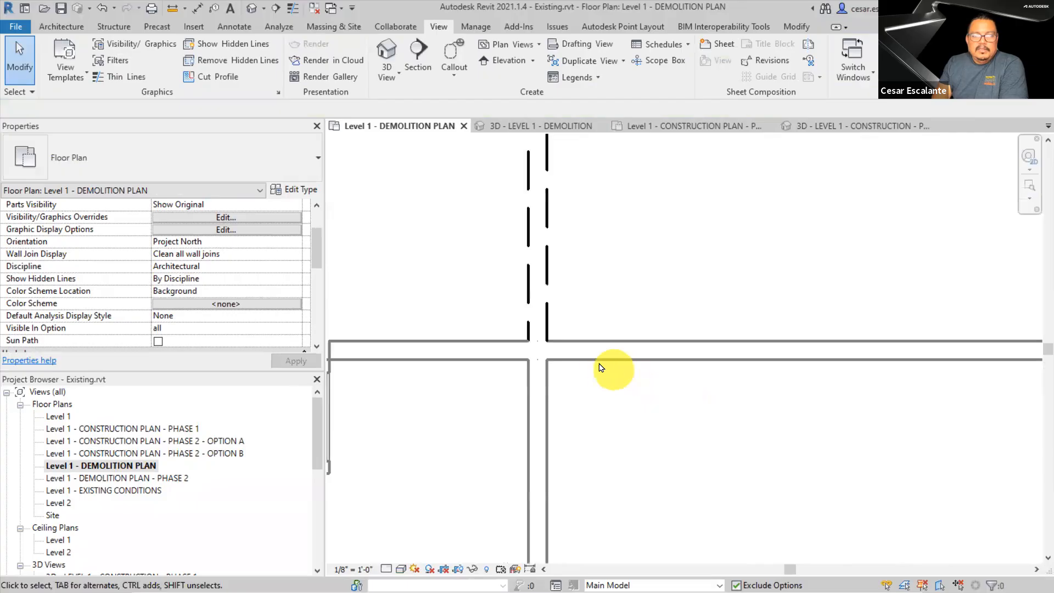
{"action": "scroll", "coordinate": [615, 393], "scroll_direction": "up", "scroll_amount": 3}
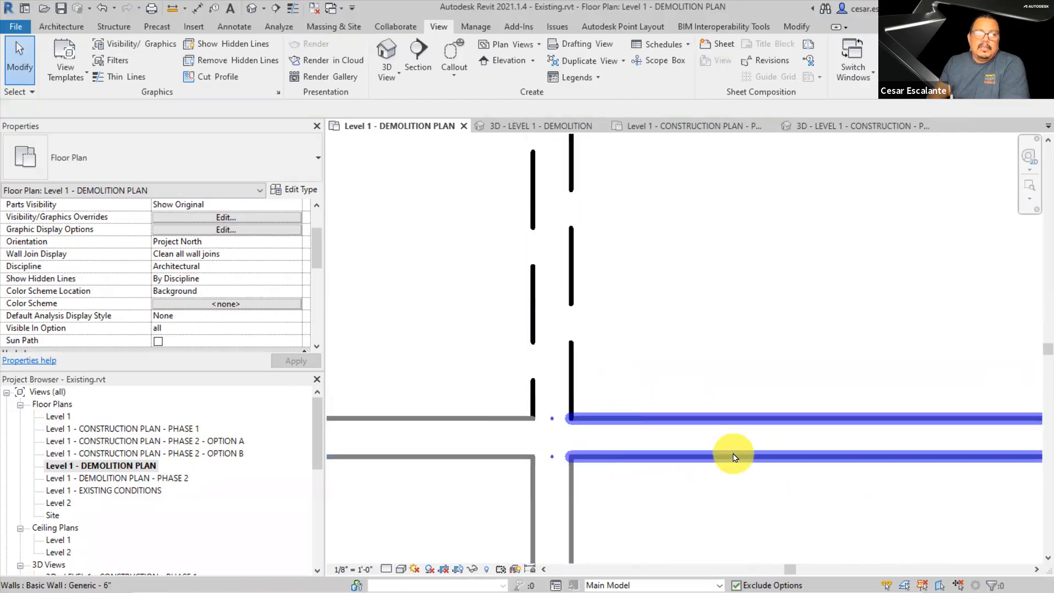
{"action": "left_click", "coordinate": [569, 376]}
{"action": "scroll", "coordinate": [655, 489], "scroll_direction": "up", "scroll_amount": 3}
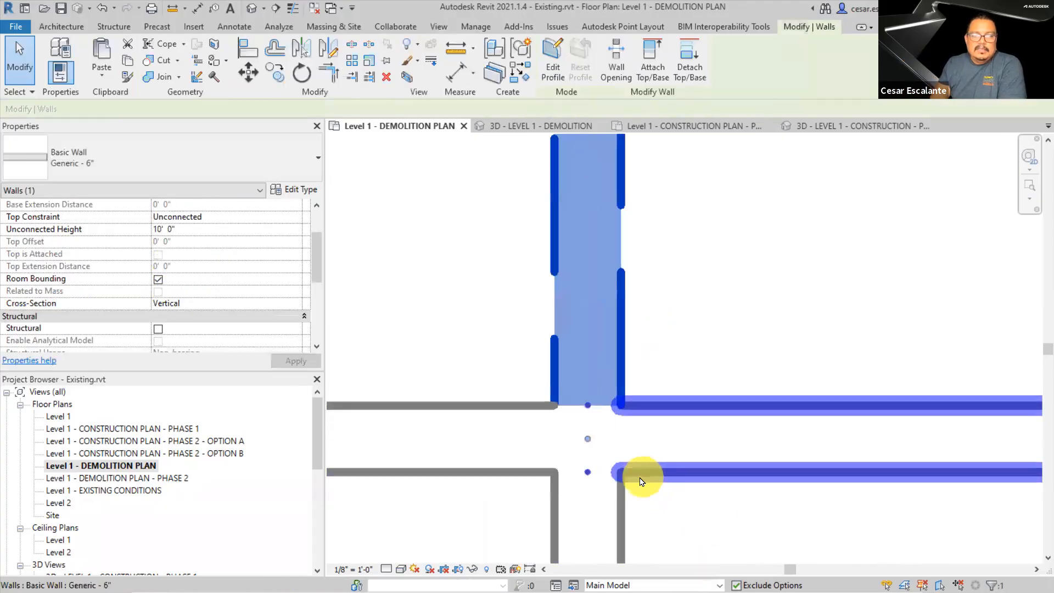
{"action": "scroll", "coordinate": [610, 464], "scroll_direction": "up", "scroll_amount": 2}
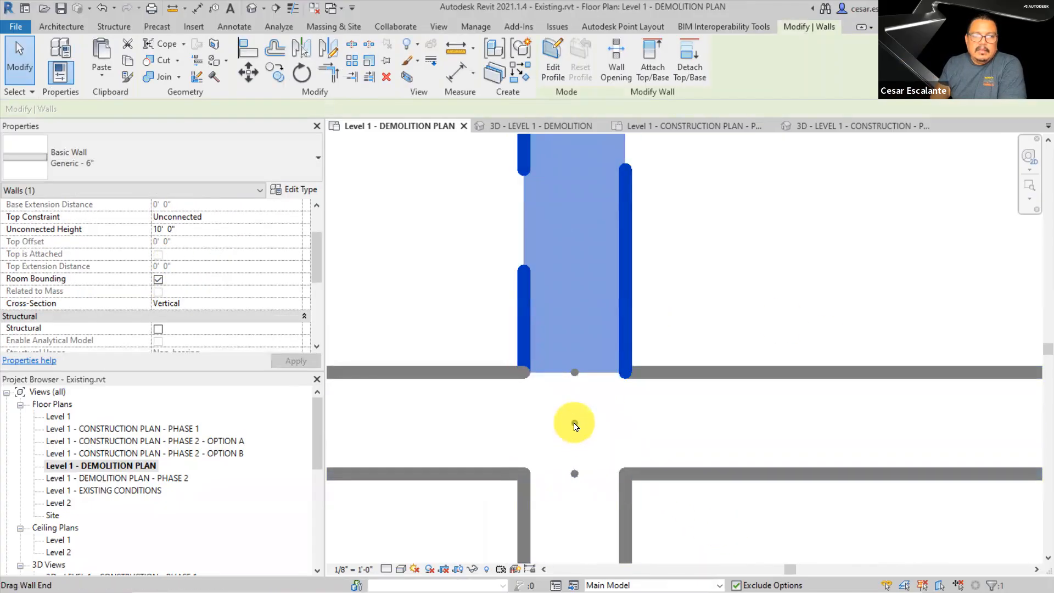
{"action": "right_click", "coordinate": [575, 425]}
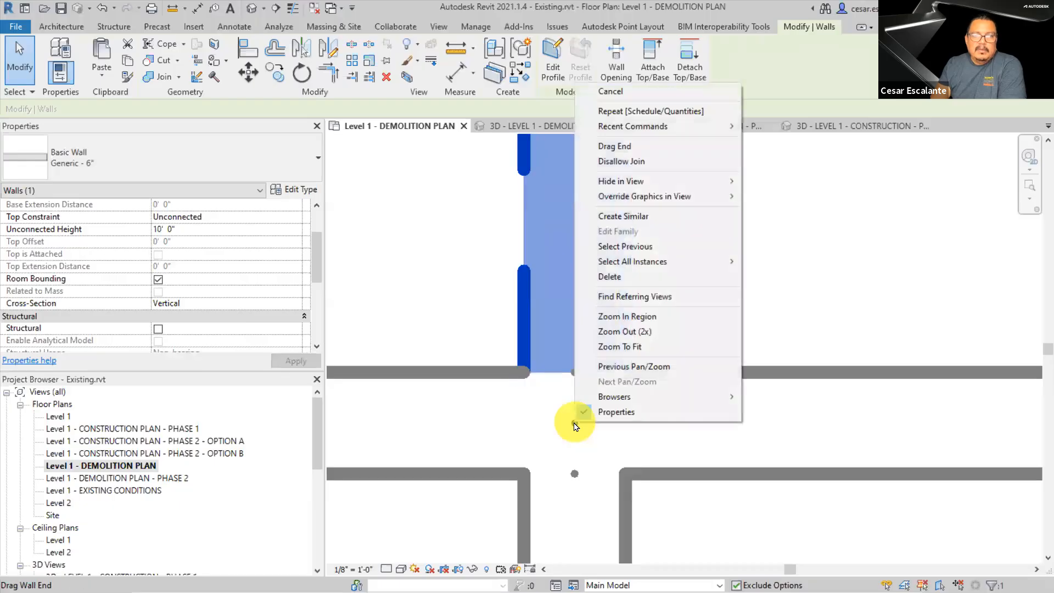
{"action": "left_click", "coordinate": [637, 169]}
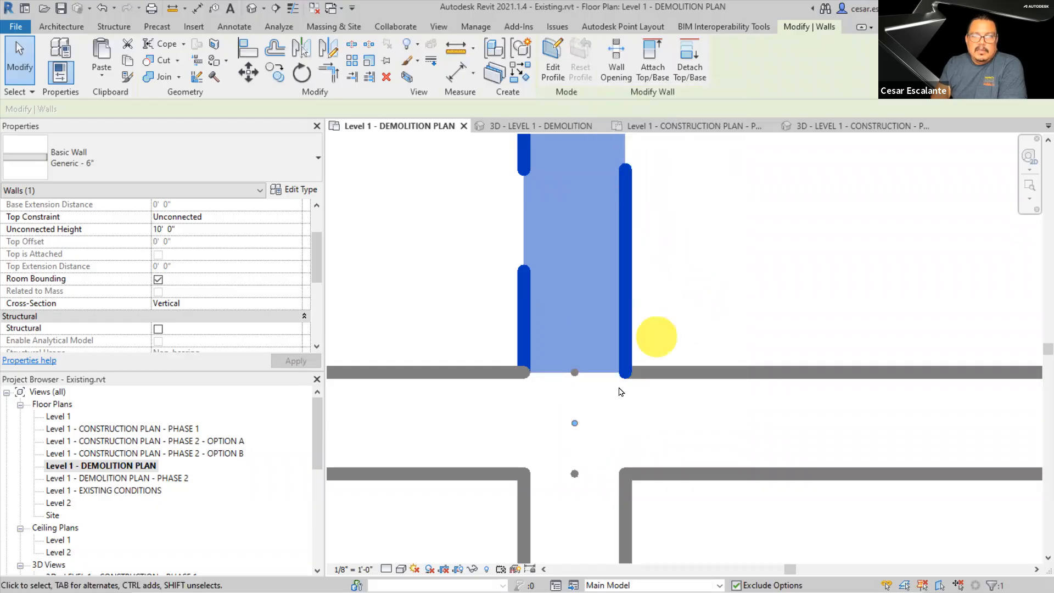
Pull the demolished wall's end back to the near face of the existing horizontal wall to display its end cap line
{"action": "left_click", "coordinate": [575, 424]}
{"action": "left_click_drag", "start_coordinate": [575, 423], "coordinate": [574, 364]}
{"action": "left_click", "coordinate": [731, 316]}
{"action": "scroll", "coordinate": [741, 321], "scroll_direction": "down", "scroll_amount": 2}
{"action": "scroll", "coordinate": [720, 315], "scroll_direction": "up", "scroll_amount": 3}
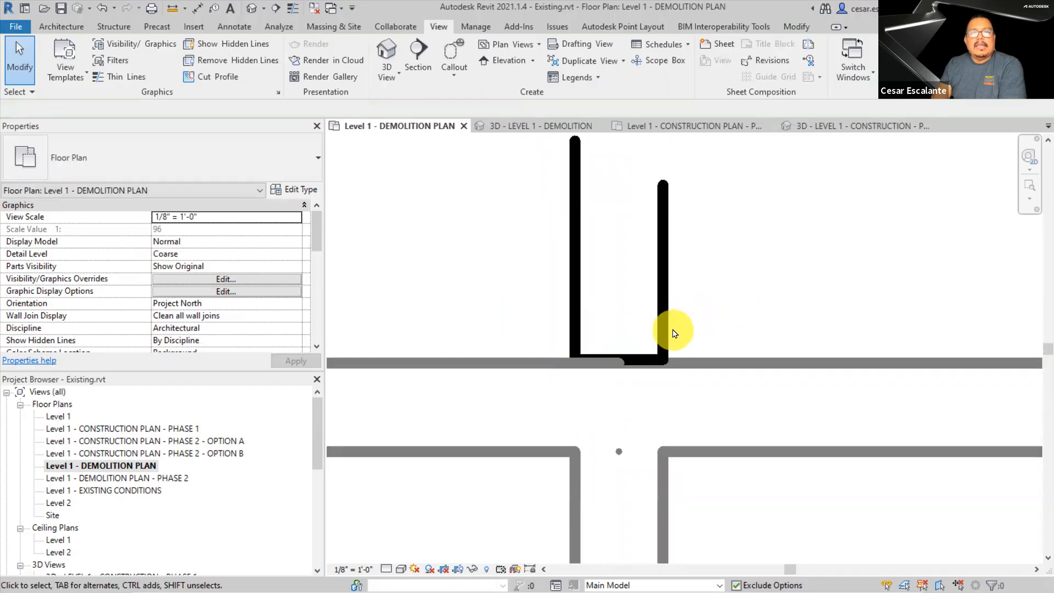
{"action": "left_click", "coordinate": [625, 360]}
{"action": "scroll", "coordinate": [793, 308], "scroll_direction": "down", "scroll_amount": 2}
{"action": "middle_click_drag", "start_coordinate": [793, 308], "coordinate": [582, 409]}
{"action": "scroll", "coordinate": [582, 409], "scroll_direction": "down", "scroll_amount": 2}
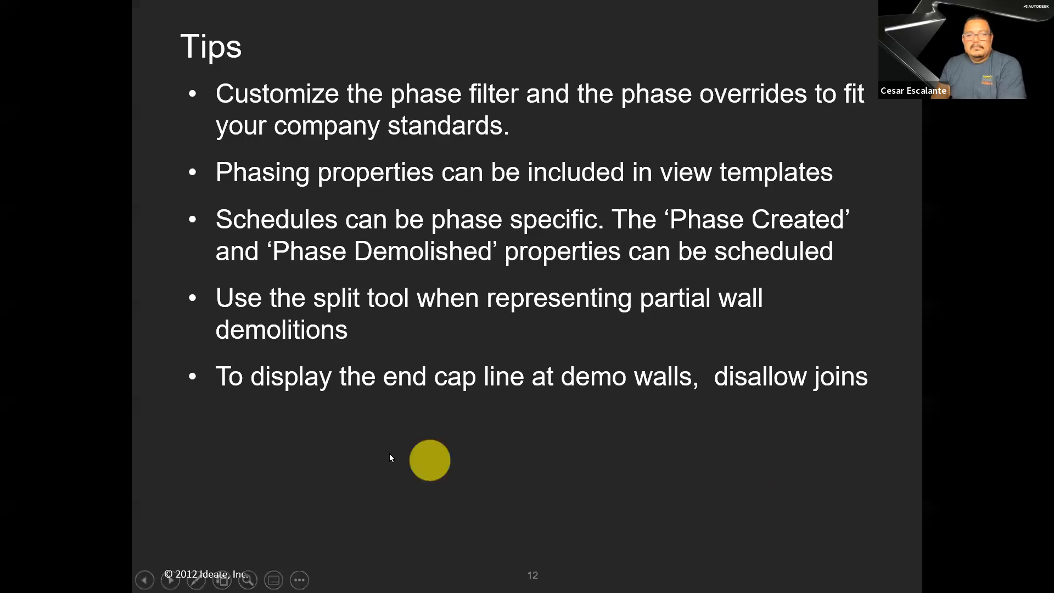
Switch to the PowerPoint Tips slide, reveal the tip about phase-aware rooms, and return to Revit
{"action": "left_click", "coordinate": [418, 462]}
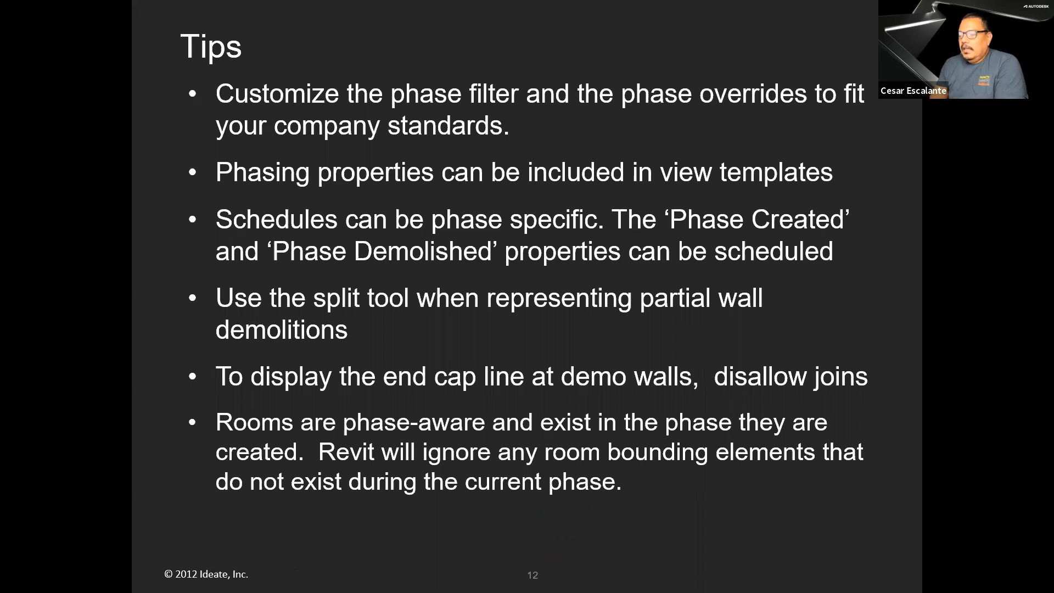
{"action": "key", "text": "alt+Tab"}
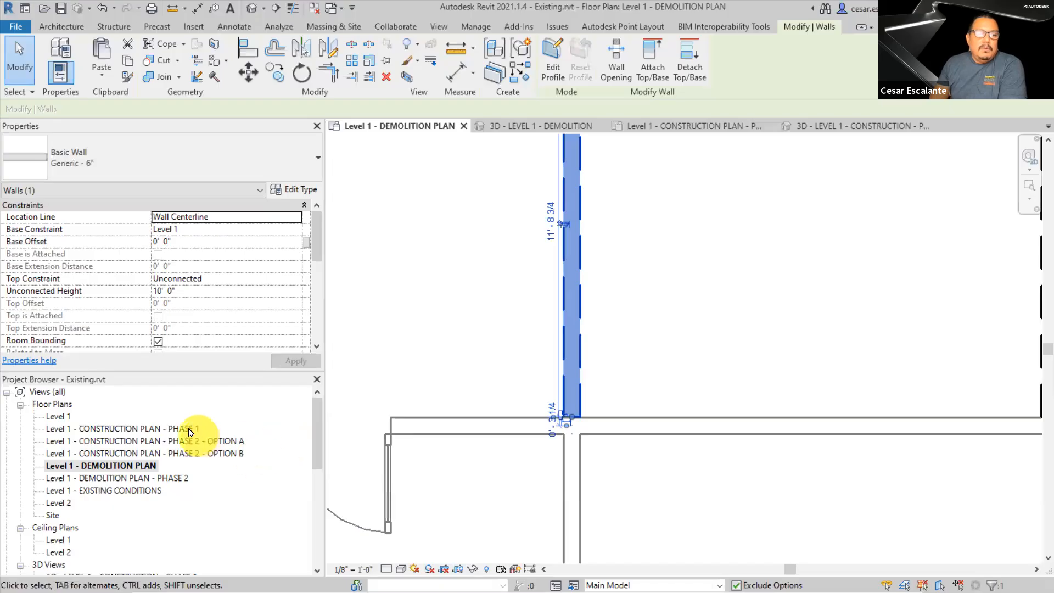
View the Level 1 - DEMOLITION PLAN - PHASE 2 floor plan, followed by the whole Level 1 - CONSTRUCTION PLAN - PHASE 1 floor plan
{"action": "double_click", "coordinate": [147, 478]}
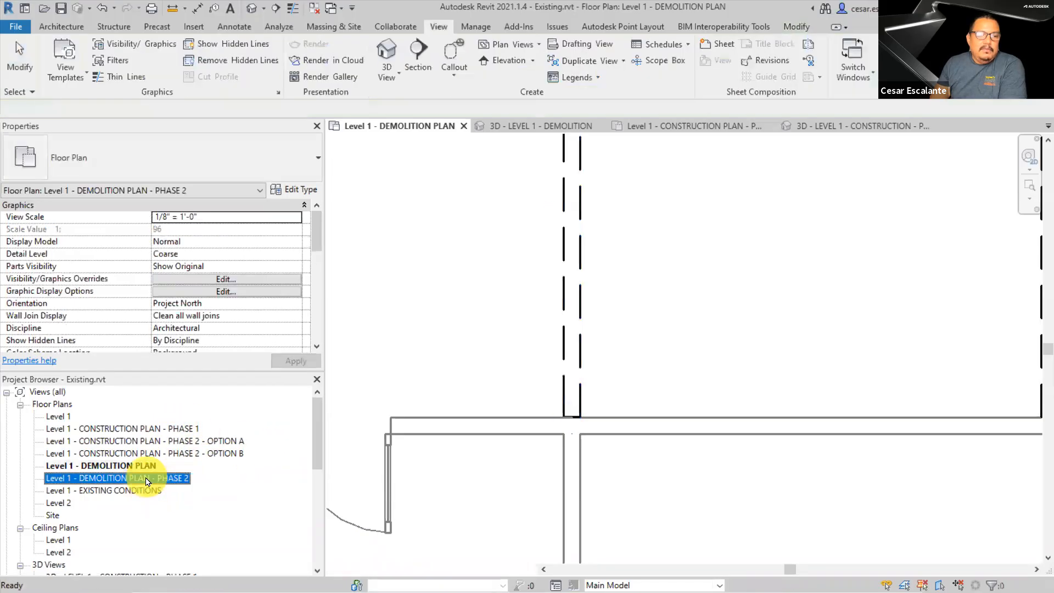
{"action": "scroll", "coordinate": [518, 435], "scroll_direction": "down", "scroll_amount": 1}
{"action": "left_click", "coordinate": [539, 416]}
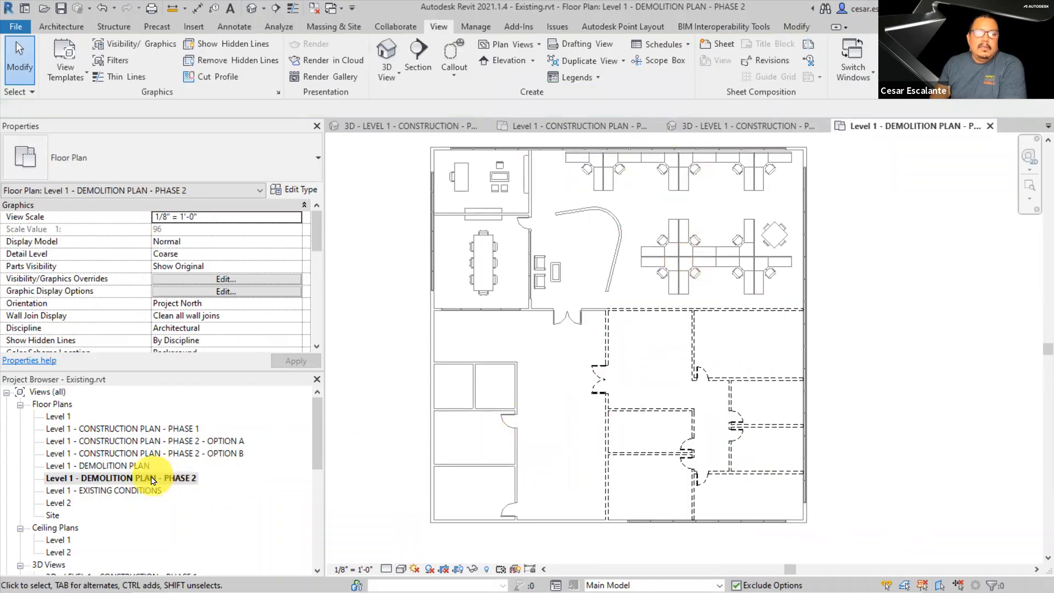
{"action": "double_click", "coordinate": [147, 429]}
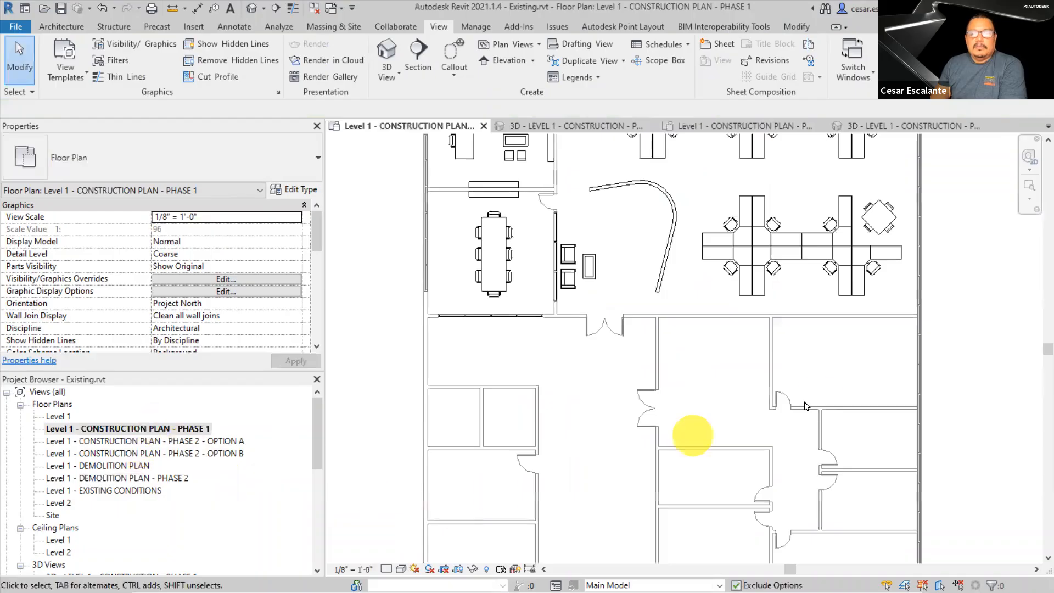
{"action": "scroll", "coordinate": [817, 399], "scroll_direction": "down", "scroll_amount": 2}
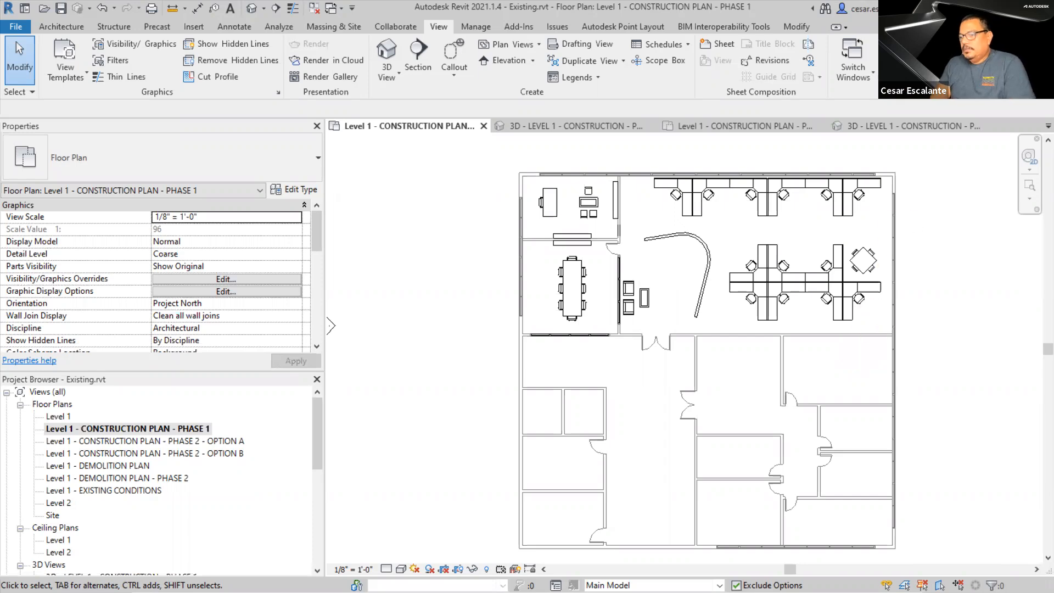
Switch to the PowerPoint slide show, advance it past the Tips slide, and return to the Phase 1 construction plan in Revit
{"action": "key", "text": "alt+Tab"}
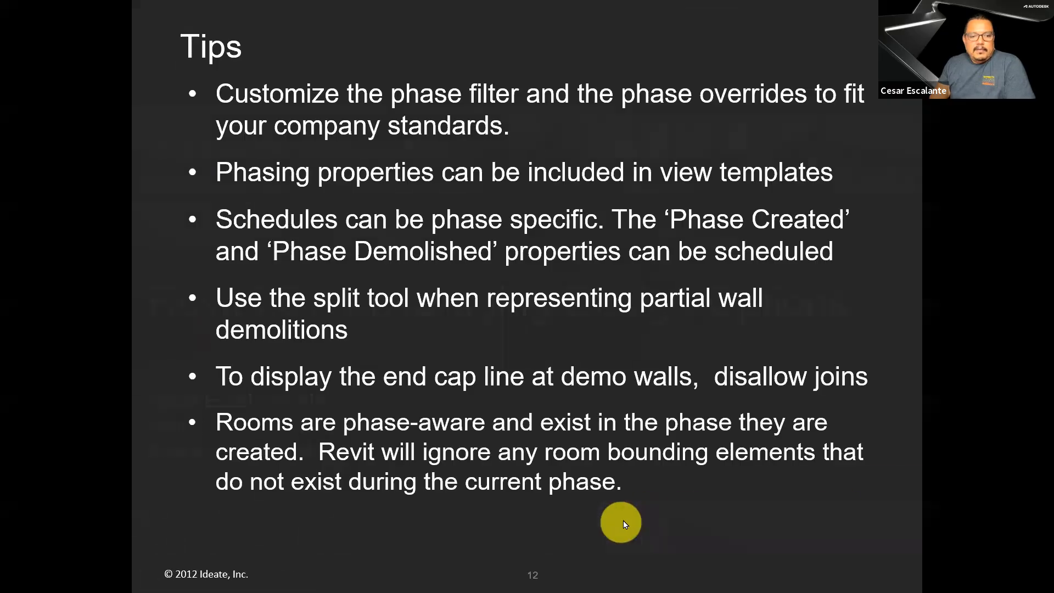
{"action": "left_click", "coordinate": [623, 524]}
{"action": "key", "text": "alt+Tab"}
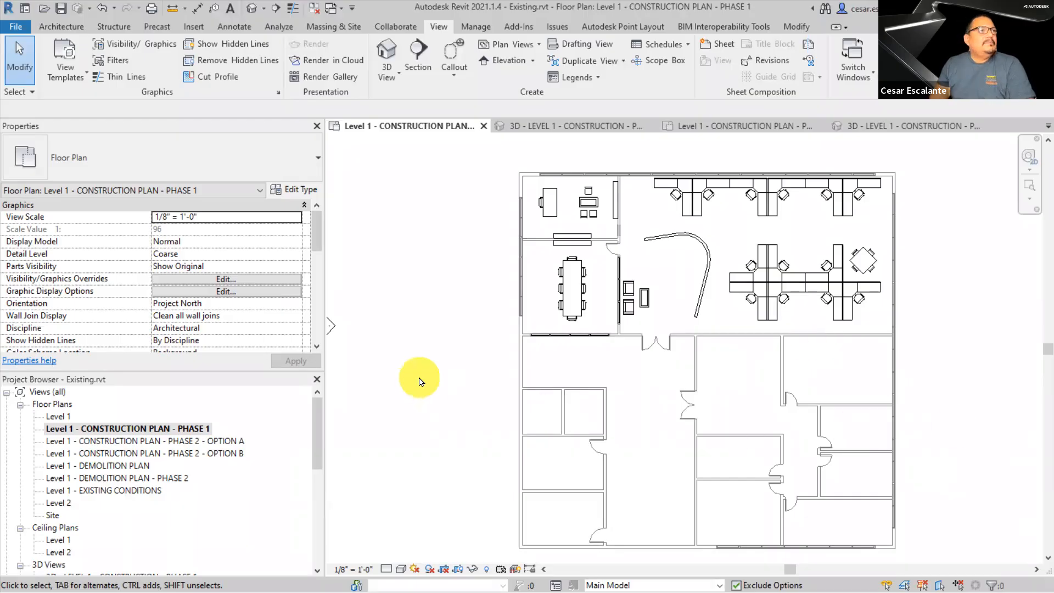
{"action": "scroll", "coordinate": [419, 381], "scroll_direction": "down", "scroll_amount": 1}
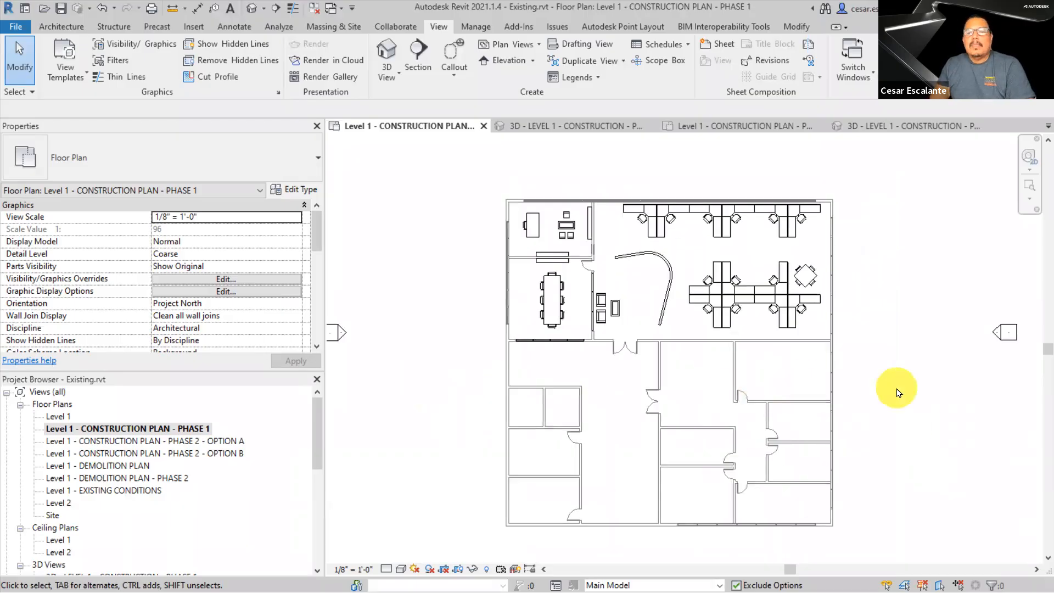